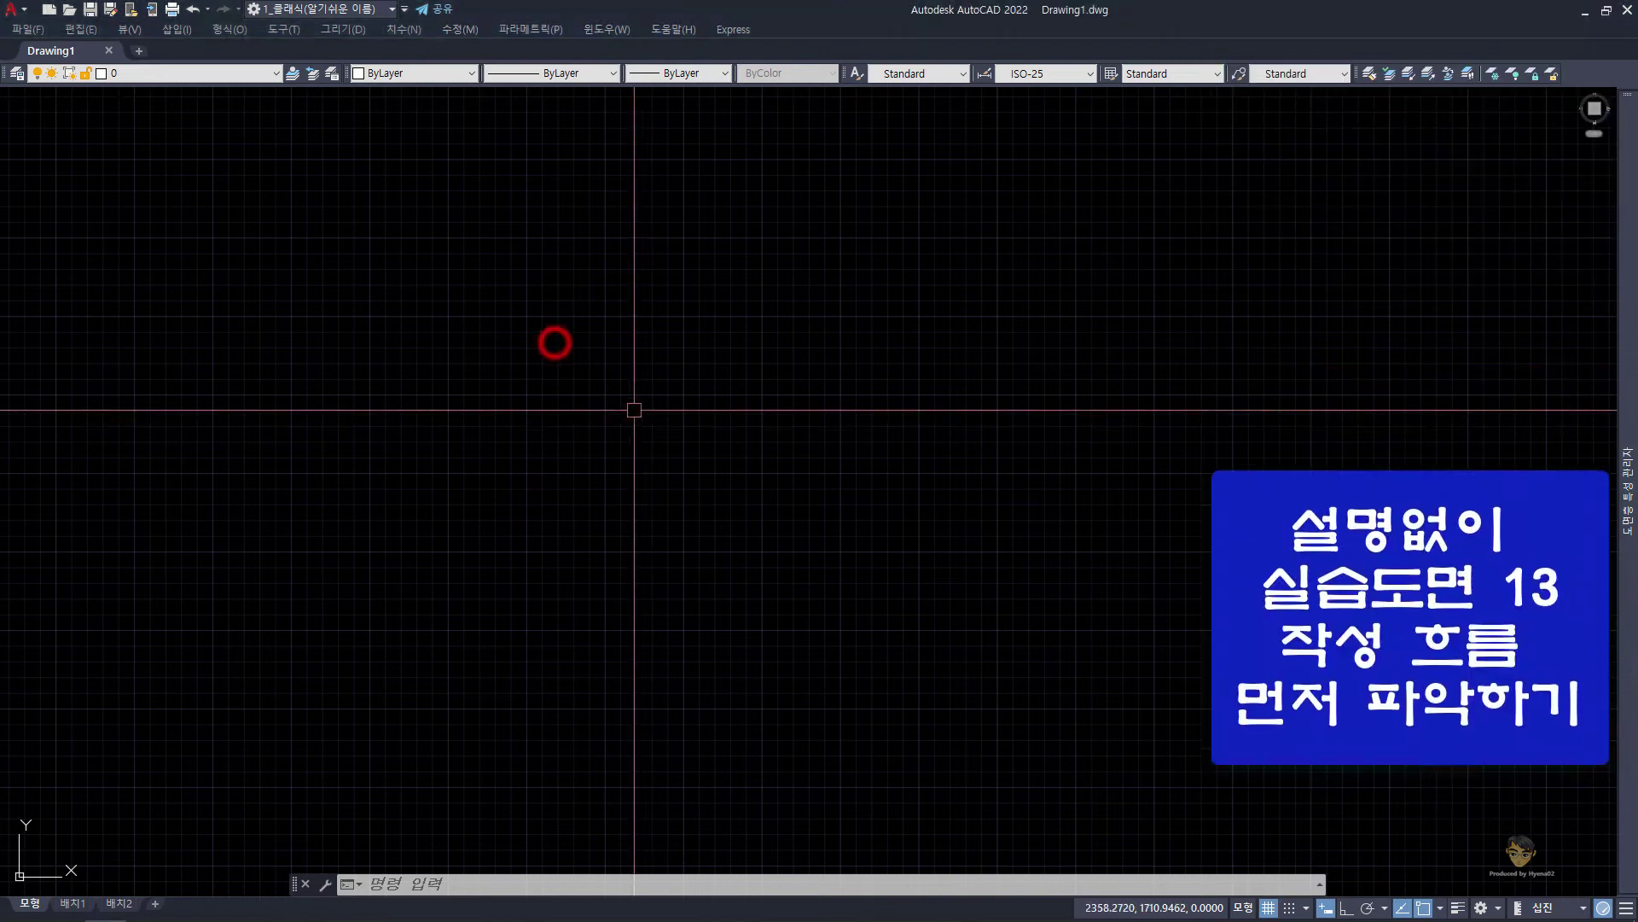
Save the new drawing as 실습도면13.dwg in the Documents > 실습도면13 folder
key("ctrl+s")
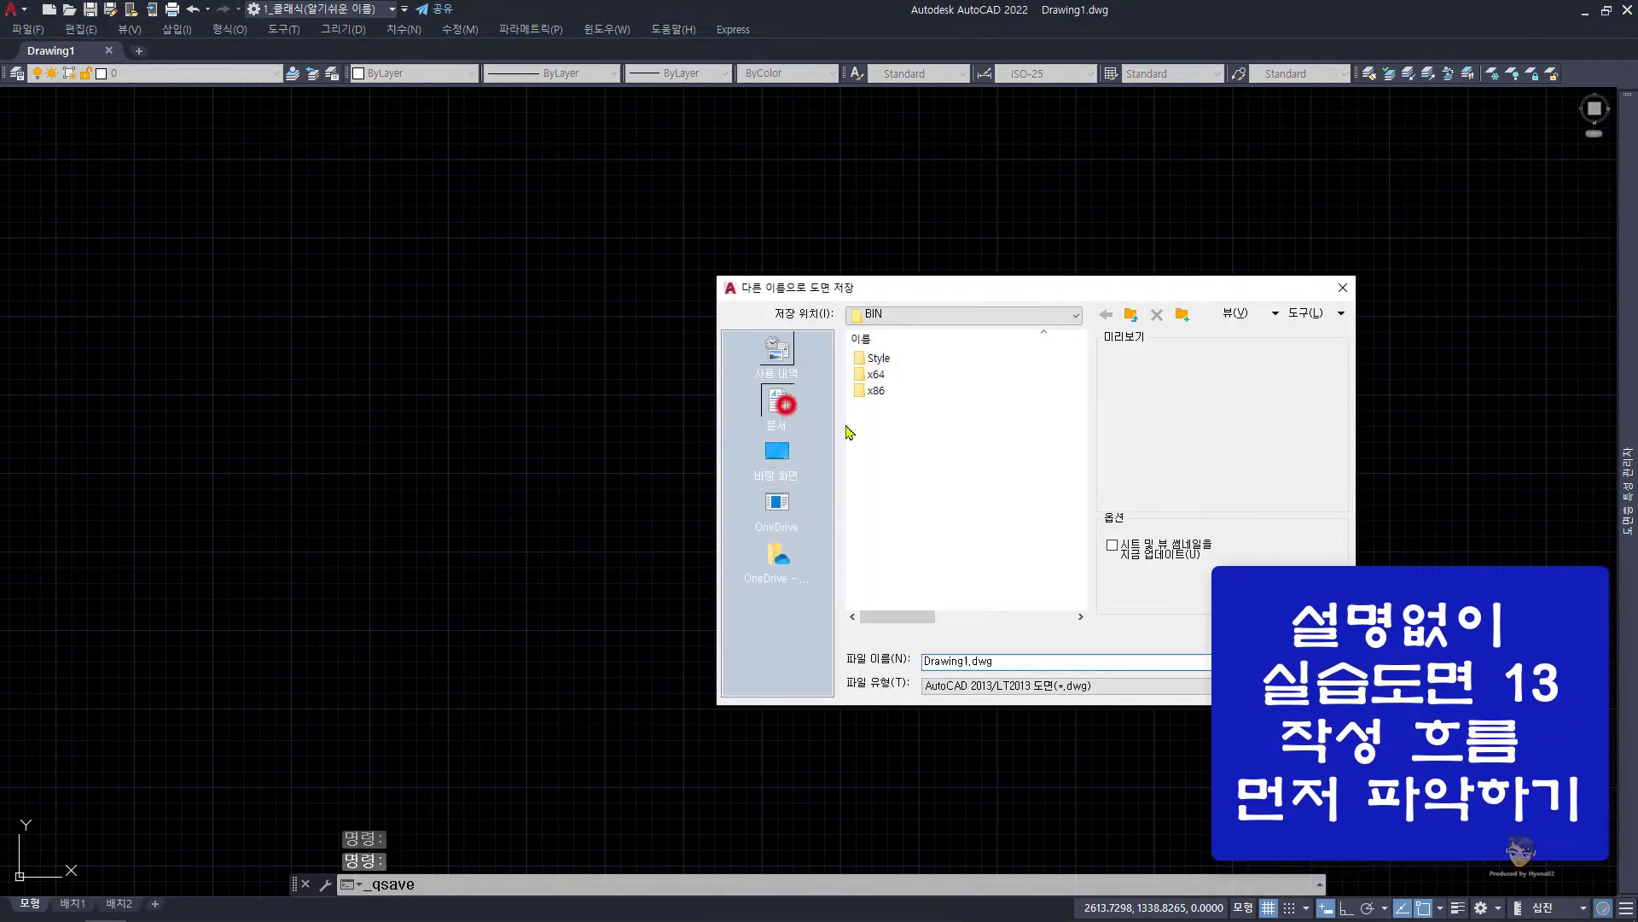
double_click(901, 488)
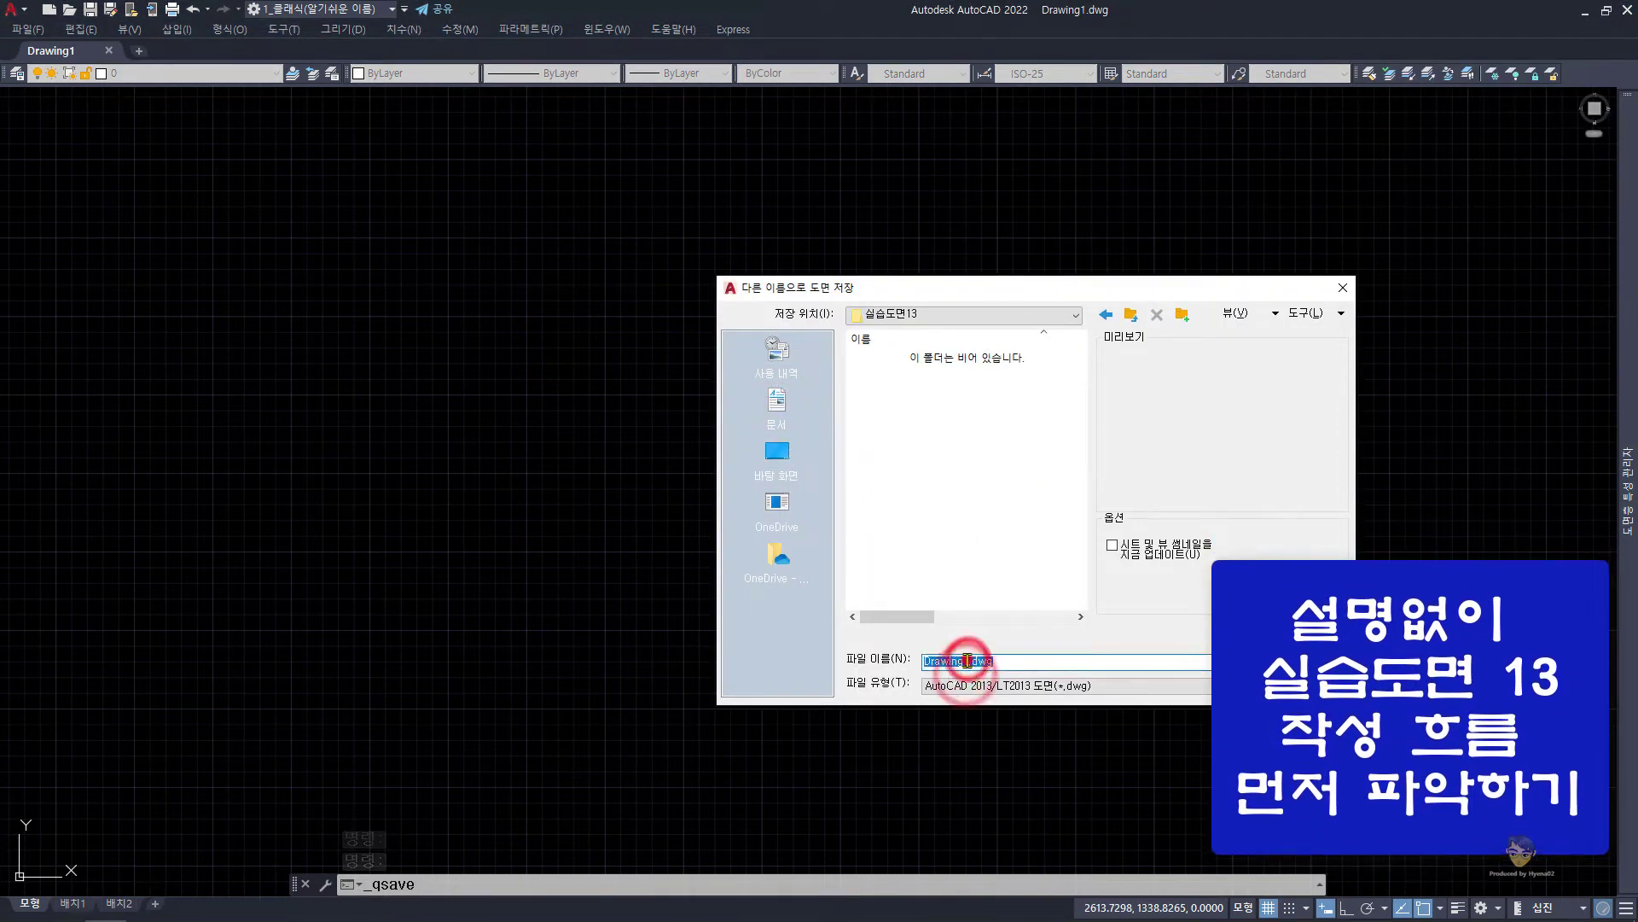
double_click(954, 661)
type("도면13")
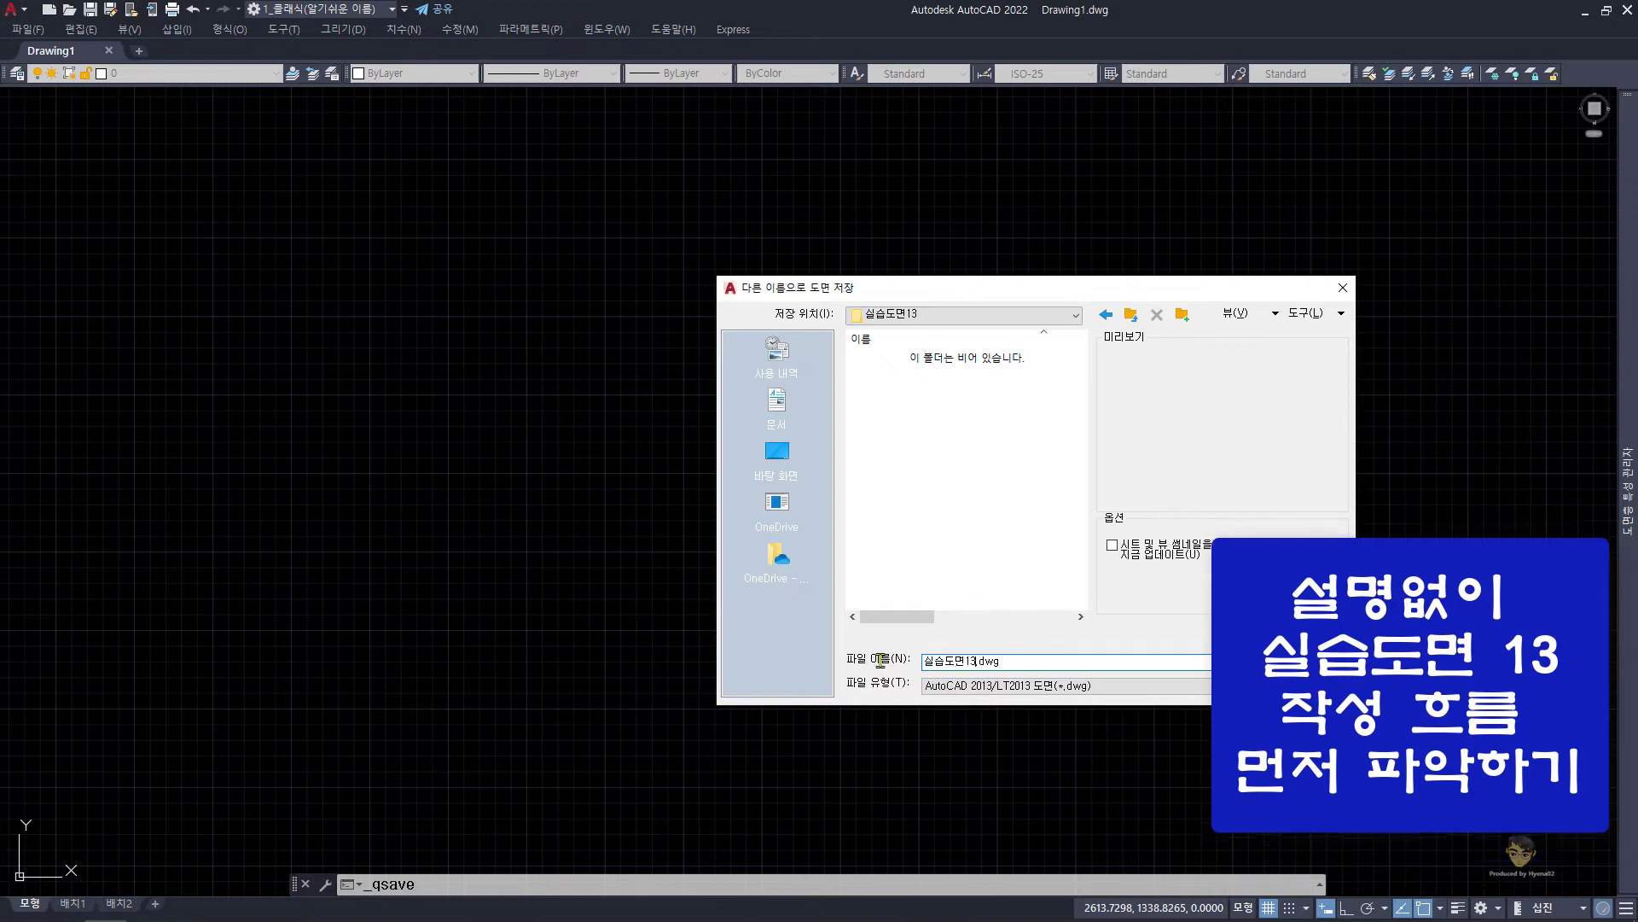
key("Return")
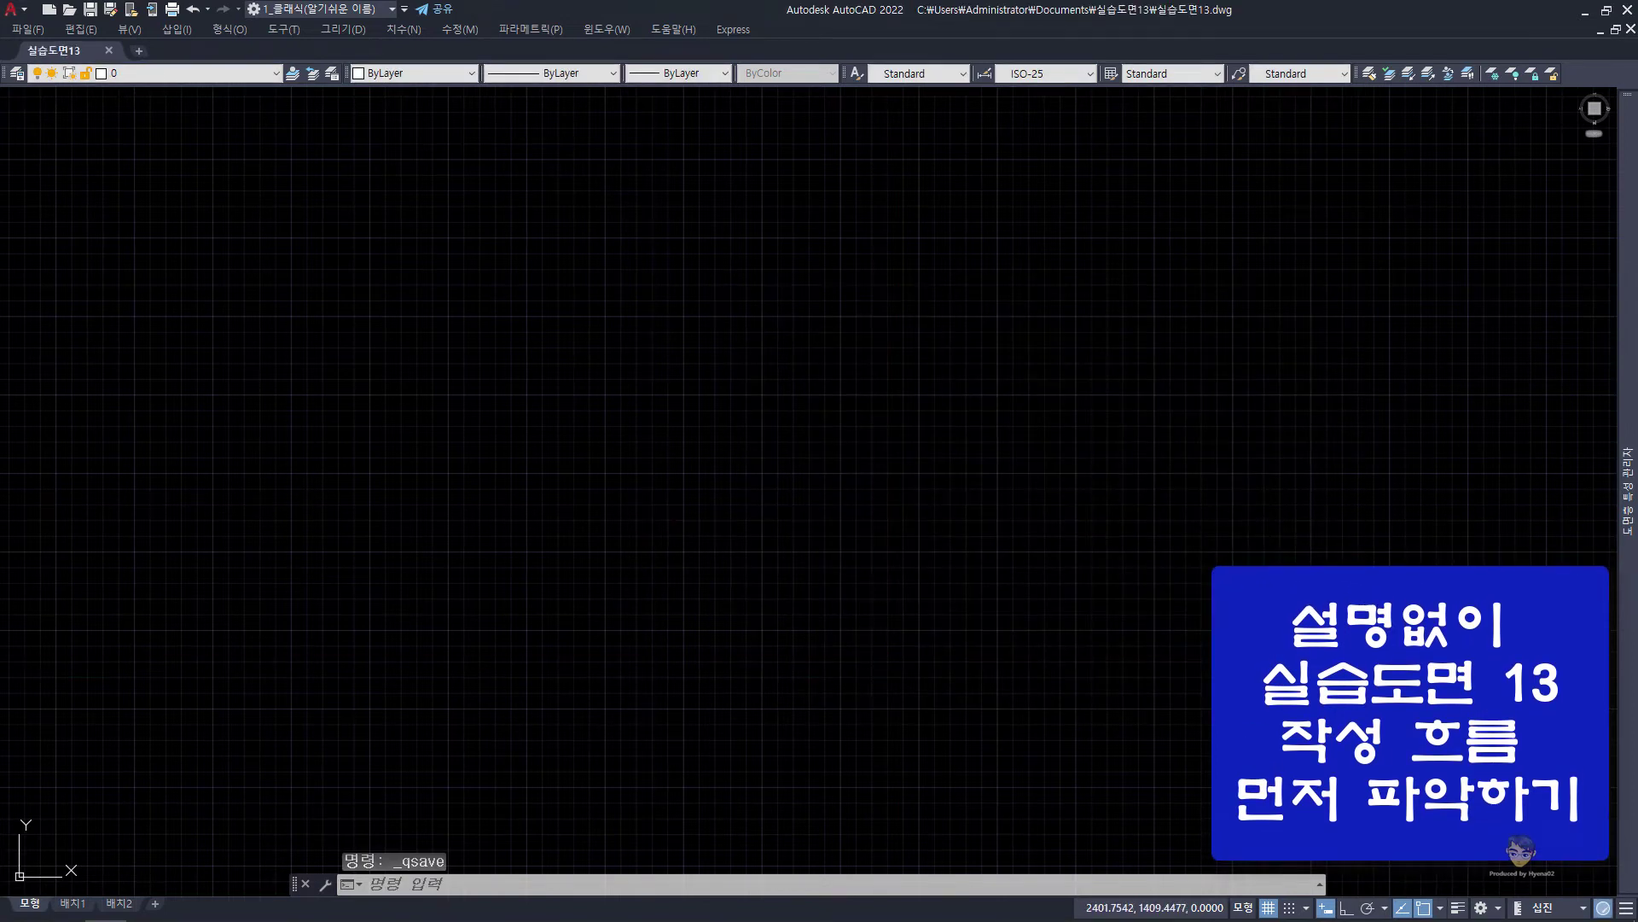
type("XR")
key("Return")
Attach the scanned PNG 실습도면13-기본설계안-스캔이미지 from the 실습도면13 folder and place it
left_click(1140, 254)
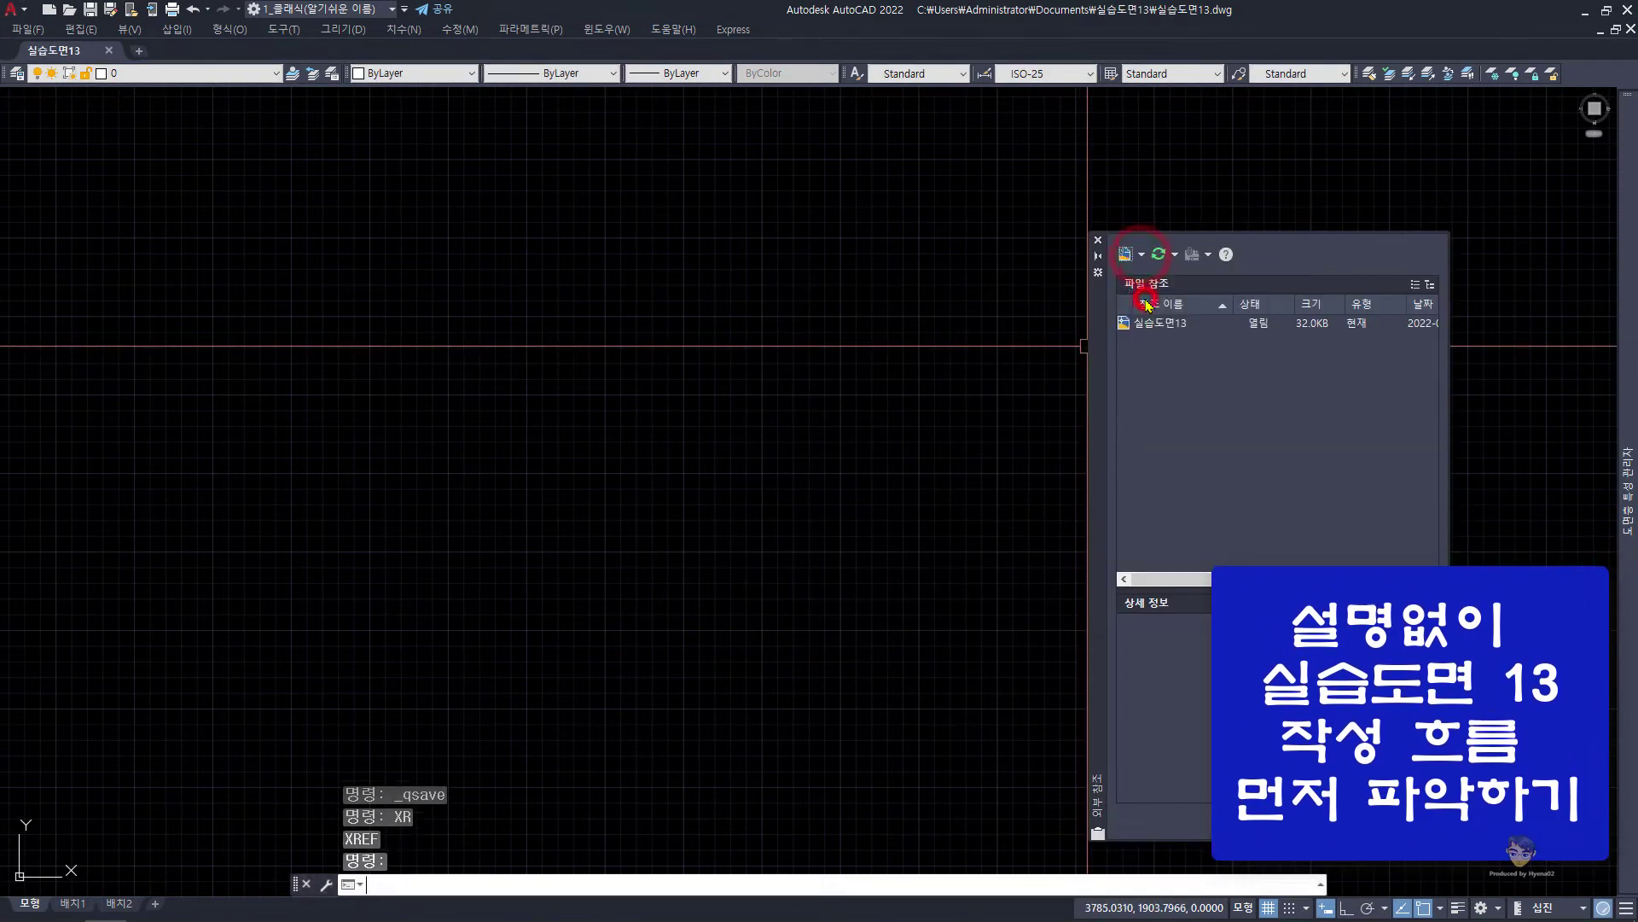
left_click(1148, 305)
left_click(136, 335)
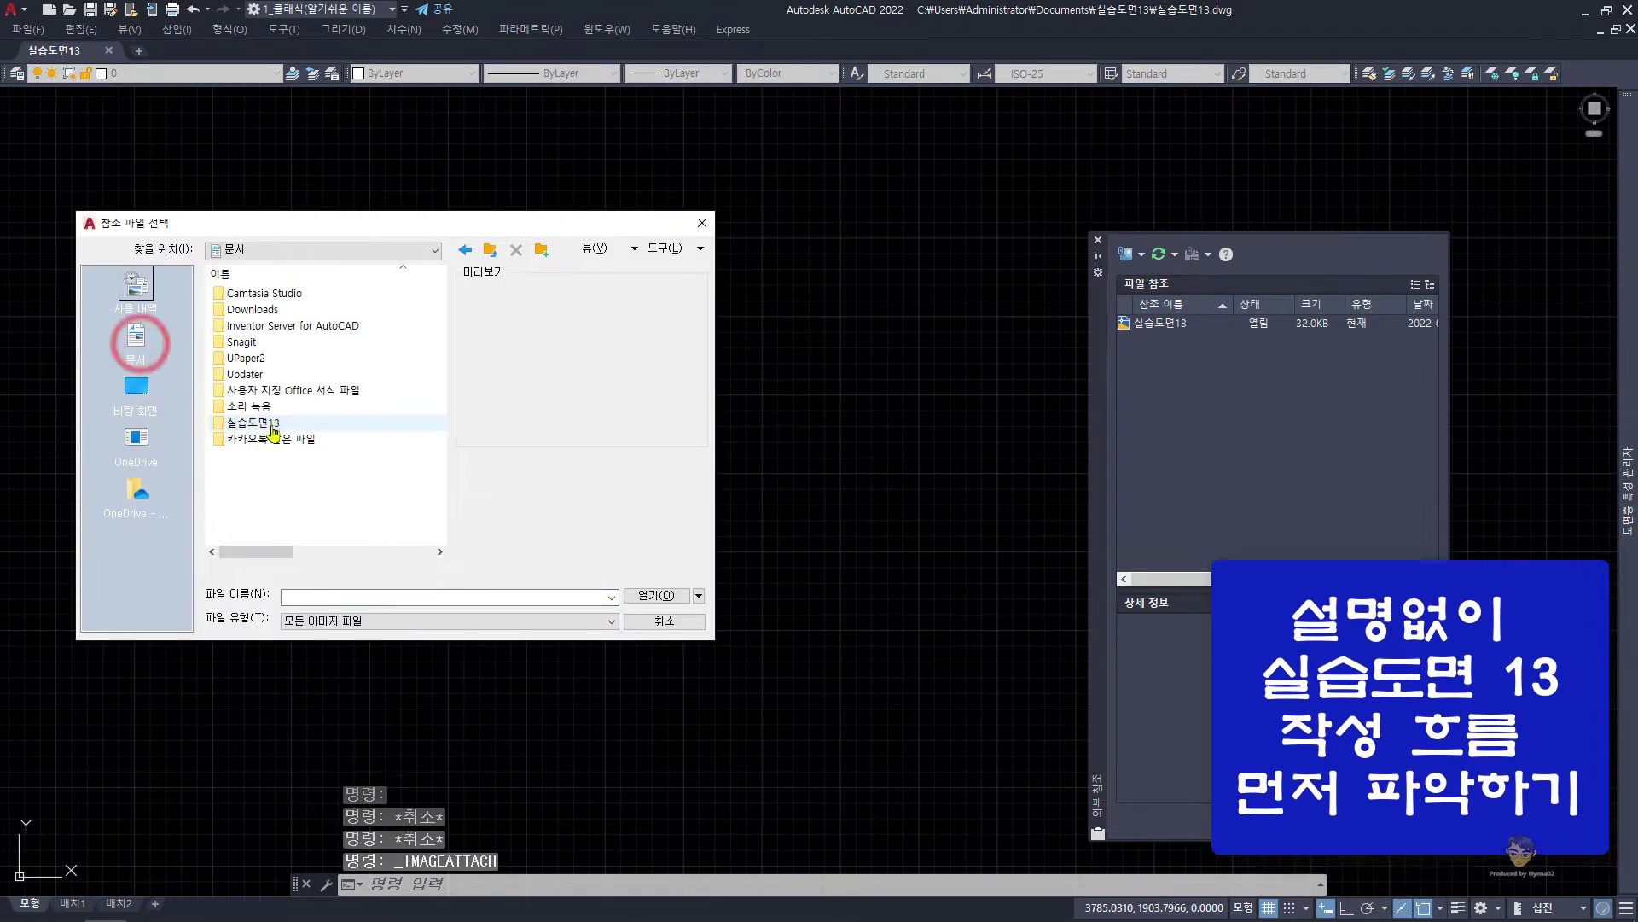
double_click(256, 422)
left_click(292, 293)
double_click(292, 293)
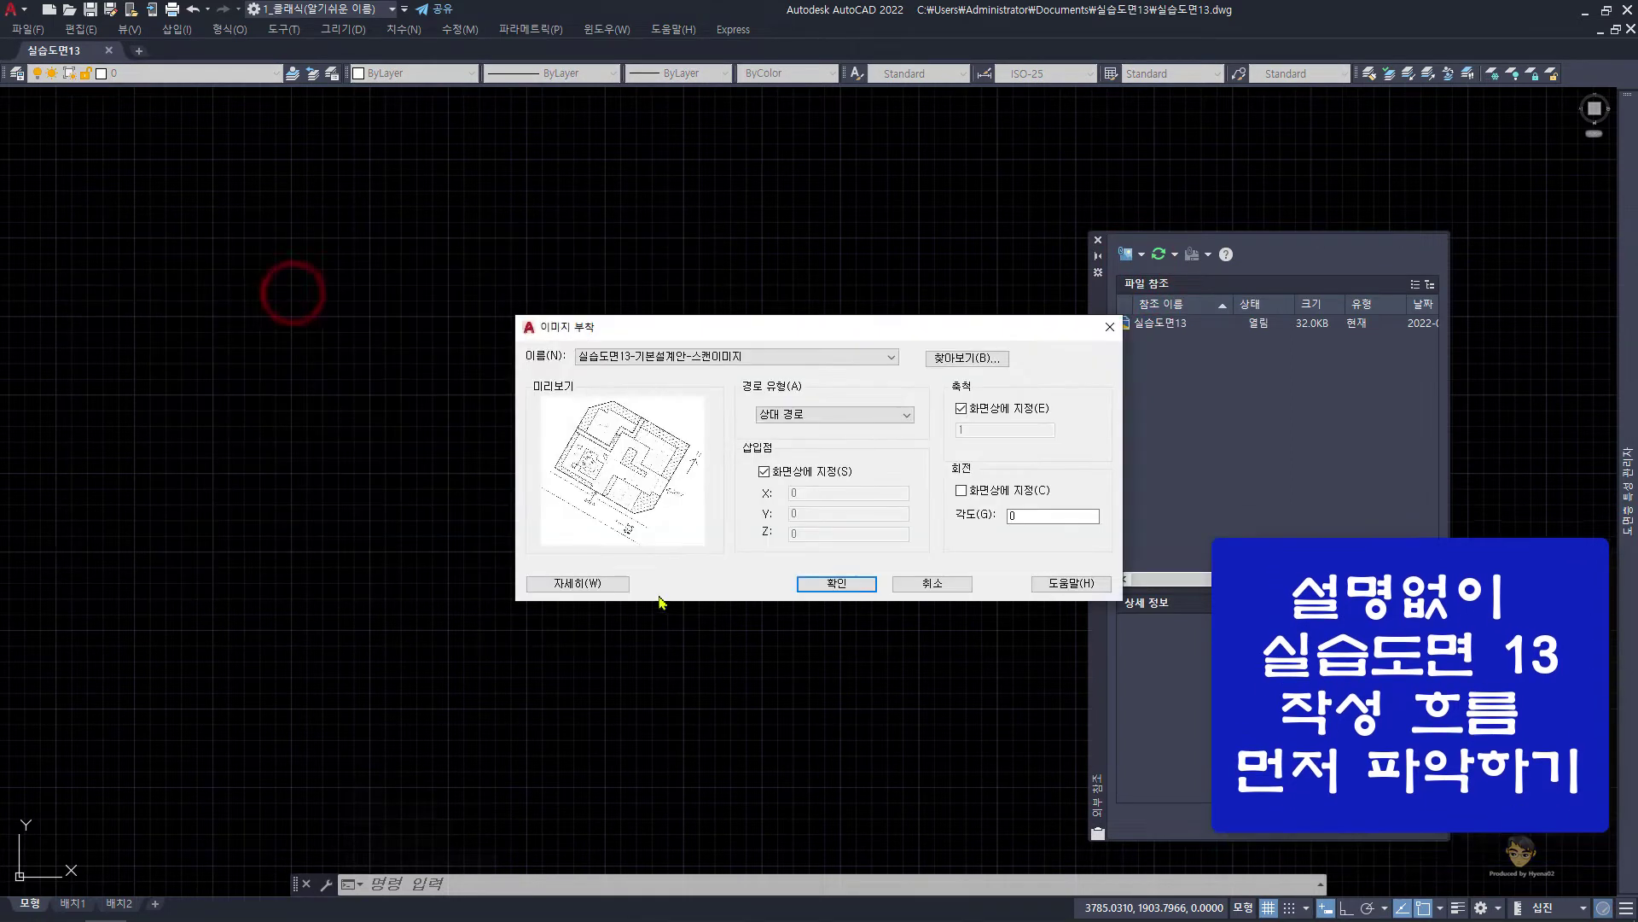
left_click(857, 416)
left_click(836, 583)
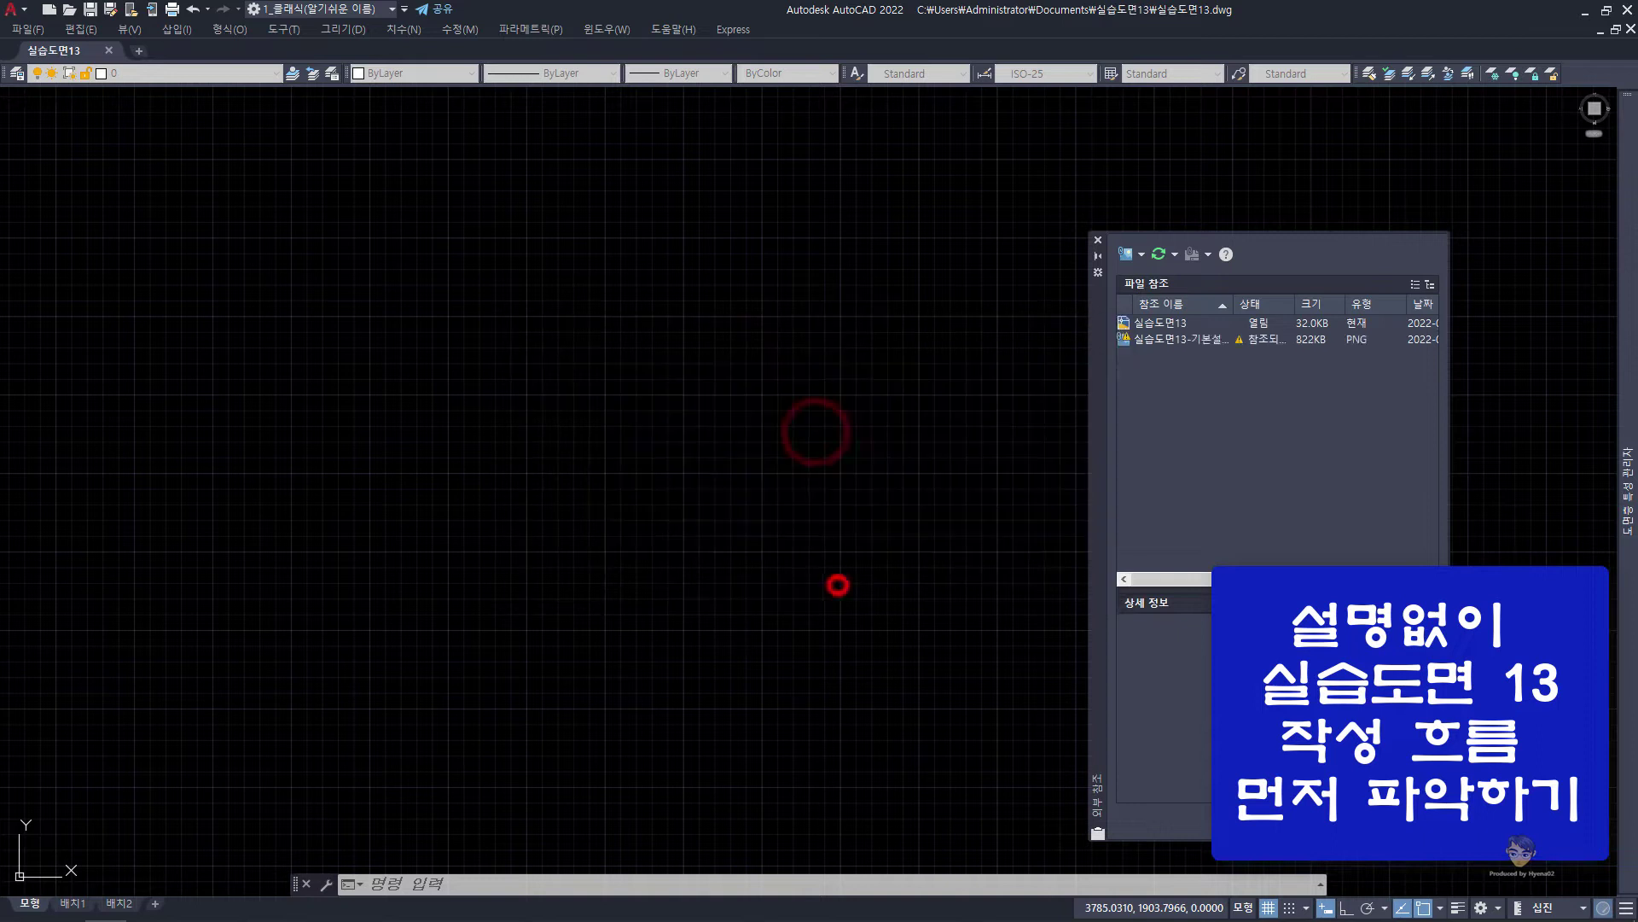
left_click(485, 522)
key("Escape")
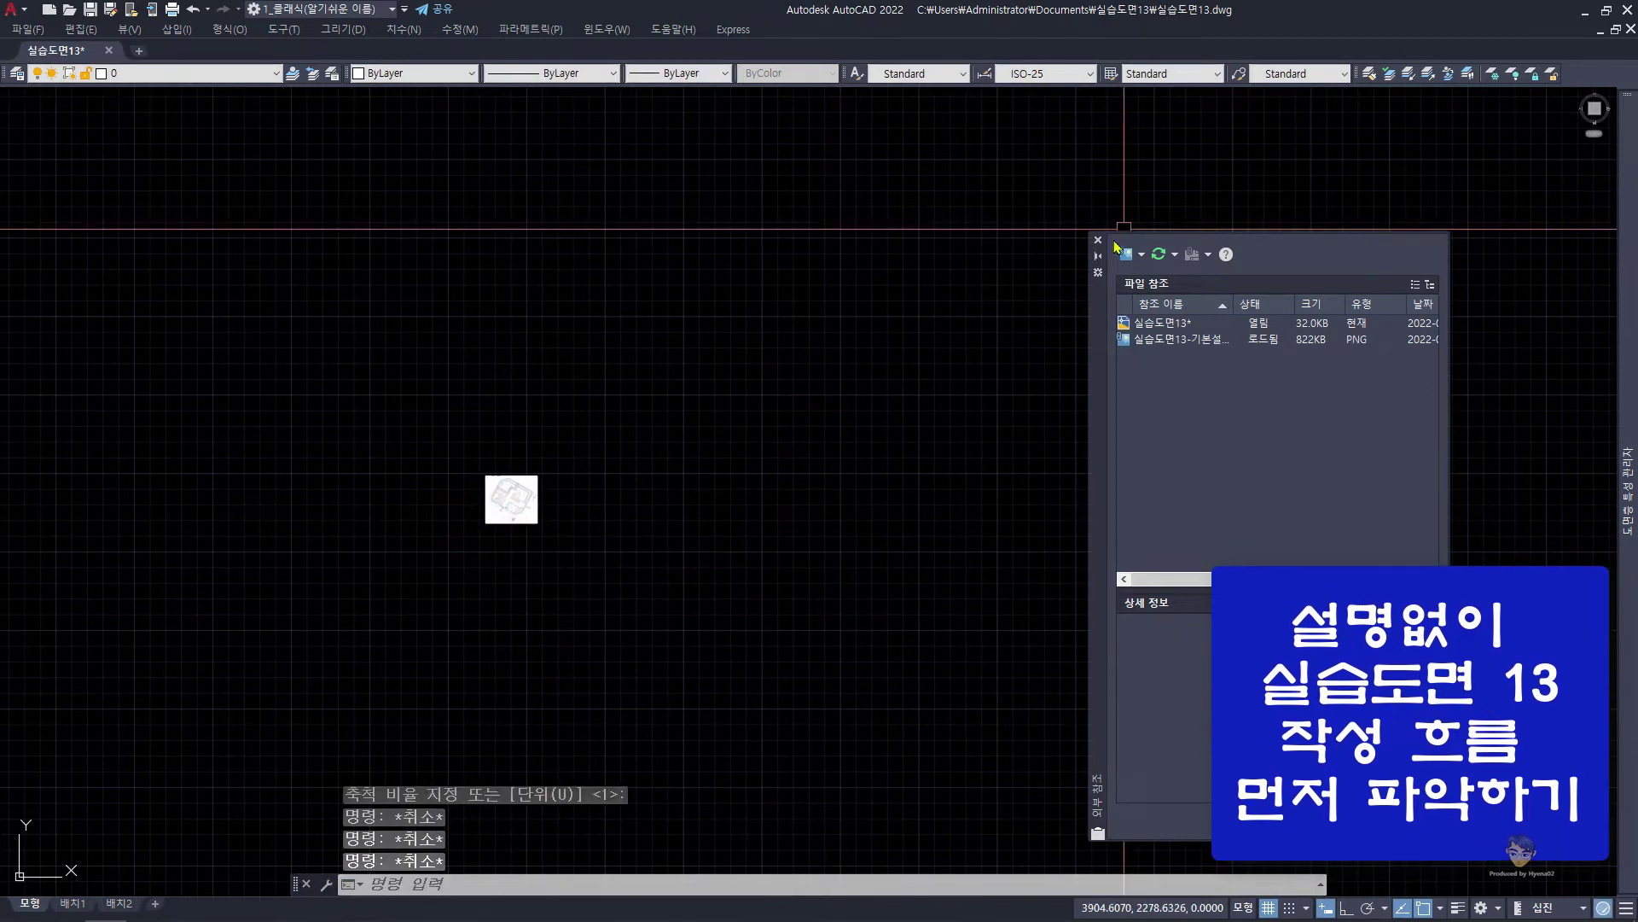
Close the External References palette and zoom to the drawing extents around the image
left_click(1098, 240)
key("z")
key("Return")
key("e")
key("Return")
key("z")
key("Return")
key("Return")
left_click_drag(940, 439, 939, 539)
key("Escape")
key("Escape")
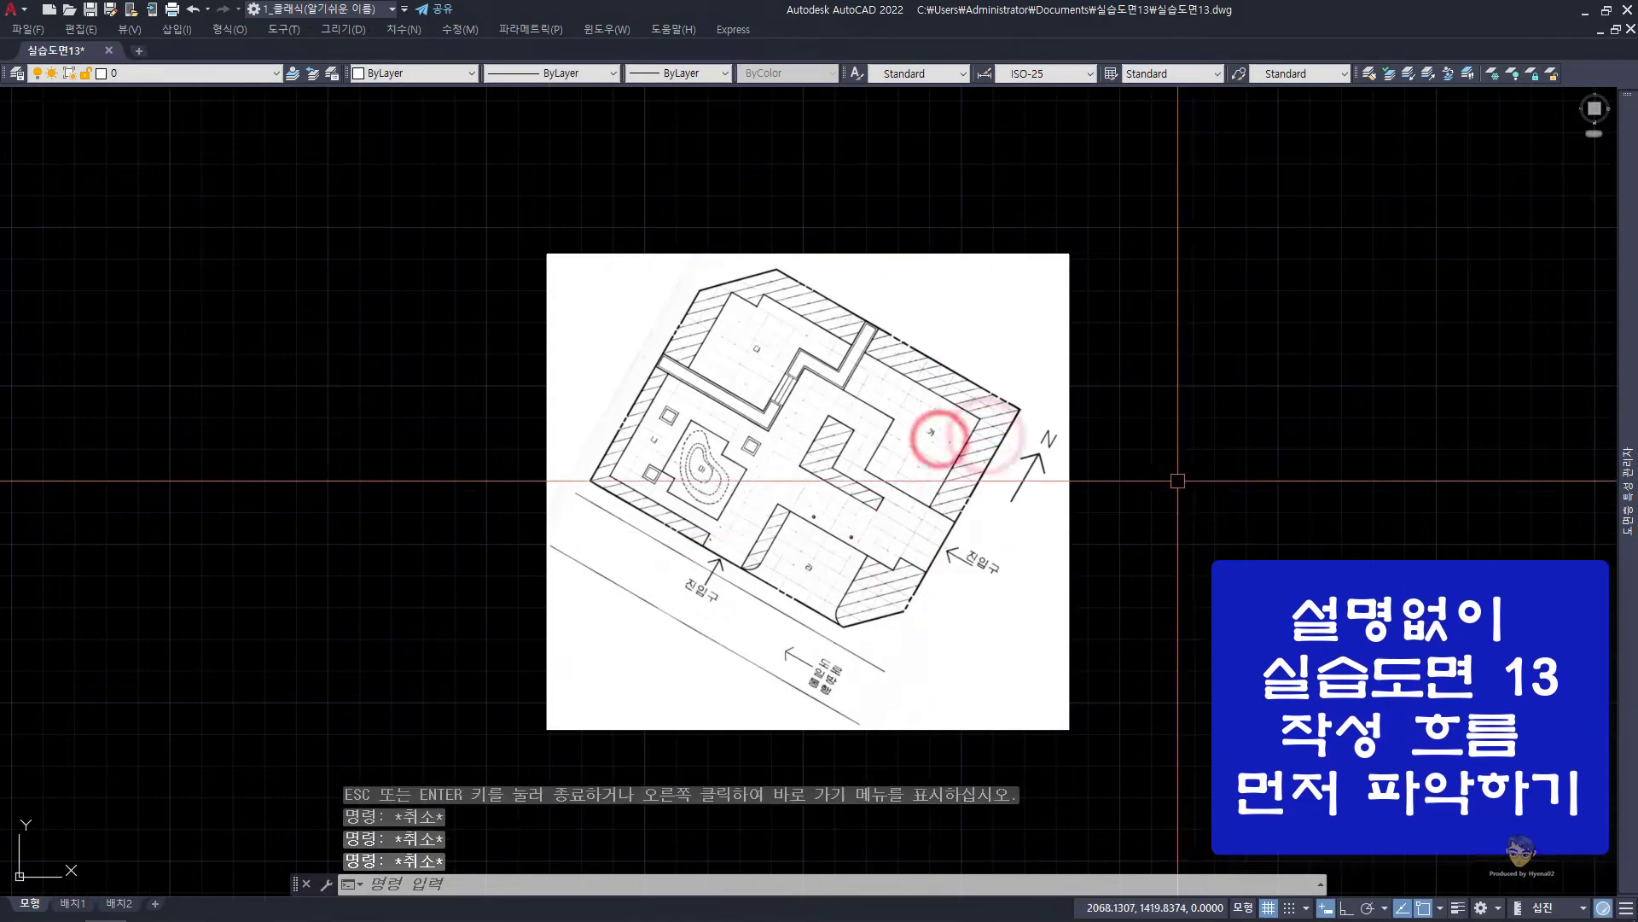
type("ddd")
key("Return")
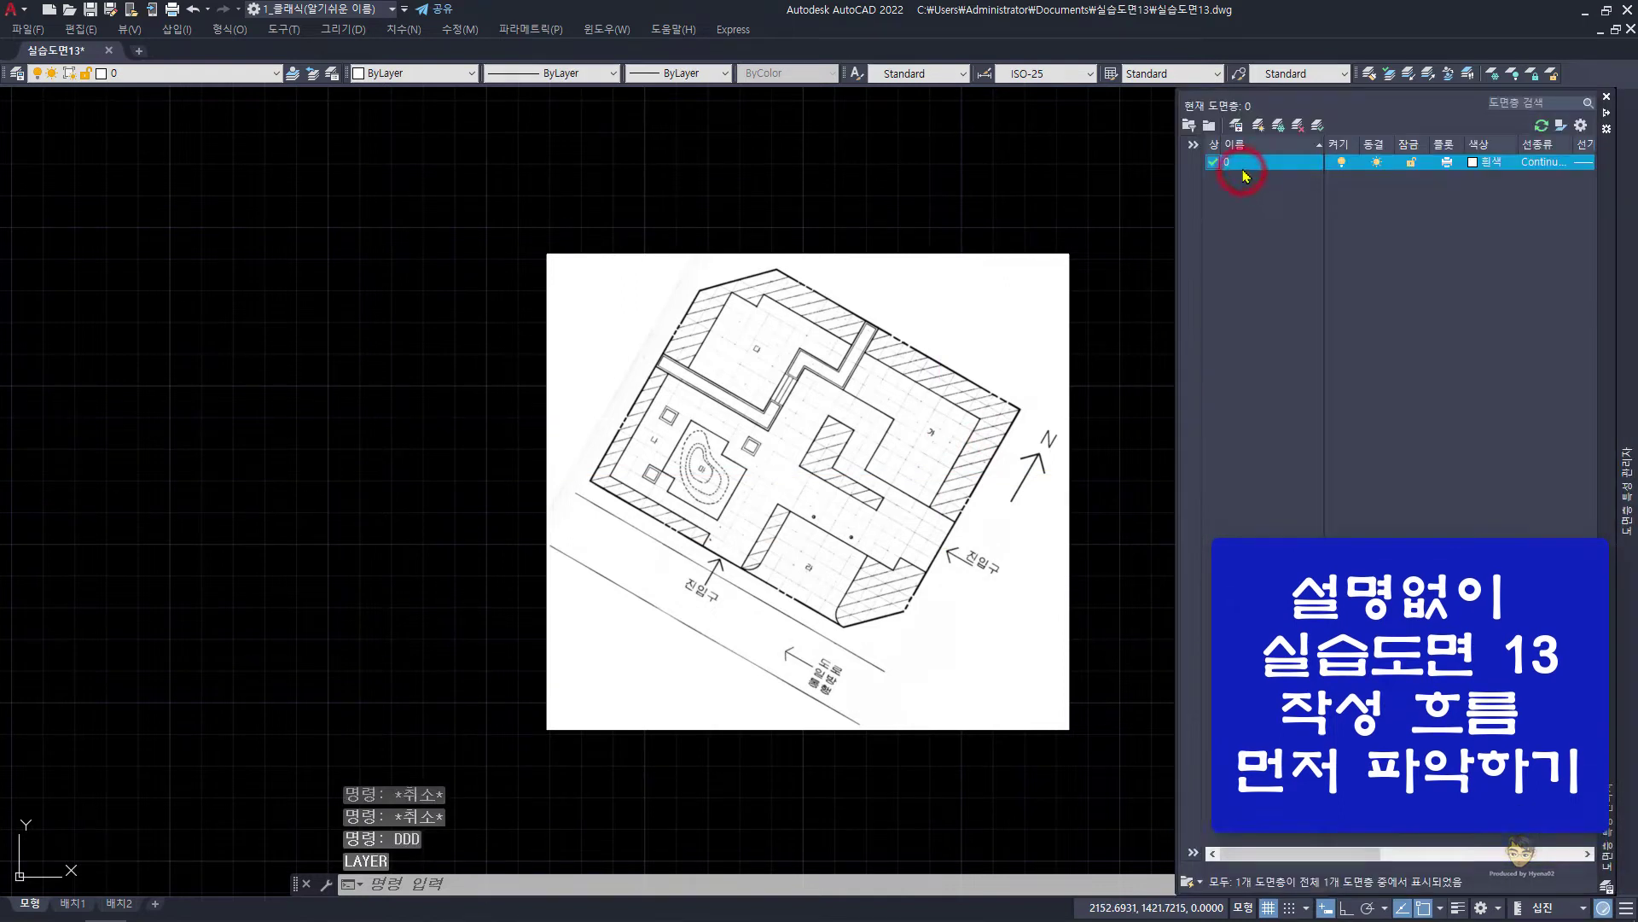
Create a red layer named 설계안, make it current, and regenerate the display
left_click(1251, 167)
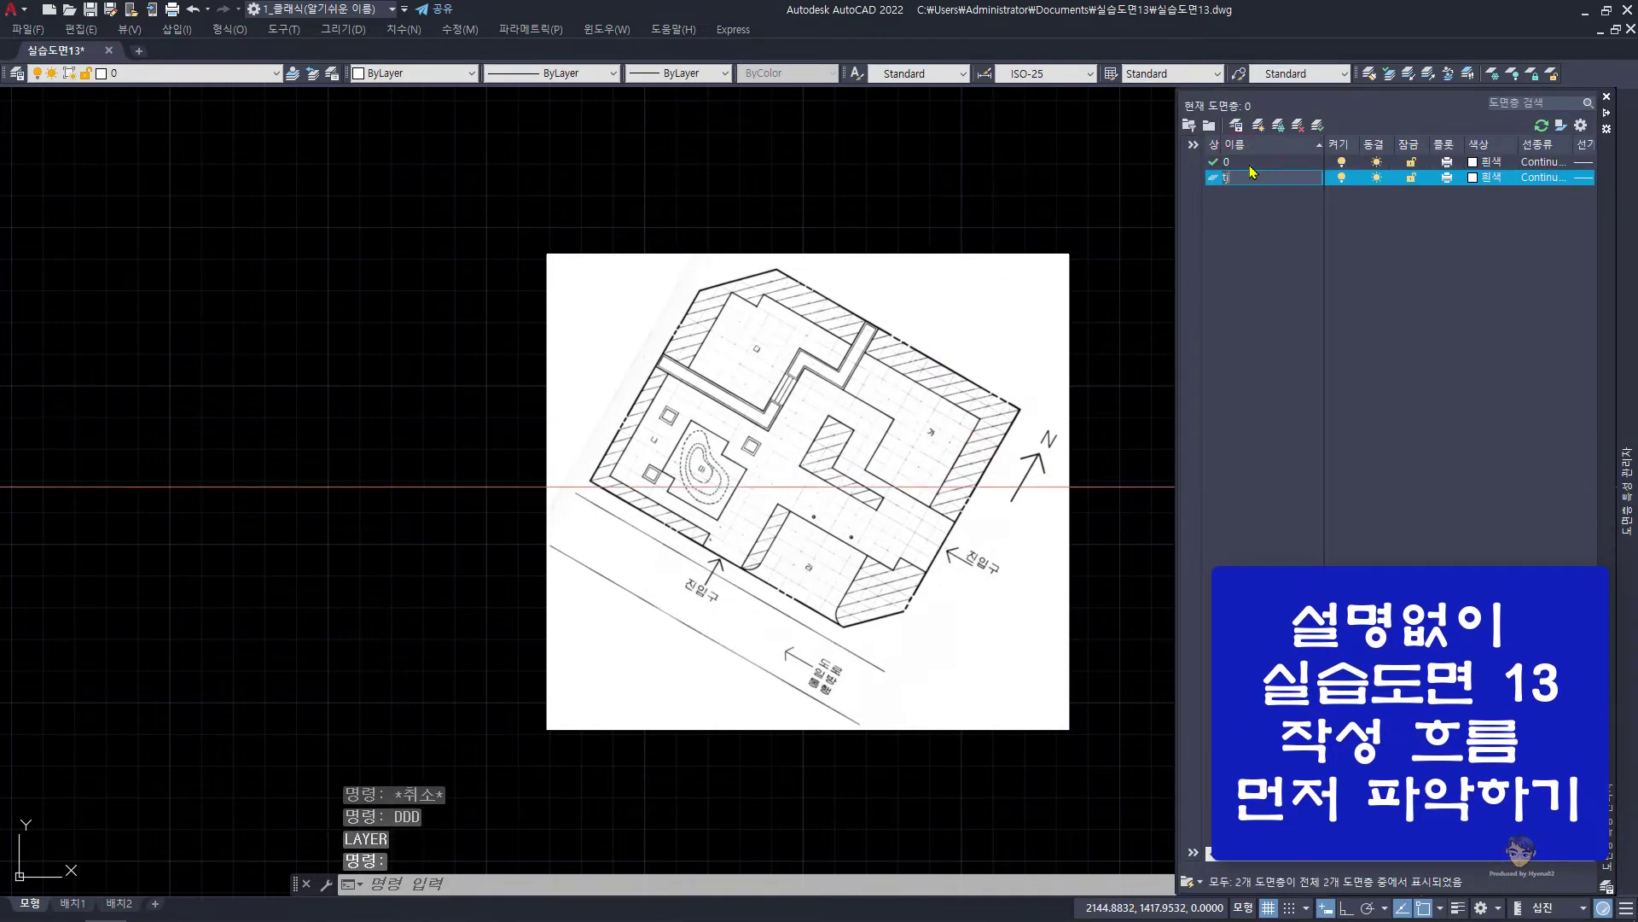
type("계선")
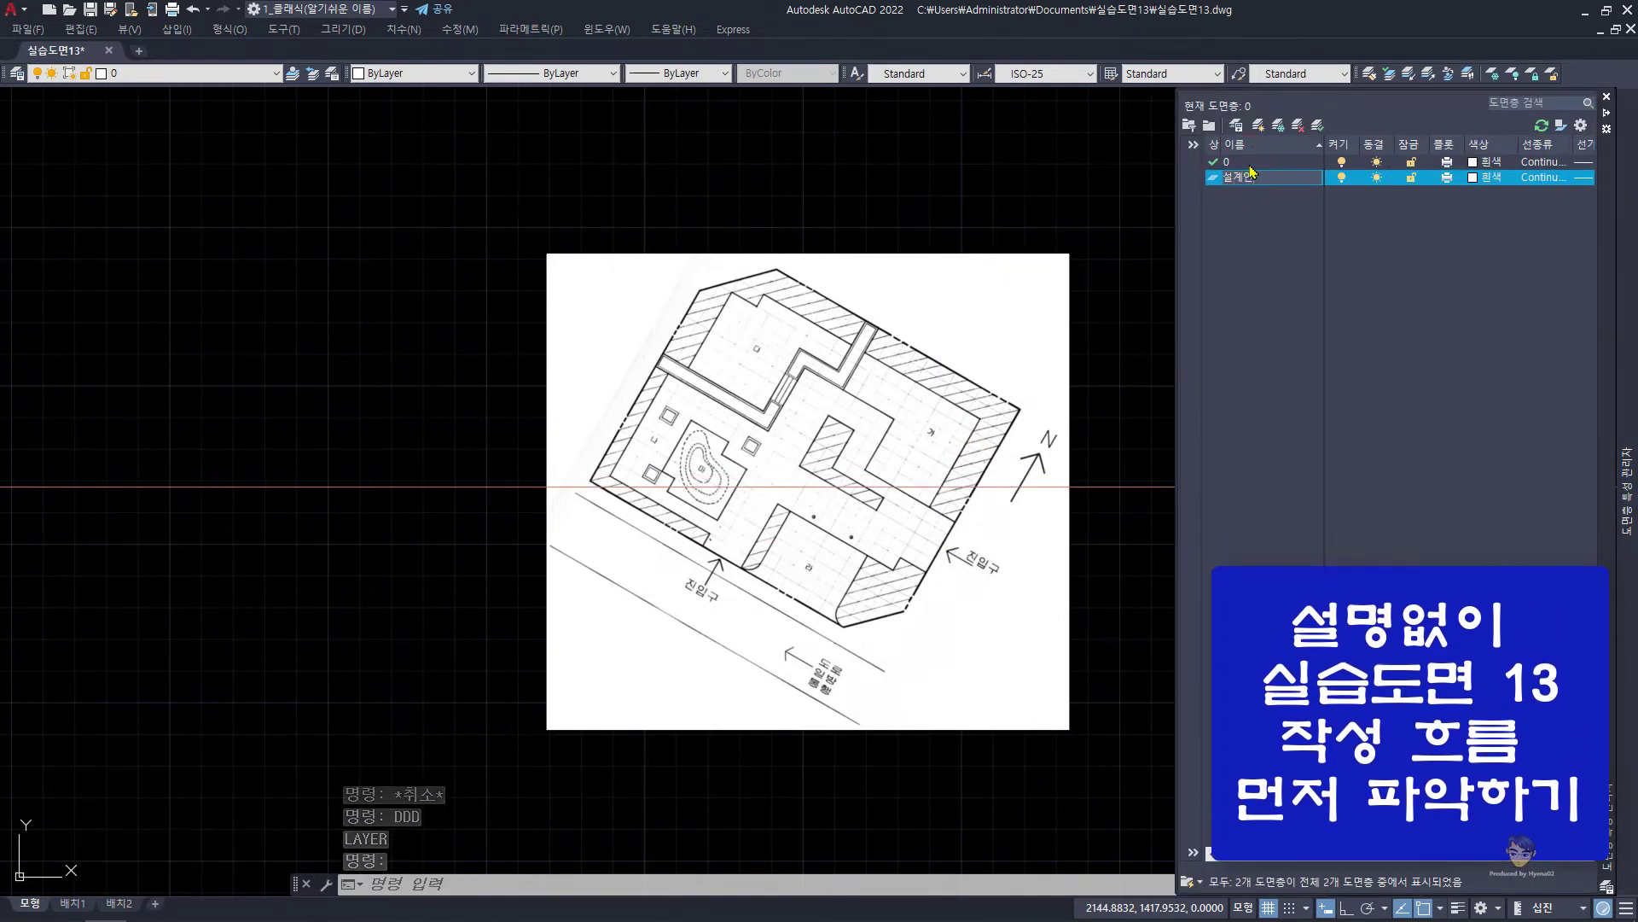
left_click(1485, 177)
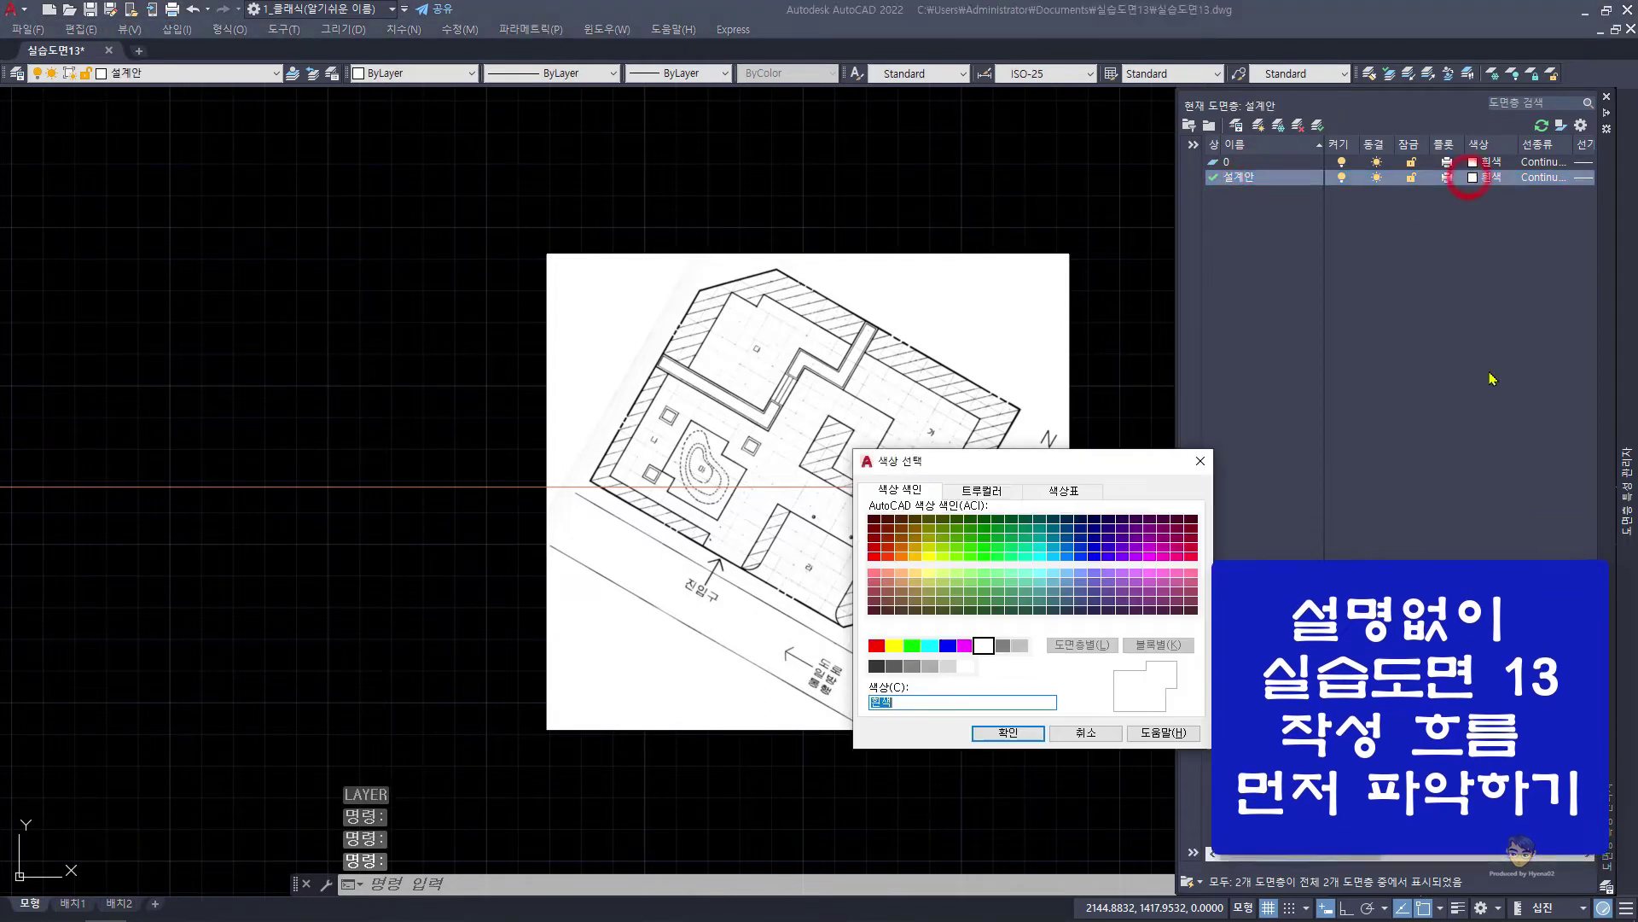
left_click(881, 640)
left_click(987, 728)
left_click(890, 139)
left_click(1051, 153)
type("re")
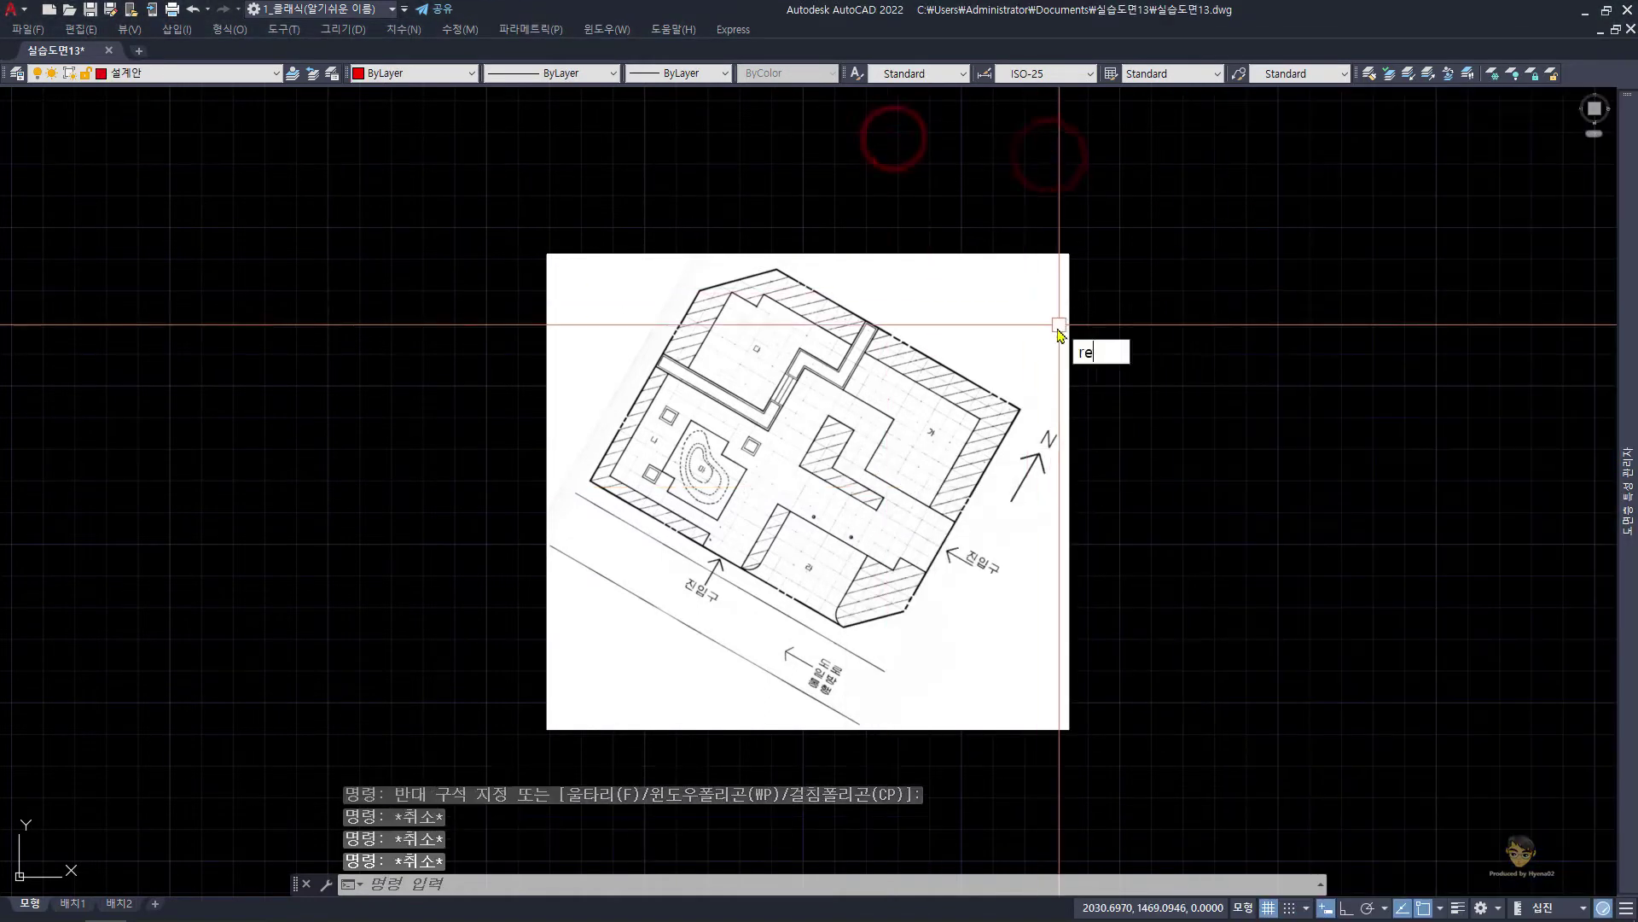
key("Return")
key("Escape")
key("Escape")
Load the CENTER and DASHED linetypes through the Linetype Manager
type("Lt")
key("Return")
left_click(817, 226)
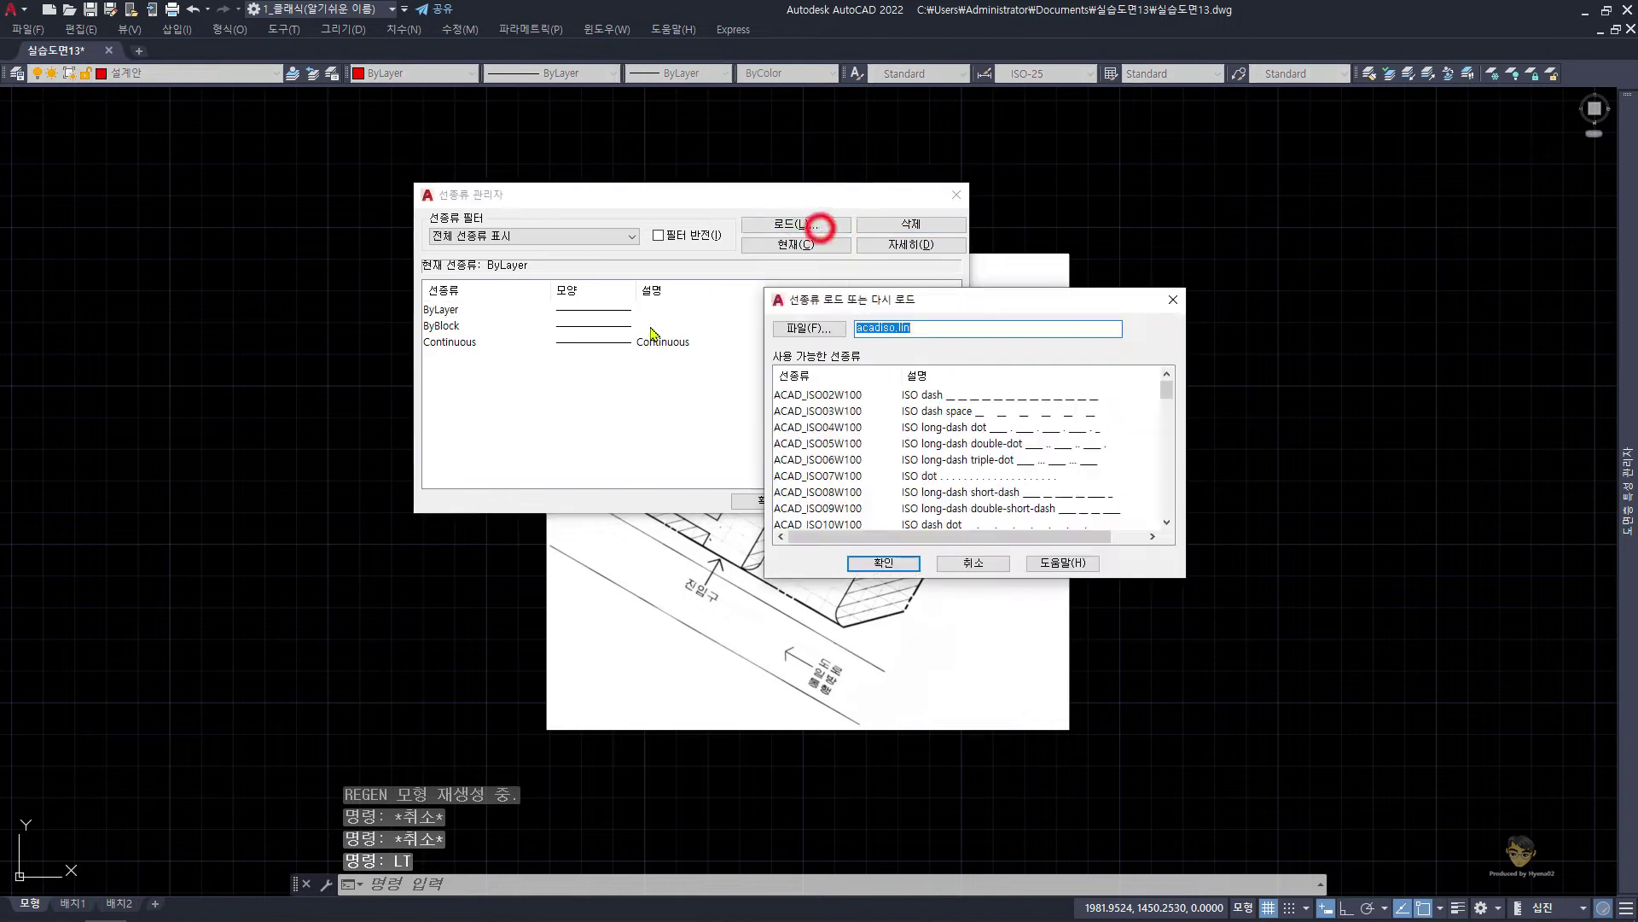
left_click(896, 569)
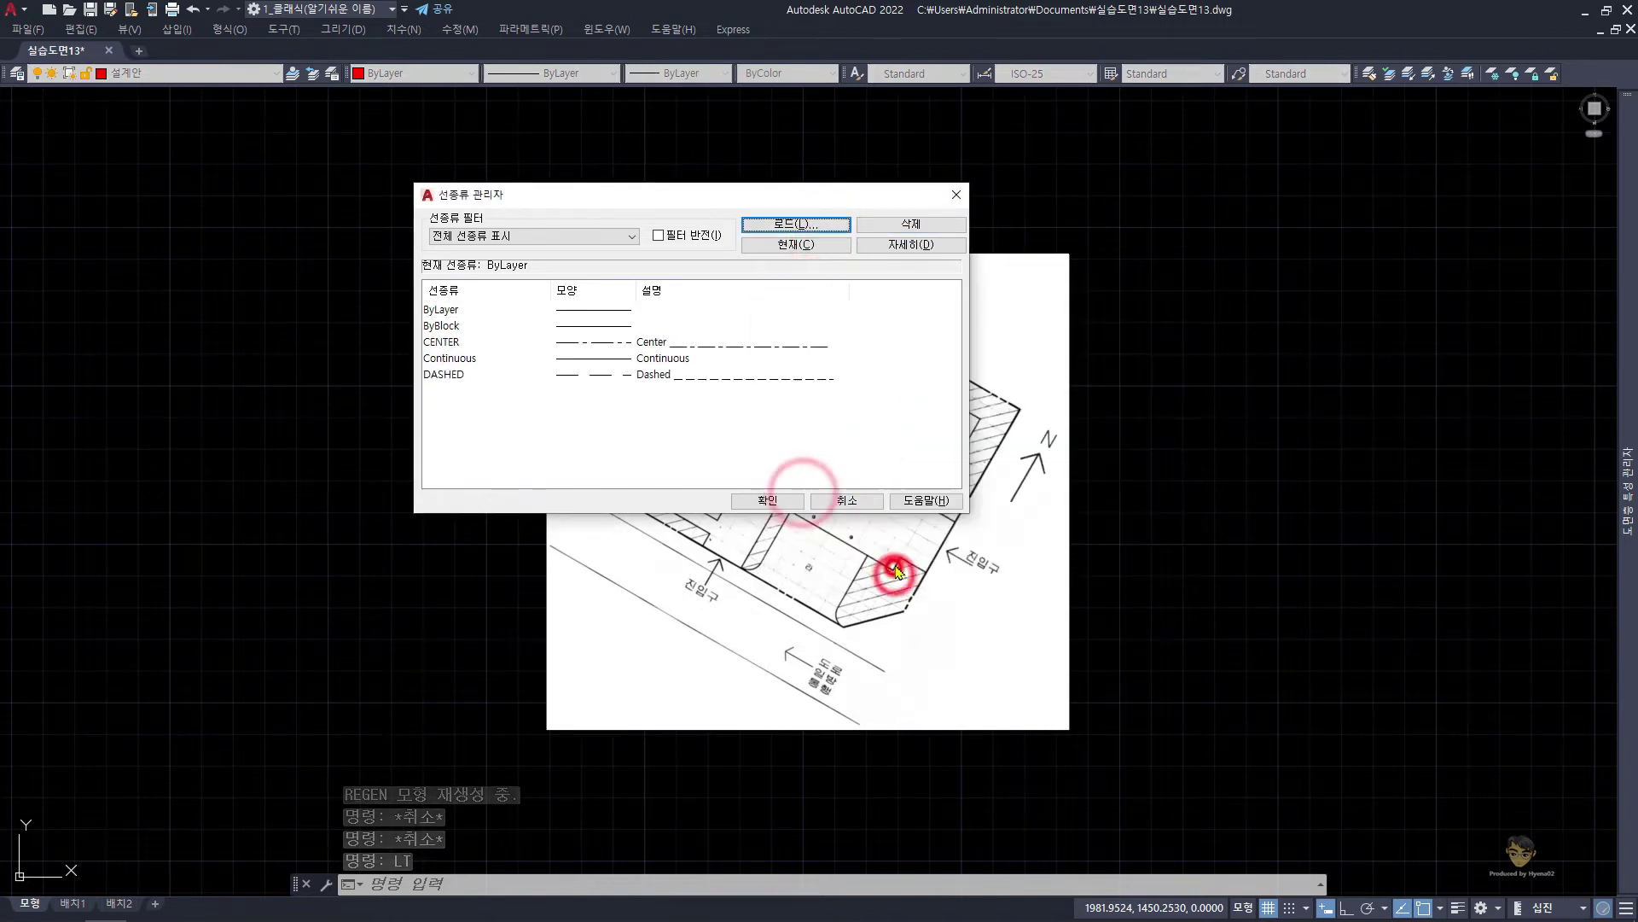
left_click(778, 501)
Draw a 23000 × 19000 rectangle beside the scanned image
scroll(723, 522, "down", 2)
middle_click_drag(737, 511, 762, 401)
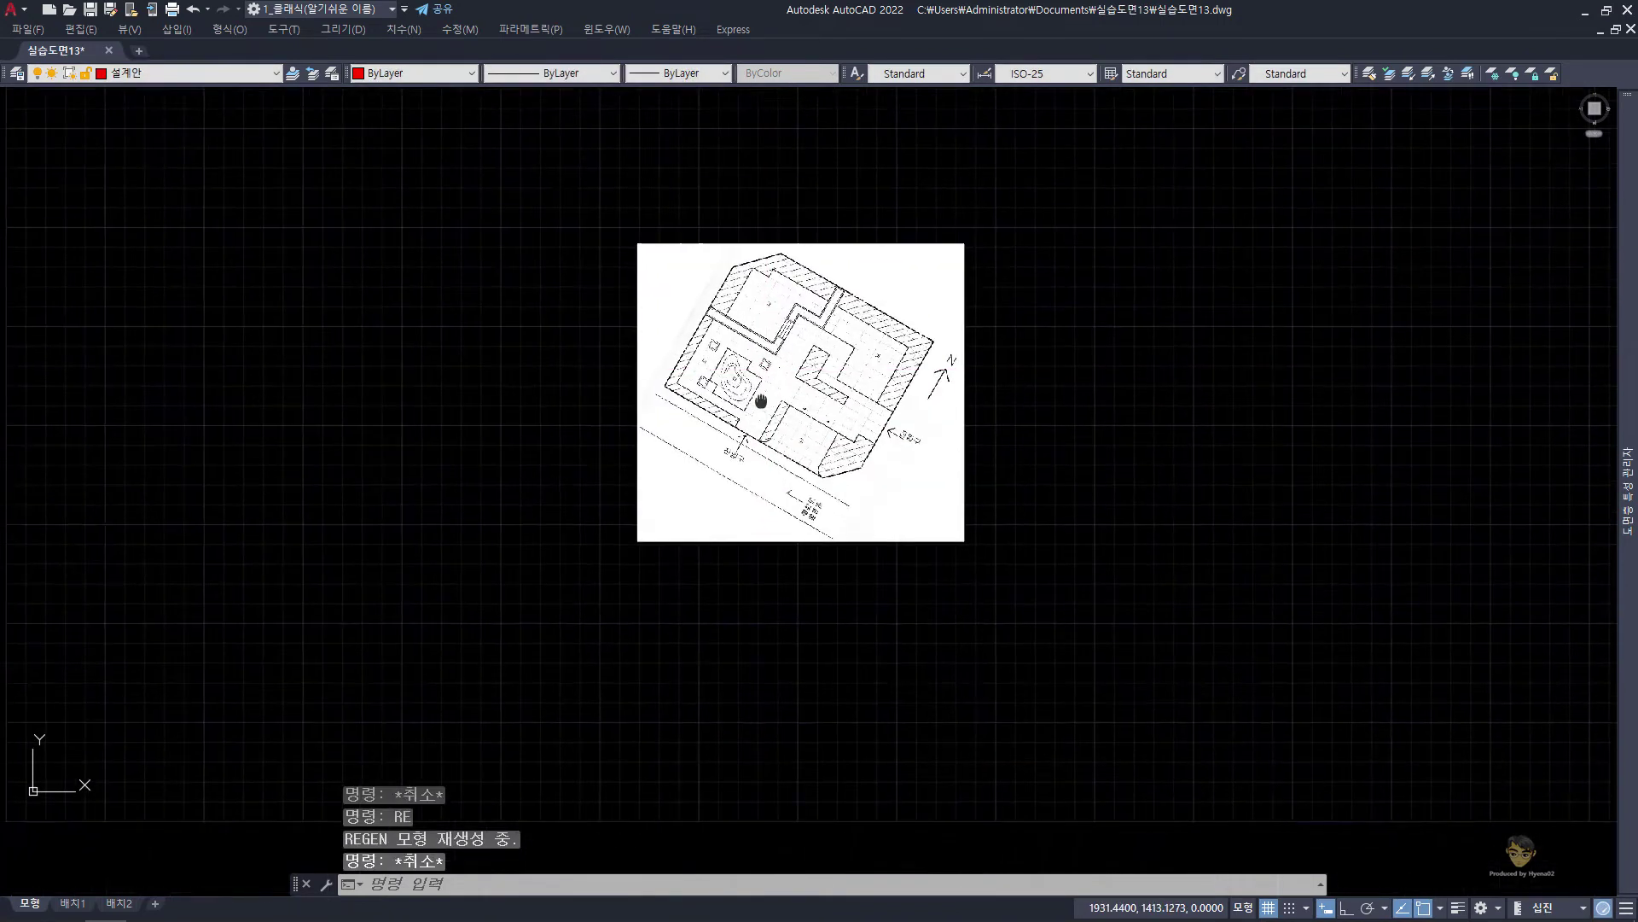
type("rec")
key("Return")
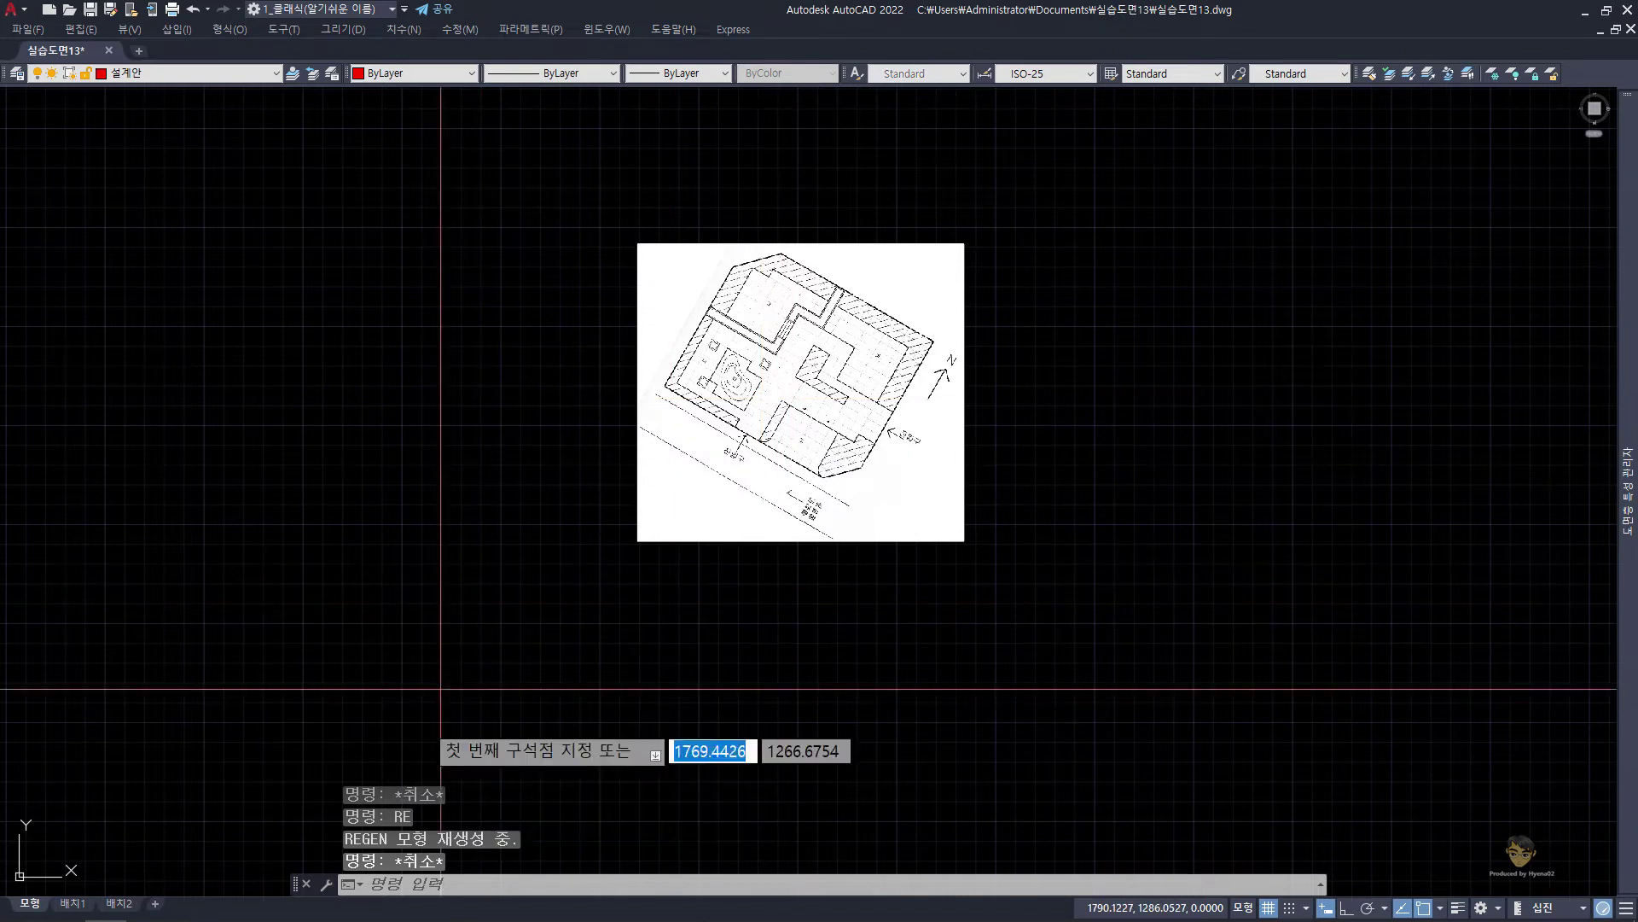
left_click(446, 715)
type("23000")
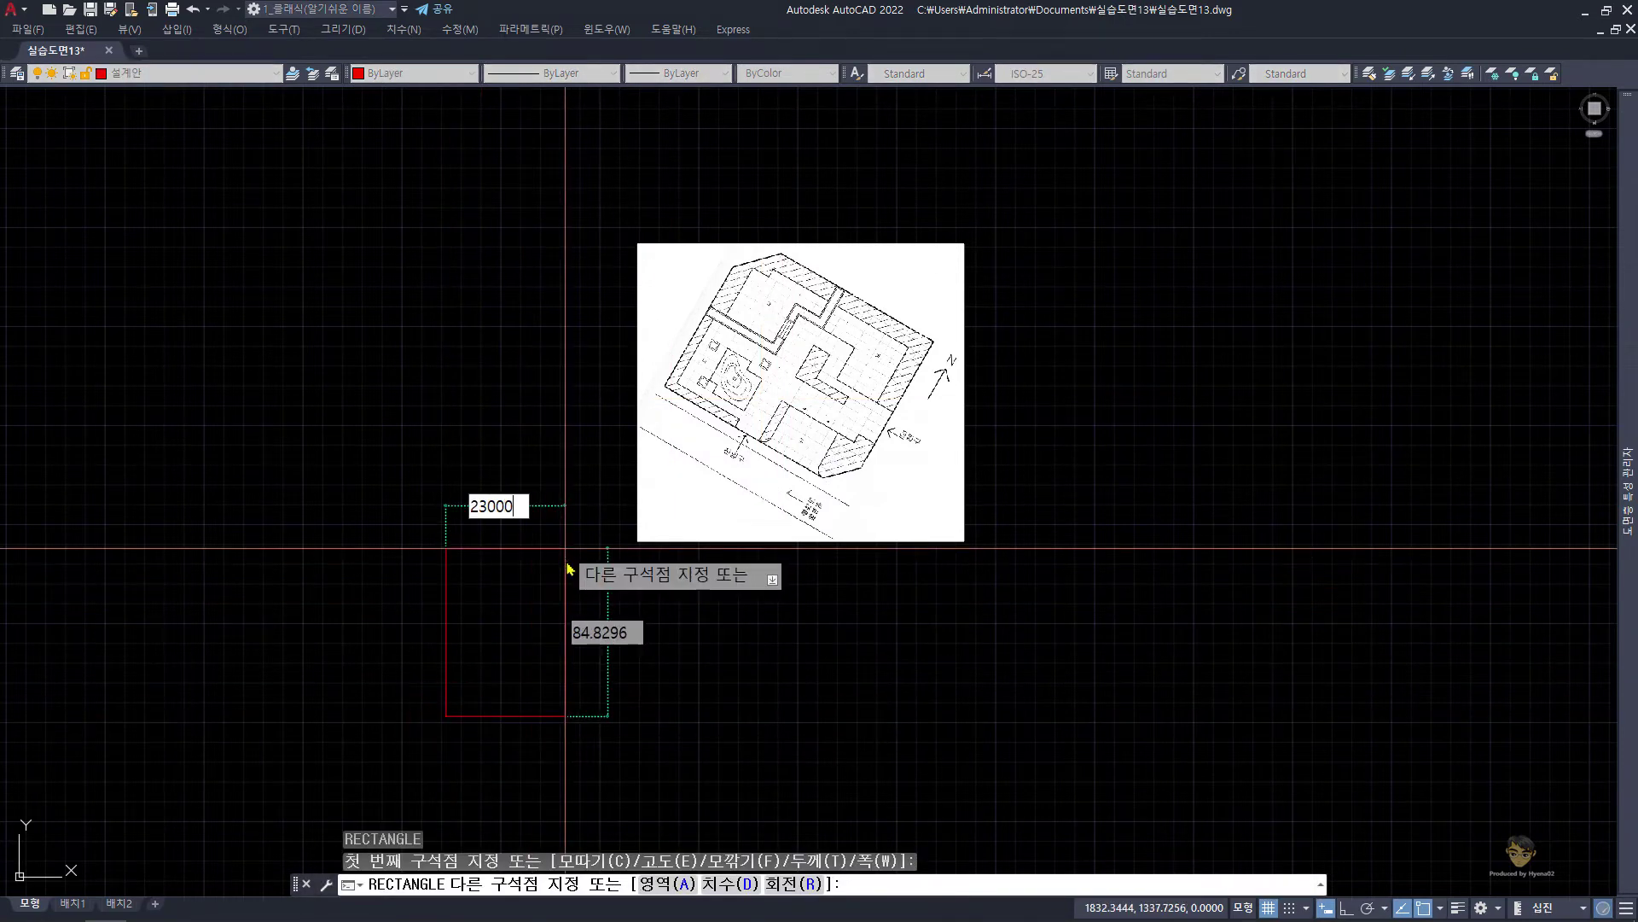
key("Tab")
type("1")
key("Return")
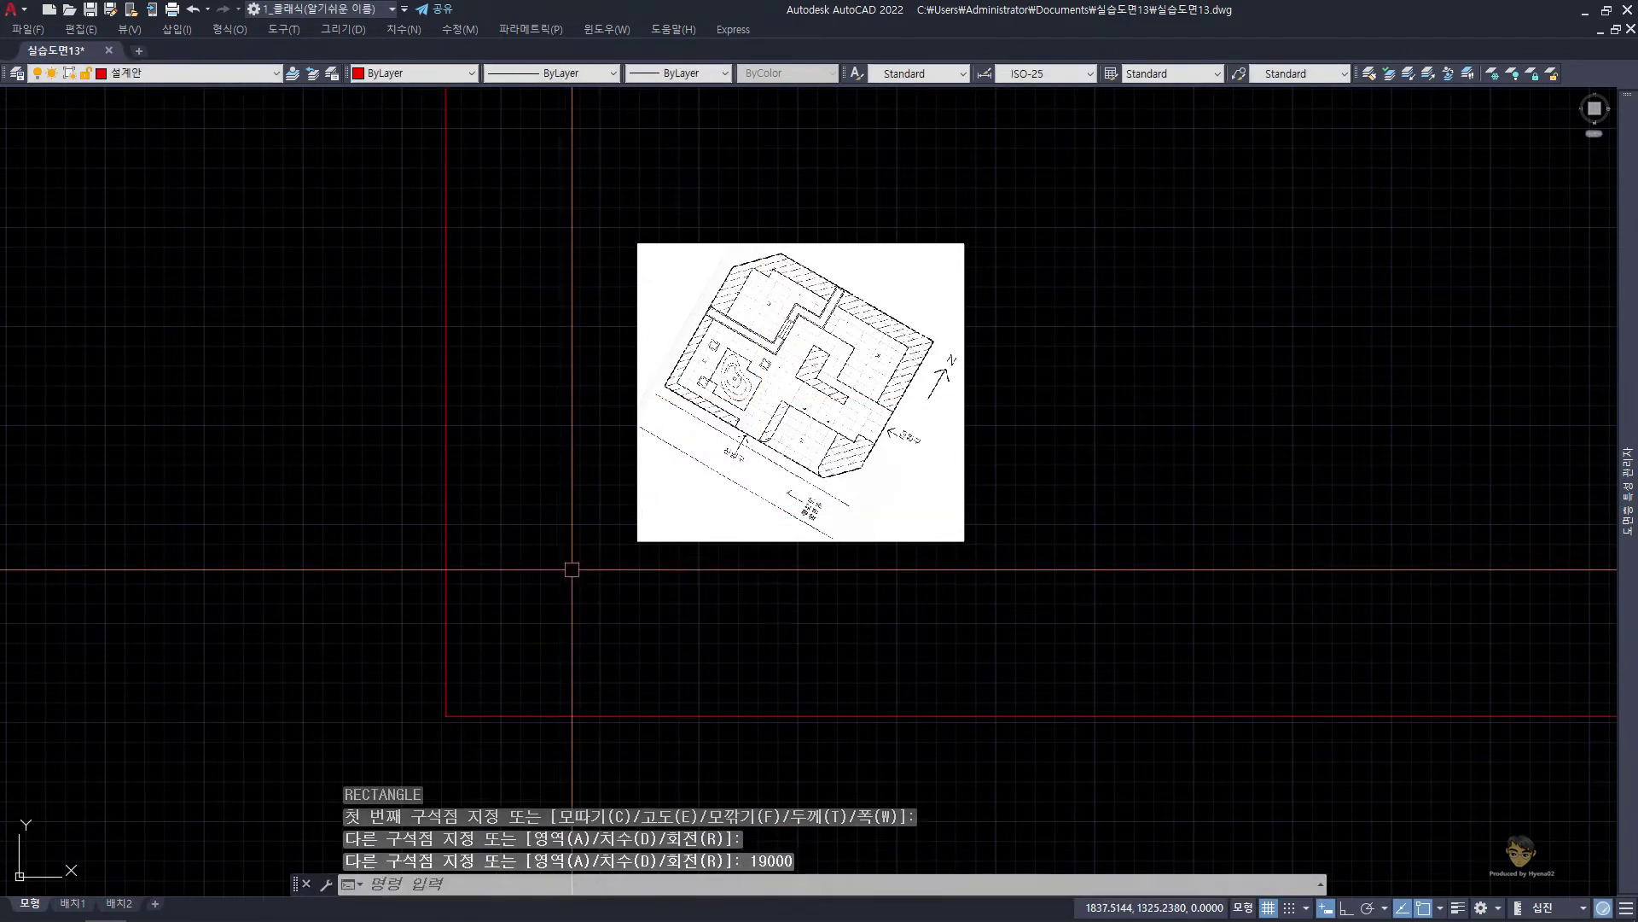
Zoom out to view the whole rectangle, then begin a window zoom on the plan
type("z")
key("Return")
key("Return")
left_click_drag(585, 585, 656, 512)
key("Escape")
key("Return")
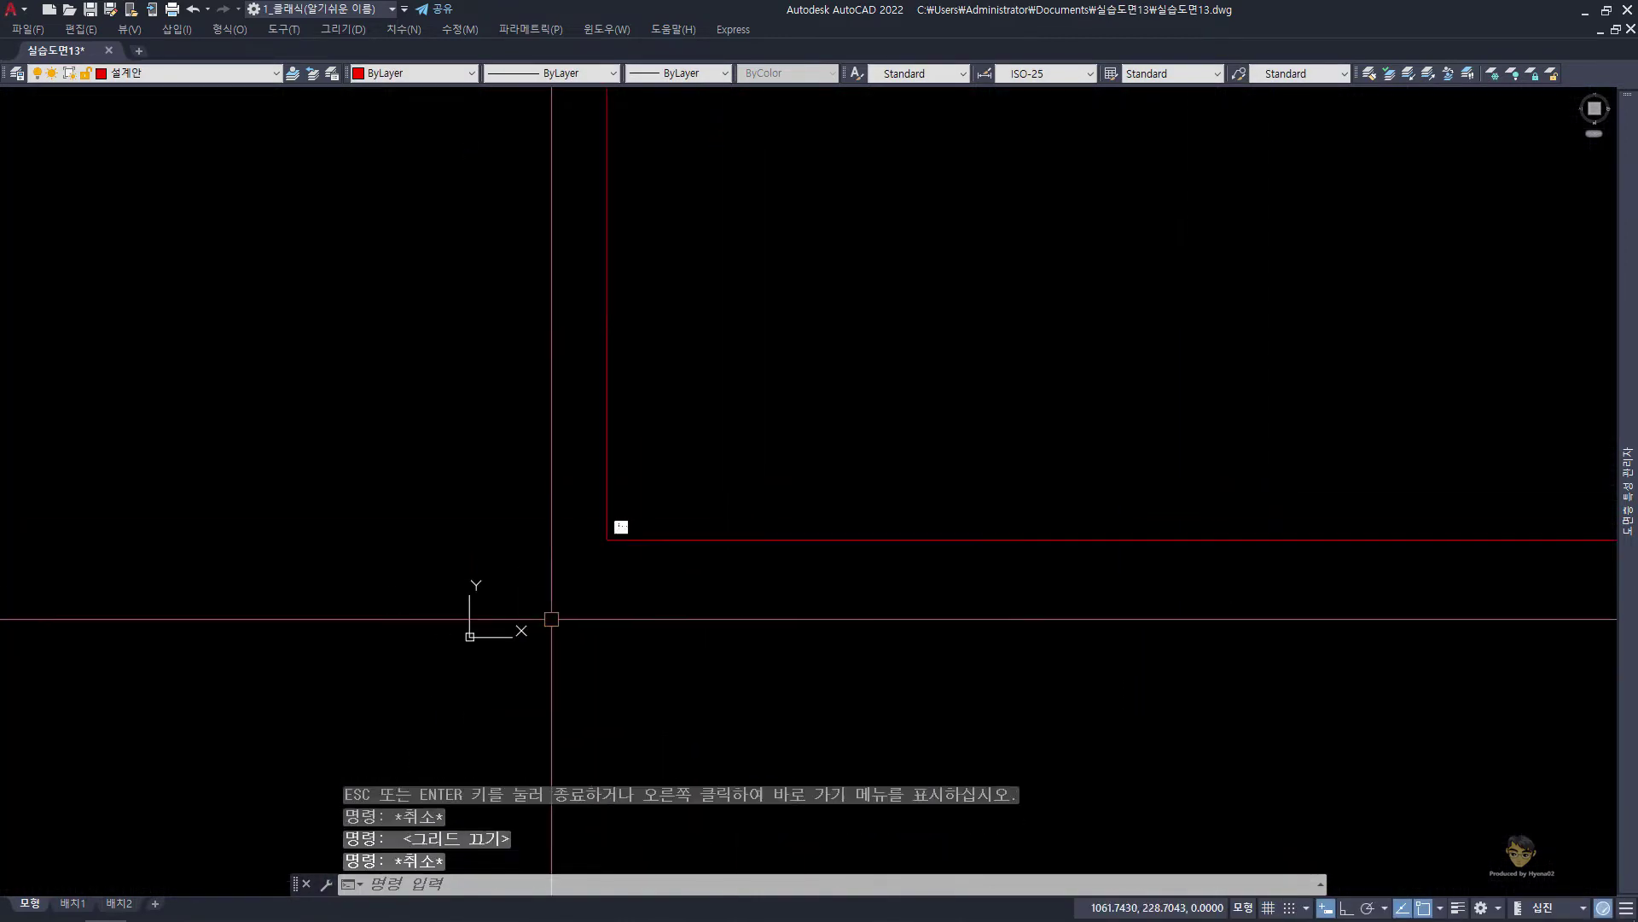
type("w")
key("Return")
Zoom into the plan and select the scanned image for alignment with ALIGN
left_click(521, 433)
left_click(927, 675)
left_click(1235, 555)
left_click(1069, 428)
type("a")
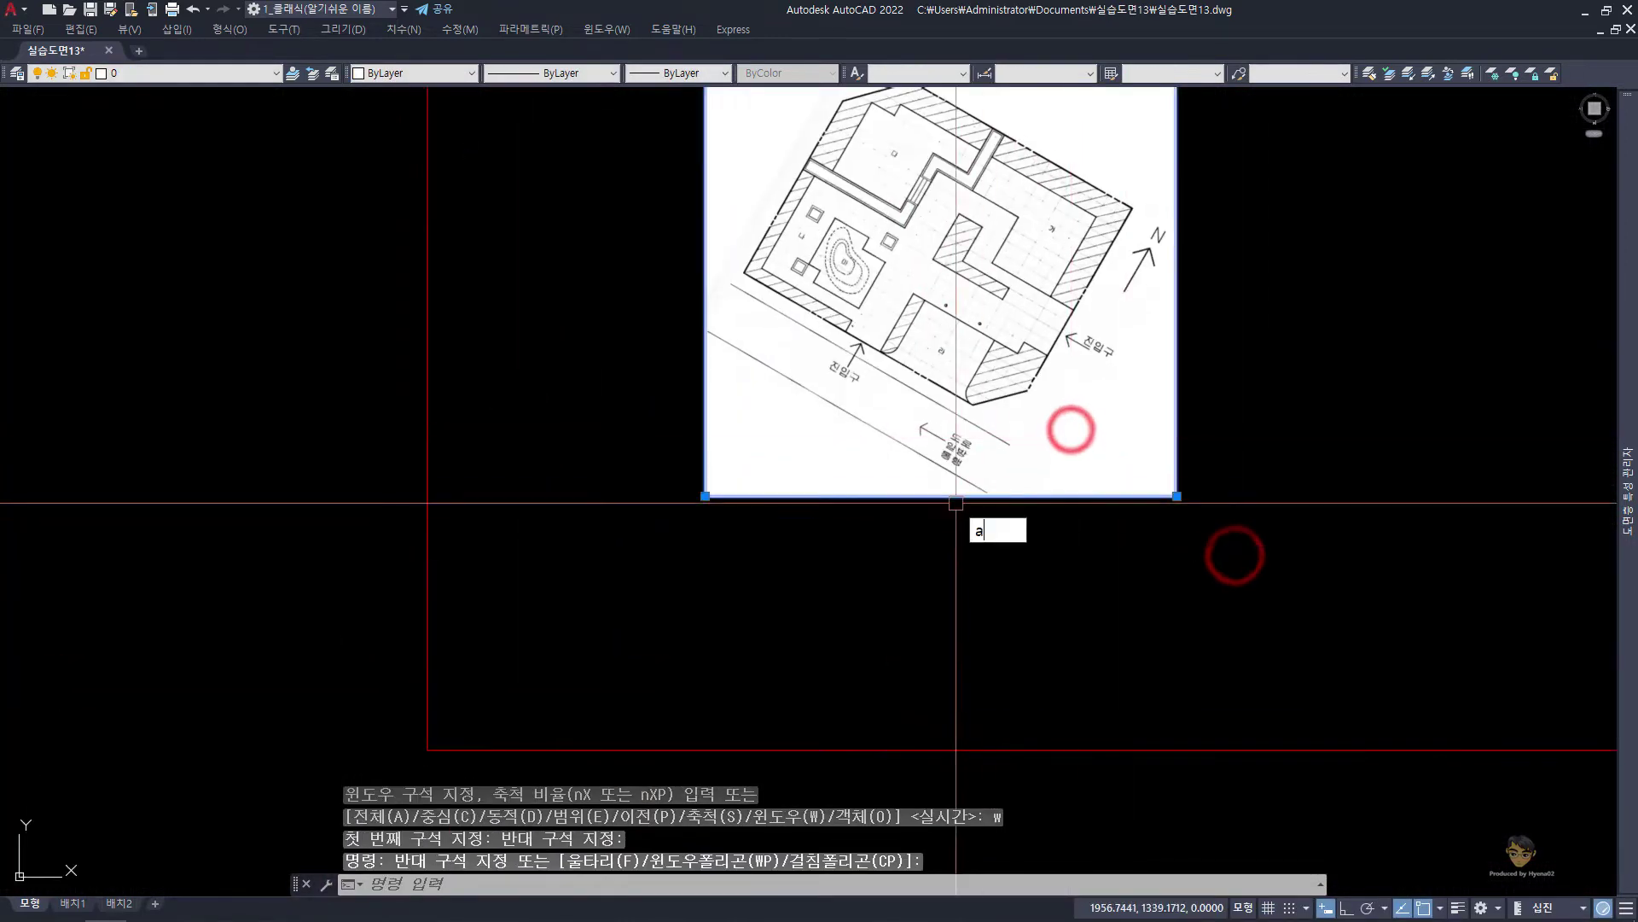
type("l")
key("Return")
Match the plan's first boundary corner to the corresponding rectangle corner
scroll(675, 230, "up", 1)
scroll(879, 401, "up", 5)
scroll(879, 401, "up", 2)
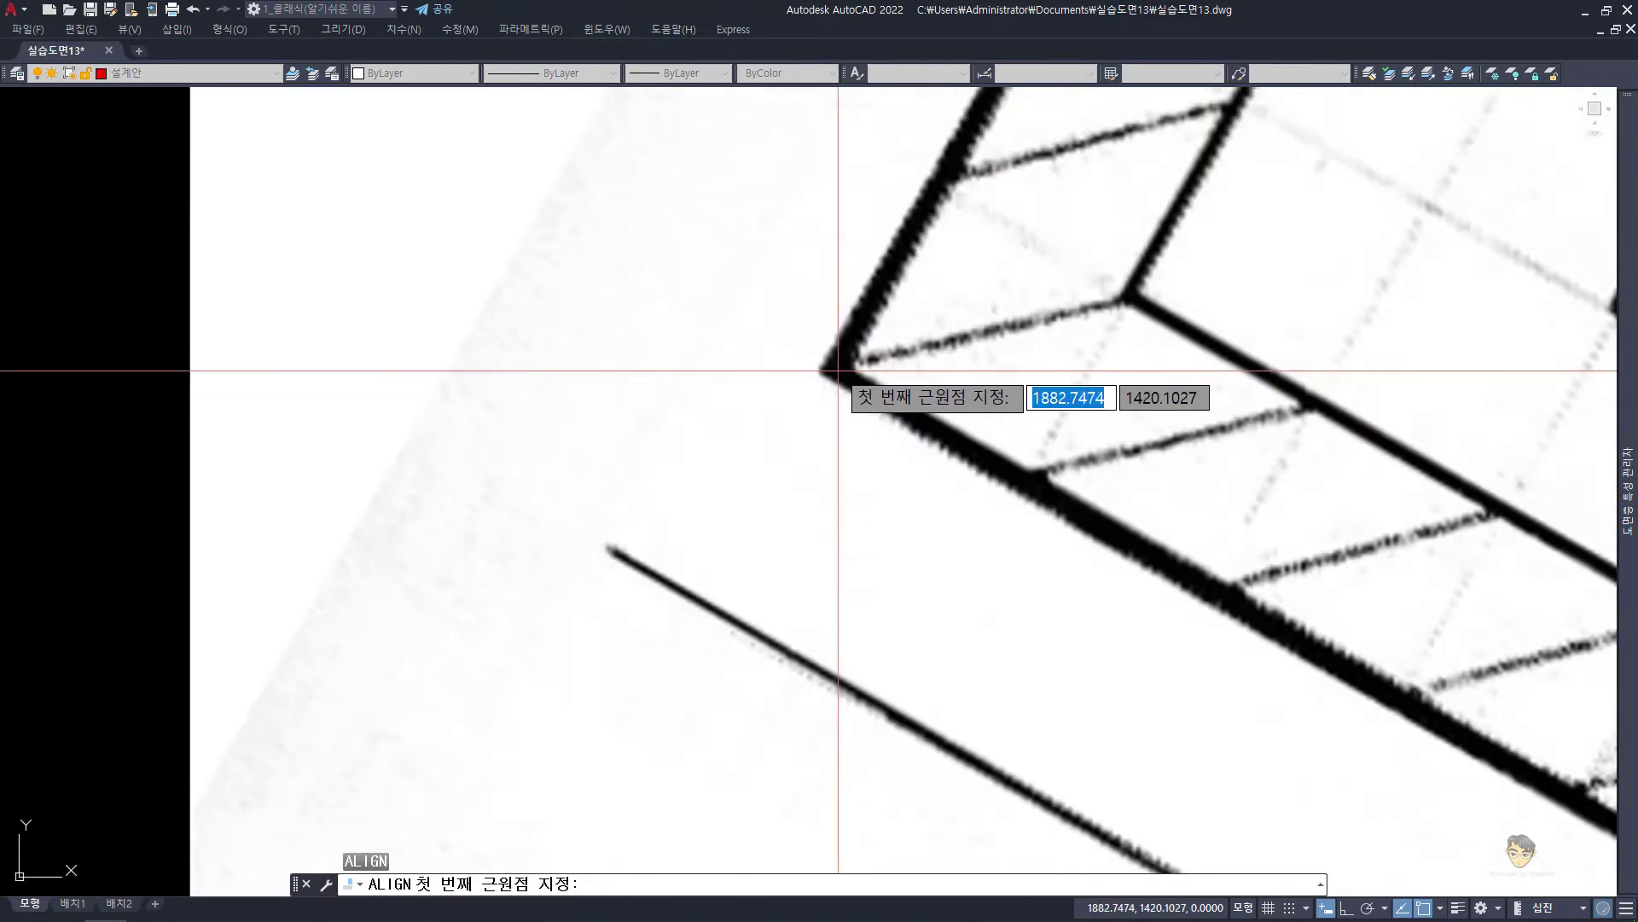
left_click(838, 369)
scroll(838, 369, "down", 6)
left_click(594, 734)
Match the second boundary corner to the opposite rectangle corner, scaling the image to fit
scroll(960, 438, "up", 2)
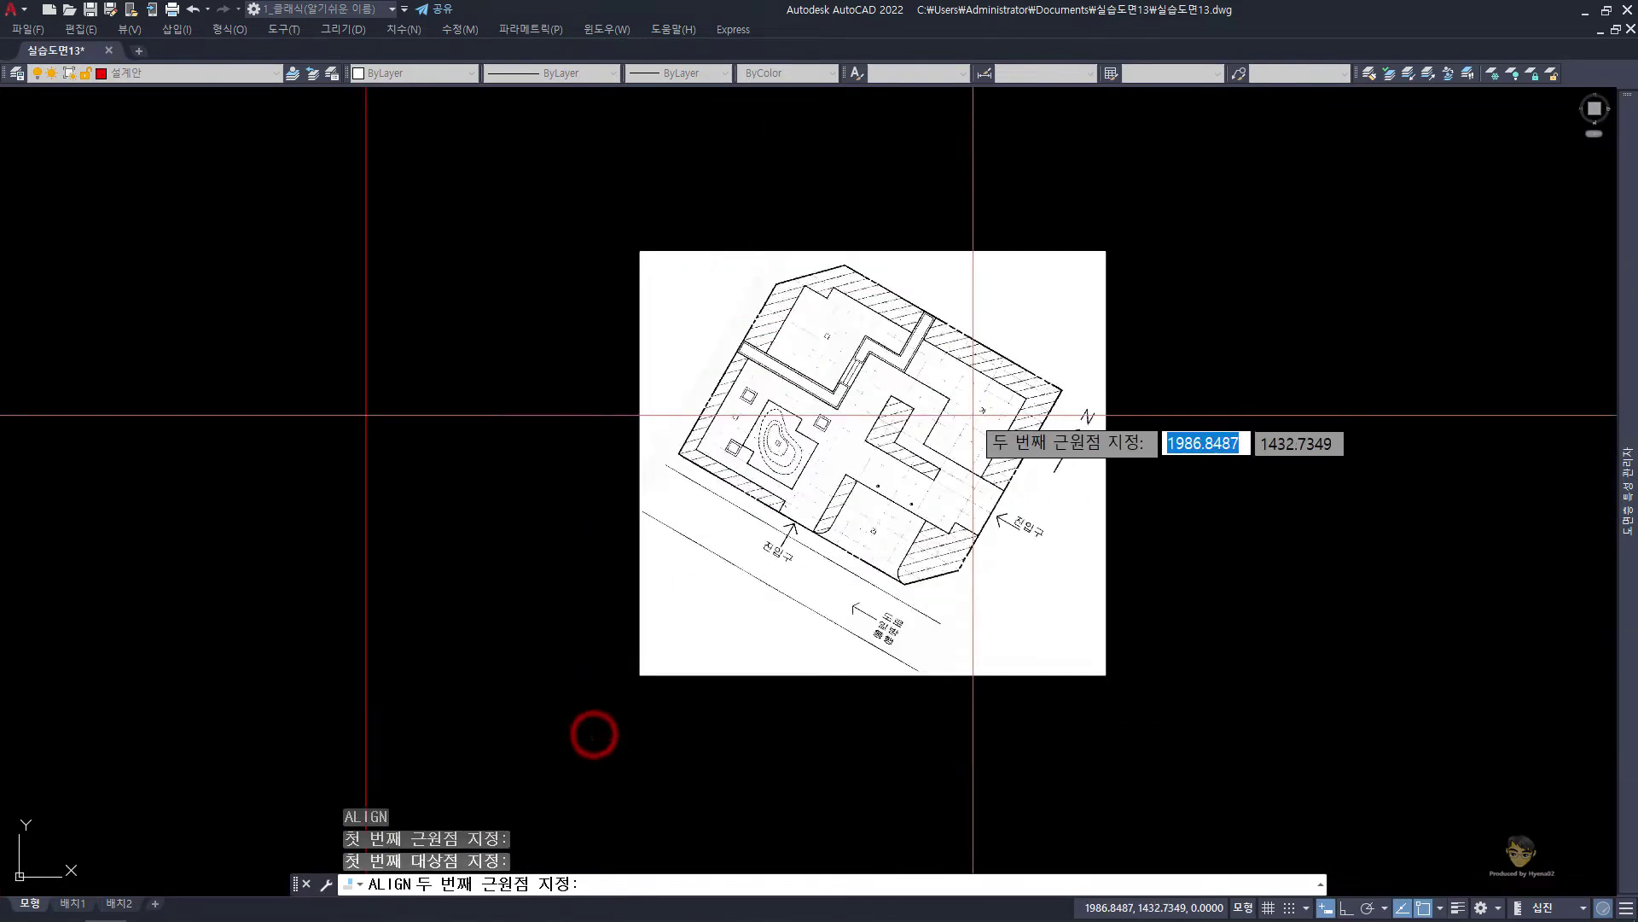
scroll(1206, 418, "up", 8)
left_click(1242, 452)
scroll(1237, 450, "down", 8)
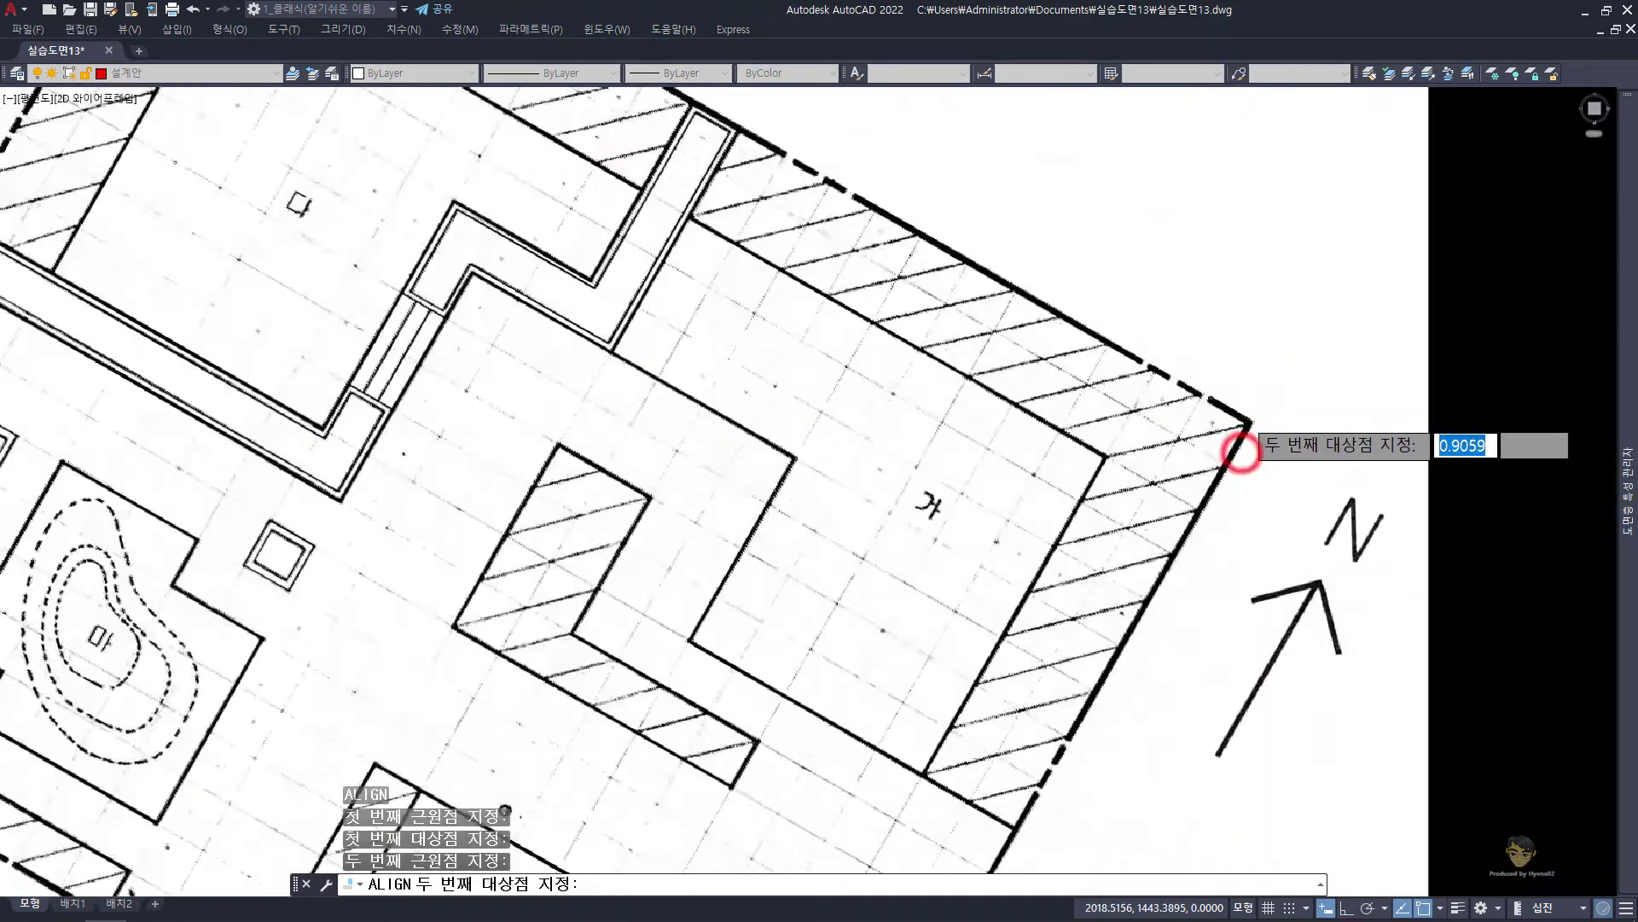
middle_click(1220, 435)
middle_click(1220, 435)
left_click(1272, 280)
key("Return")
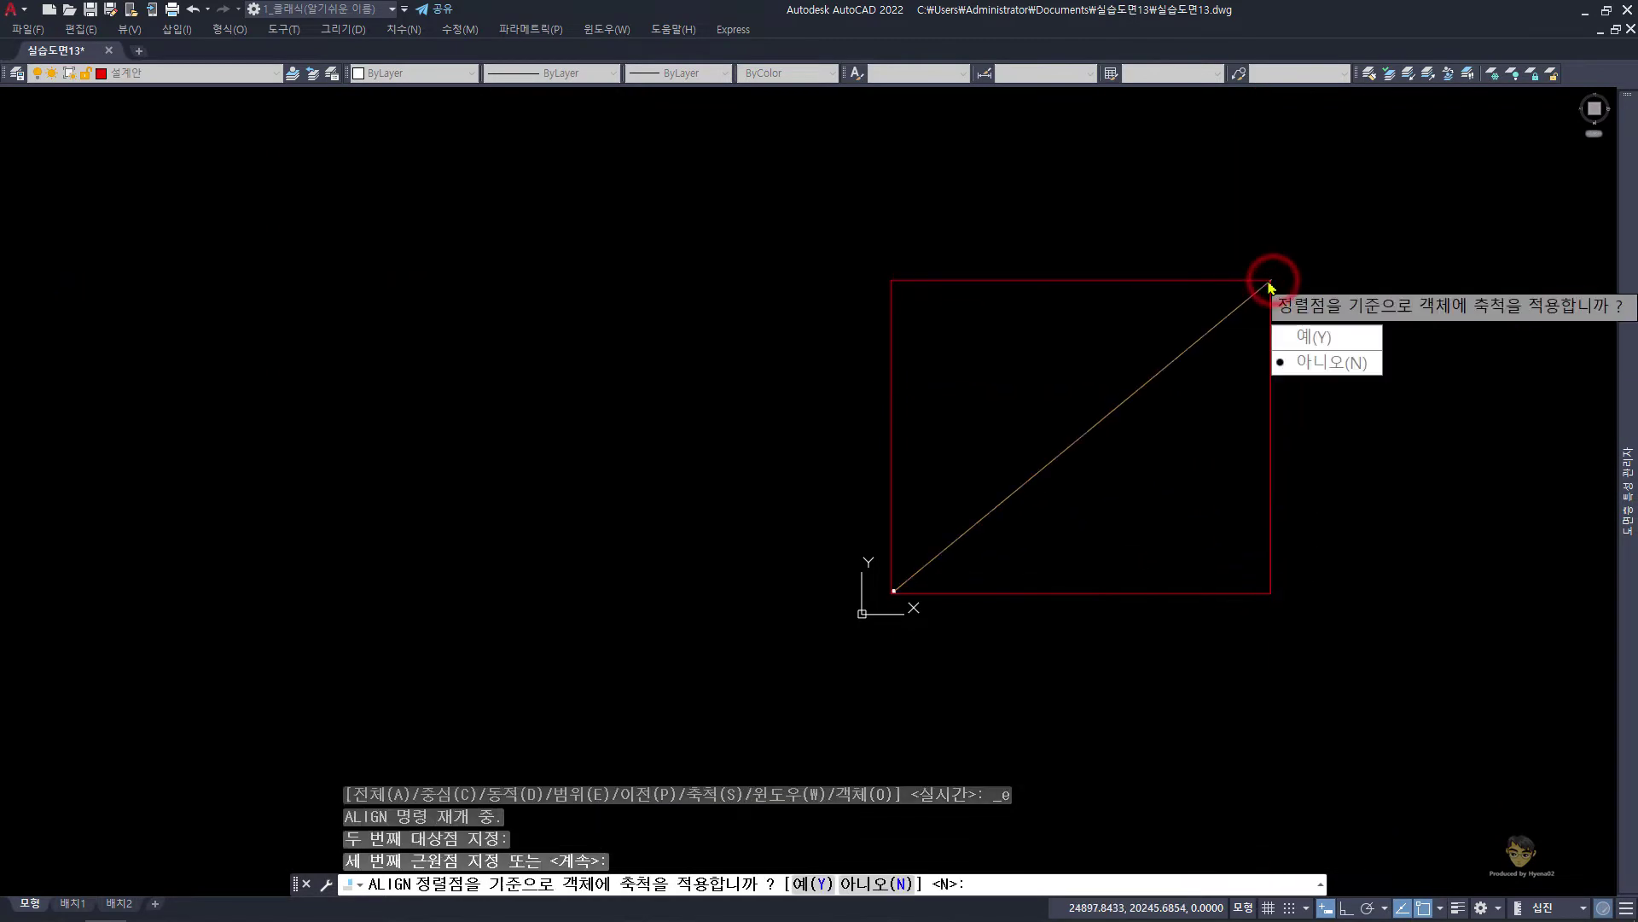
key("Return")
type("RE")
key("Return")
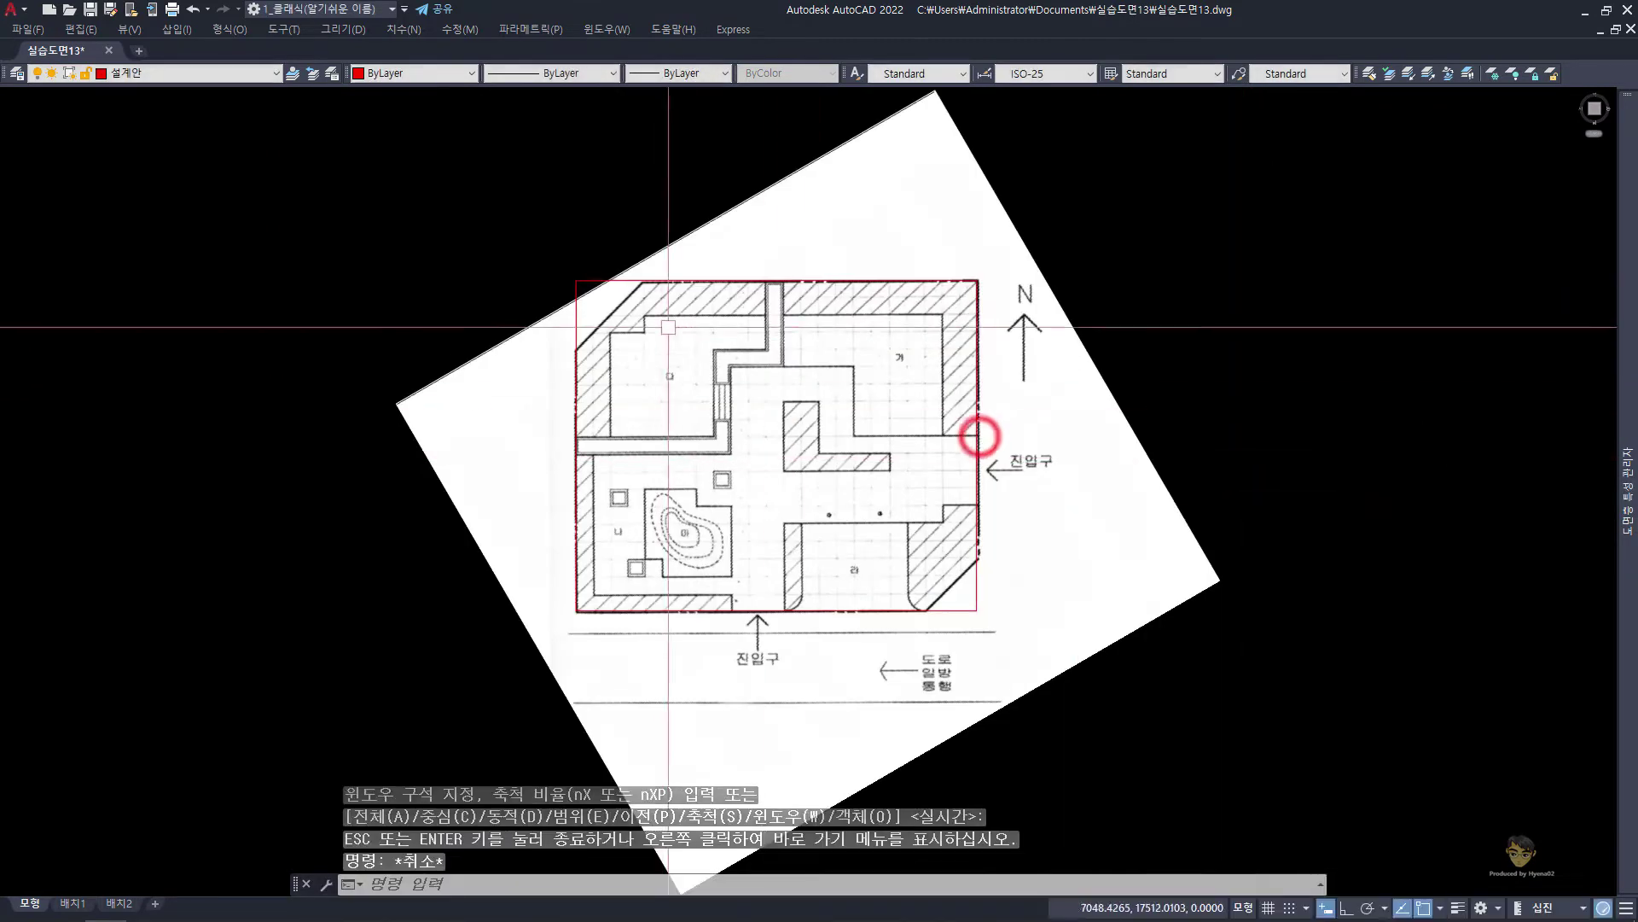
scroll(520, 279, "up", 5)
Make the boundary rectangle magenta with CENTER linetype and a thick width in Properties
key("Escape")
left_click(520, 281)
left_click(475, 256)
left_click(398, 72)
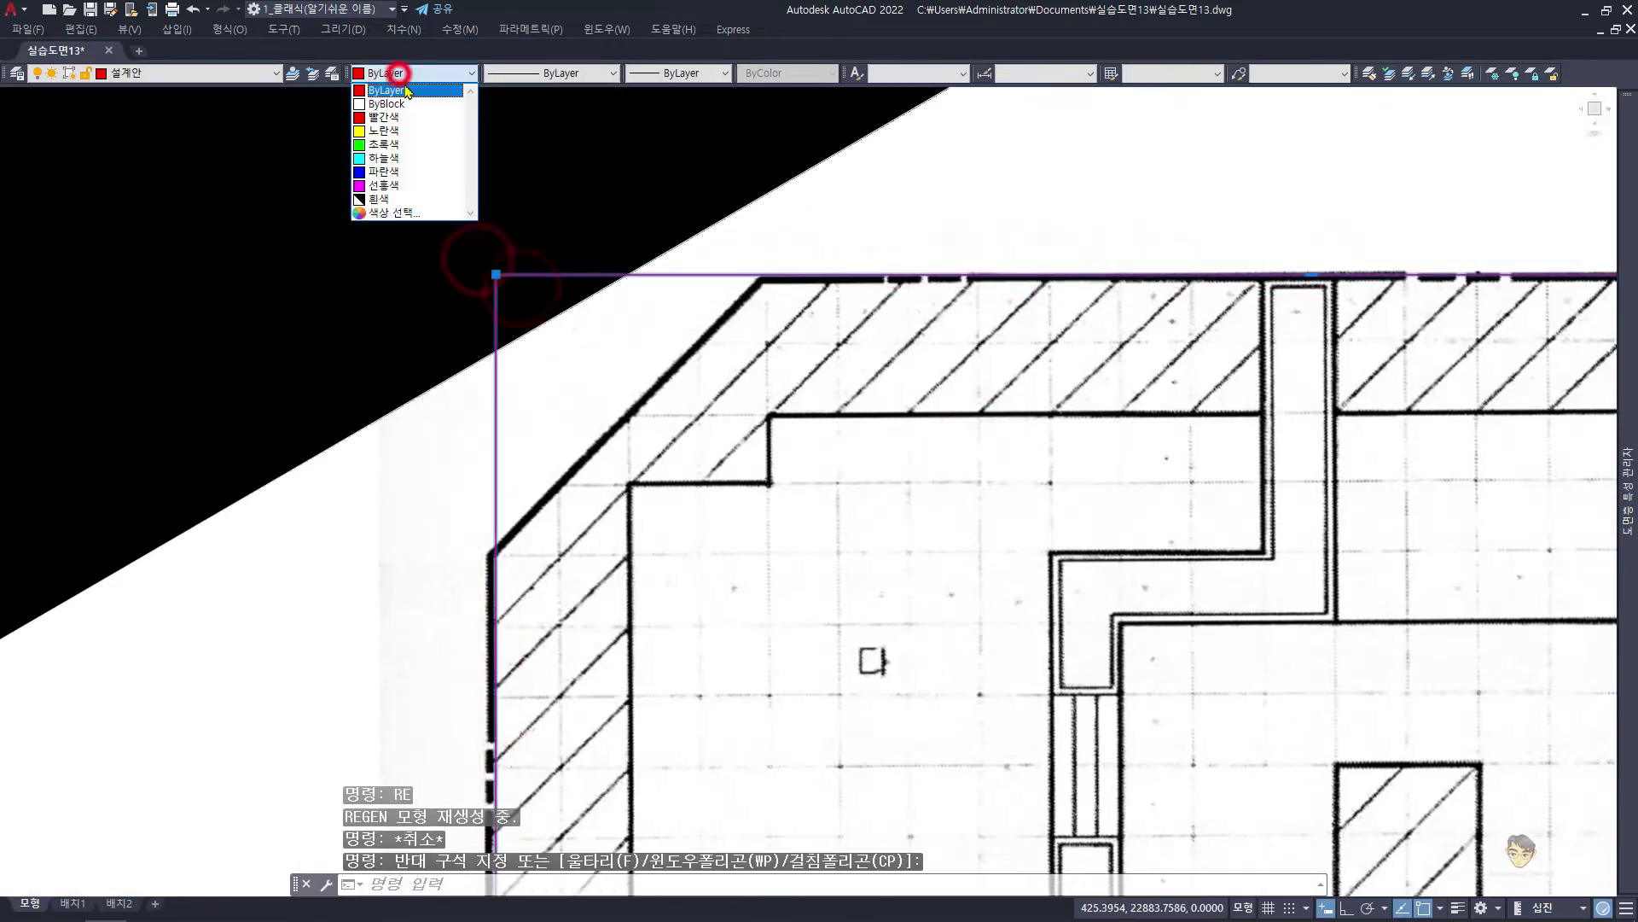
left_click(406, 184)
left_click(564, 117)
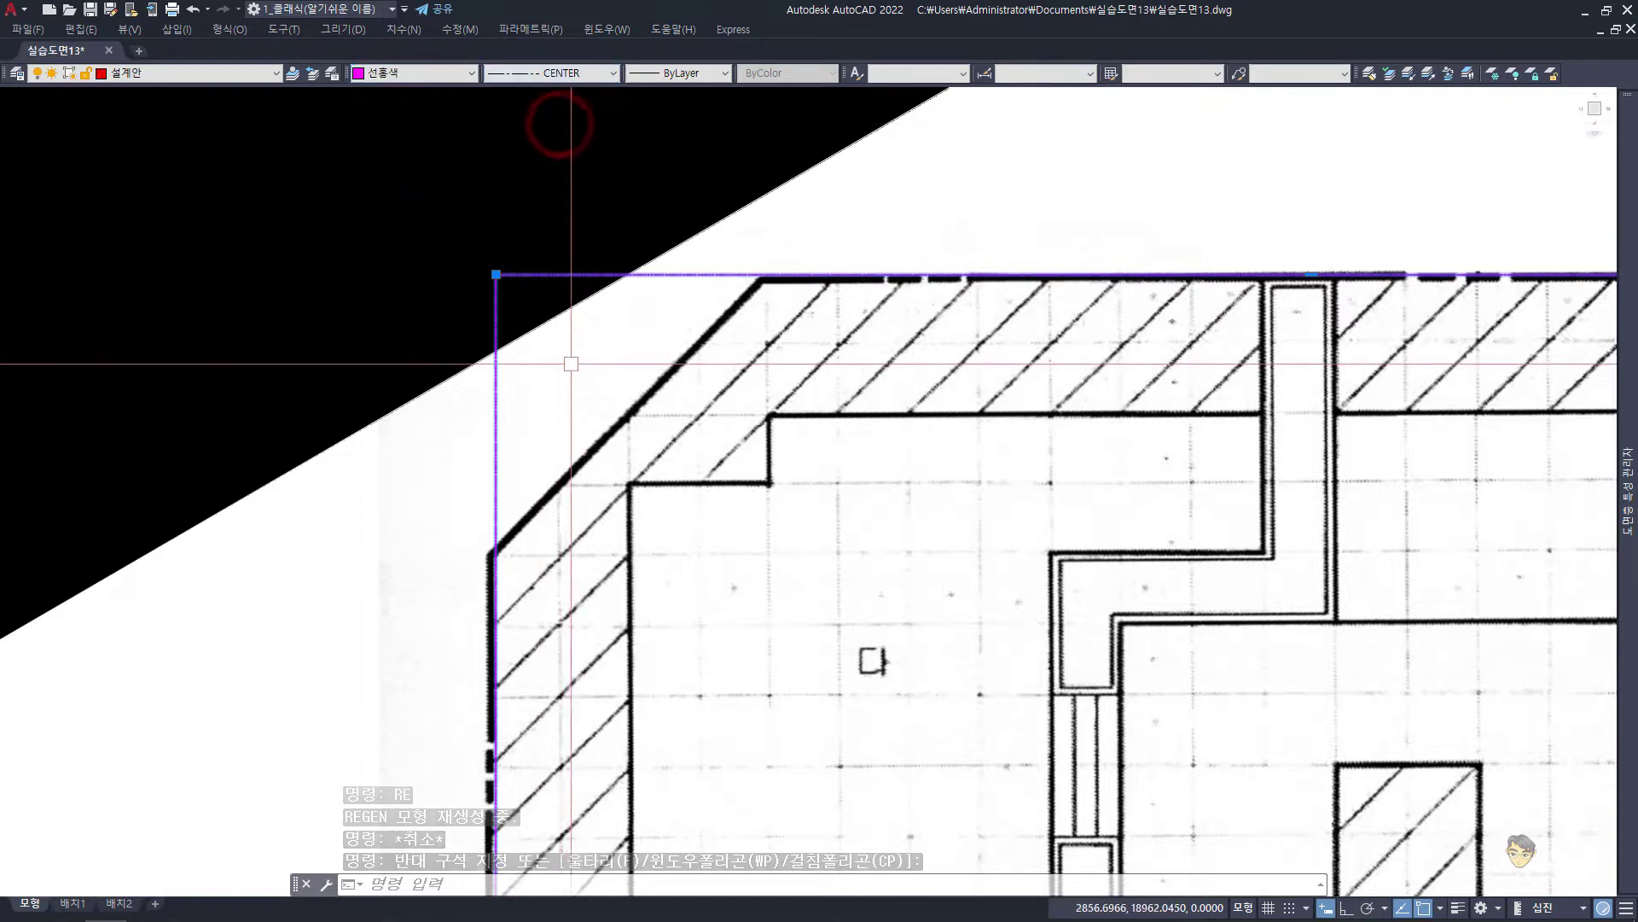
key("ctrl+1")
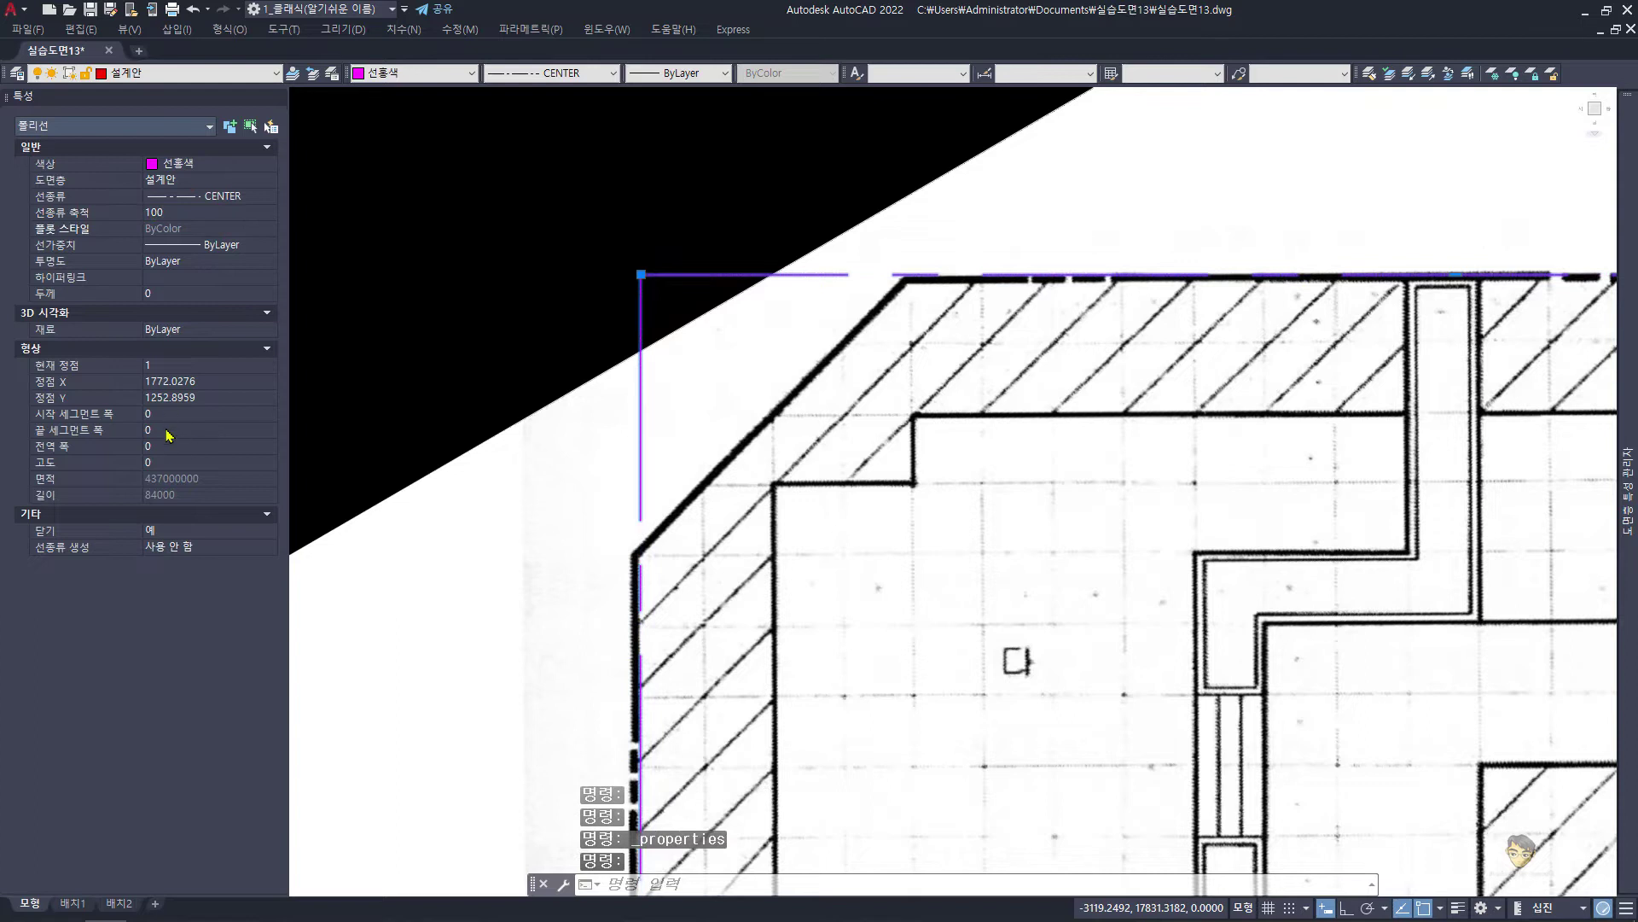
type("10")
key("Return")
key("Escape")
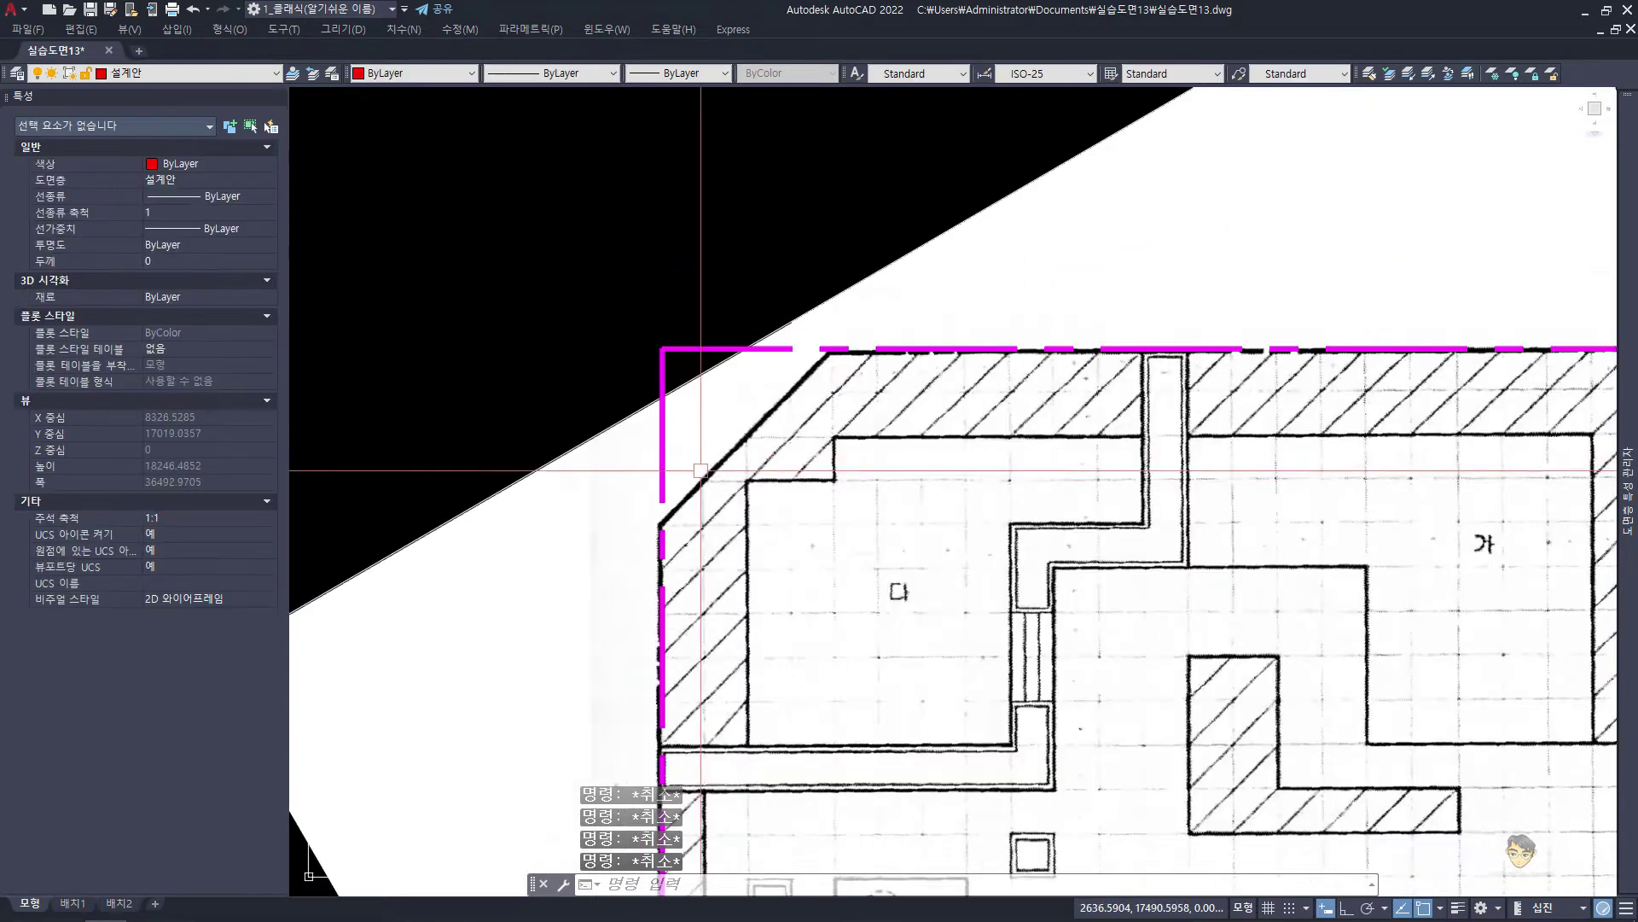
Draw a 4000-radius helper circle at the top-left boundary corner and a diagonal polyline across it
type("c")
key("Return")
left_click(630, 281)
type("000")
key("Return")
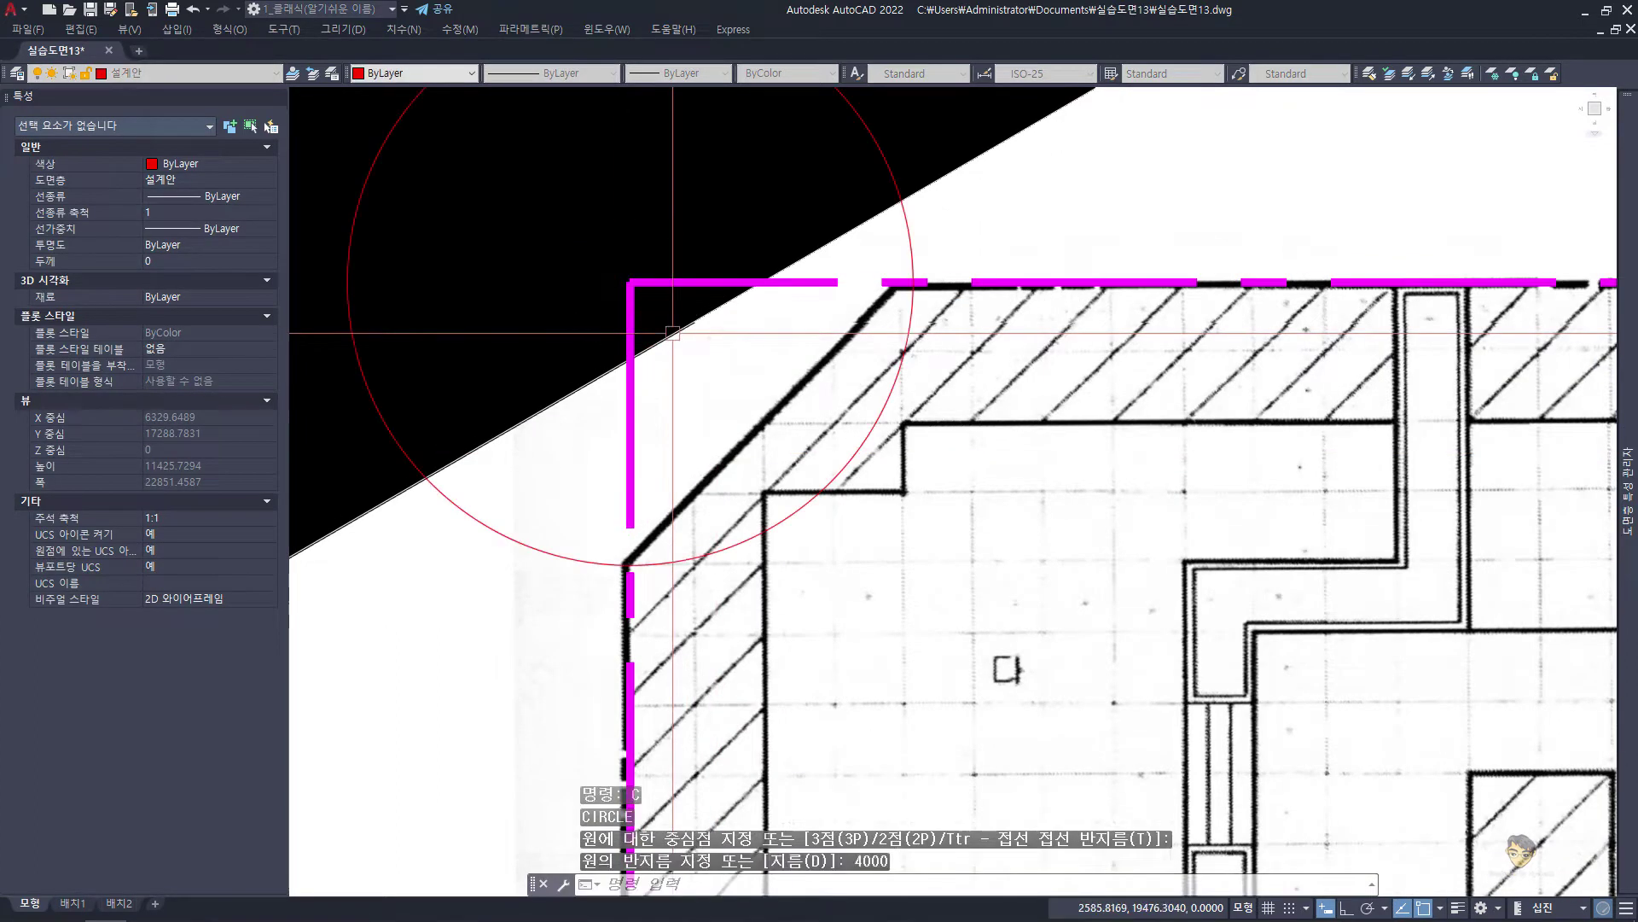
key("Escape")
key("Escape")
key("Escape")
type("l")
key("Return")
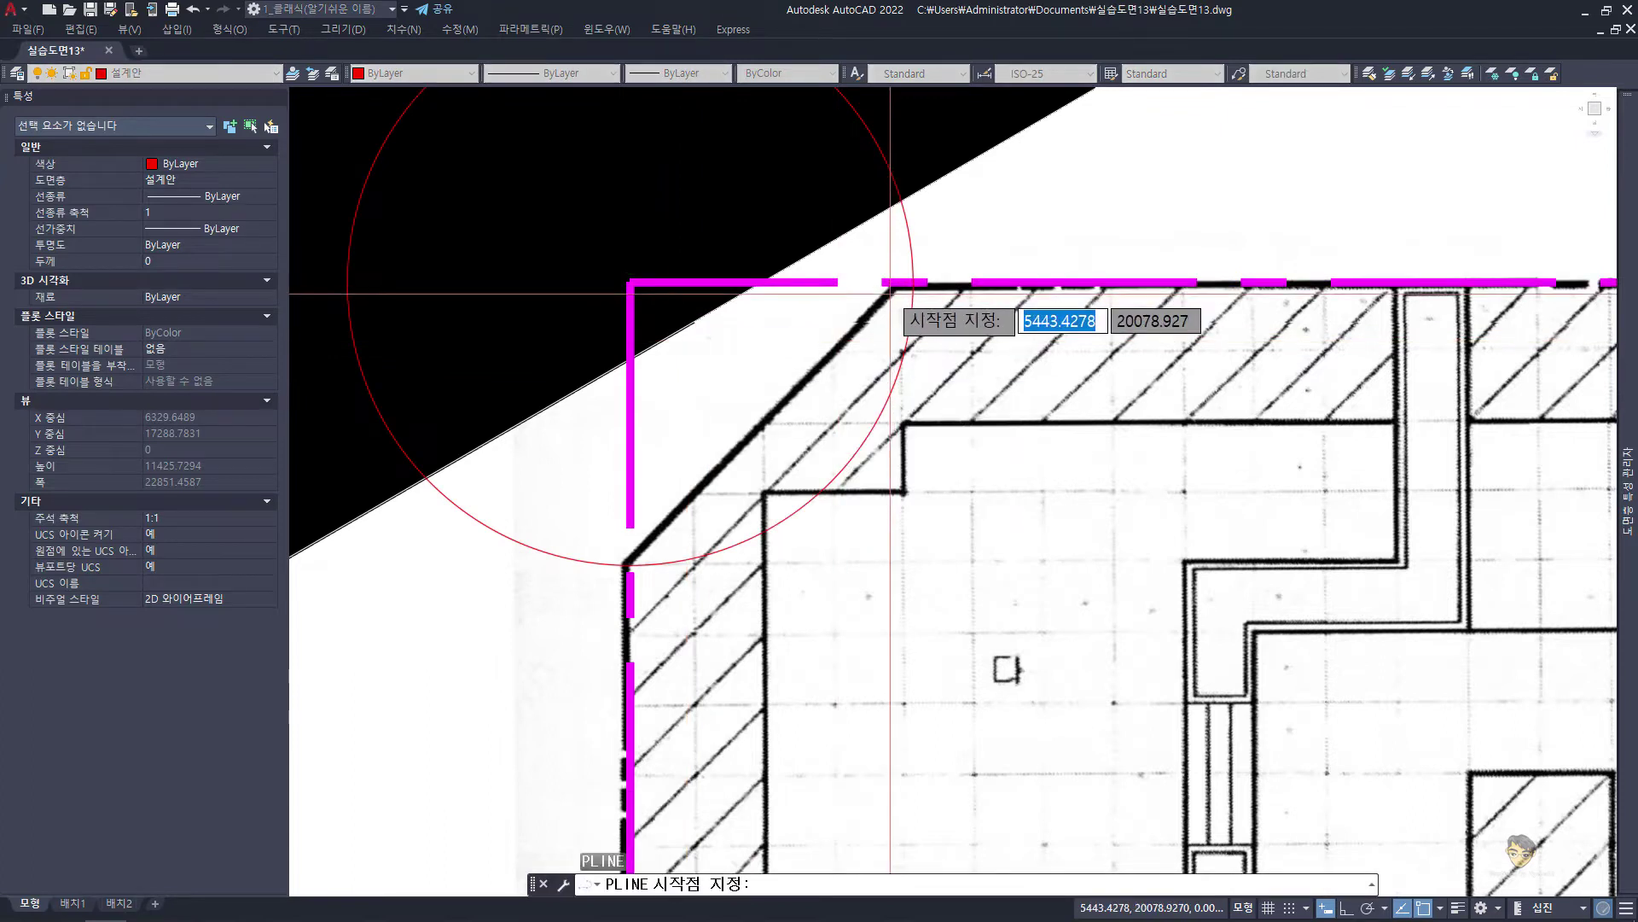
left_click(909, 282)
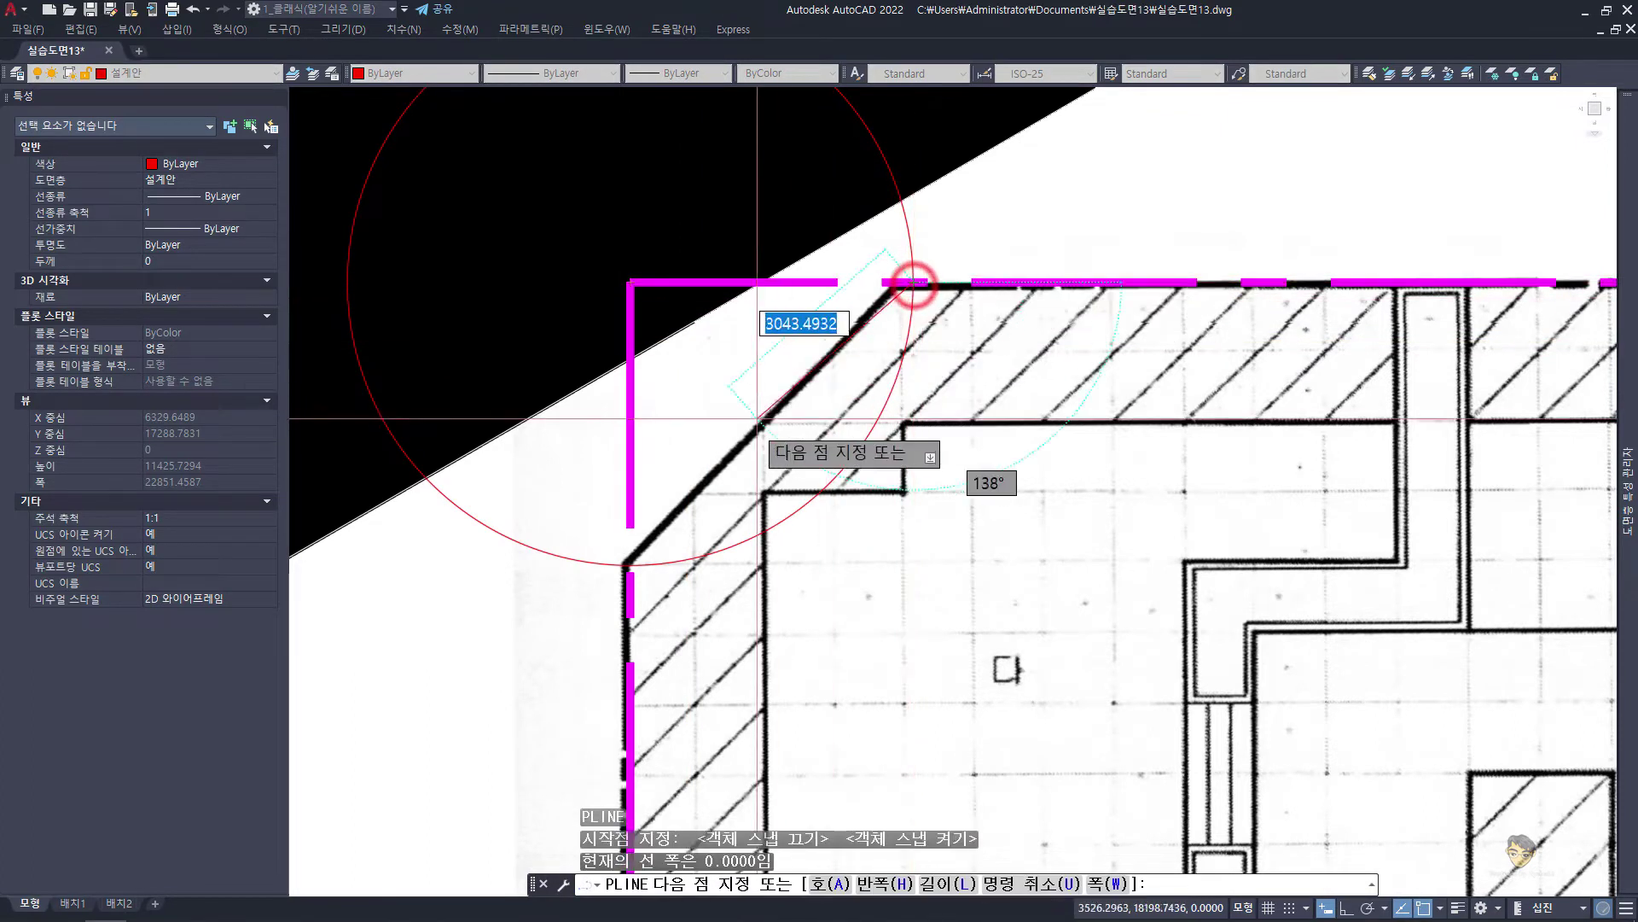
left_click(630, 565)
key("Escape")
Trim away the boundary's top-left corner stubs beyond the diagonal
type("tr")
key("Return")
left_click(705, 280)
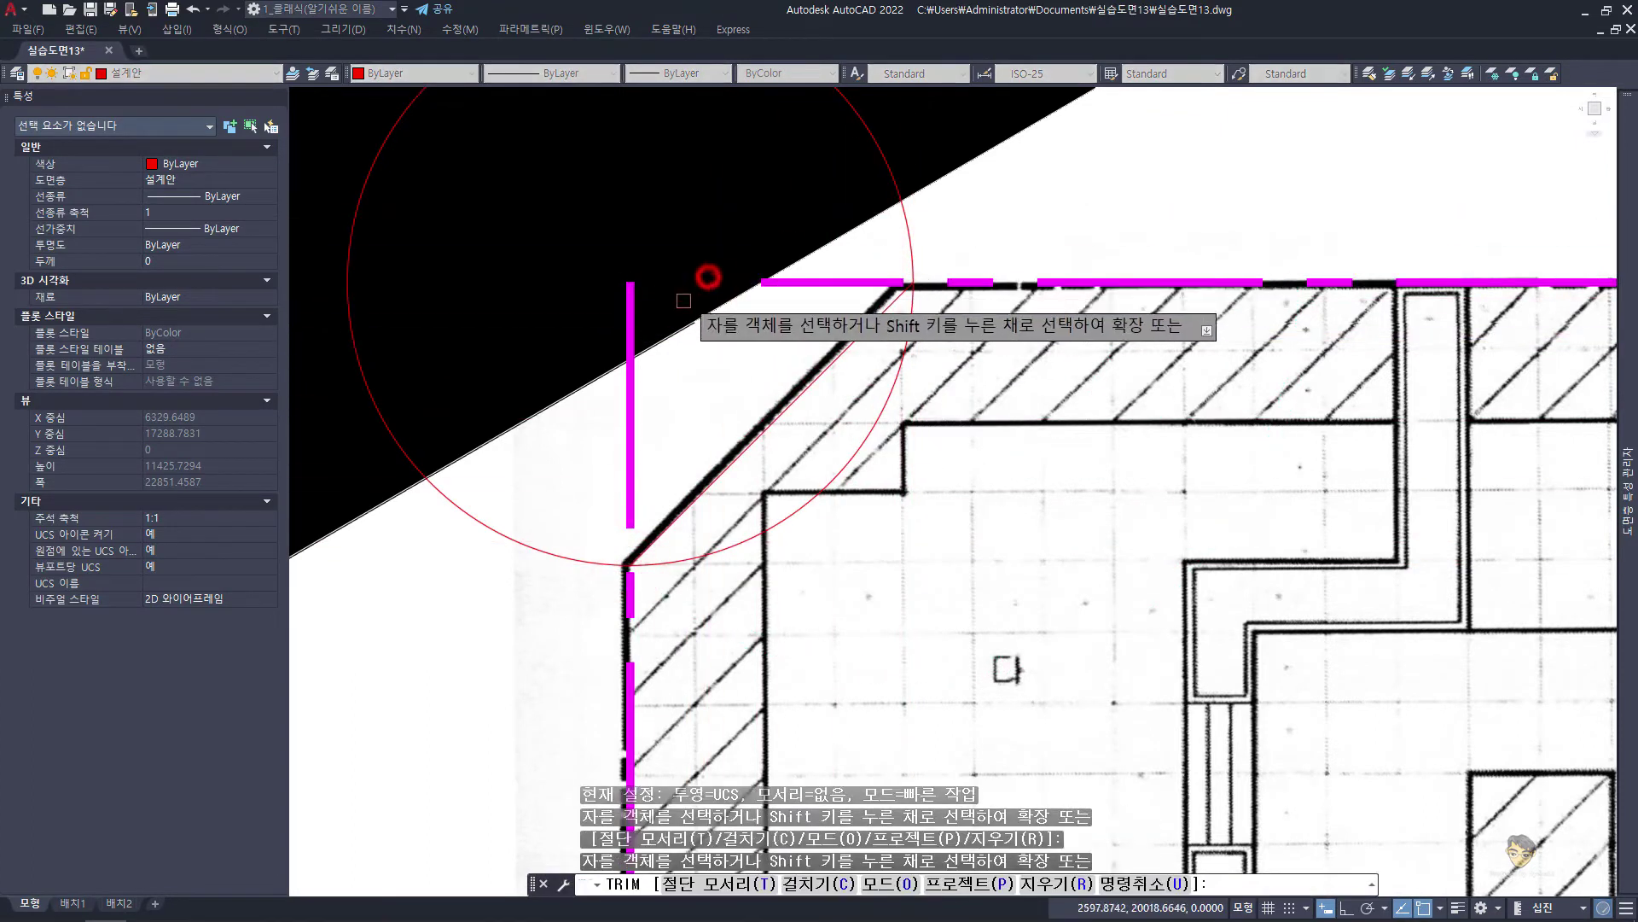
left_click(609, 316)
left_click(607, 465)
left_click(657, 461)
key("Escape")
key("Escape")
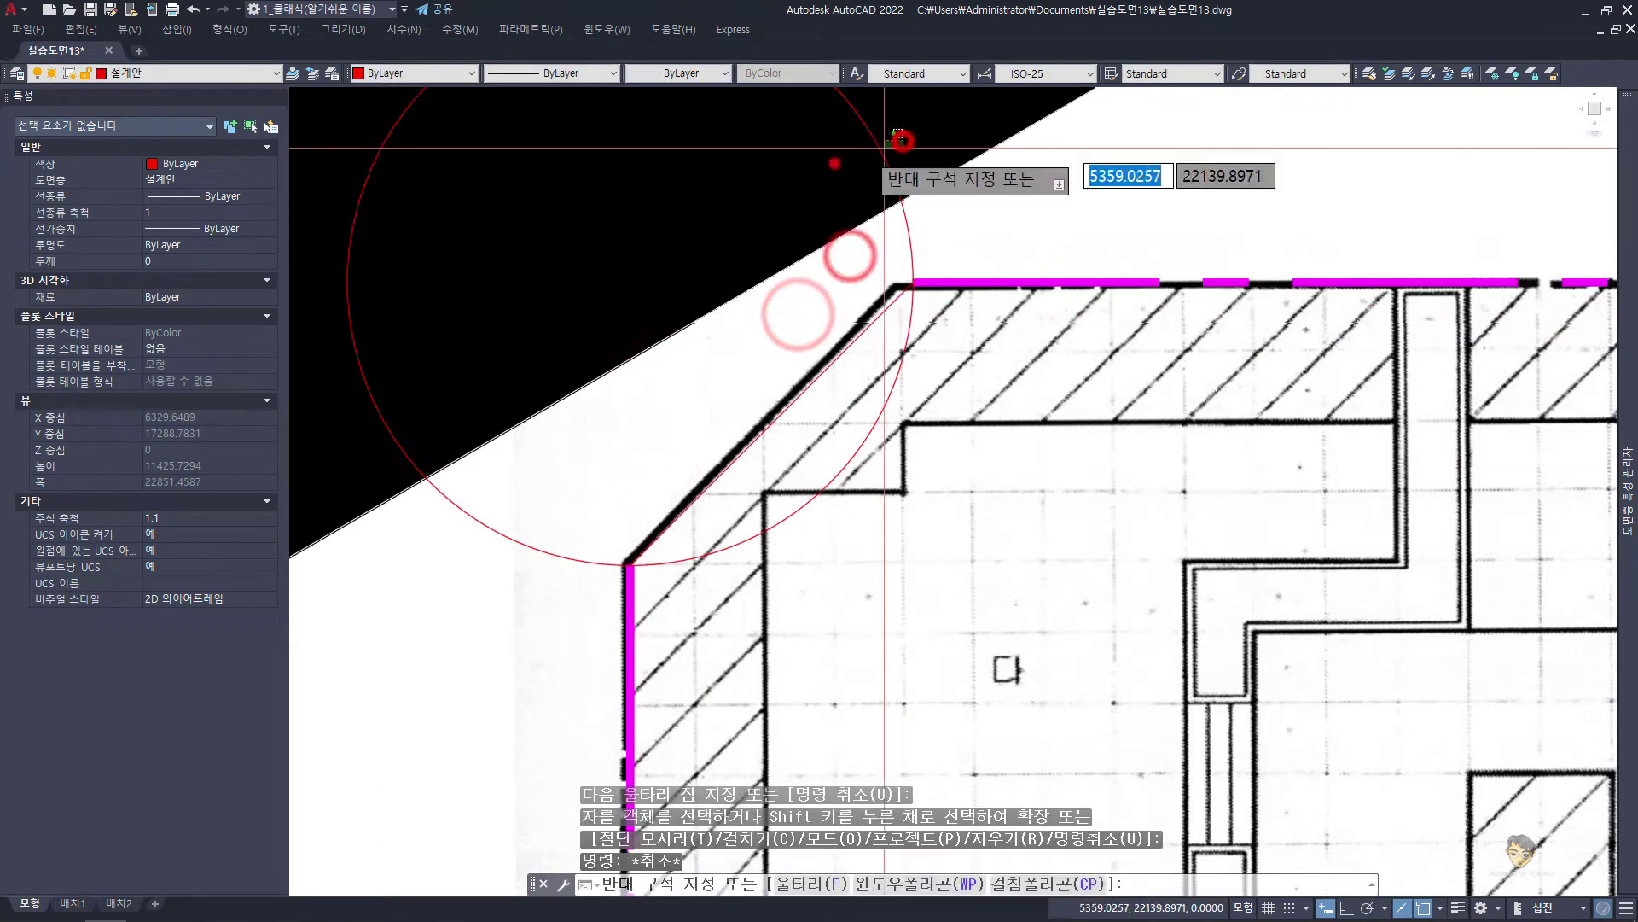
Give the top-left diagonal the boundary's magenta dashed style with MATCHPROP
left_click(1009, 317)
left_click(983, 265)
type("mm")
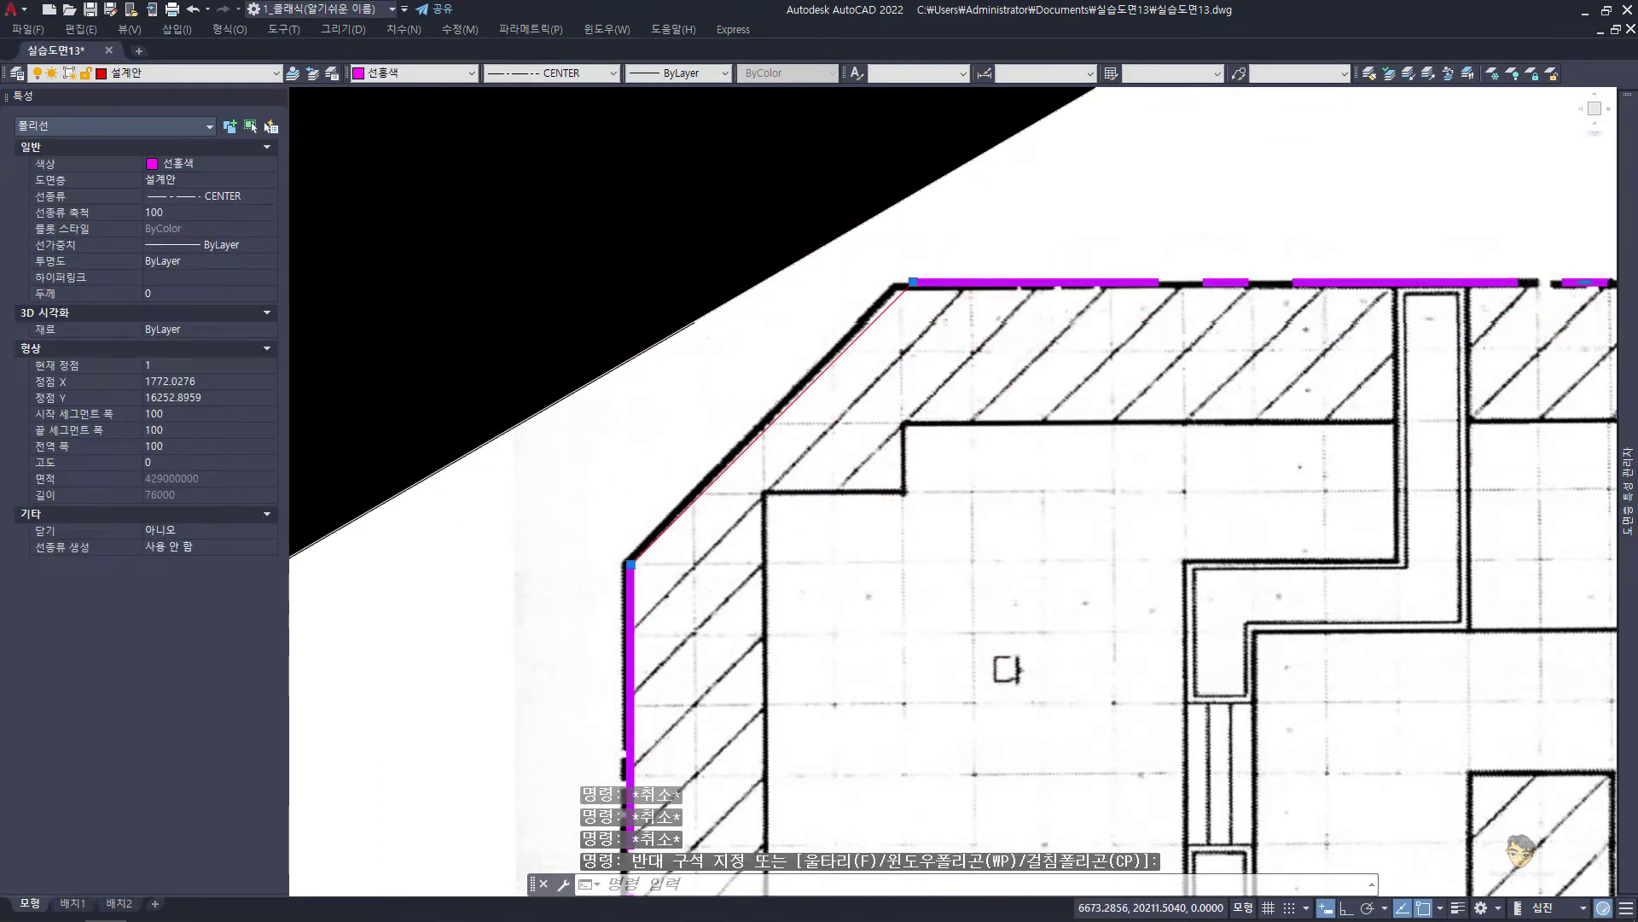
key("Return")
left_click(979, 352)
left_click(846, 257)
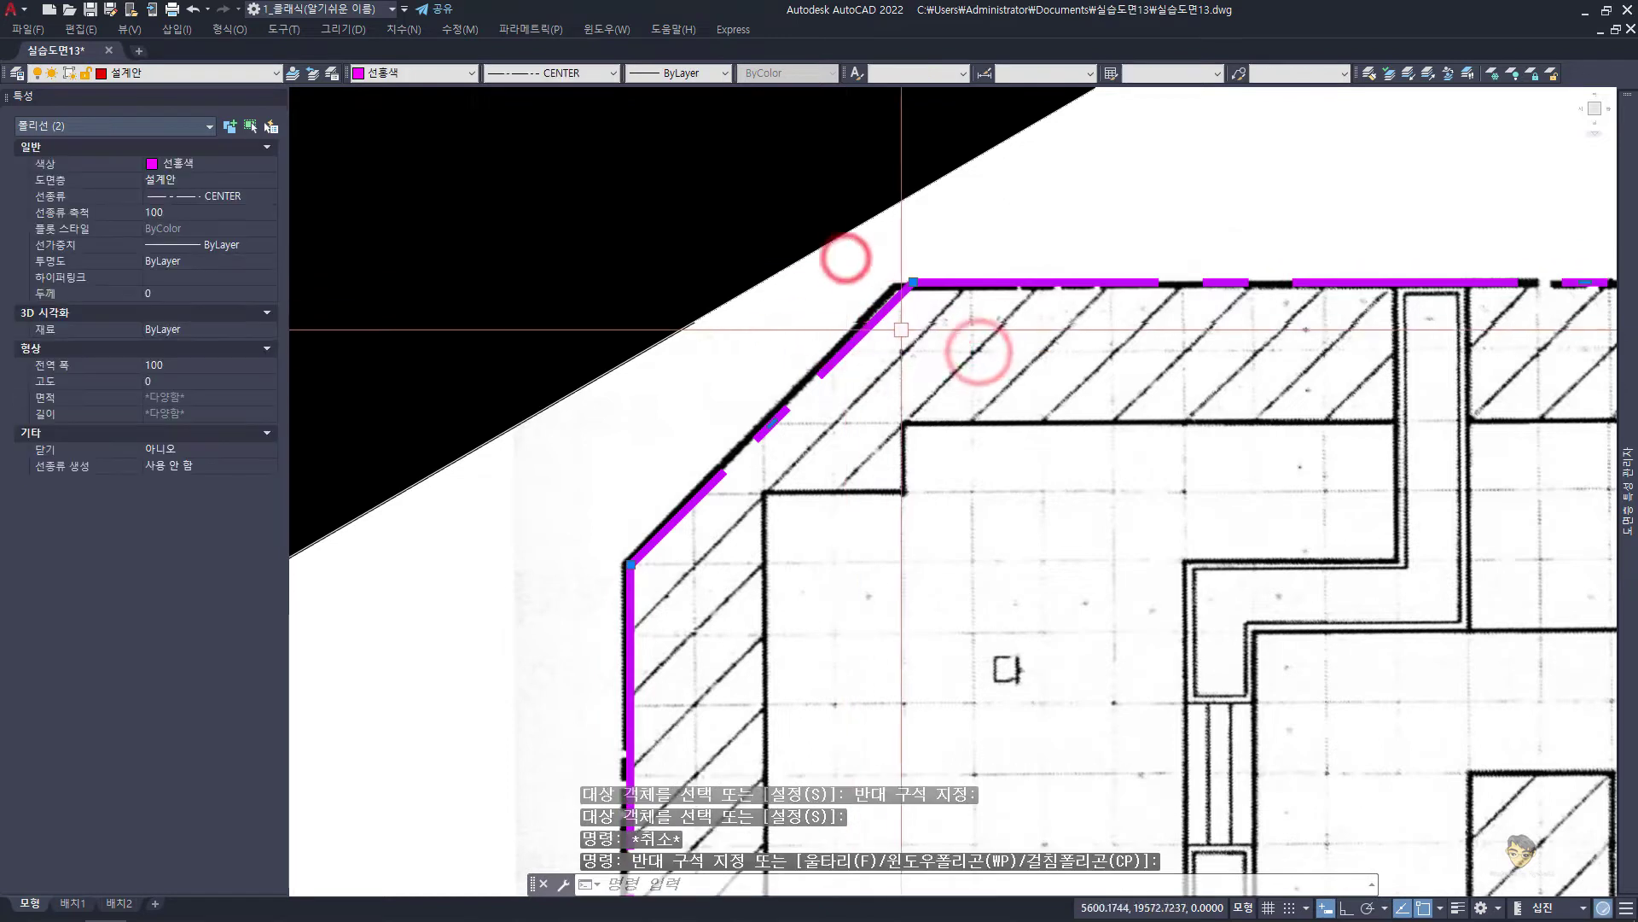
key("Escape")
Zoom out to the whole site plan, then zoom into the boundary's lower-right corner
key("z")
key("Return")
key("e")
key("Return")
type("zz")
key("Return")
key("w")
key("Return")
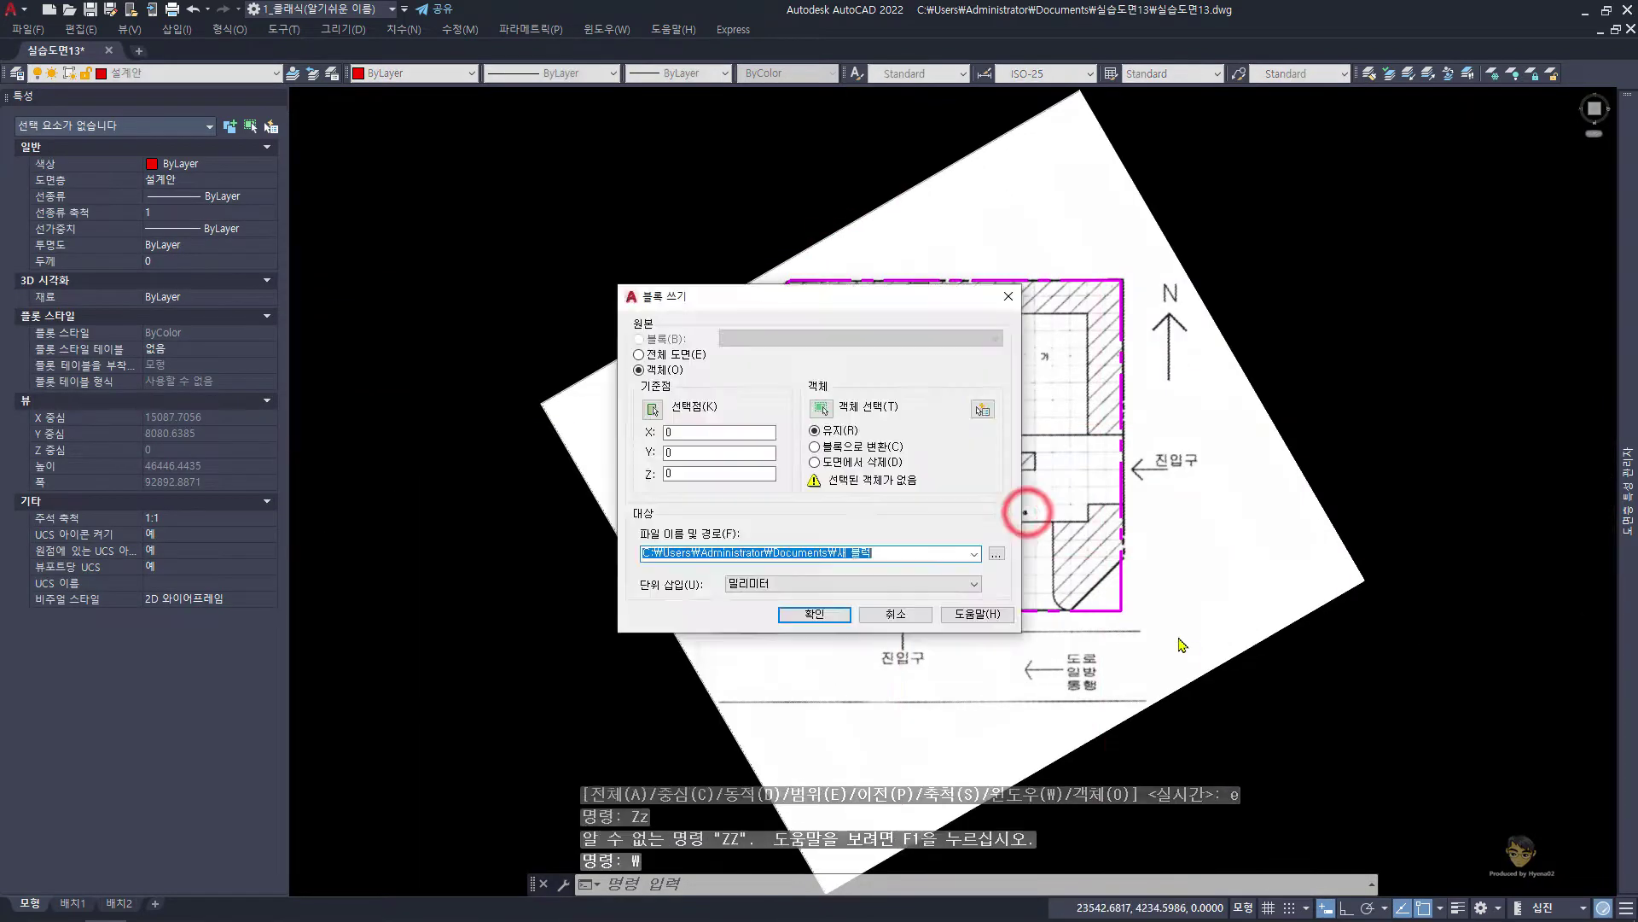
key("Escape")
key("z")
Draw a 3000-radius helper circle at the lower-right corner and a diagonal polyline across it
key("Return")
key("w")
key("Return")
left_click(1035, 523)
left_click(1225, 665)
key("Escape")
key("Escape")
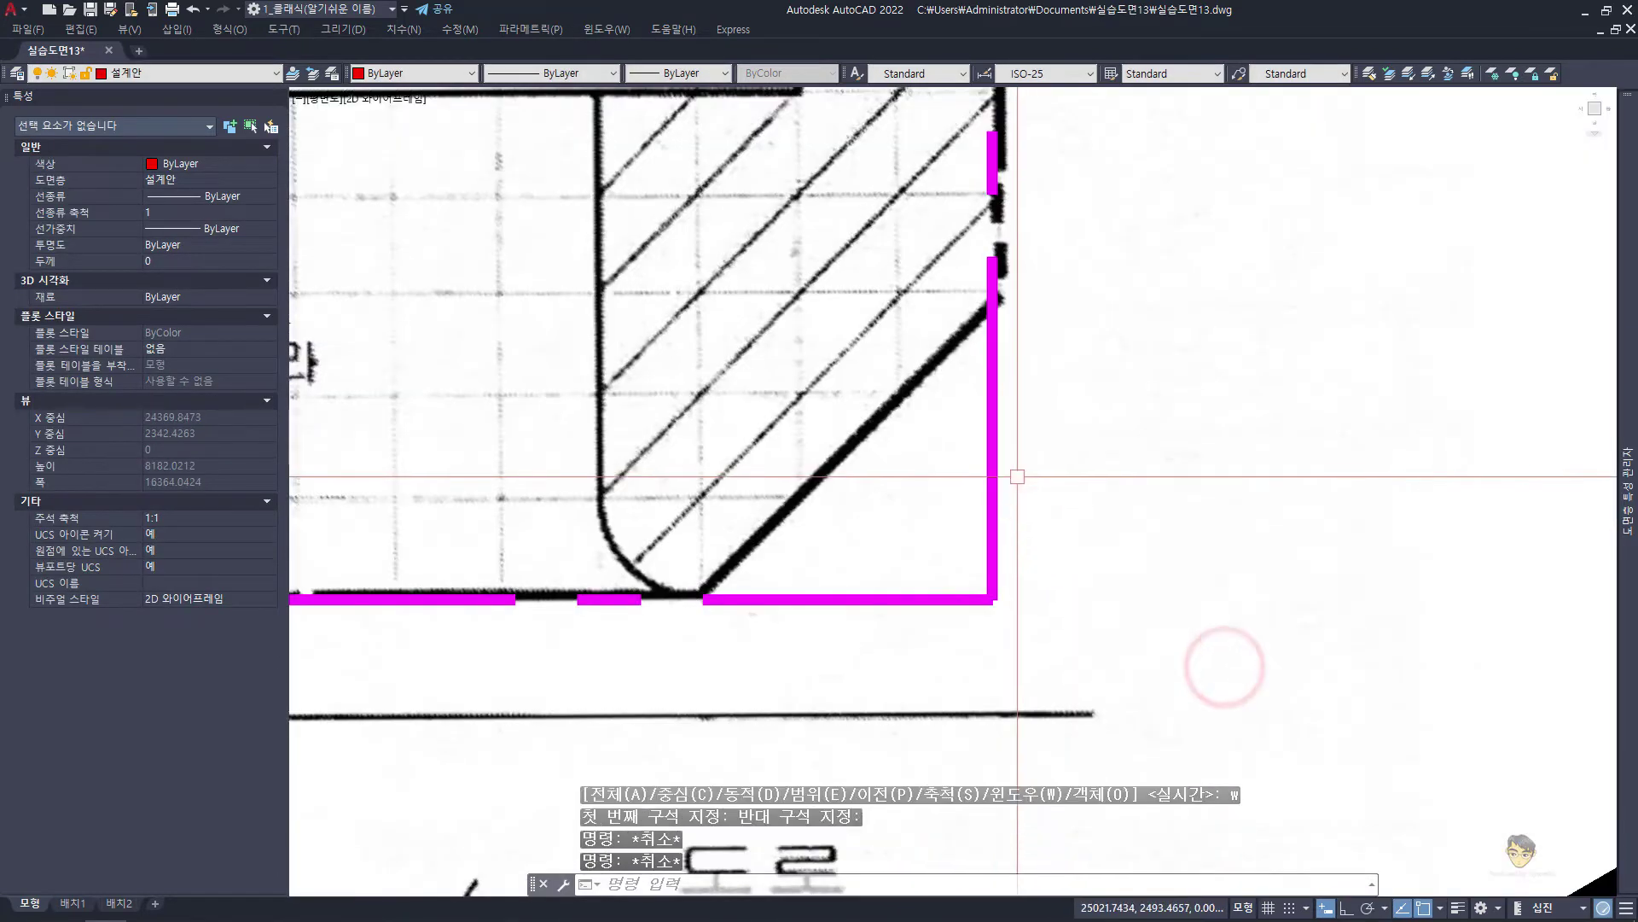
key("c")
key("Return")
left_click(993, 598)
type("00")
key("Return")
key("Escape")
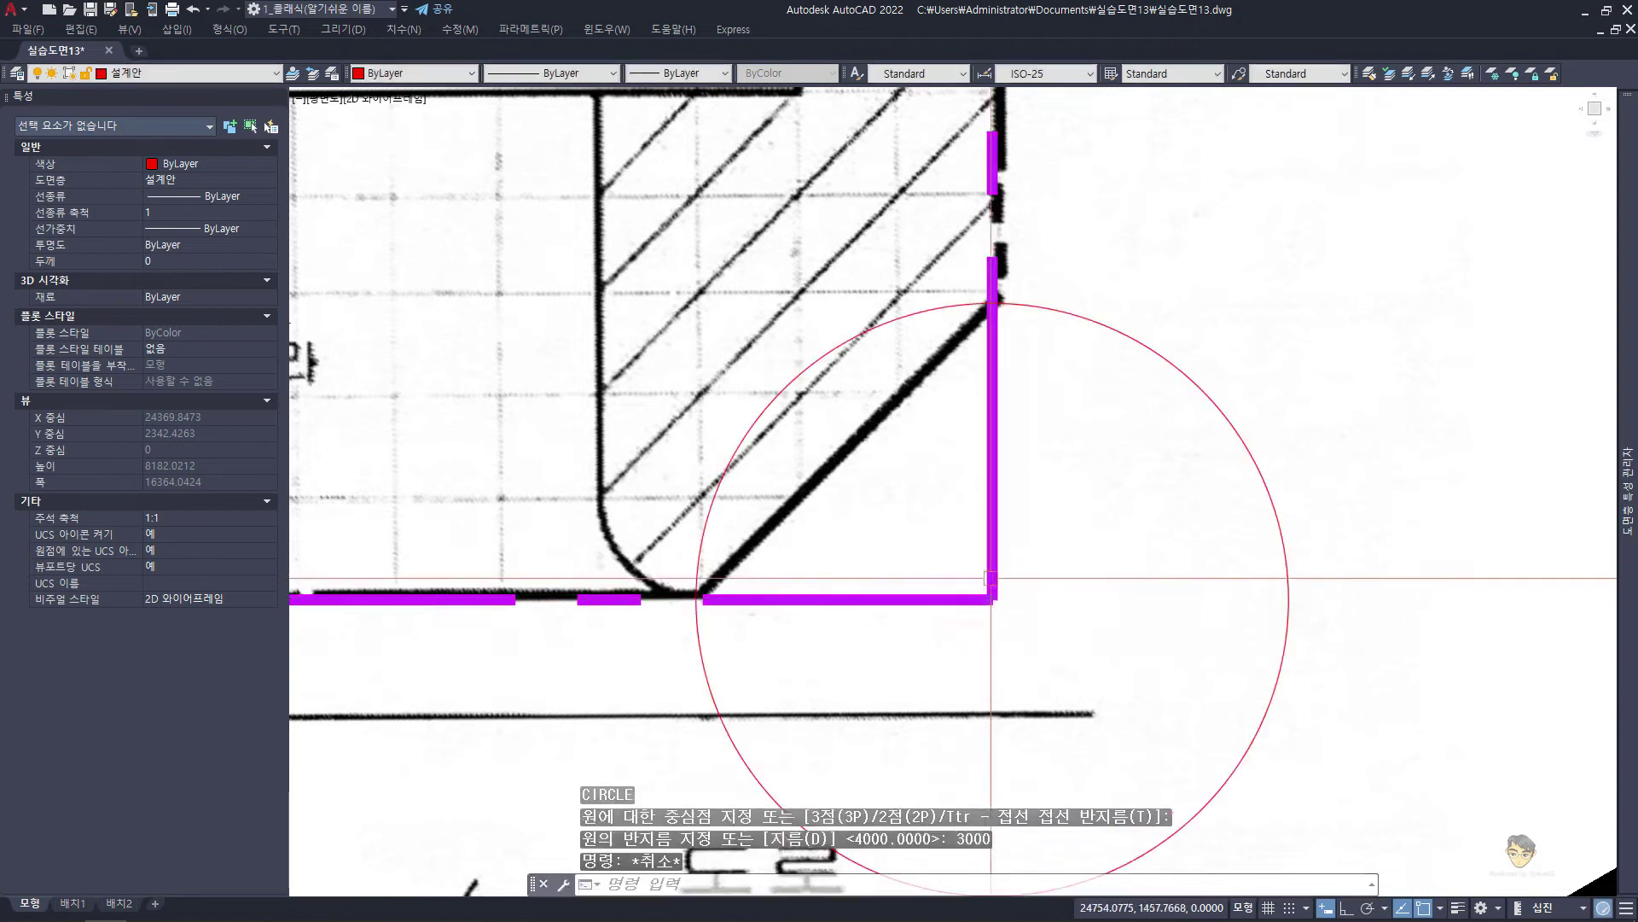
type("pl")
key("Return")
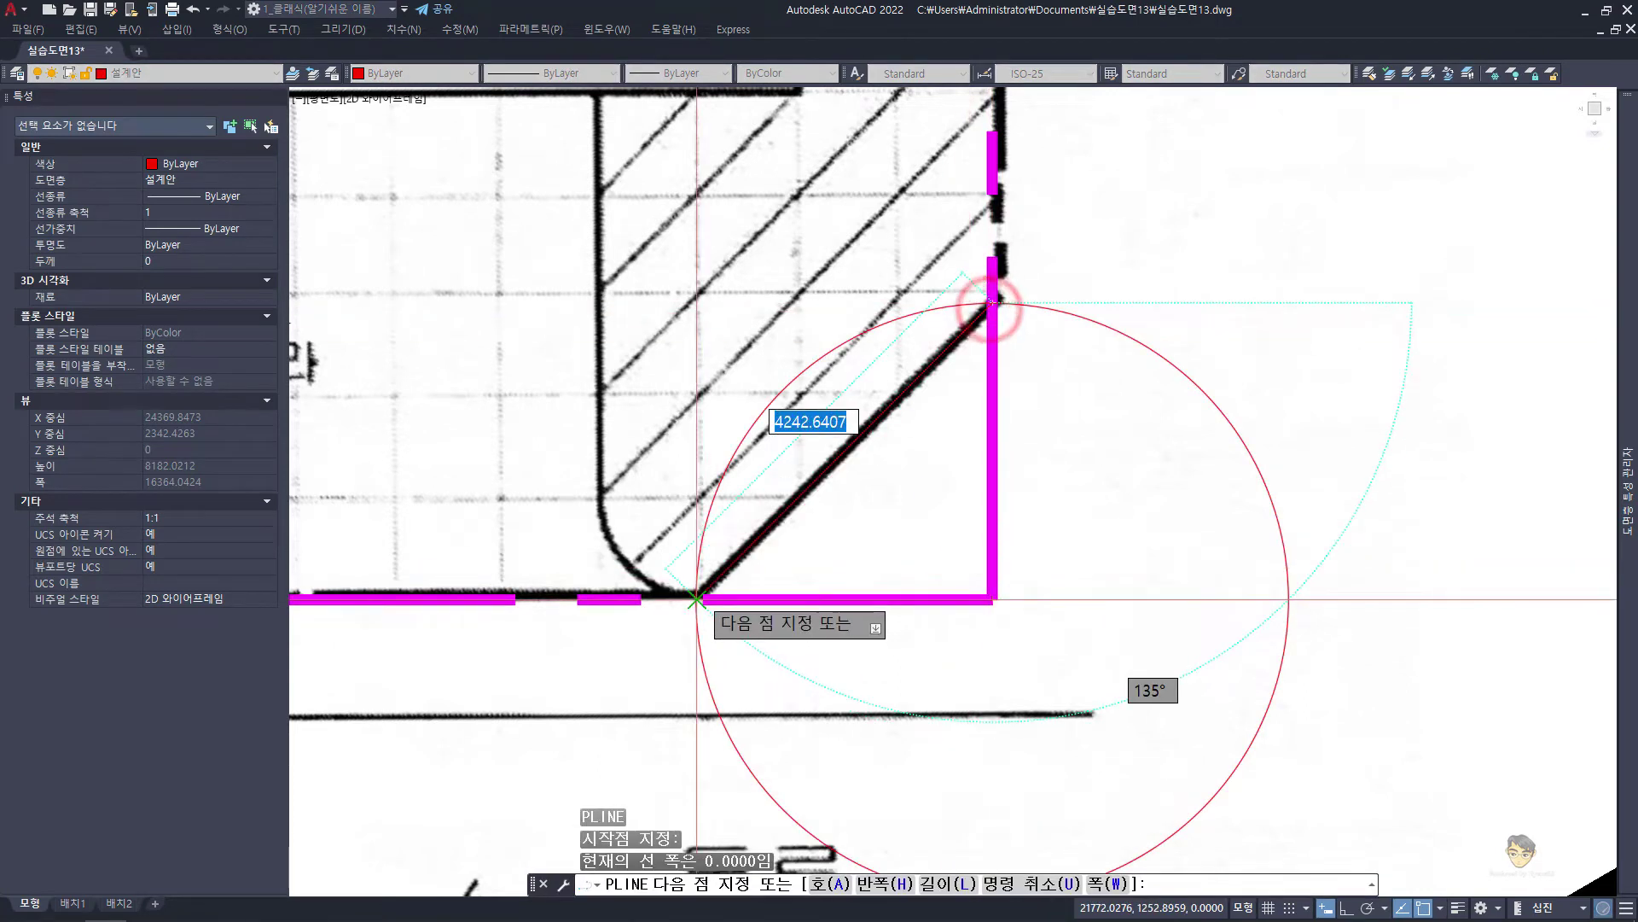
left_click(699, 593)
Erase the helper circle and trim the boundary's lower-right corner stubs
key("Return")
left_click_drag(1154, 498, 1115, 331)
type("e")
key("Return")
type("tr")
Match the lower-right diagonal to the boundary's magenta dashed style
key("Return")
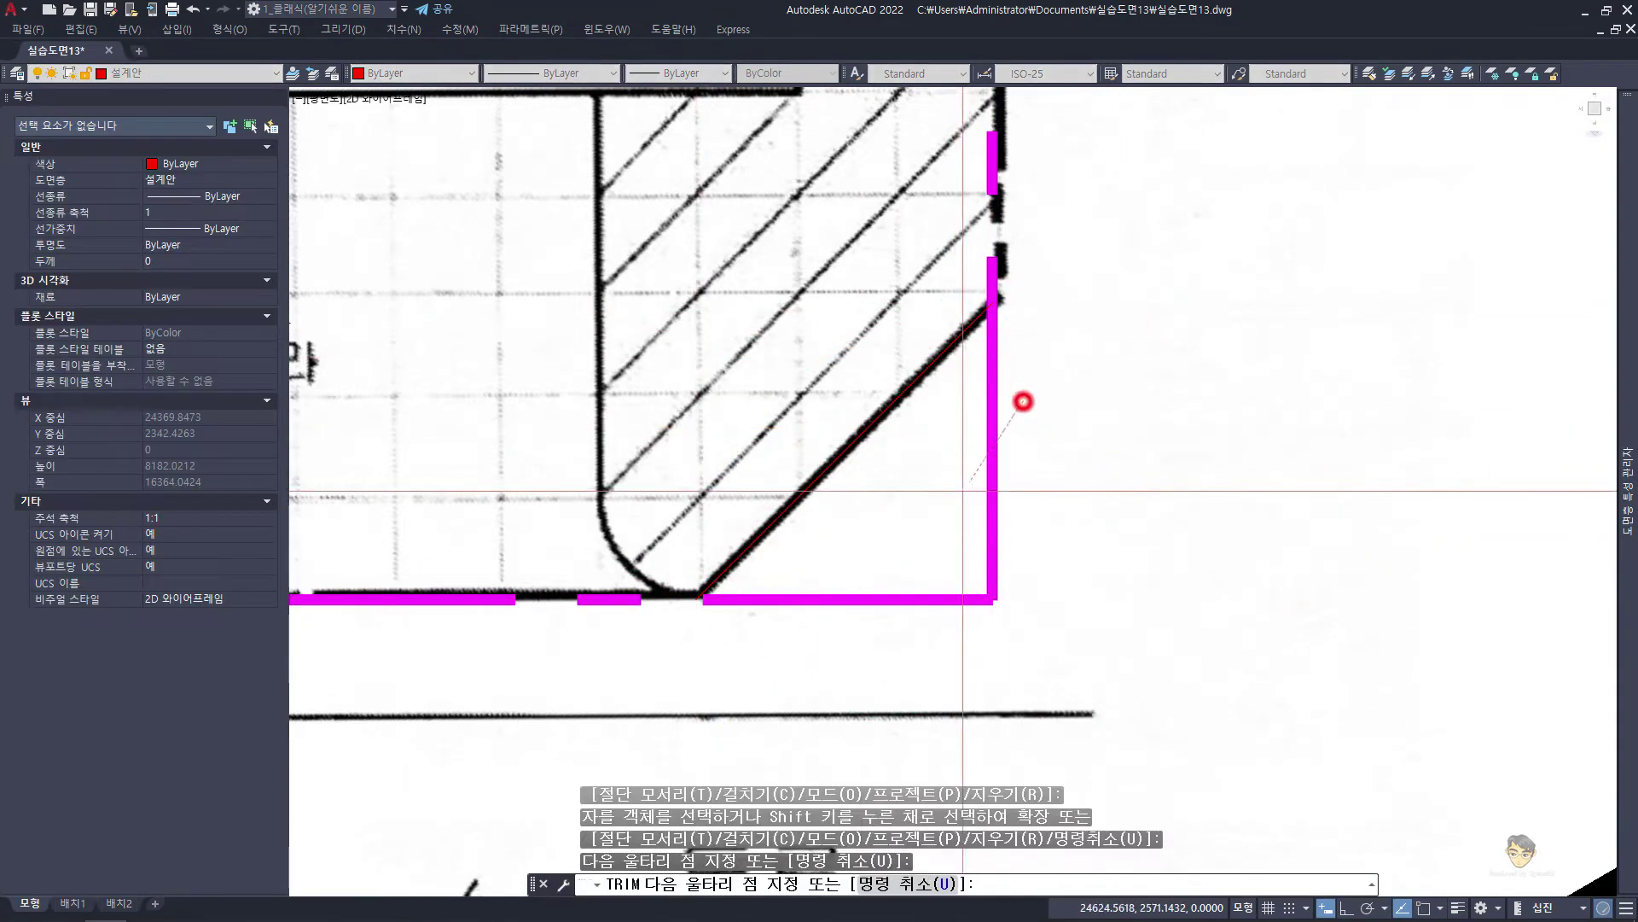
left_click(1024, 402)
key("Escape")
key("Escape")
left_click(962, 227)
type("mm")
key("Return")
left_click(932, 358)
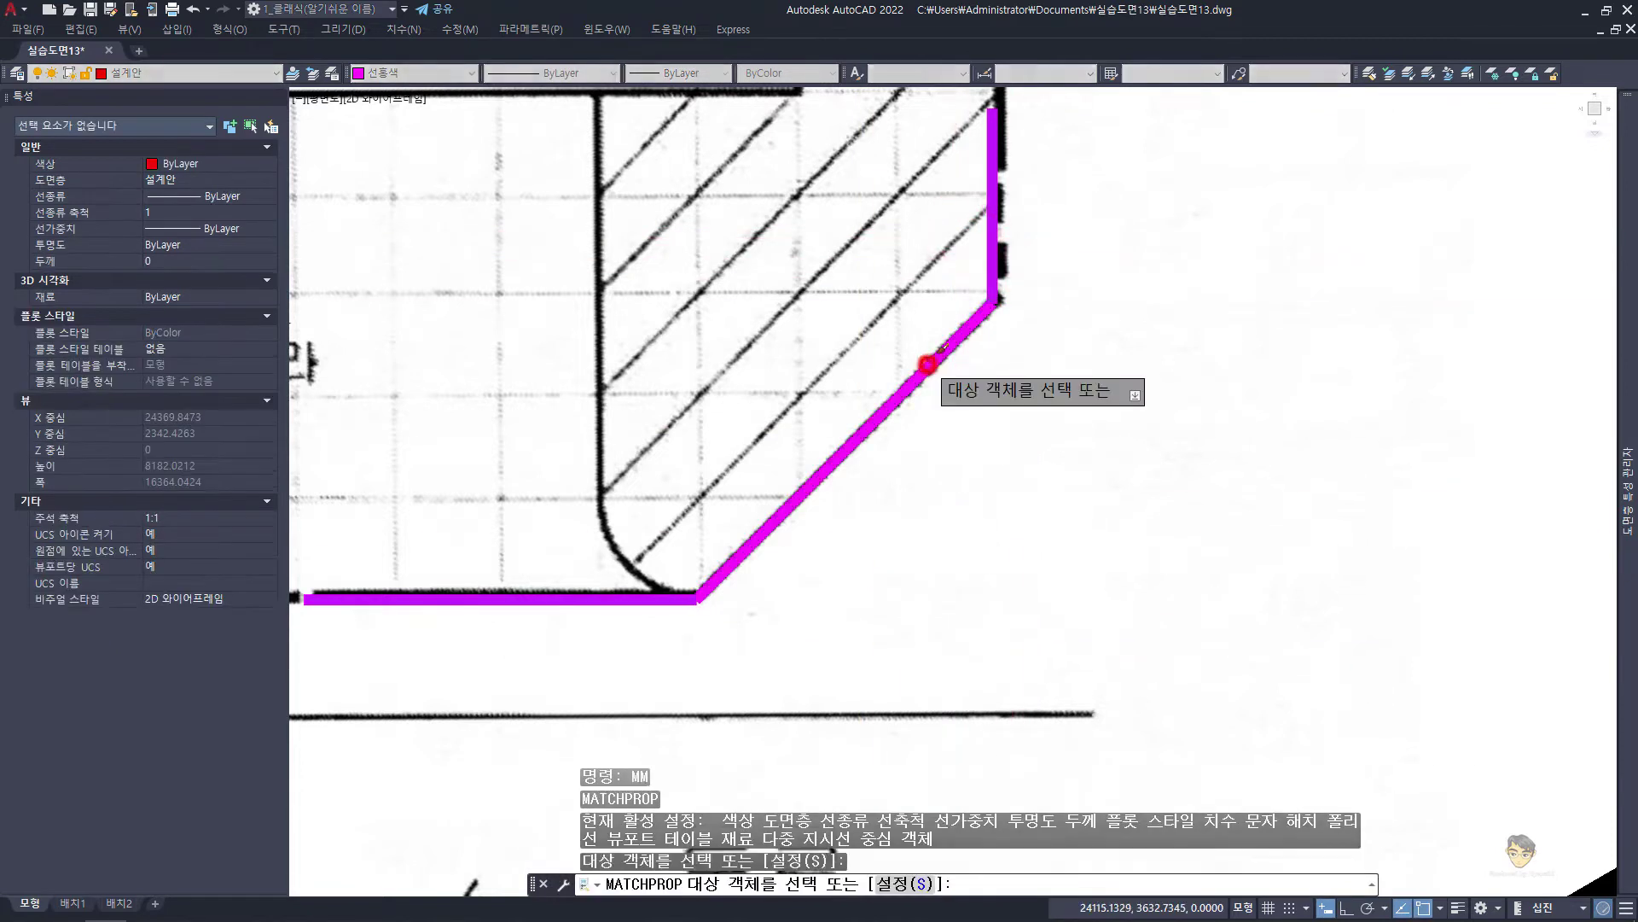
Join the boundary pieces and diagonals into one polyline and zoom to check it
key("Return")
type("j")
key("Return")
left_click(932, 291)
scroll(933, 291, "down", 8)
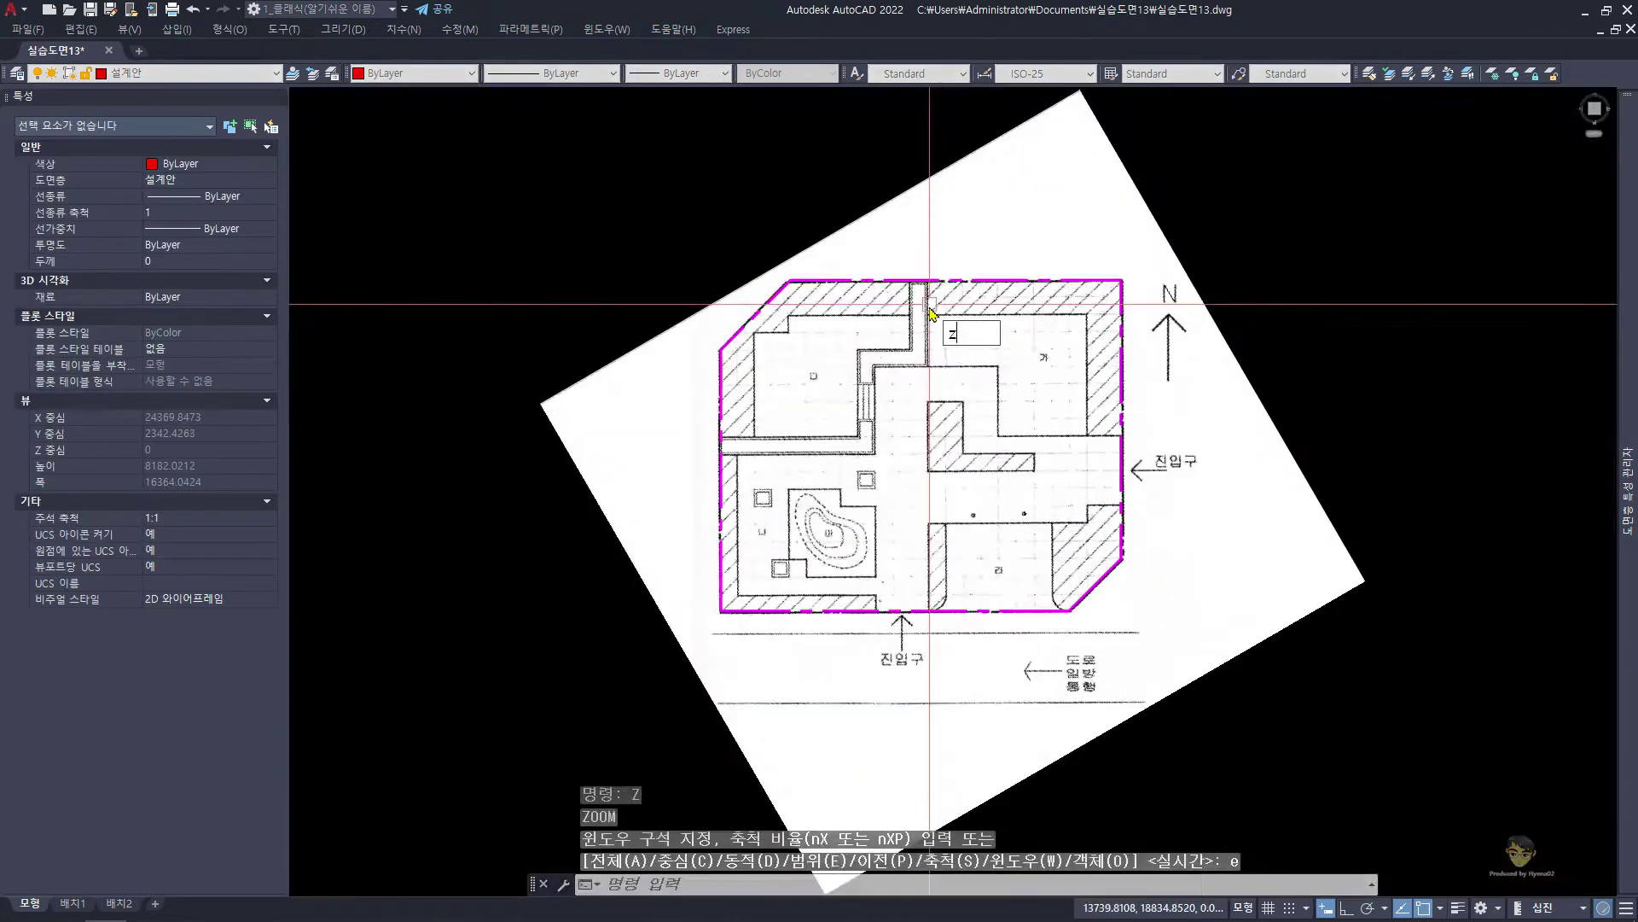
type("z")
key("Return")
key("Return")
scroll(855, 583, "up", 3)
key("Escape")
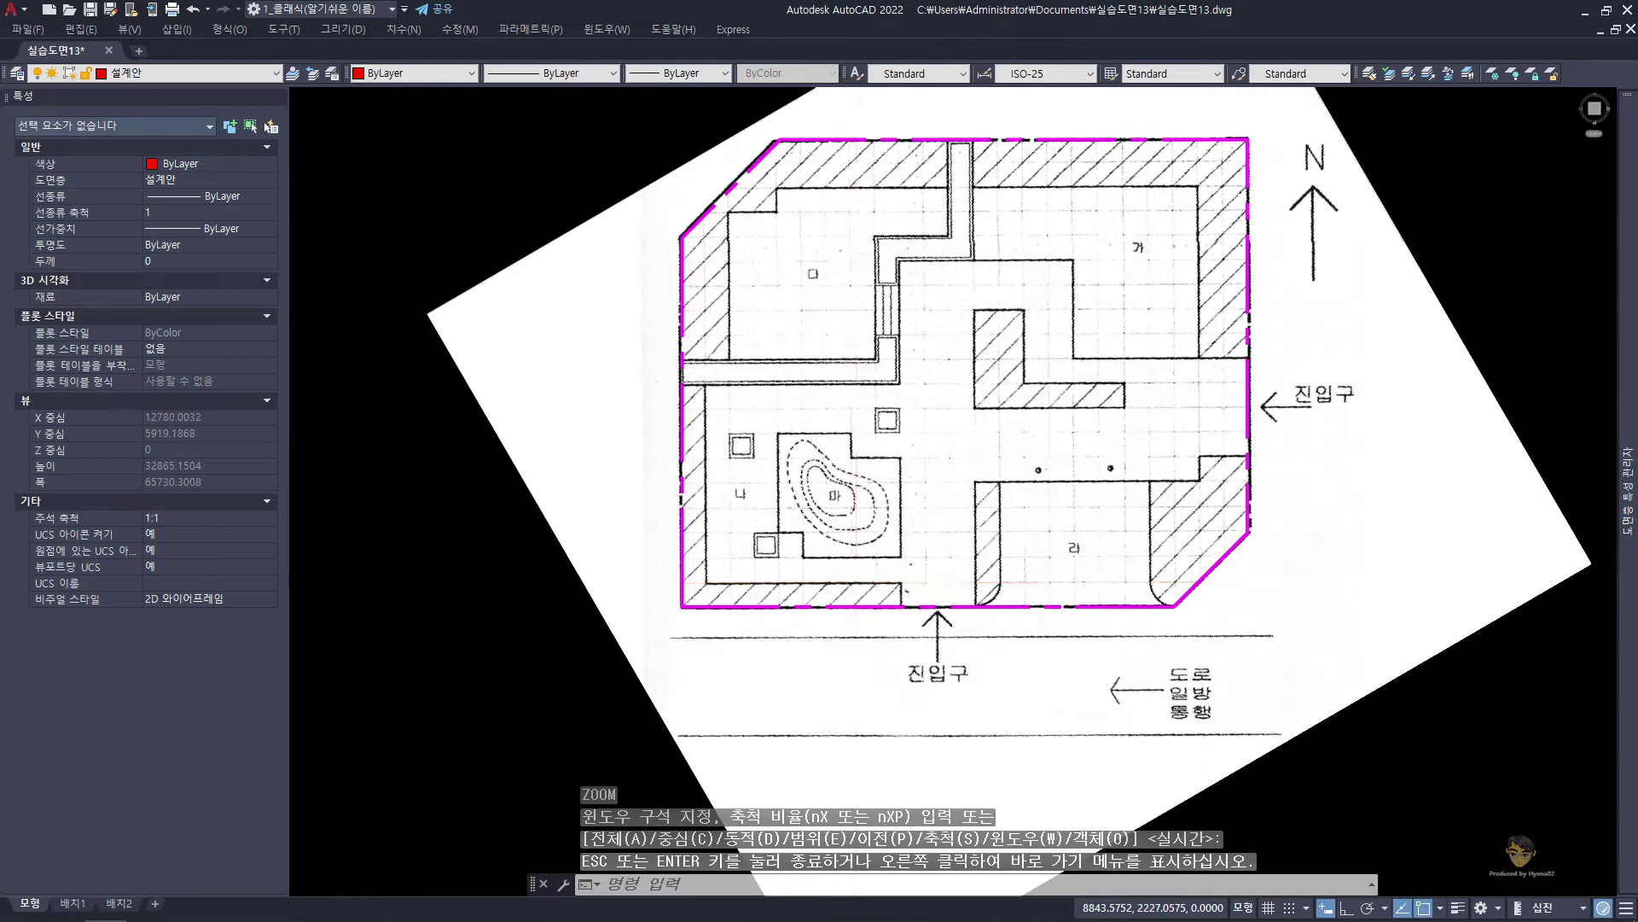
type("st")
key("Return")
Create a new text style named '길동' using the 돋움 font and make it current
key("Escape")
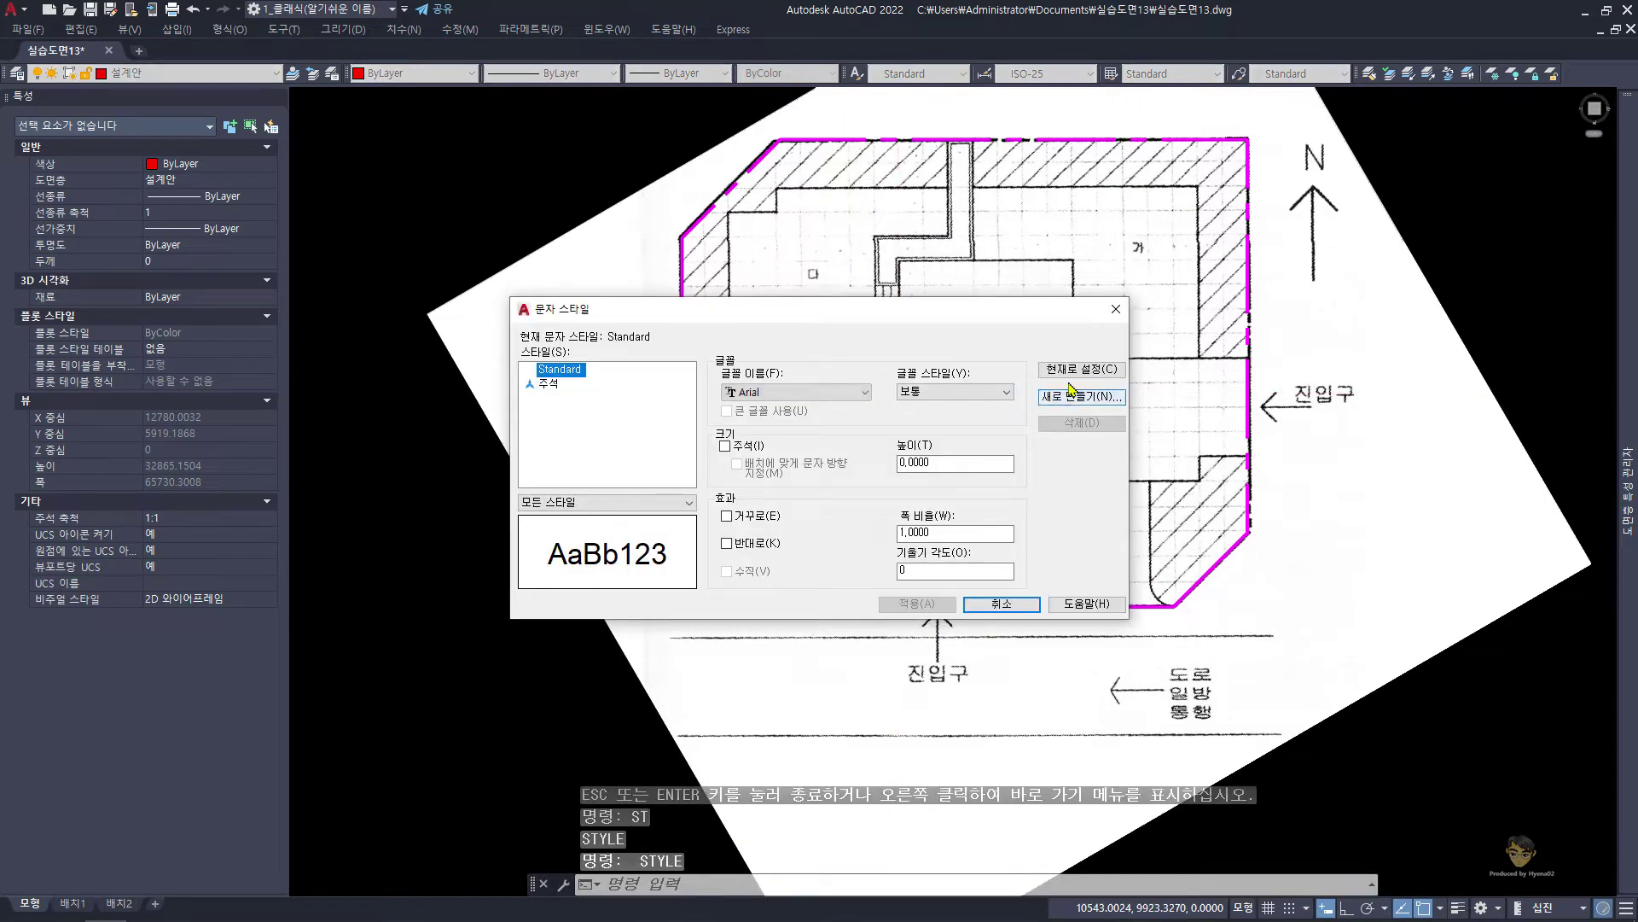
left_click(1081, 397)
type("길동")
key("Return")
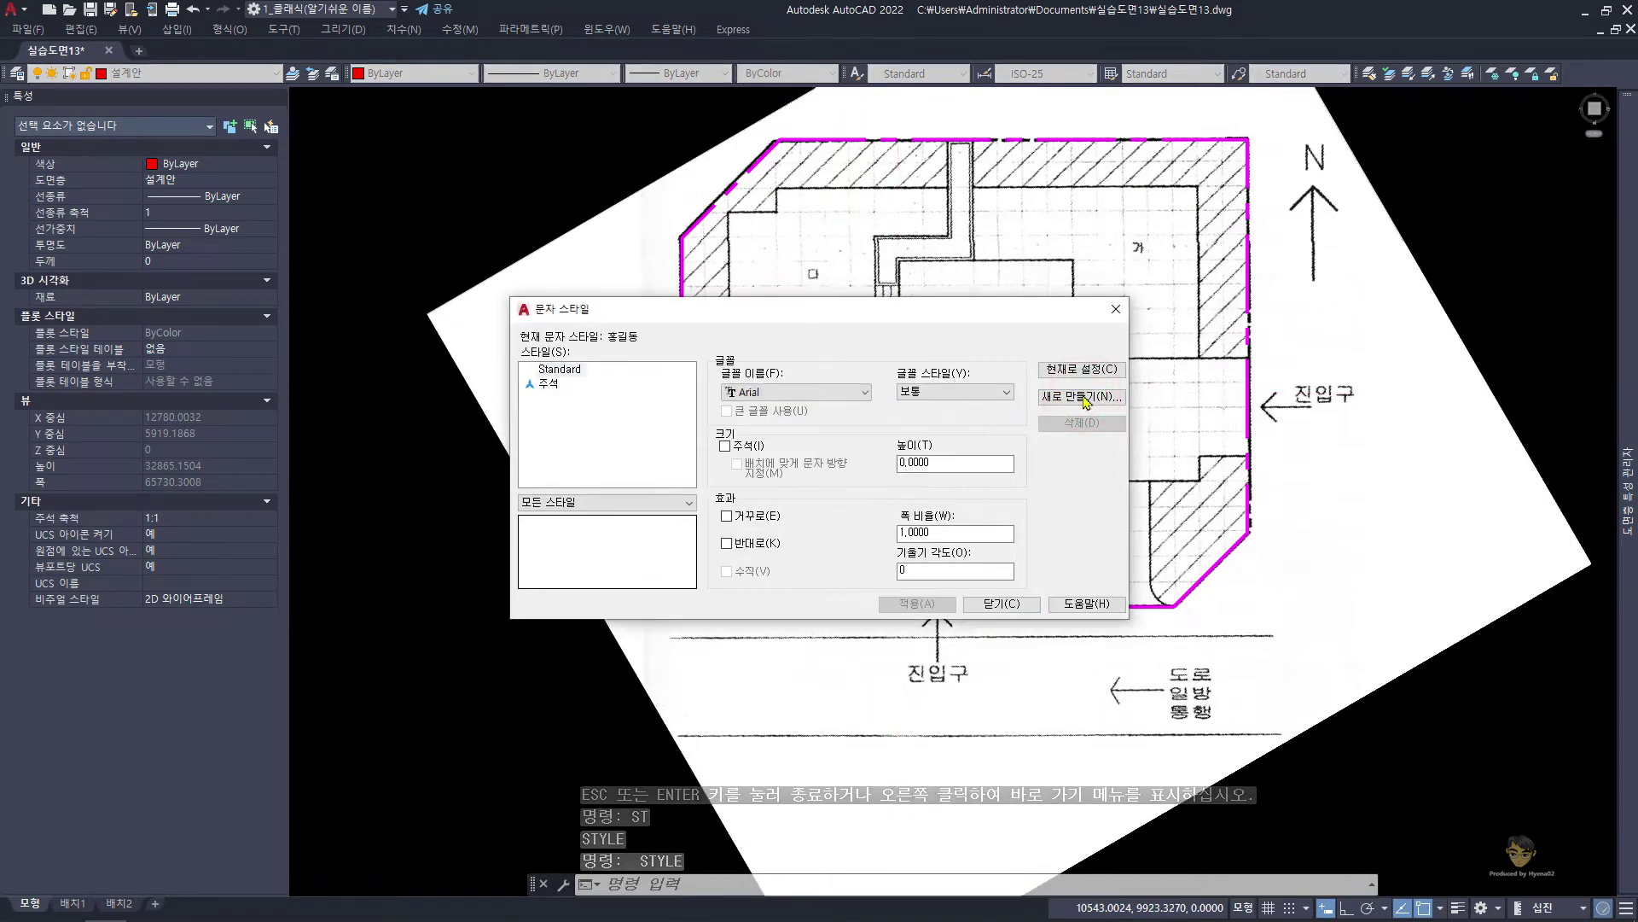
left_click(800, 393)
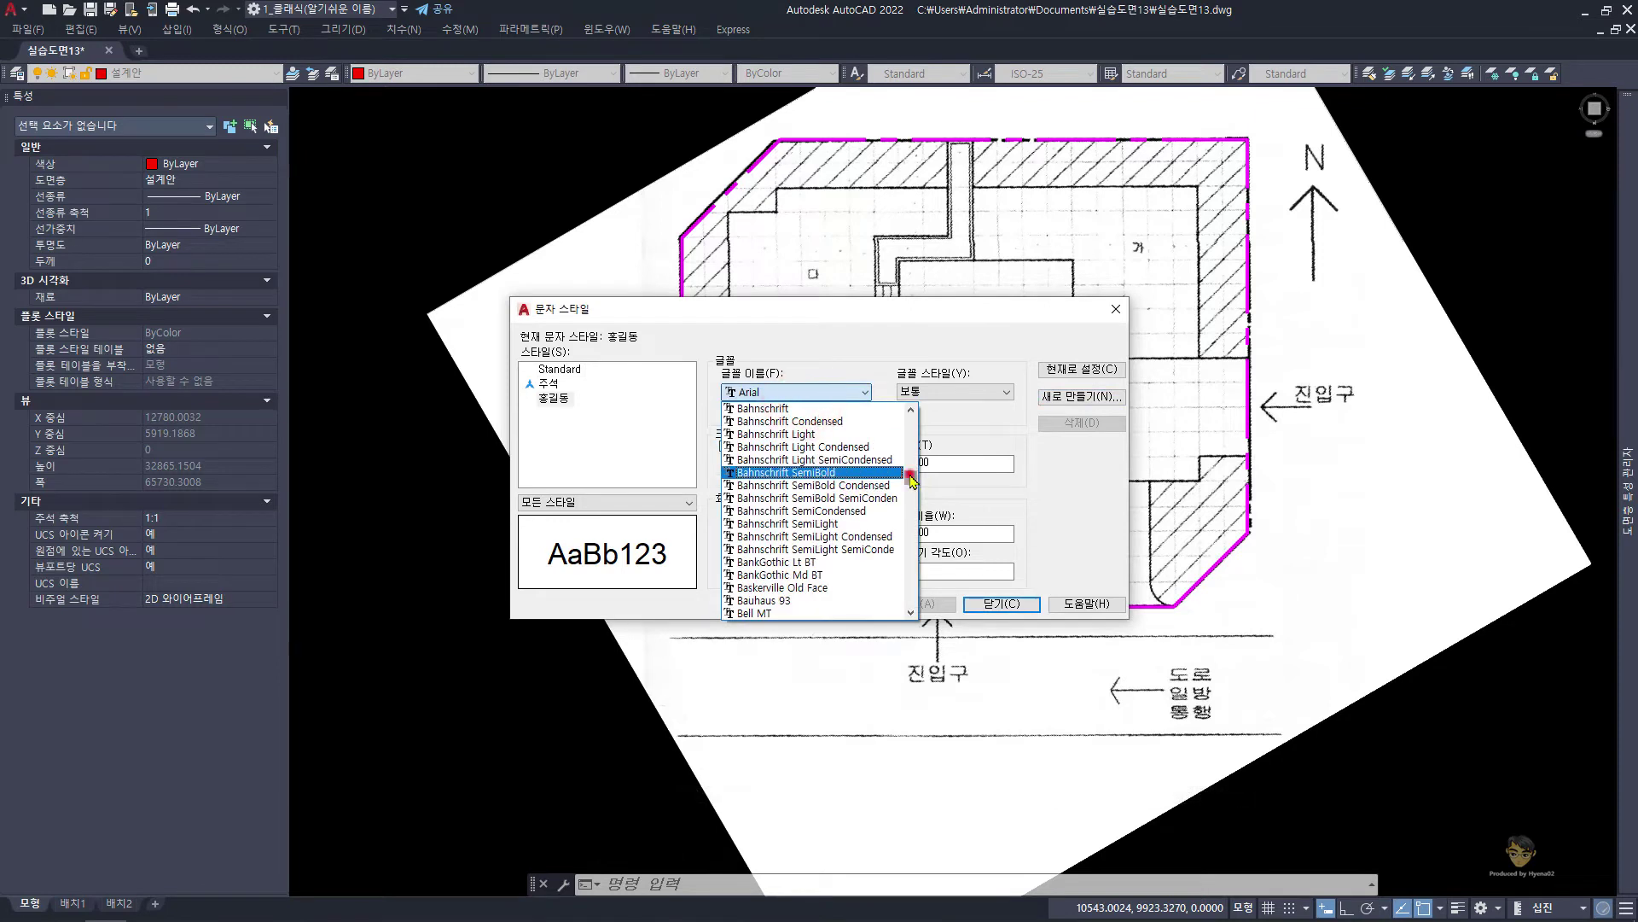
left_click(824, 432)
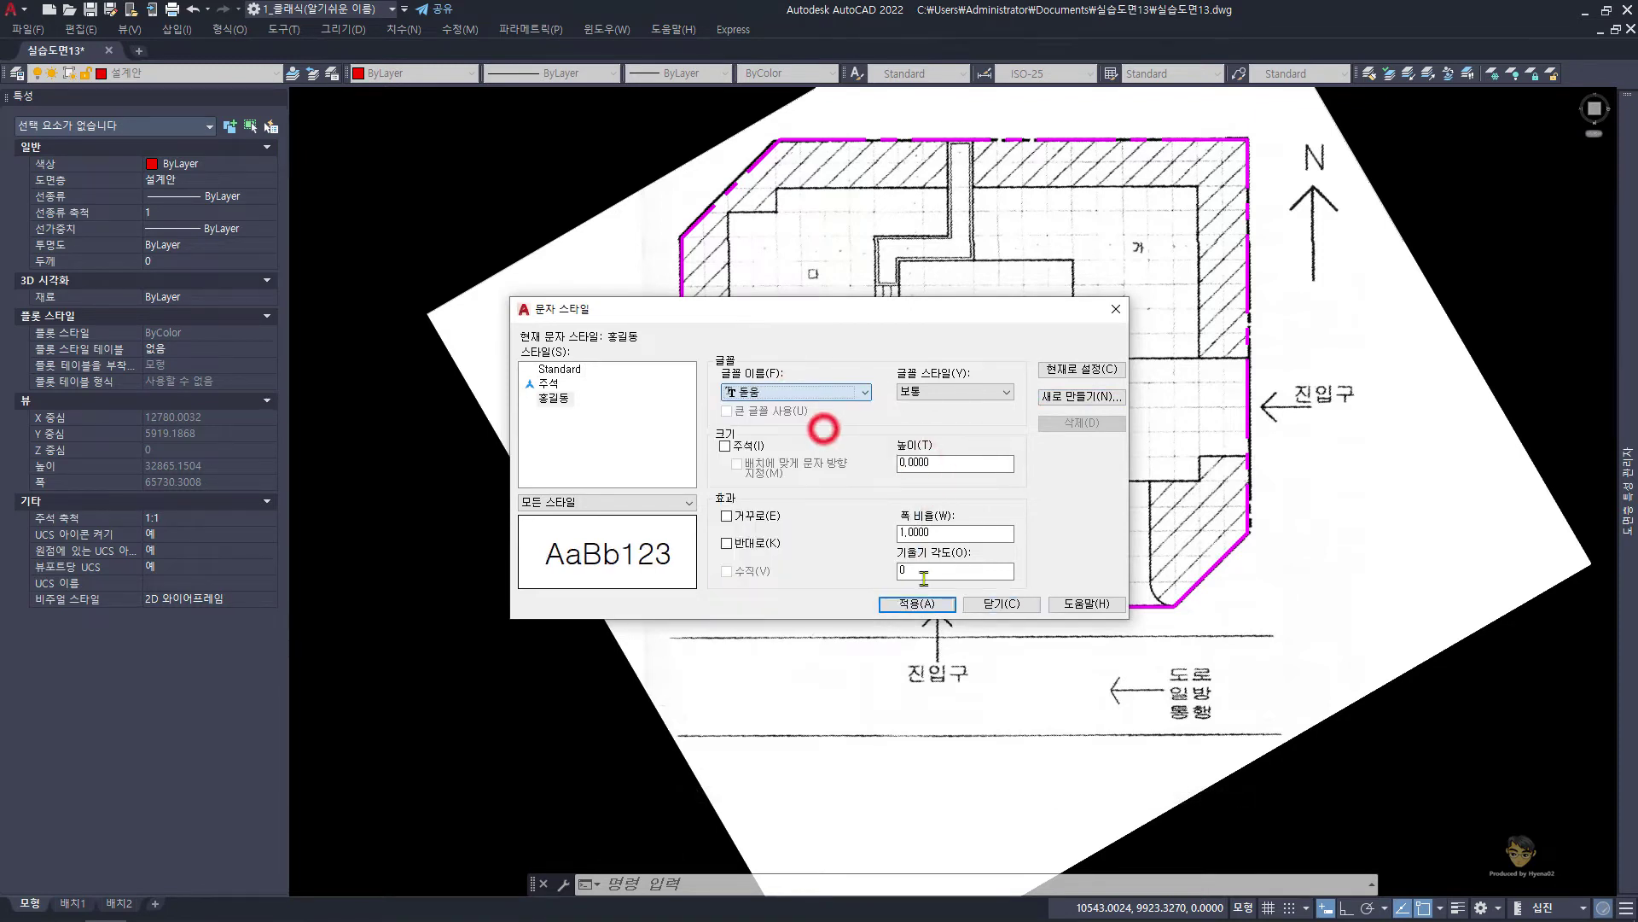
left_click(1015, 604)
Draw a radius-5000 circle at the inner wall corner with ortho mode on
type("ㄱㄷ")
key("Return")
key("Escape")
key("Escape")
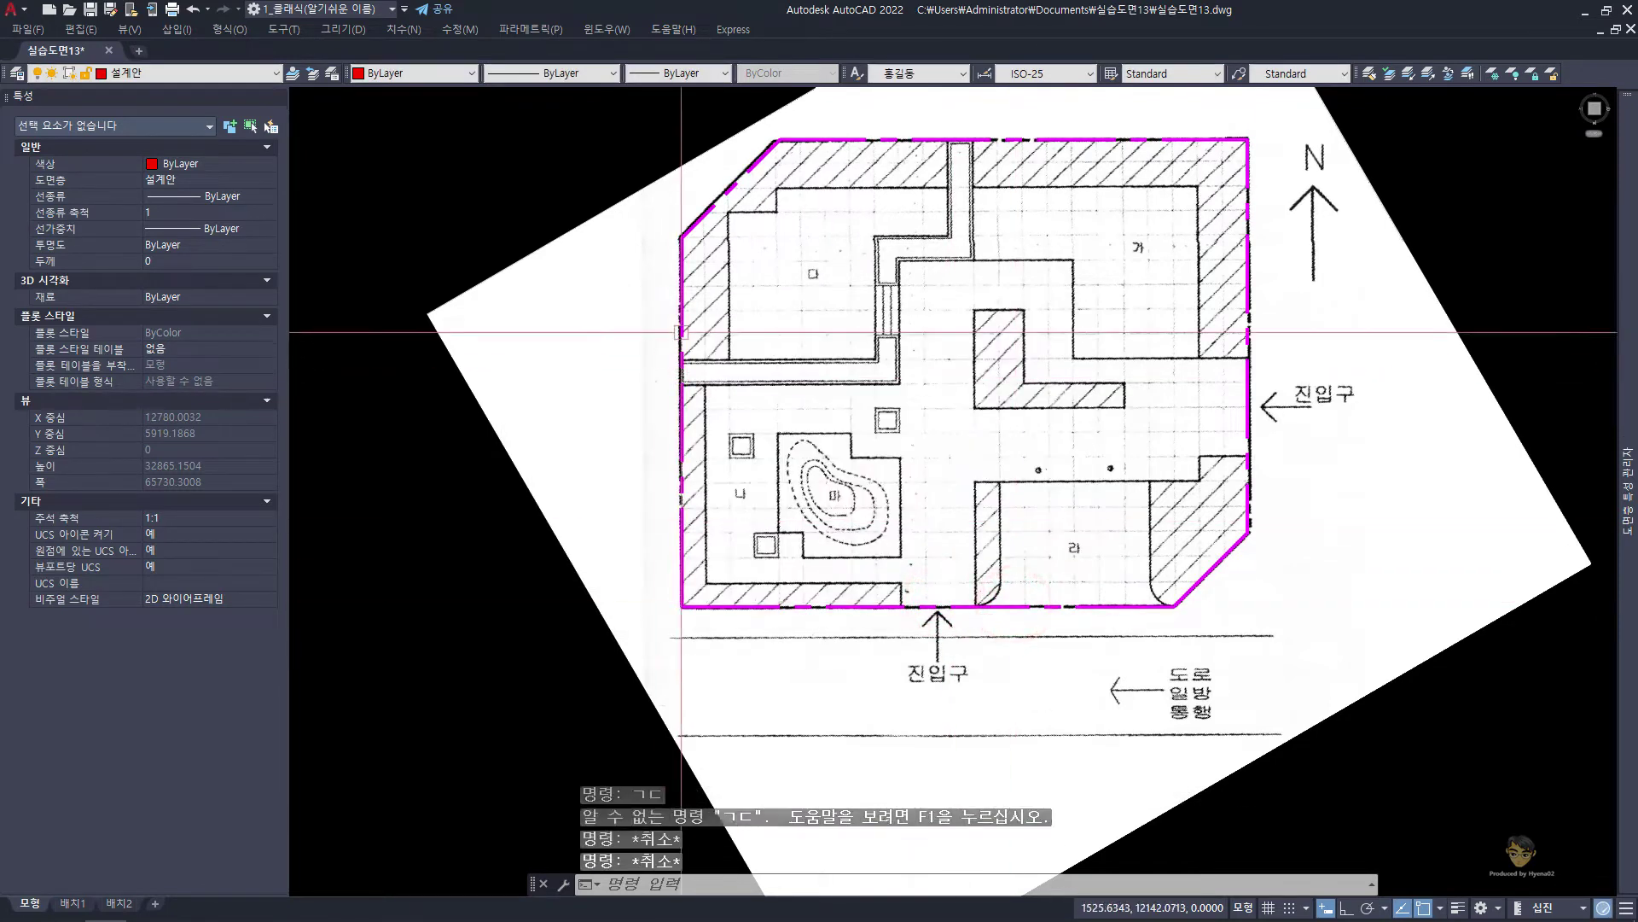
scroll(714, 300, "up", 2)
scroll(713, 301, "up", 3)
type("ㅊ")
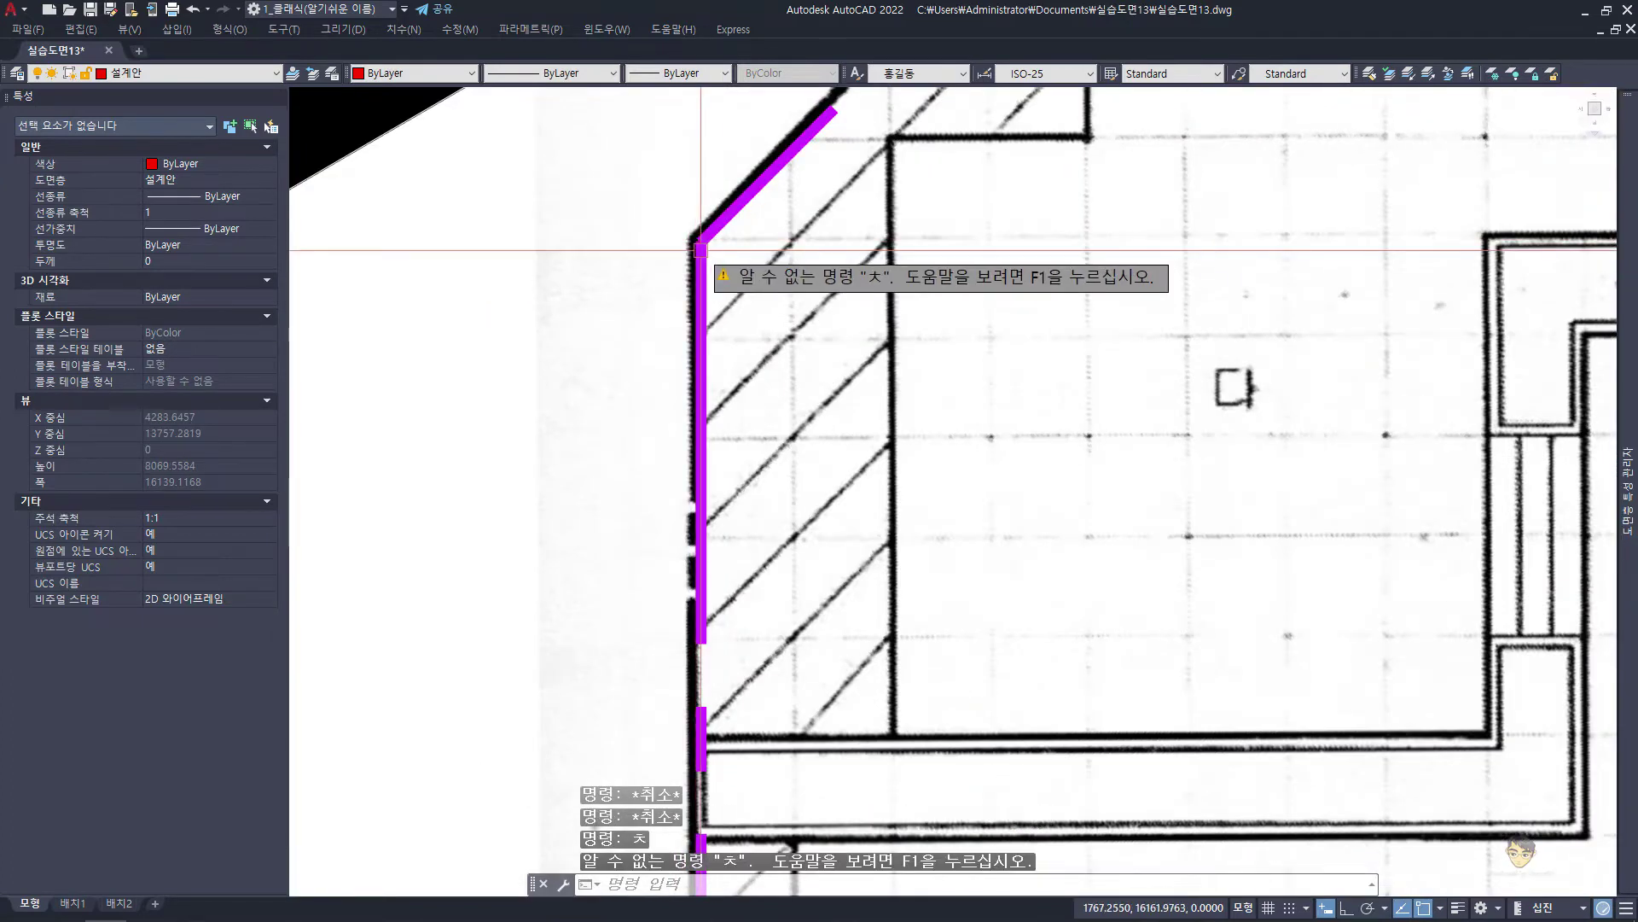
type("c")
key("Return")
left_click(701, 242)
key("F8")
type("5000")
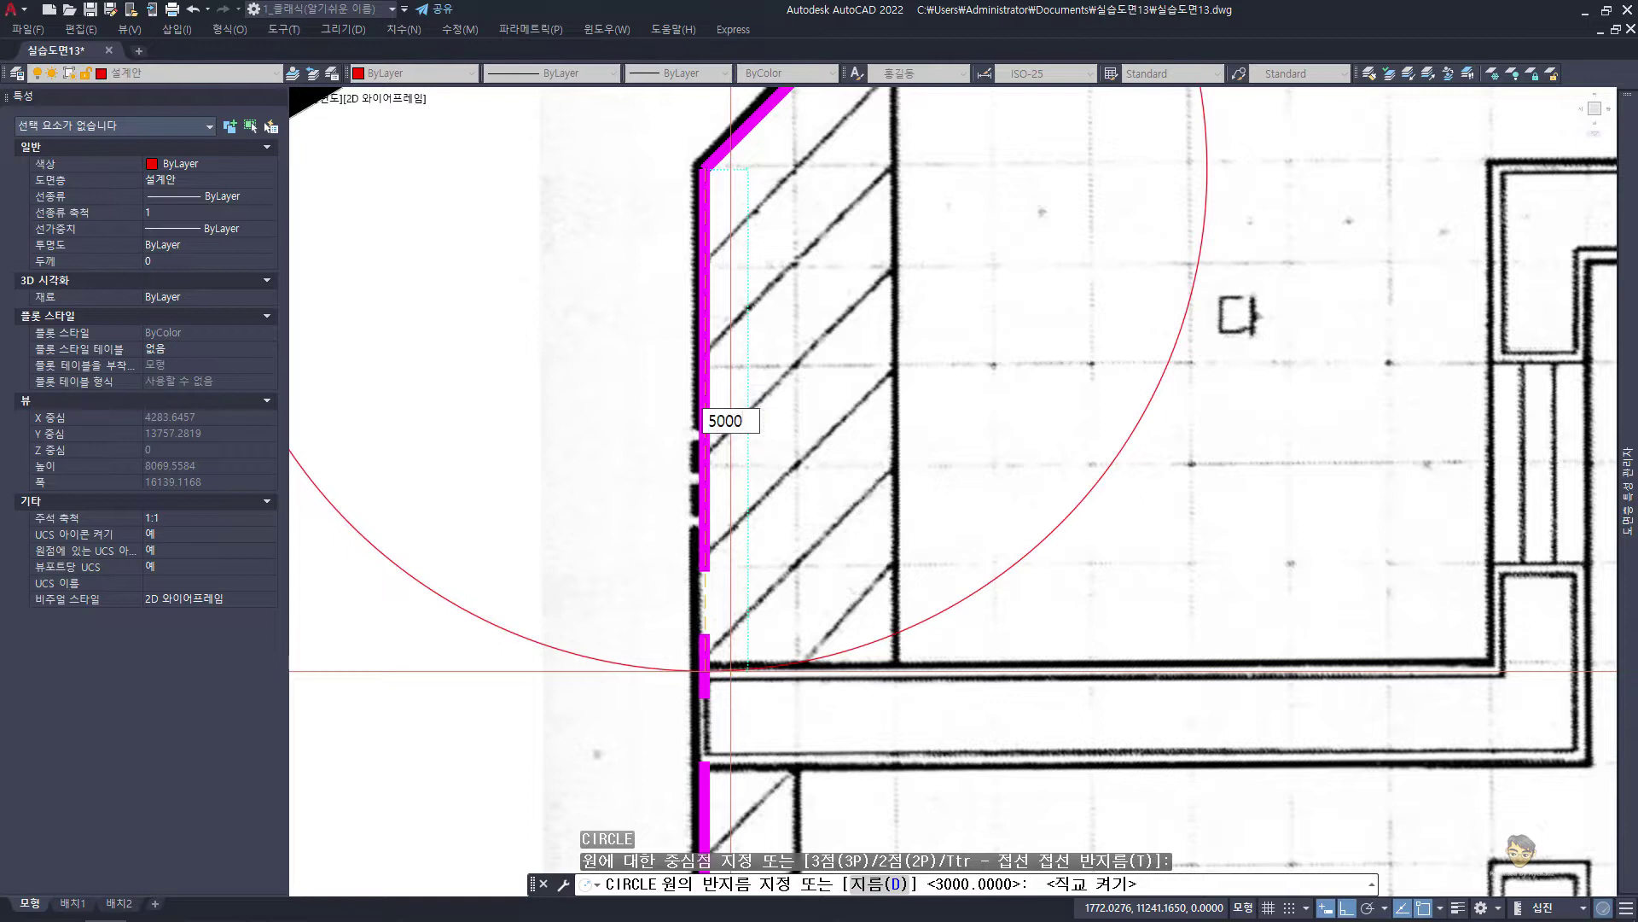
key("Return")
key("Escape")
key("Escape")
Draw a polyline from the wall corner 8000 right, 5000 up and 3000 right
key("Return")
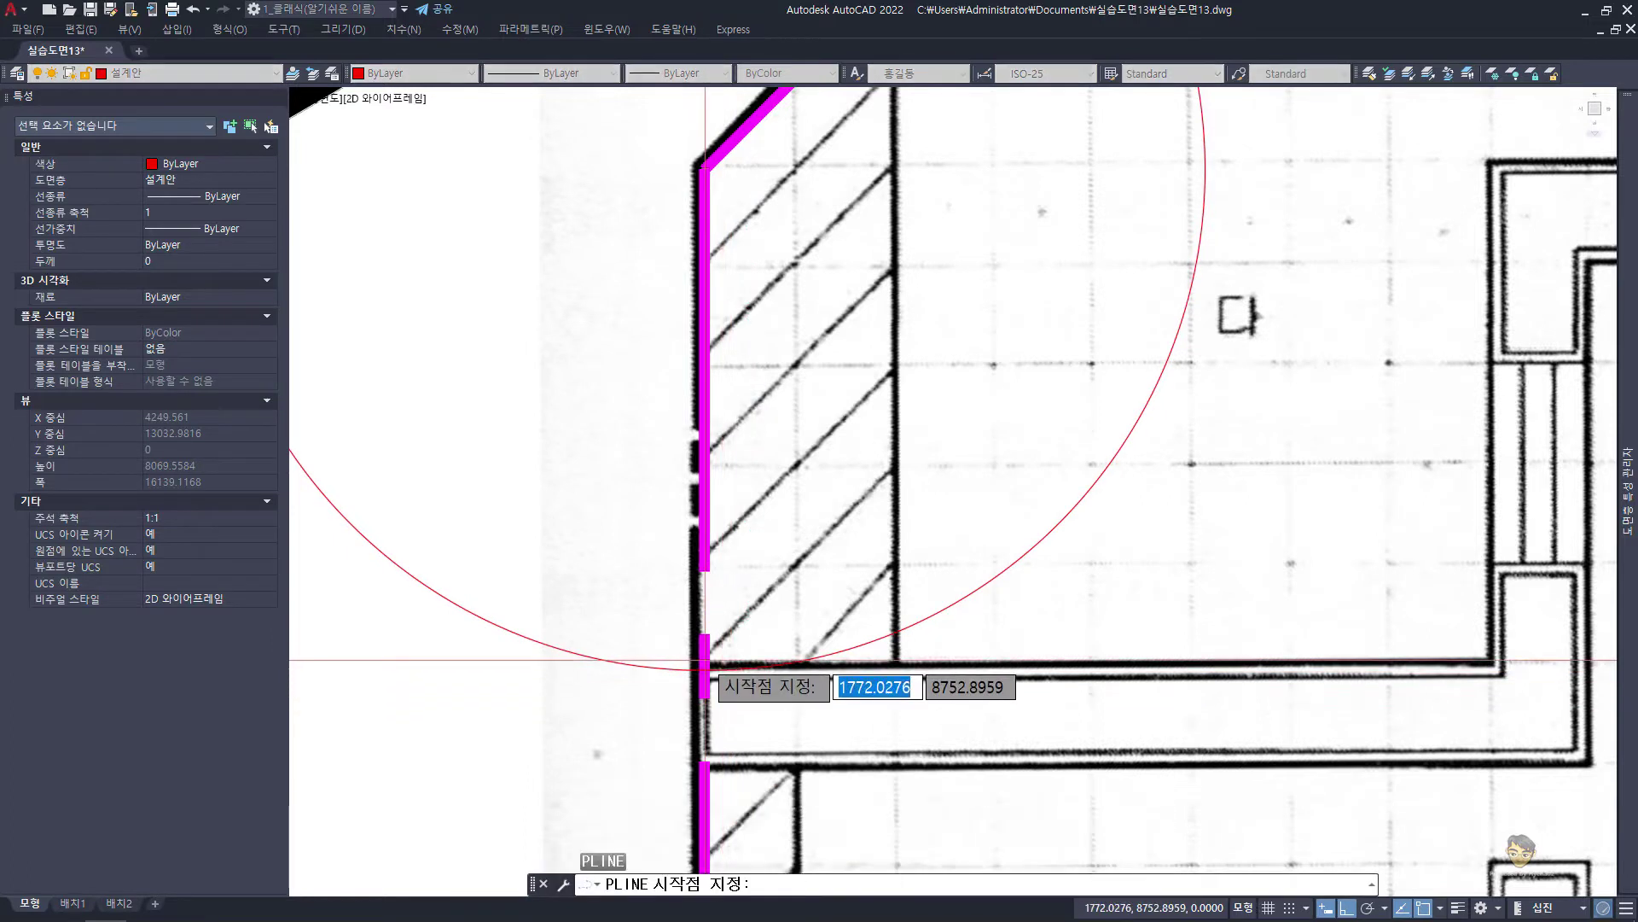
left_click(705, 670)
middle_click_drag(998, 674, 700, 685)
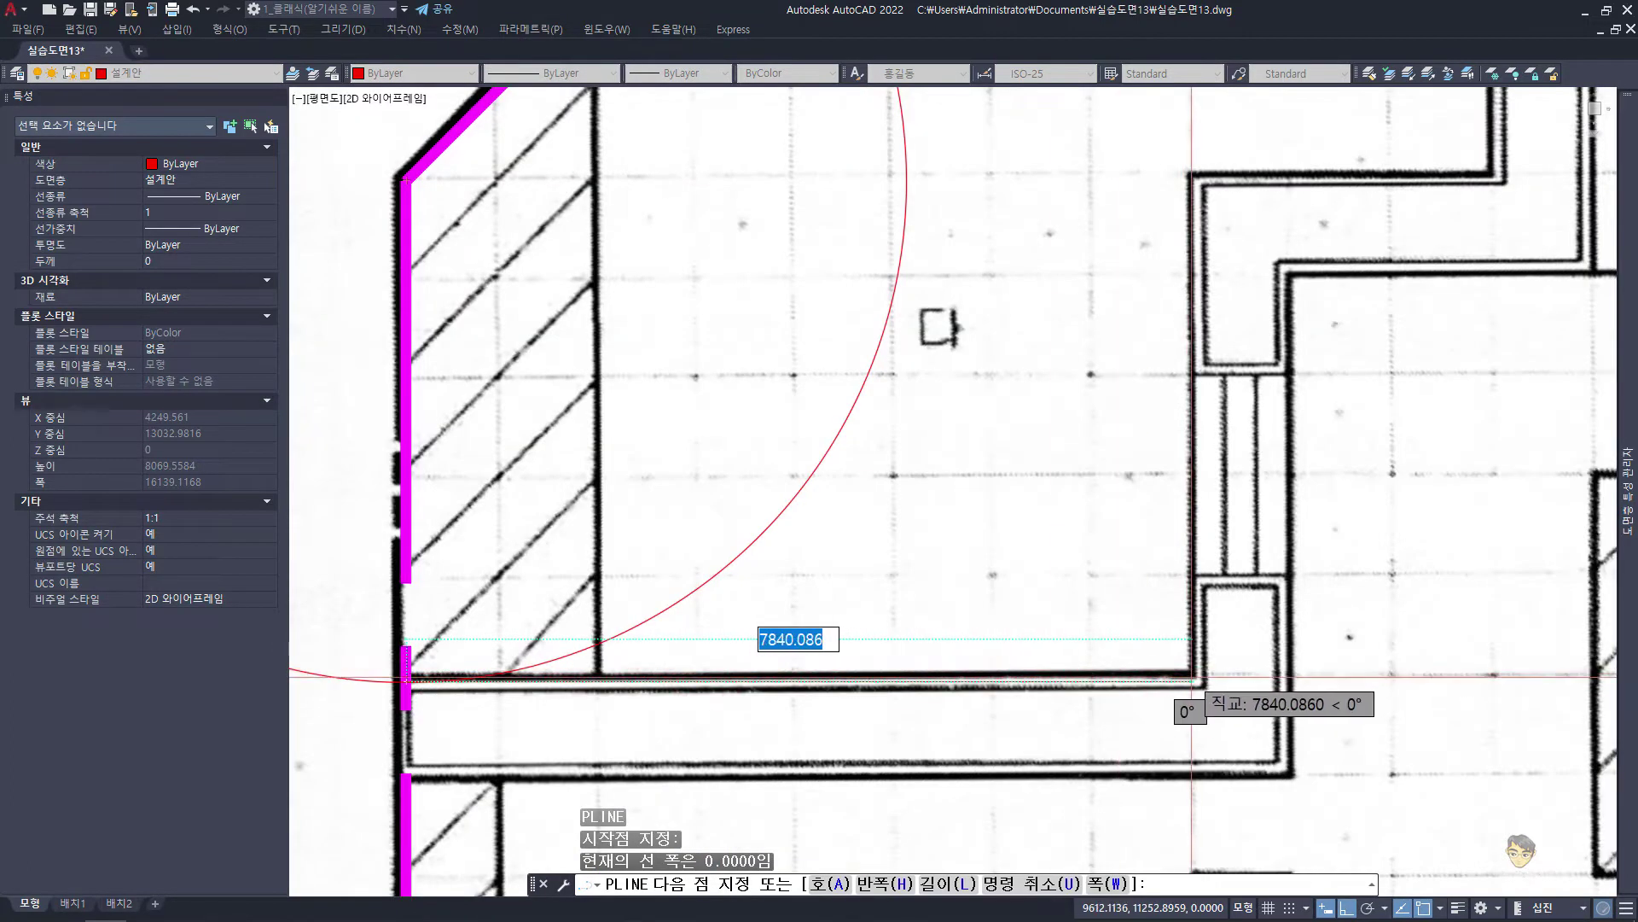
key("Return")
scroll(1192, 511, "down", 2)
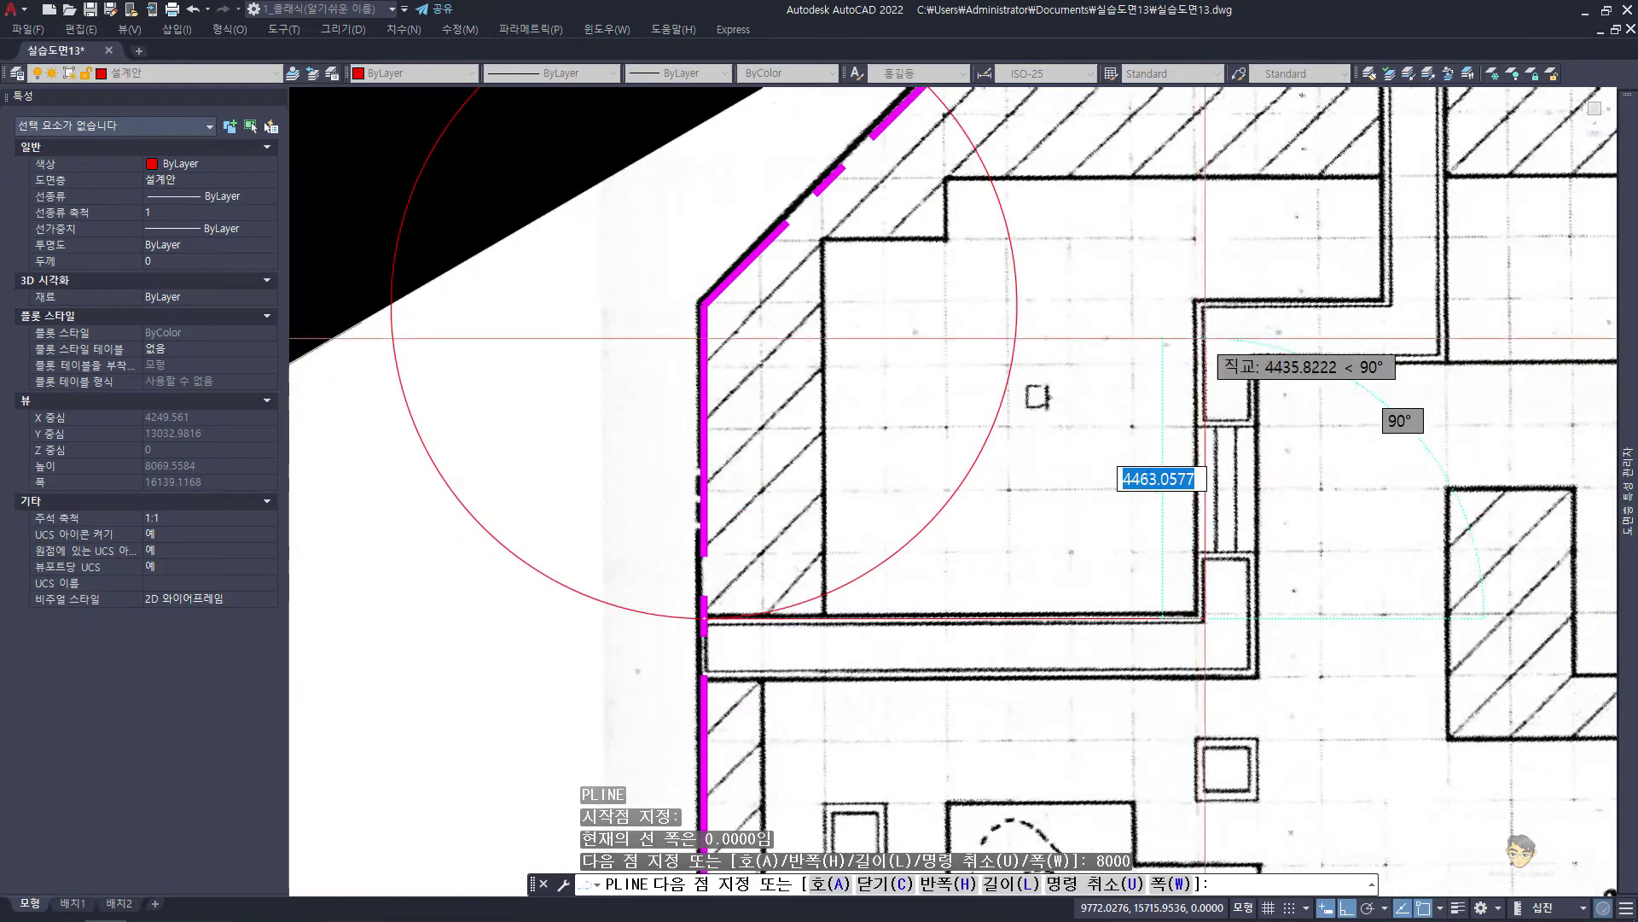
scroll(1211, 320, "up", 2)
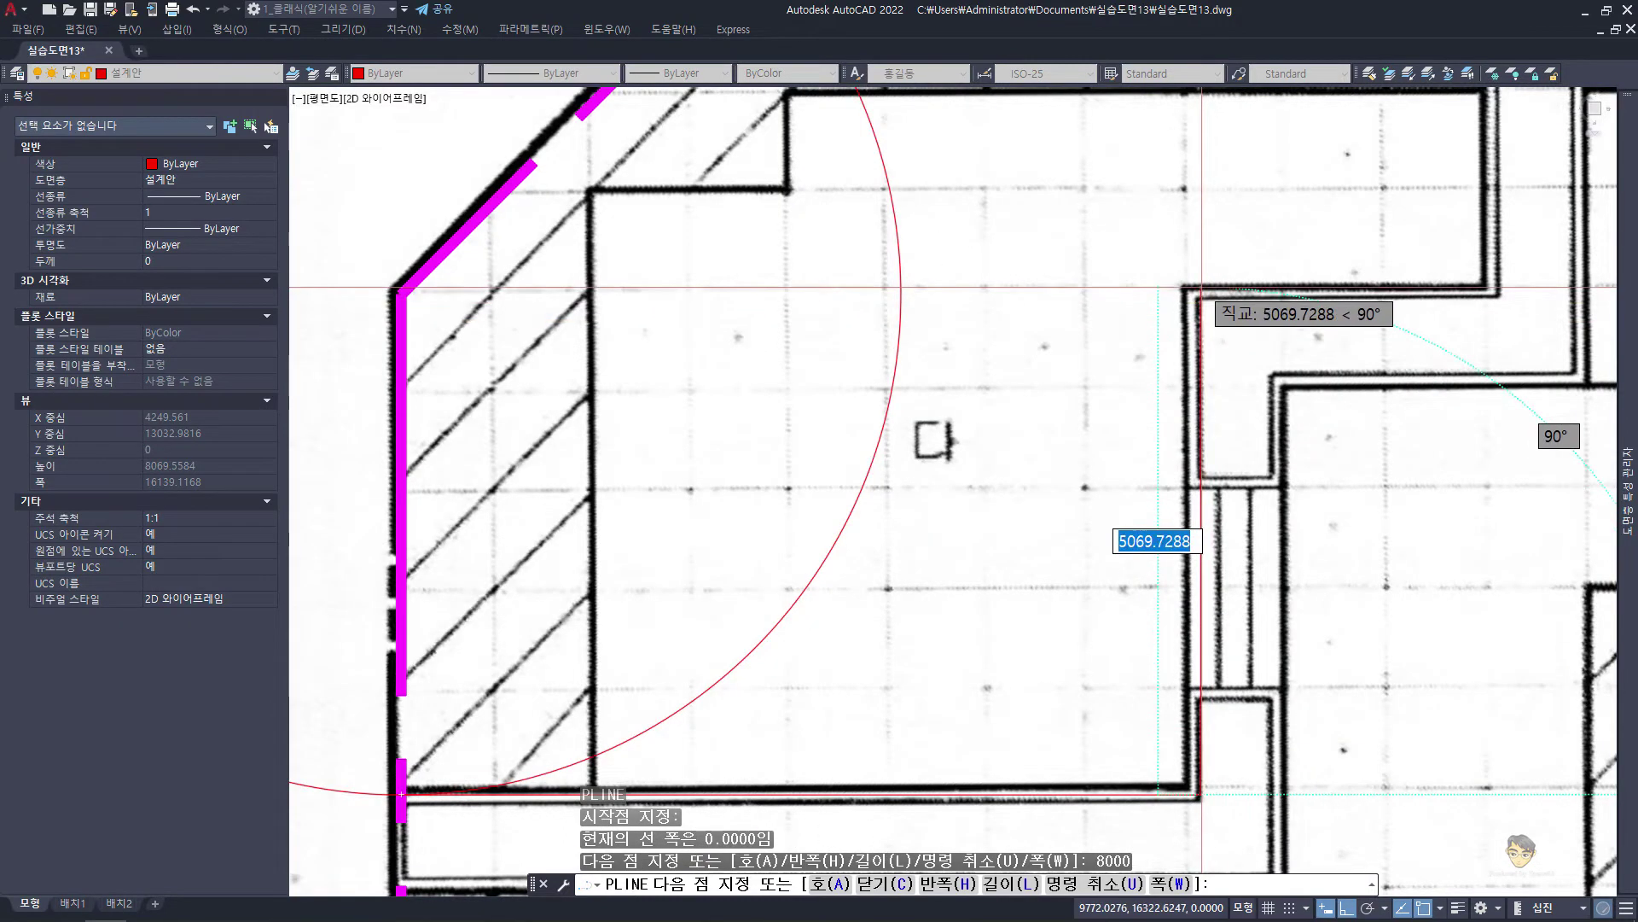
key("Return")
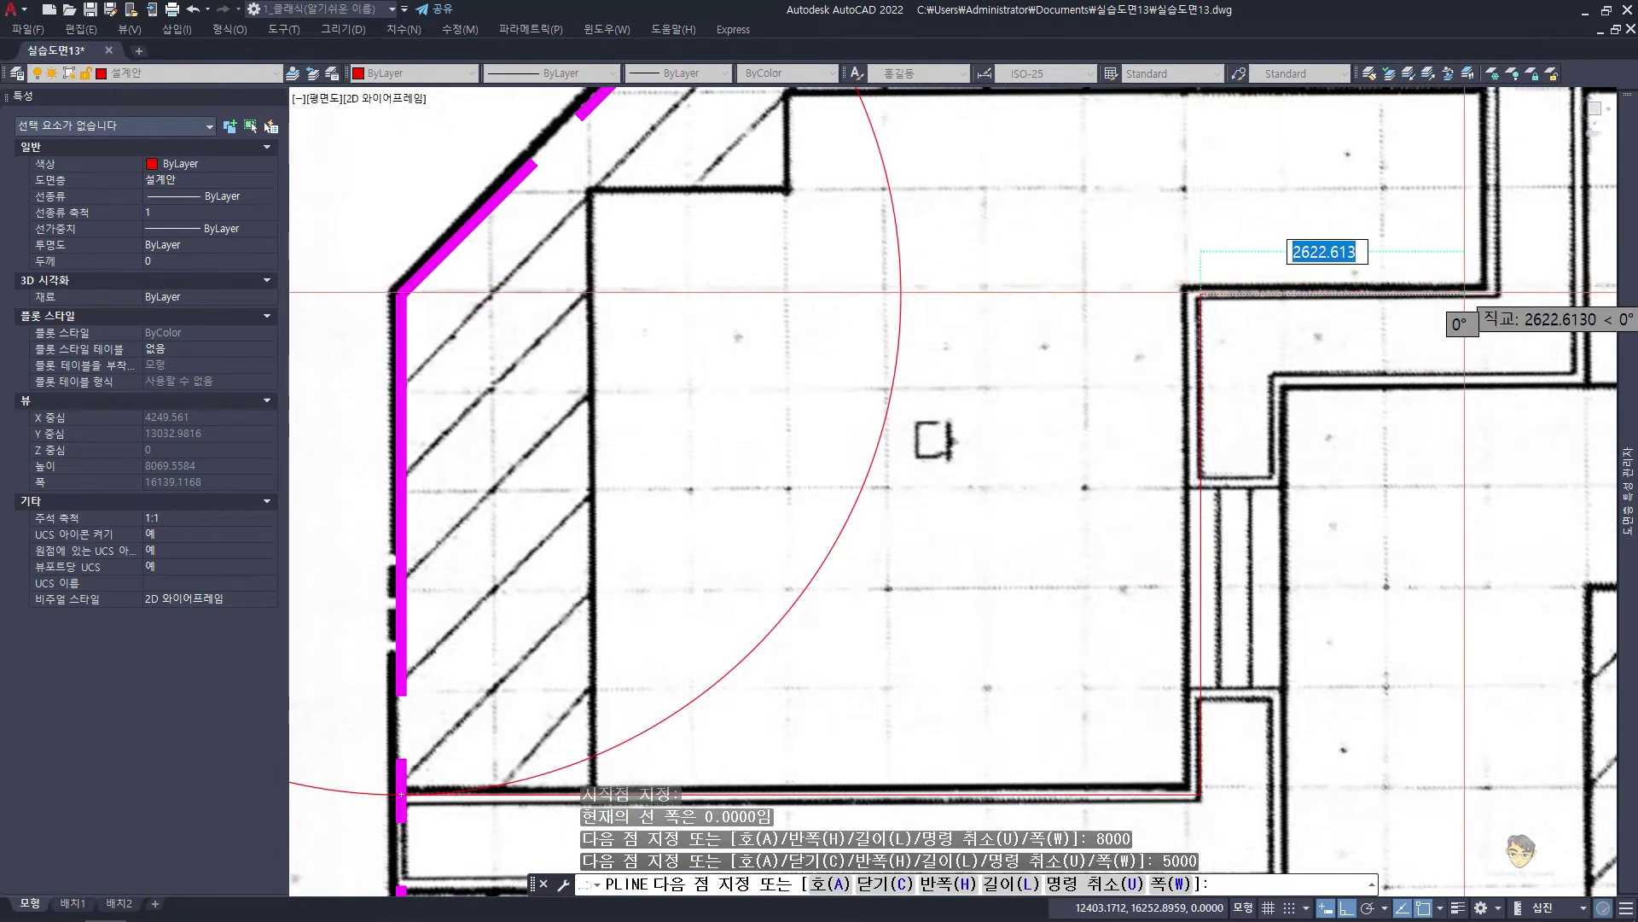
type("3000")
key("Return")
End the polyline and regenerate the drawing display with RE
scroll(1487, 285, "down", 3)
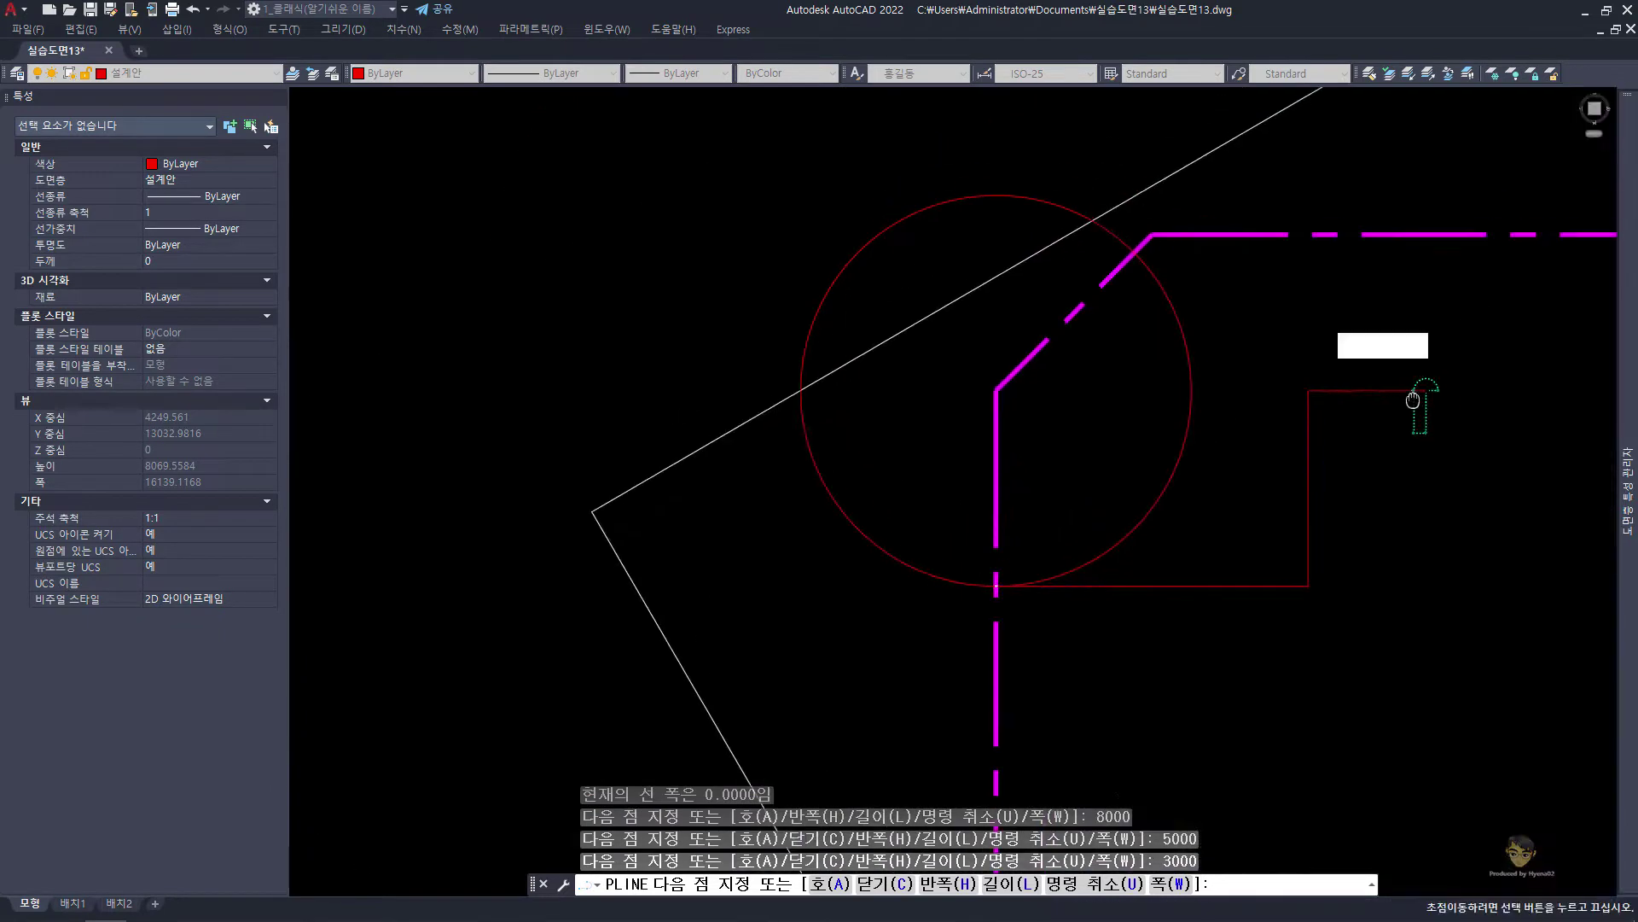
scroll(1411, 282, "up", 3)
scroll(1427, 248, "down", 3)
key("Escape")
type("RE")
key("Return")
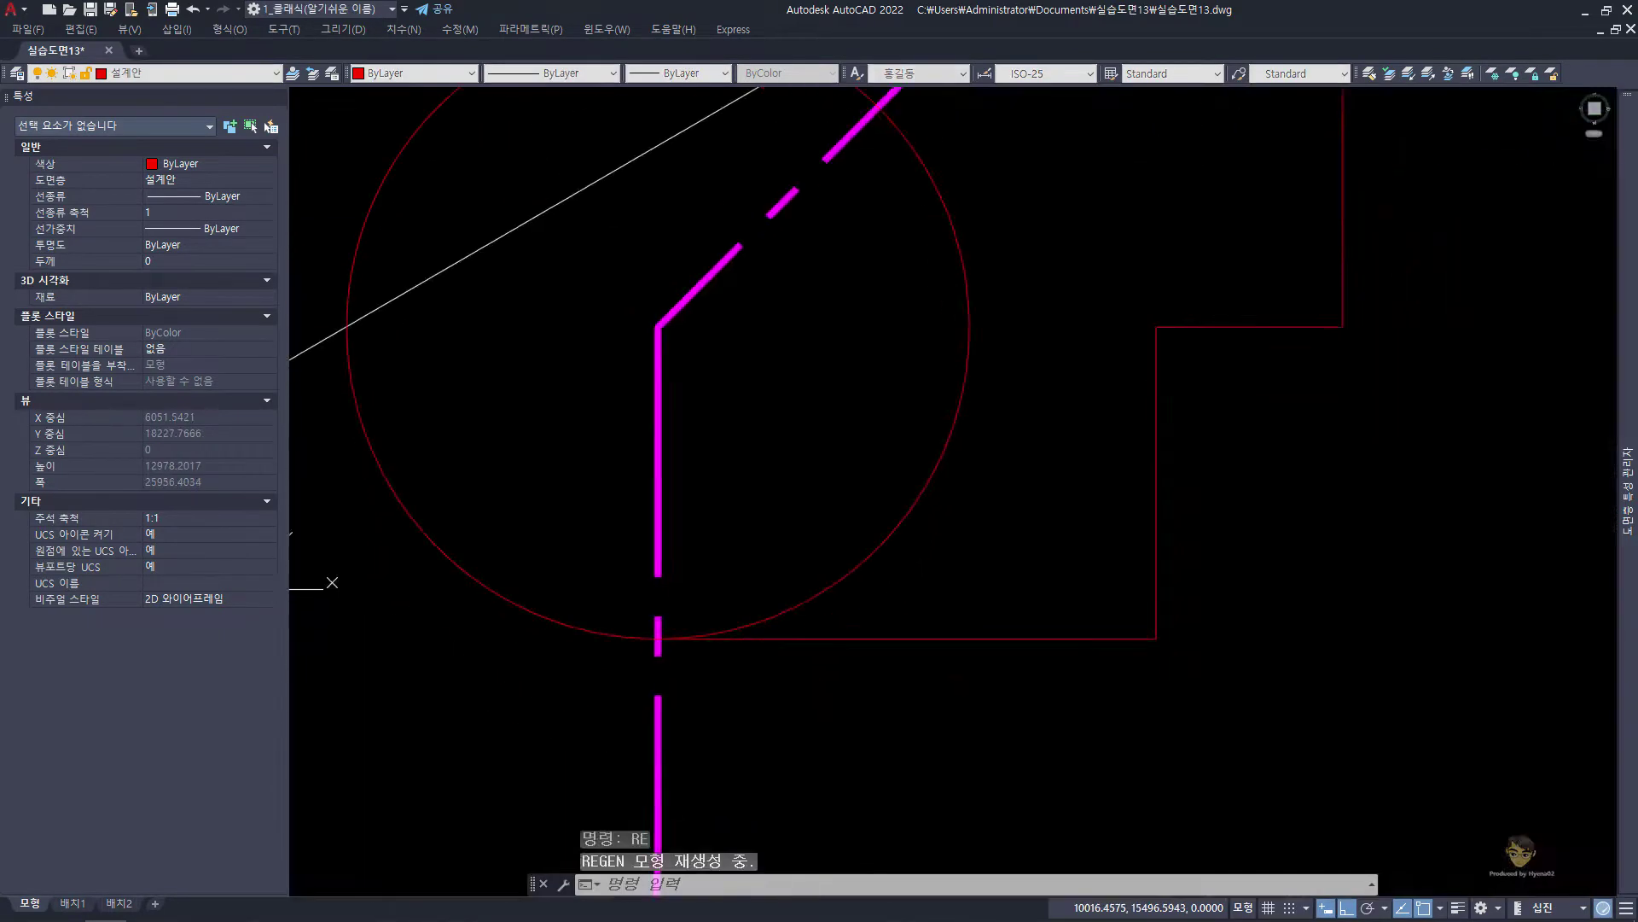
scroll(1080, 542, "up", 3)
key("Escape")
Offset the red corridor wall polyline 1000 downward to create a parallel wall line
left_click(1123, 580)
left_click(1093, 510)
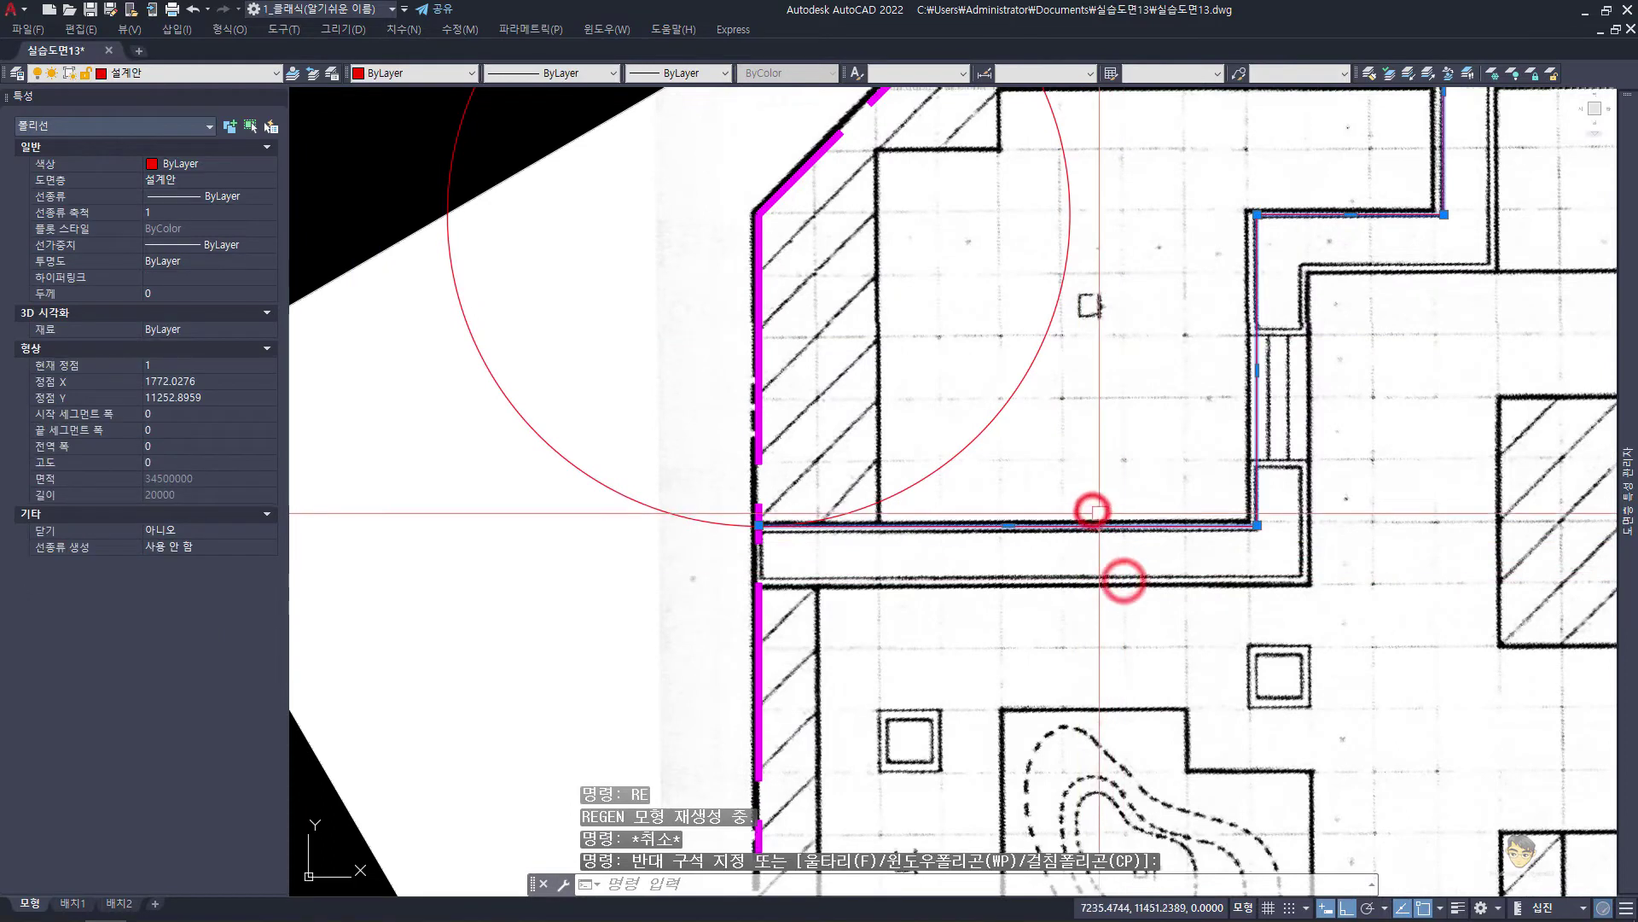
type("o")
key("Return")
type("1000")
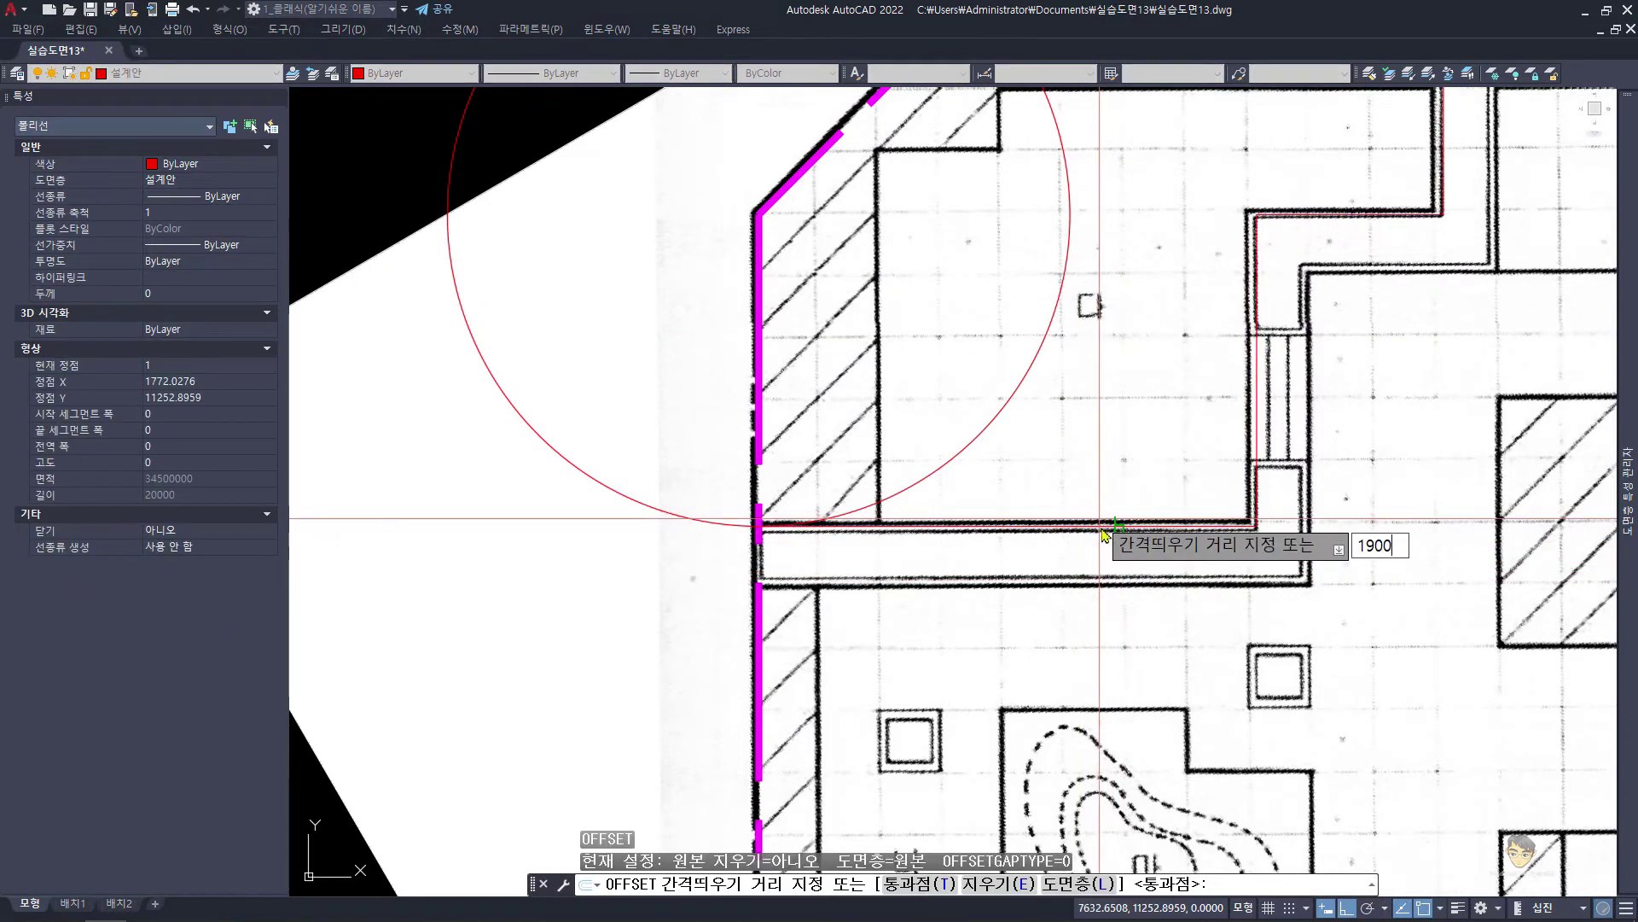
key("Return")
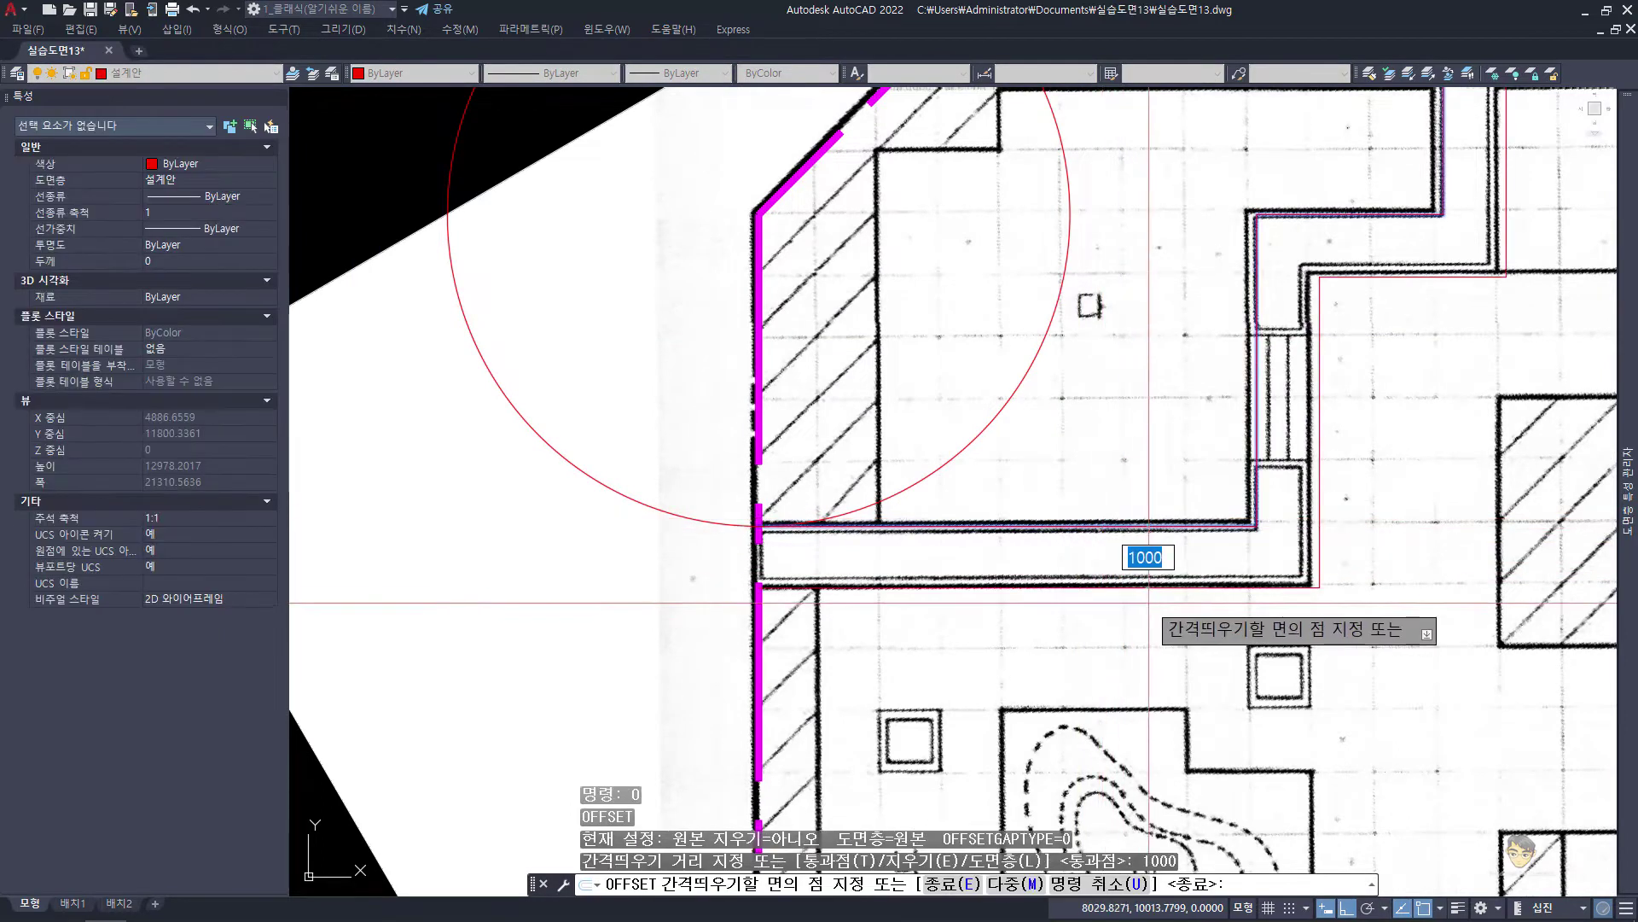
left_click(1110, 524)
left_click(1141, 597)
type("RE")
key("Return")
middle_click_drag(1143, 601, 1011, 700)
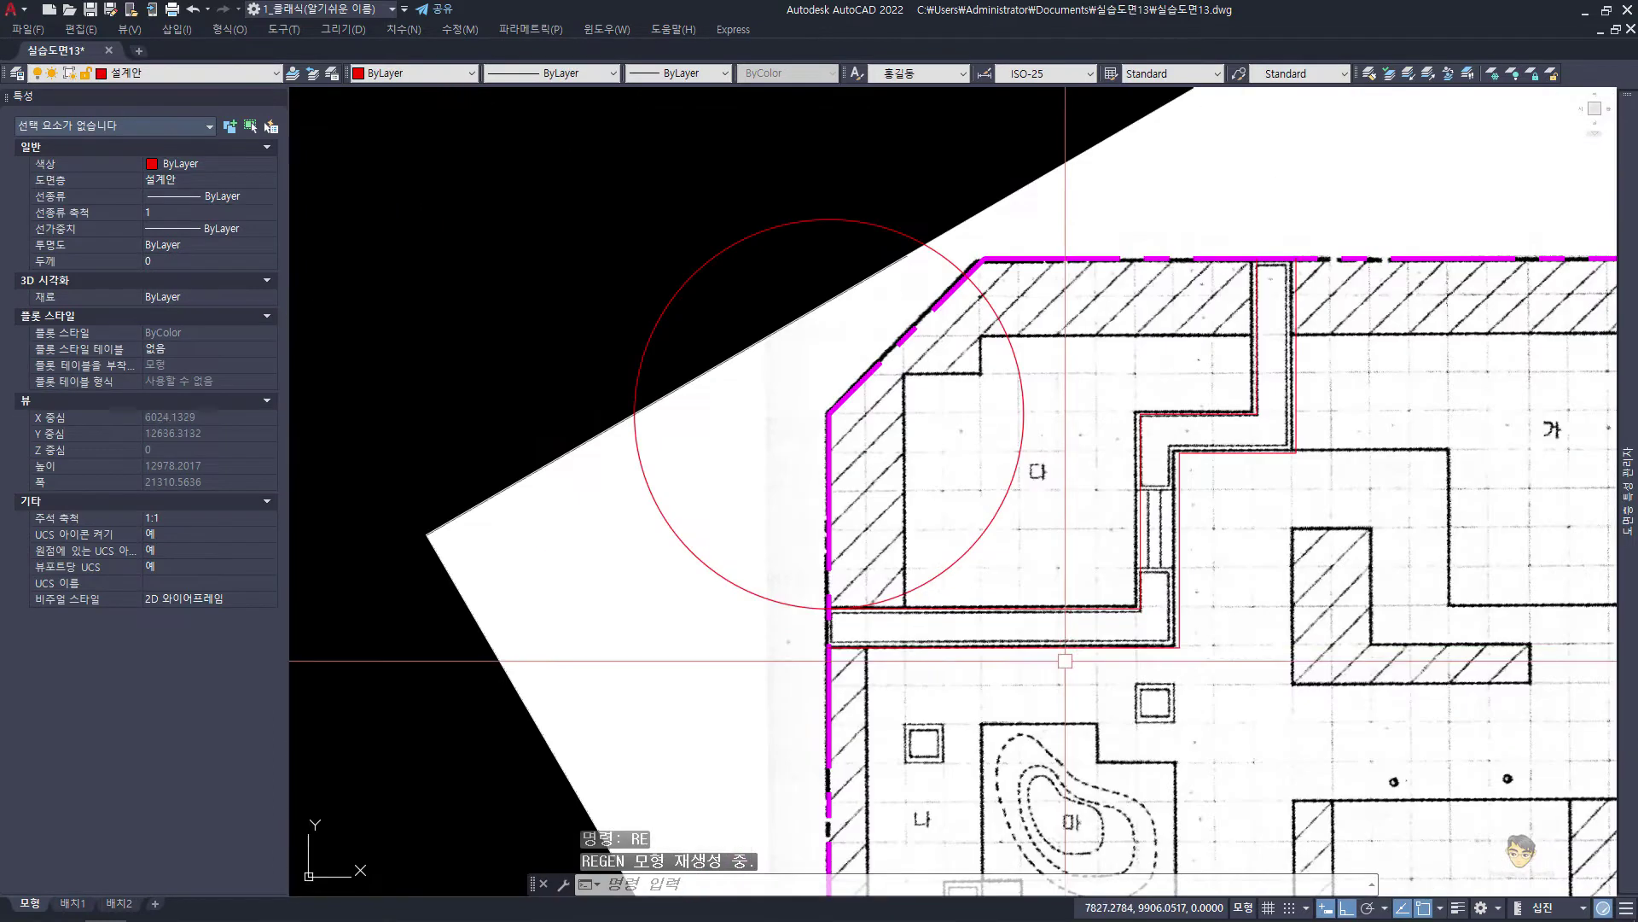
key("Escape")
Draw a 1000-radius guide circle at the wall corner, then delete it
key("Return")
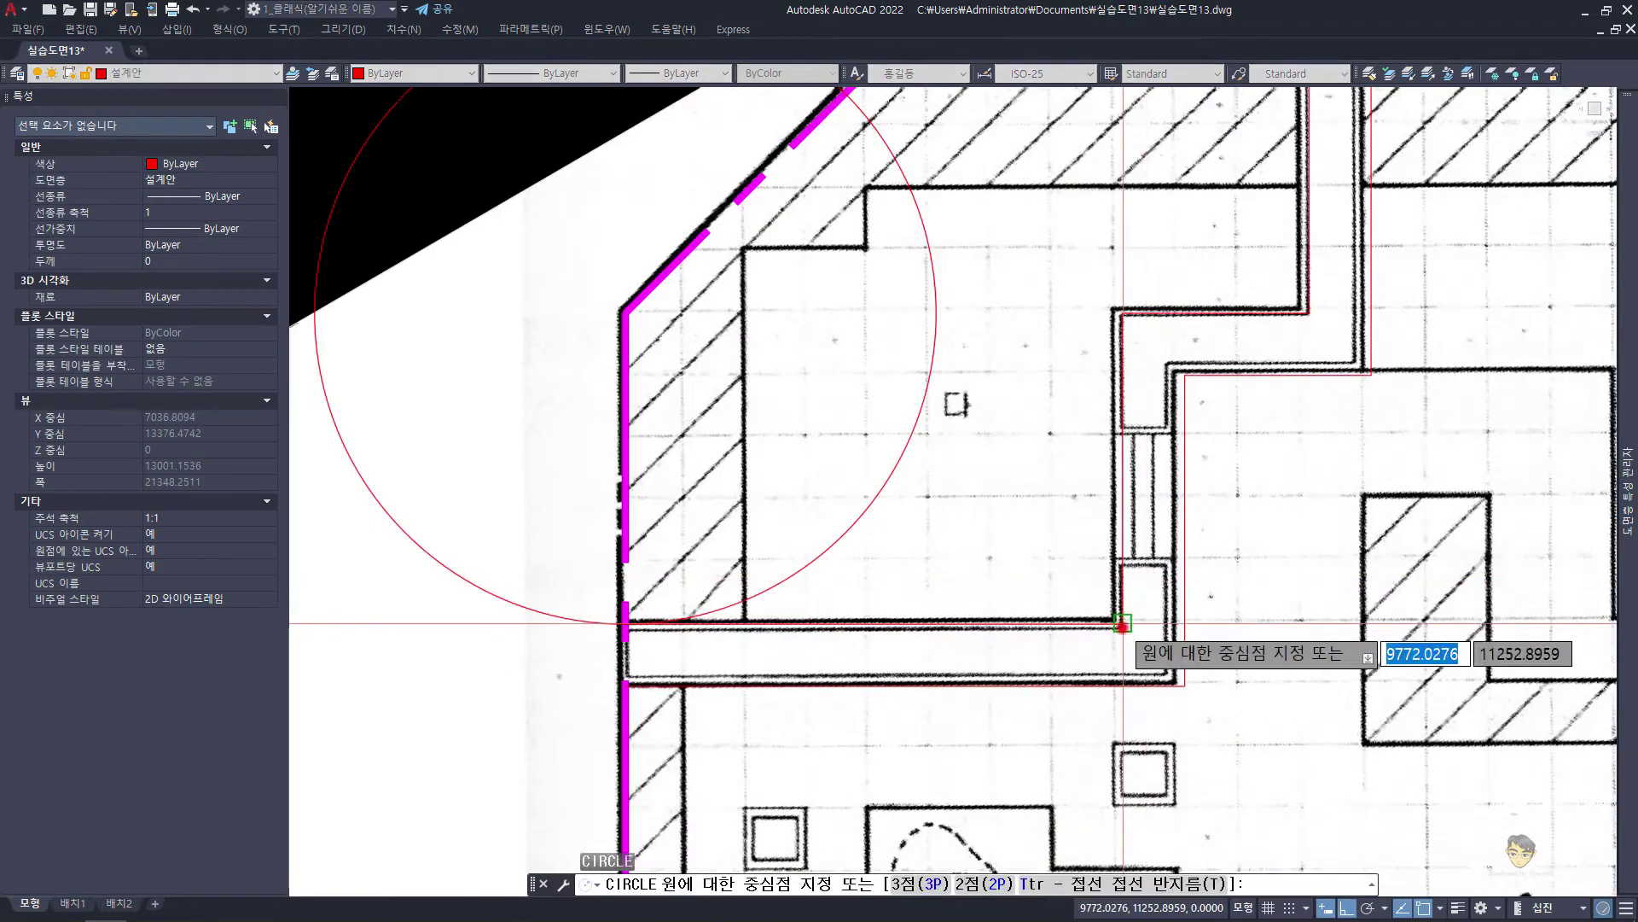
left_click(1123, 625)
type("1000")
key("Return")
type("pl")
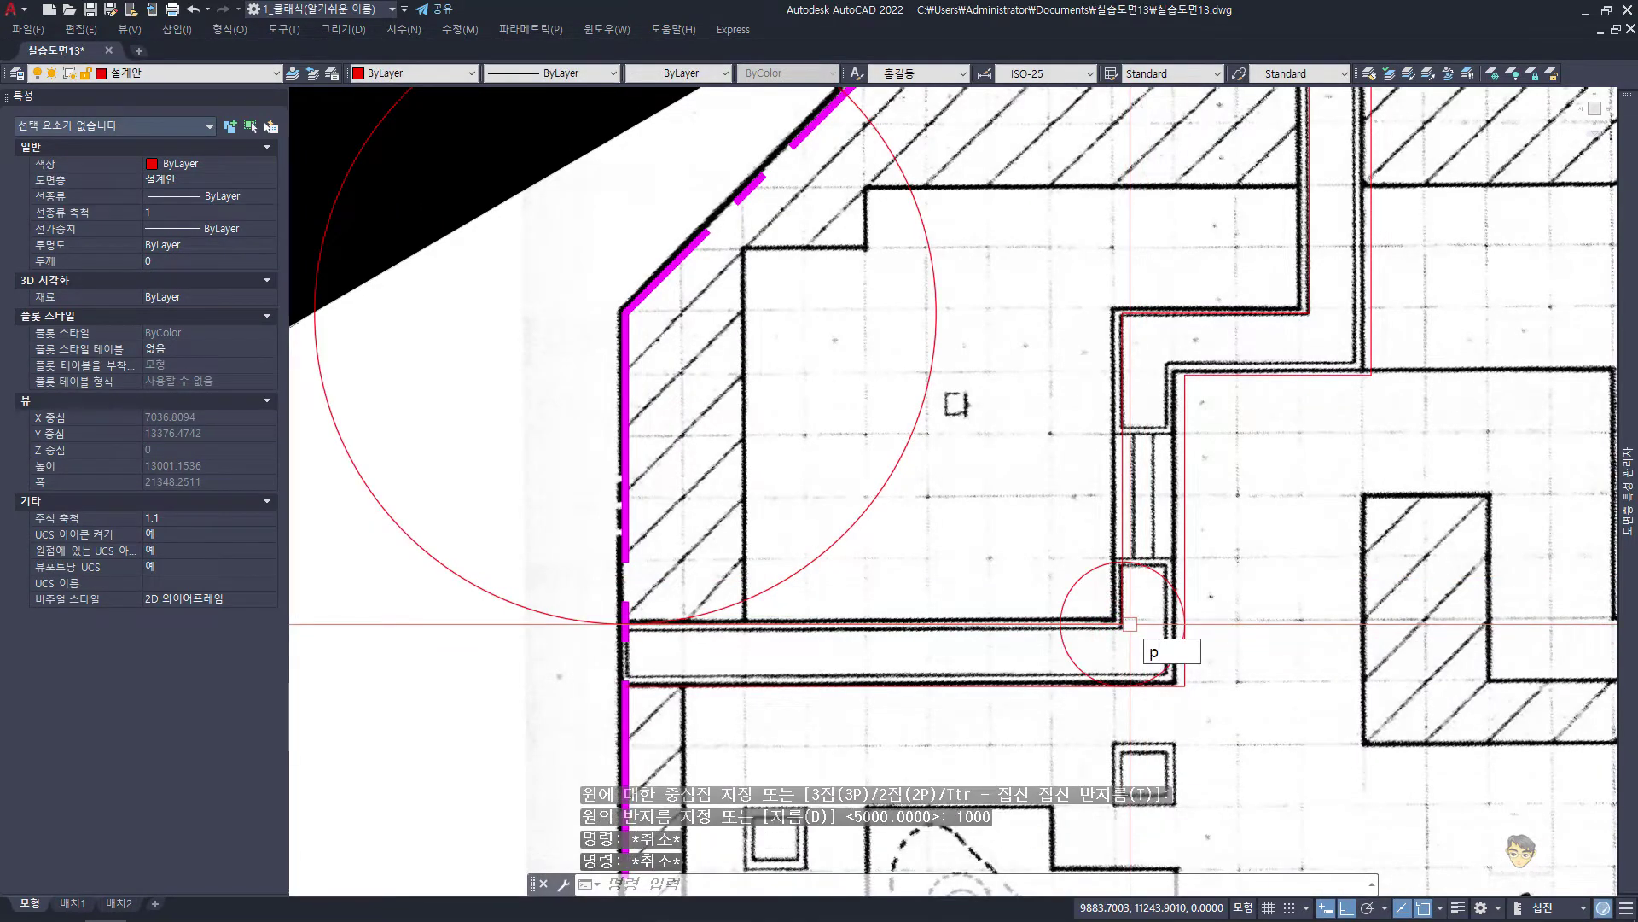
key("Return")
key("Escape")
key("Escape")
key("Escape")
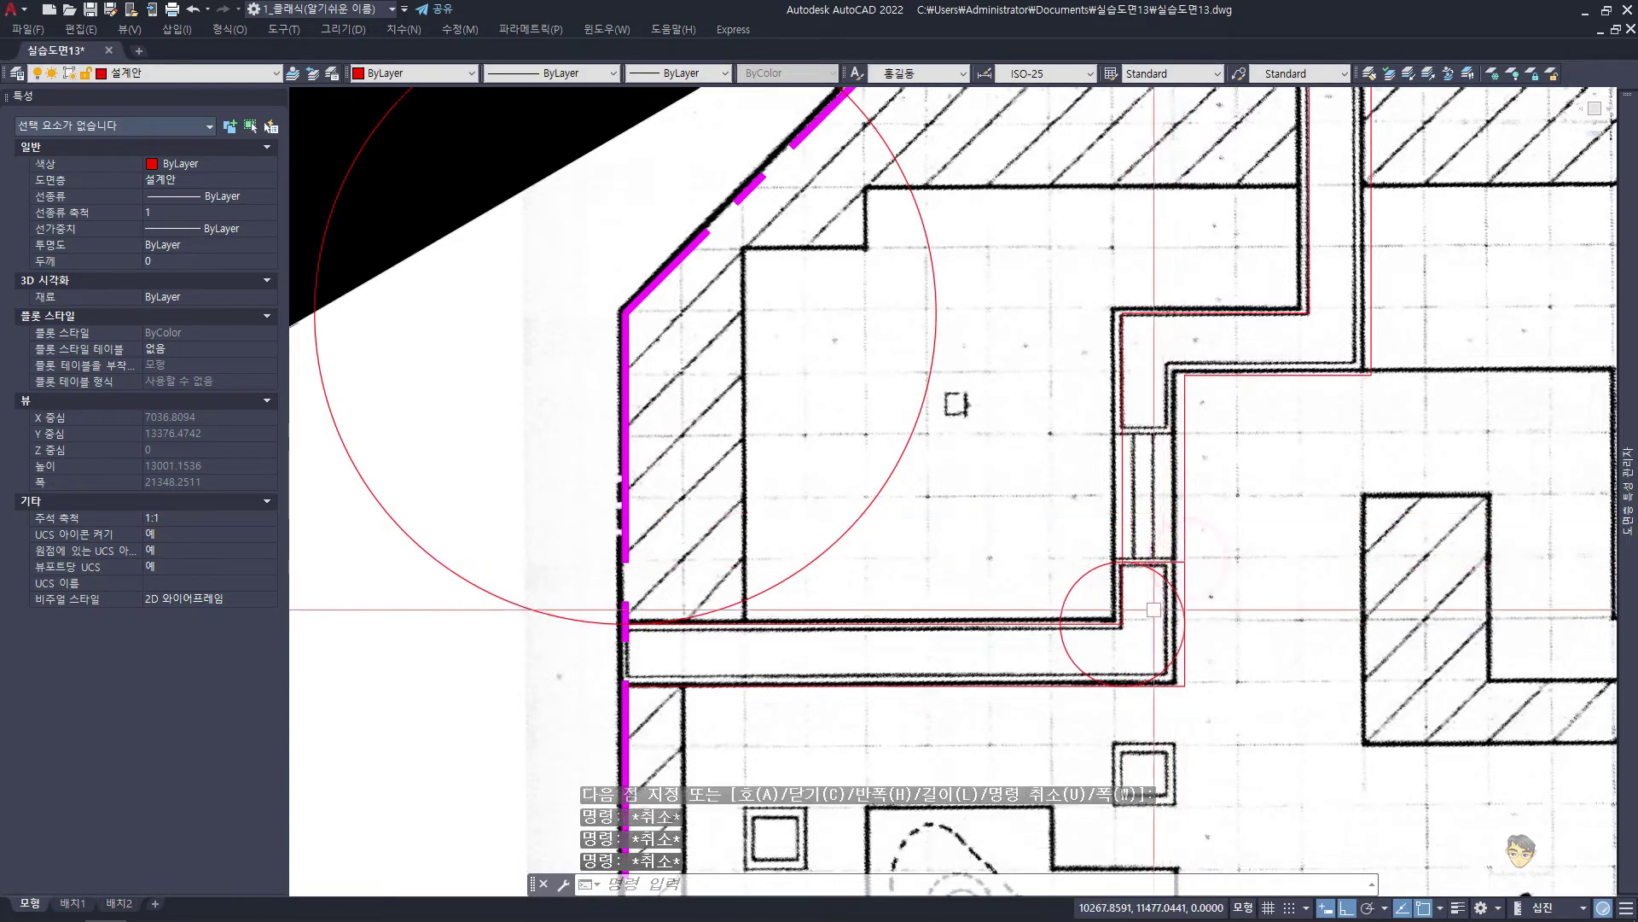
left_click(1148, 572)
key("Delete")
Copy the wall line beside the stairs 2000 away from the corner
type("cc")
key("Return")
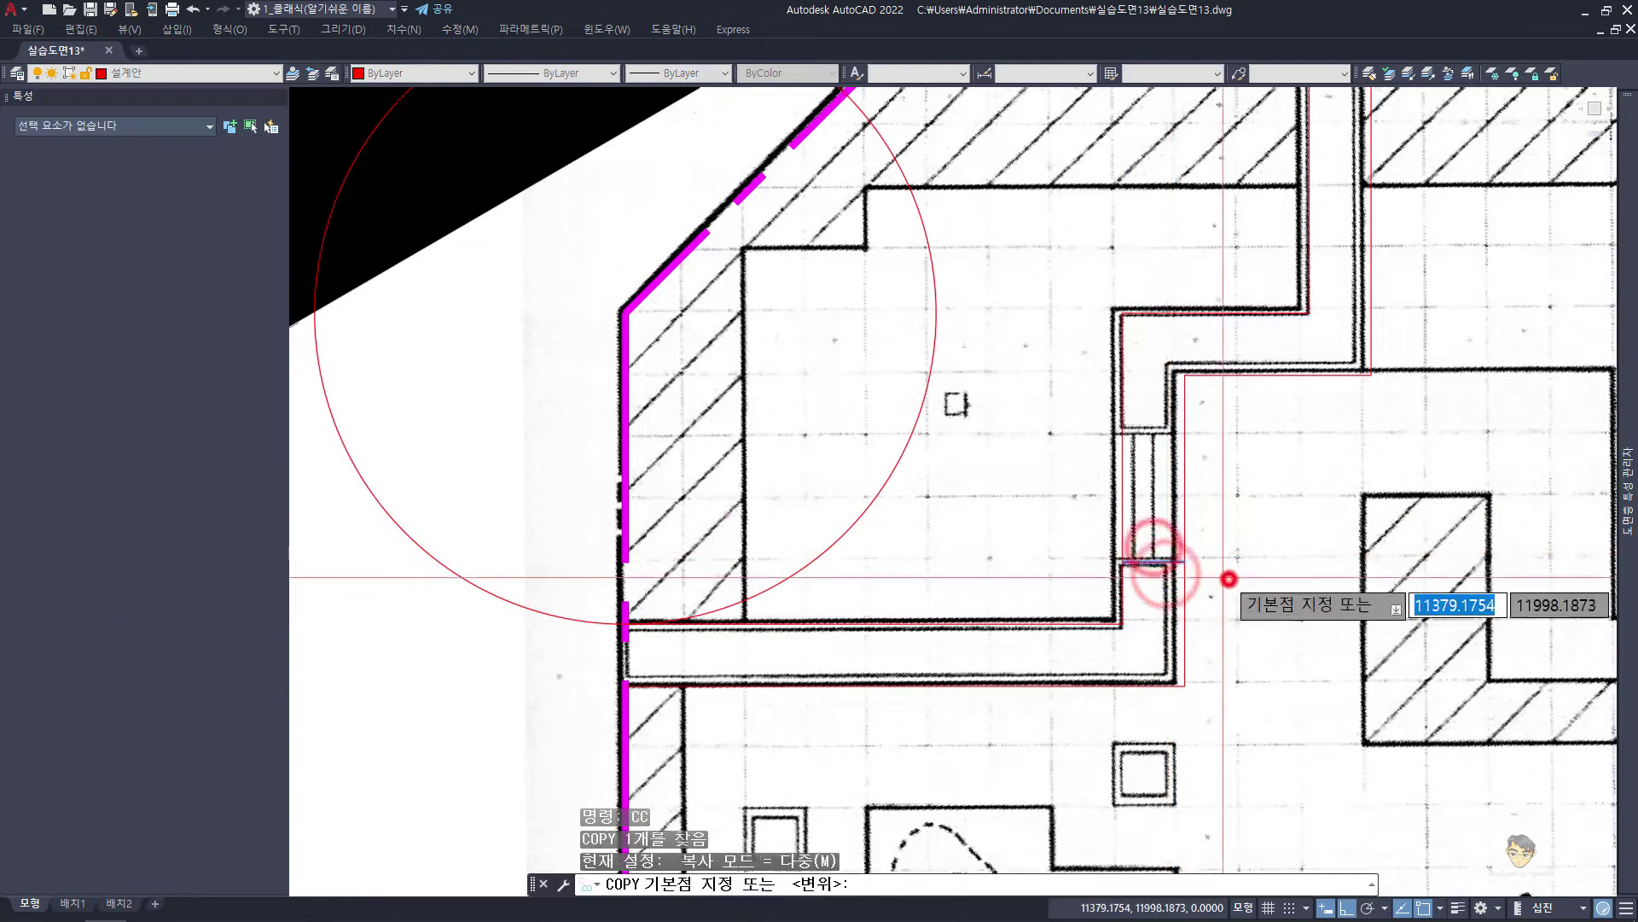
left_click(1229, 578)
type("0")
key("Return")
key("Escape")
Draw a second guide circle centred on the stair wall corner
type("c")
key("Return")
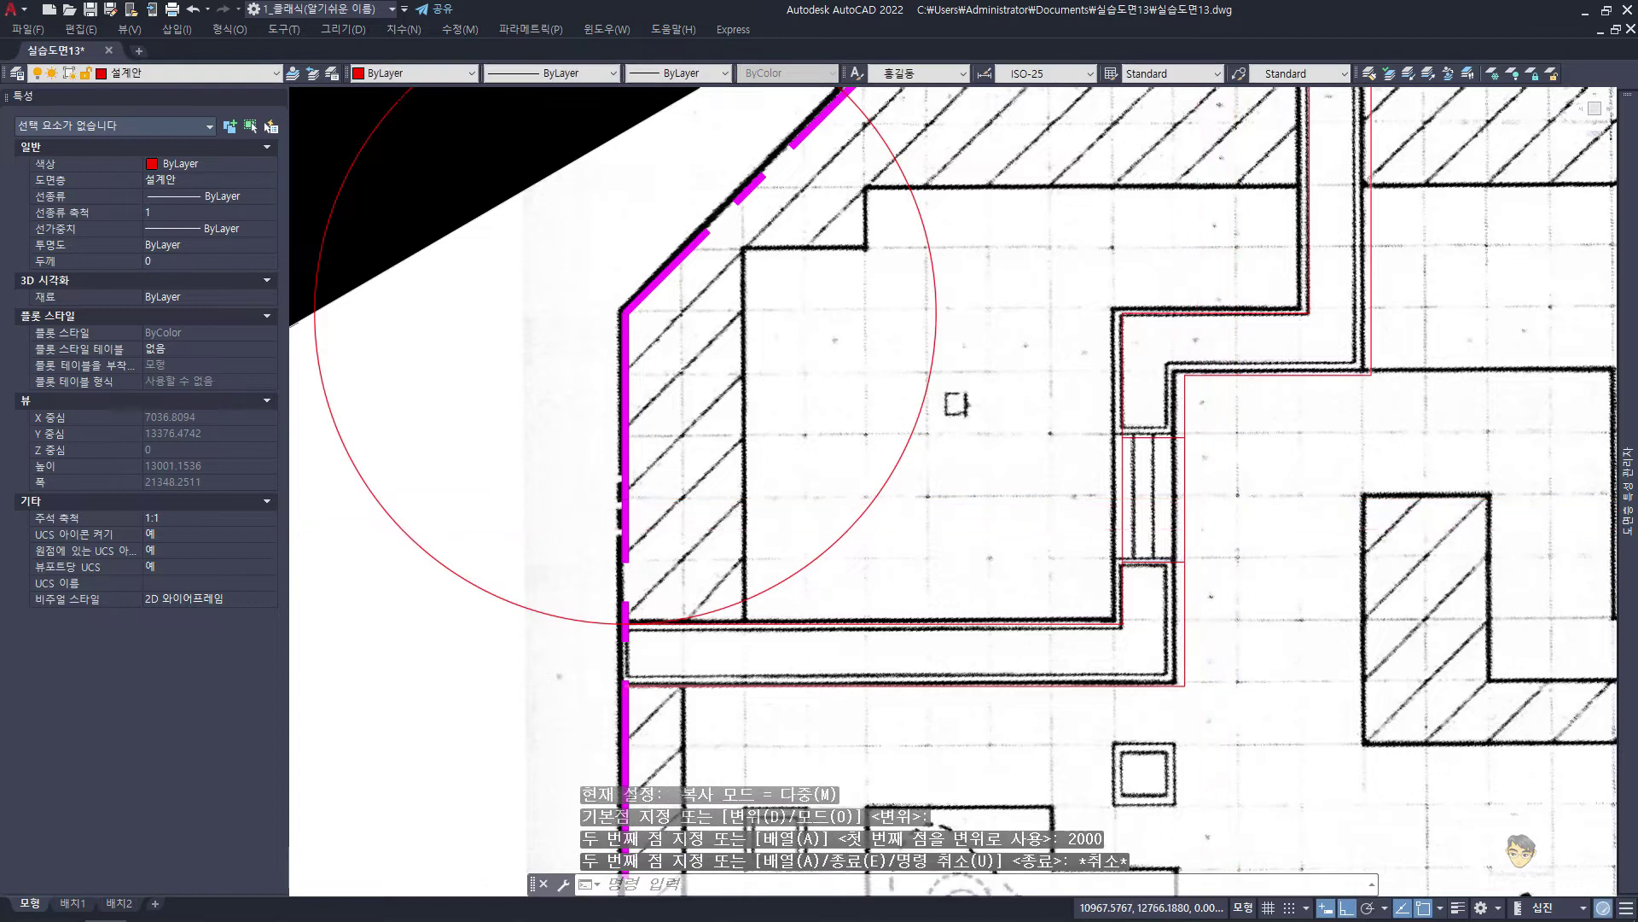
scroll(1153, 543, "up", 2)
left_click(1104, 572)
type("3")
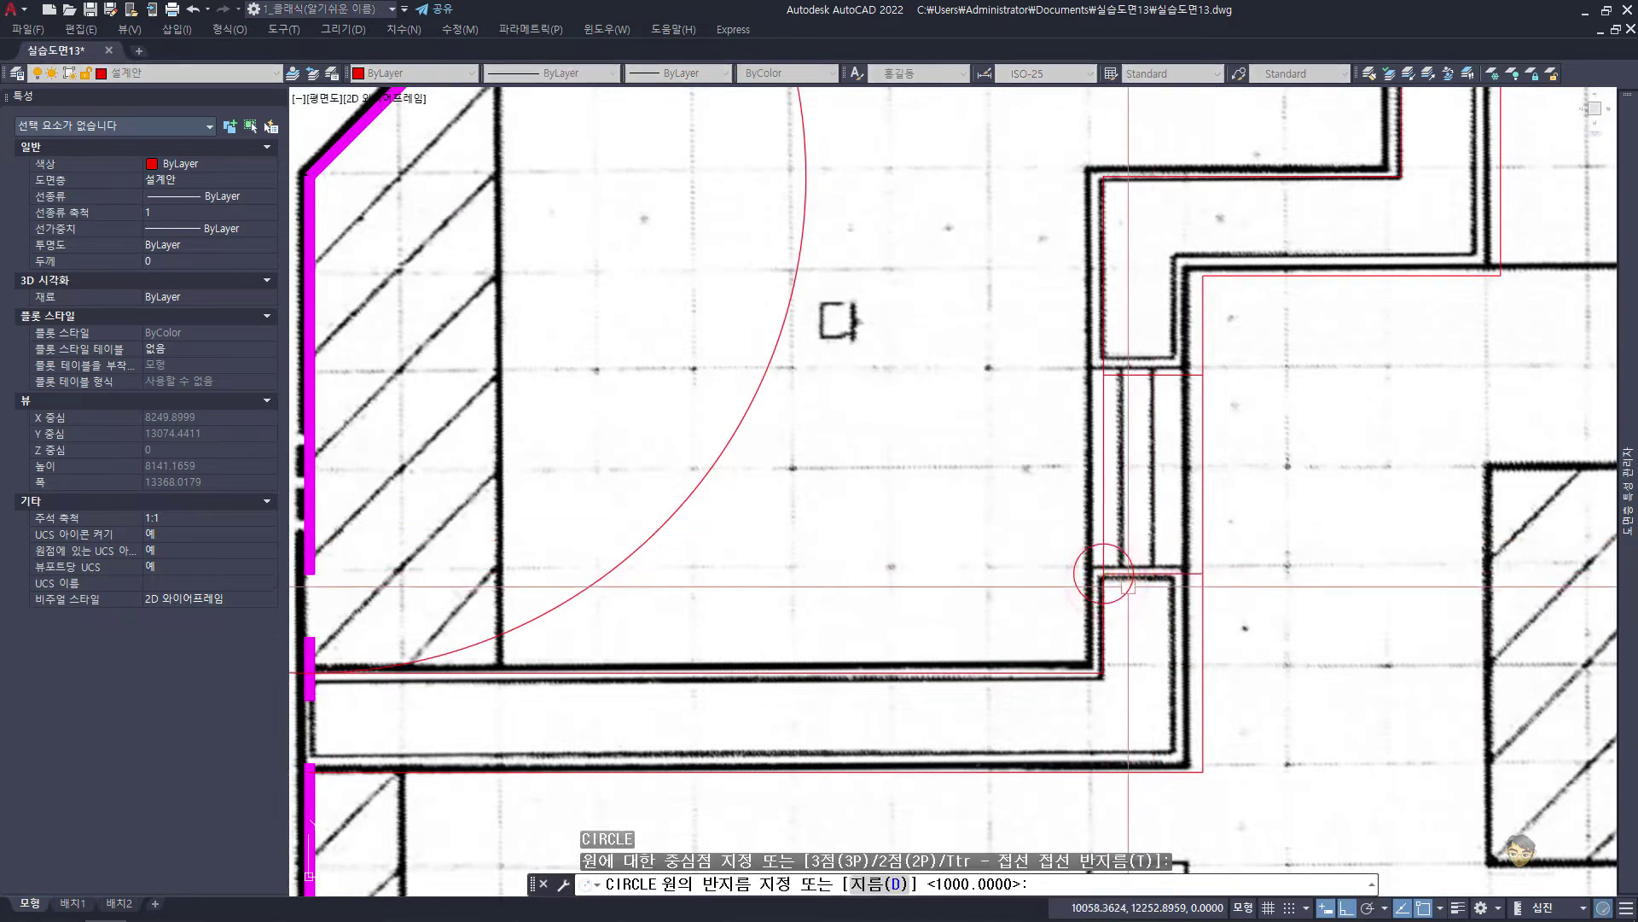
key("Return")
type("pl")
key("Return")
left_click(1134, 567)
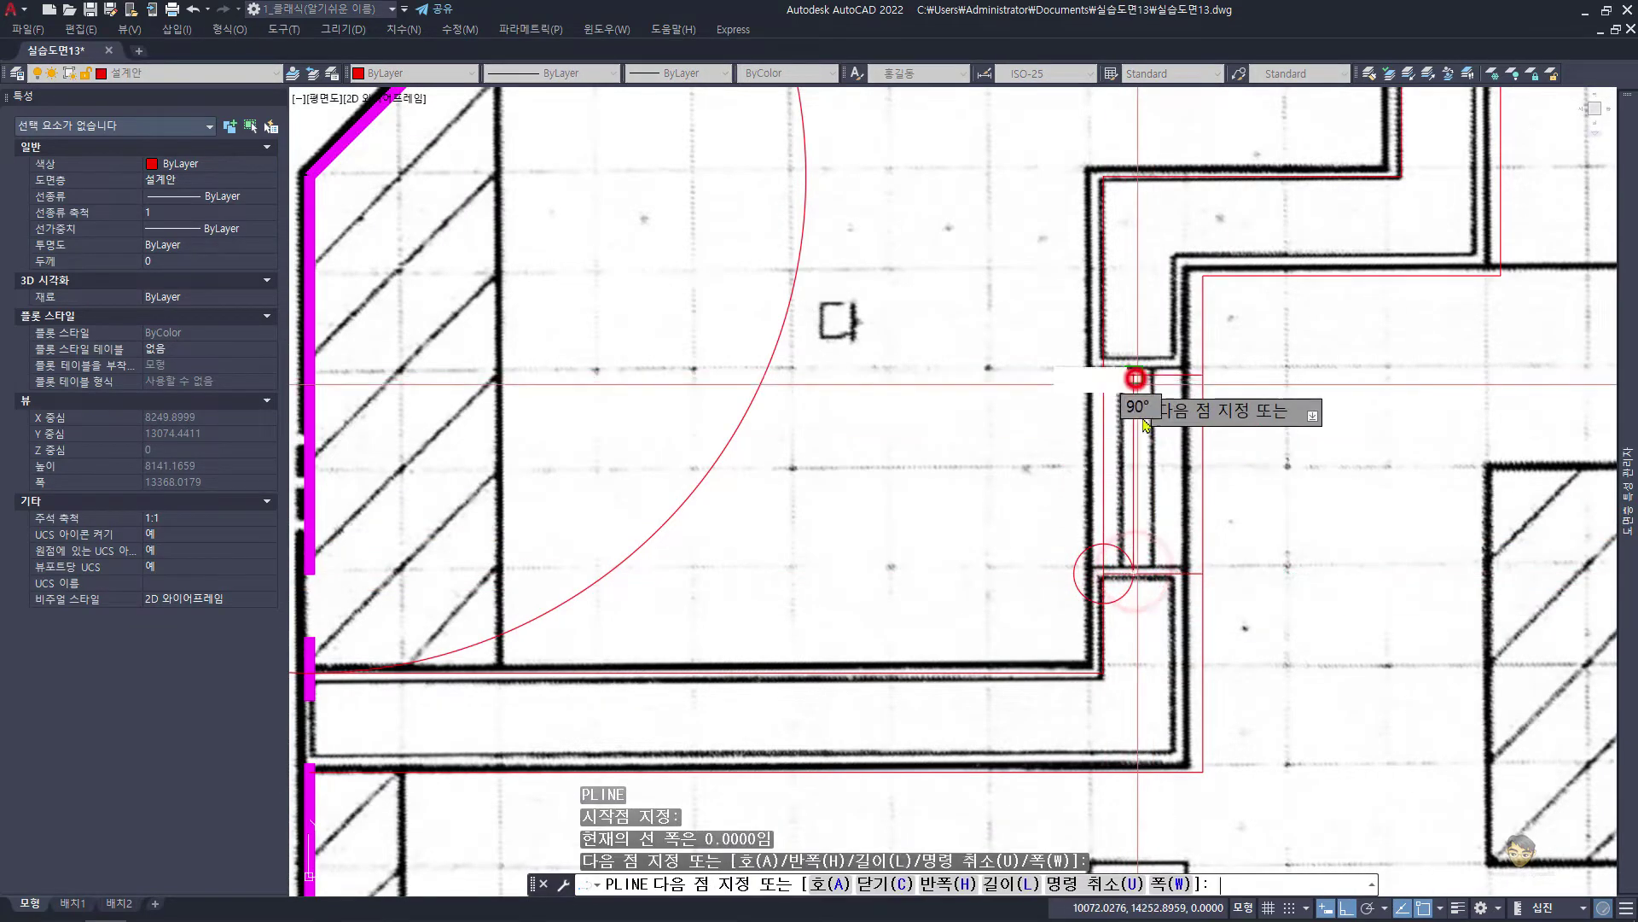
key("Escape")
Copy another wall line down into place beside the stair opening
type("co")
key("Return")
left_click(1116, 376)
left_click(1120, 537)
key("Escape")
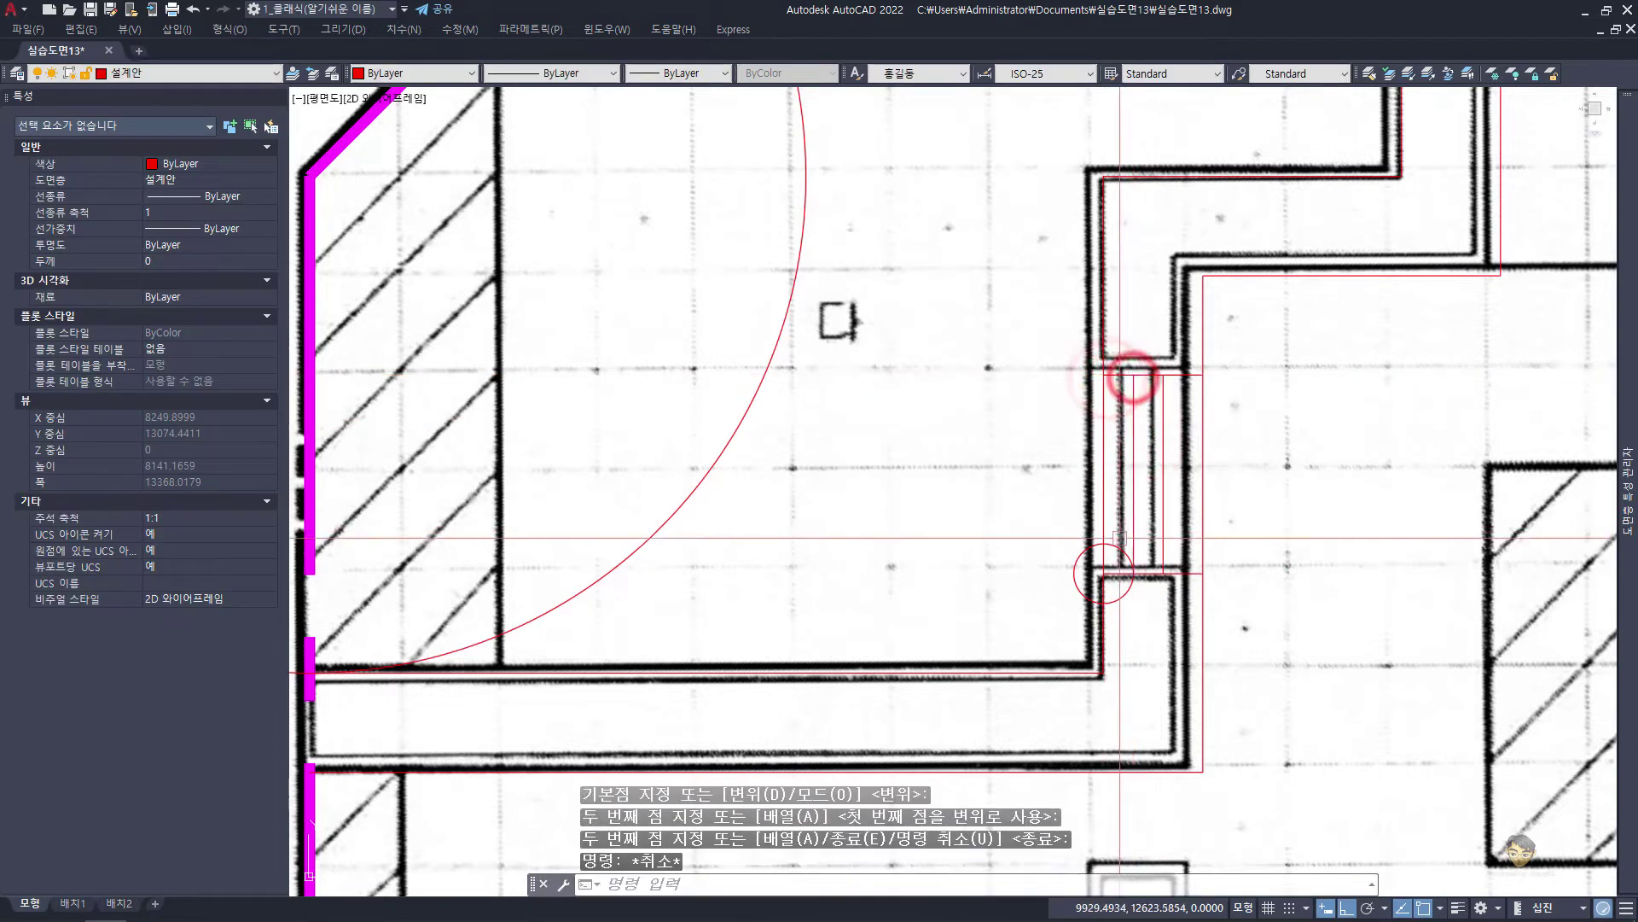
type("z")
key("Return")
key("Return")
left_click_drag(1120, 537, 1116, 566)
Delete the large red circle
key("Escape")
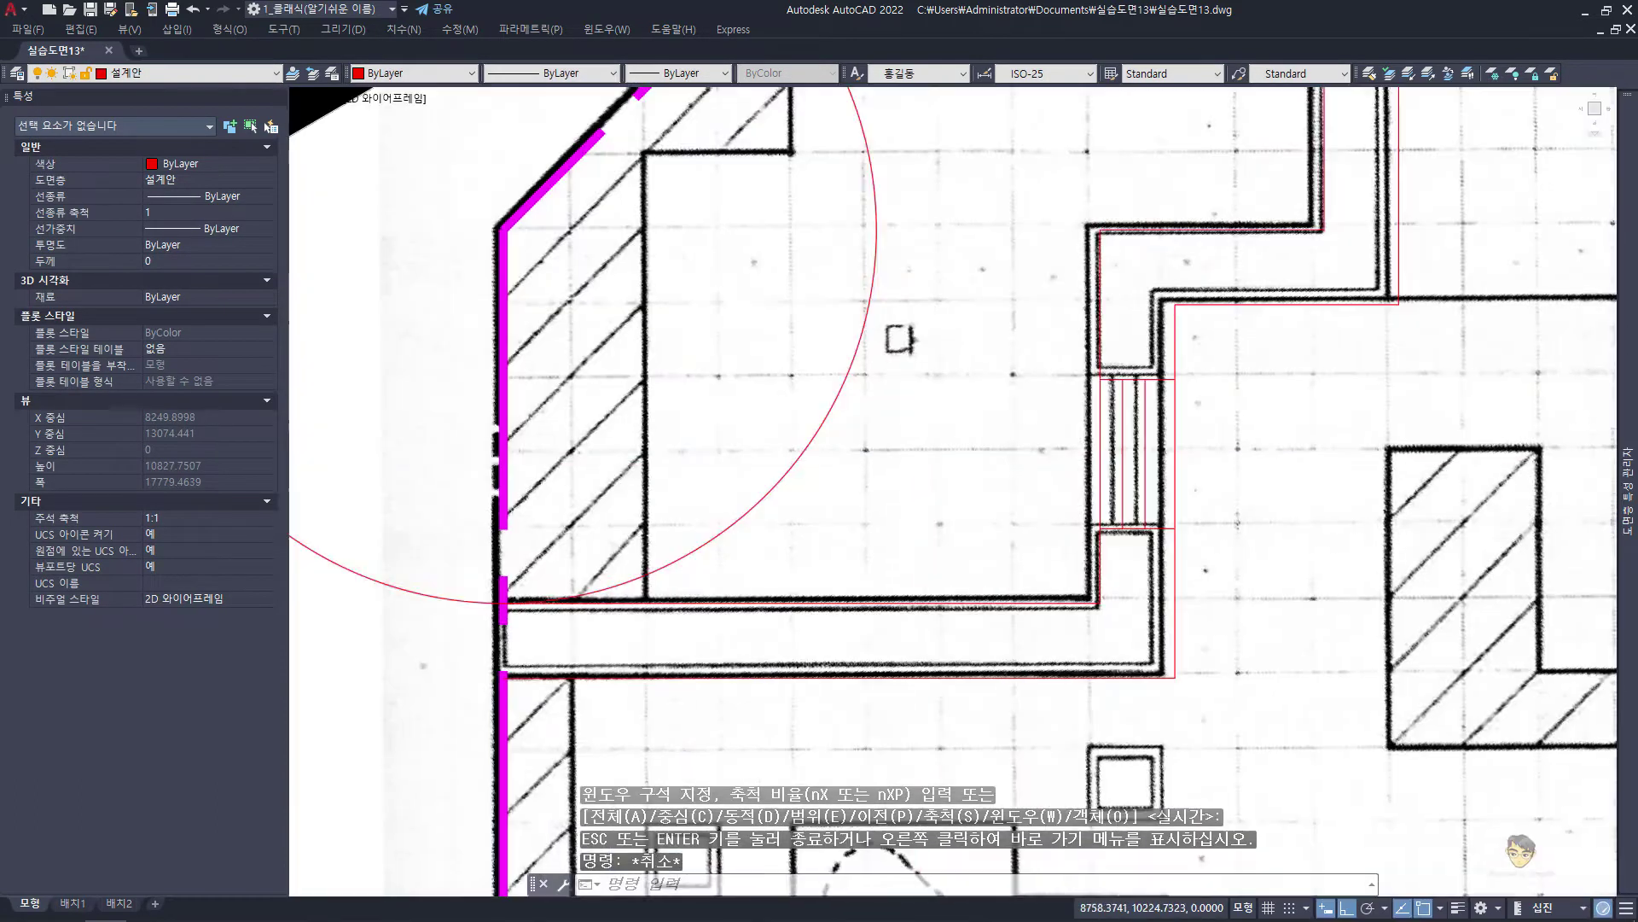
left_click(918, 472)
left_click(684, 384)
key("Delete")
Draw a 2000-radius guide circle at the corridor's left end
type("c")
key("Return")
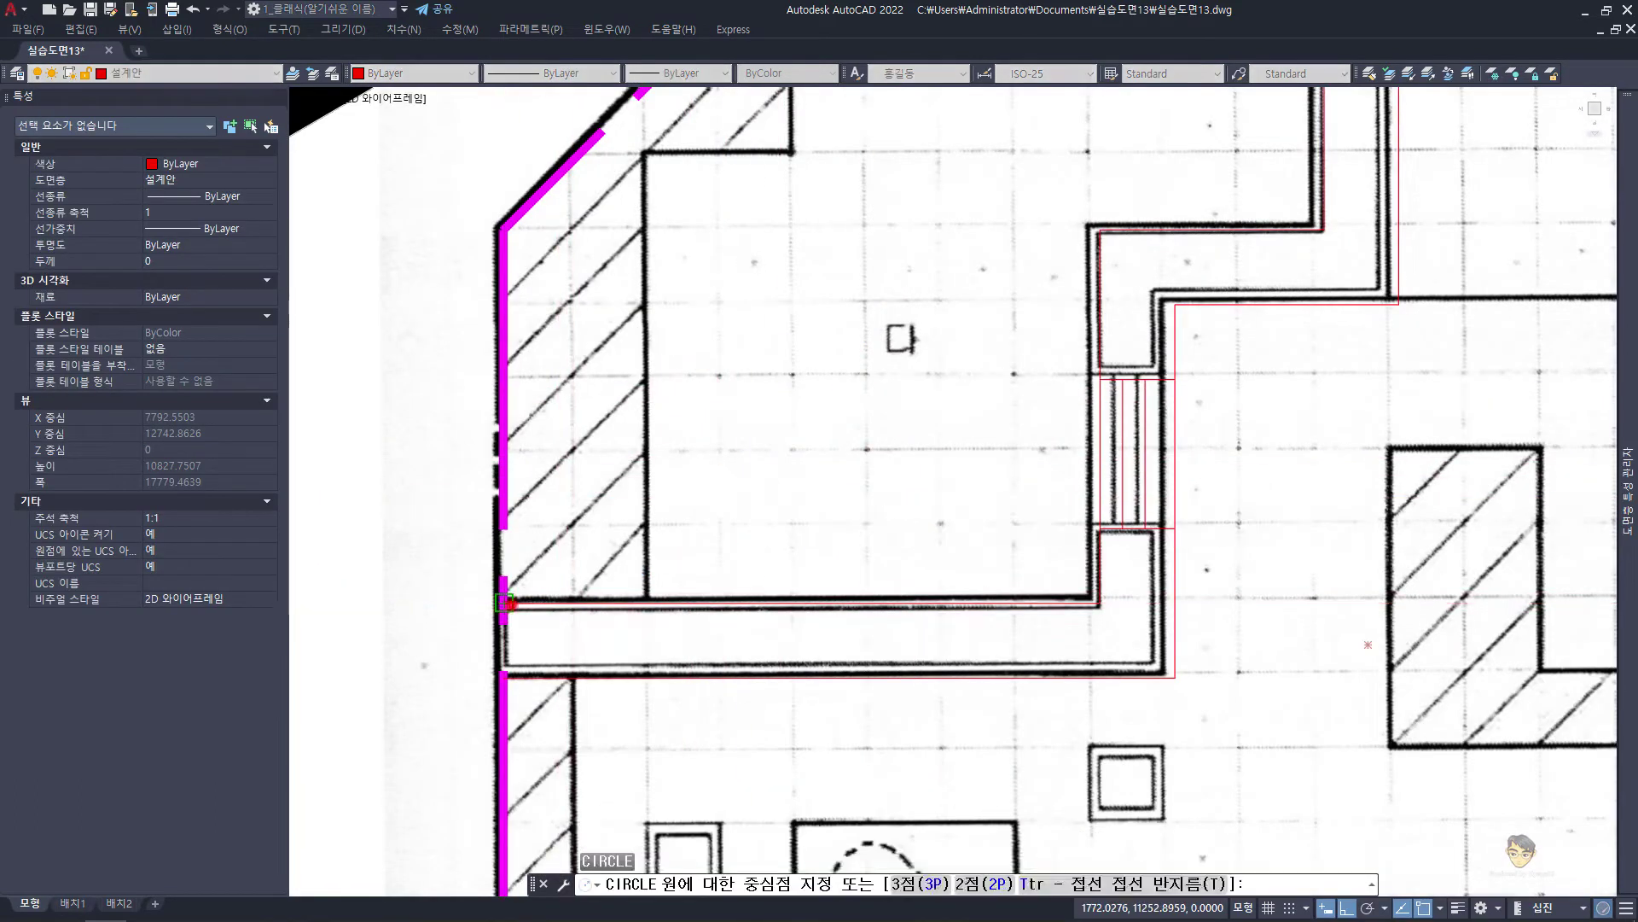
left_click(504, 602)
type("2000")
key("Return")
key("Escape")
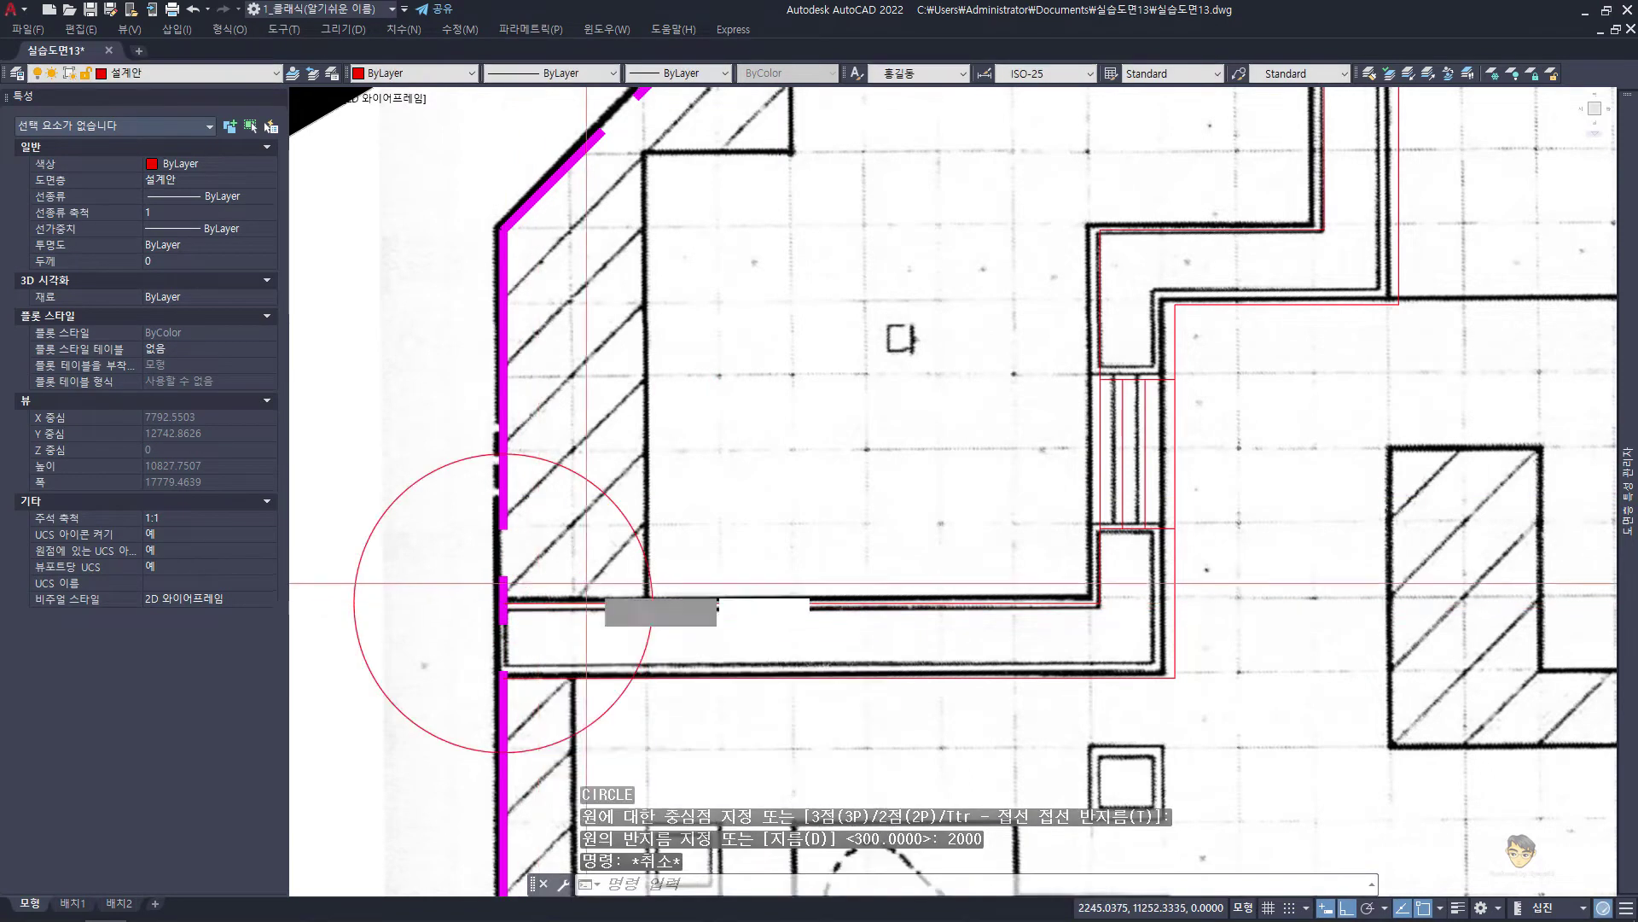
Trace a red polyline 6000 up, 2000 right and 1000 up from the circle-wall intersection
type("pl")
key("Return")
left_click(652, 603)
type("6000")
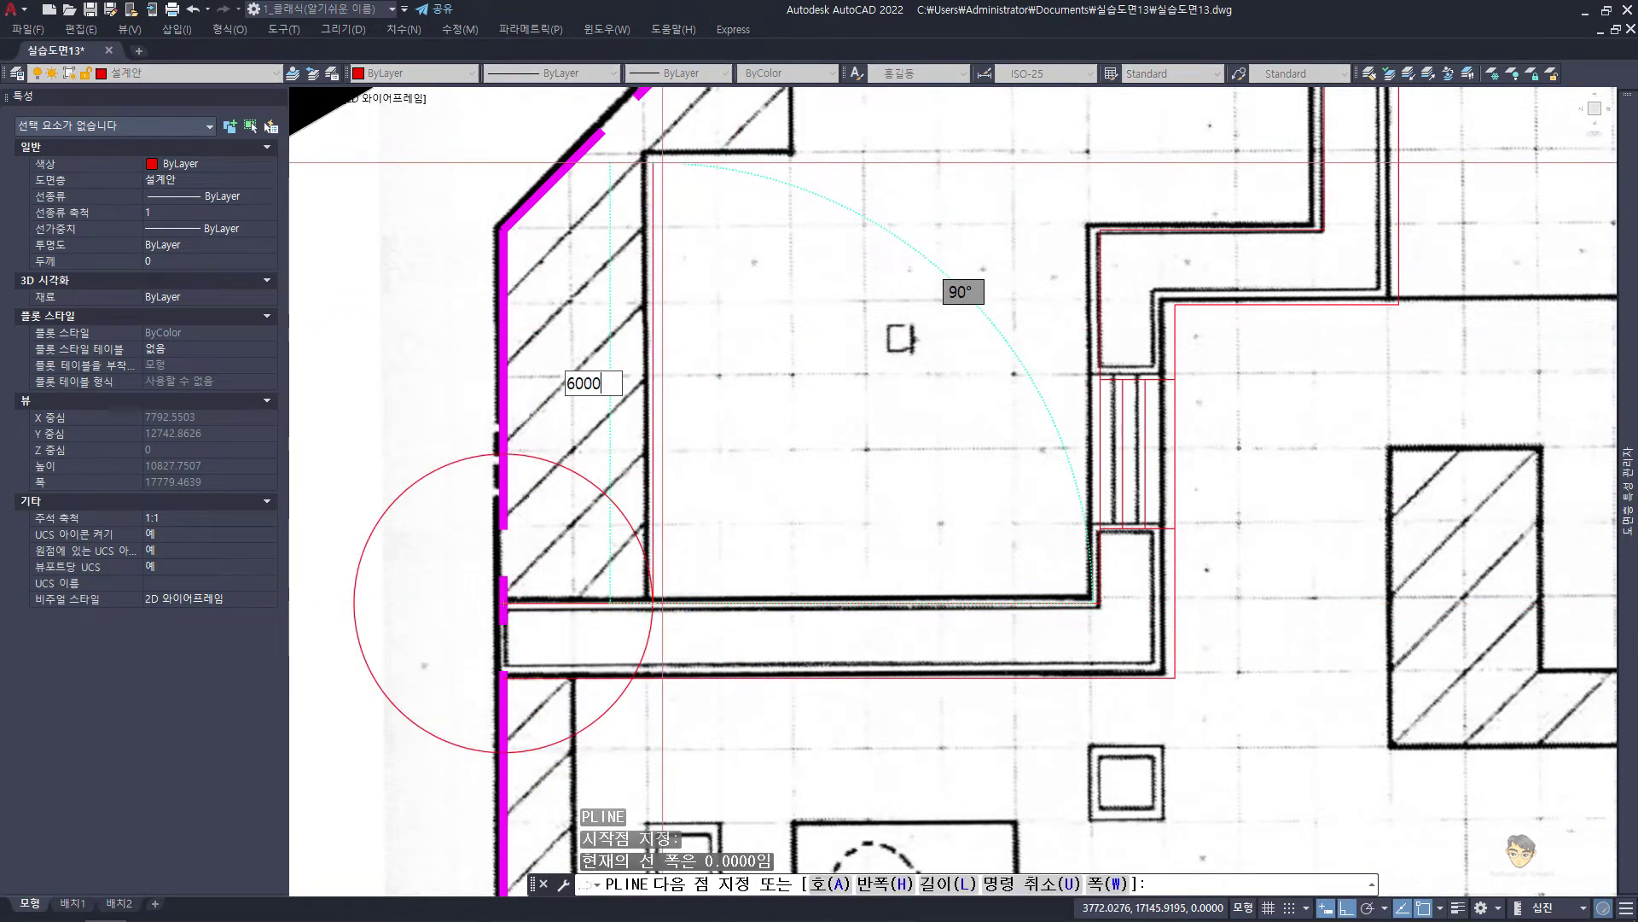
key("Return")
type("2000")
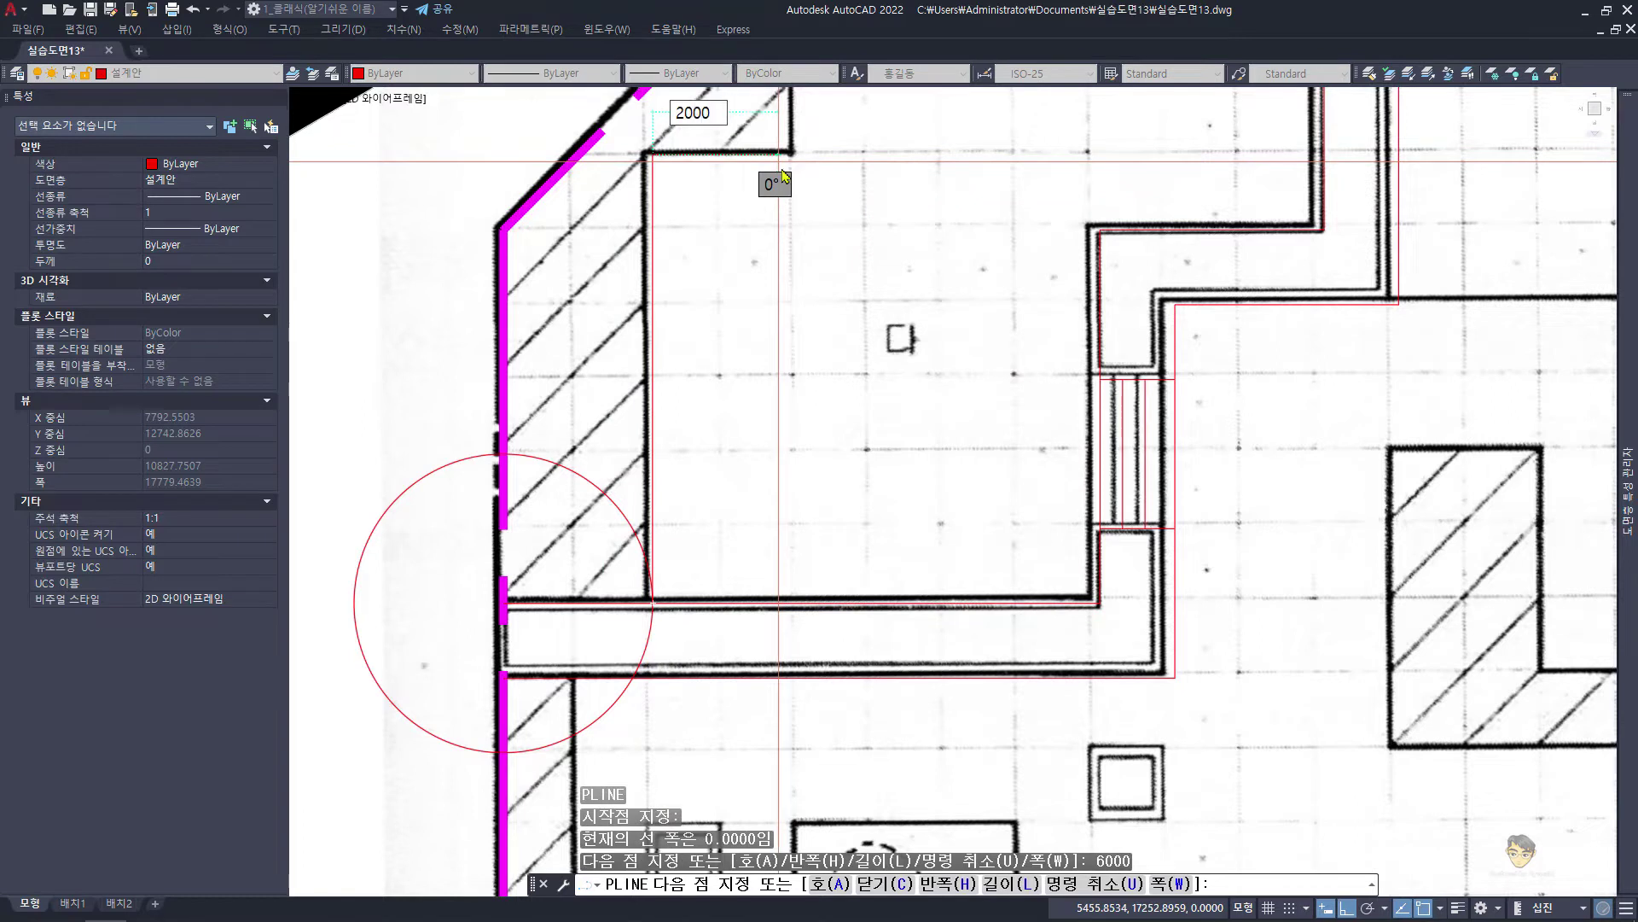
key("Return")
middle_click_drag(784, 178, 759, 437)
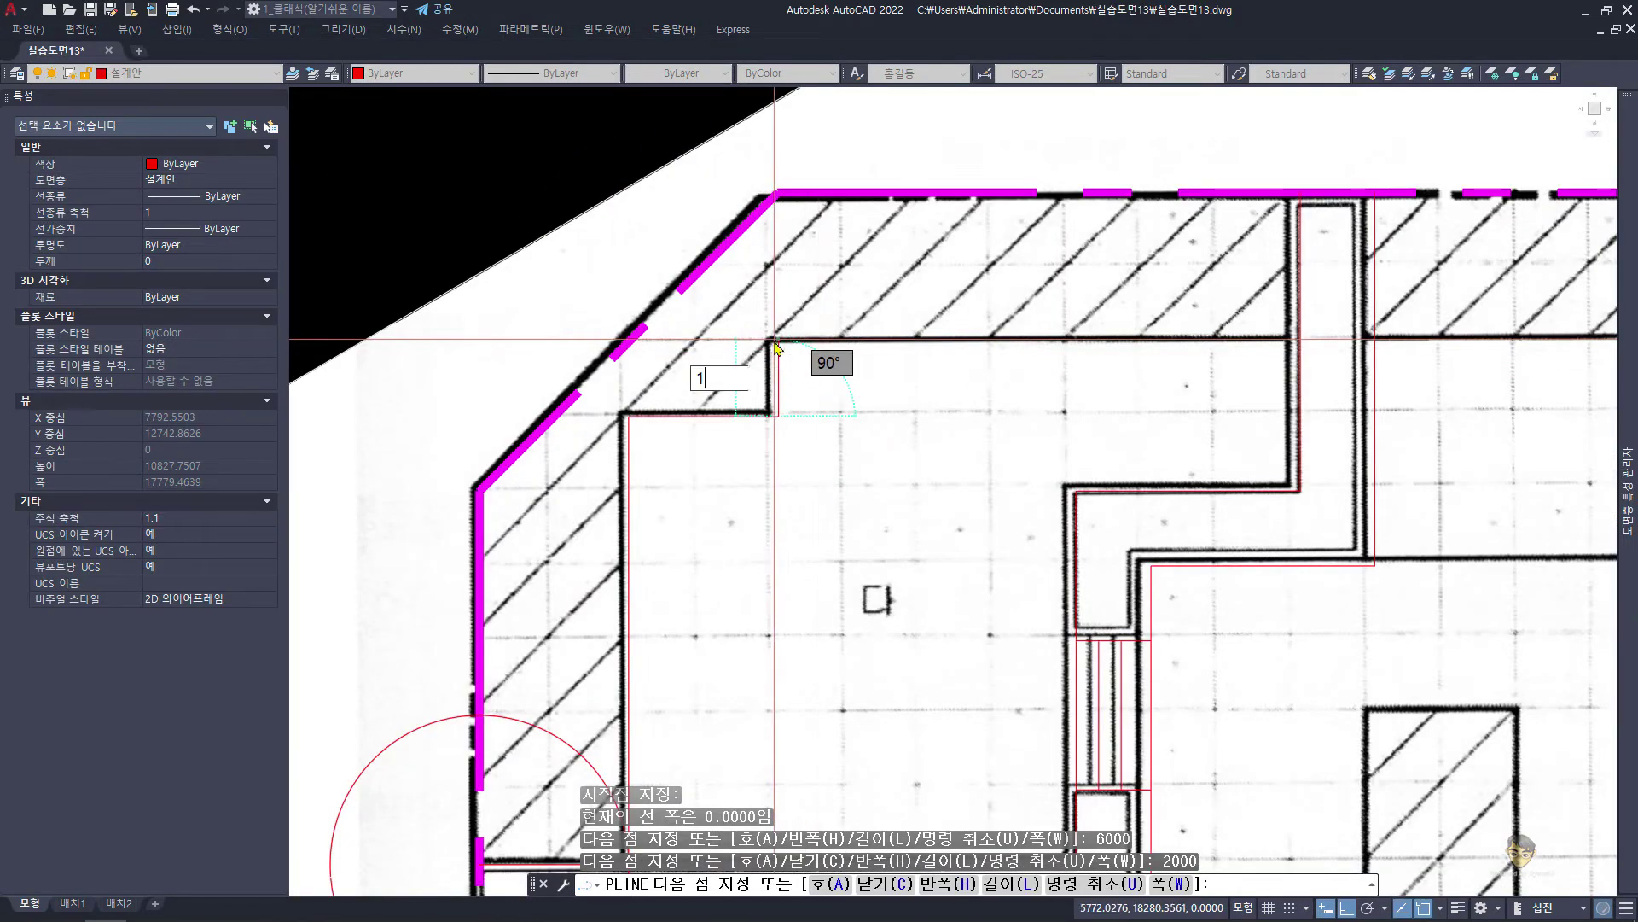
type("1000")
key("Return")
End the polyline perpendicular on the next wall and regenerate the drawing
right_click(1301, 342, "shift")
left_click(1348, 631)
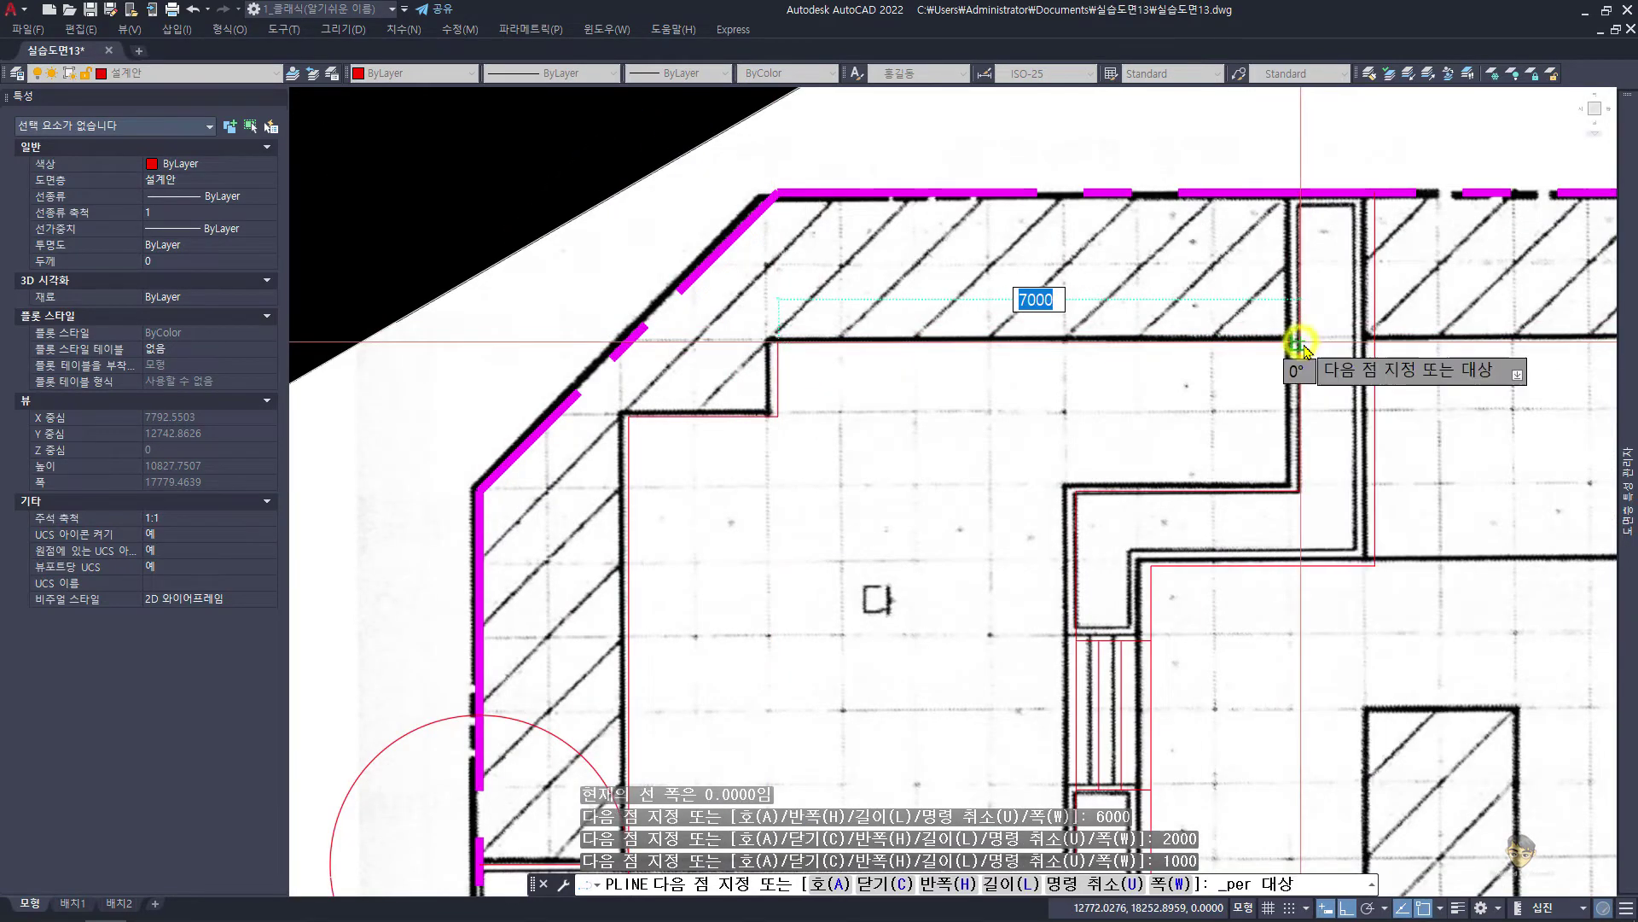
left_click(1303, 341)
key("Return")
scroll(1225, 683, "down", 3)
type("RE")
key("Return")
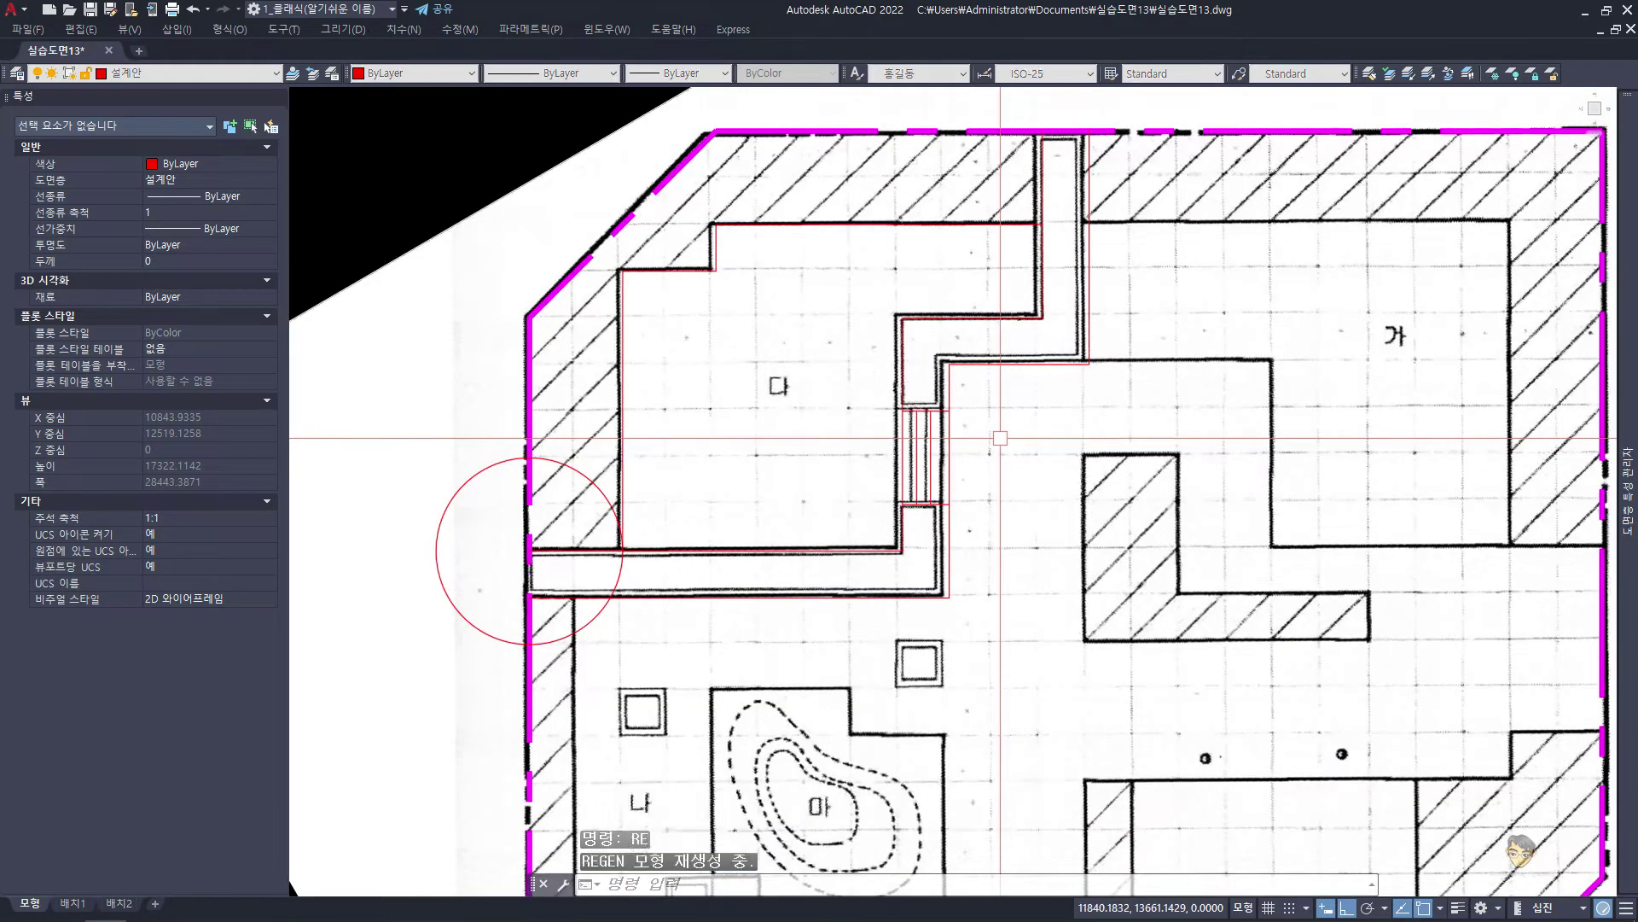
key("Escape")
key("Escape")
Draw a 2000-radius guide circle on the top wall
type("c")
key("Return")
left_click(1070, 578)
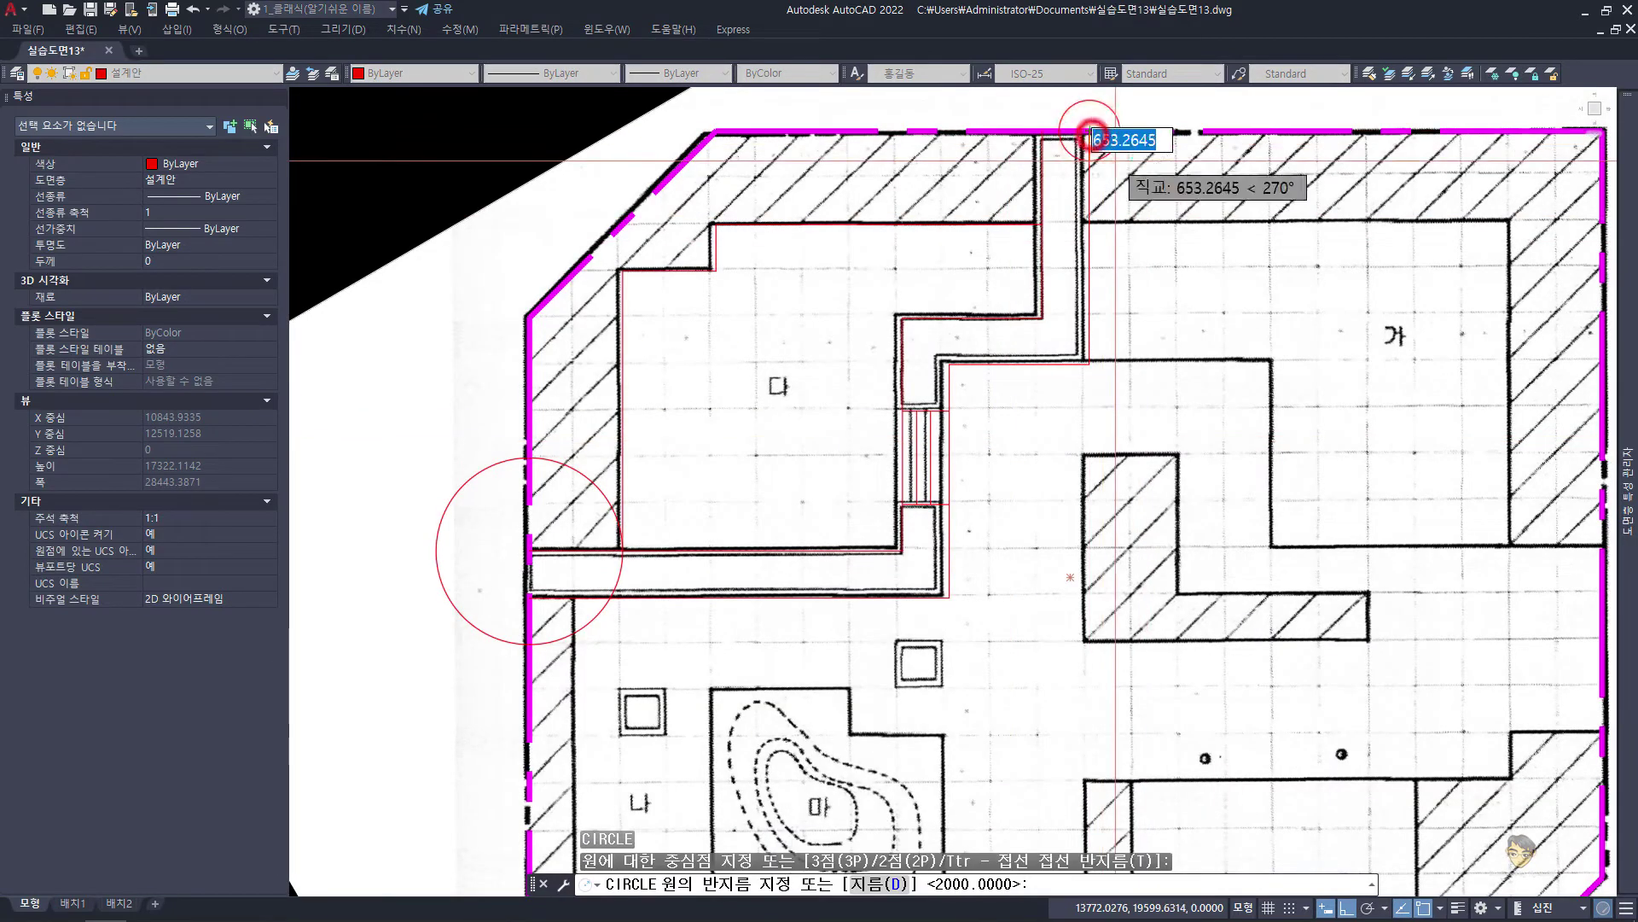
type("00")
key("Return")
Trace a polyline from the circle's edge 9000 right and 7000 down, then regenerate
type("pl")
key("Return")
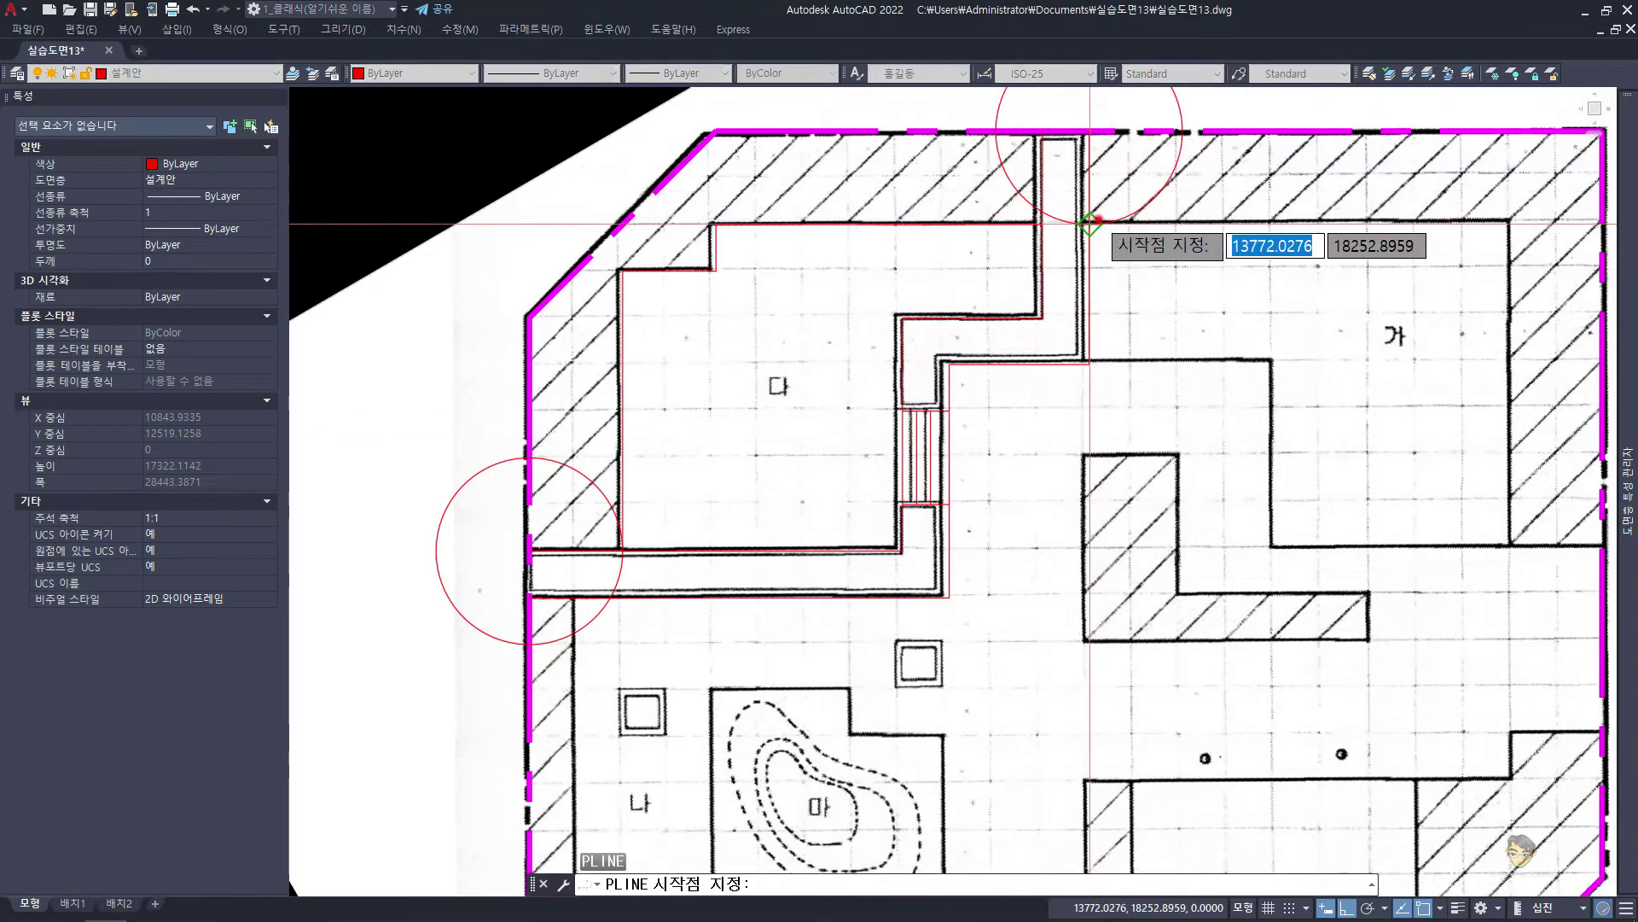
left_click(1086, 222)
middle_click_drag(1374, 281, 1049, 330)
type("9")
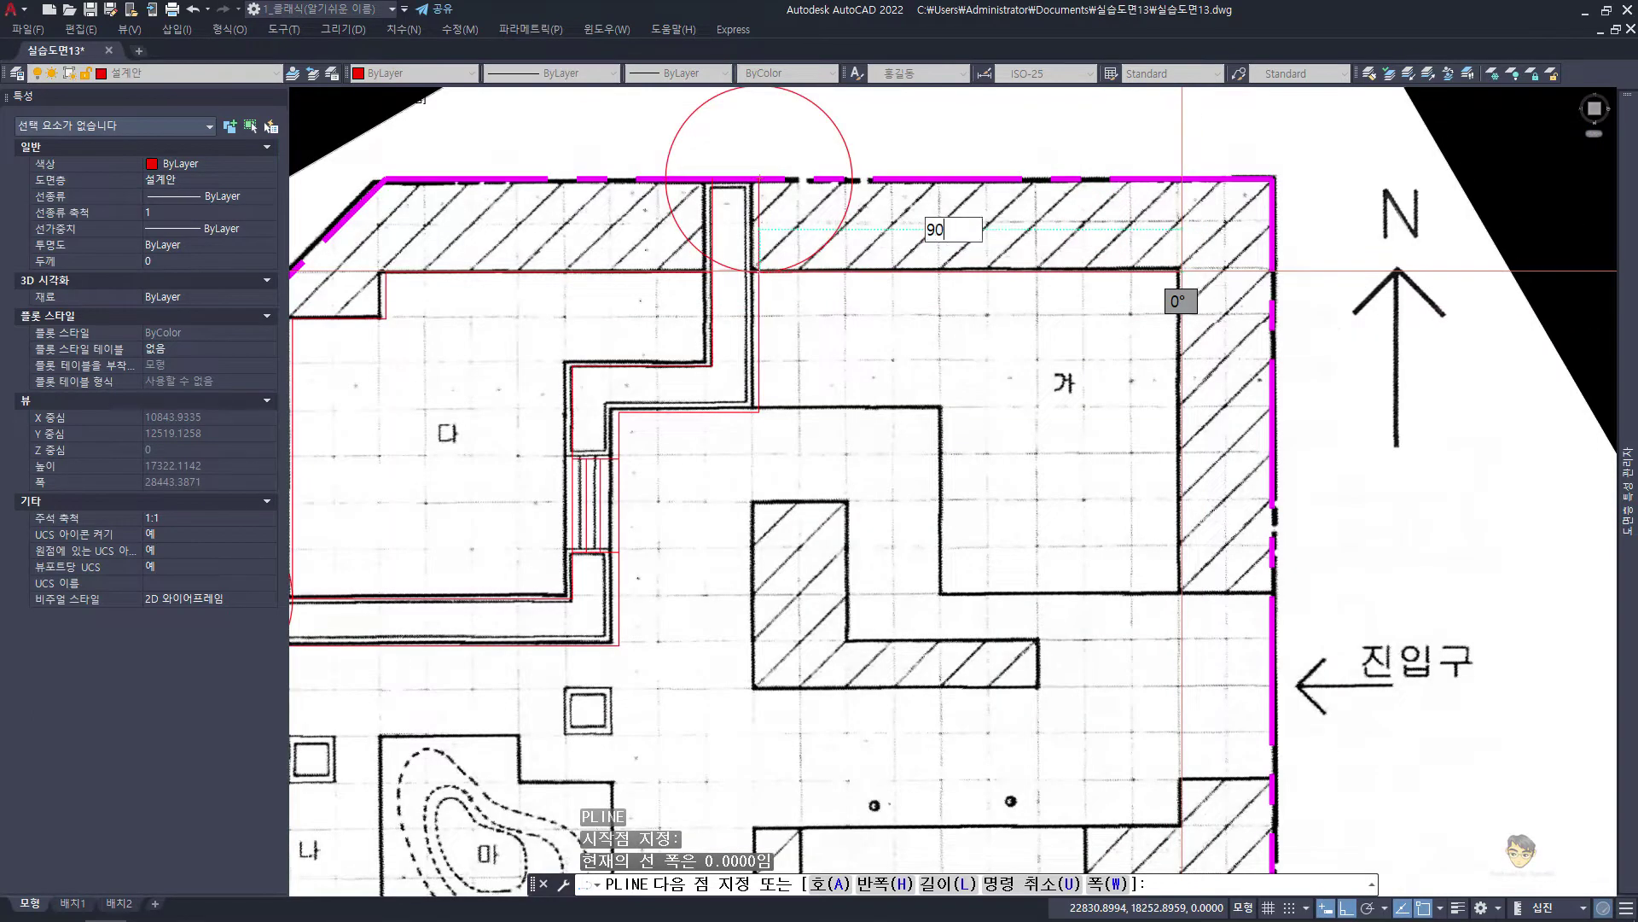
type("00")
key("Return")
type("70")
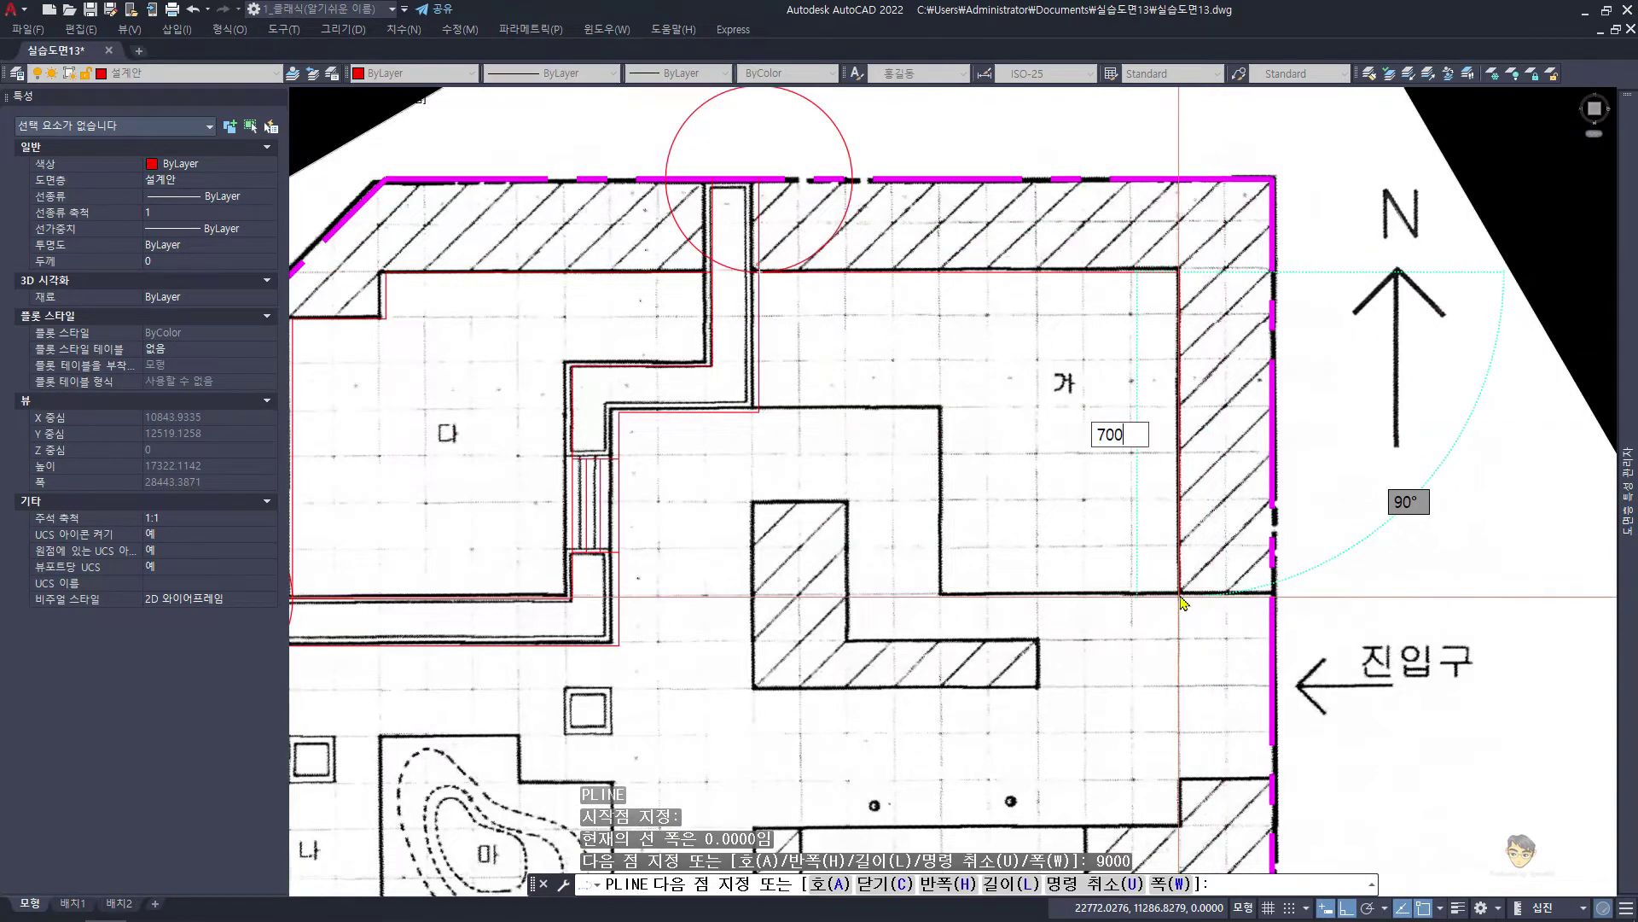
type("0")
key("Return")
key("Escape")
type("RE")
key("Return")
key("Escape")
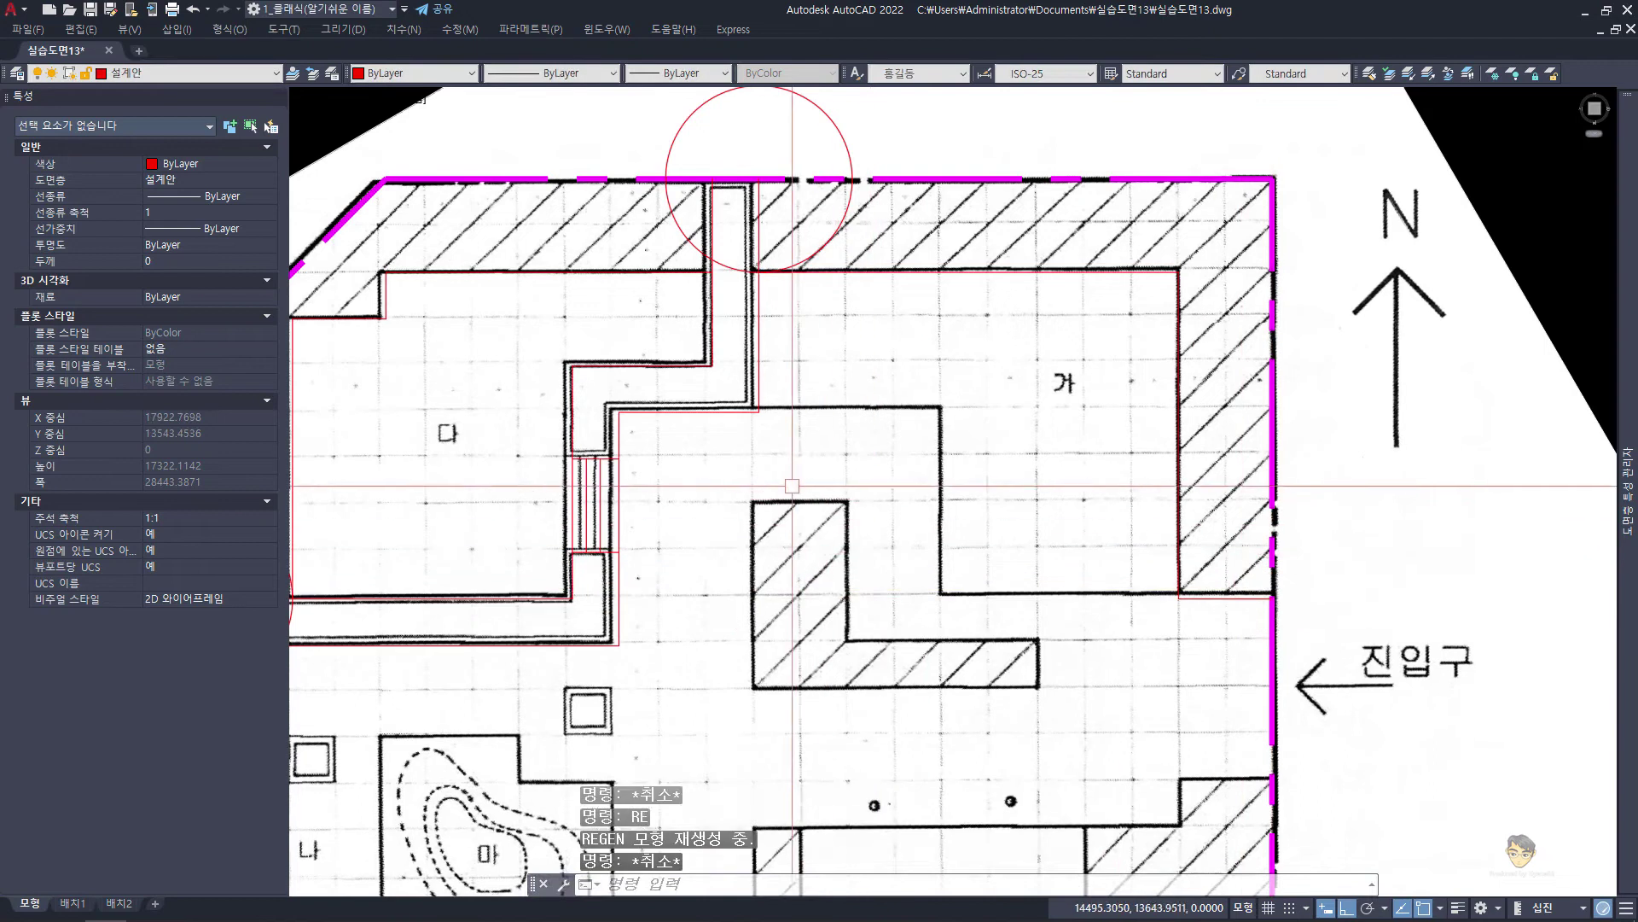
Trace a polyline from room 가's corner with two 4000 segments to the wall corner
type("pl")
key("Return")
scroll(762, 410, "up", 2)
left_click(756, 407)
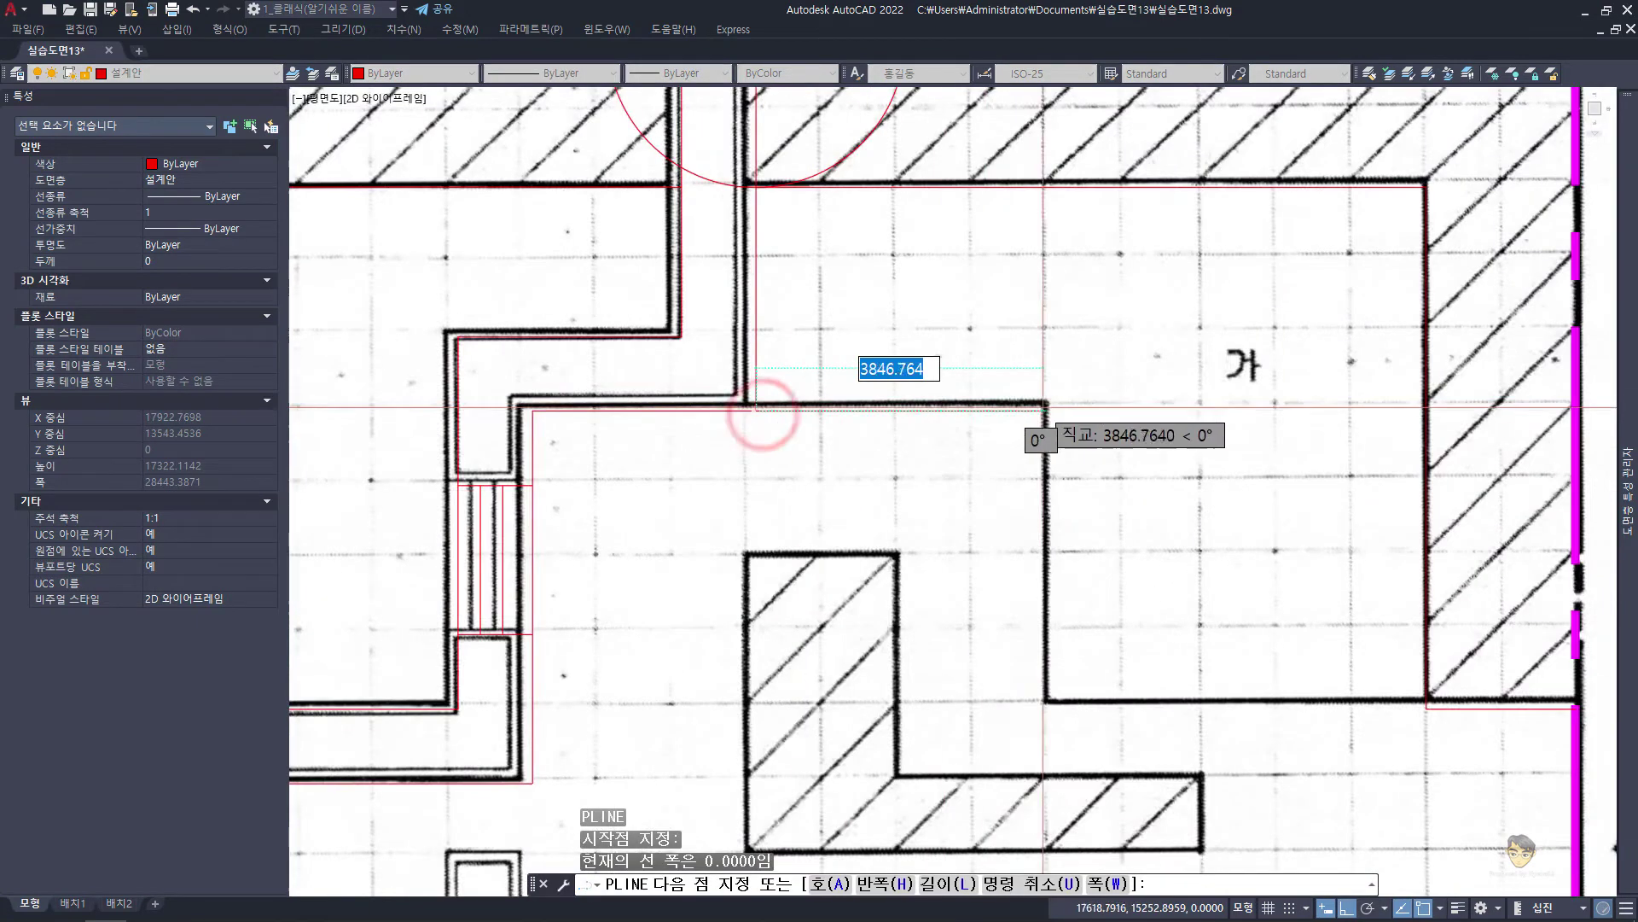
type("00")
key("Return")
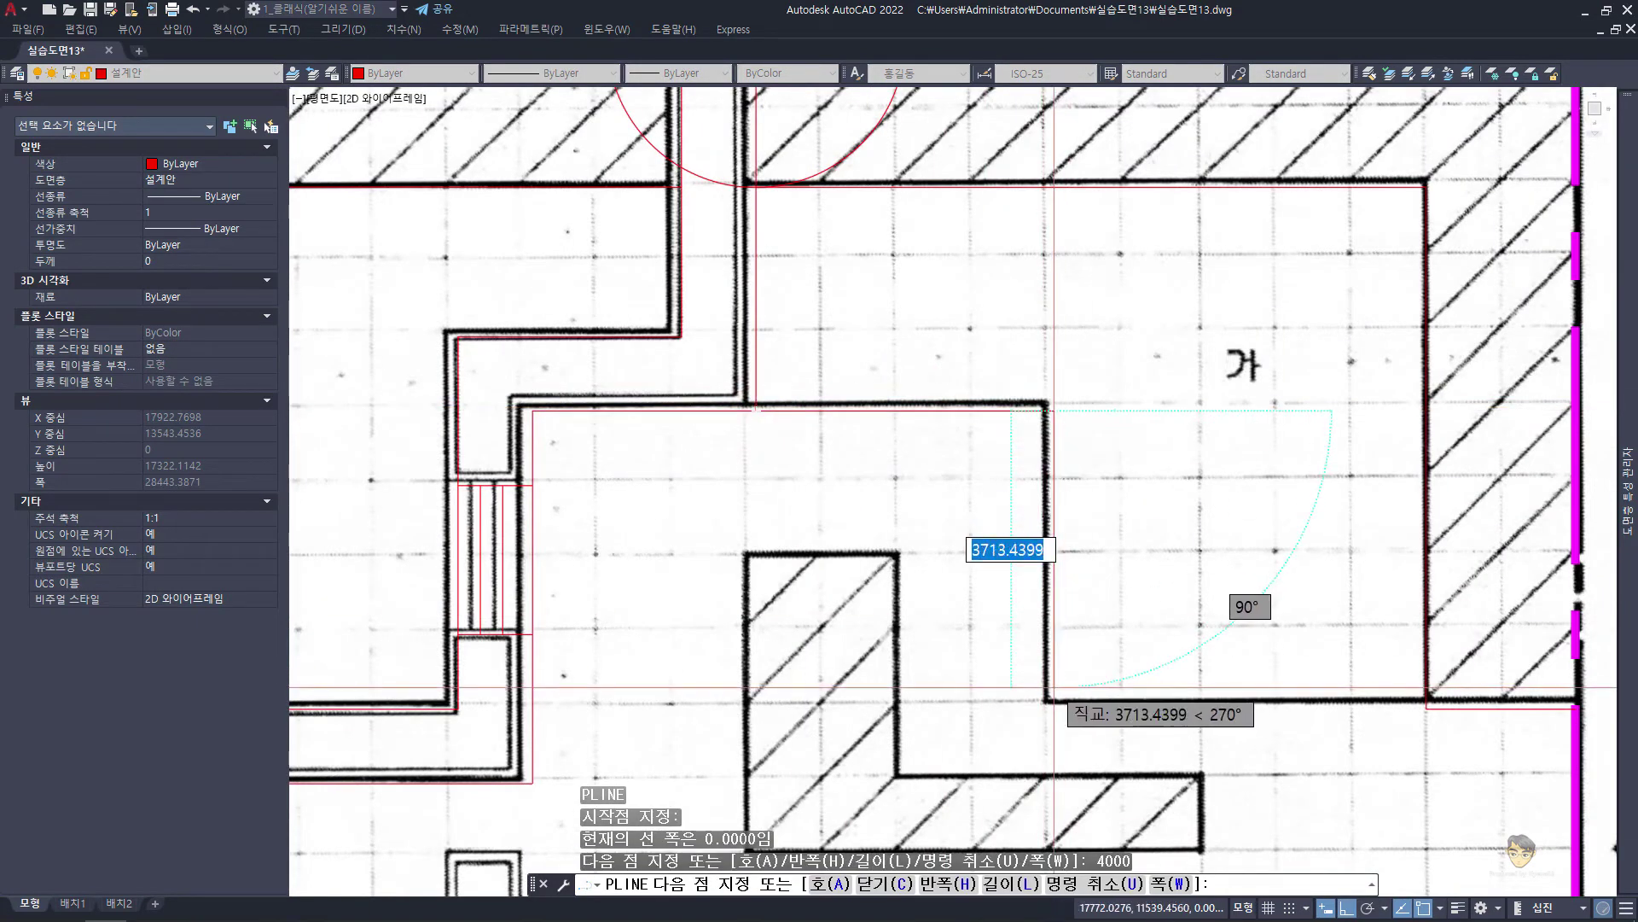
key("Return")
left_click(1426, 702)
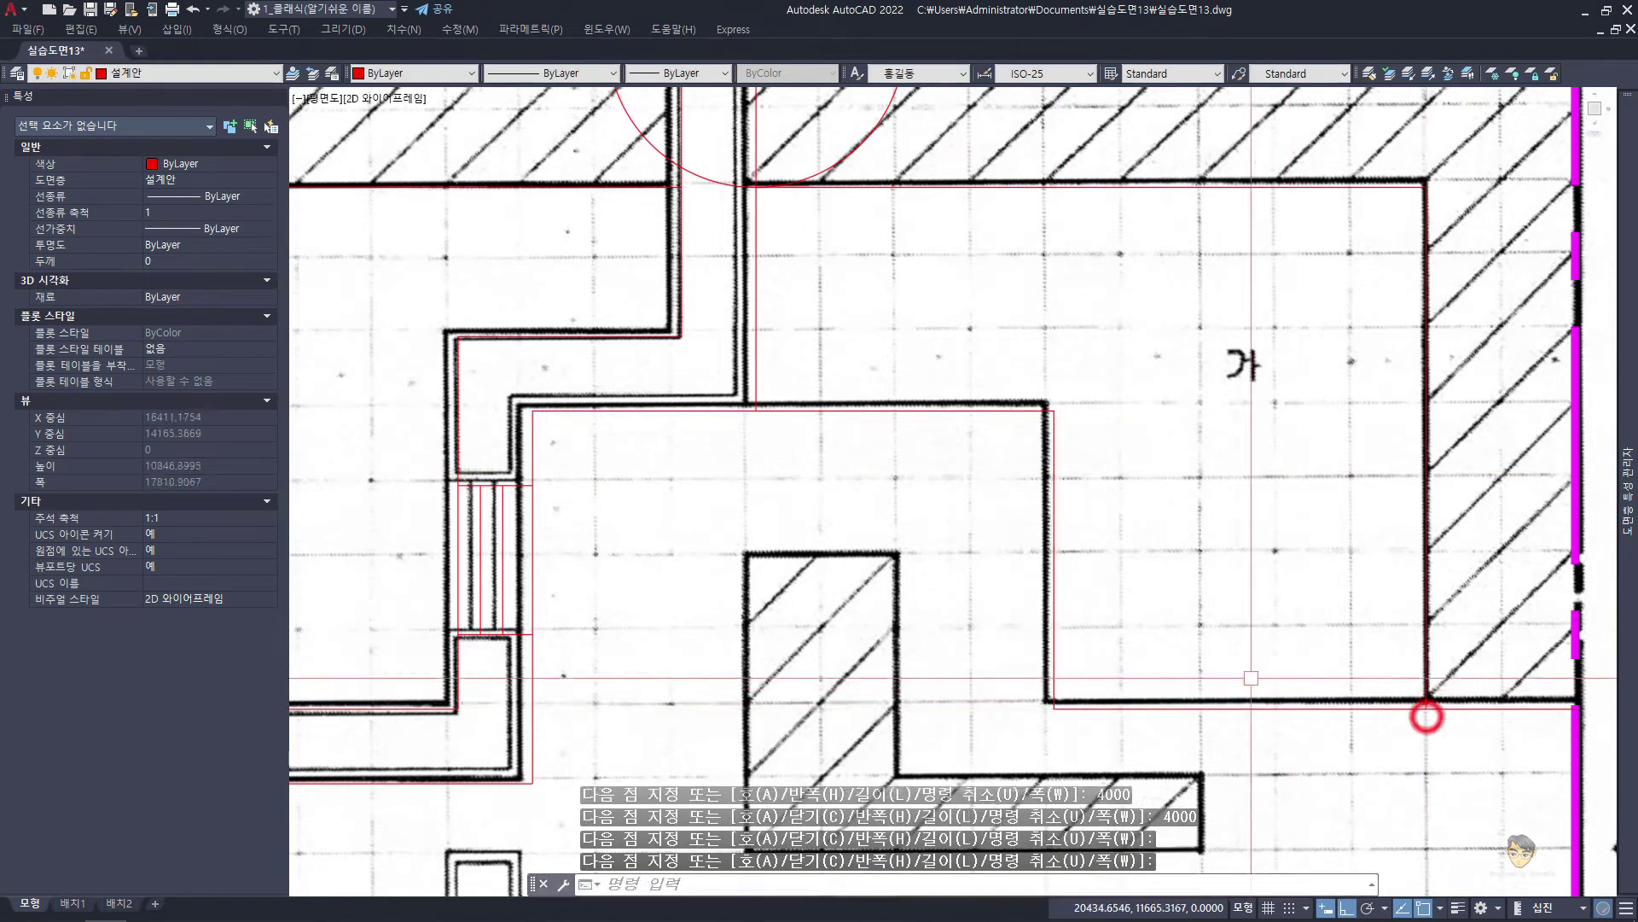
key("Escape")
key("Escape")
Erase the unwanted leftover object from the drawing
scroll(1254, 592, "down", 5)
scroll(1052, 242, "up", 3)
left_click(1052, 241)
type("e")
key("Return")
scroll(845, 487, "down", 1)
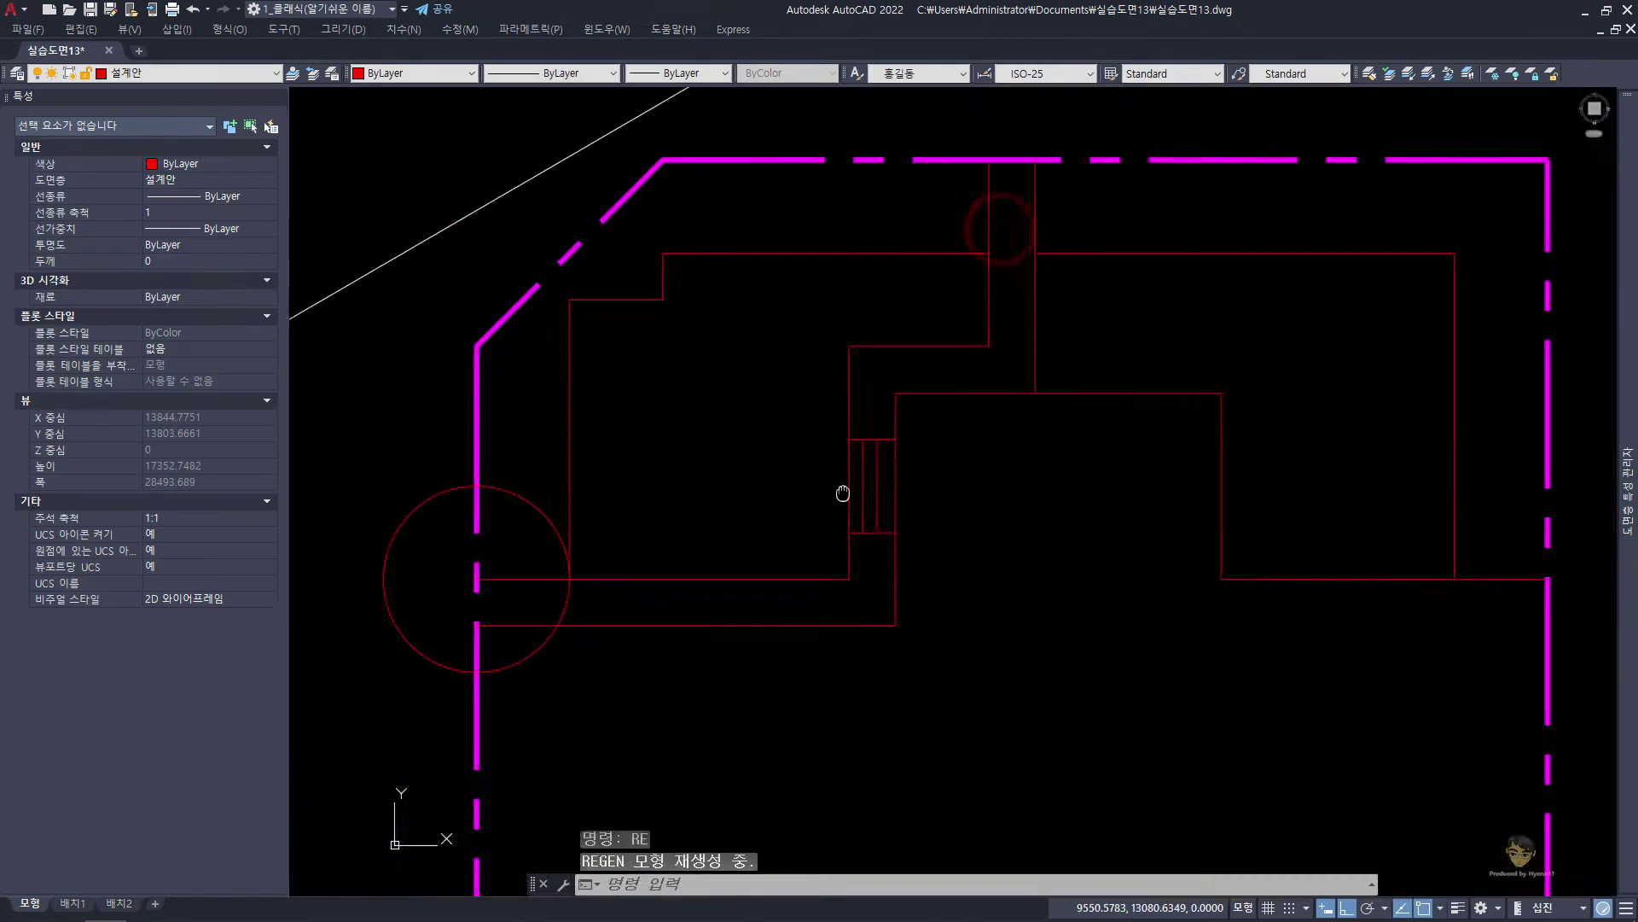
scroll(601, 519, "up", 1)
key("Escape")
key("Escape")
key("Escape")
type("b")
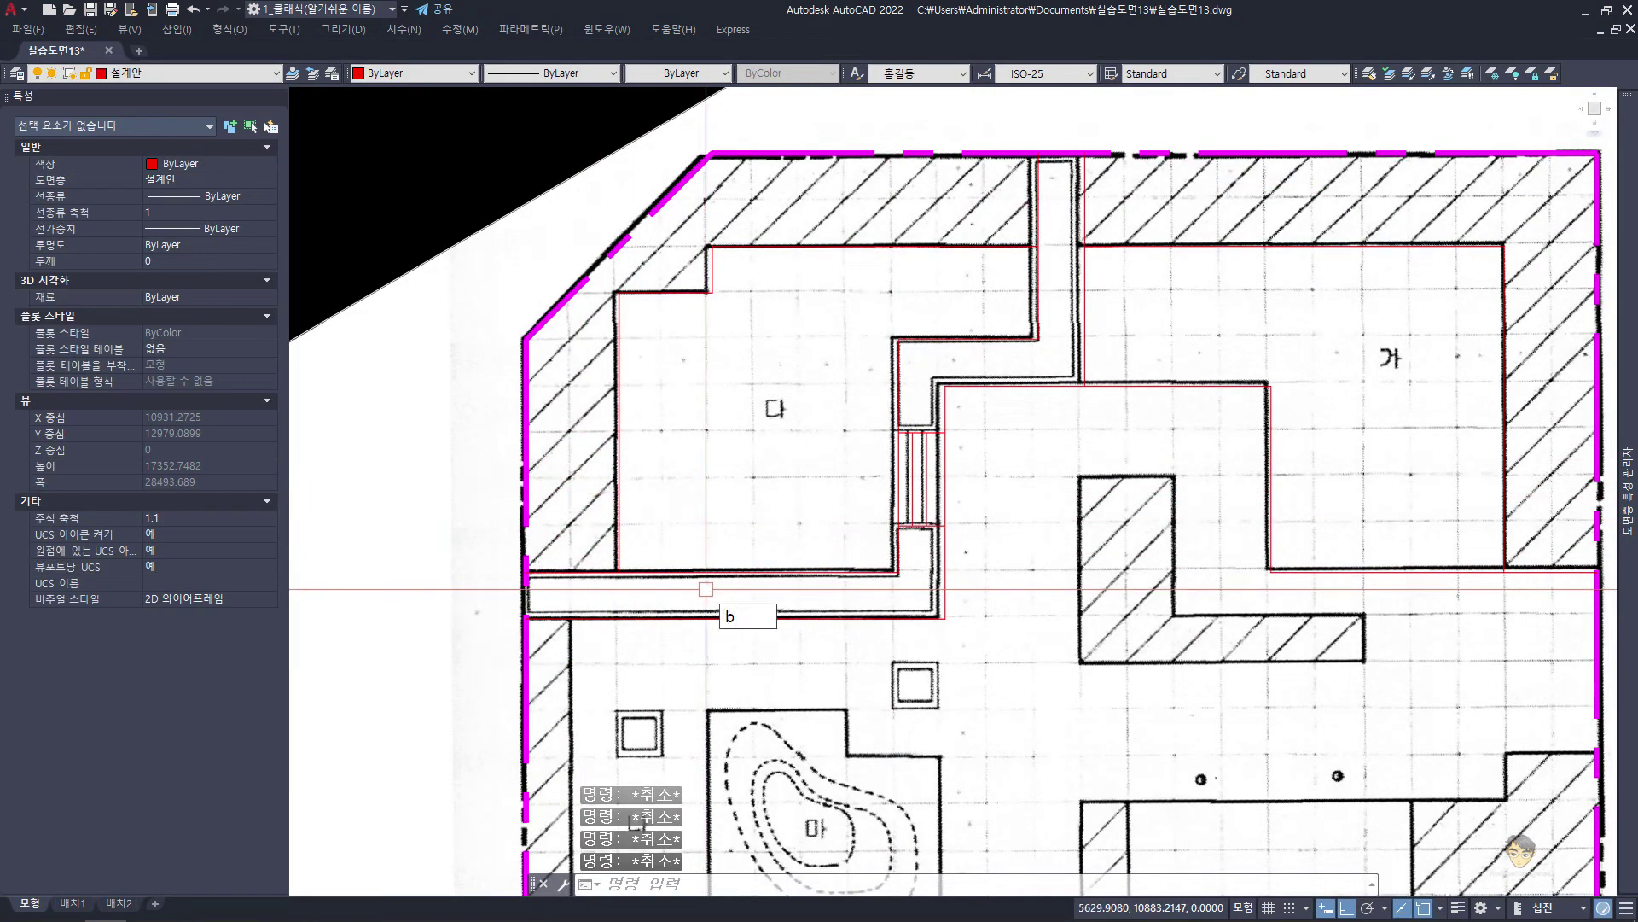
Create a closed boundary polyline by picking a point inside the corridor below room 다
type("o")
key("Return")
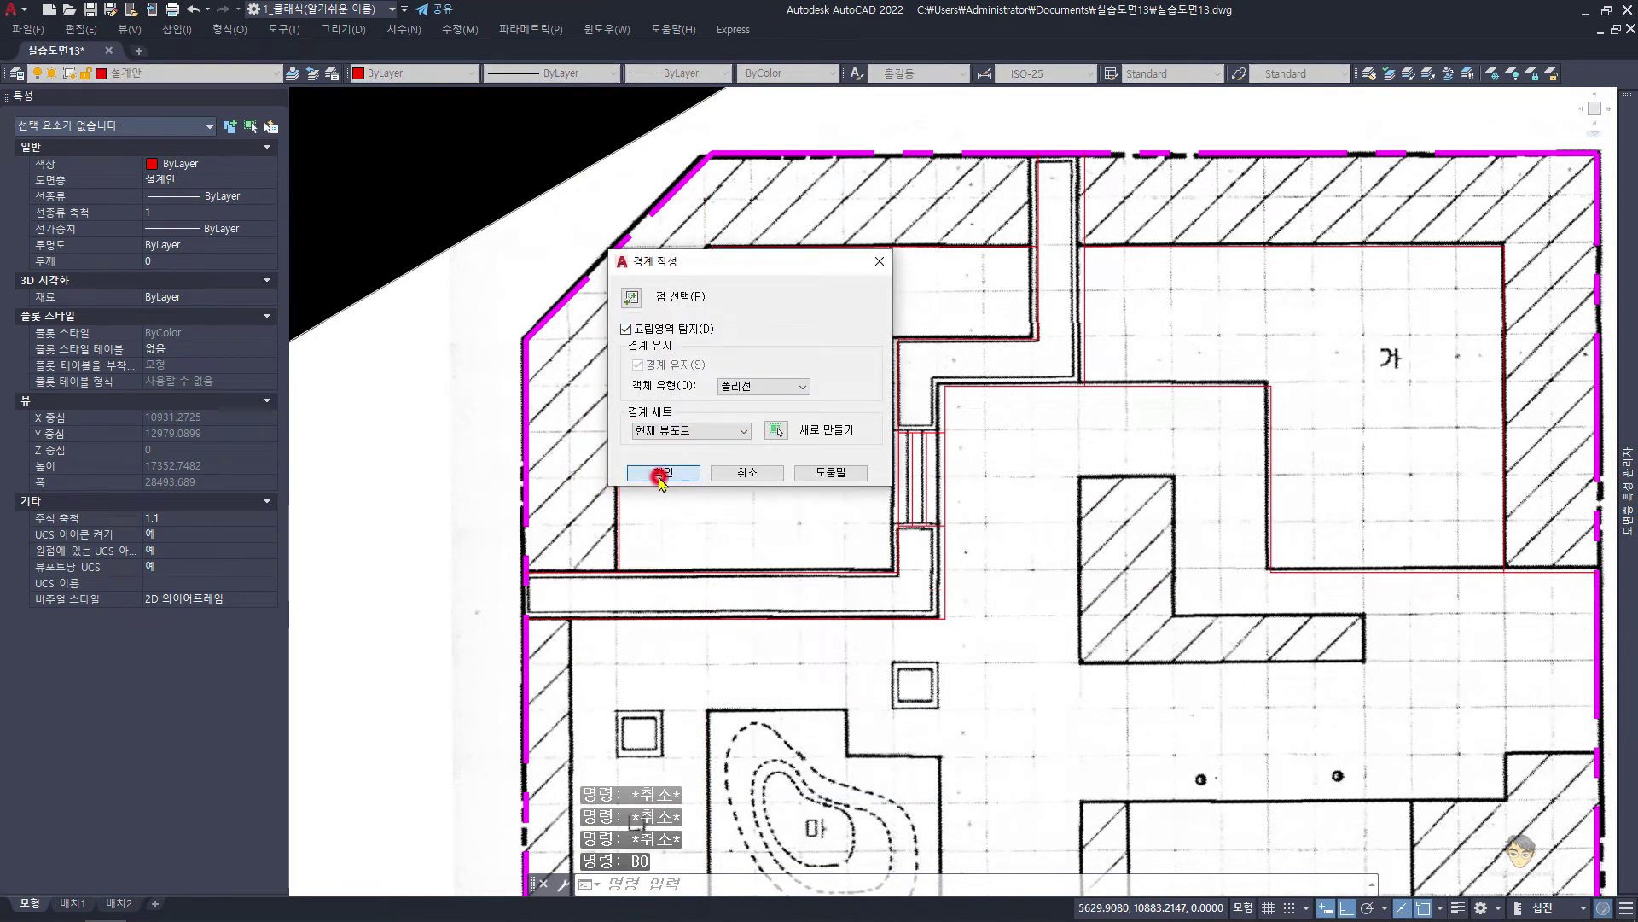
left_click(661, 476)
left_click(688, 587)
key("Return")
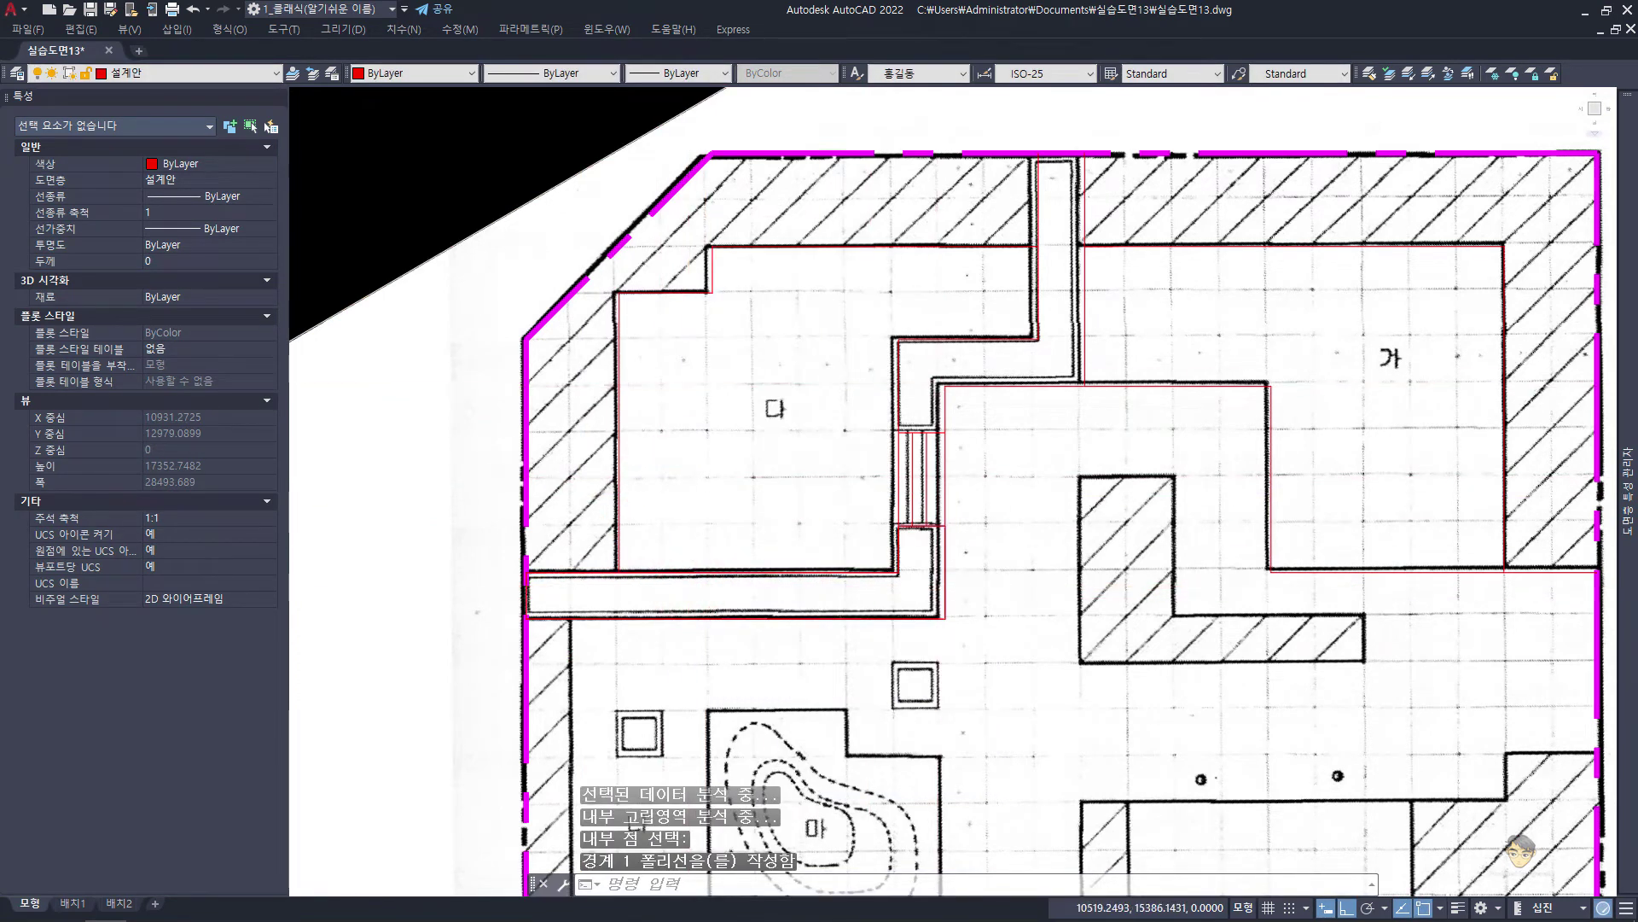
key("Return")
left_click(923, 359)
key("Escape")
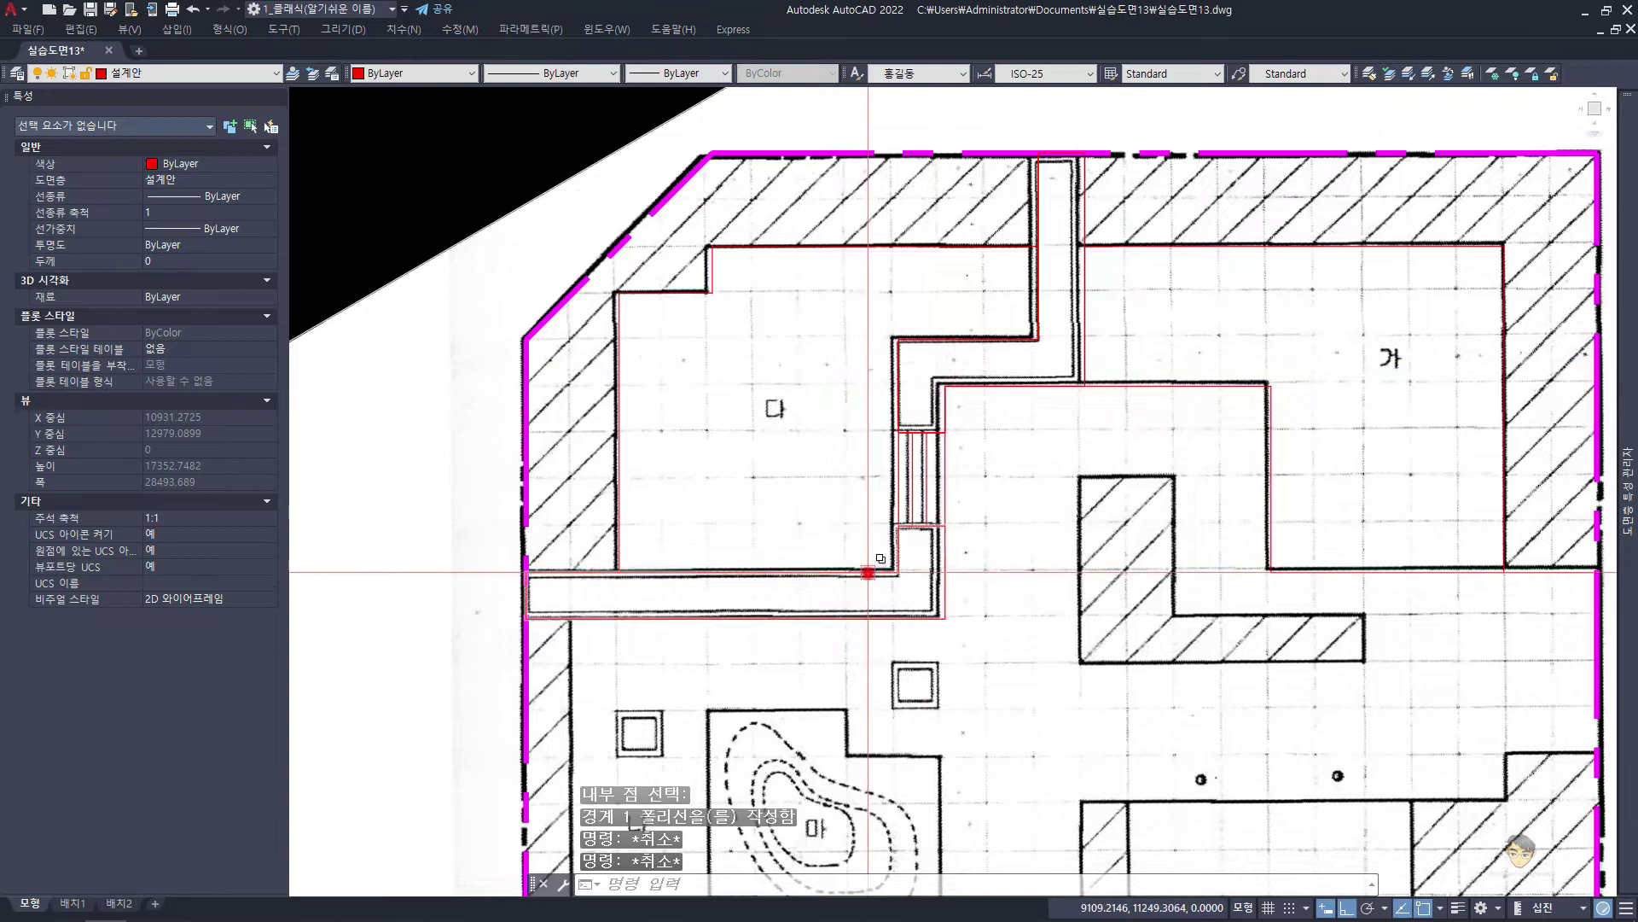
Select the new corridor boundary polyline among the overlapping lines and close the help window
left_click(868, 571)
left_click(964, 634)
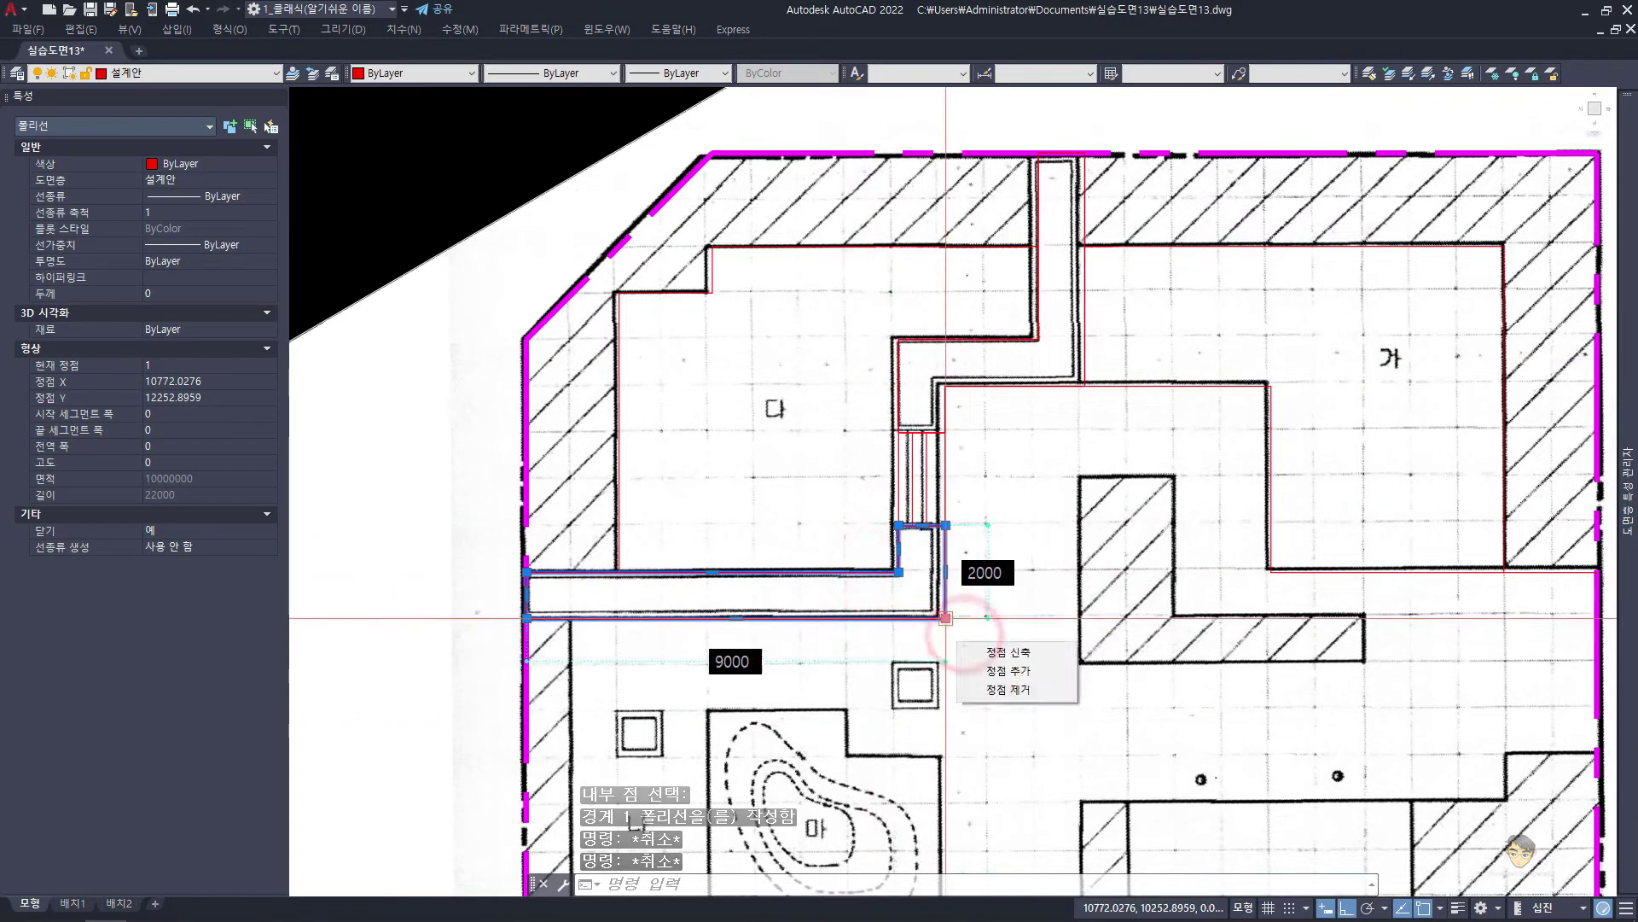
type("190")
left_click(1004, 676)
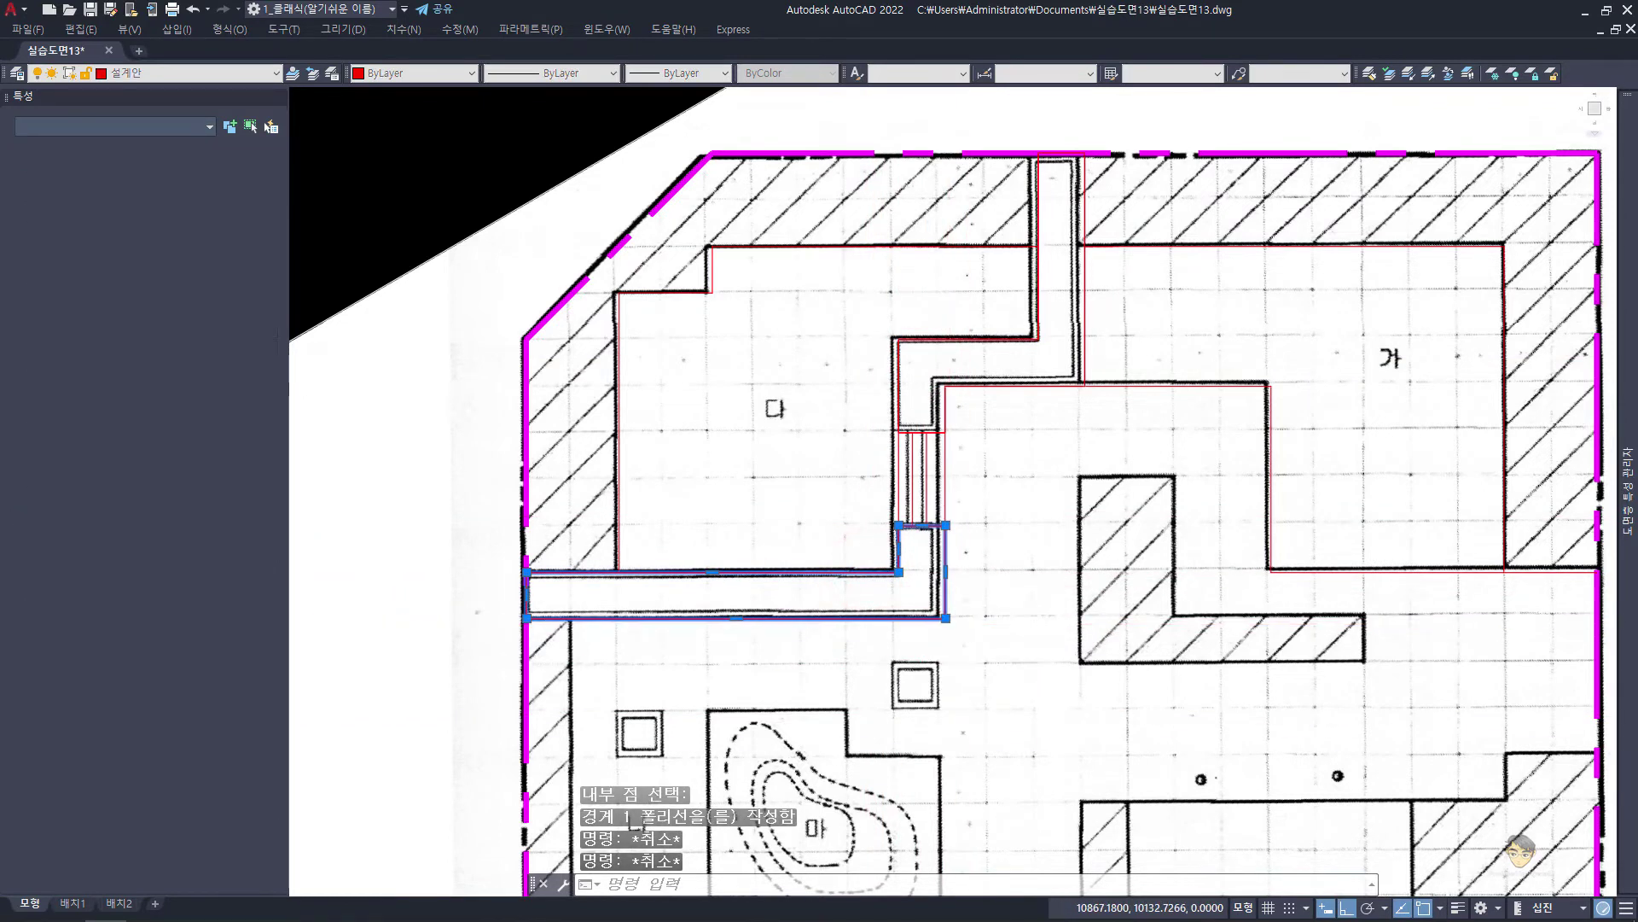
left_click(1408, 128)
Offset the corridor boundary outline 190 toward the inside of the corridor
scroll(887, 560, "up", 5)
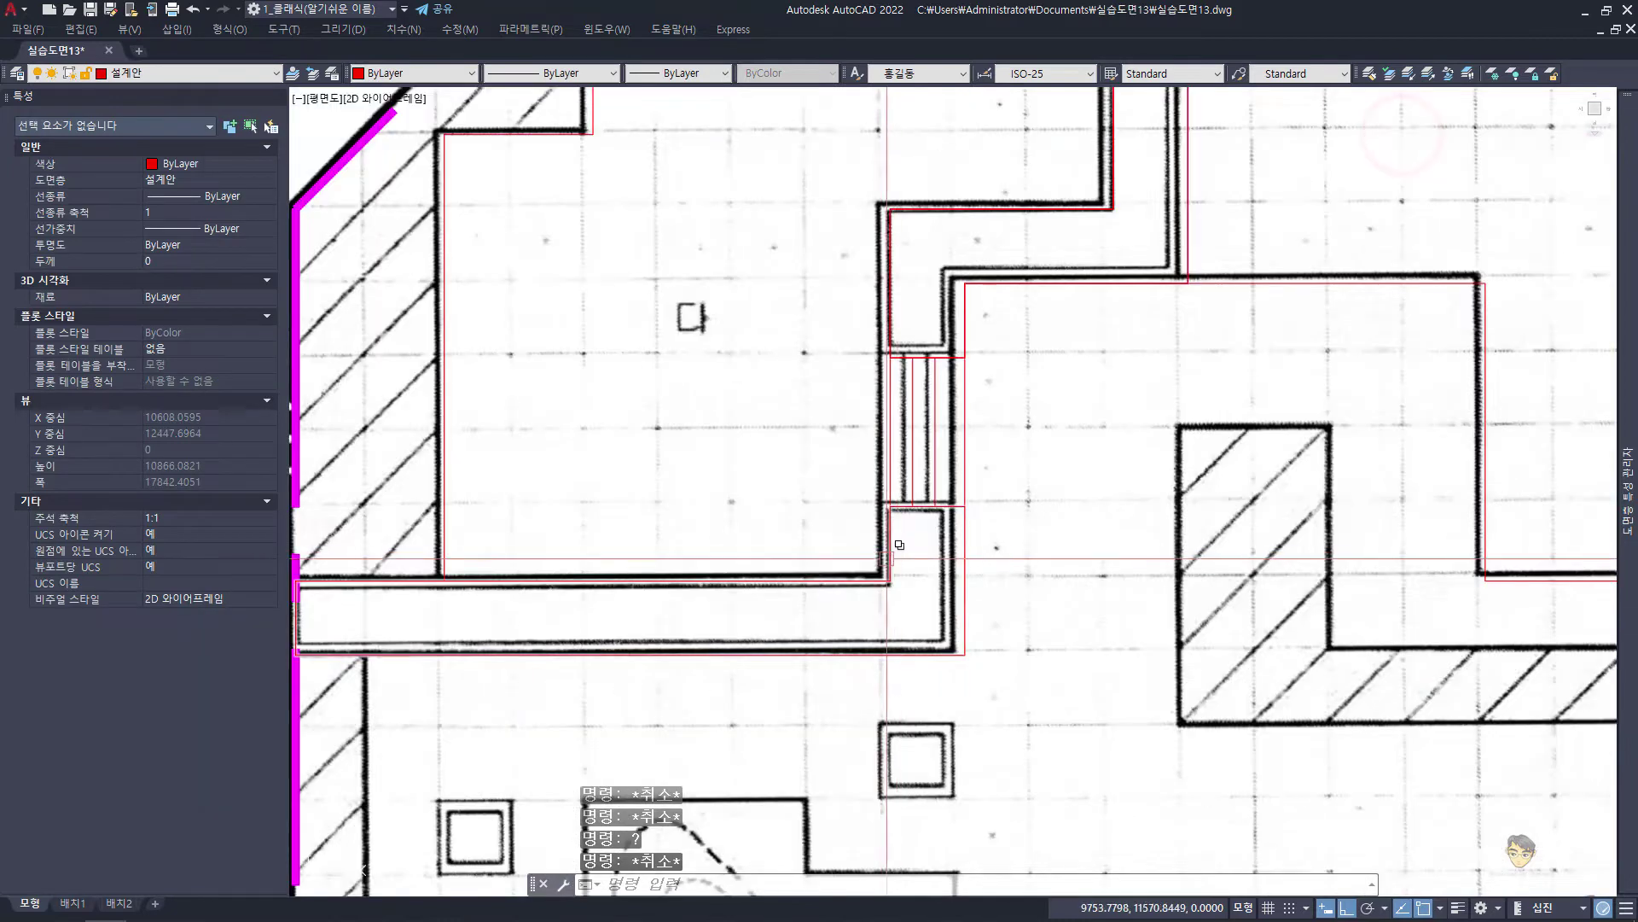
left_click(886, 560)
left_click(981, 622)
type("o")
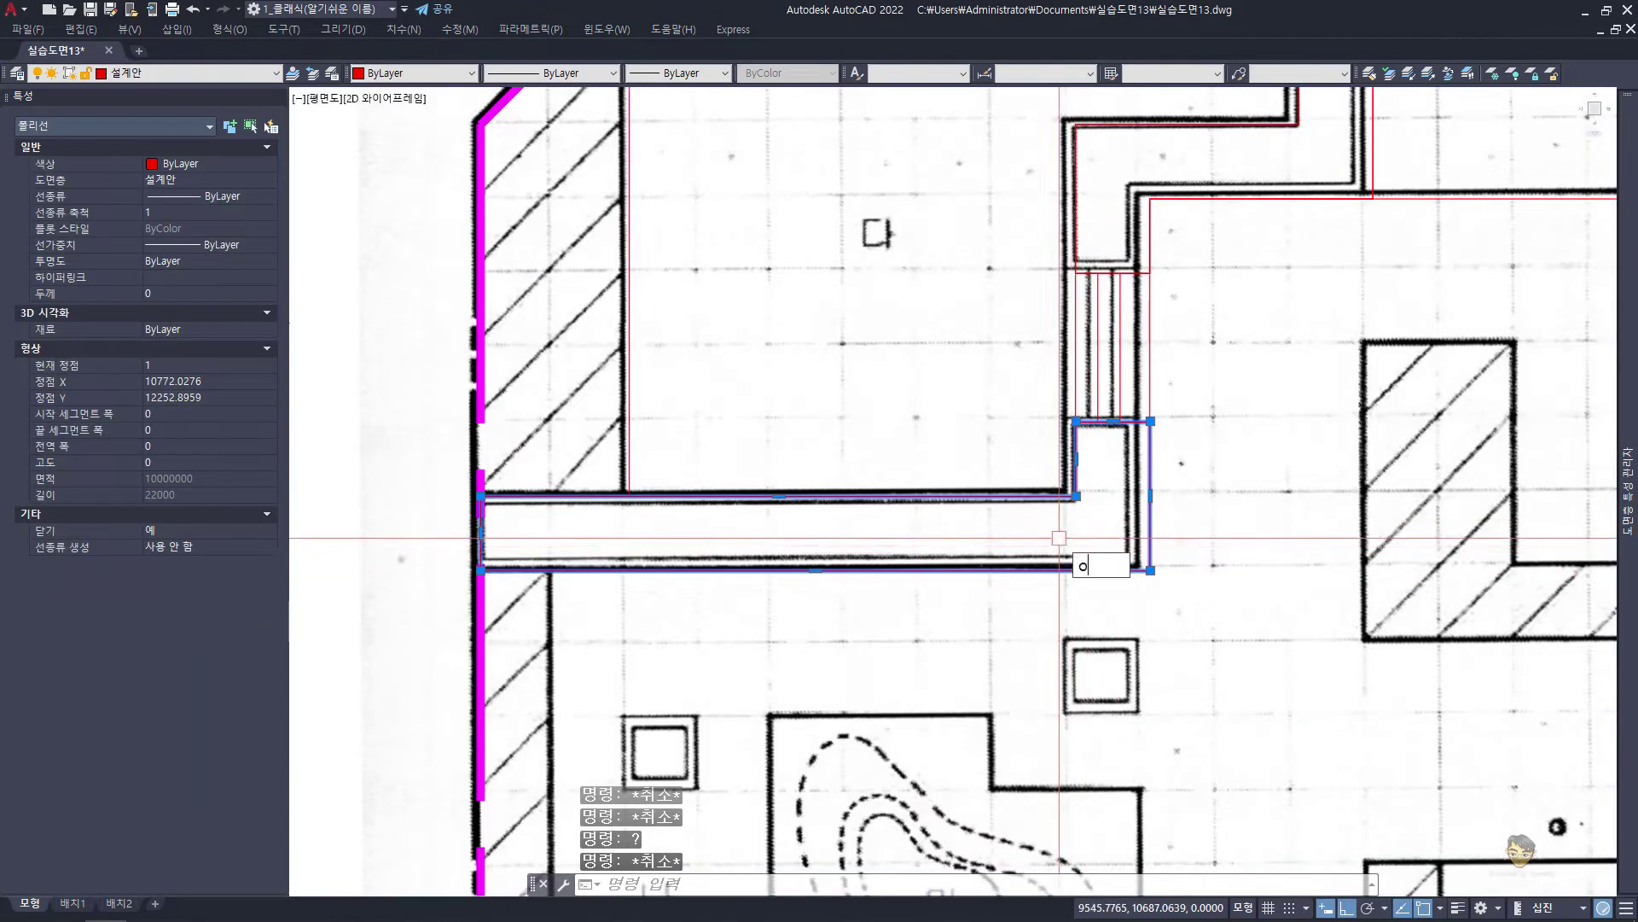
key("Return")
type("0")
key("Return")
left_click(1062, 565)
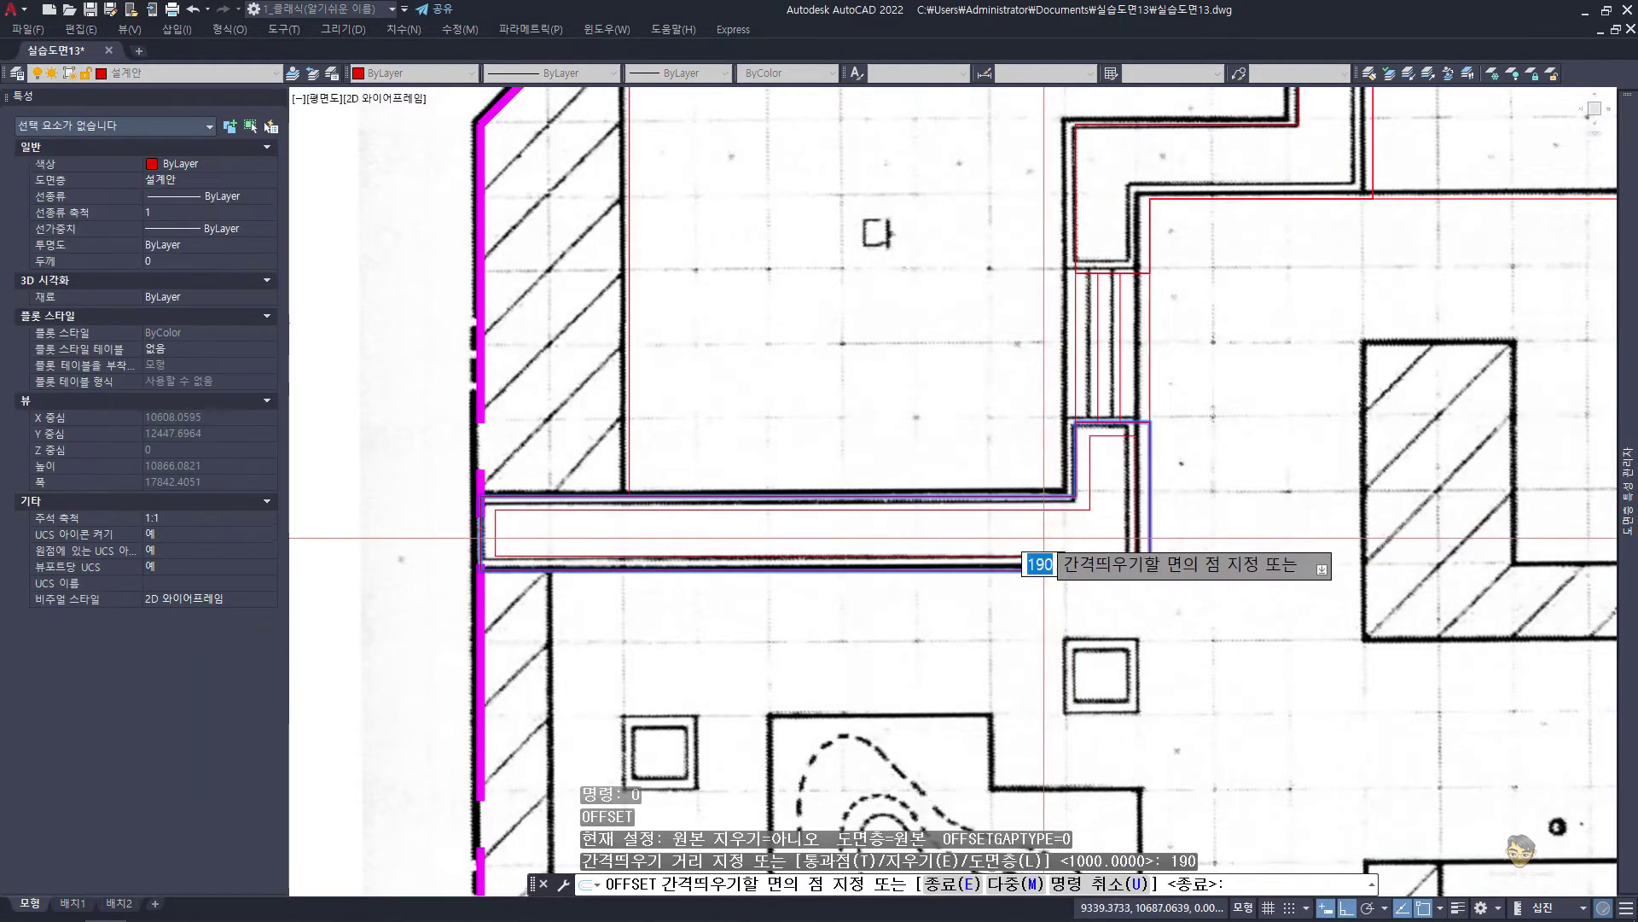
left_click(1042, 536)
key("Escape")
Offset both vertical passage wall polylines 190 inward, then zoom out to the whole site
mouse_move(1069, 594)
middle_mouse_down()
mouse_move(962, 587)
mouse_move(944, 512)
middle_mouse_up()
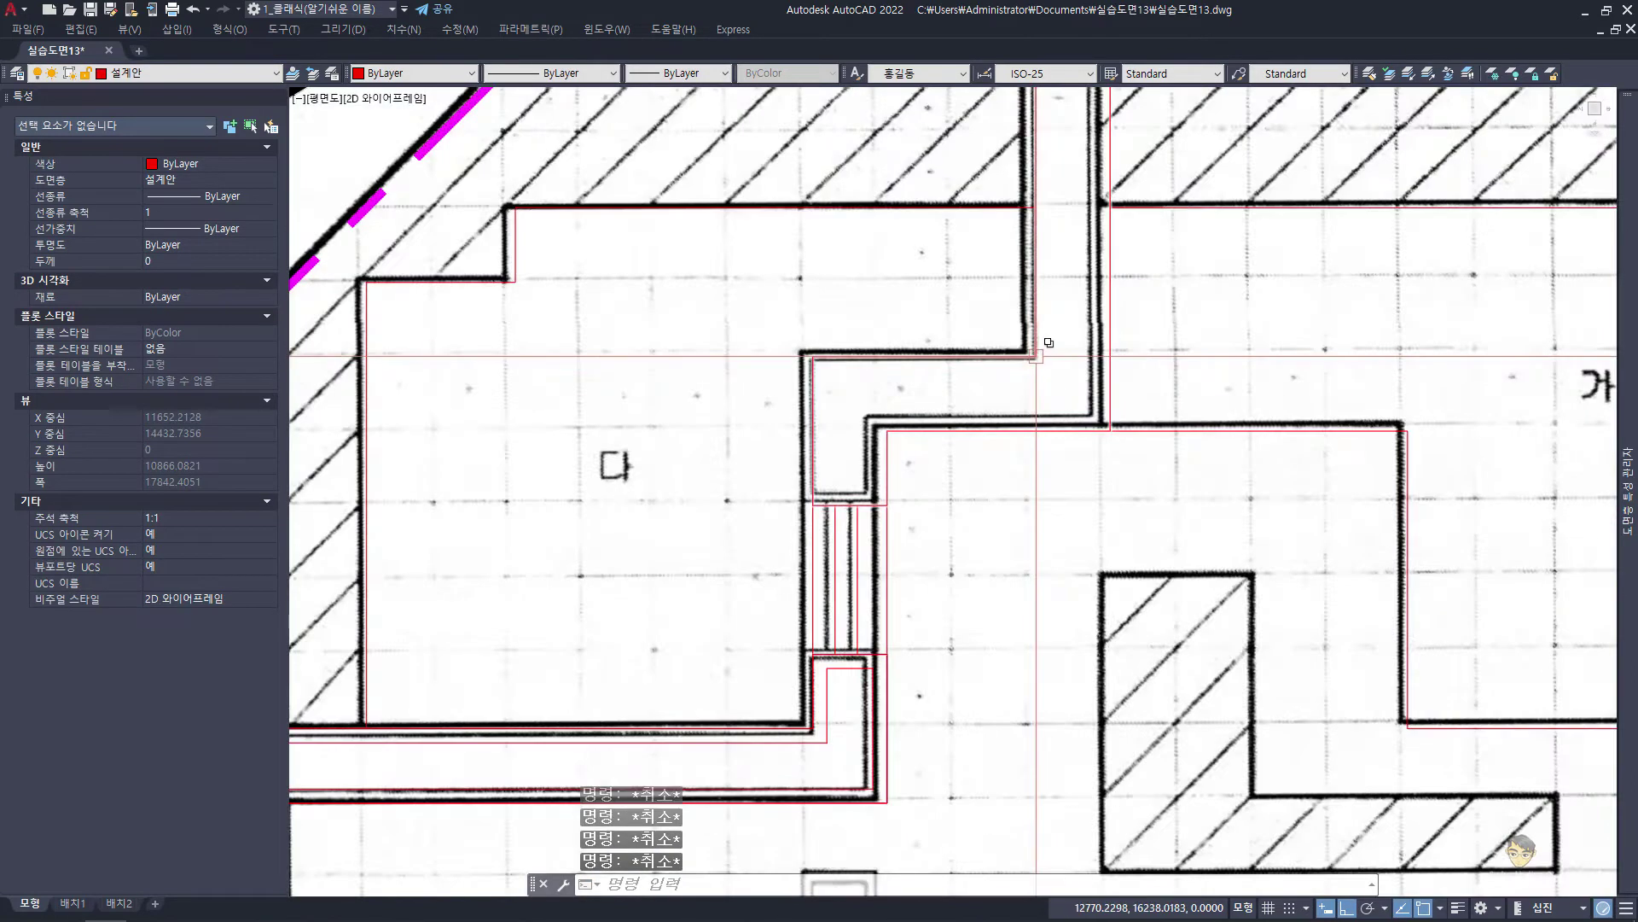
left_click(1035, 350)
left_click(1105, 431)
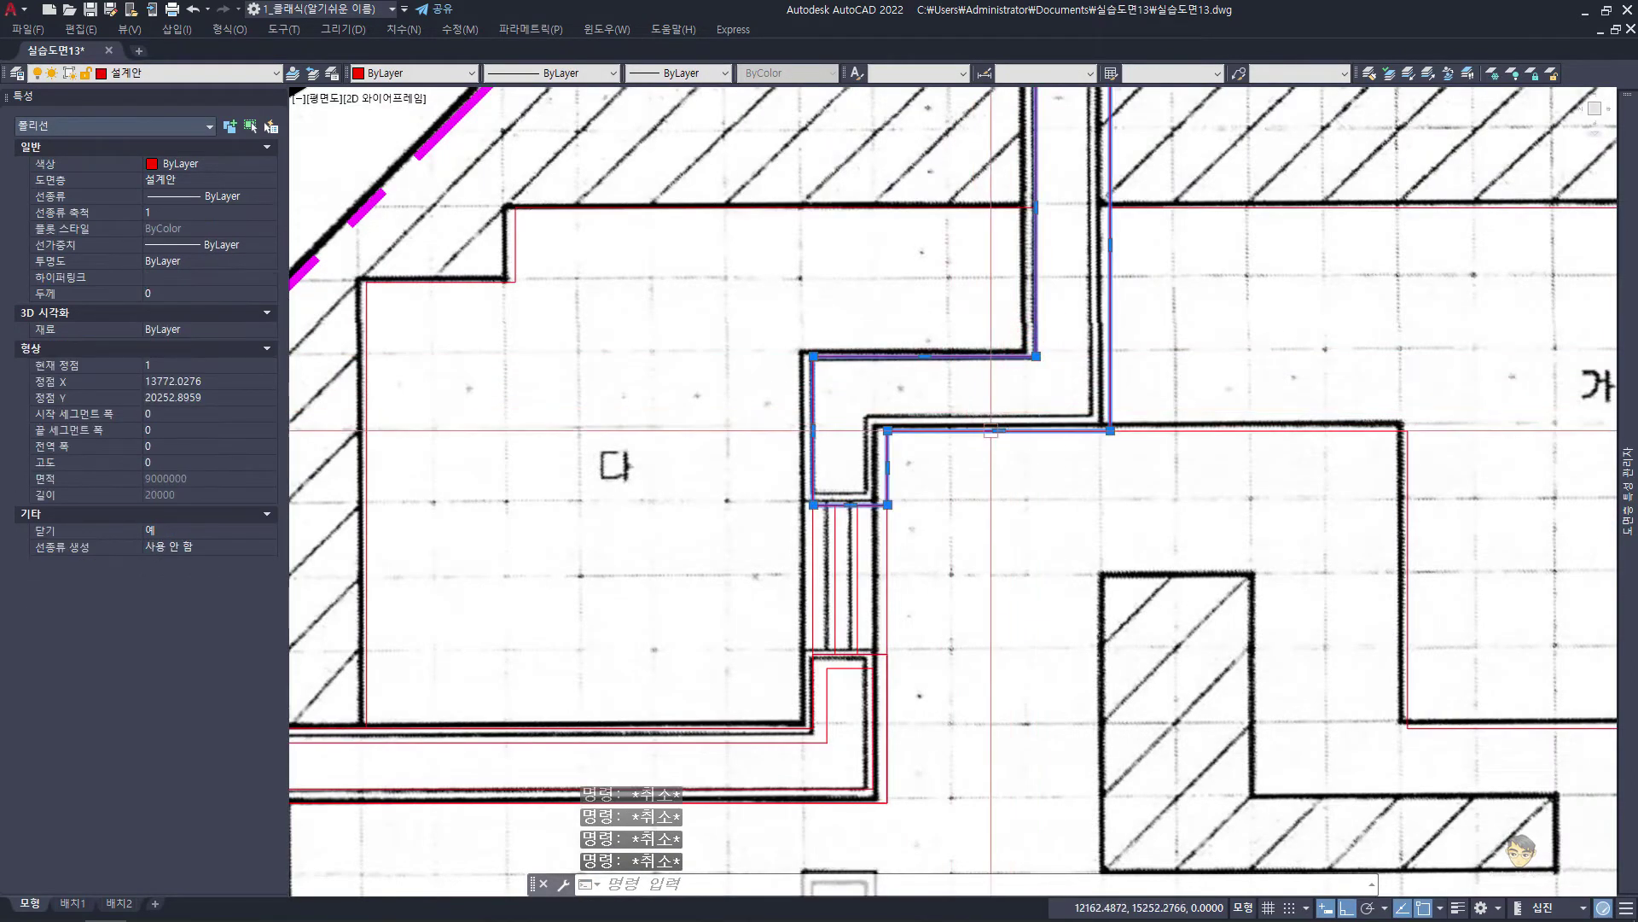
type("o")
key("Return")
key("Return")
left_click(1006, 376)
key("Escape")
scroll(925, 538, "down", 2)
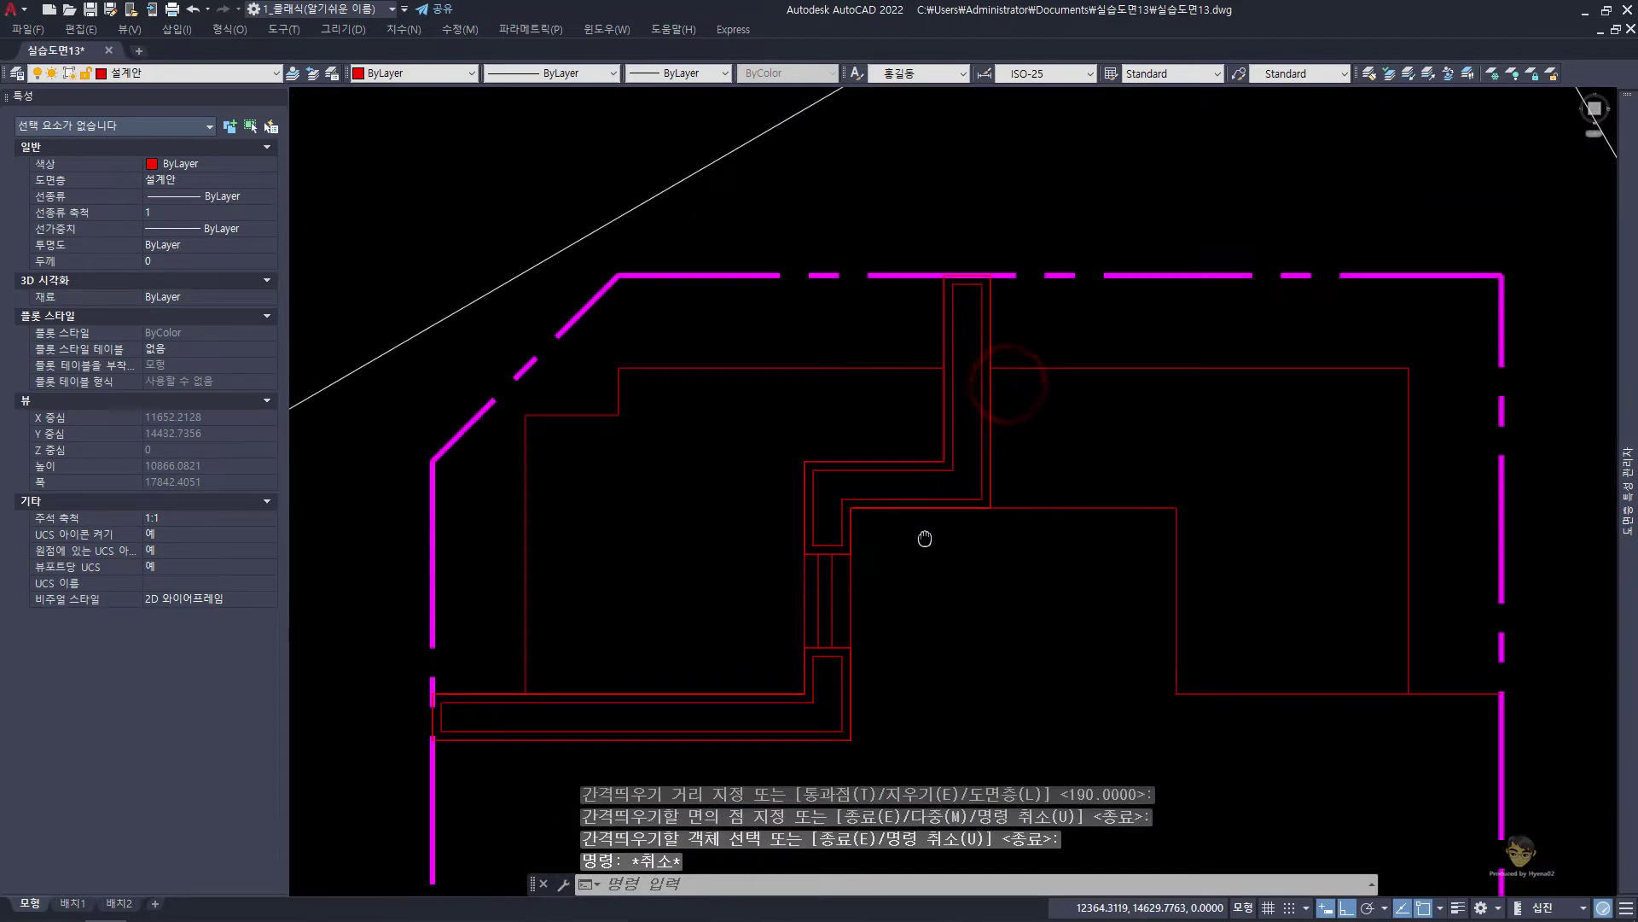
scroll(925, 538, "down", 2)
middle_click_drag(925, 538, 966, 417)
key("Escape")
key("Escape")
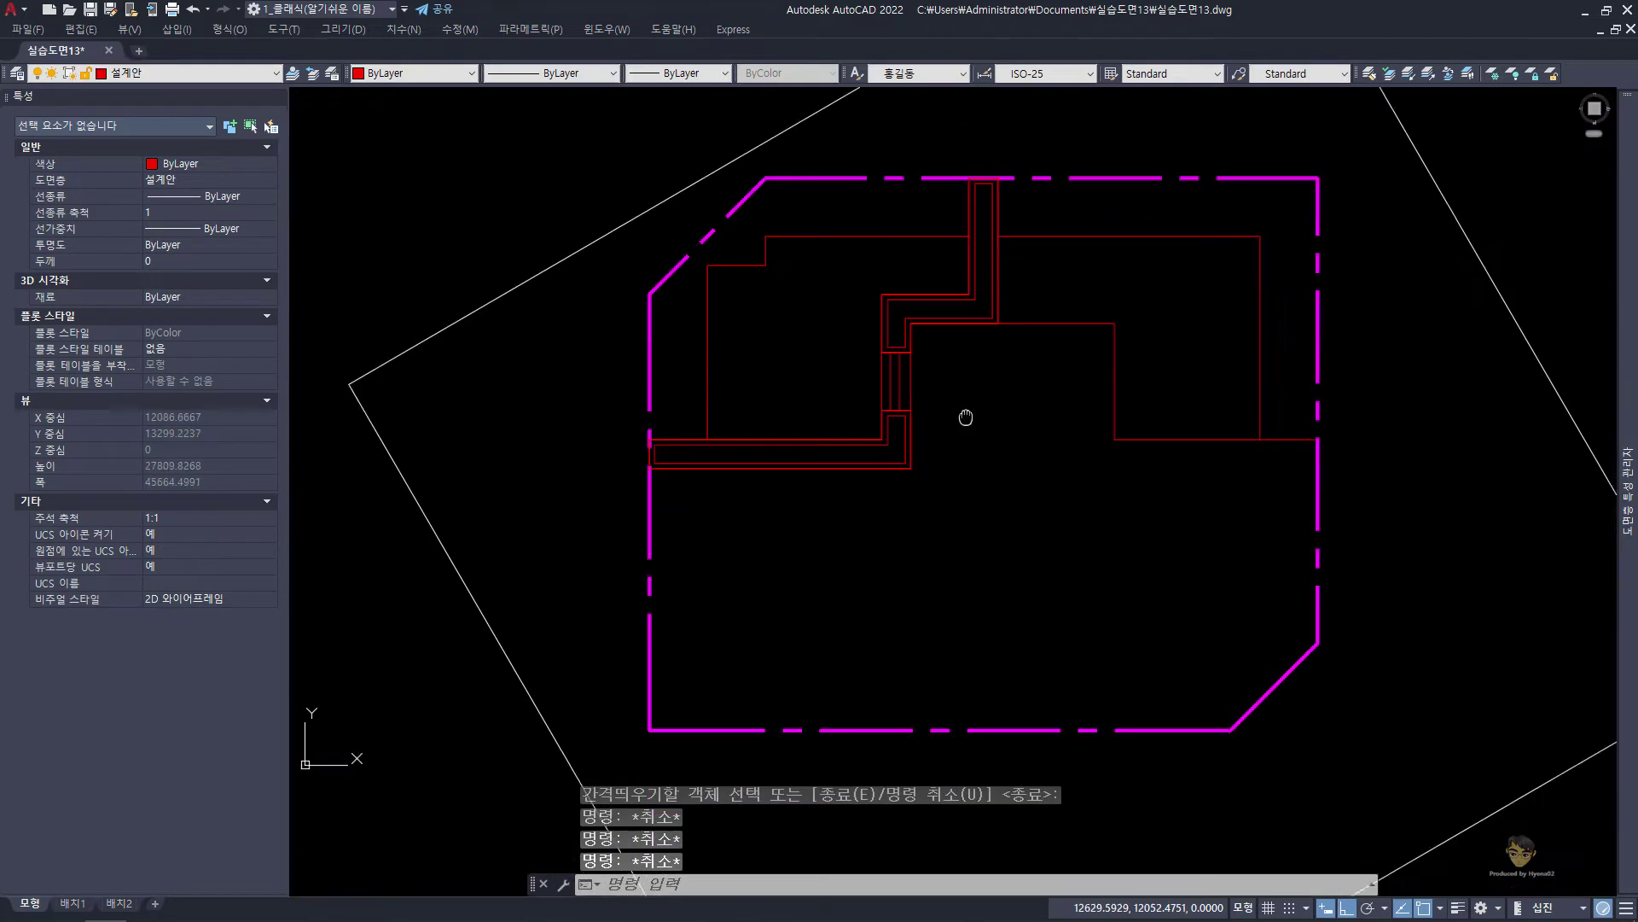
scroll(966, 417, "up", 5)
Draw a radius-2000 helper circle centred on the passage corner
type("c")
key("Return")
scroll(922, 395, "down", 2)
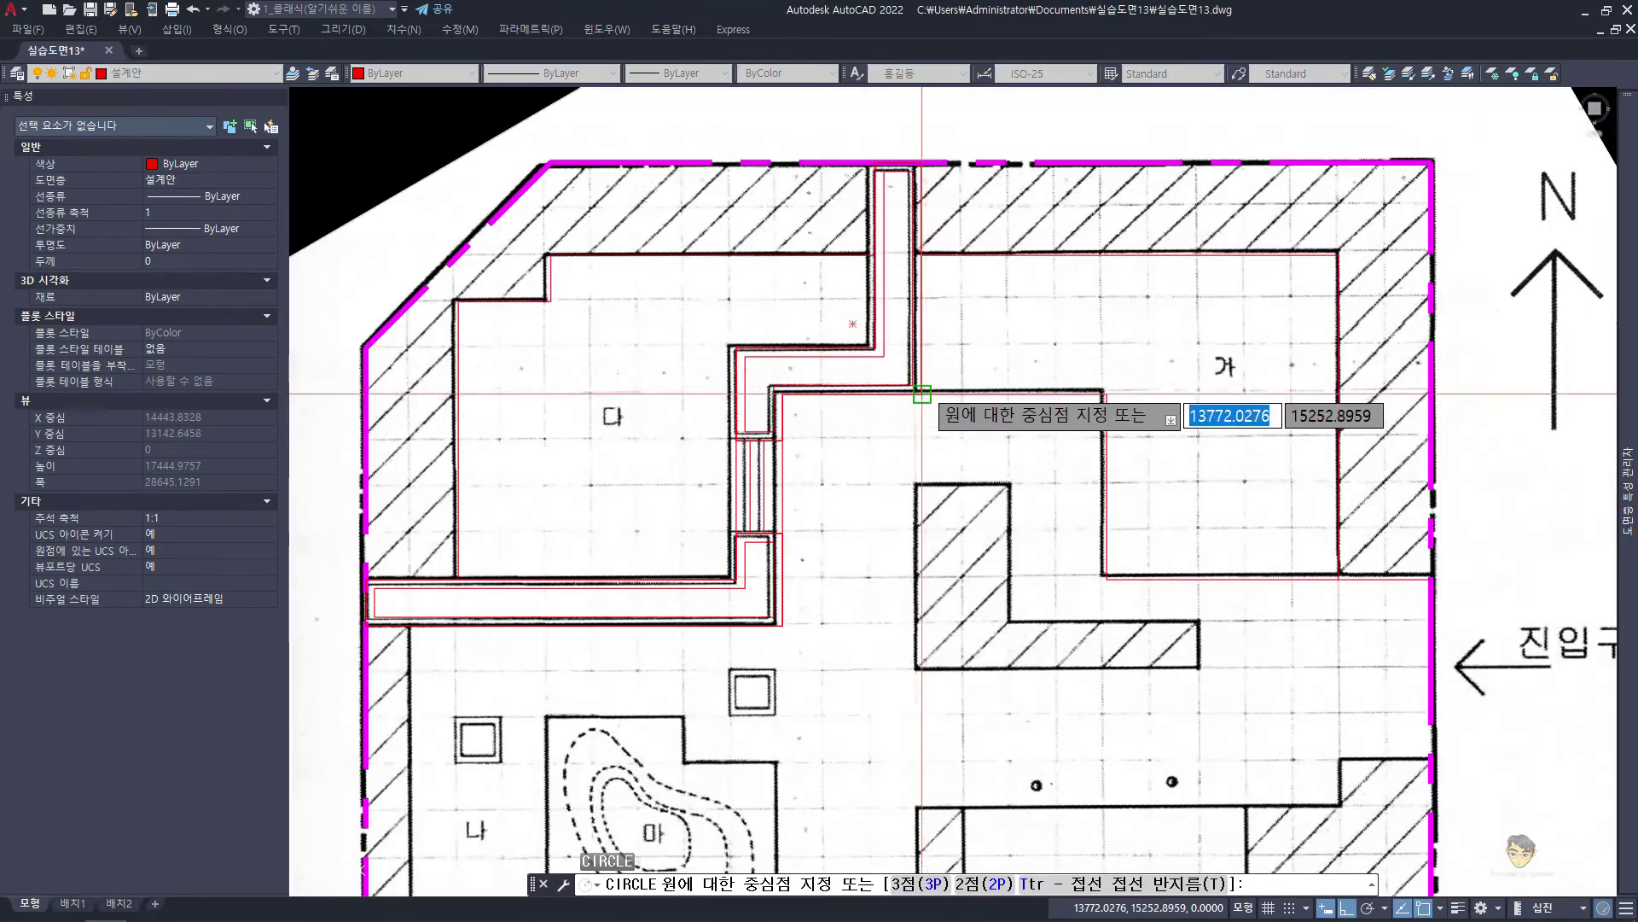
left_click(922, 394)
type("000")
key("Return")
Begin a polyline at the hatched block's corner, then cancel the false starts
type("pl")
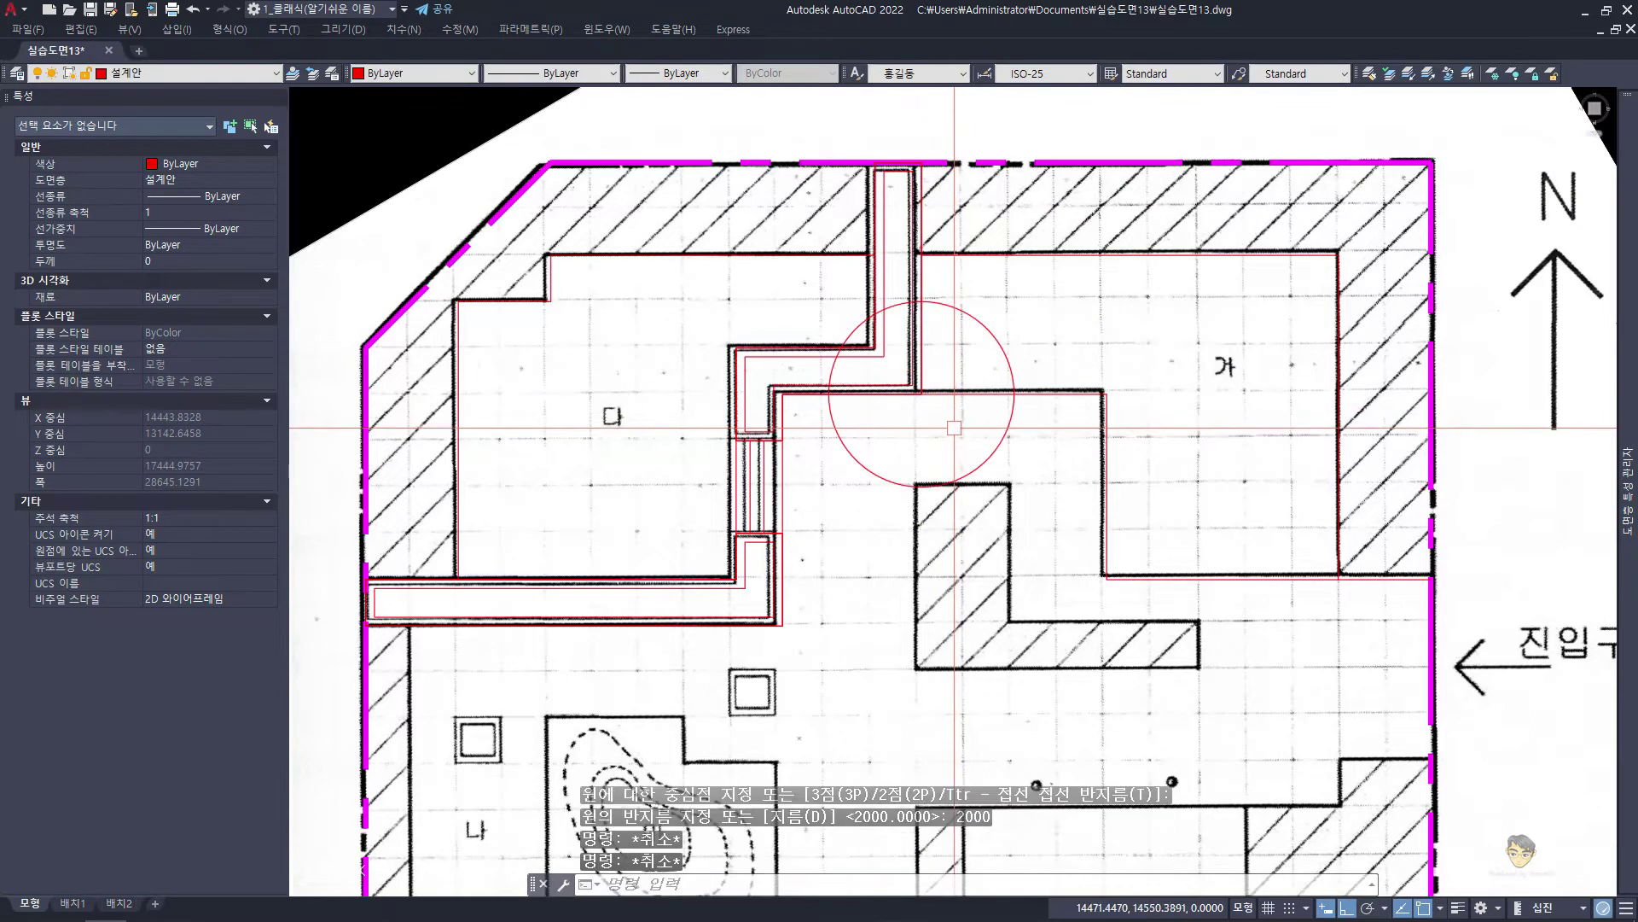
key("Return")
left_click(918, 486)
key("Escape")
key("Return")
left_click(920, 486)
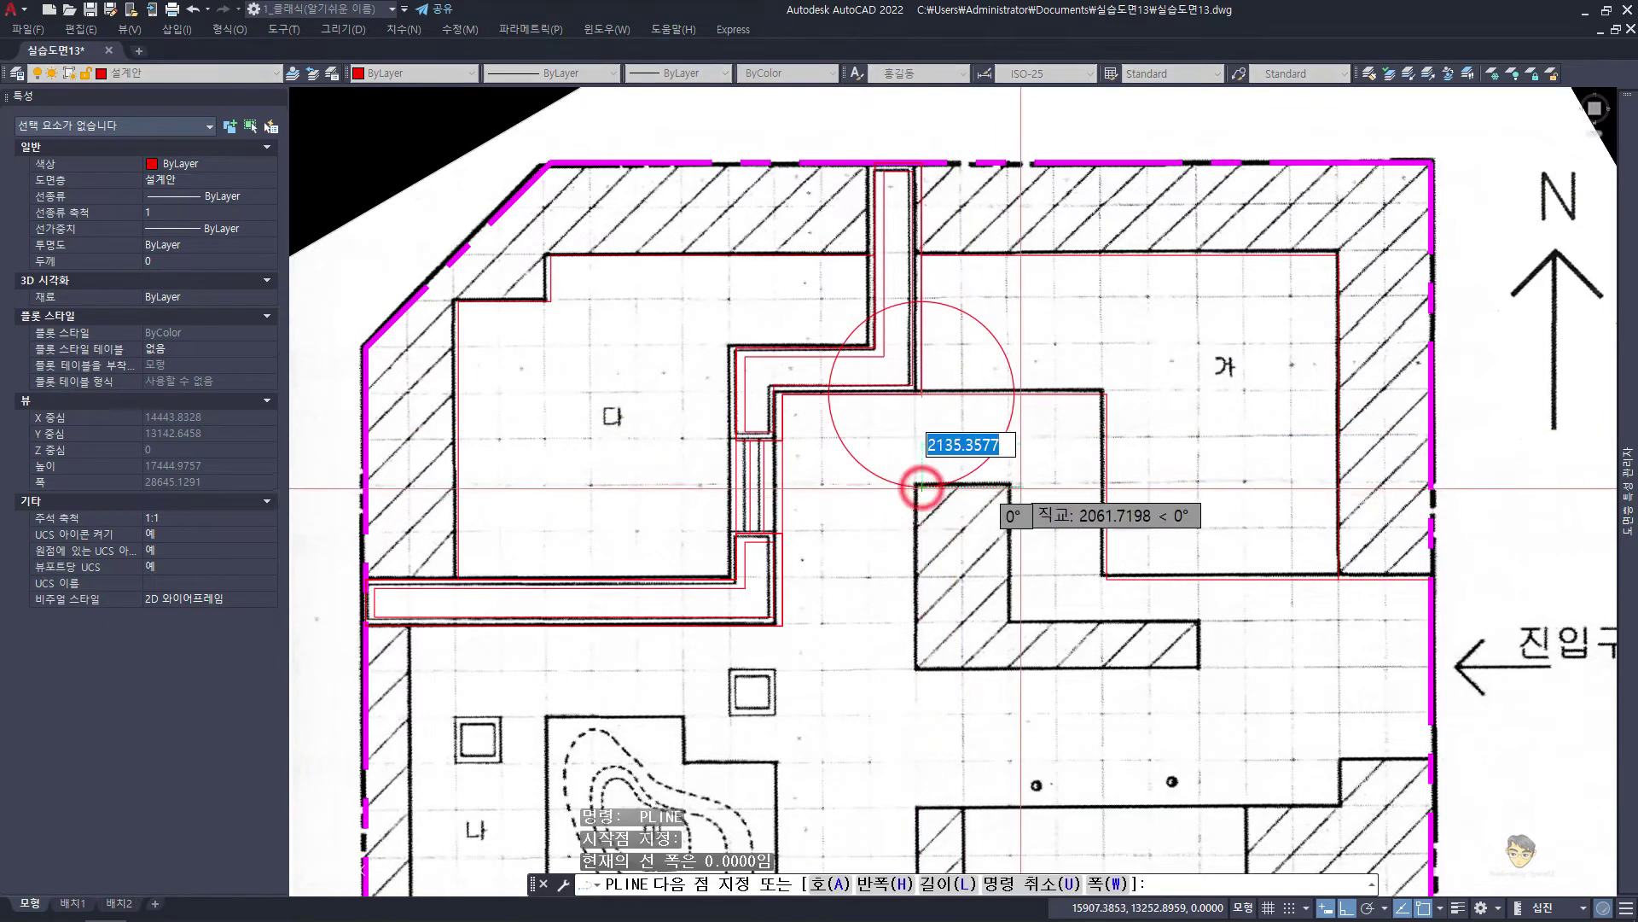
type("00")
key("Return")
key("Escape")
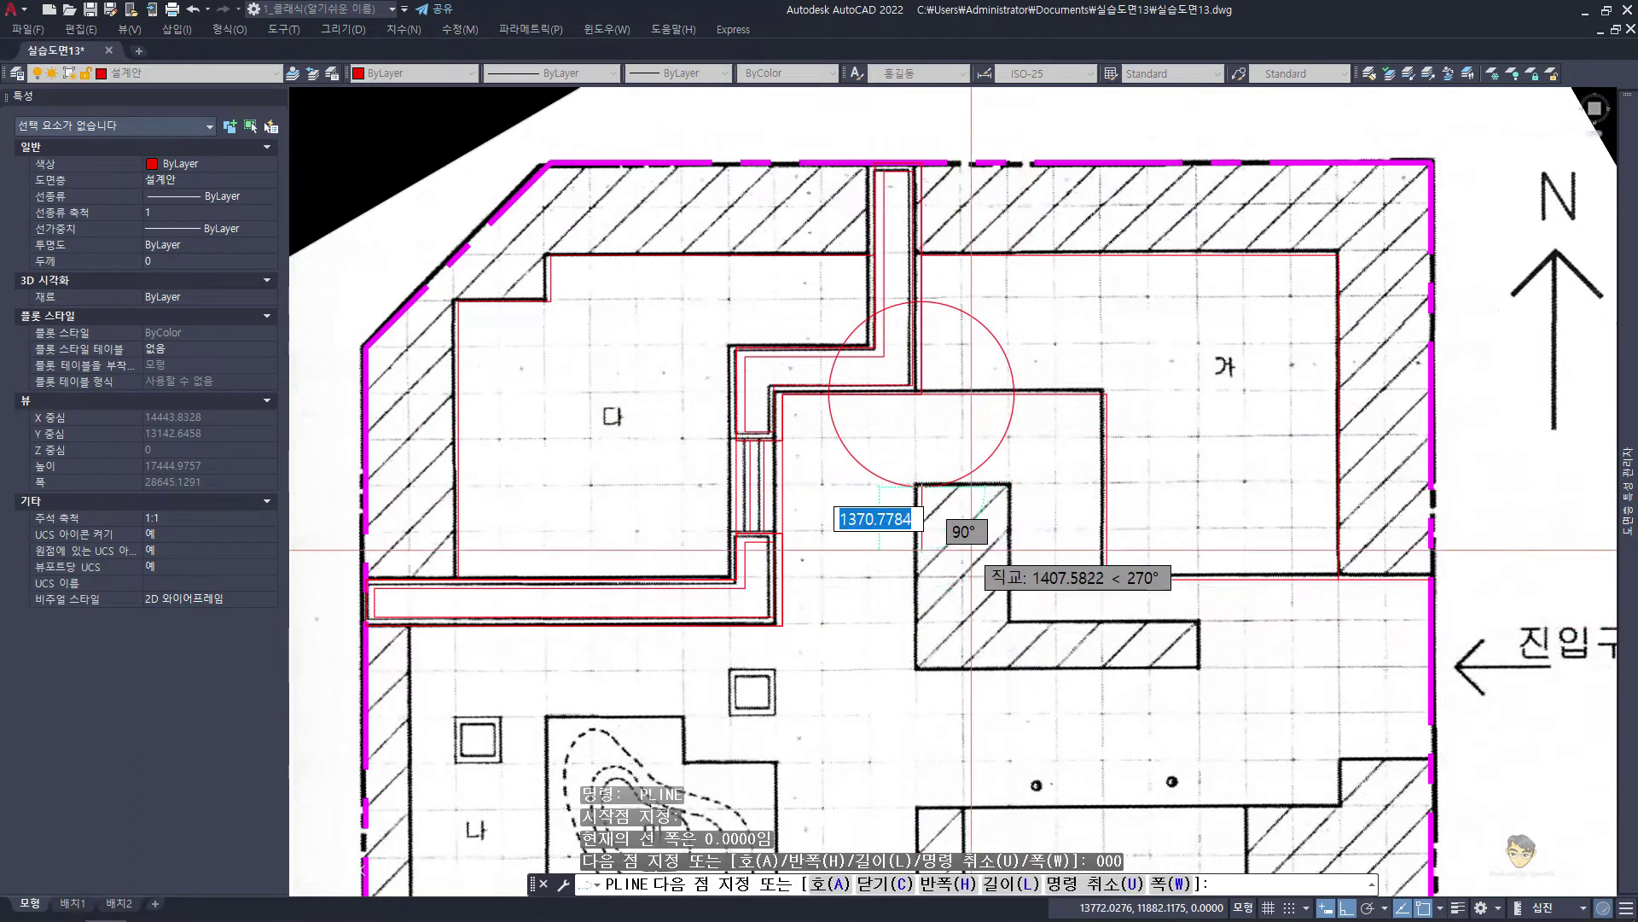
Trace the hatched block with polyline segments 2000, 3000, 4000, 1000 and 6000
middle_click_drag(877, 447, 879, 431)
key("Escape")
key("Escape")
type("`pl")
key("Return")
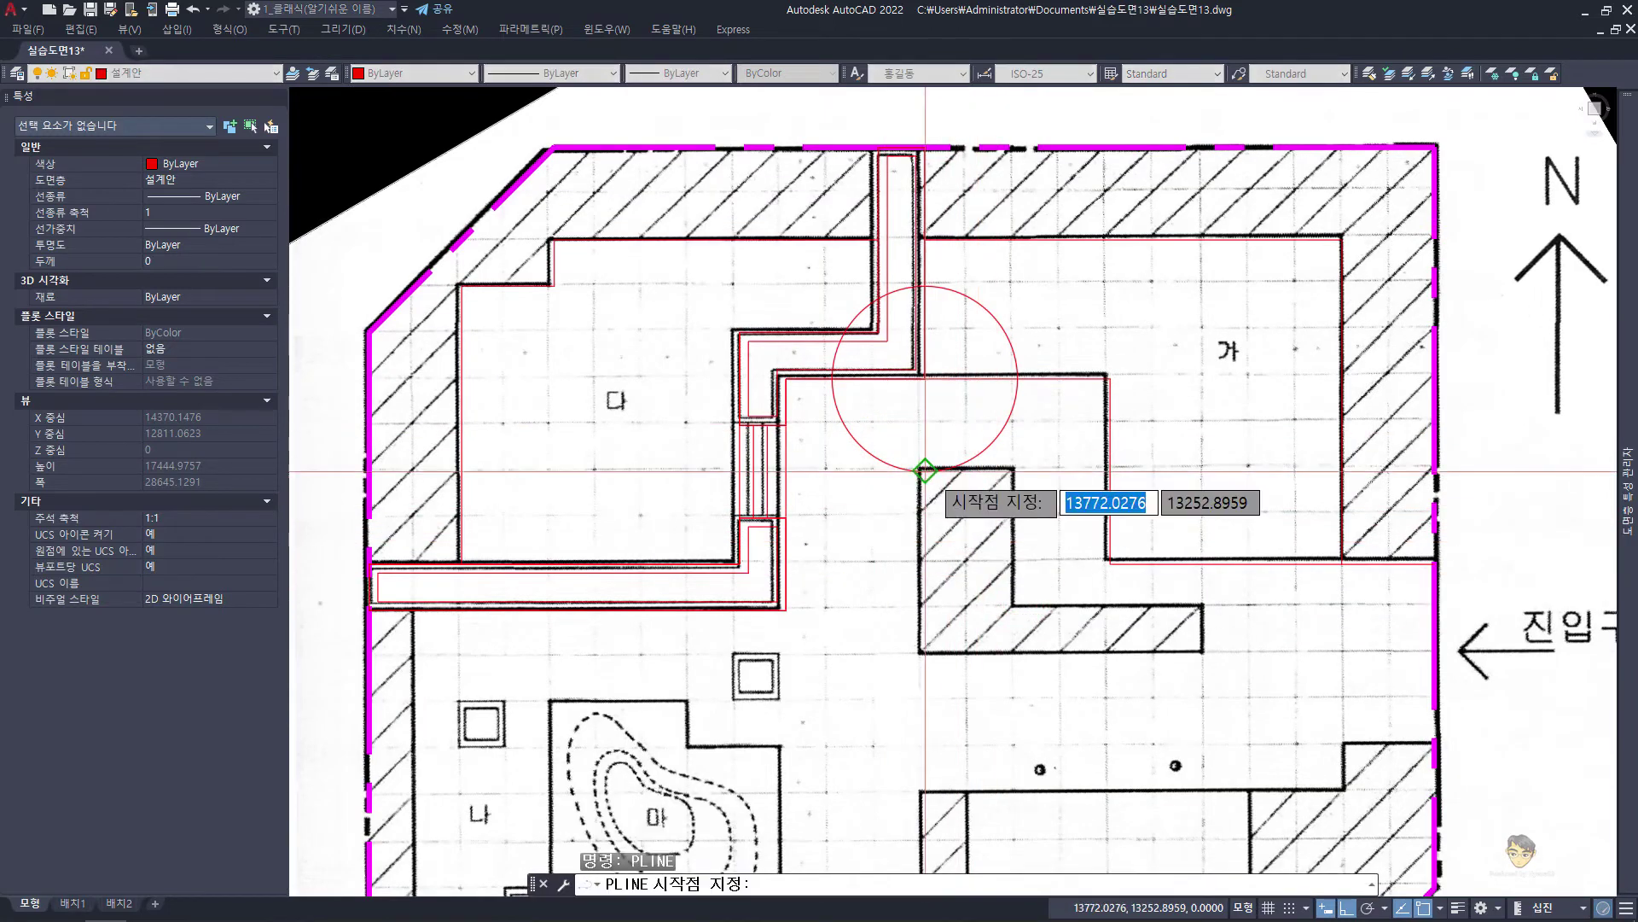
left_click(929, 475)
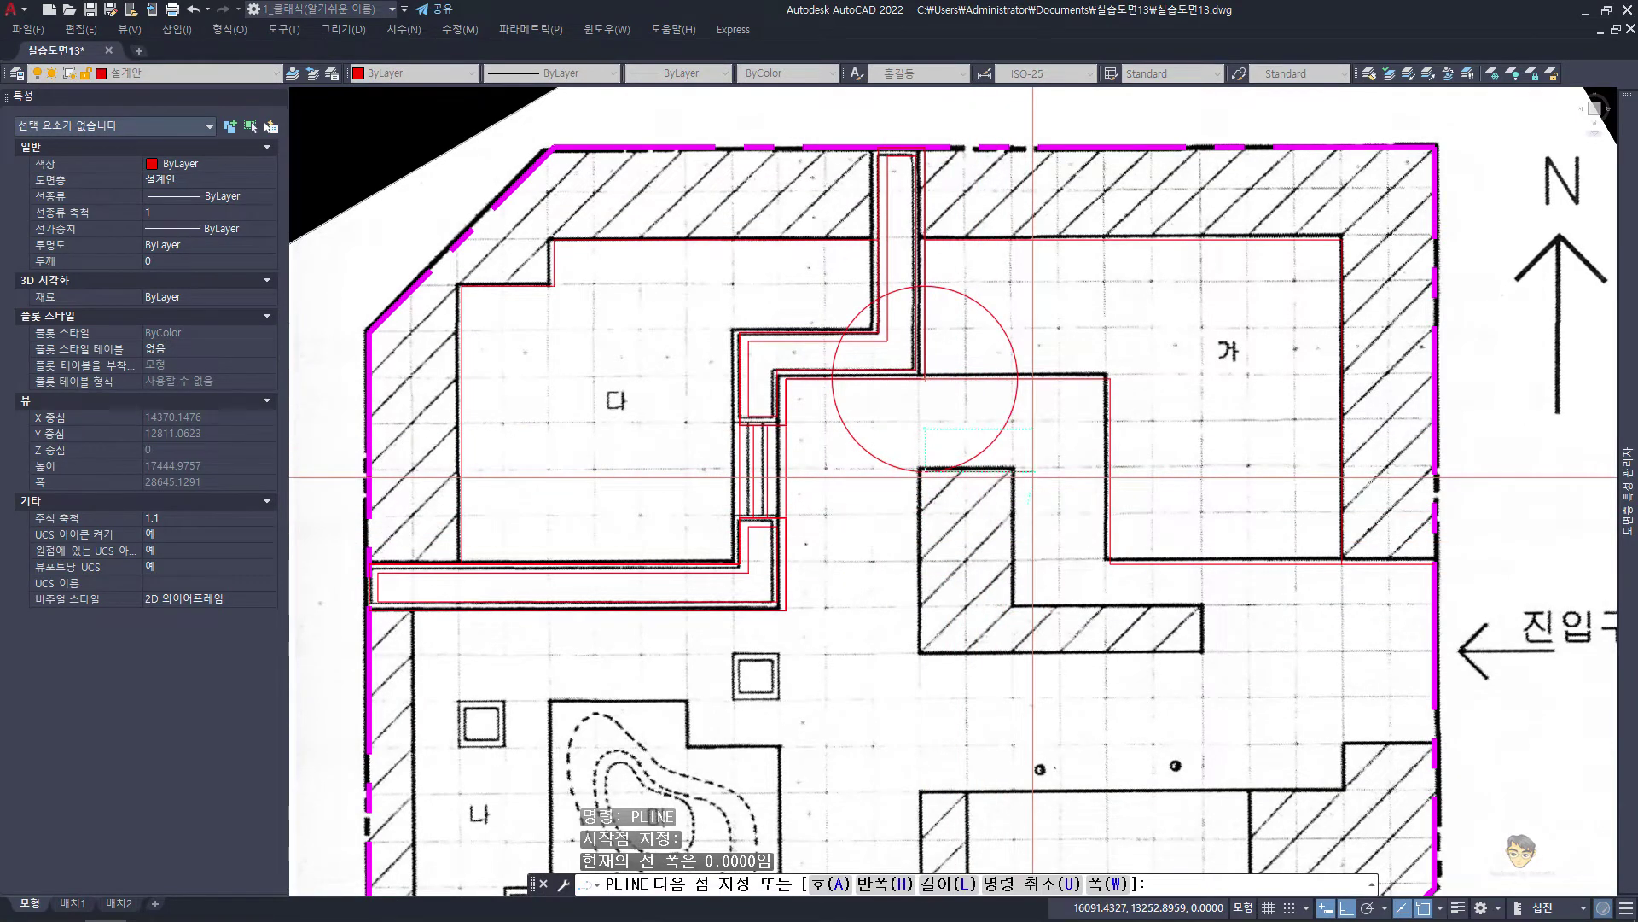
type("2000")
key("Return")
type("00")
key("Return")
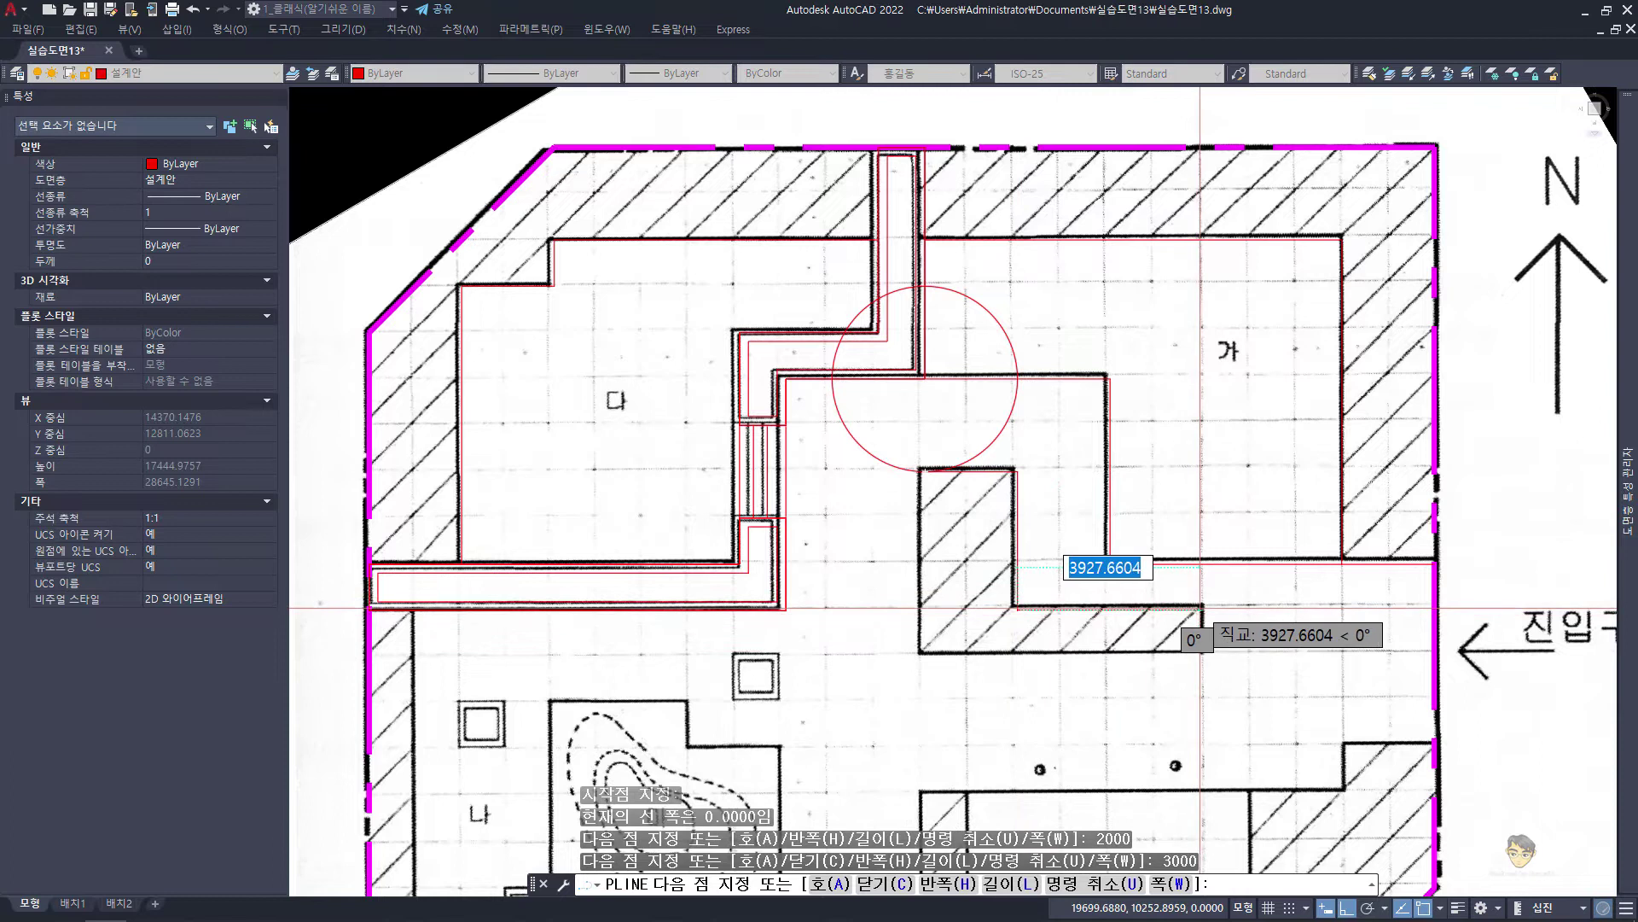
key("Return")
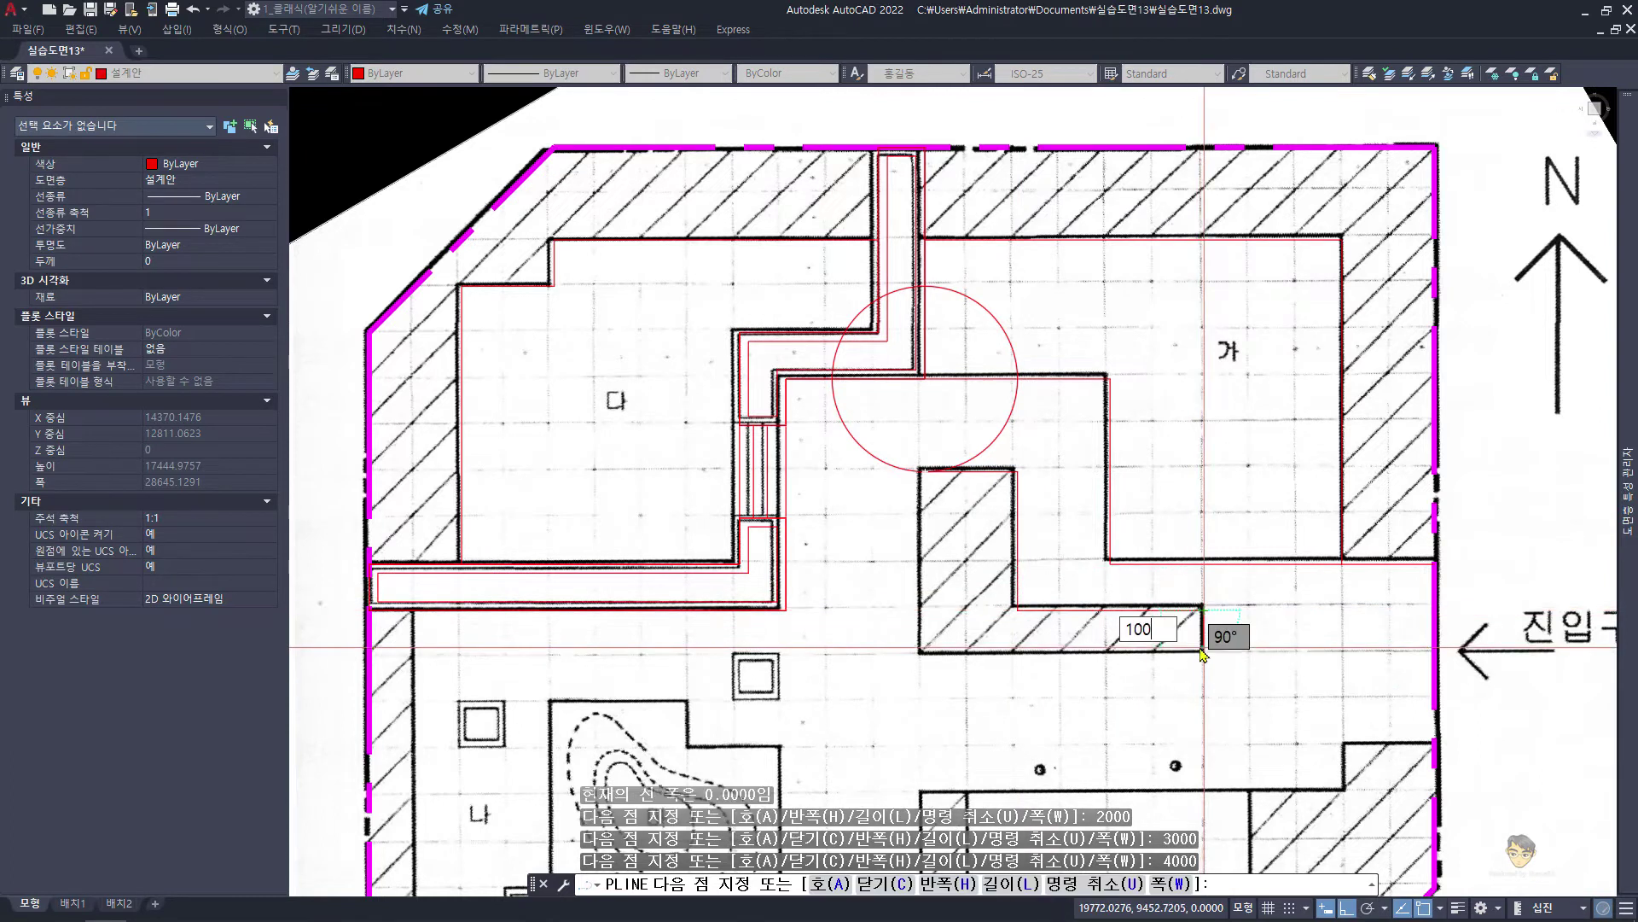
type("0")
key("Return")
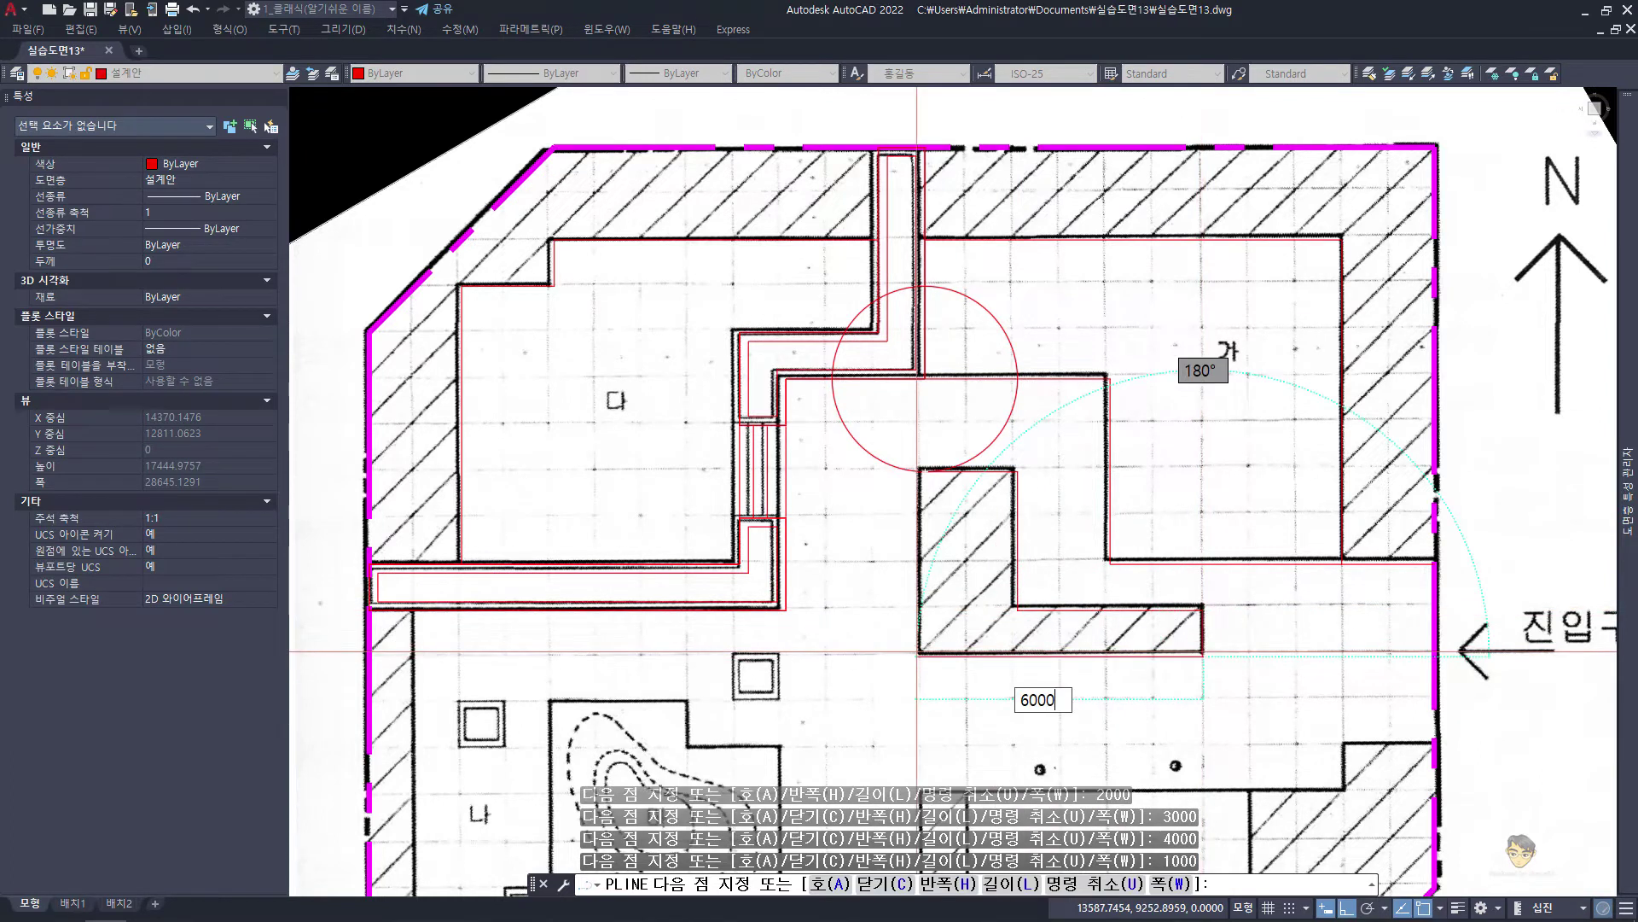
key("Return")
Erase the radius-2000 helper circle
type("e")
key("Return")
left_click(990, 444)
key("Return")
Regenerate the drawing and zoom in on area 나
scroll(951, 512, "down", 5)
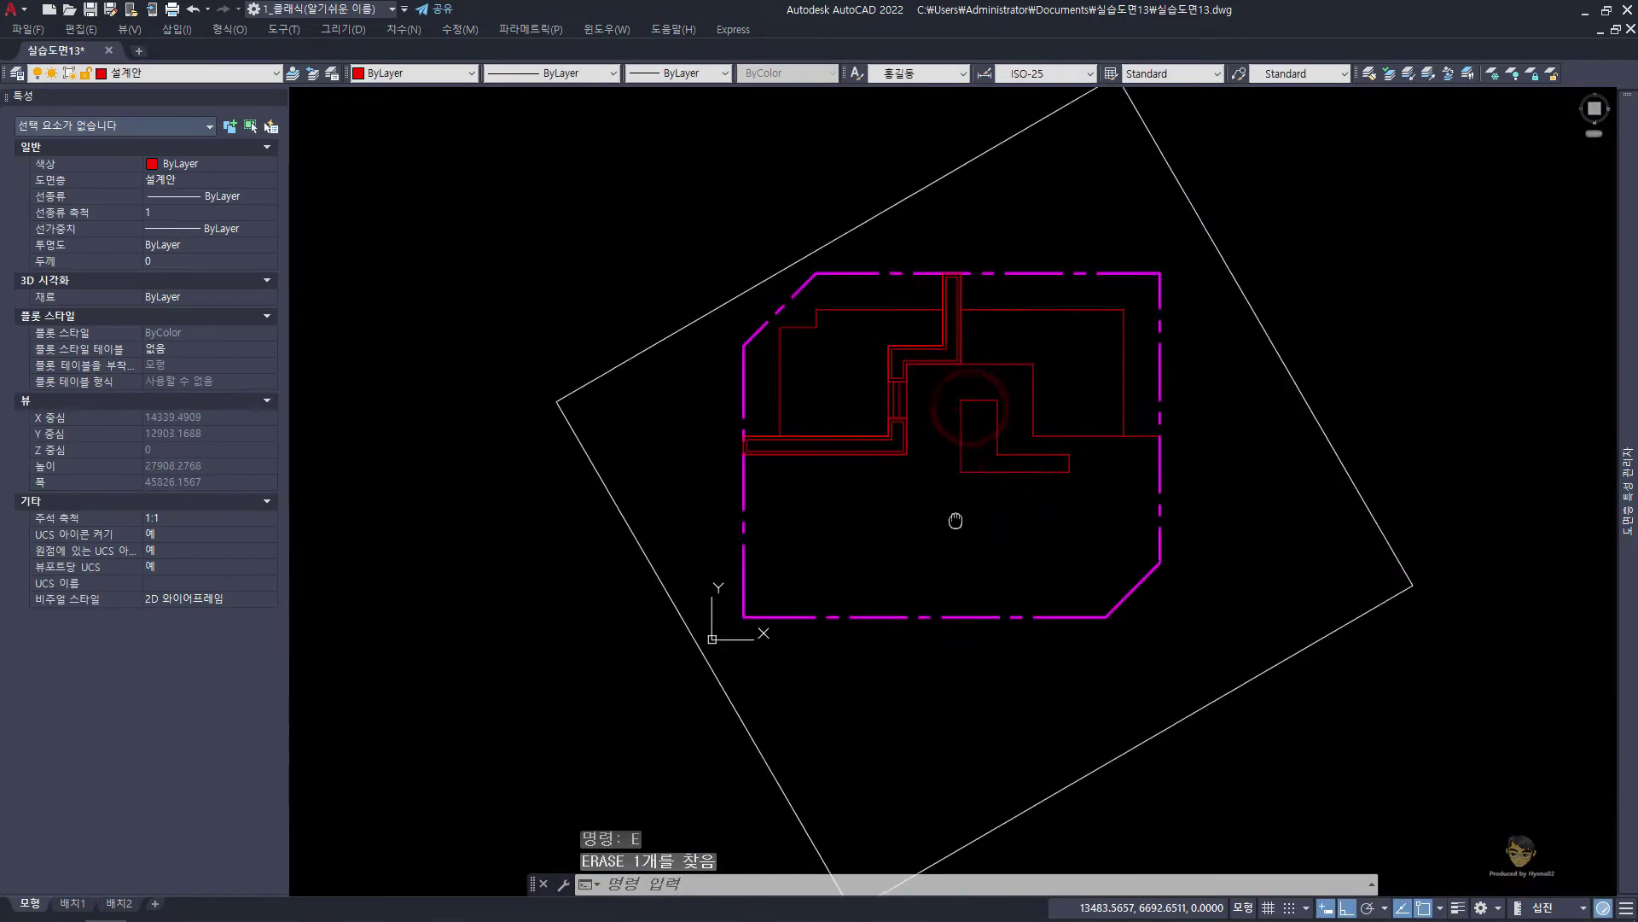
type("re")
key("Return")
key("Escape")
scroll(751, 512, "up", 2)
scroll(802, 418, "up", 3)
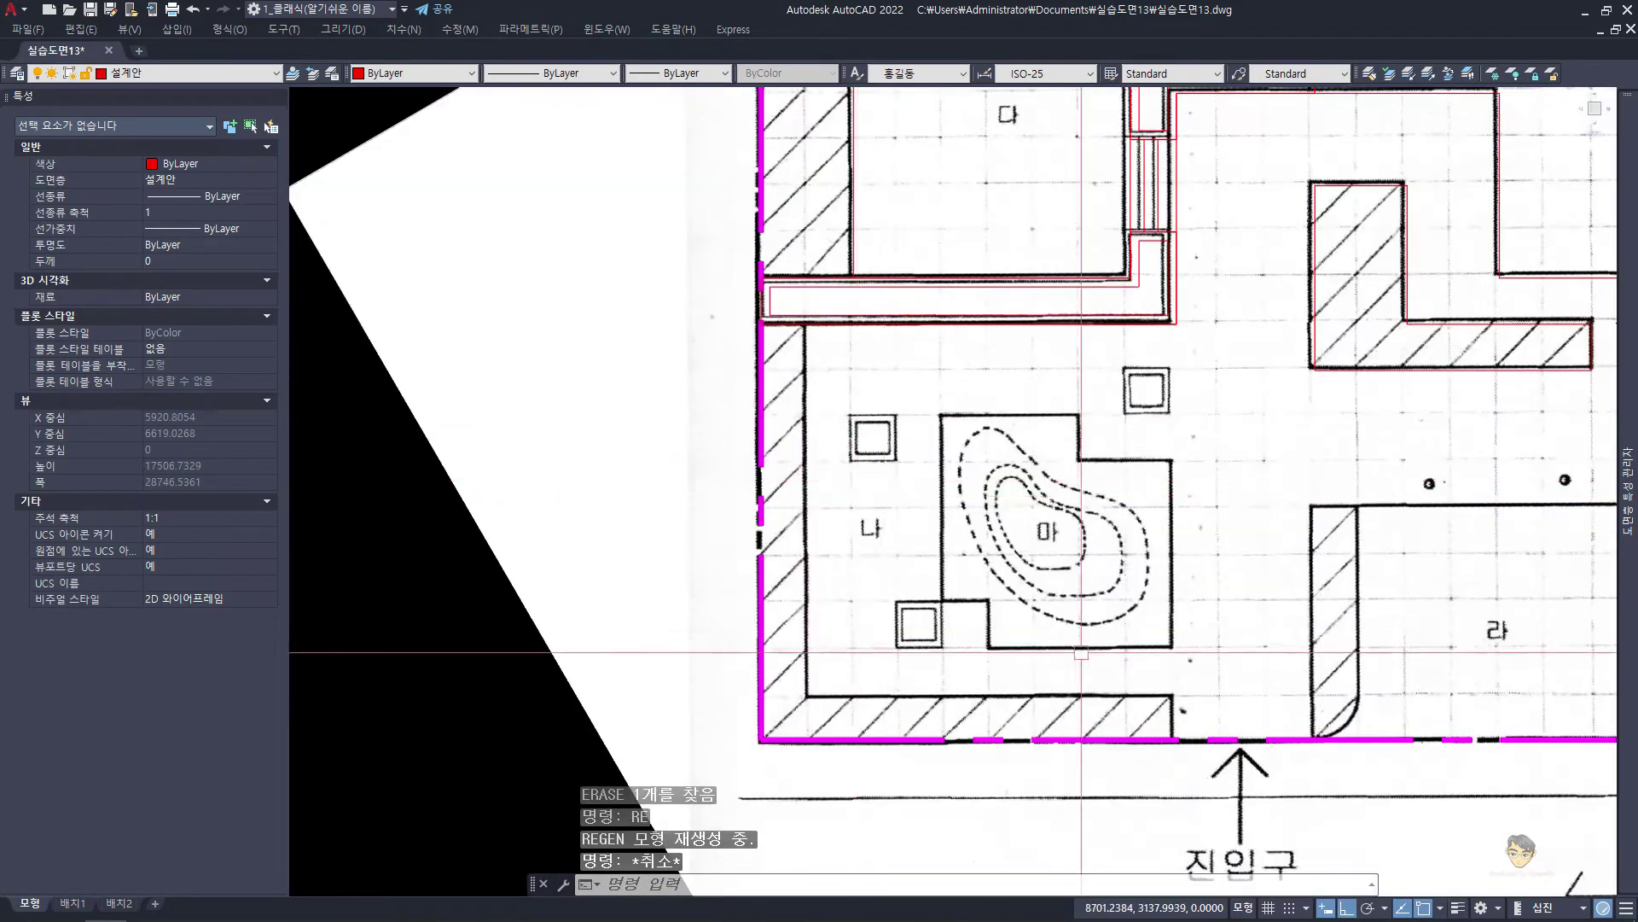
Draw a radius-1000 helper circle centred on the wall corner
key("Return")
left_click(761, 323)
type("1000")
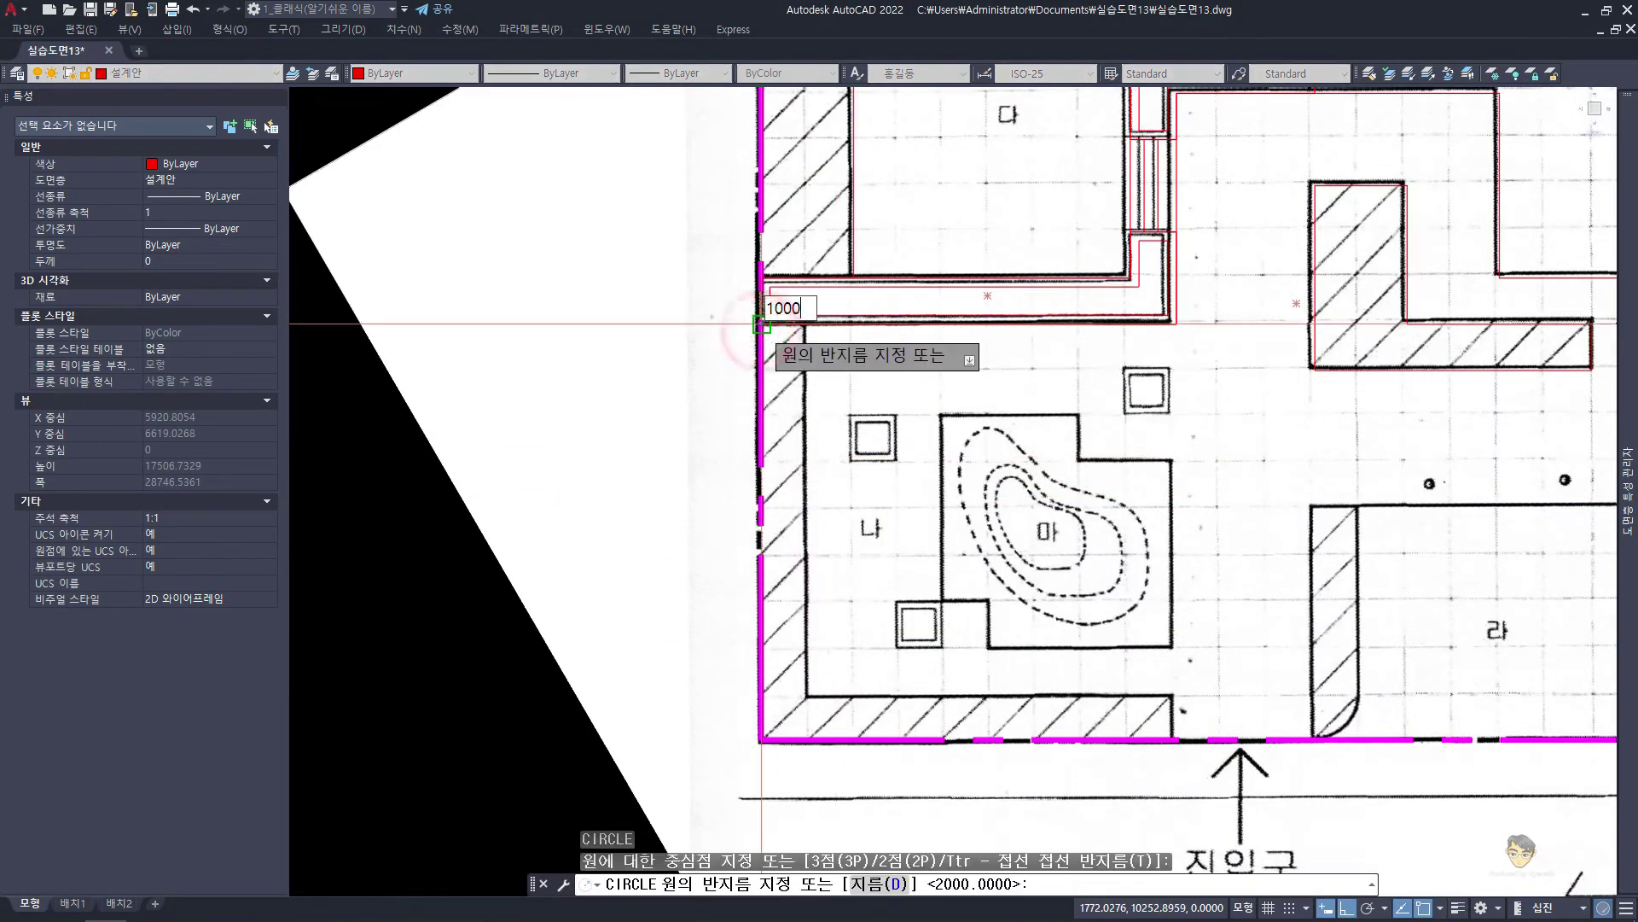
key("Return")
key("Escape")
key("Escape")
type("pl")
Trace the wall with a polyline, 8000 down and 8000 along the bottom
key("Return")
left_click(806, 324)
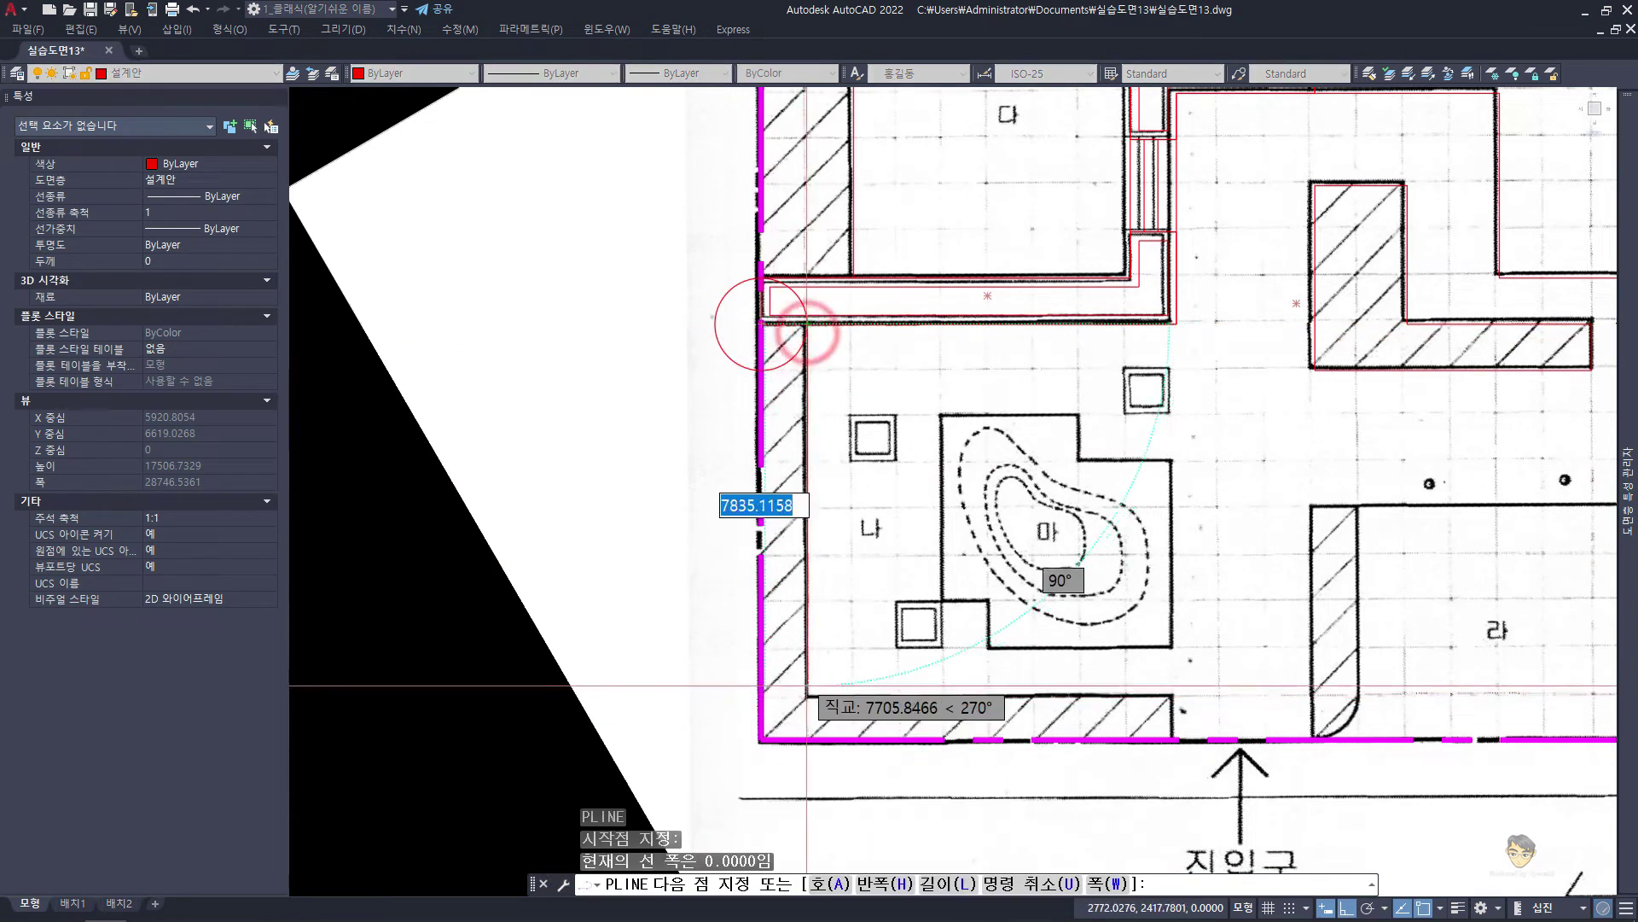
type("00")
key("Return")
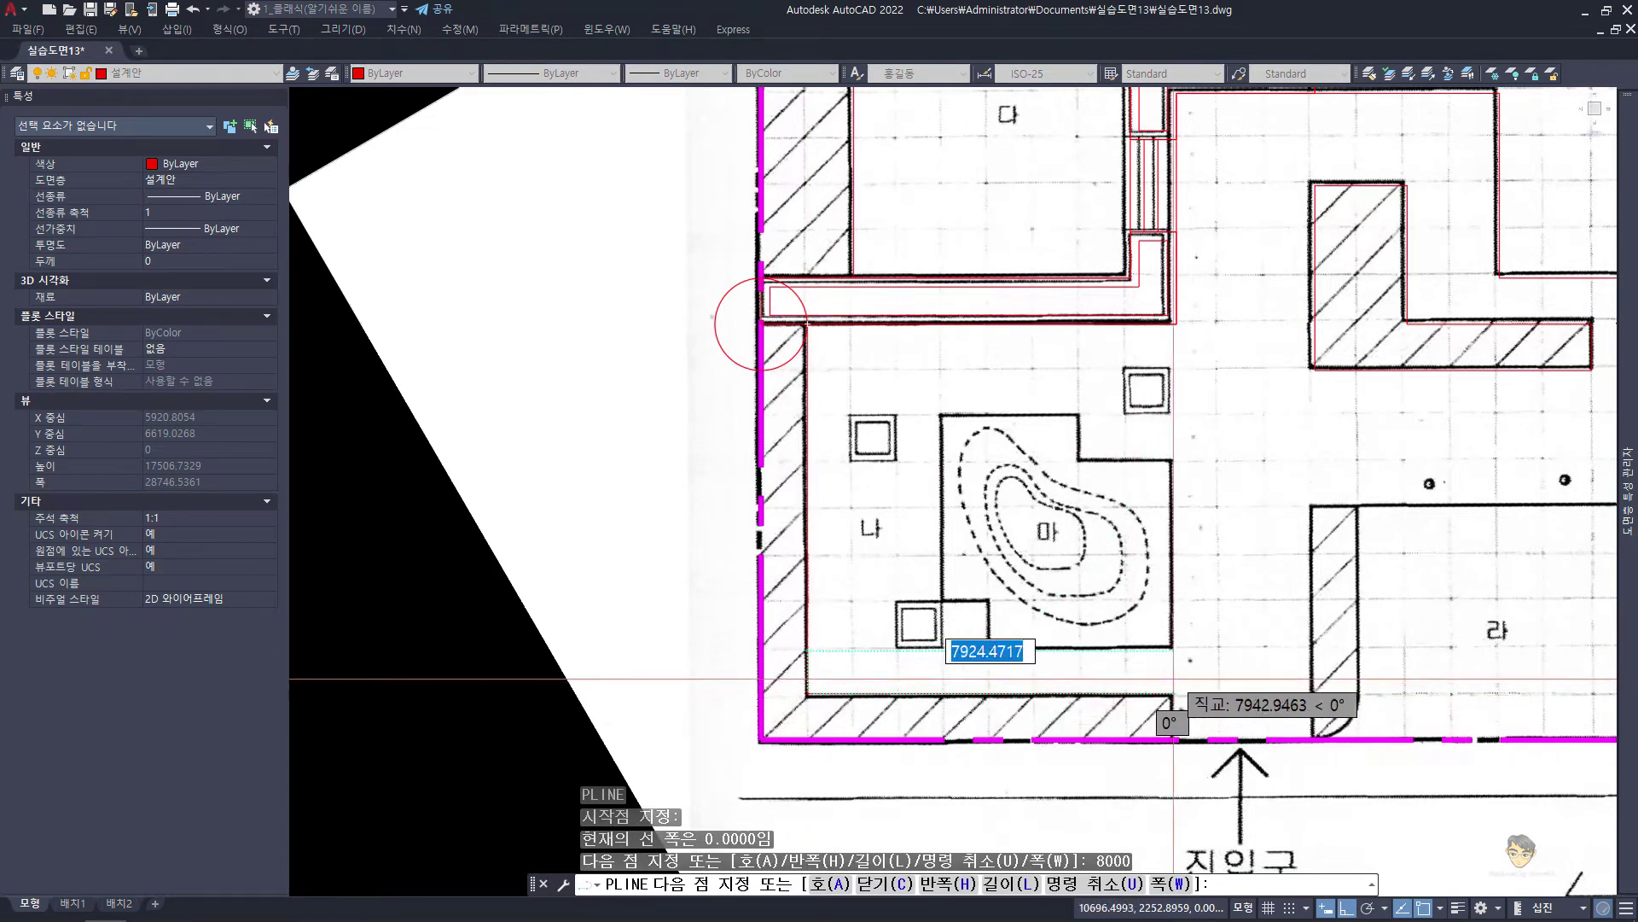
key("Return")
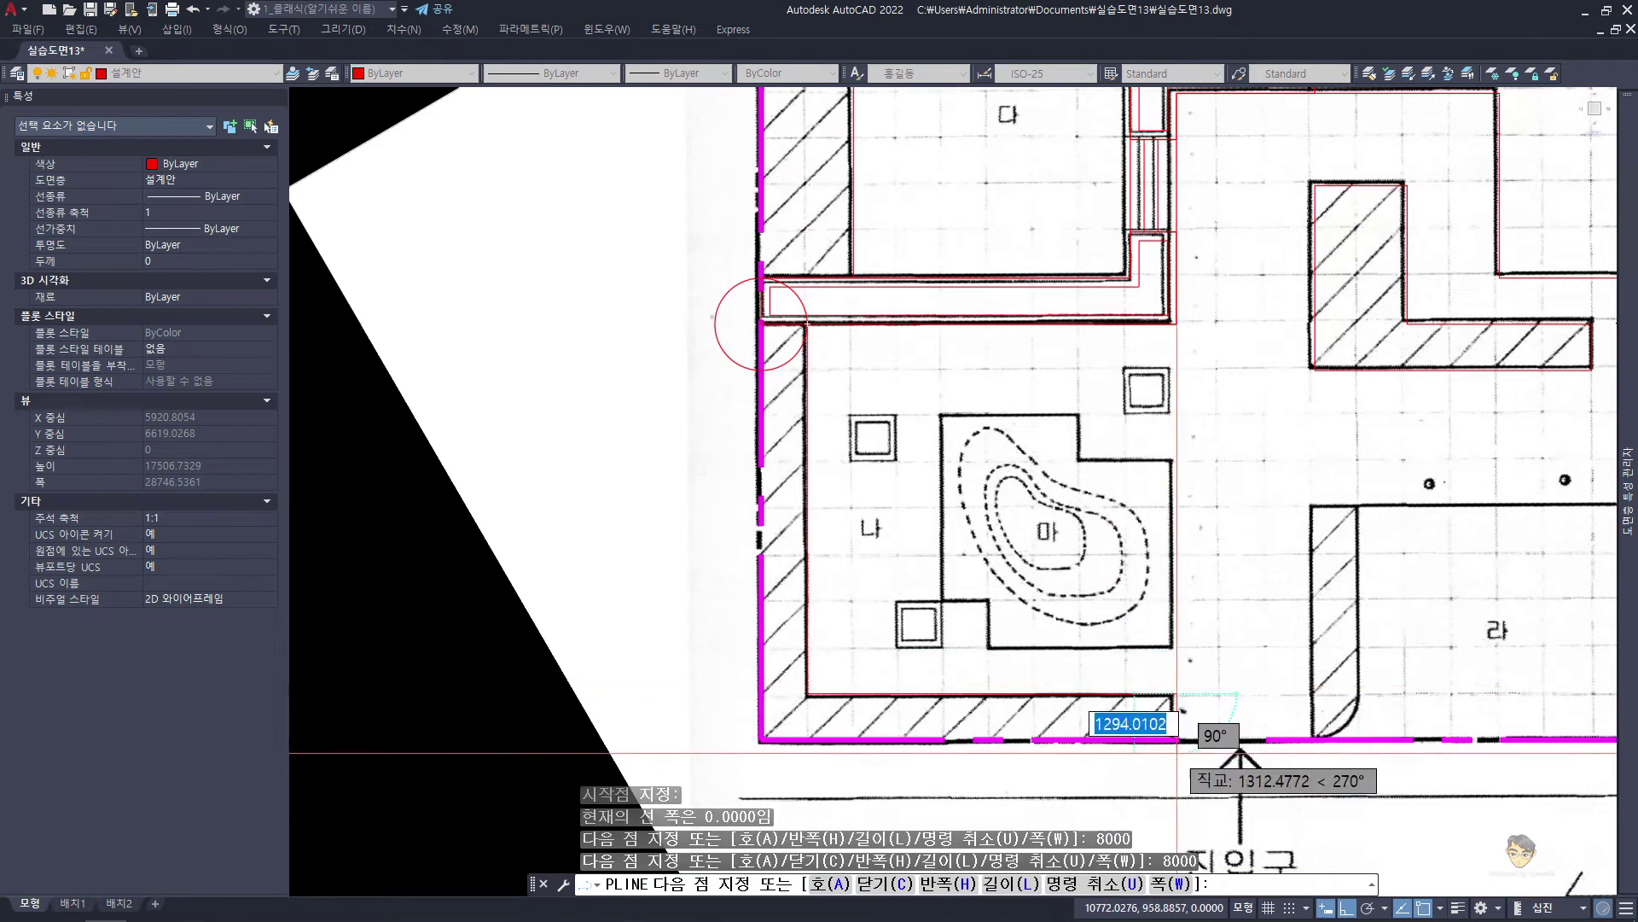
Erase the helper circle, regenerate, and pan to area 나's lower walls
key("Return")
left_click(772, 369)
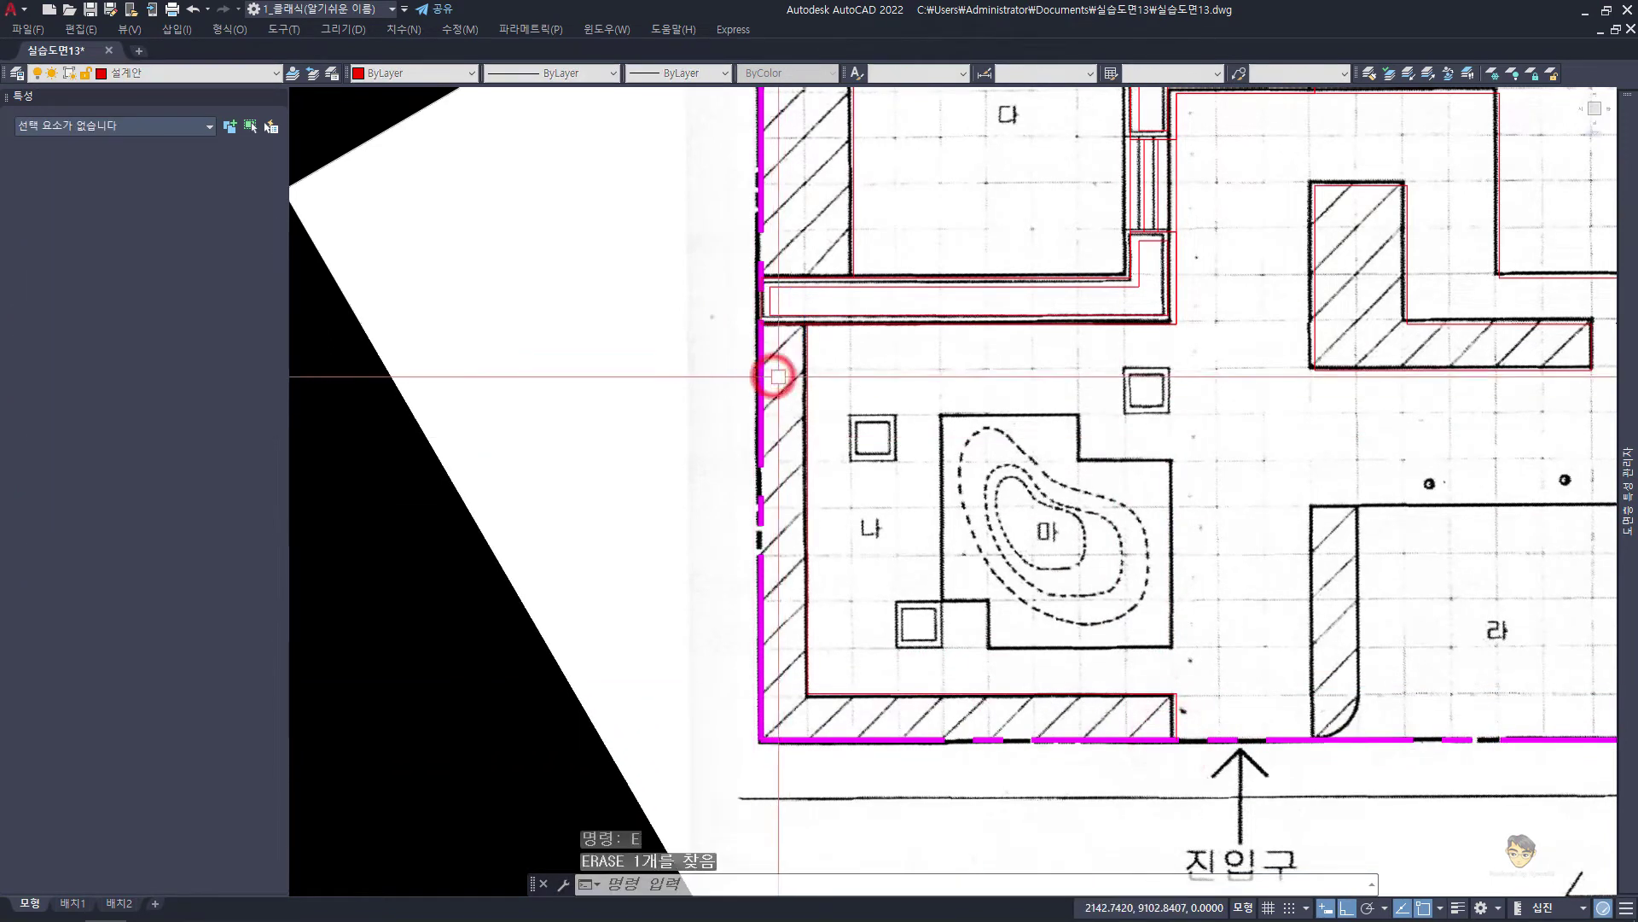
type("e")
key("Return")
key("Escape")
key("Escape")
type("re")
key("Return")
middle_click_drag(902, 575, 760, 582)
Draw a 2000 by 1000 rectangle from the inner wall corner
scroll(759, 581, "up", 2)
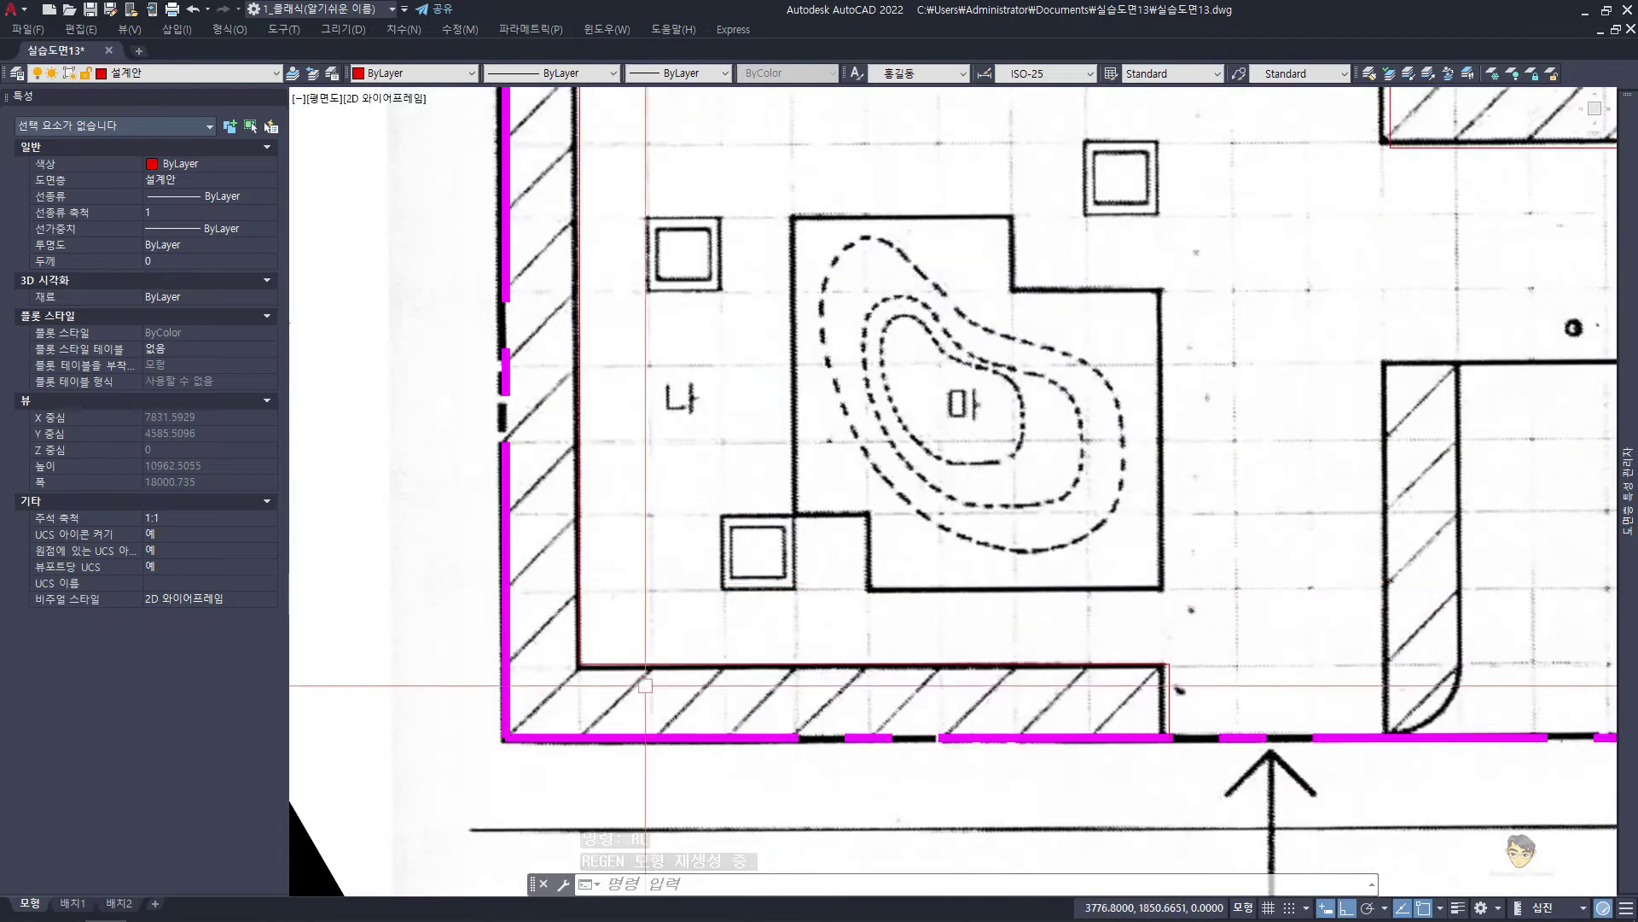
type("rec")
key("Return")
left_click(585, 657)
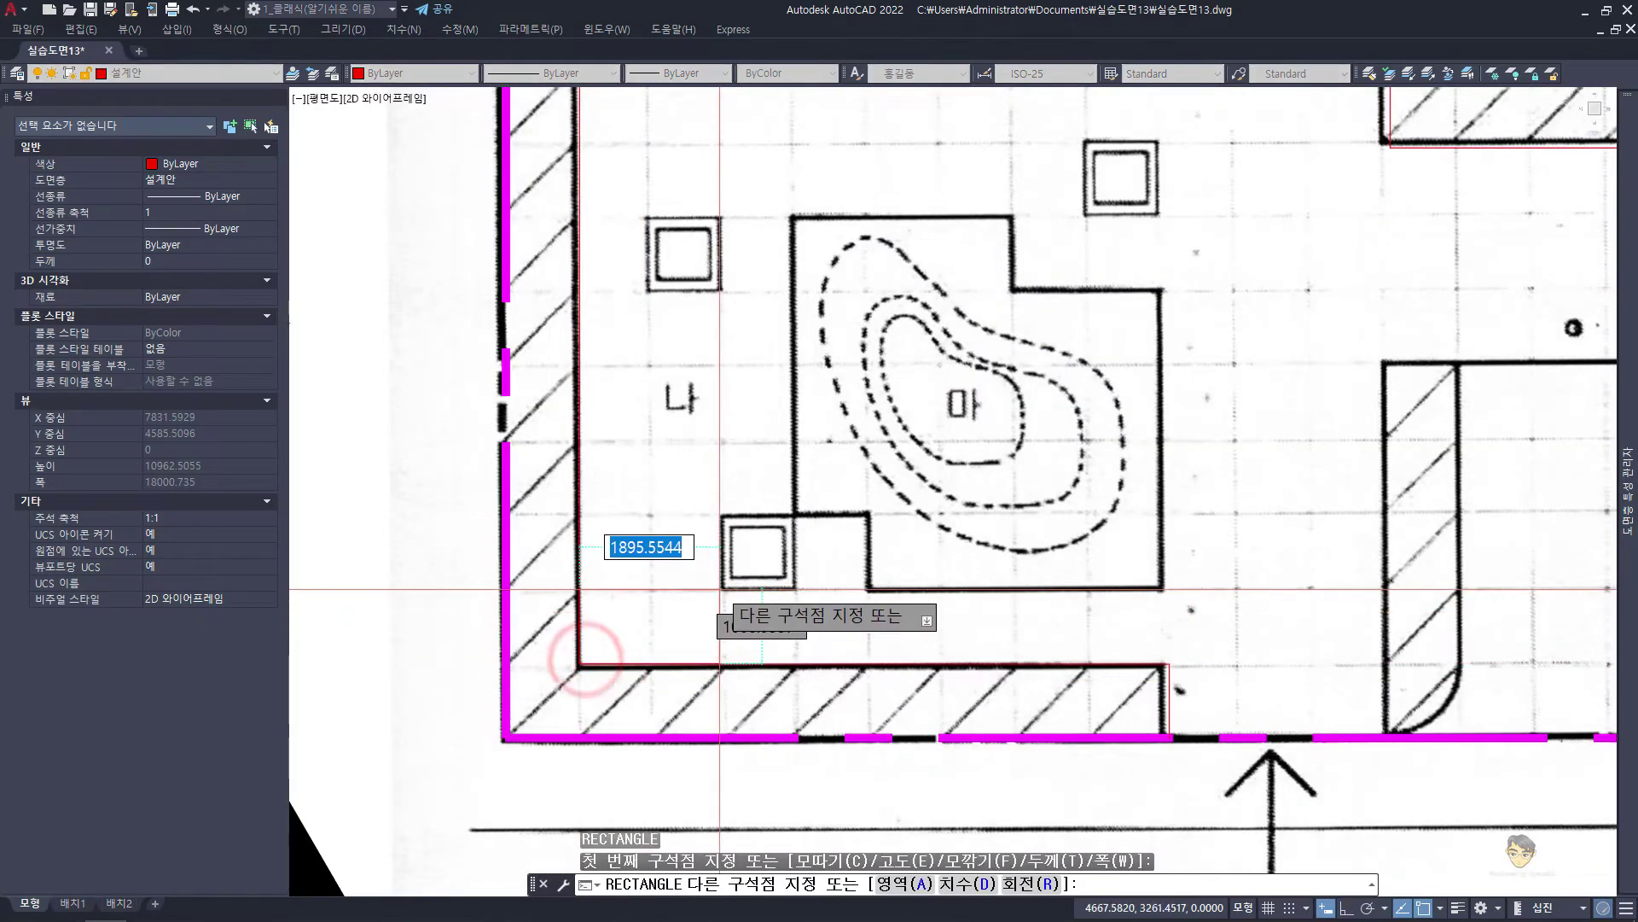
key("Tab")
type("1")
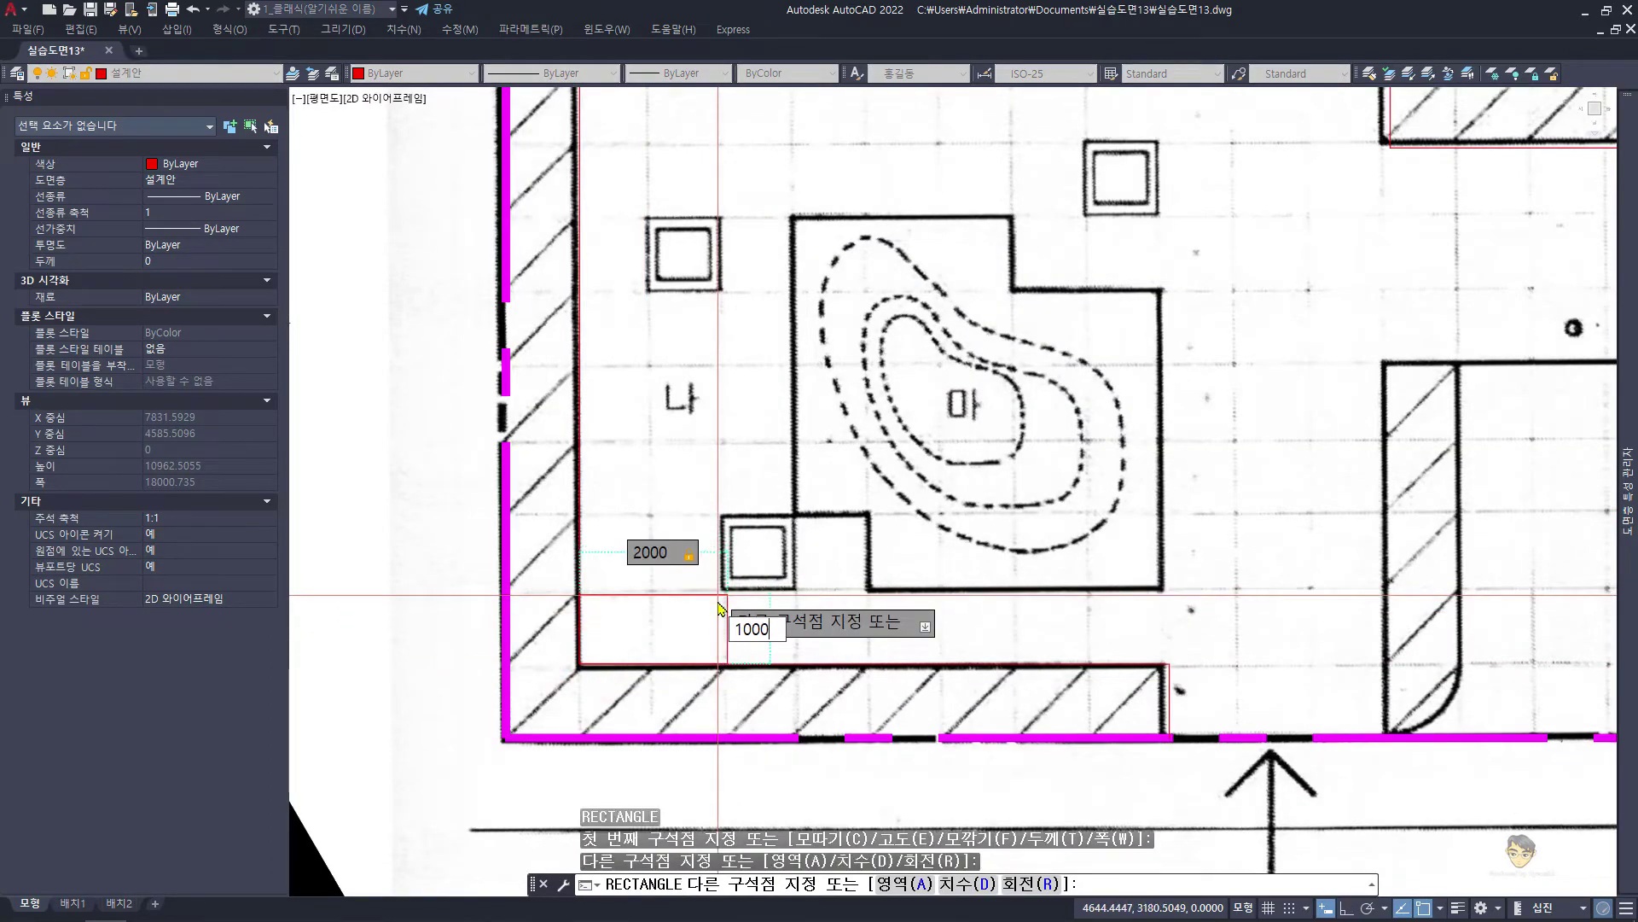
key("Return")
Draw a 1000 by 1000 square outline at the next pillar corner
key("Return")
left_click(731, 591)
type("1000")
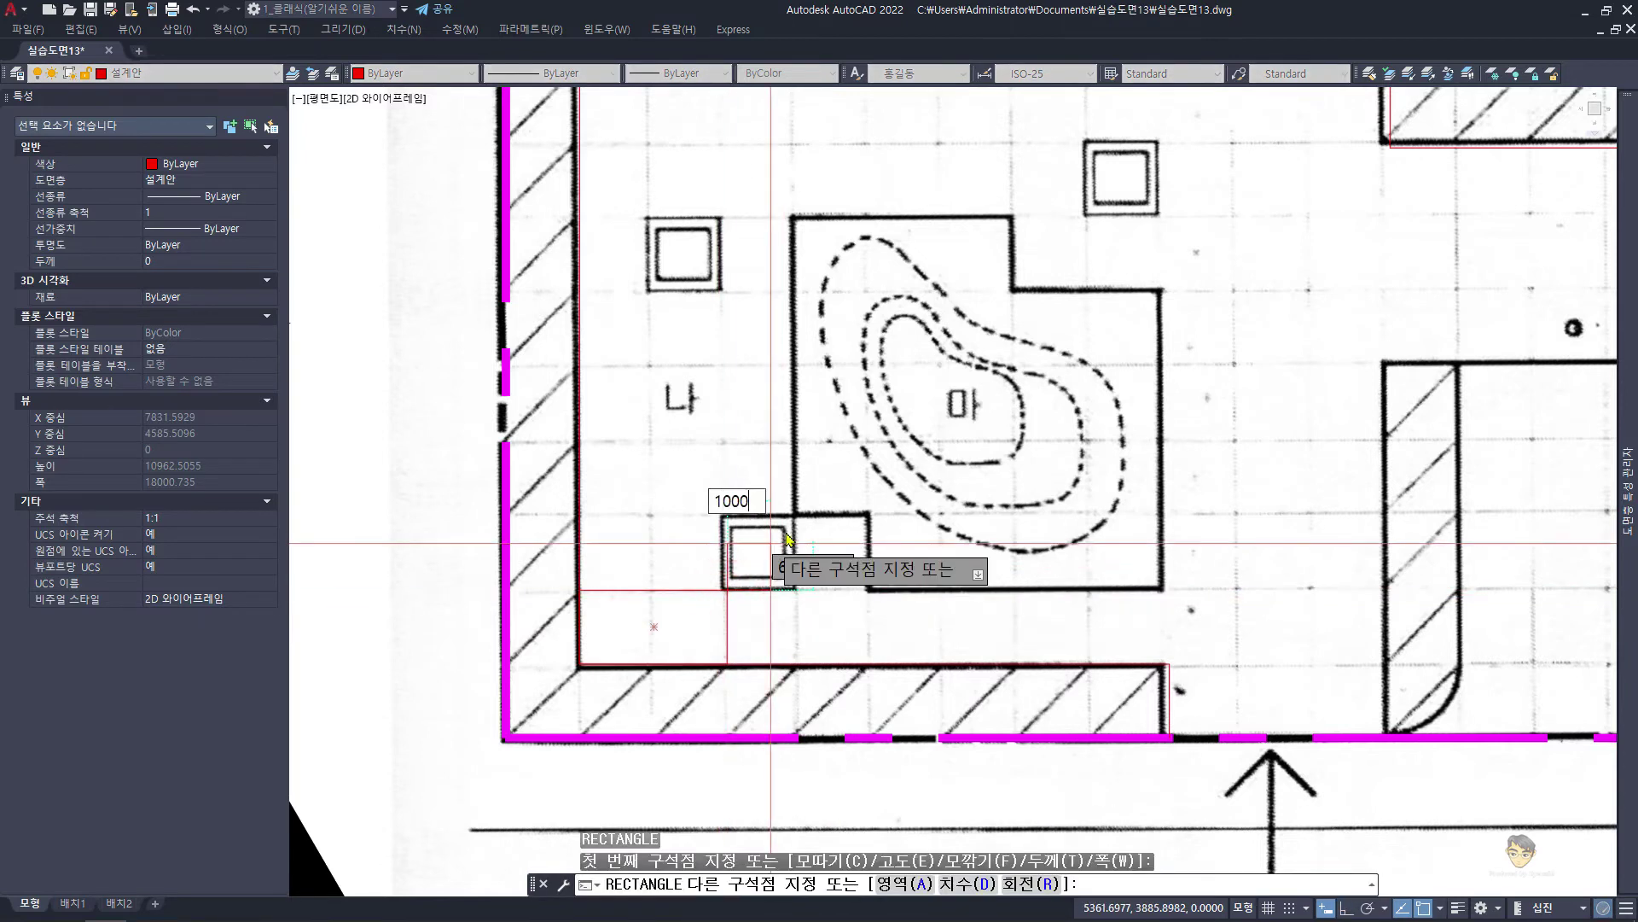
key("Tab")
type("00")
key("Return")
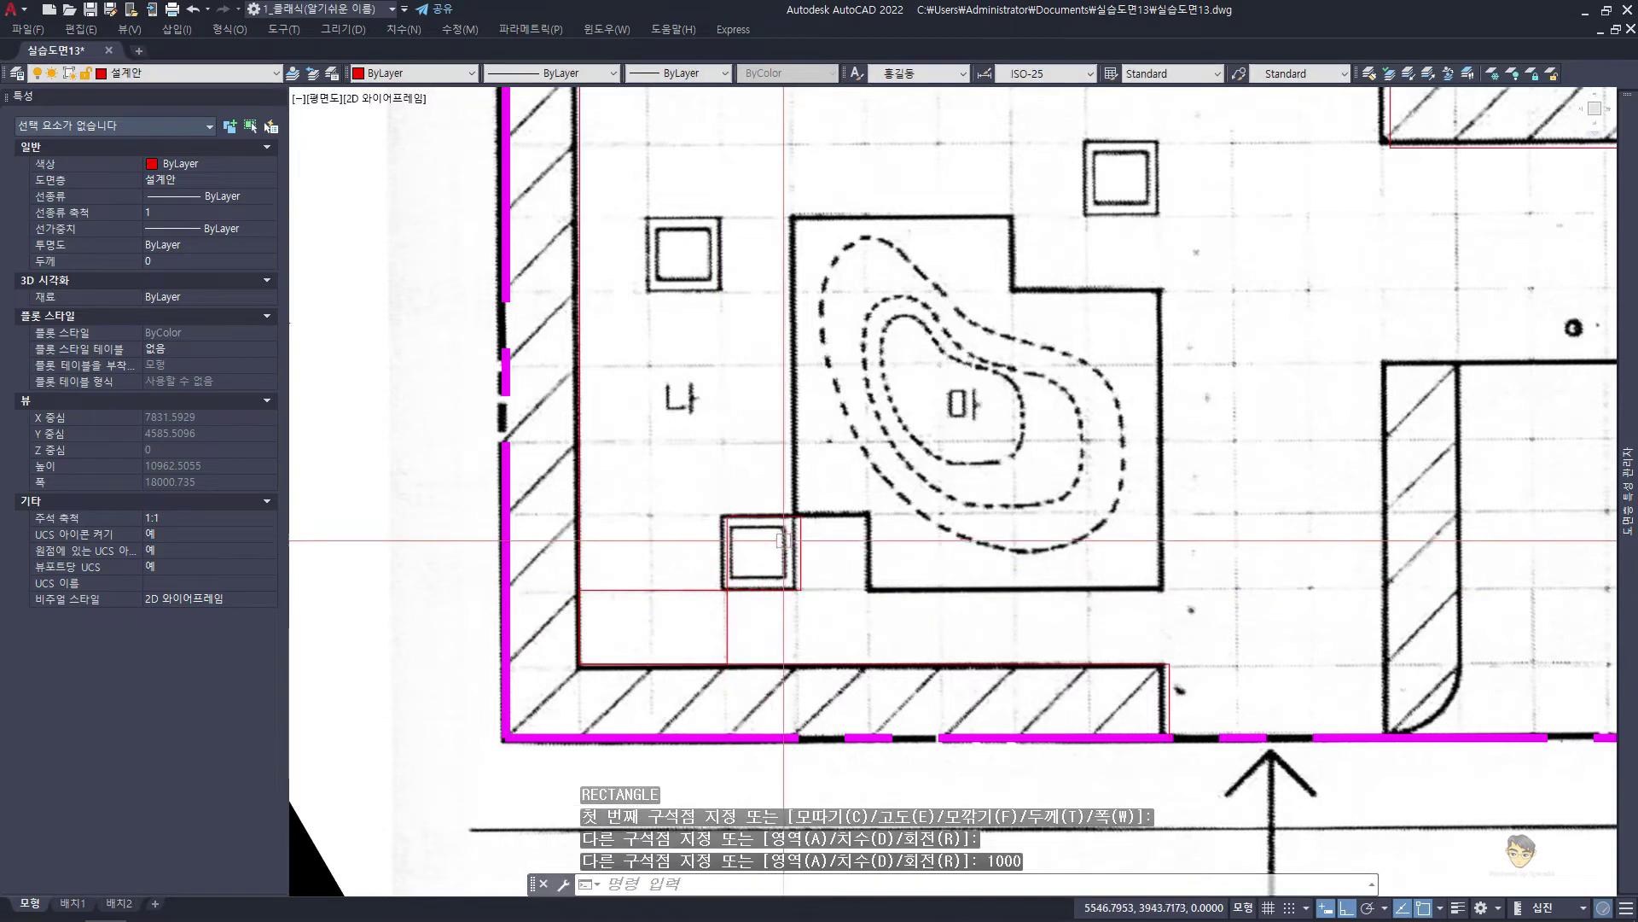
type("e")
key("Return")
key("Escape")
left_click(766, 555)
type("o")
Abandon an offset attempt, regenerate the display and pan to the mound block
key("Return")
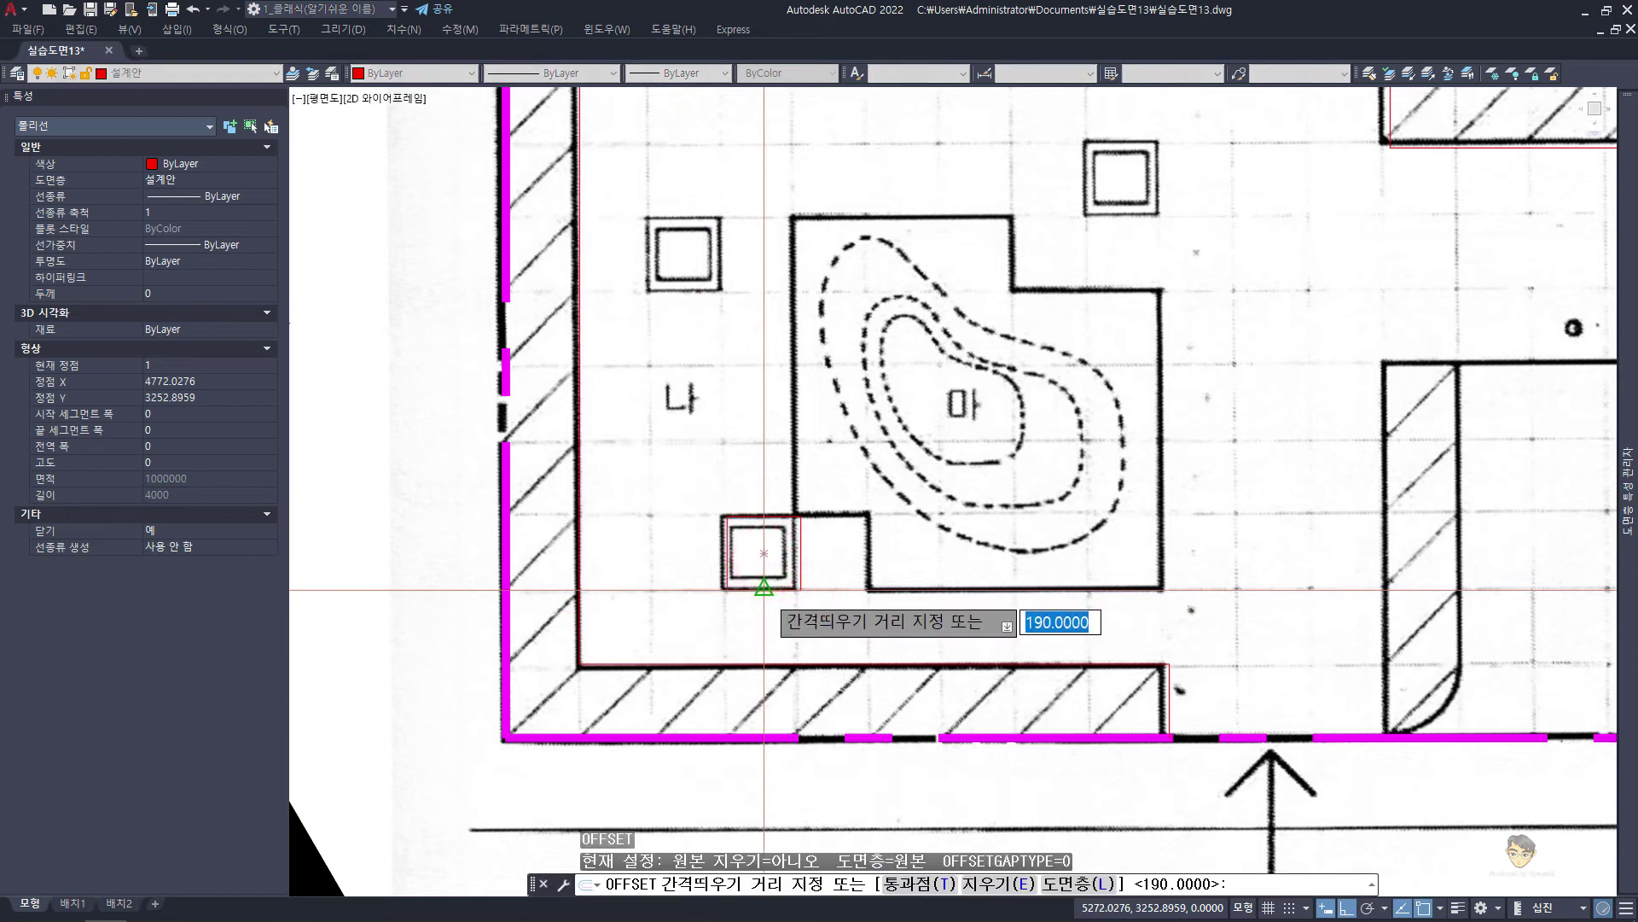
type("0")
key("Return")
key("Escape")
type("re")
key("Return")
key("Escape")
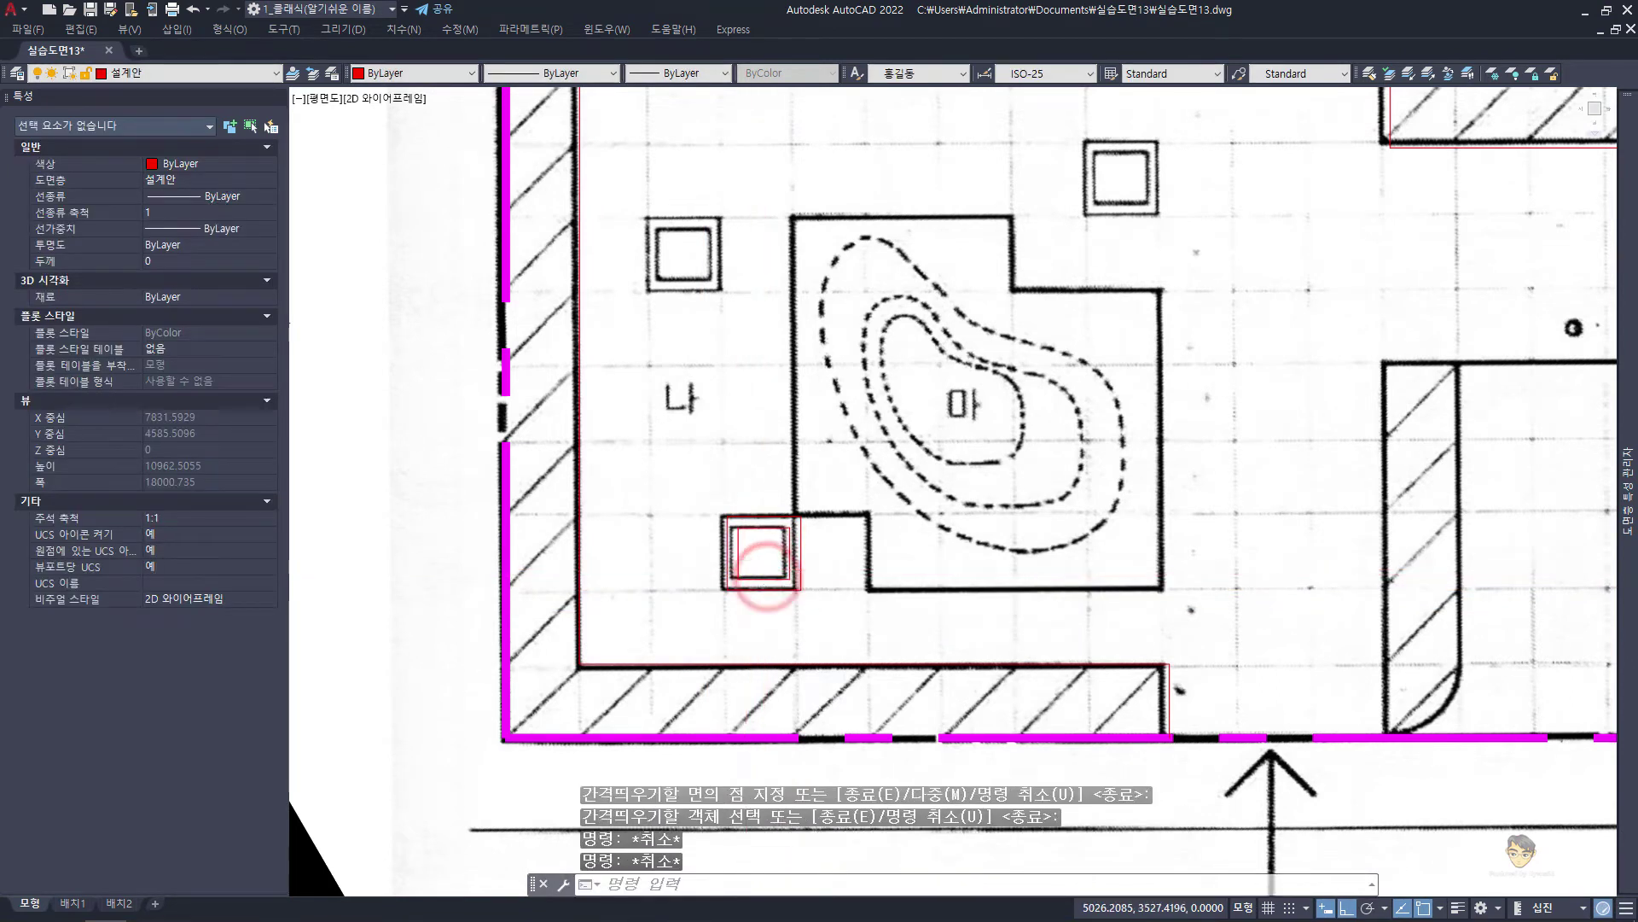
middle_click_drag(772, 600, 832, 625)
left_click(832, 626)
type("cc")
key("Return")
Move the left square outline onto the upper-left pillar
left_click(860, 613)
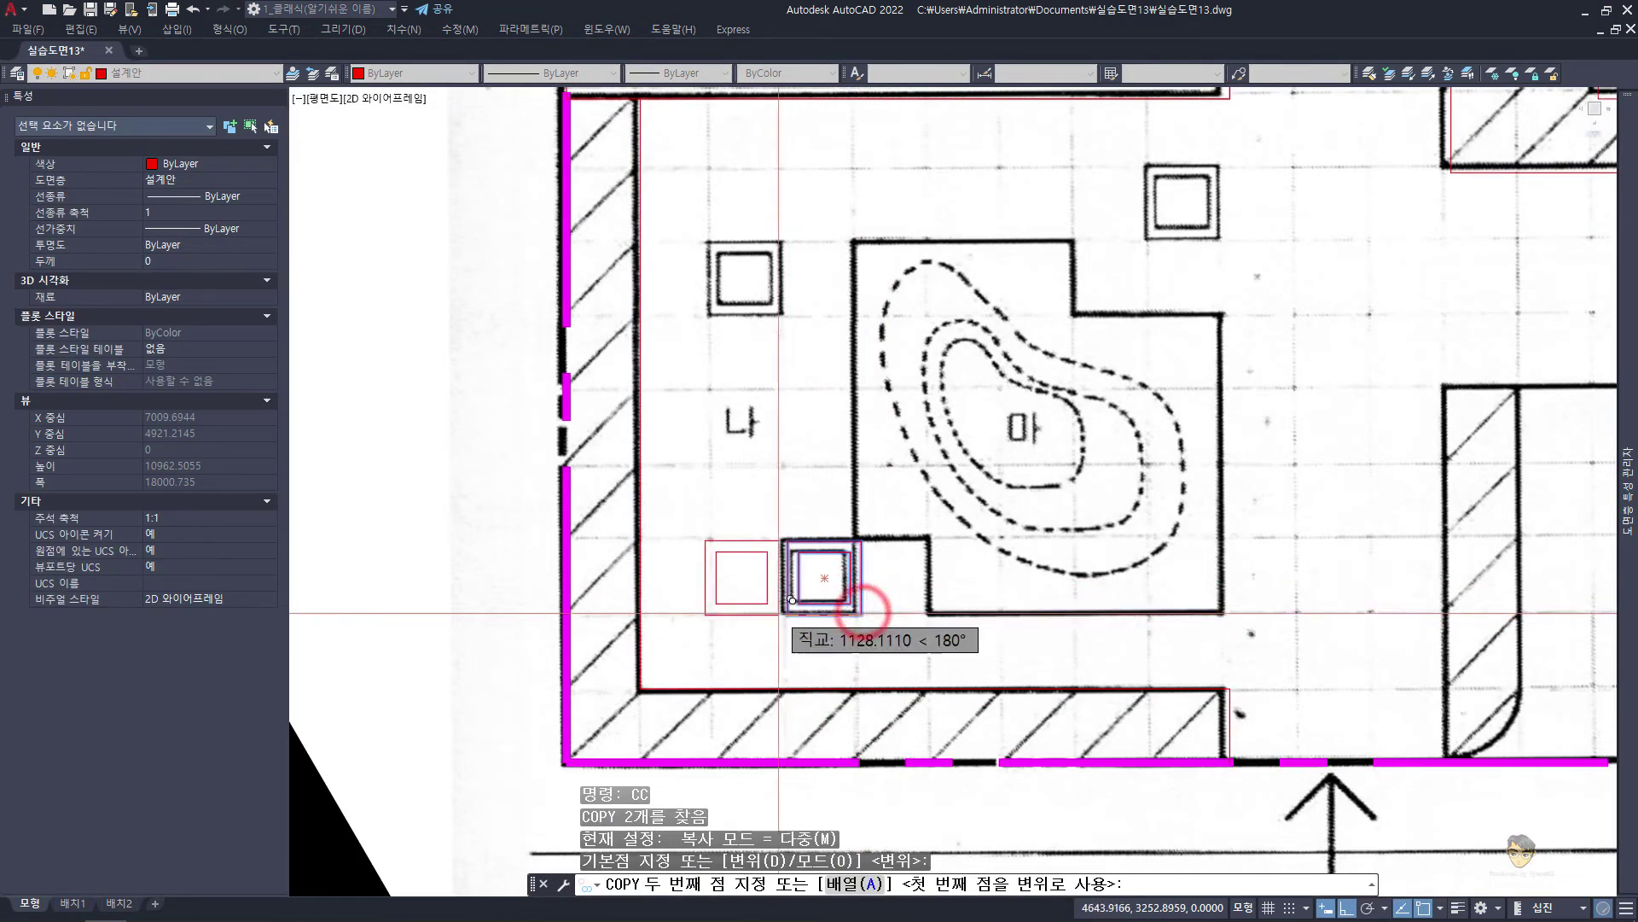
key("Escape")
left_click(693, 506)
left_click(805, 651)
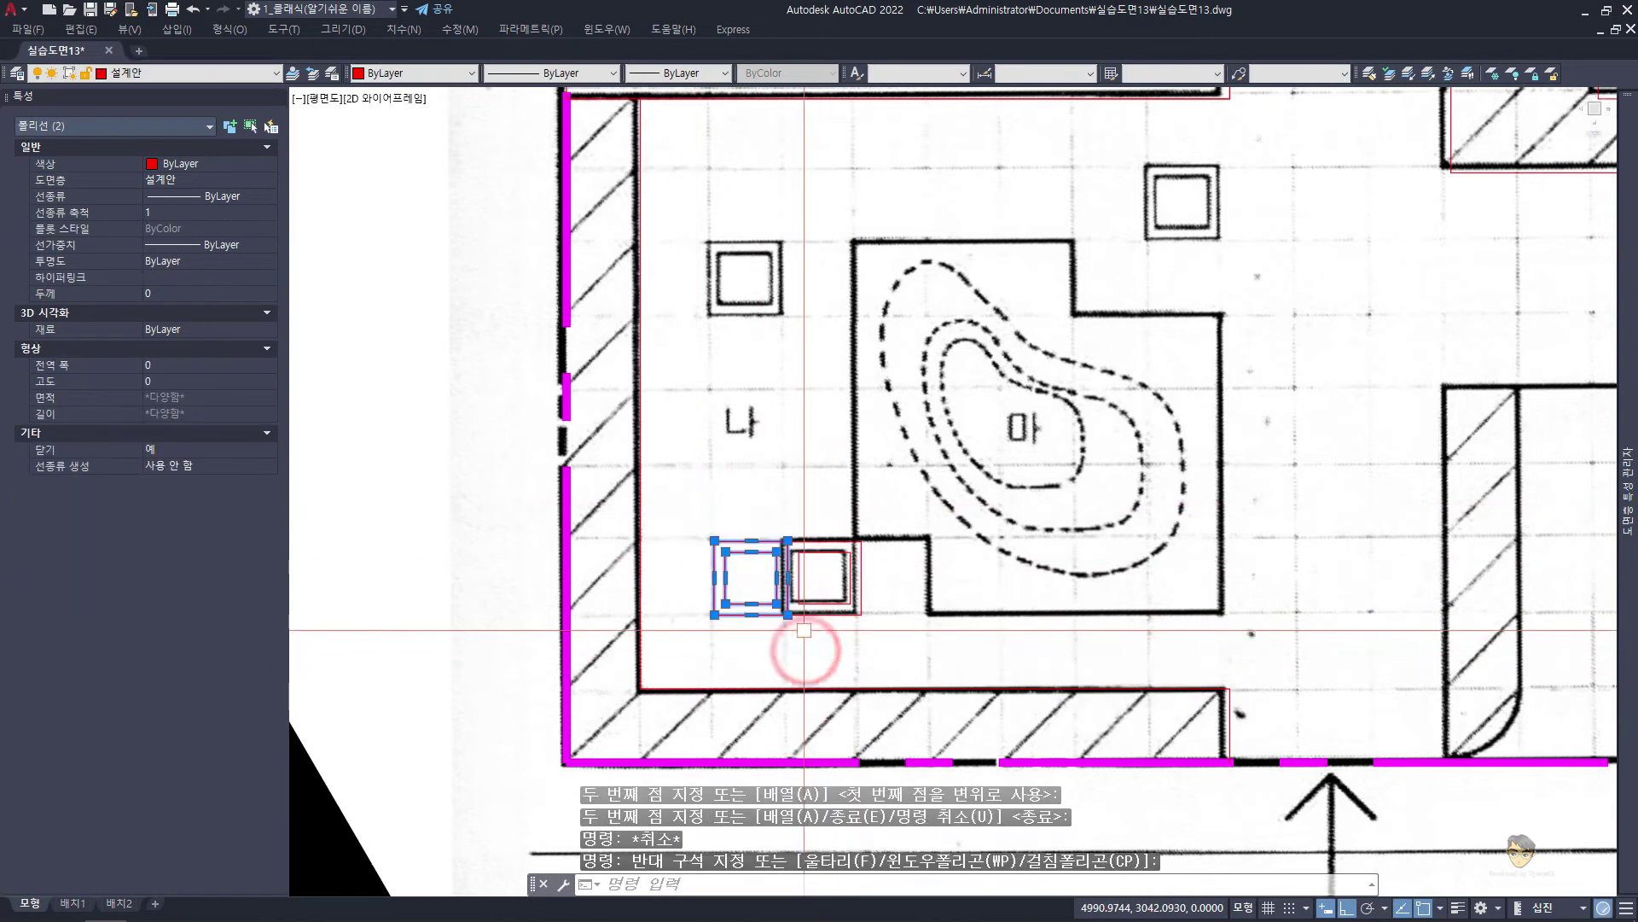
type("m")
key("Return")
left_click(715, 613)
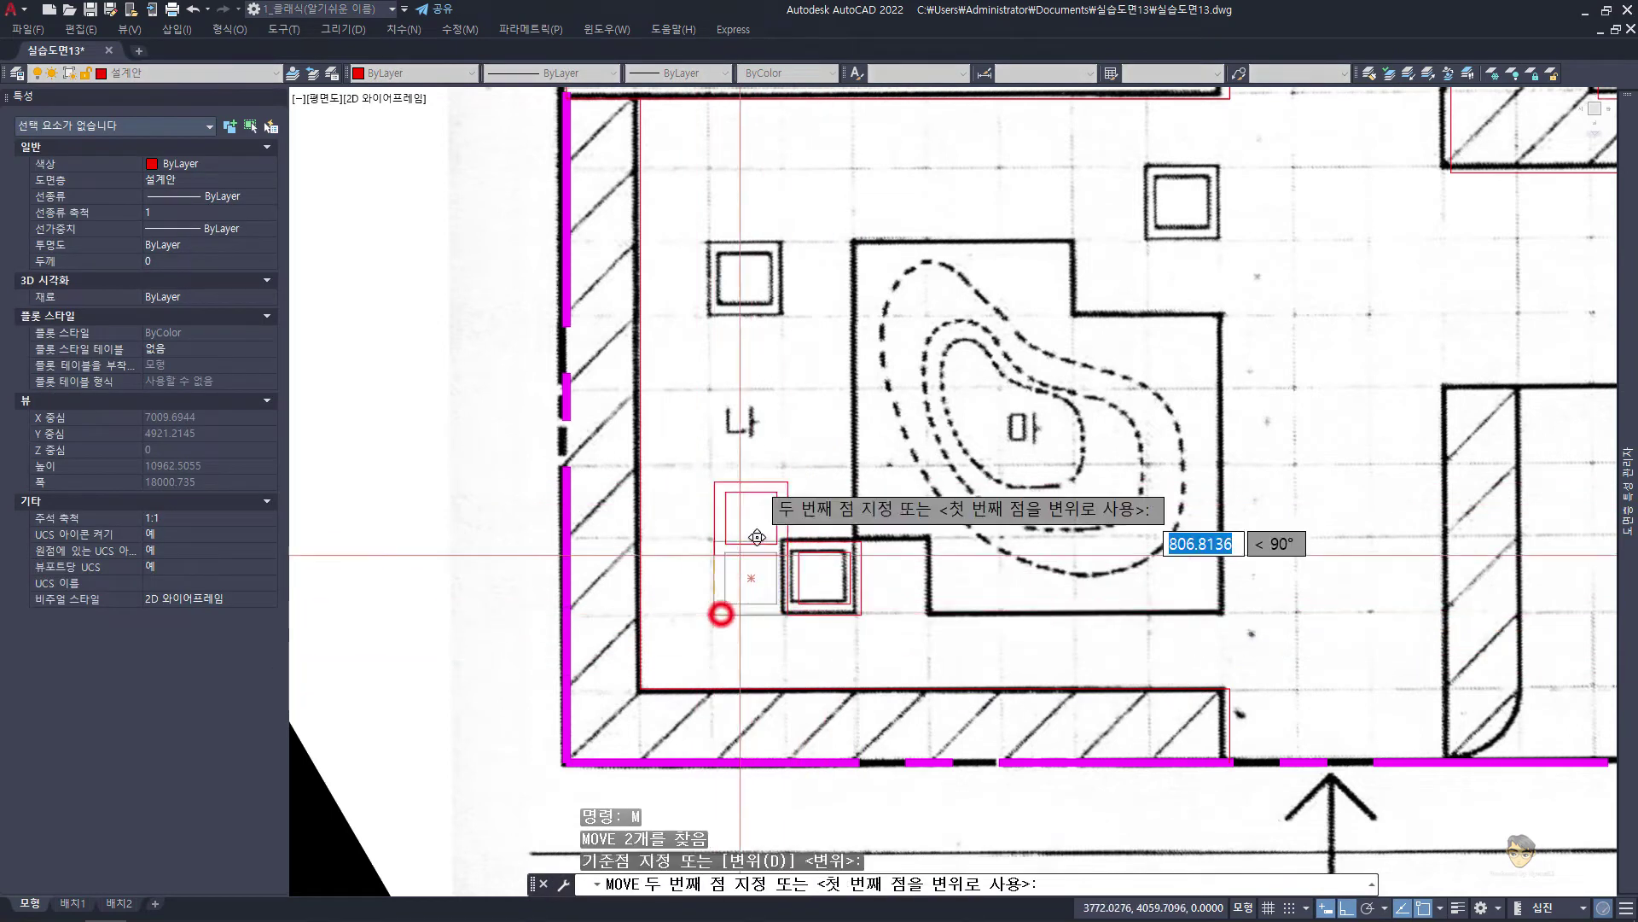
left_click(709, 335)
Draw a radius-1000 helper circle at the upper-right wall corner
middle_click_drag(965, 358, 976, 463)
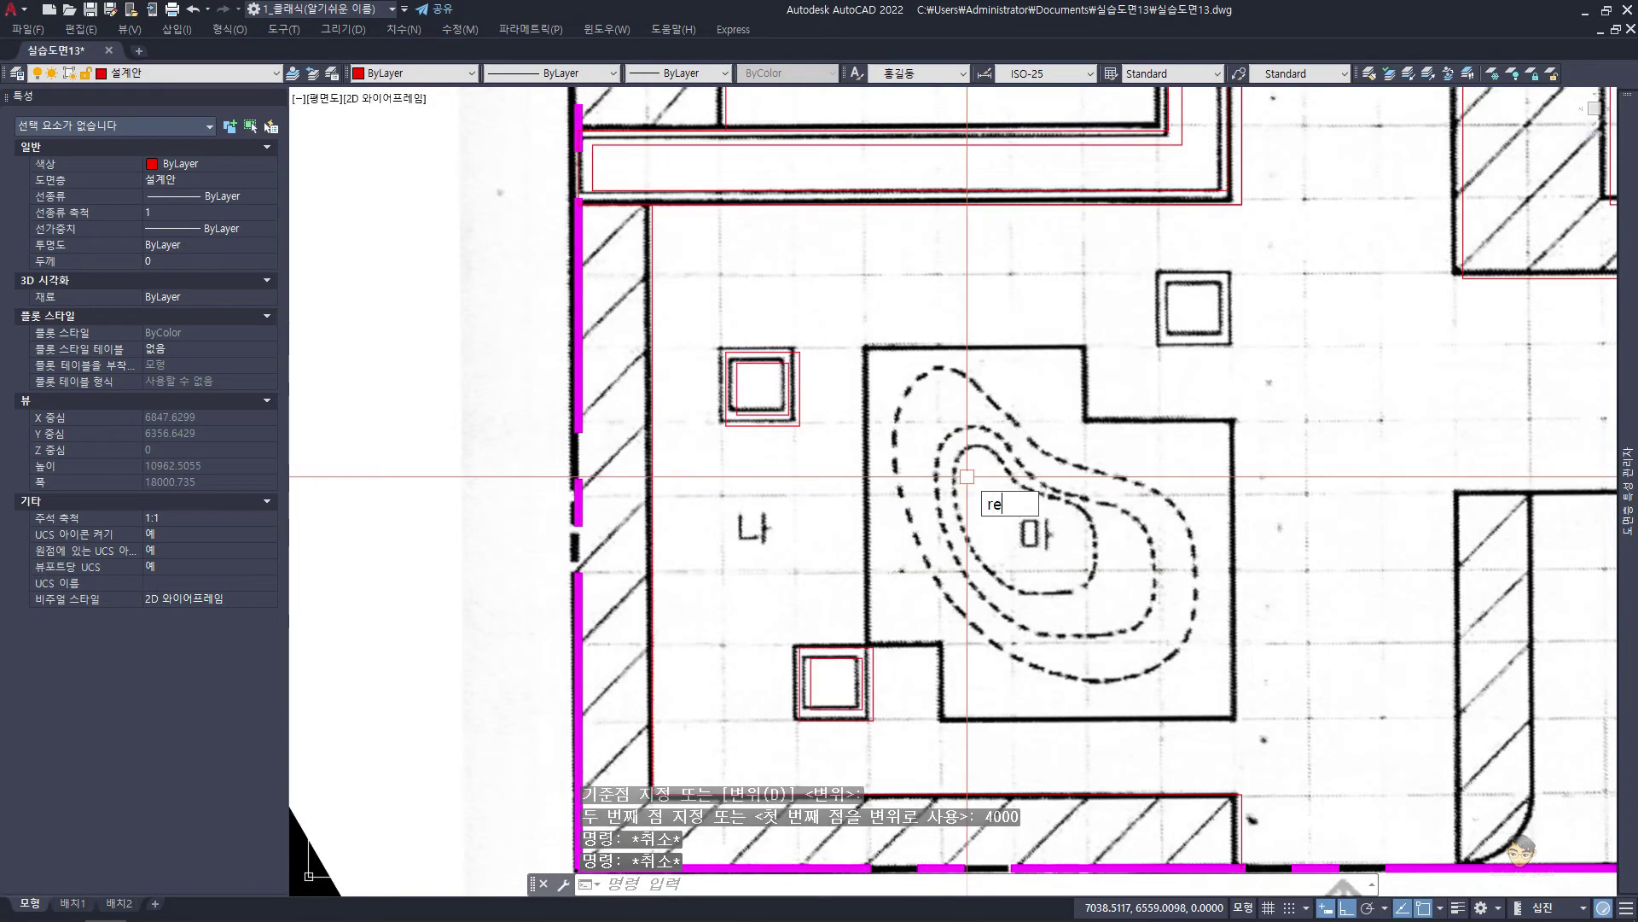
type("c")
key("Return")
left_click(1243, 204)
type("1")
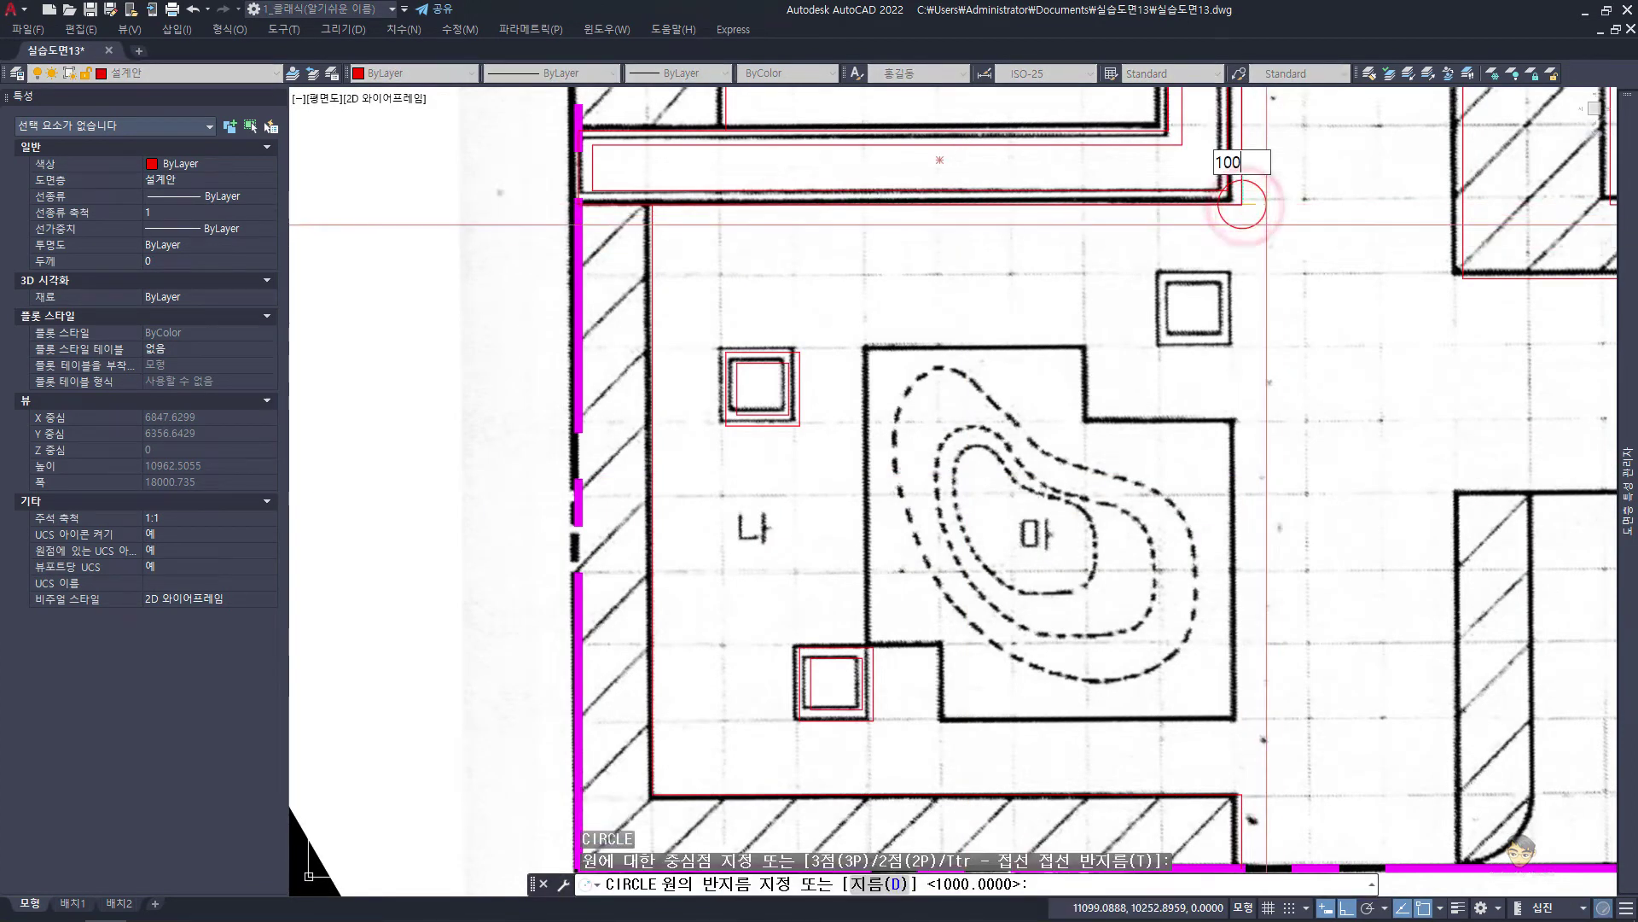
type("0")
key("Return")
Copy the square outline onto the upper-right pillar
type("cc")
left_click_drag(694, 311, 817, 465)
key("Return")
left_click(802, 350)
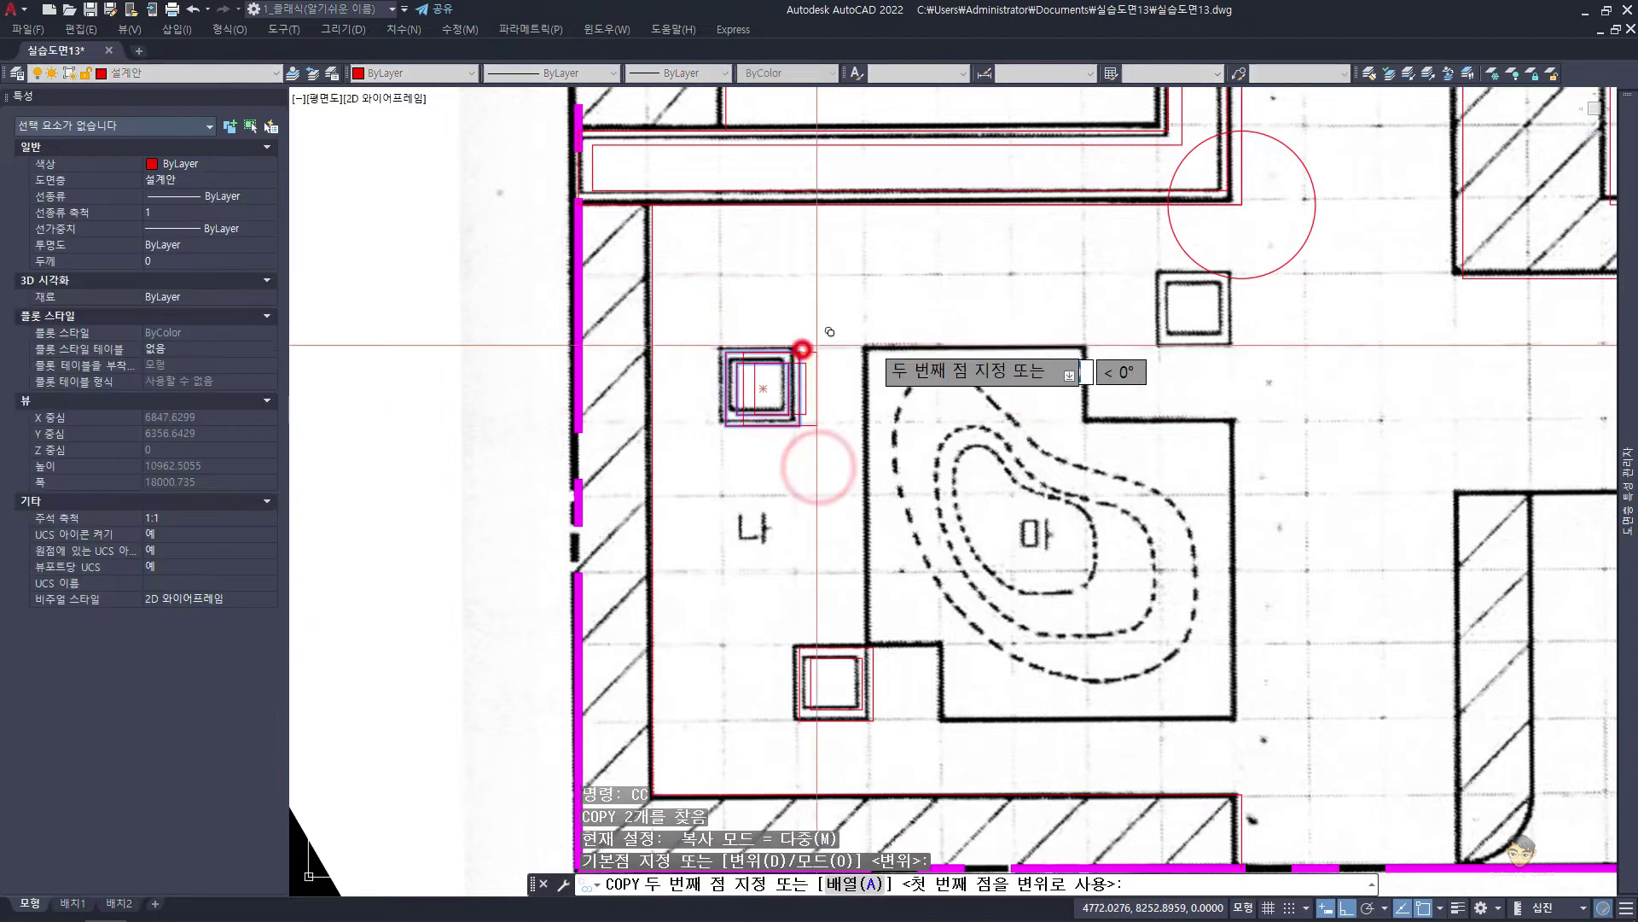
scroll(817, 346, "down", 2)
left_click(1263, 245)
key("Return")
Erase the helper circle and bring the mound block back into view
left_click(1289, 292)
type("e")
key("Return")
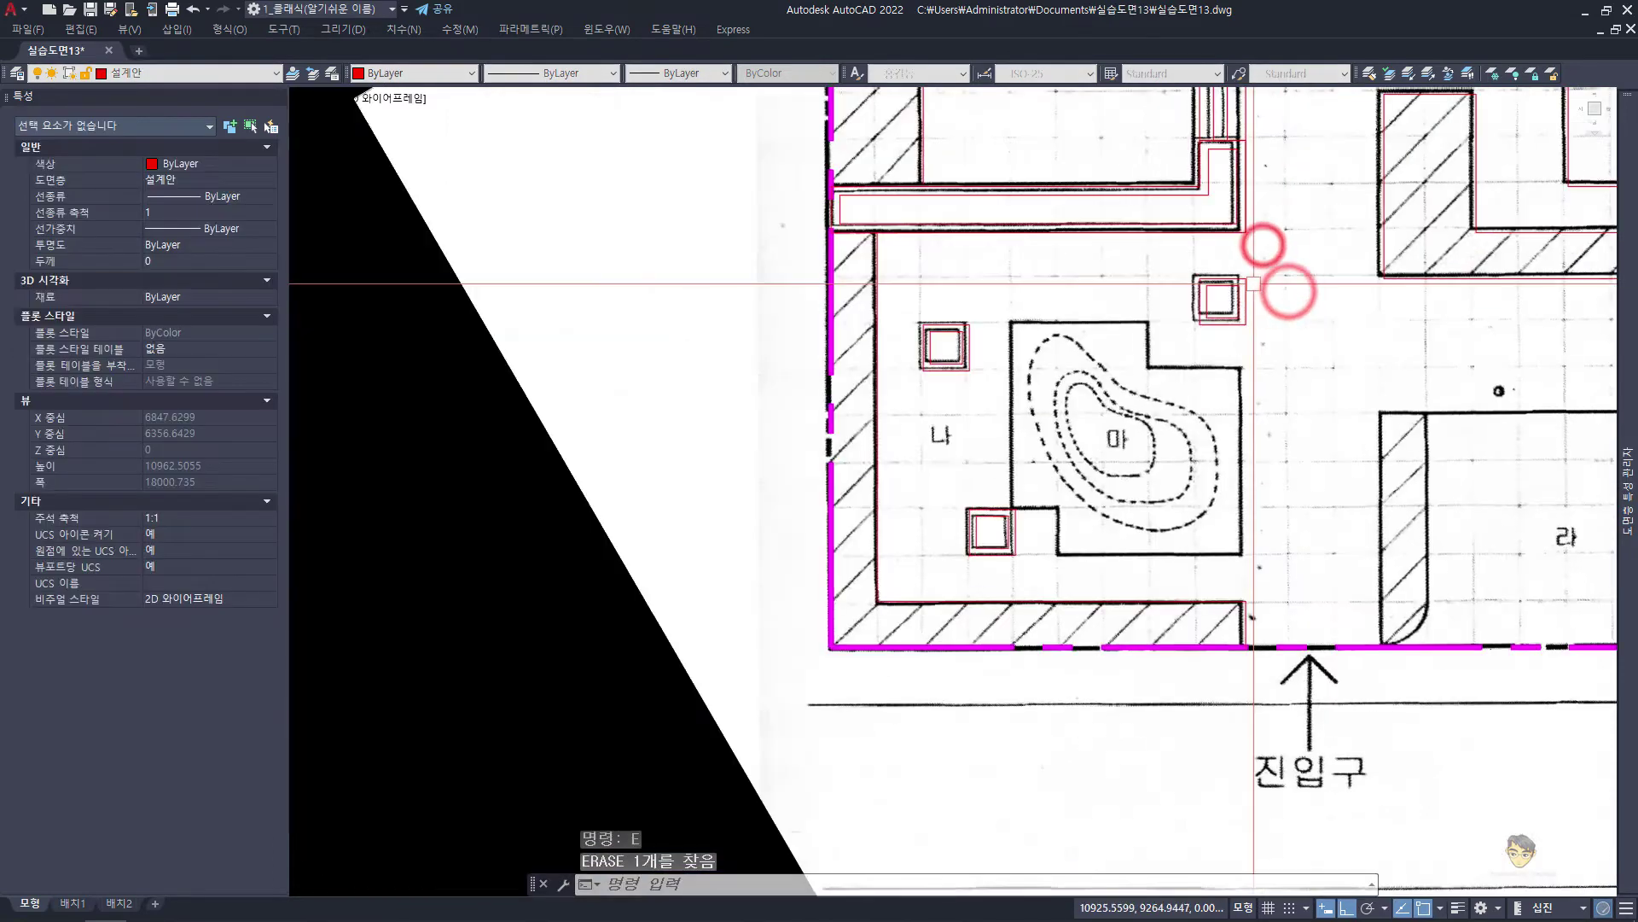
middle_click_drag(1253, 283, 1081, 497)
key("Escape")
key("Escape")
key("Escape")
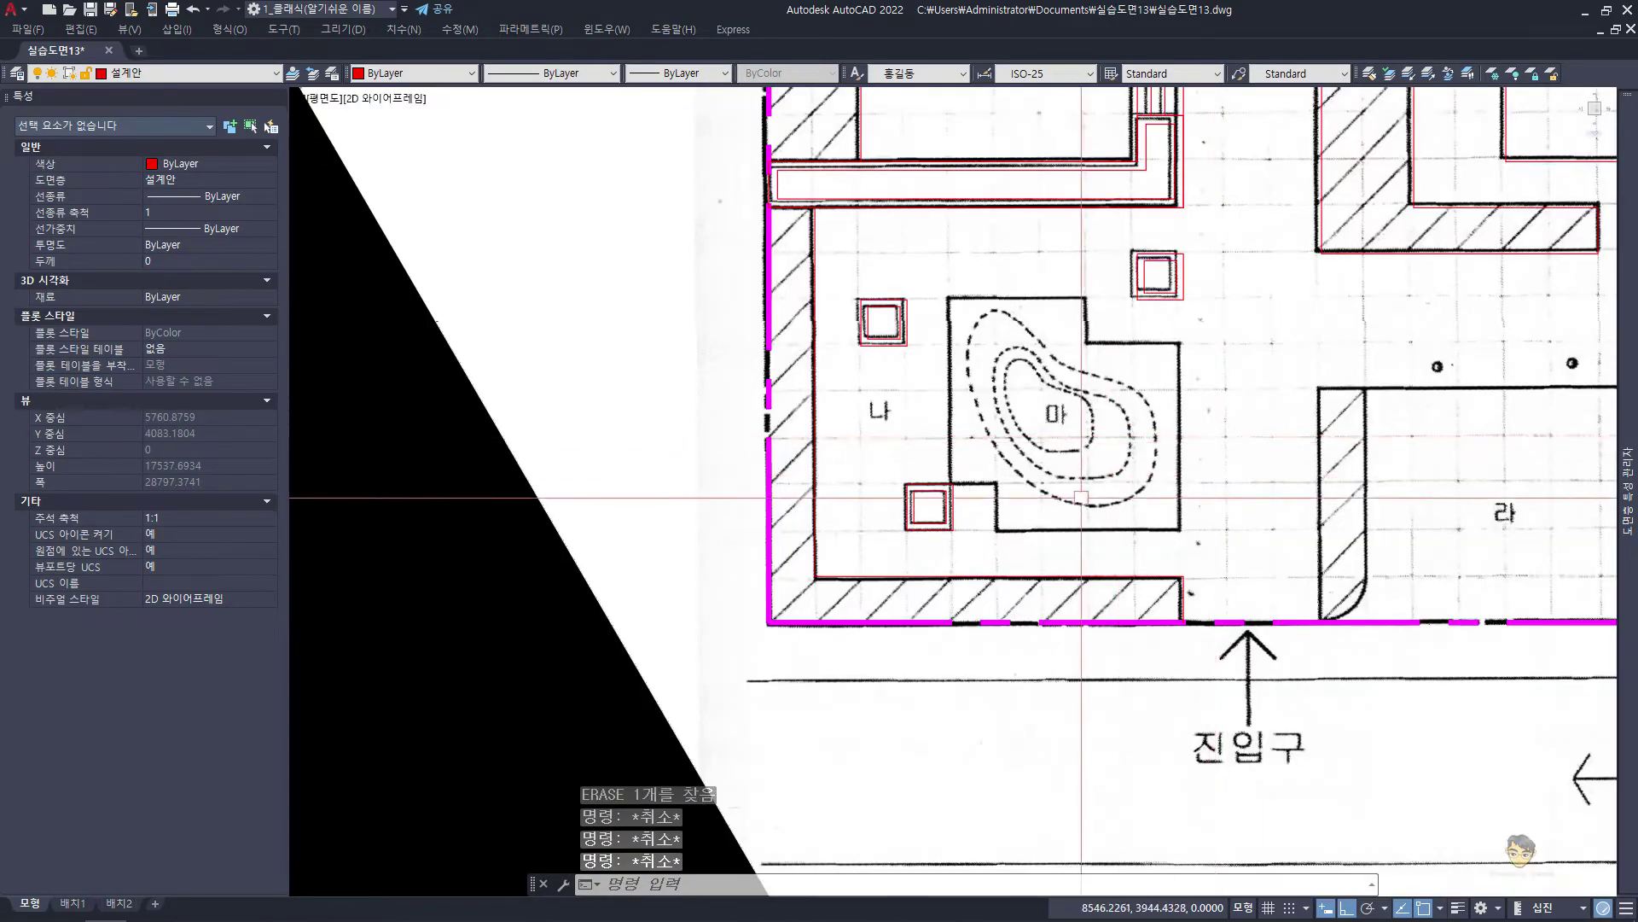
Outline the 마 block with polyline edges 4000, 3000, 1000, 2000 and 4000
type("pl")
key("Return")
left_click(950, 483)
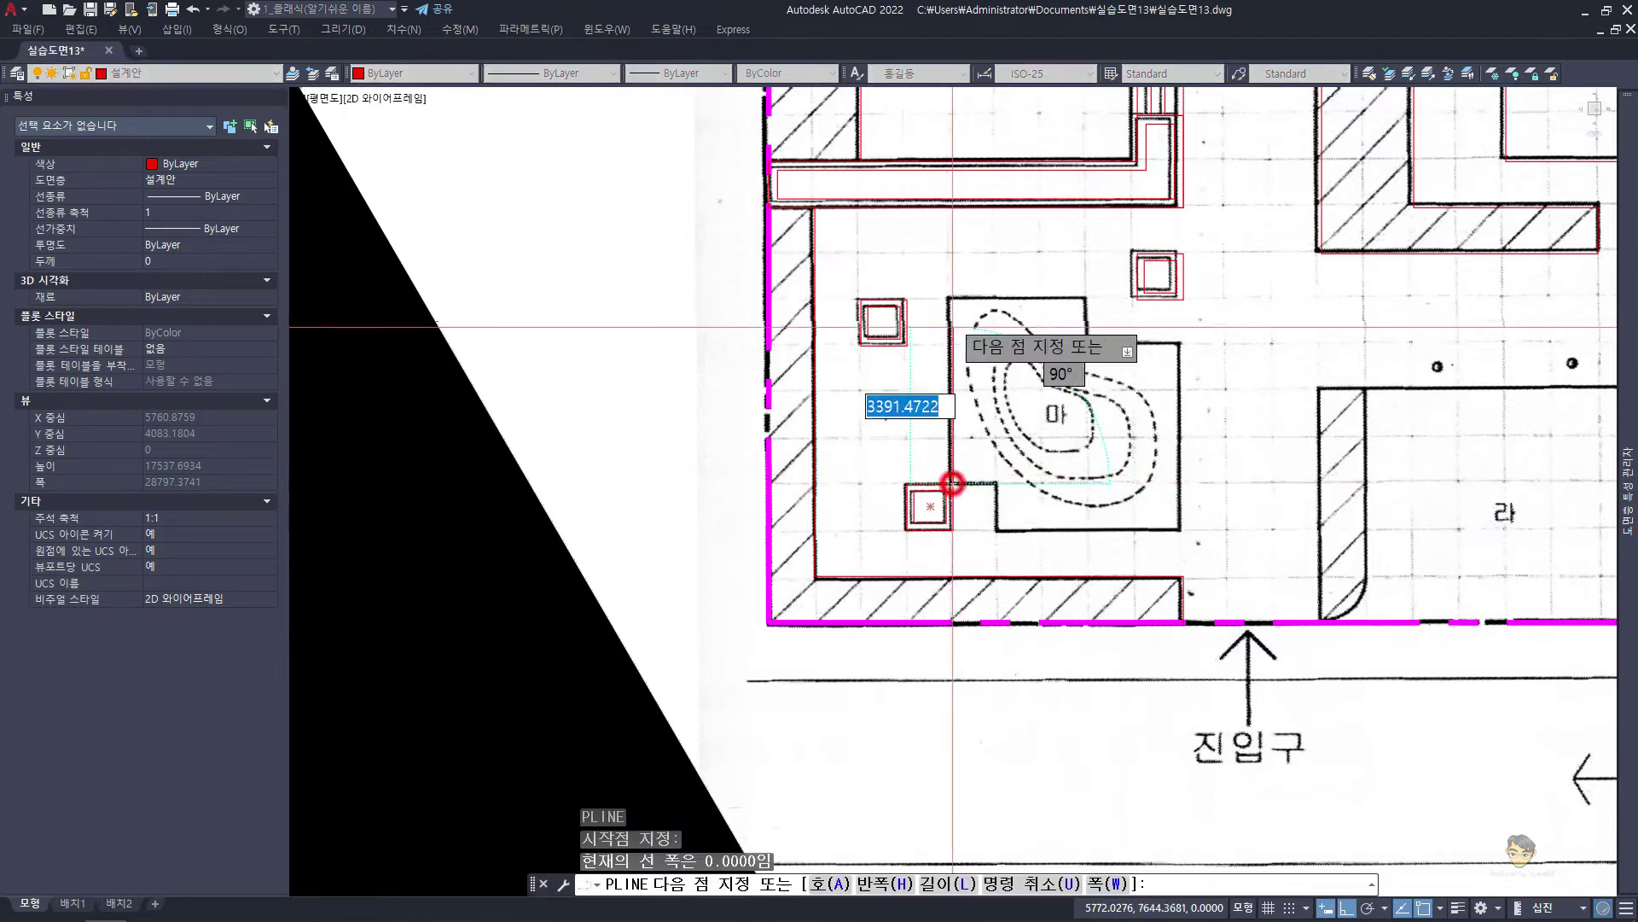
key("Return")
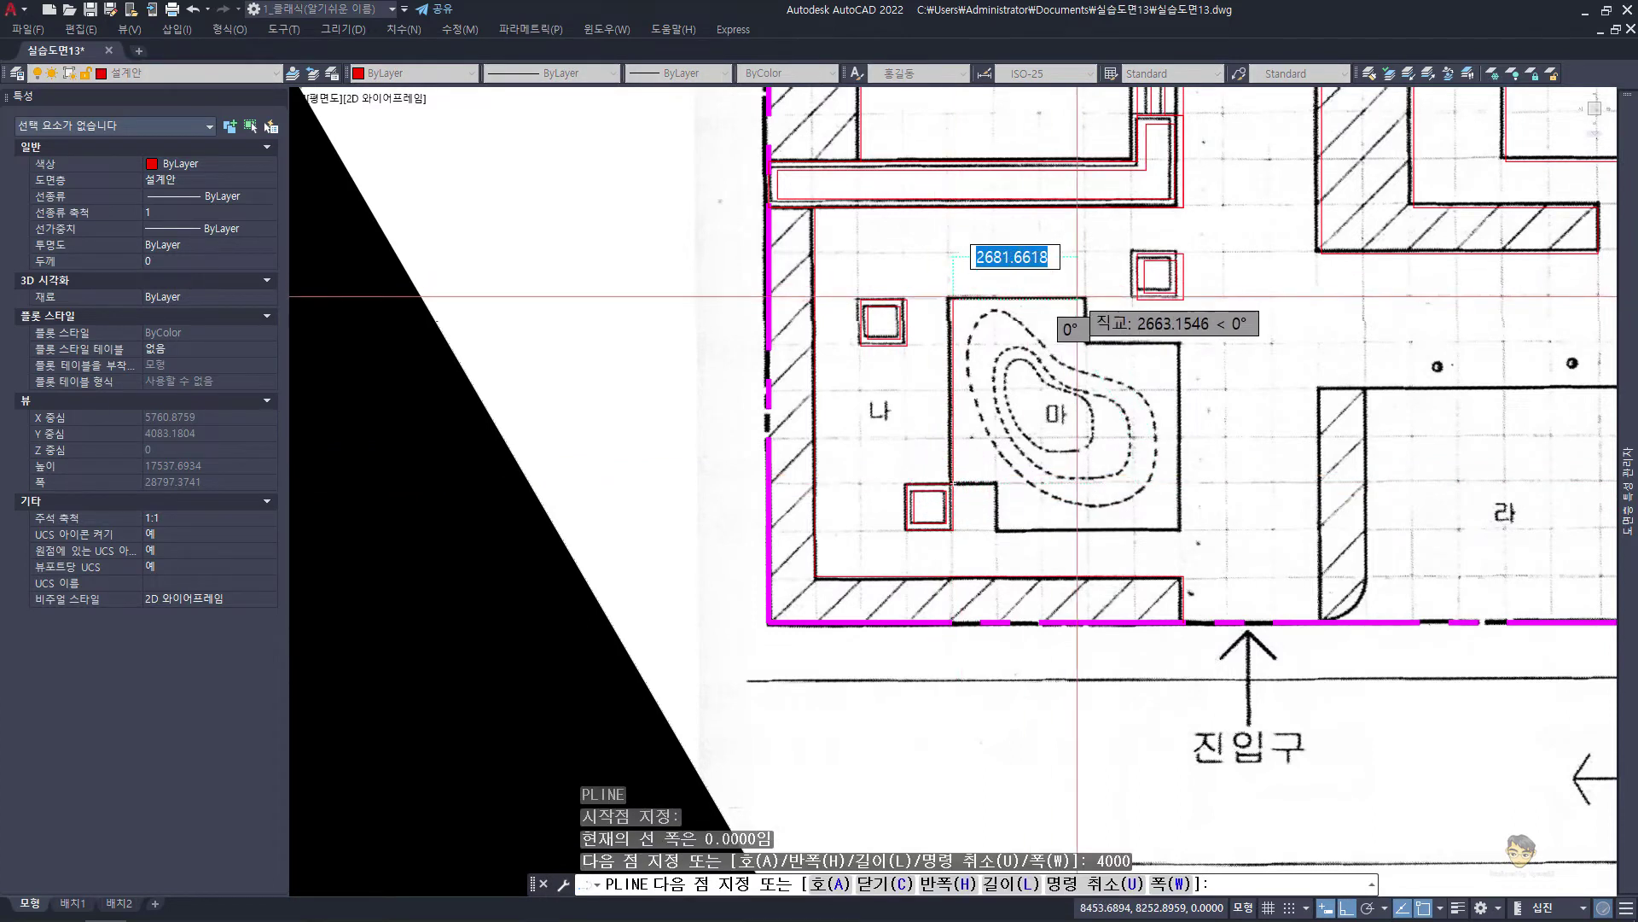
type("3000")
key("Return")
type("1")
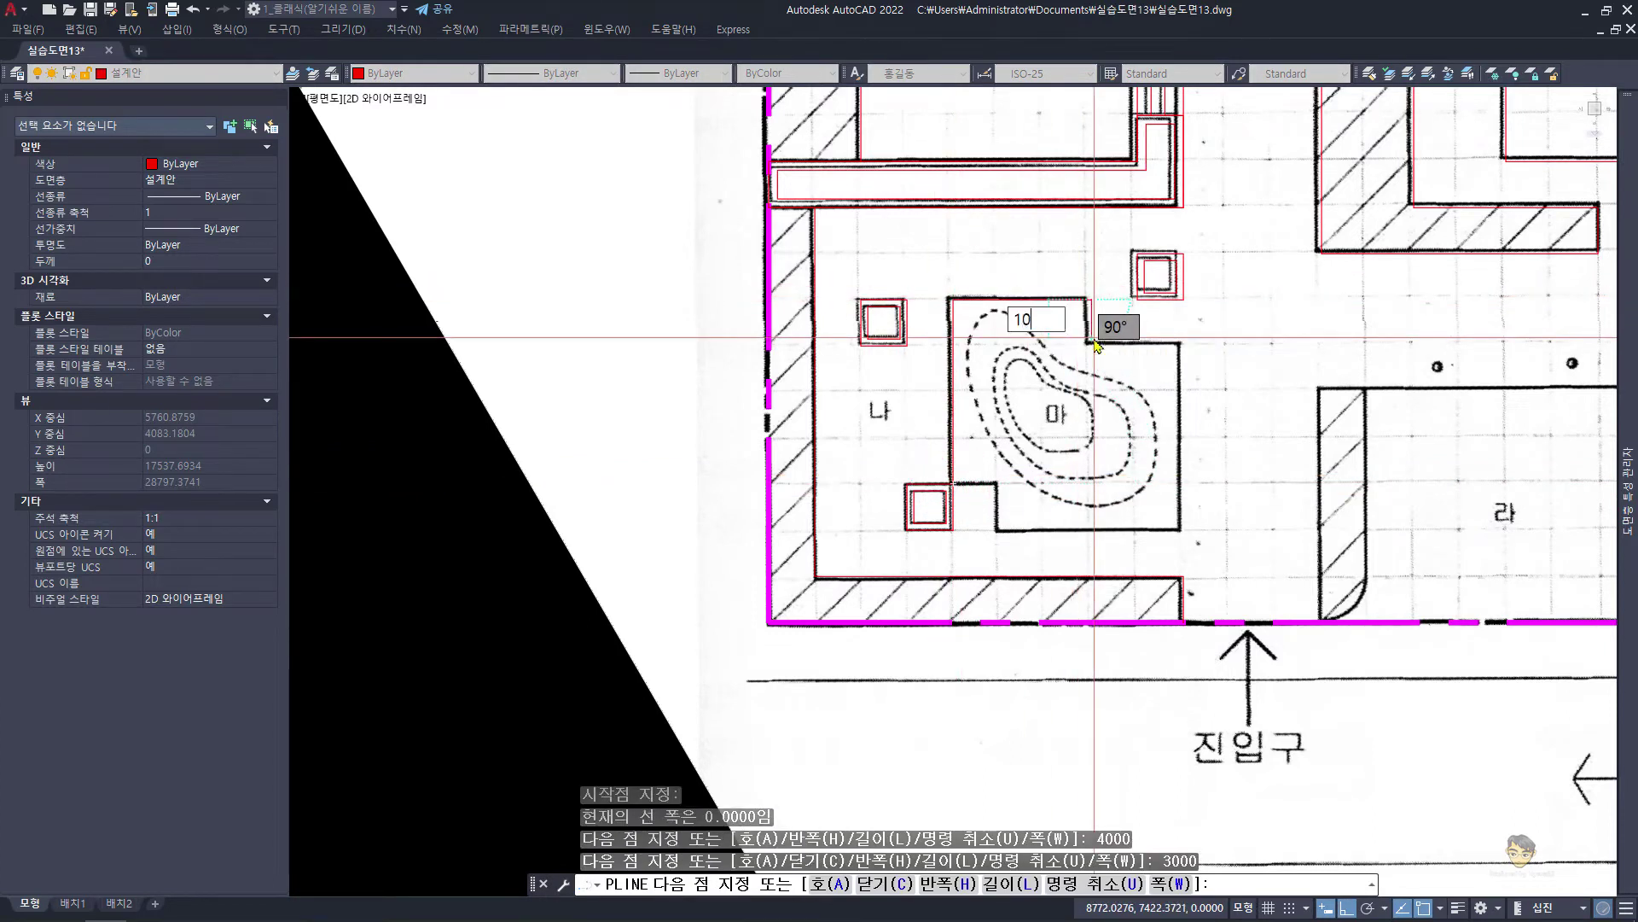
type("00")
key("Return")
type("2")
key("Return")
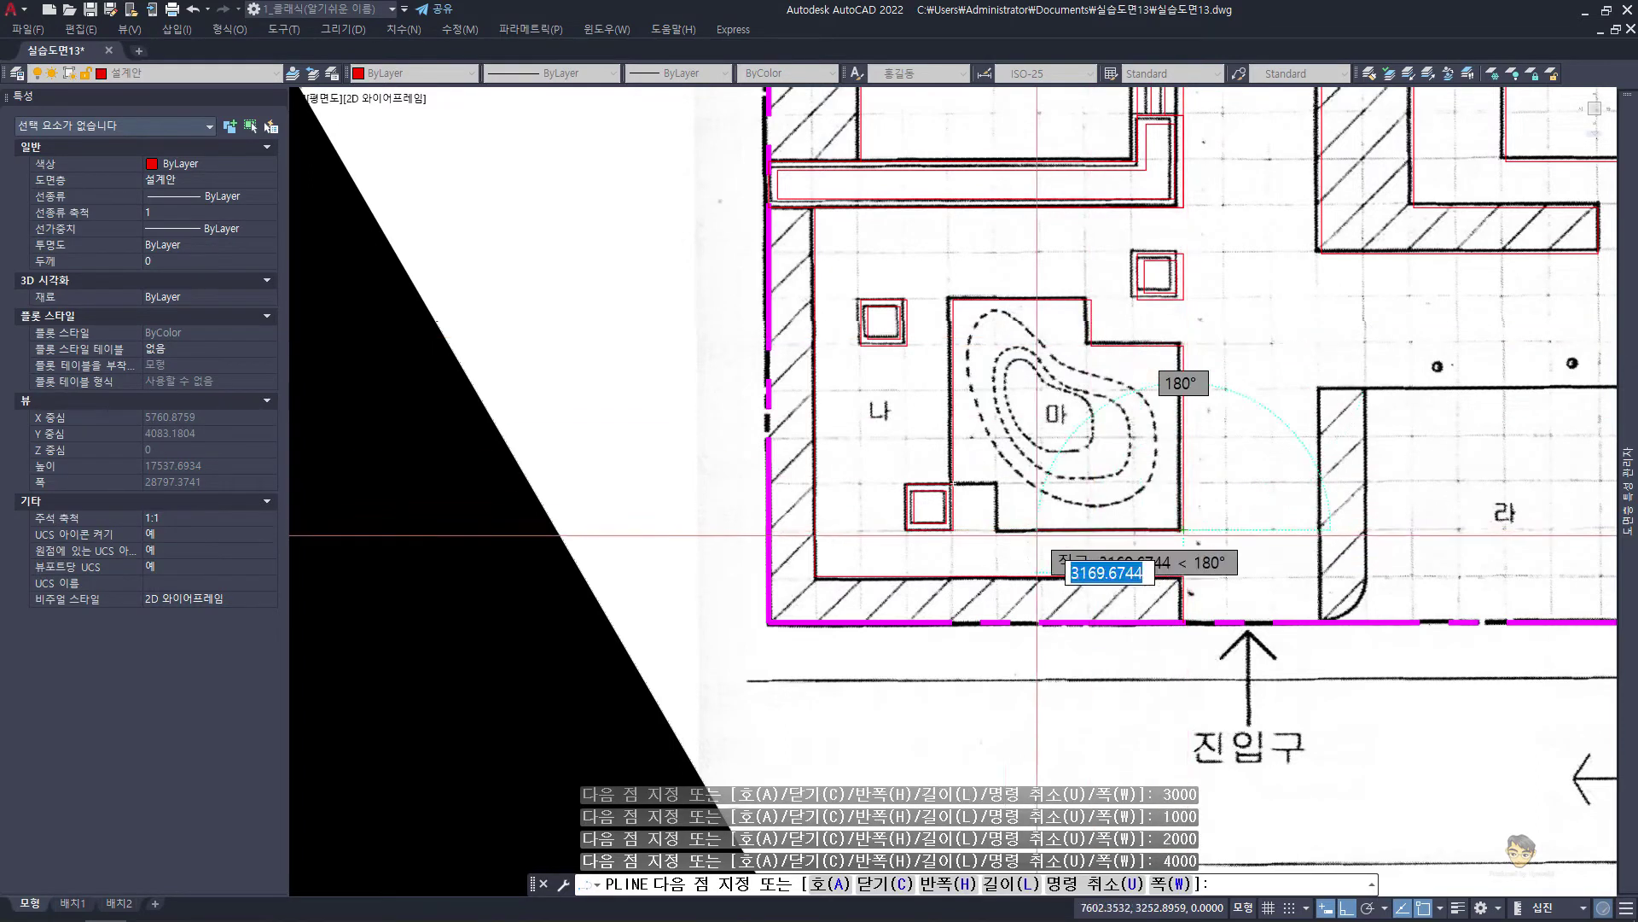
key("Return")
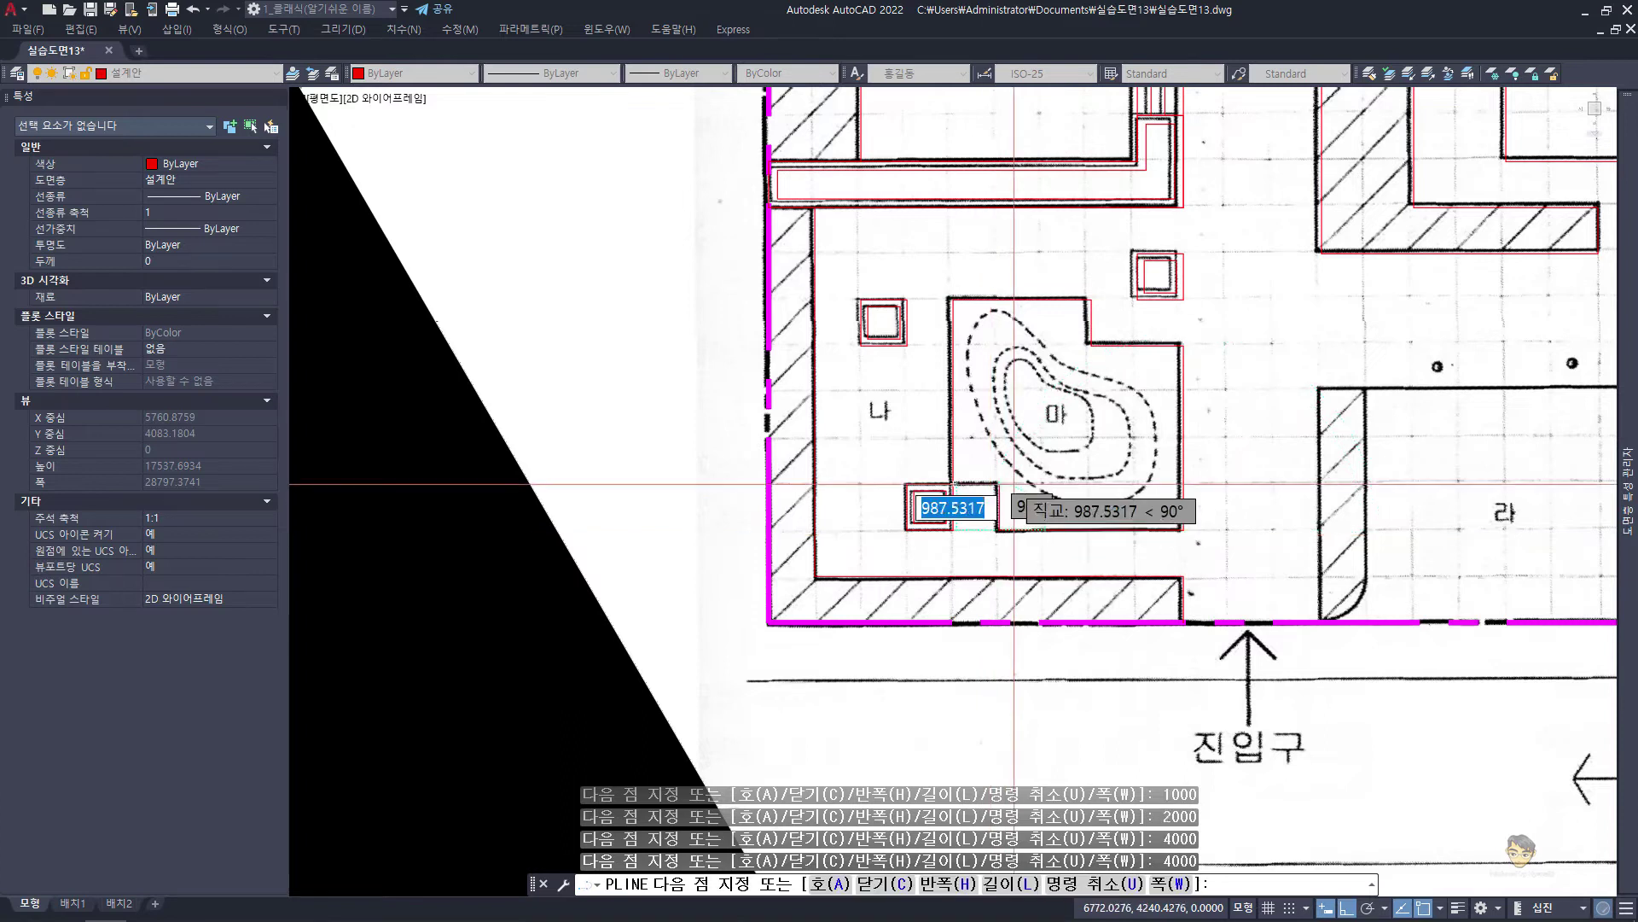
End the outline, regenerate the drawing and shift the view down-left
key("Return")
type("RE")
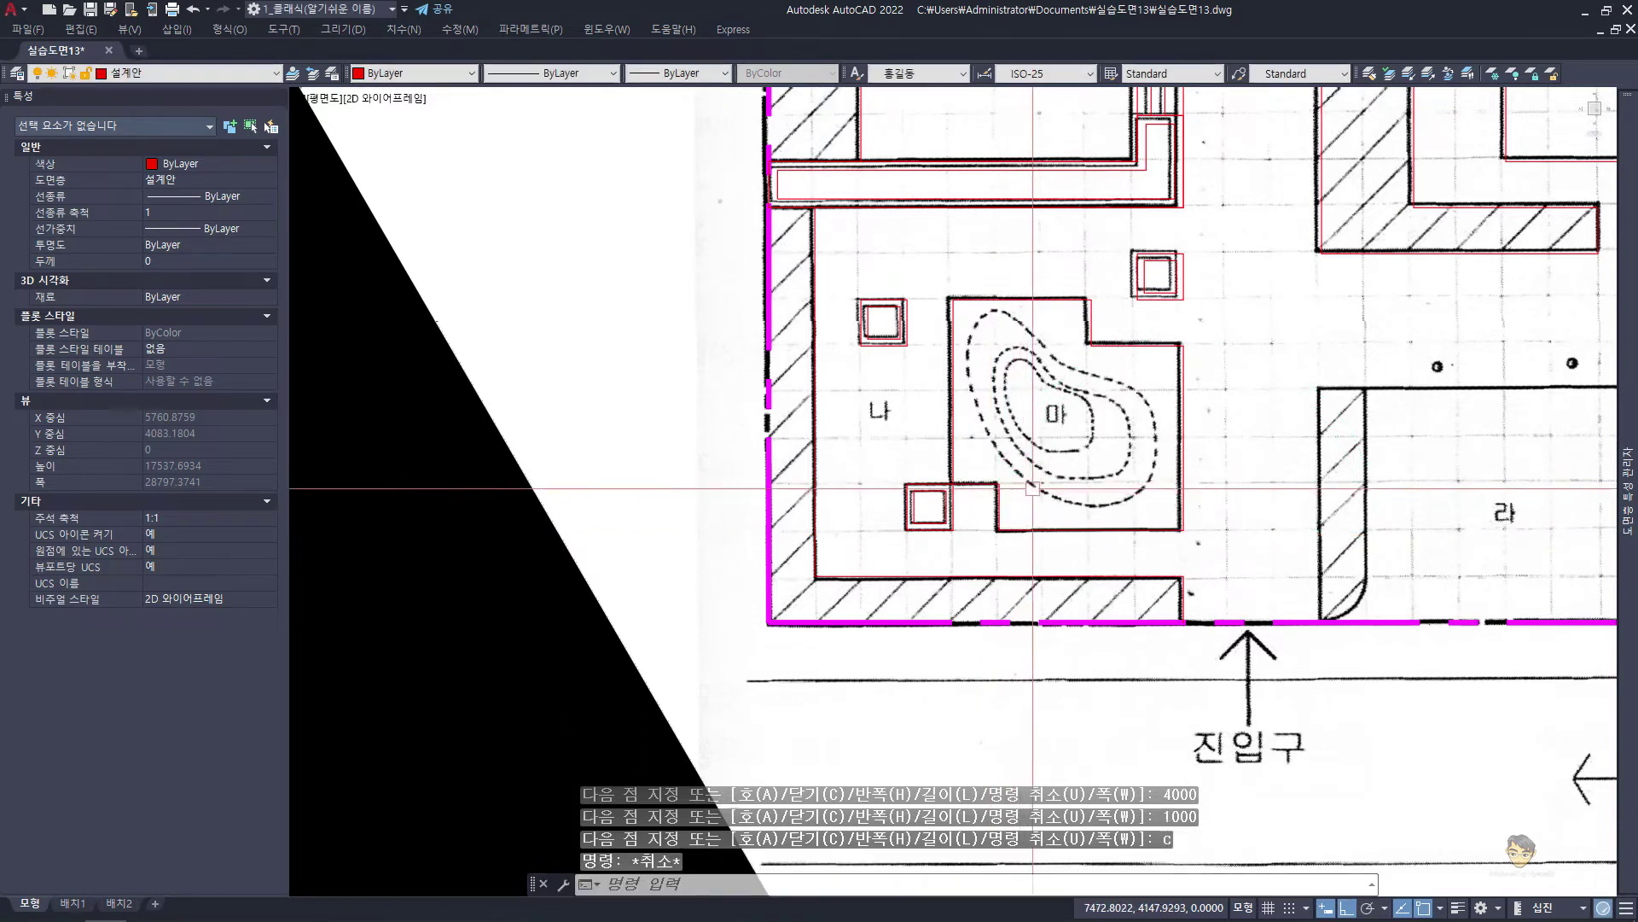
key("Return")
middle_click_drag(1071, 437, 1043, 476)
Trace the outer dashed contour around 마 with a spline and close it into a loop
key("Escape")
key("Escape")
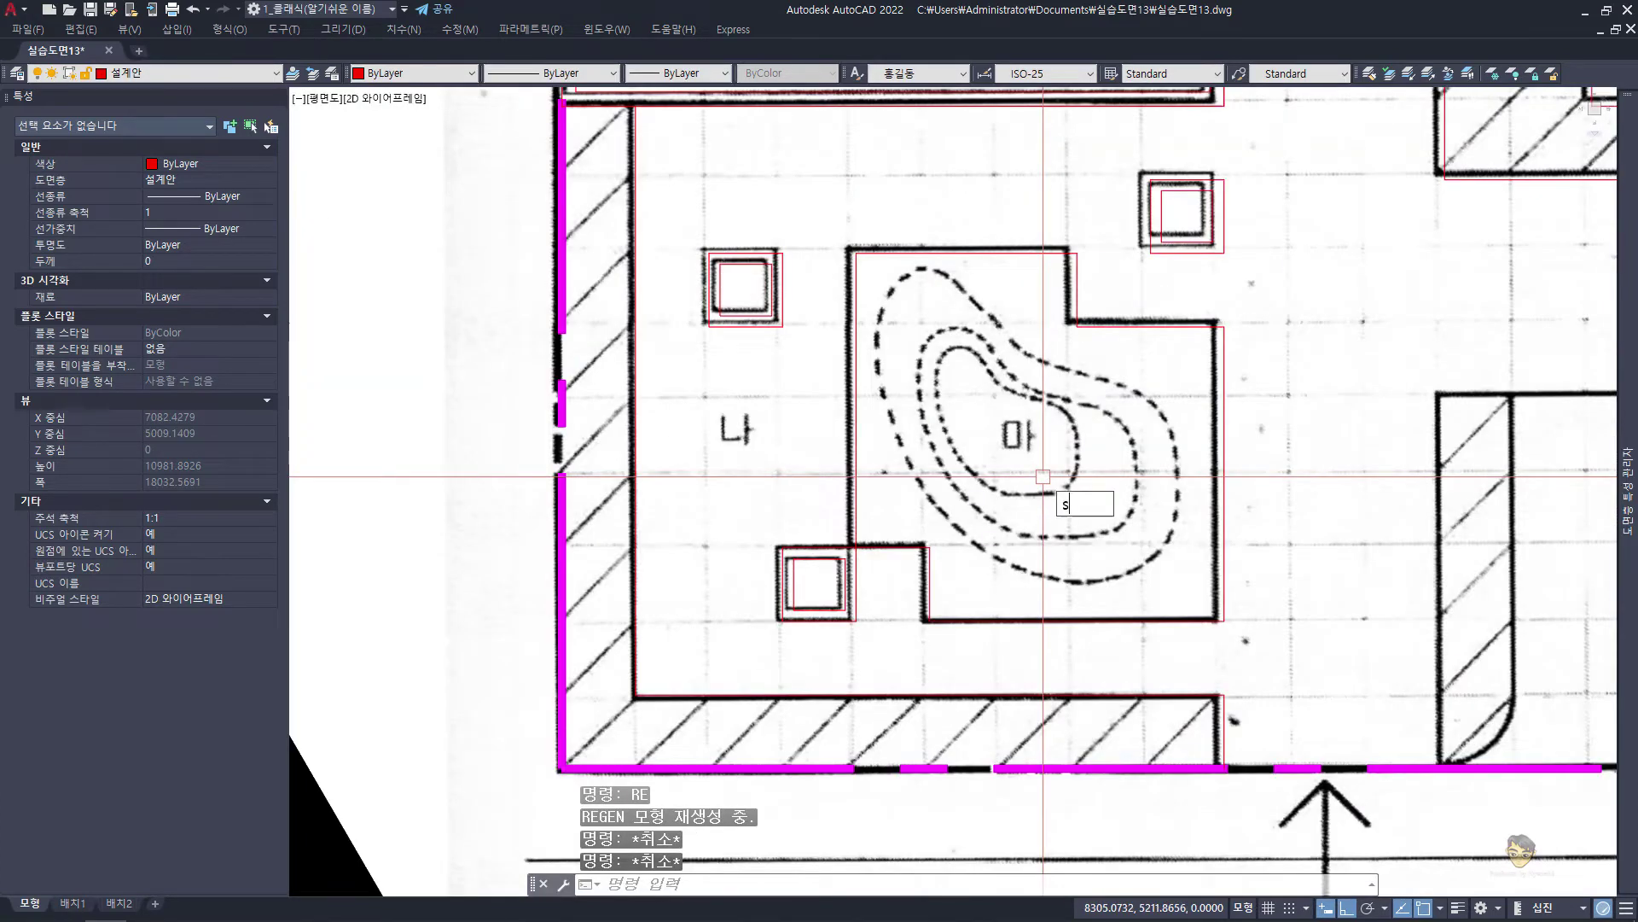
type("spl")
key("Return")
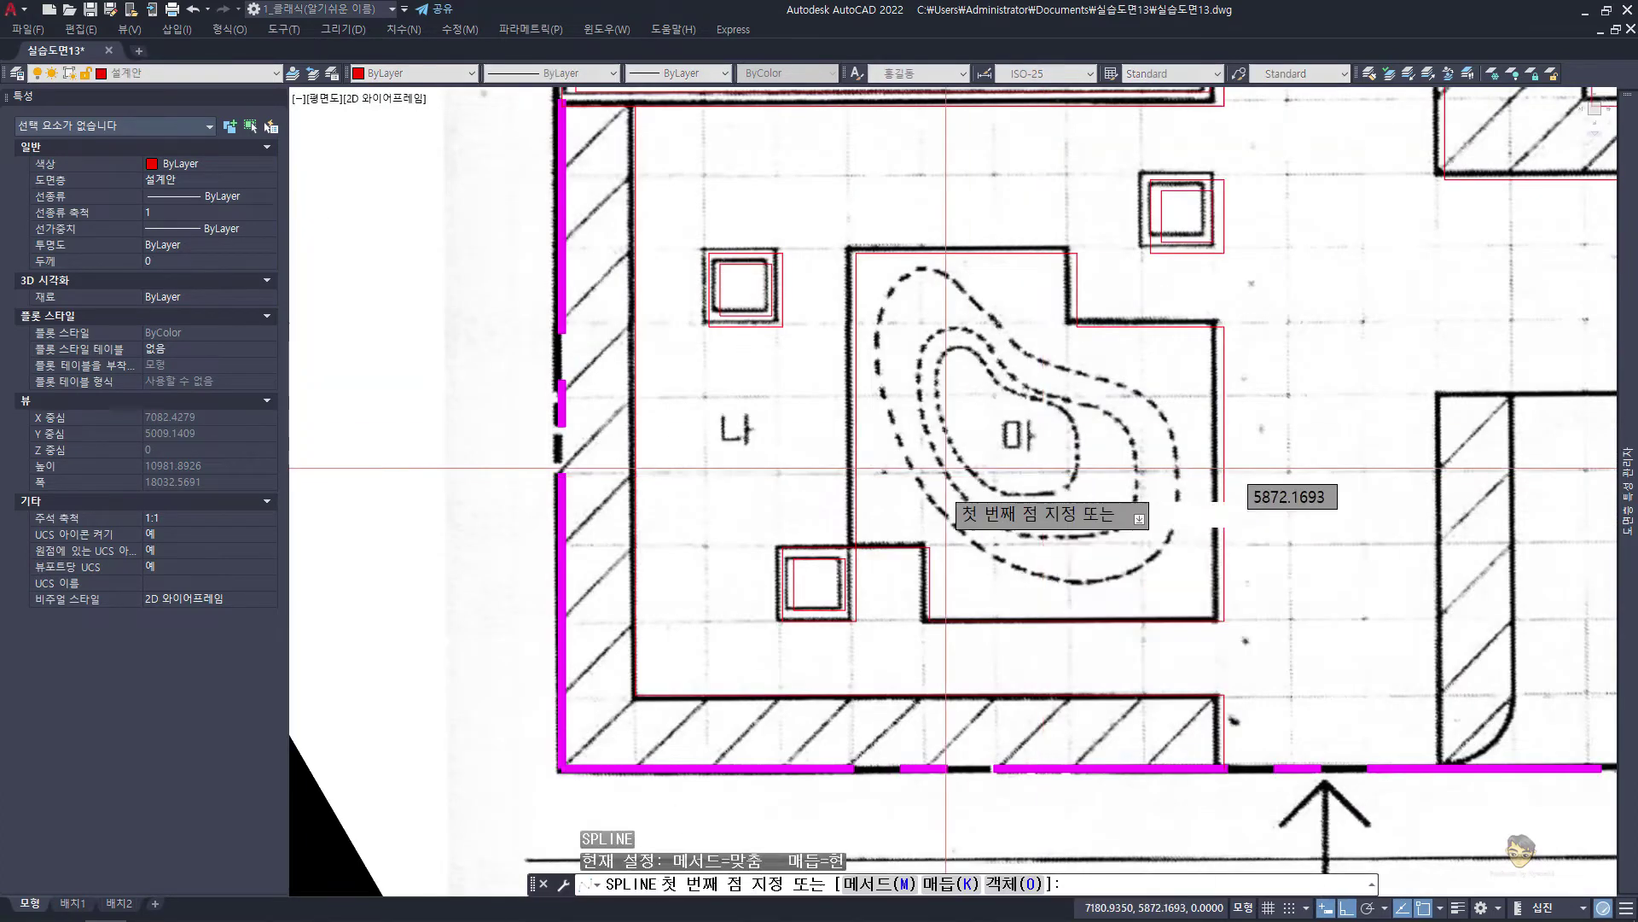
scroll(982, 512, "up", 1)
left_click(950, 526)
left_click(914, 469)
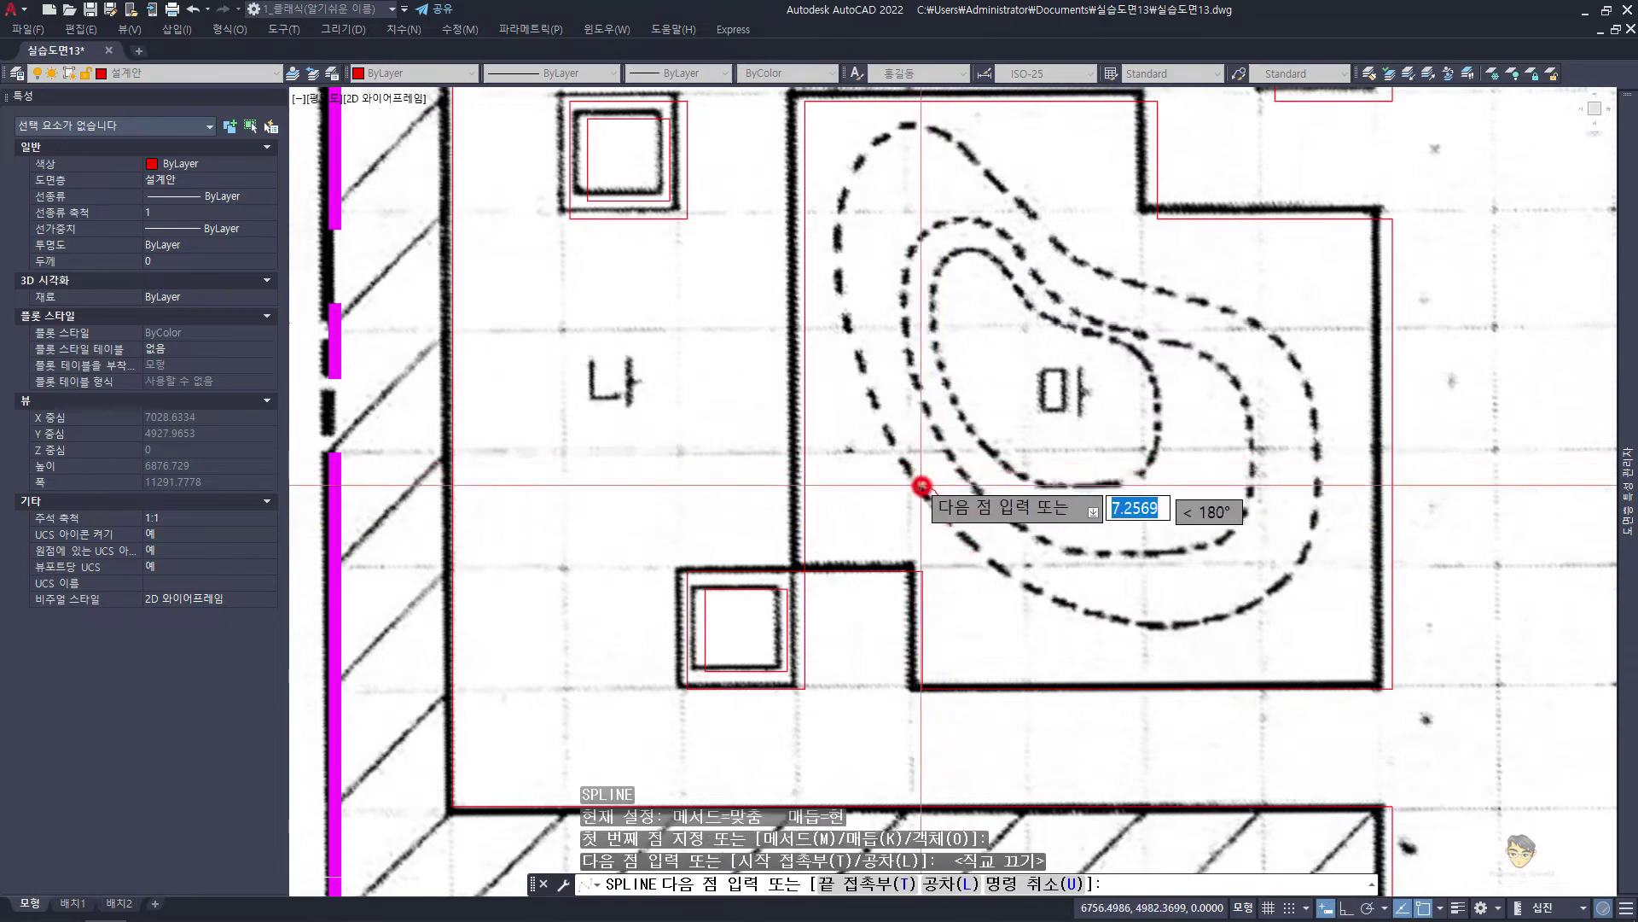
left_click(889, 432)
left_click(853, 329)
left_click(841, 263)
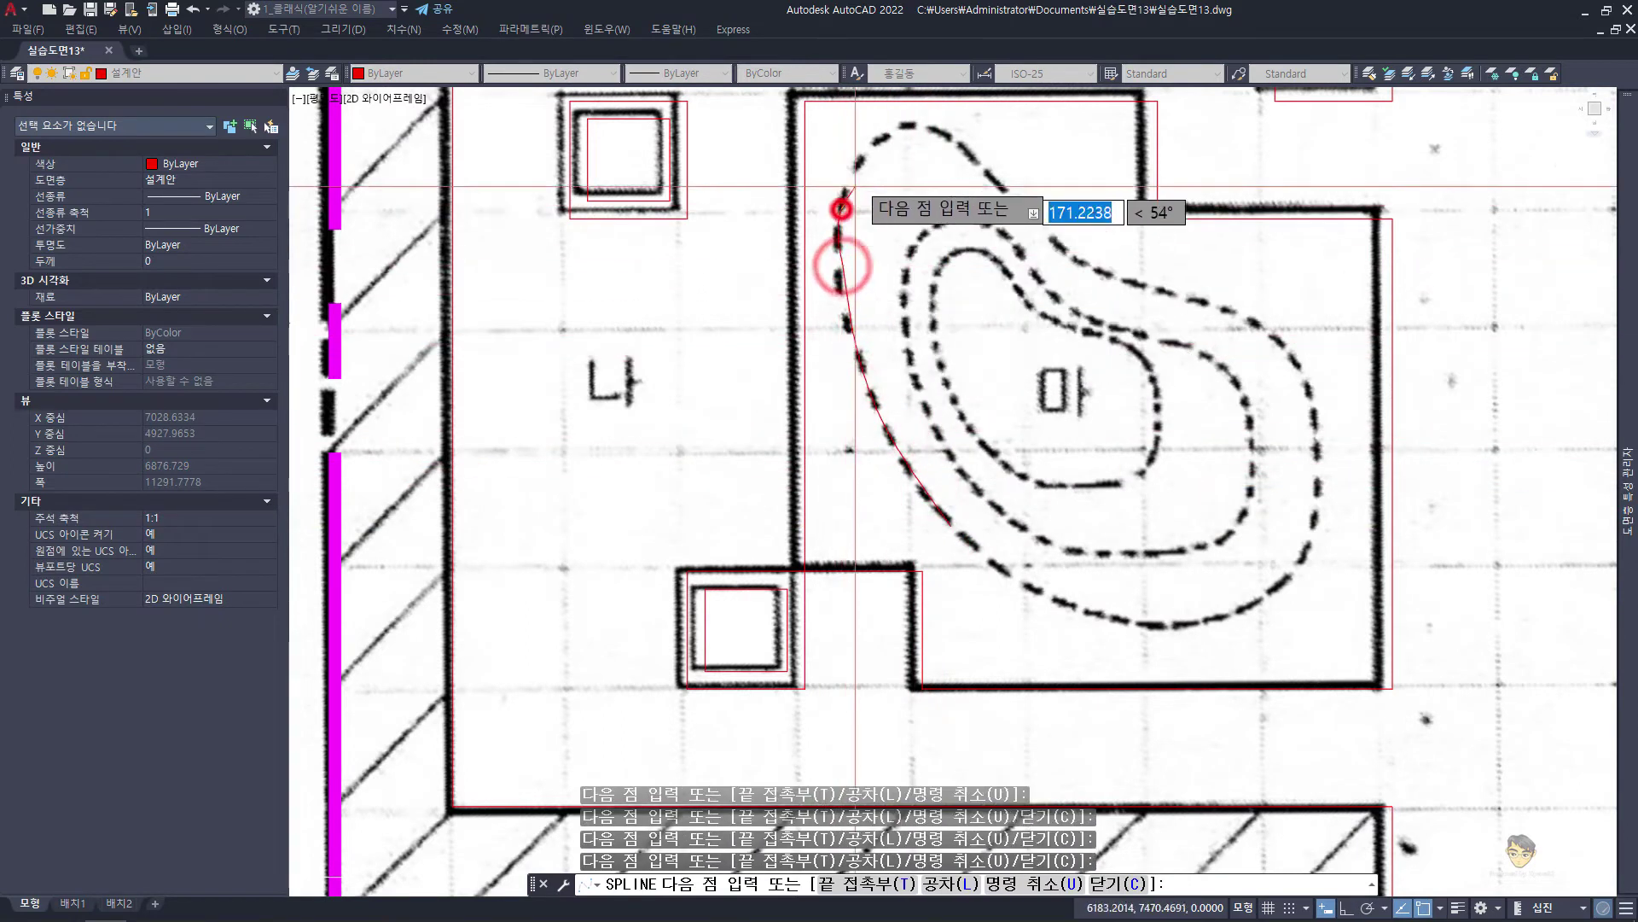
left_click(840, 209)
left_click(906, 133)
left_click(967, 150)
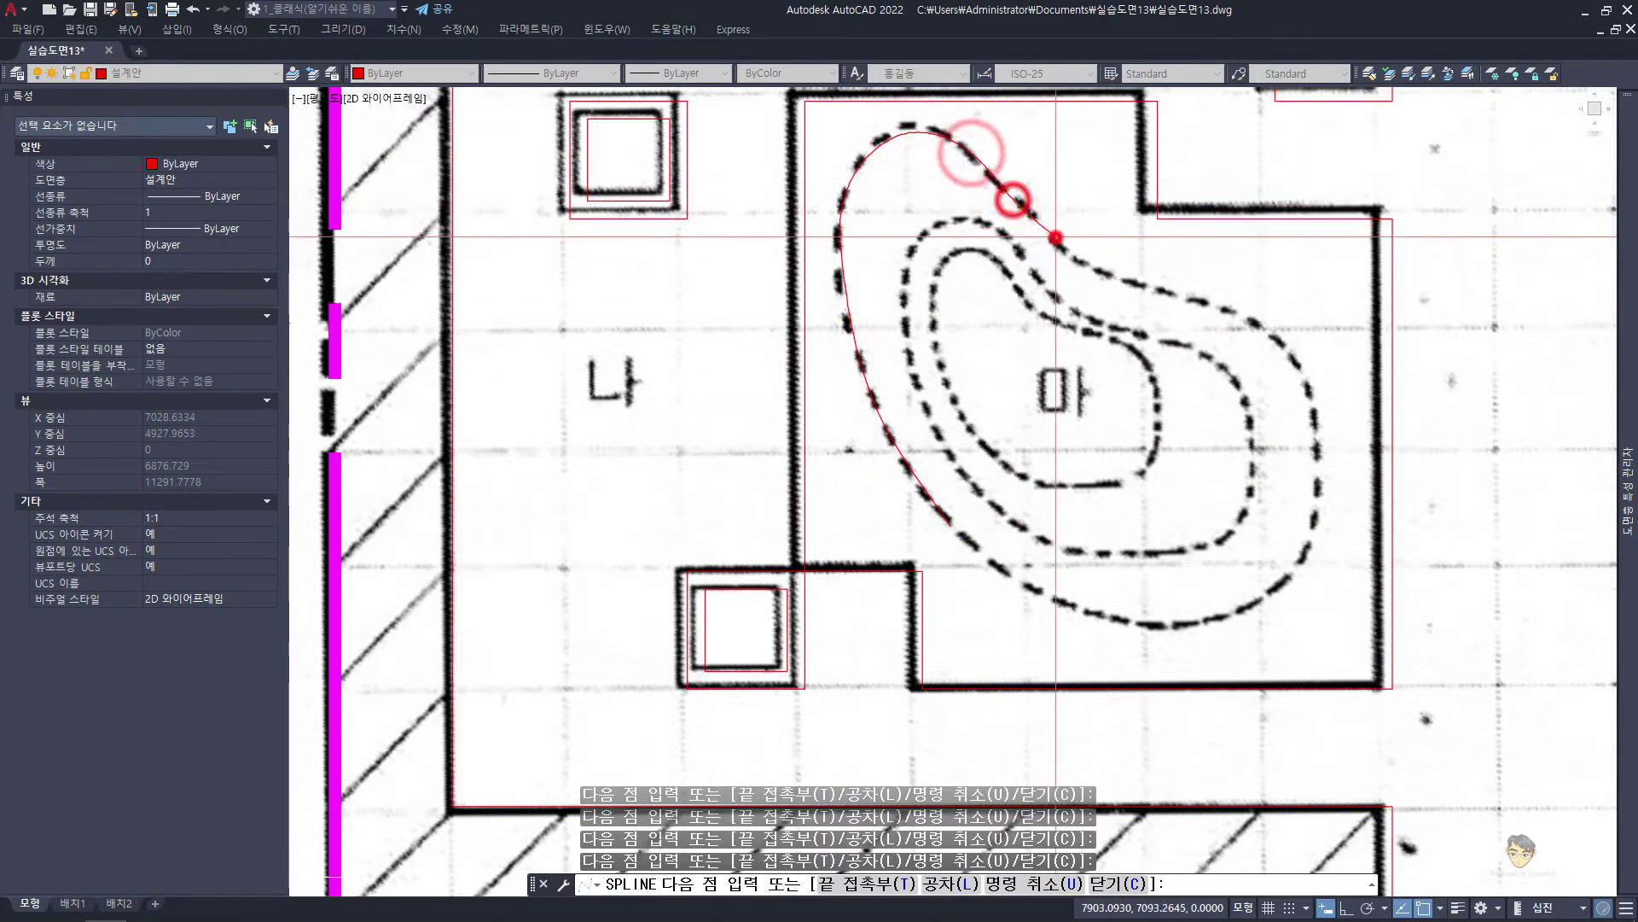
left_click(1058, 237)
left_click(1106, 267)
left_click(1161, 288)
left_click(1239, 308)
left_click(1296, 354)
left_click(1309, 395)
left_click(1313, 486)
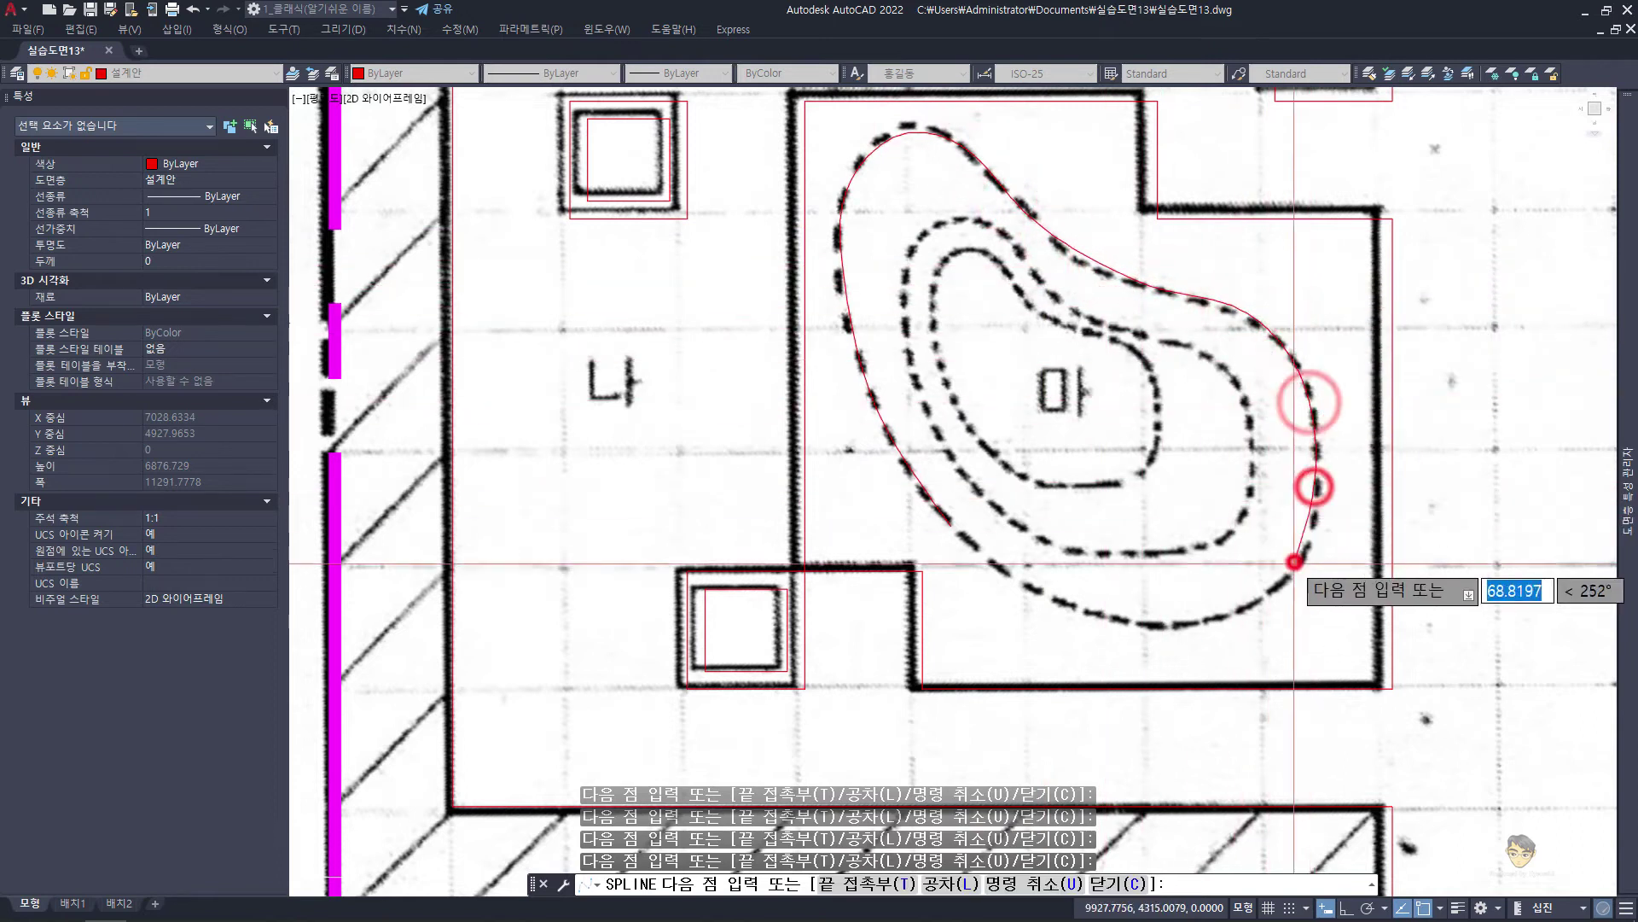
left_click(1301, 544)
left_click(1274, 595)
left_click(1203, 624)
left_click(1096, 612)
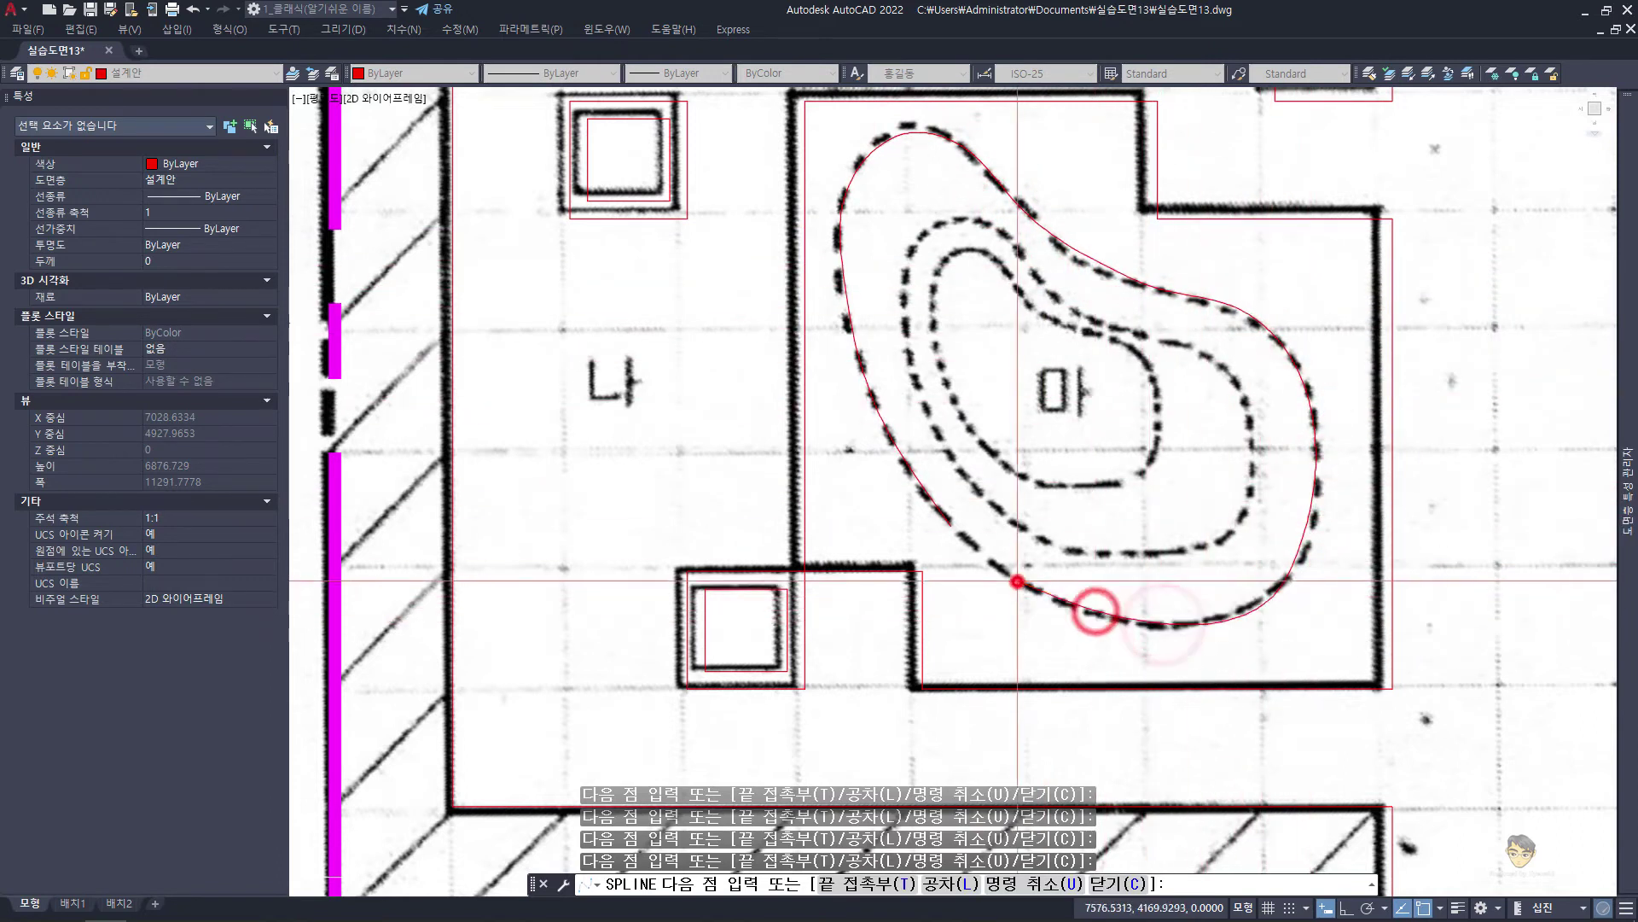
type("c")
key("Return")
Give the new spline green colour, DASHED linetype and linetype scale 10
key("Escape")
key("Escape")
left_click(1135, 633)
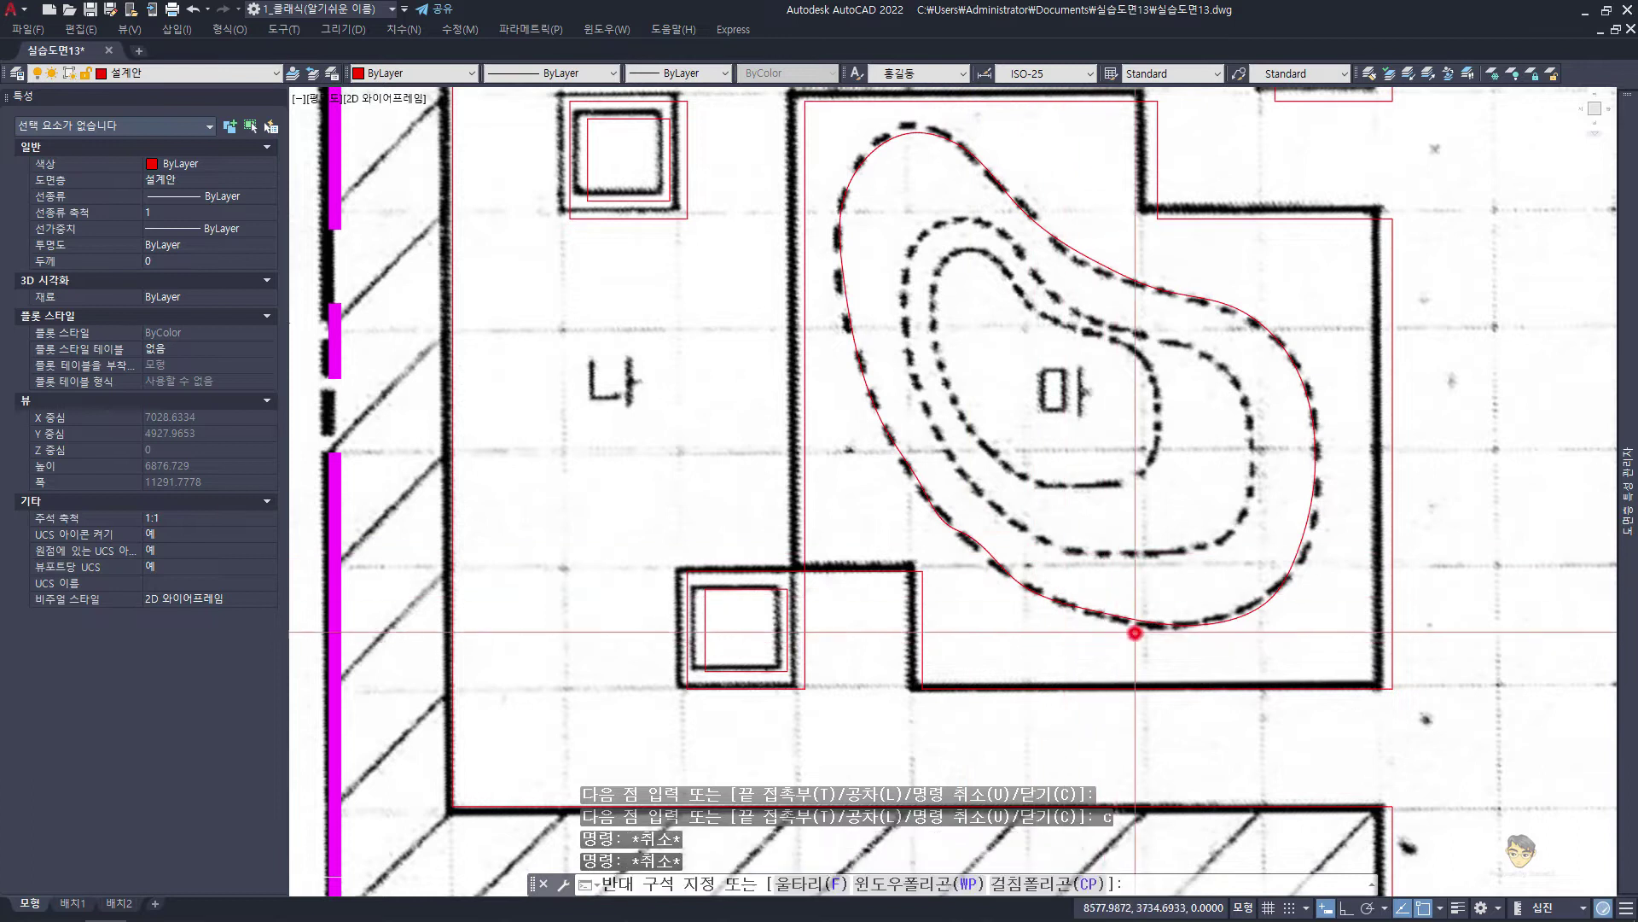
left_click(548, 245)
left_click(415, 145)
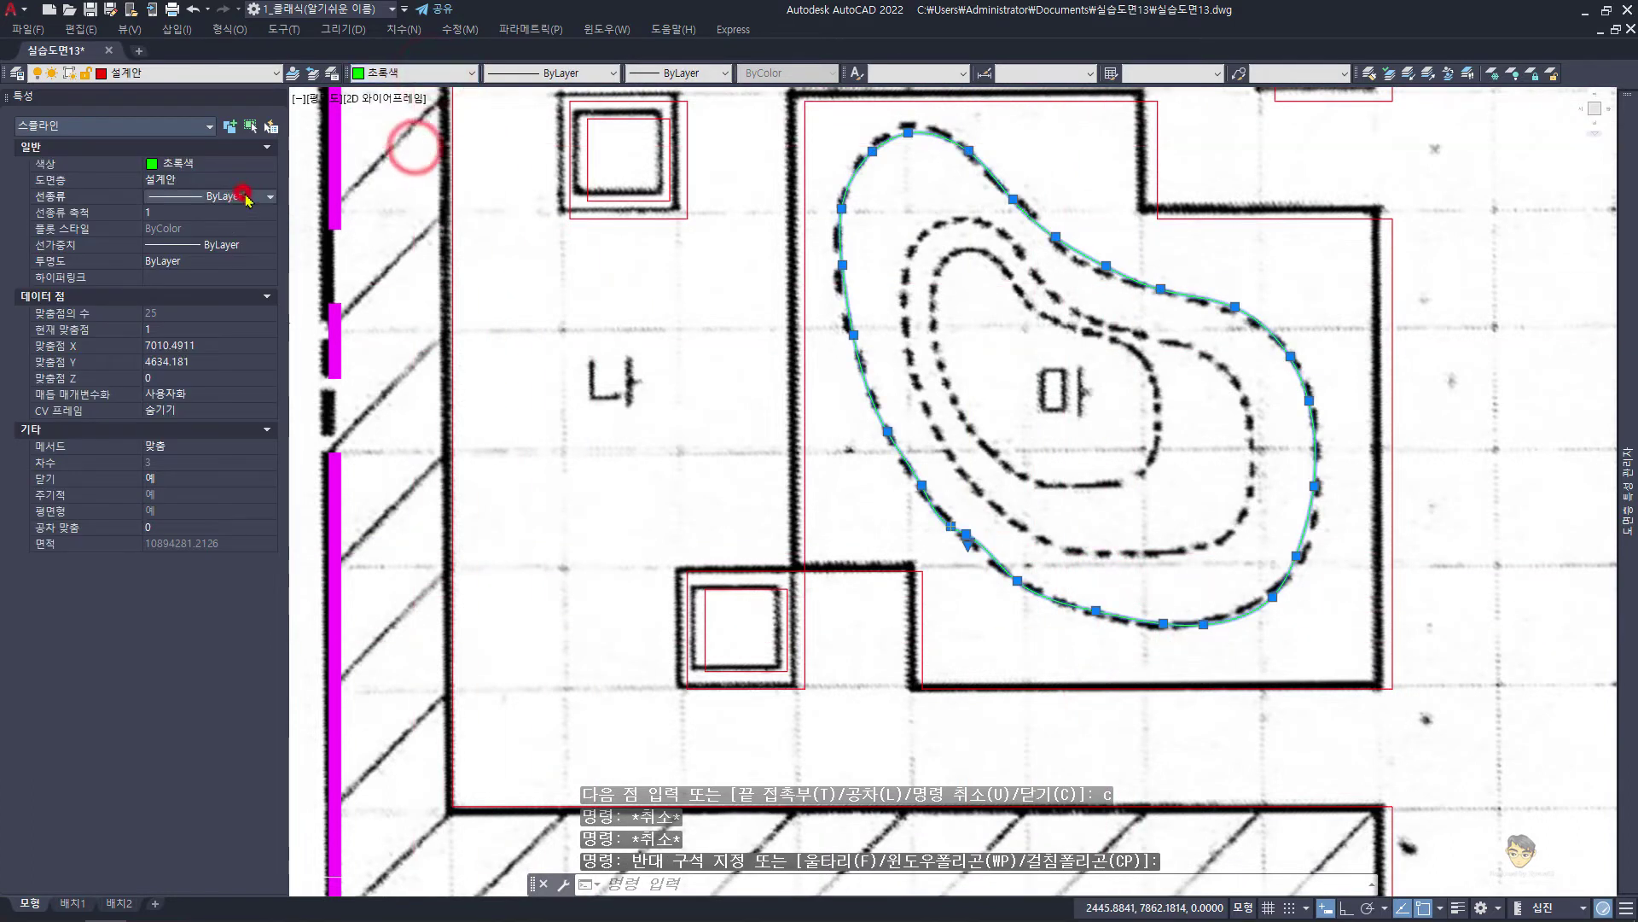
left_click(244, 194)
left_click(249, 274)
left_click(213, 214)
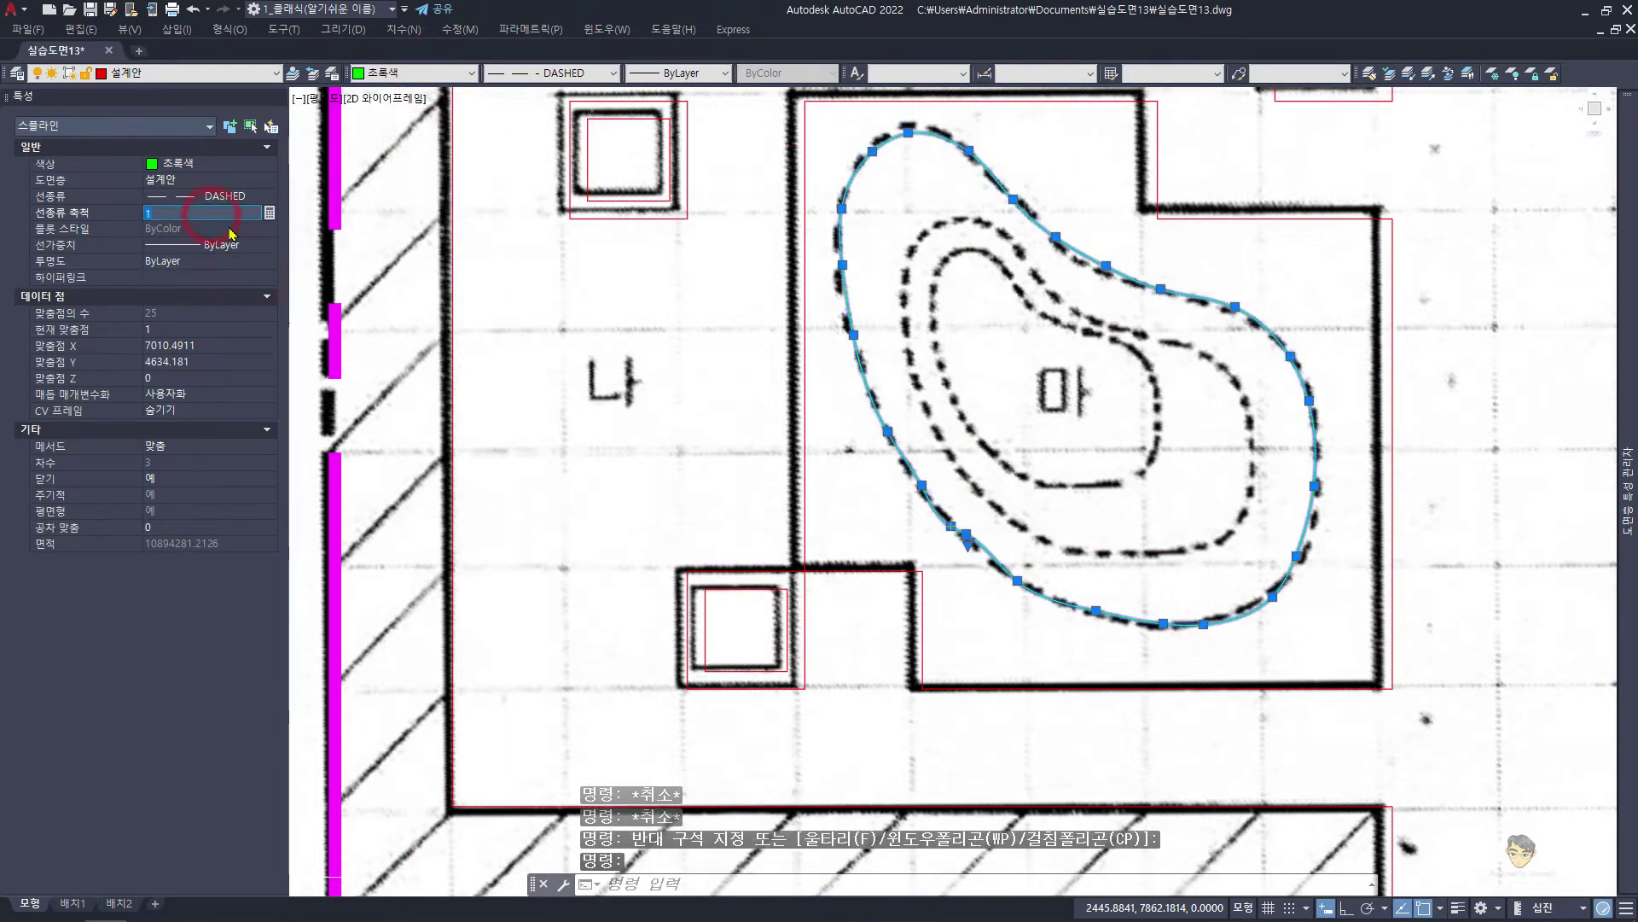
key("Return")
key("Escape")
key("Escape")
middle_click_drag(1014, 461, 960, 552)
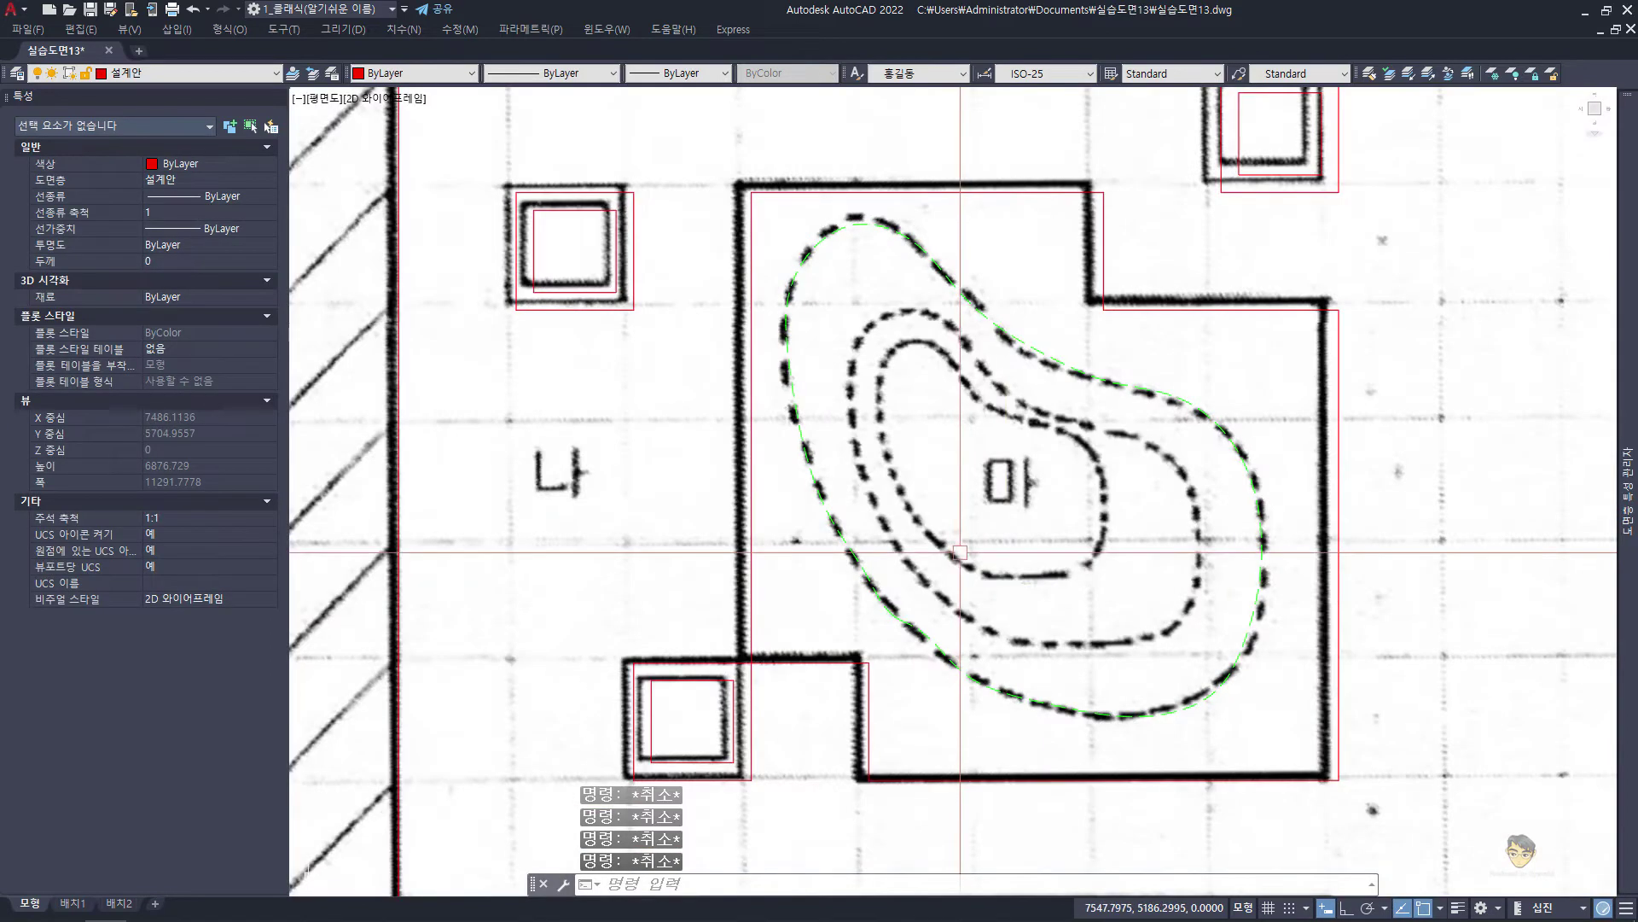
Trace the middle 마 contour with a closed spline
type("spl")
key("Return")
left_click(980, 626)
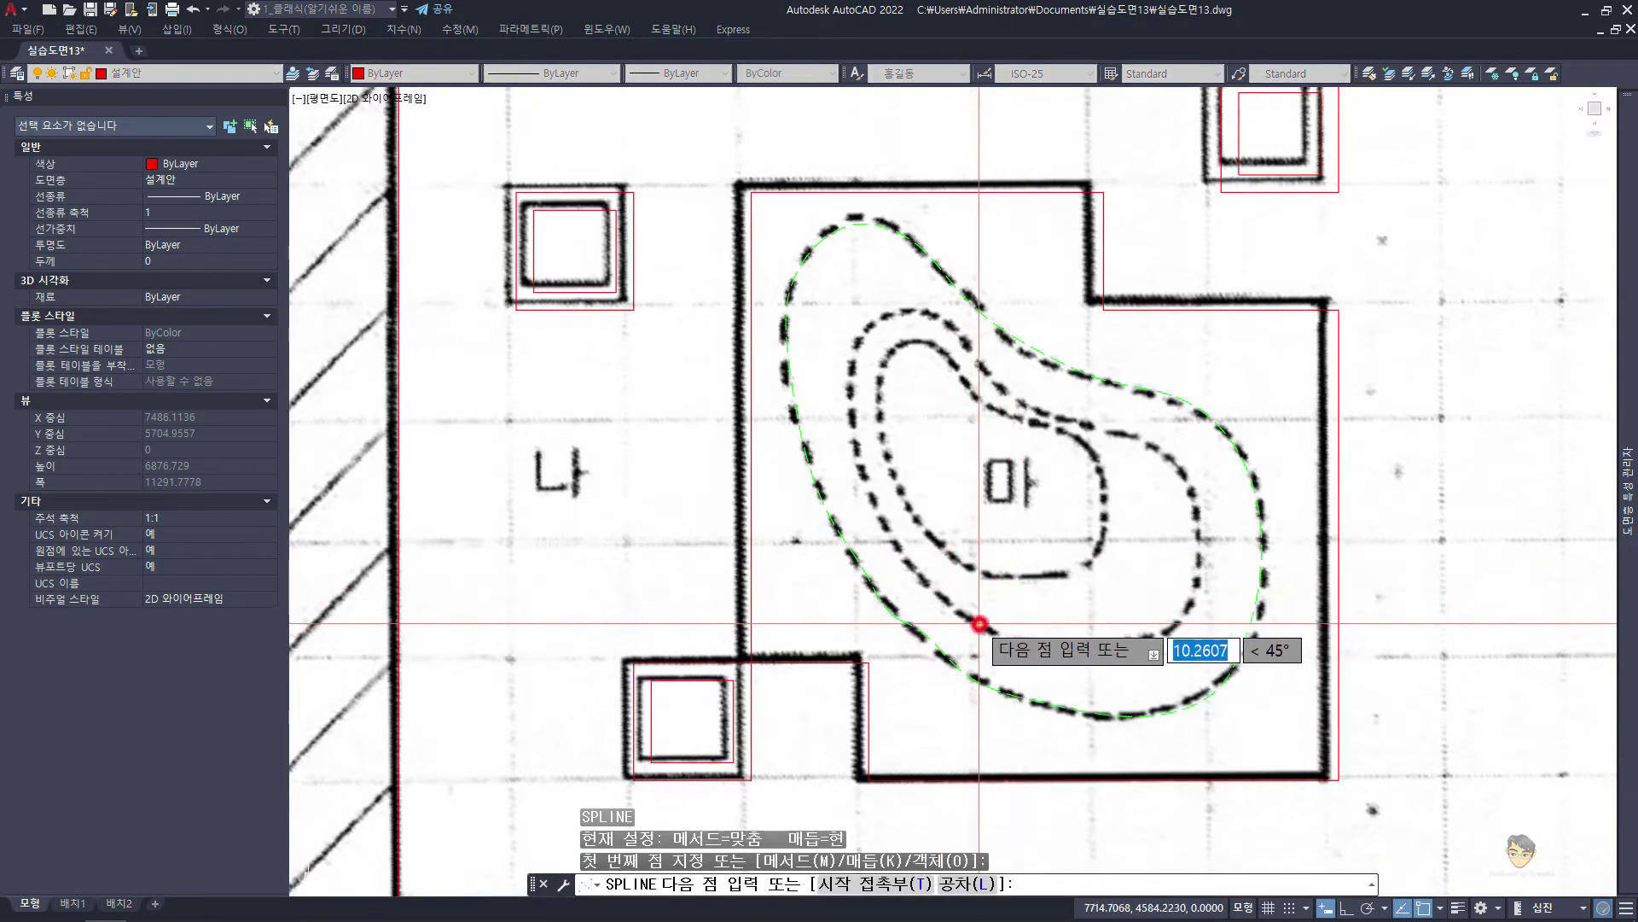
left_click(934, 589)
left_click(879, 523)
left_click(849, 448)
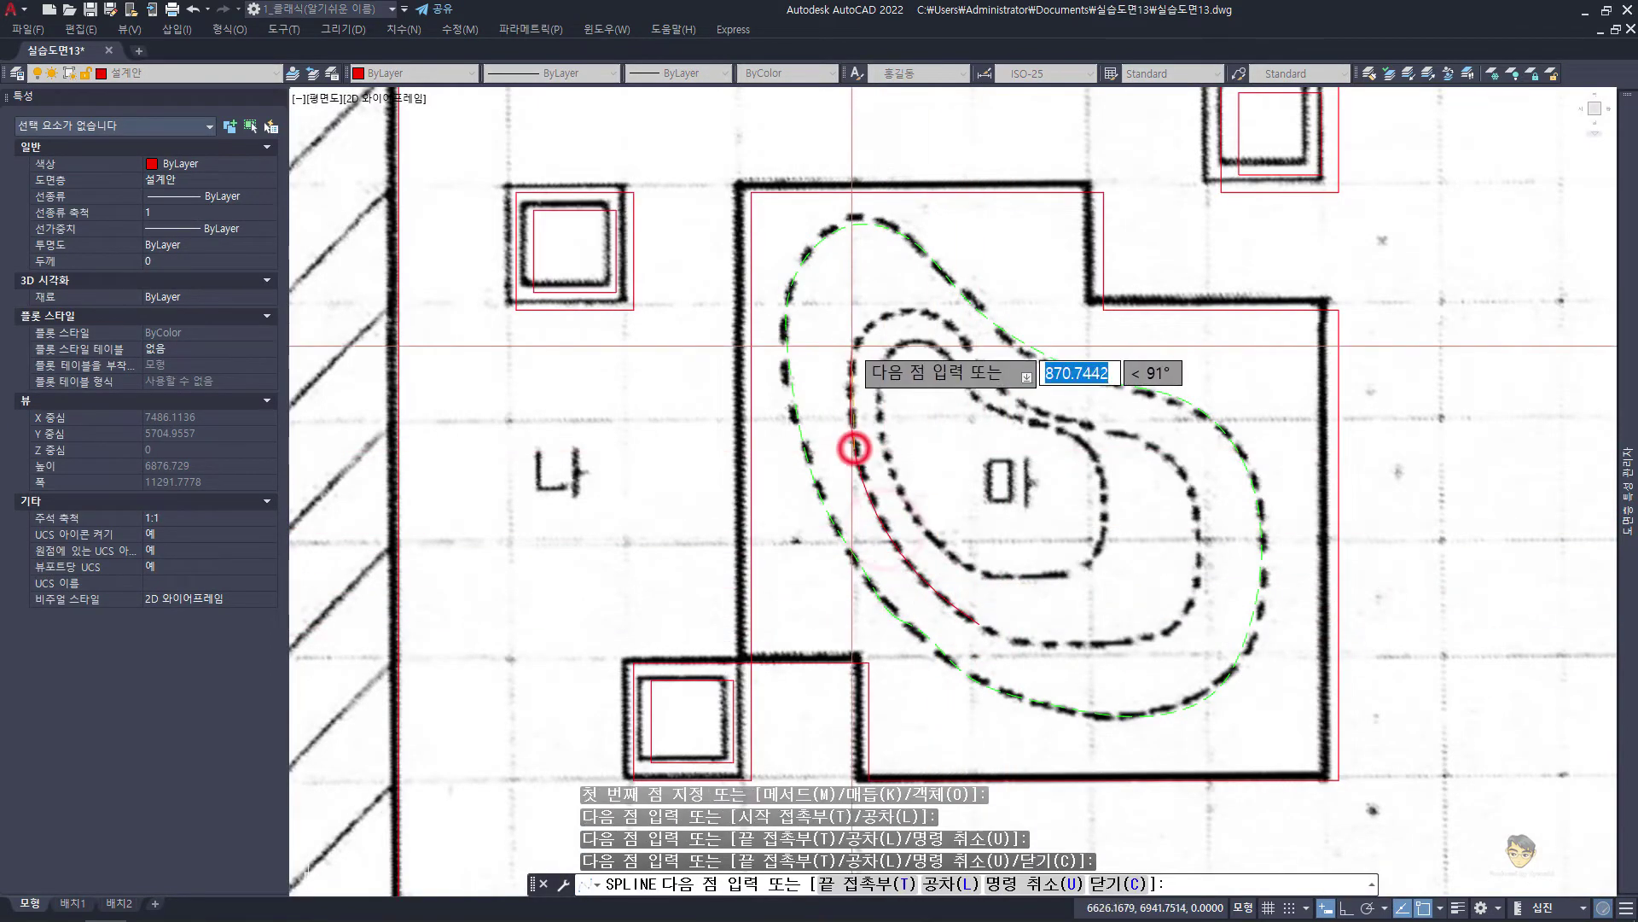
left_click(854, 346)
left_click(888, 322)
left_click(959, 323)
left_click(994, 378)
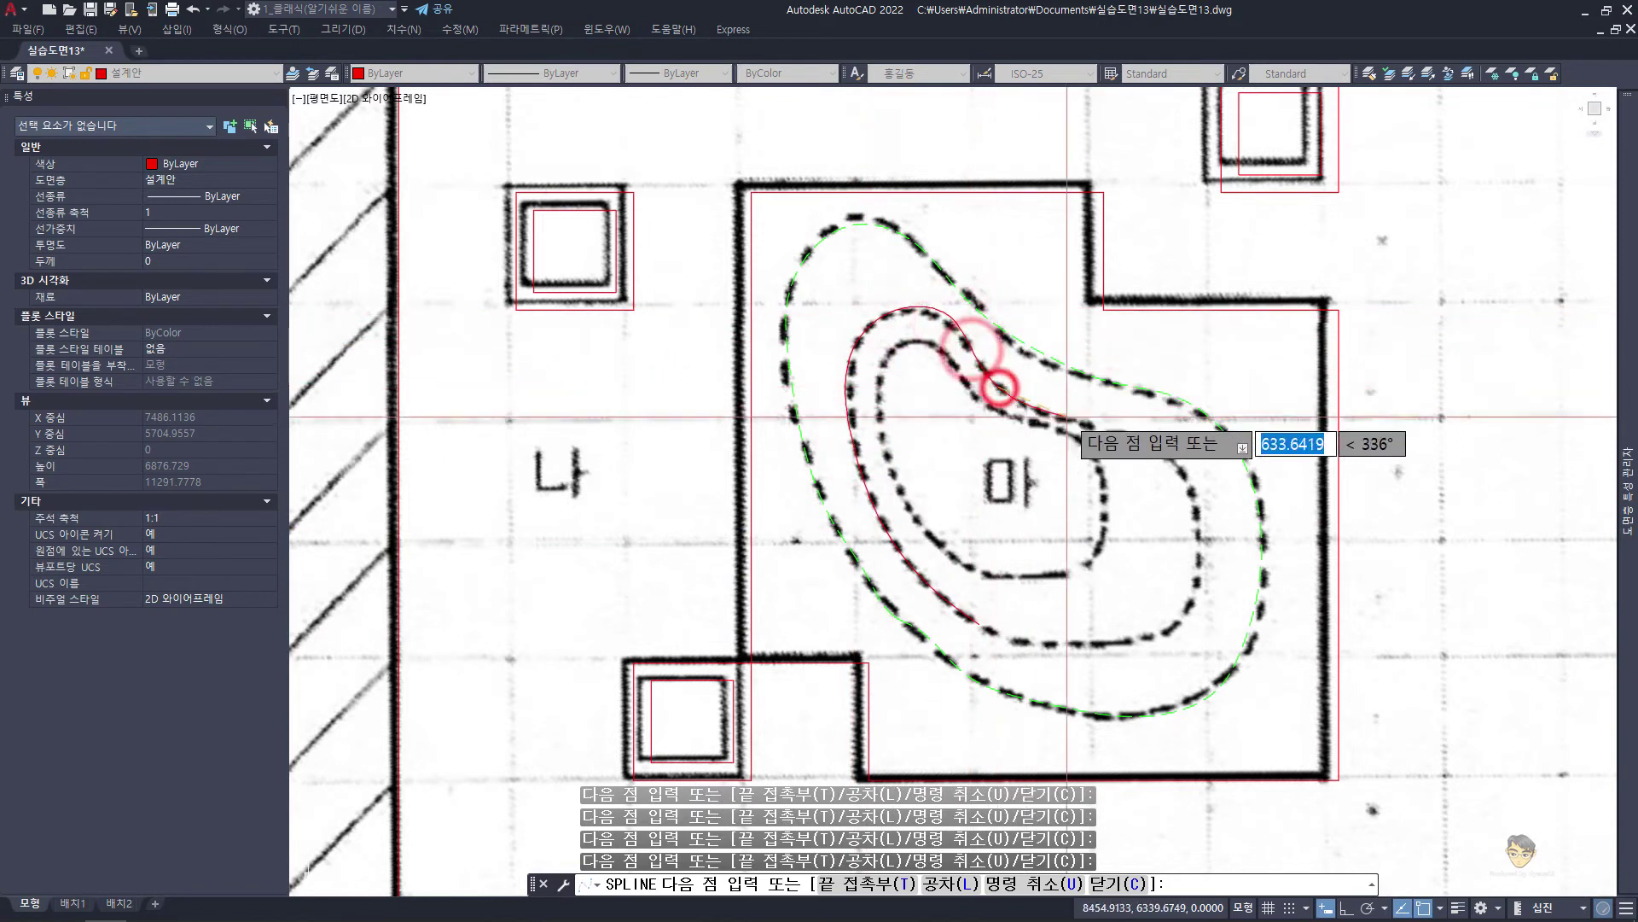
left_click(1072, 419)
left_click(1148, 437)
left_click(1181, 469)
left_click(1195, 546)
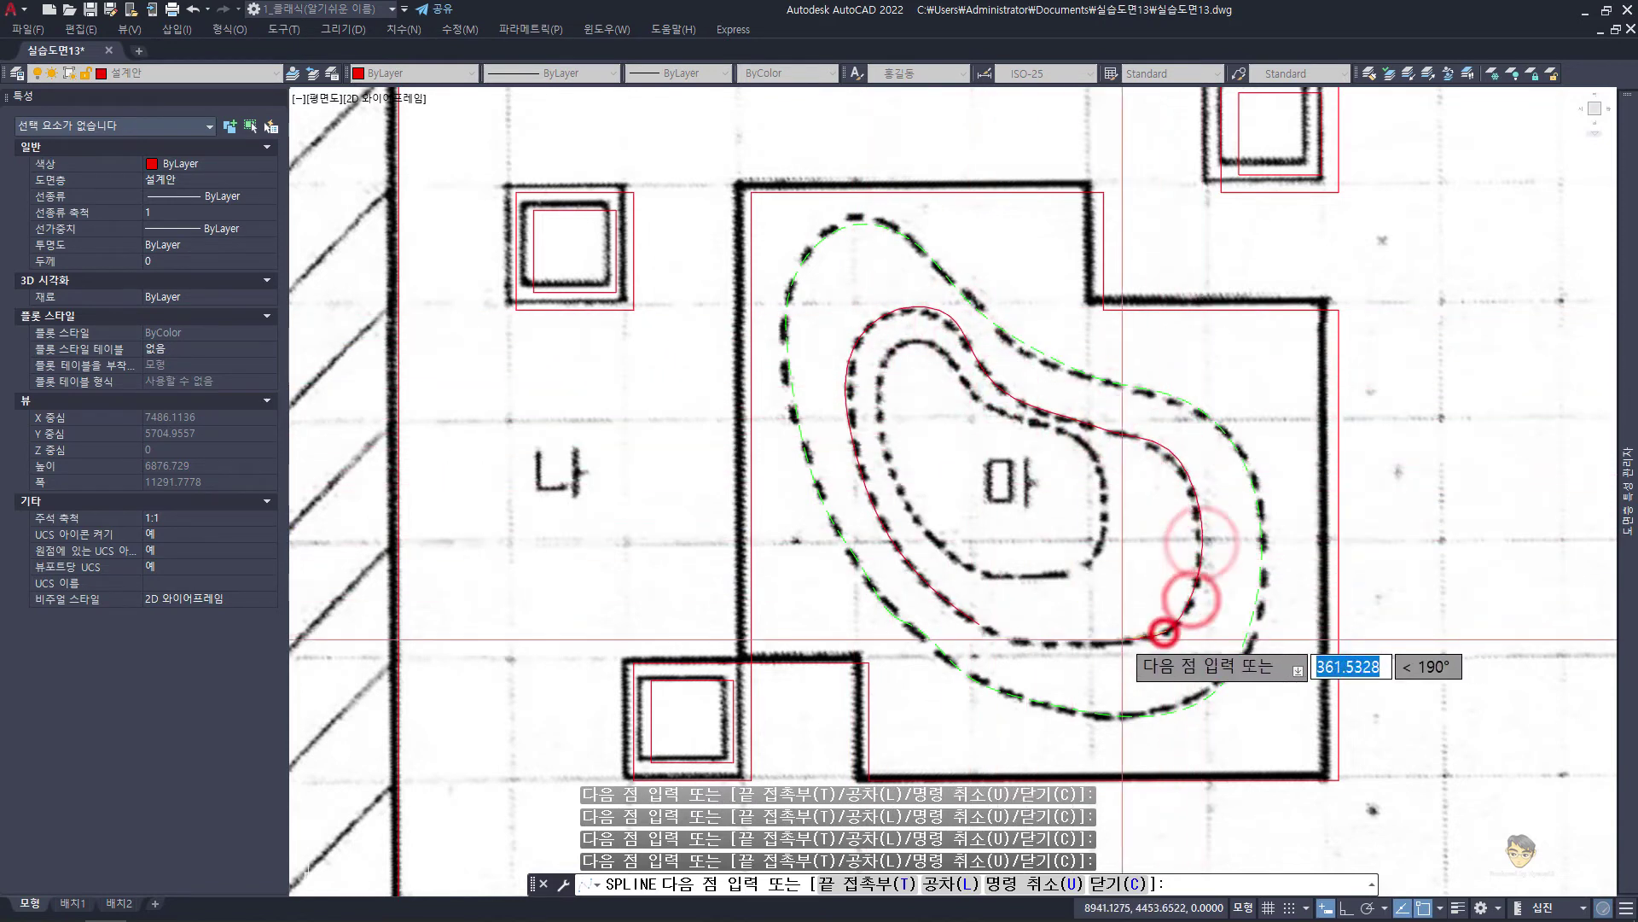
left_click(1162, 631)
left_click(1110, 645)
type("c")
key("Return")
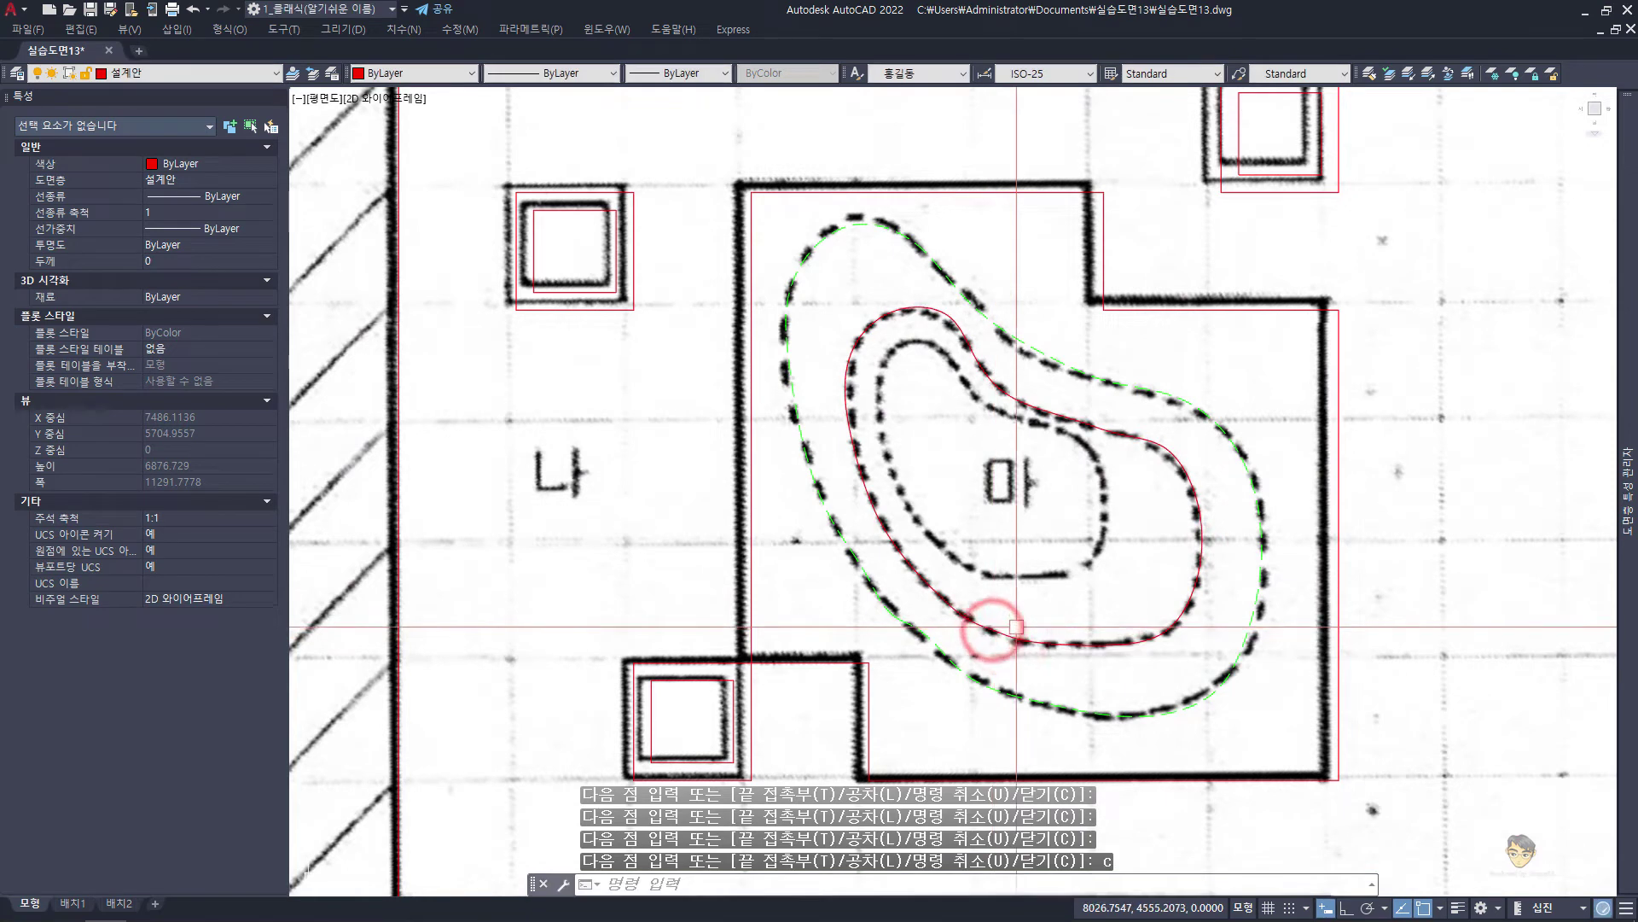
Trace the innermost dashed 마 loop with another spline
key("Return")
left_click(964, 567)
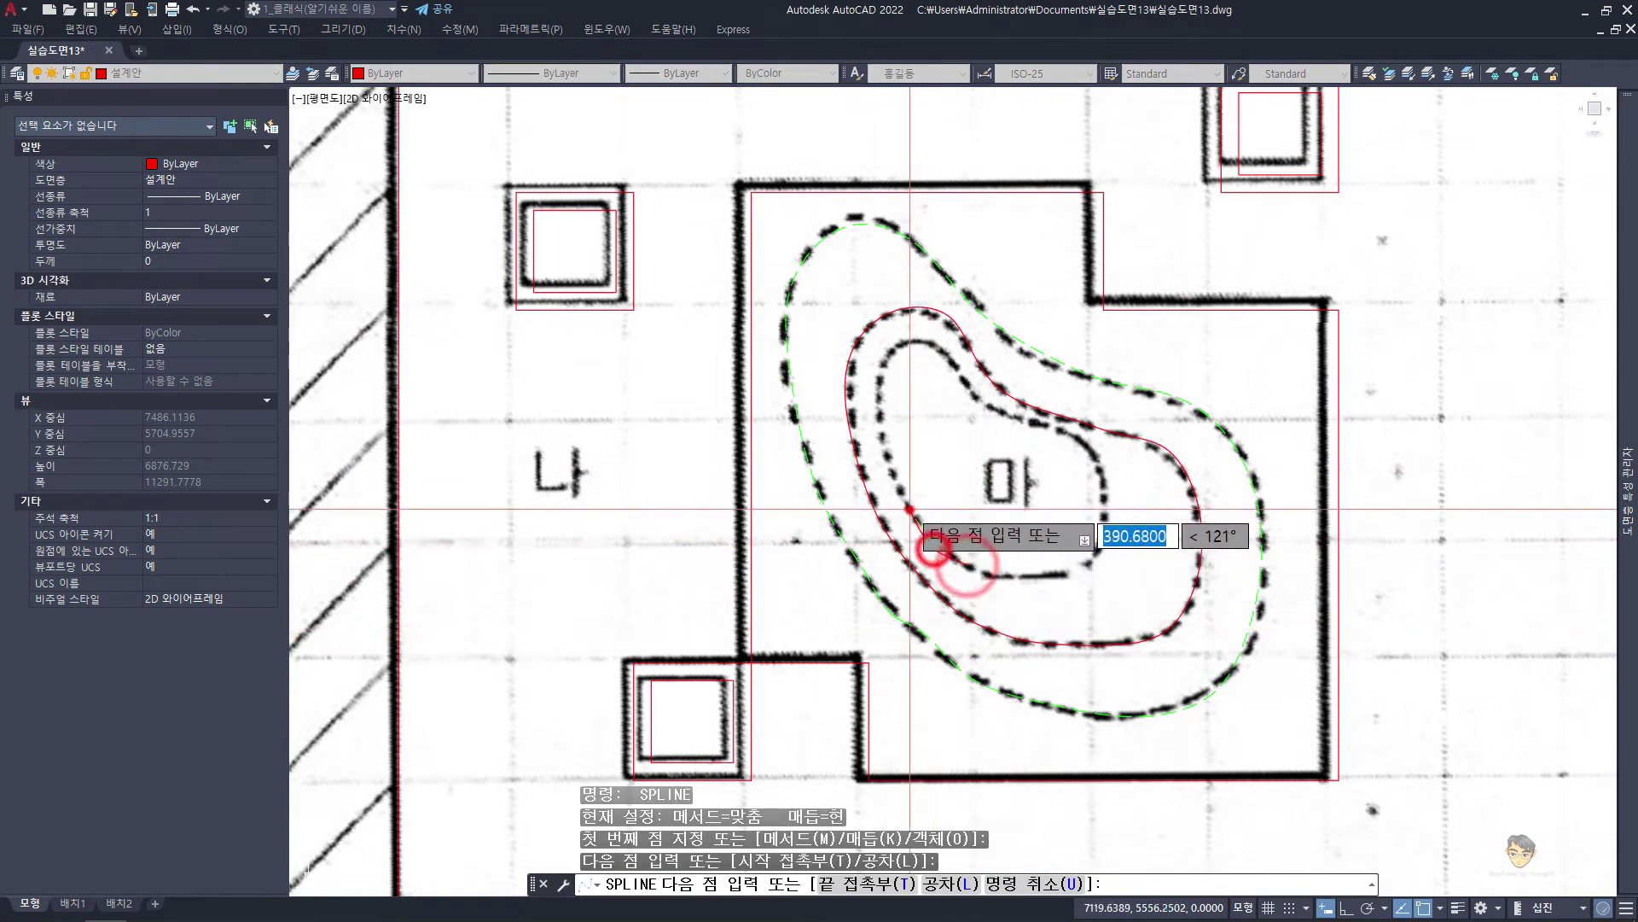
left_click(908, 509)
left_click(883, 445)
left_click(879, 387)
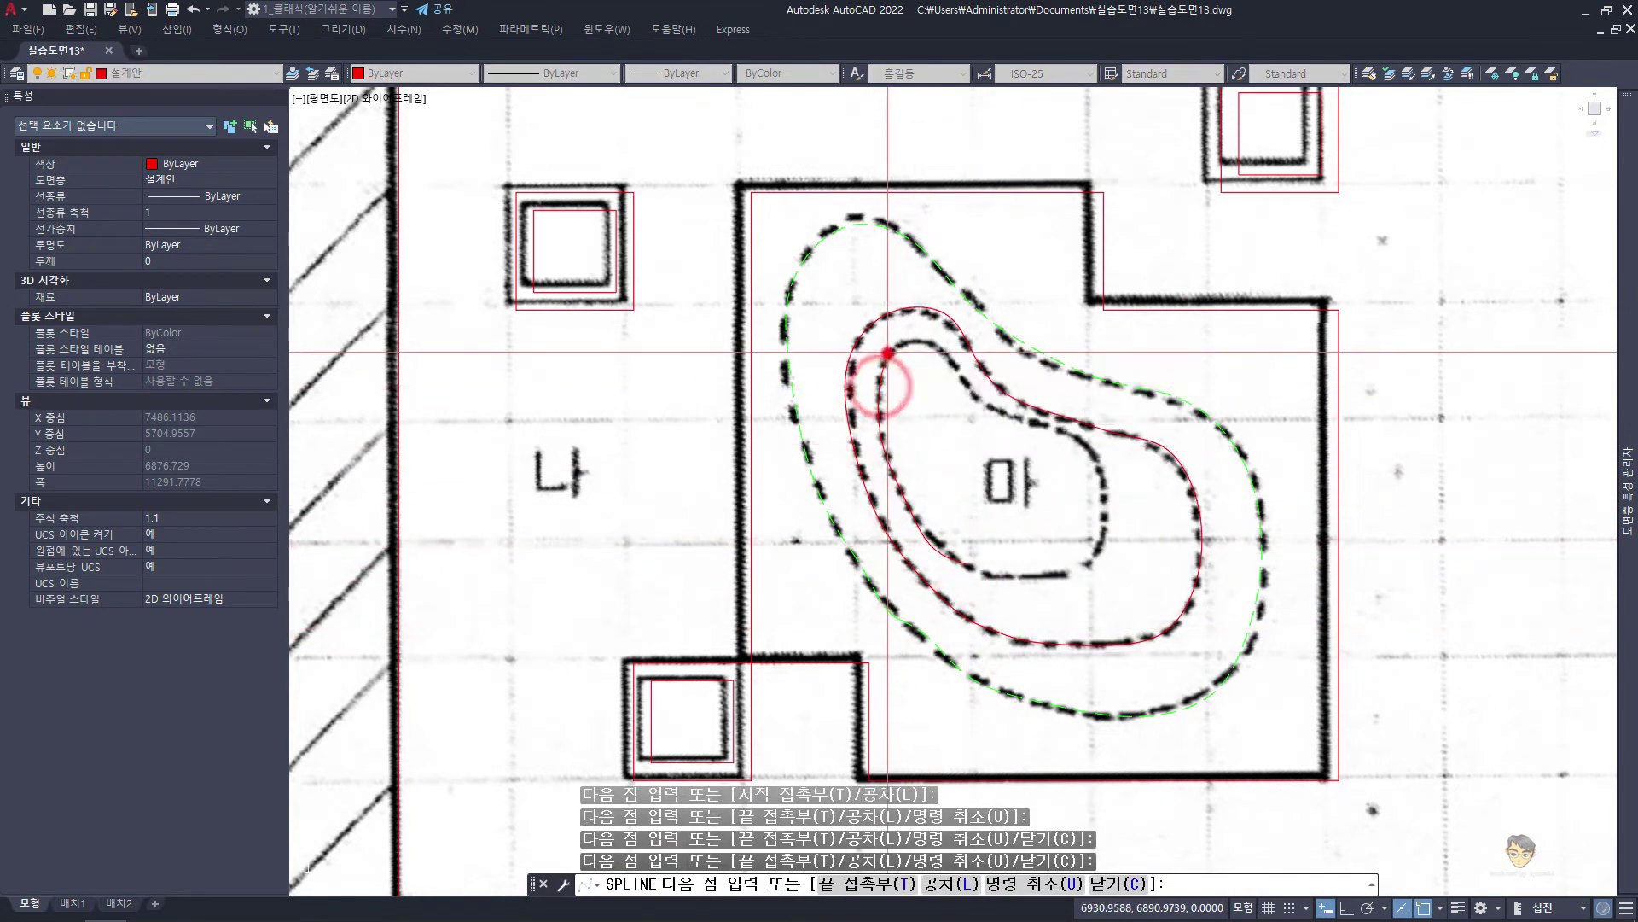
left_click(953, 359)
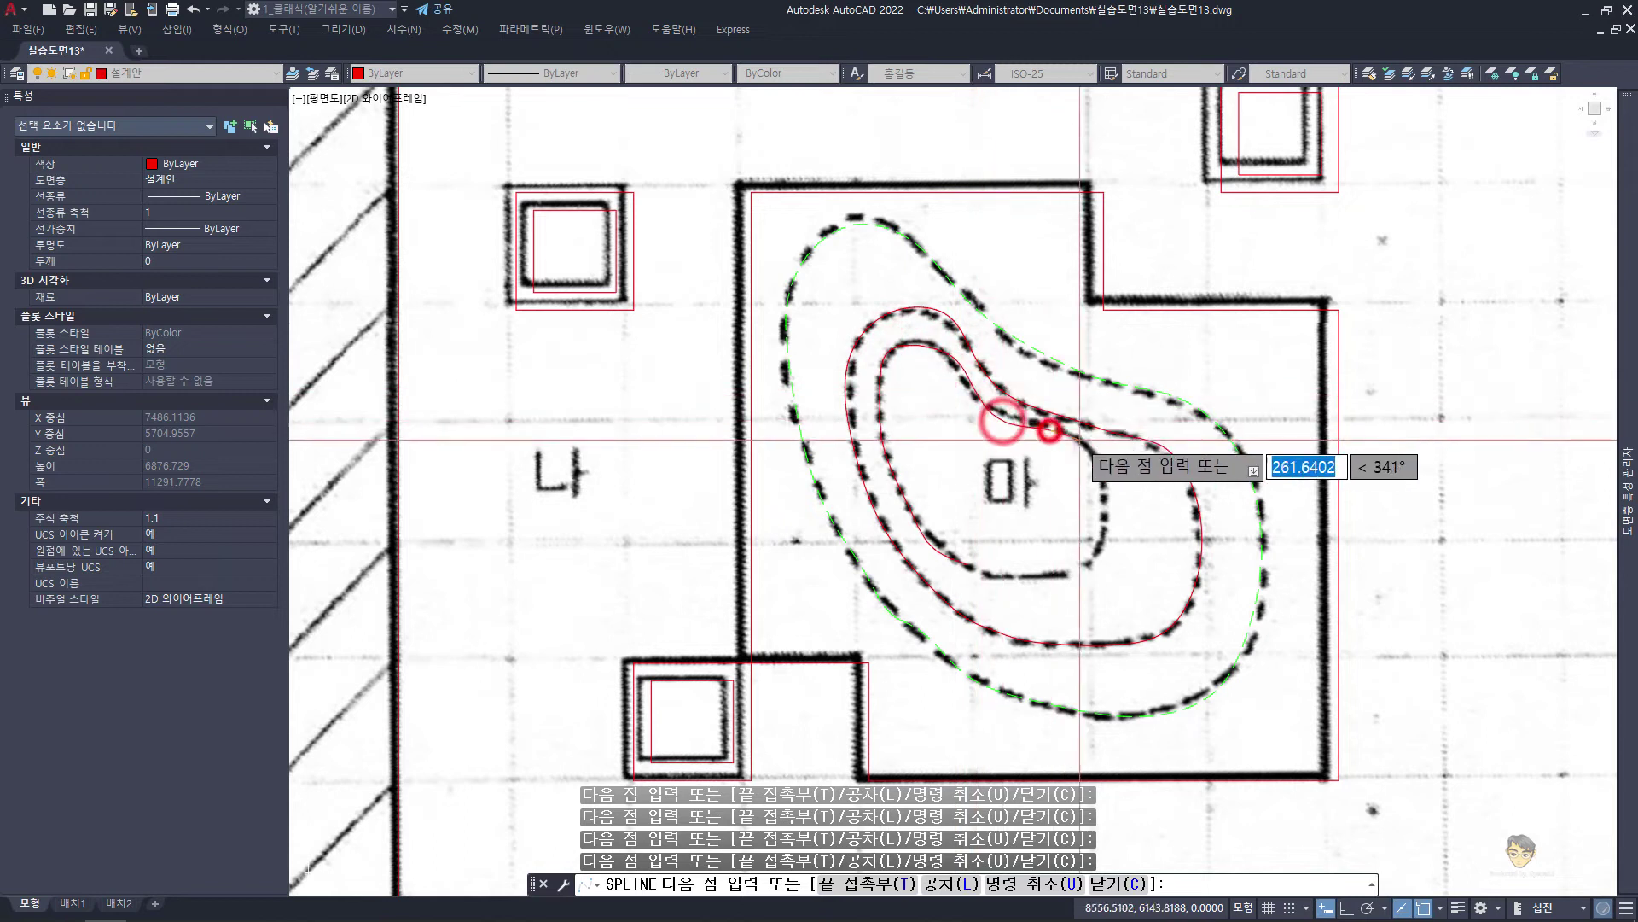
left_click(1097, 471)
left_click(1088, 563)
left_click(1053, 584)
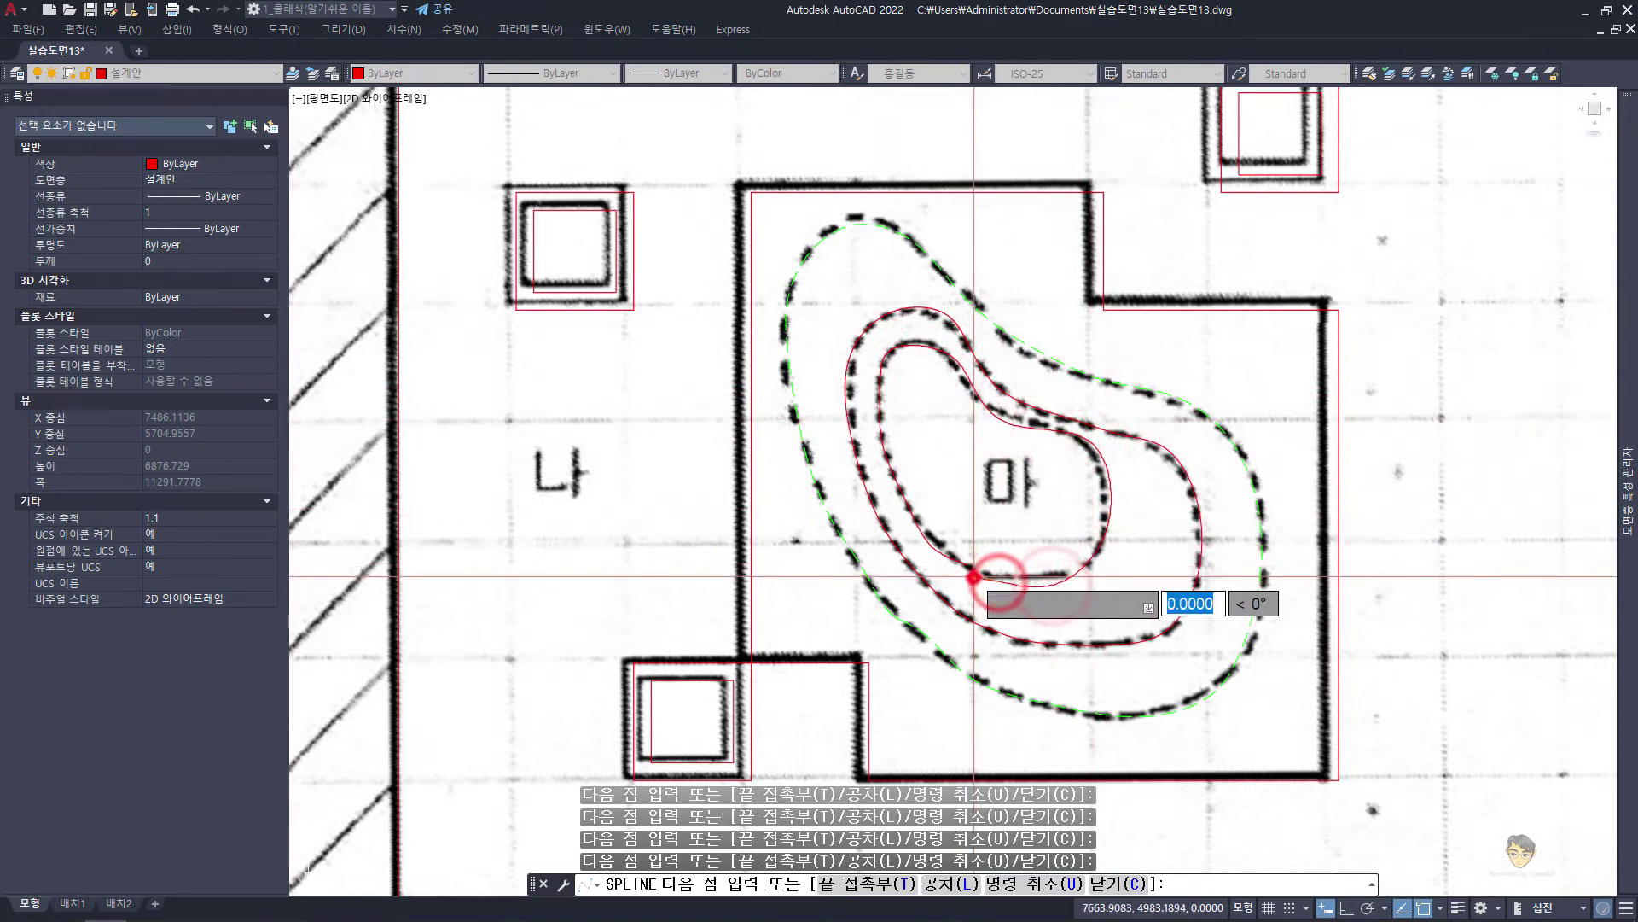
left_click(973, 577)
key("Return")
key("Return")
Match the red splines to the green dashed outer contour with MATCHPROP
key("Escape")
key("Escape")
left_click(1236, 713)
left_click(1175, 660)
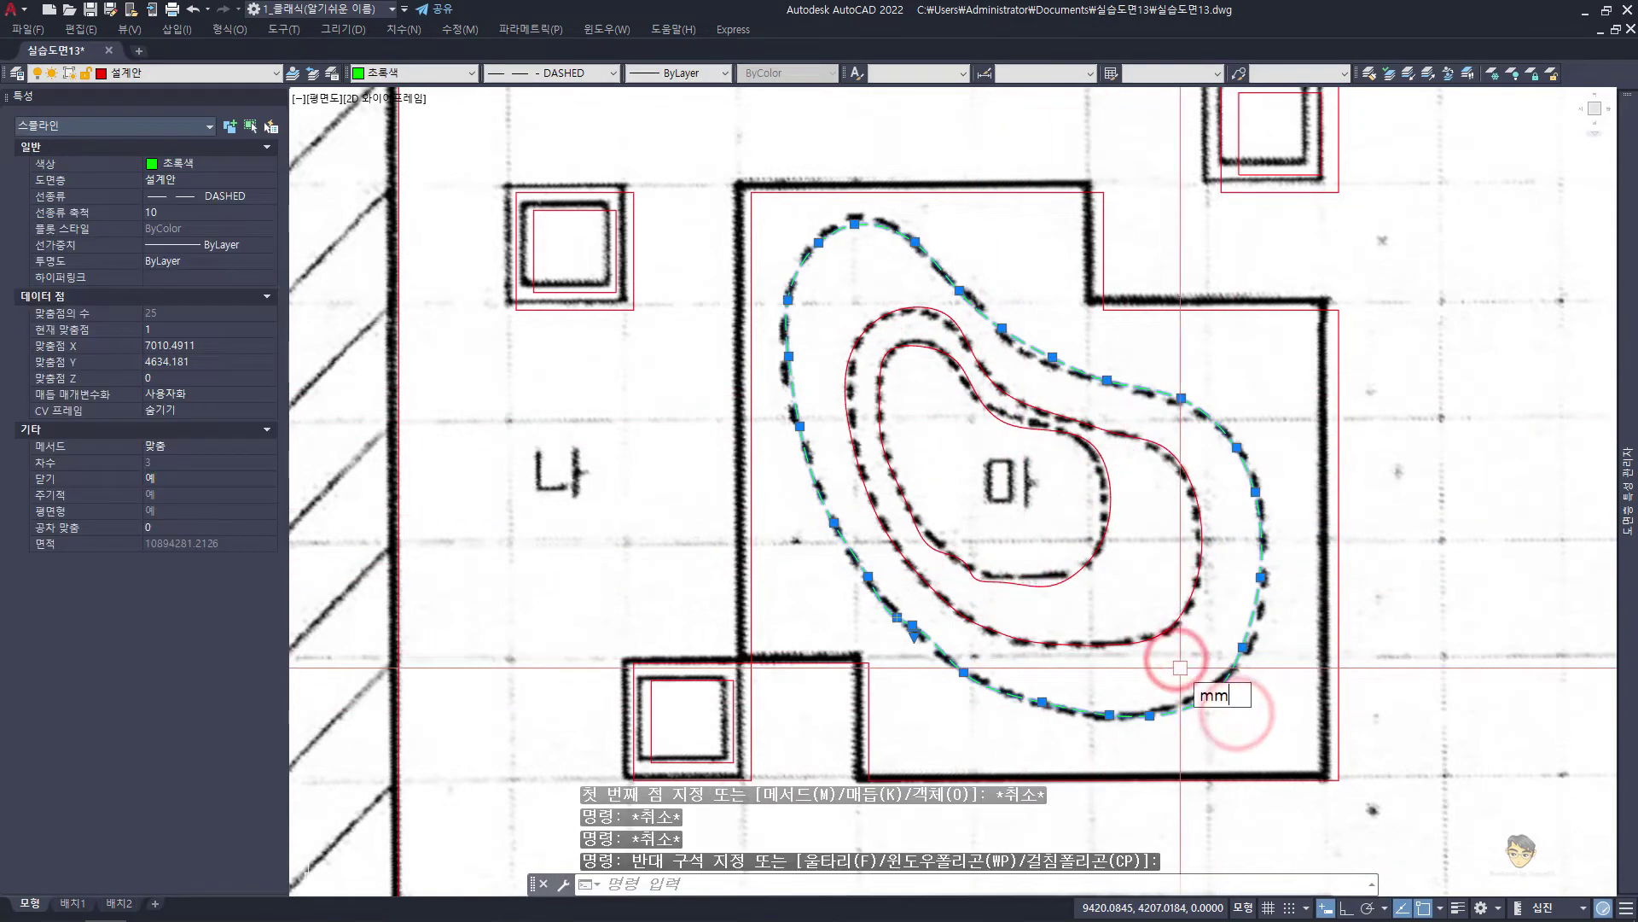
key("Return")
left_click(1180, 667)
key("Escape")
scroll(1180, 667, "down", 5)
Draw helper circles of radius 2000 and 1000 at the wall points by the bottom entrance
middle_click_drag(1178, 662, 1032, 627)
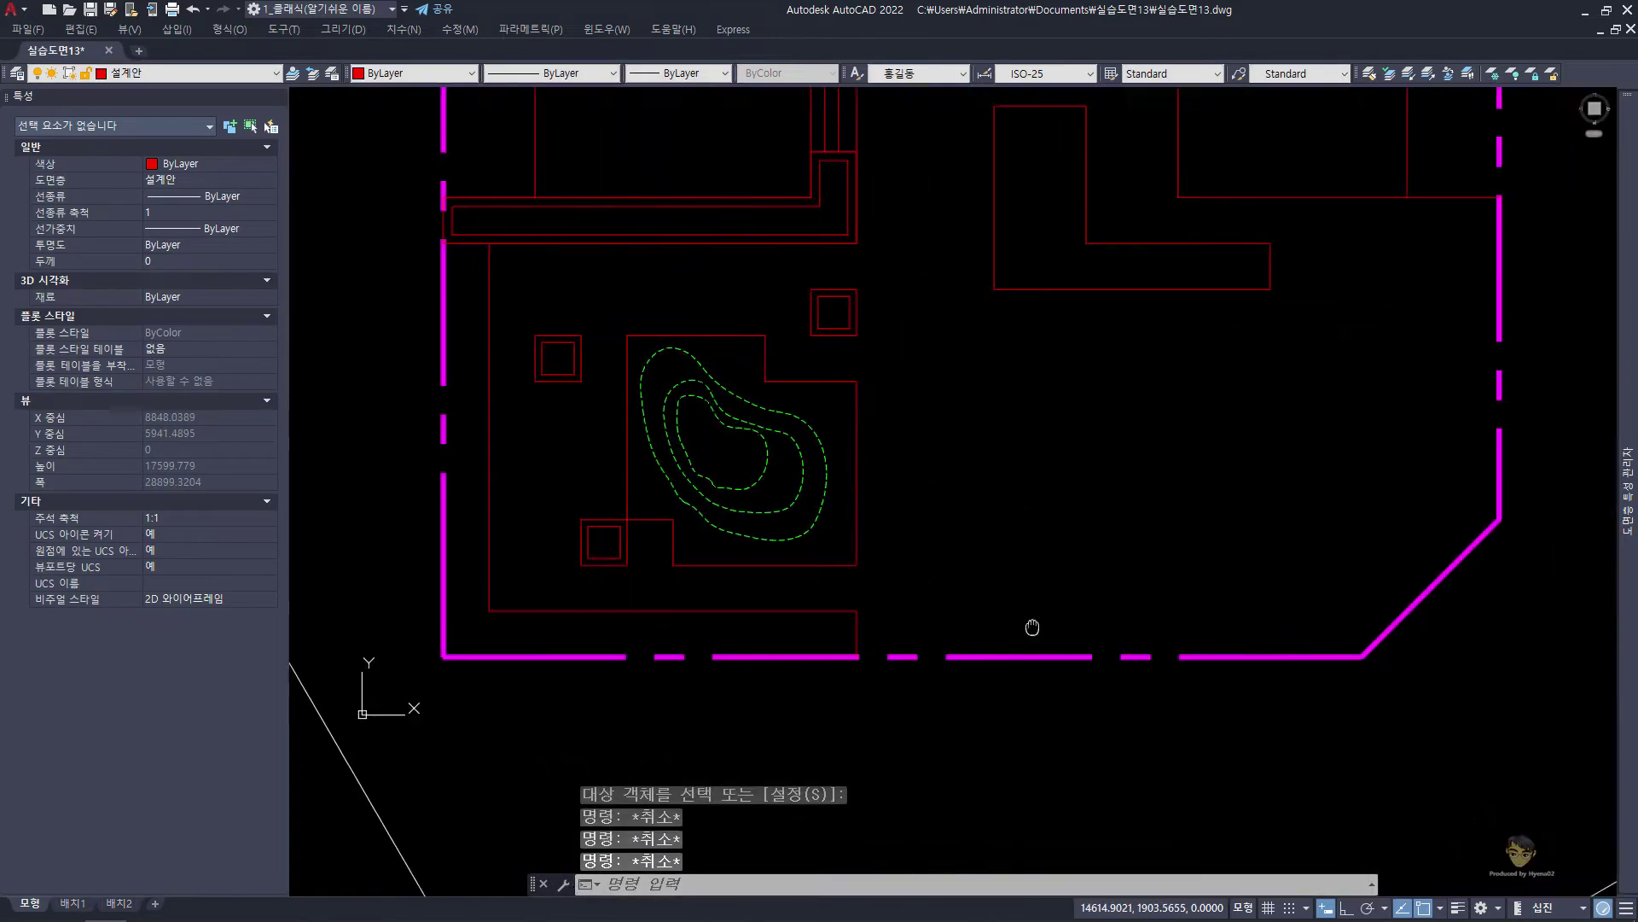
type("c")
key("Return")
left_click(857, 657)
type("2000")
key("Return")
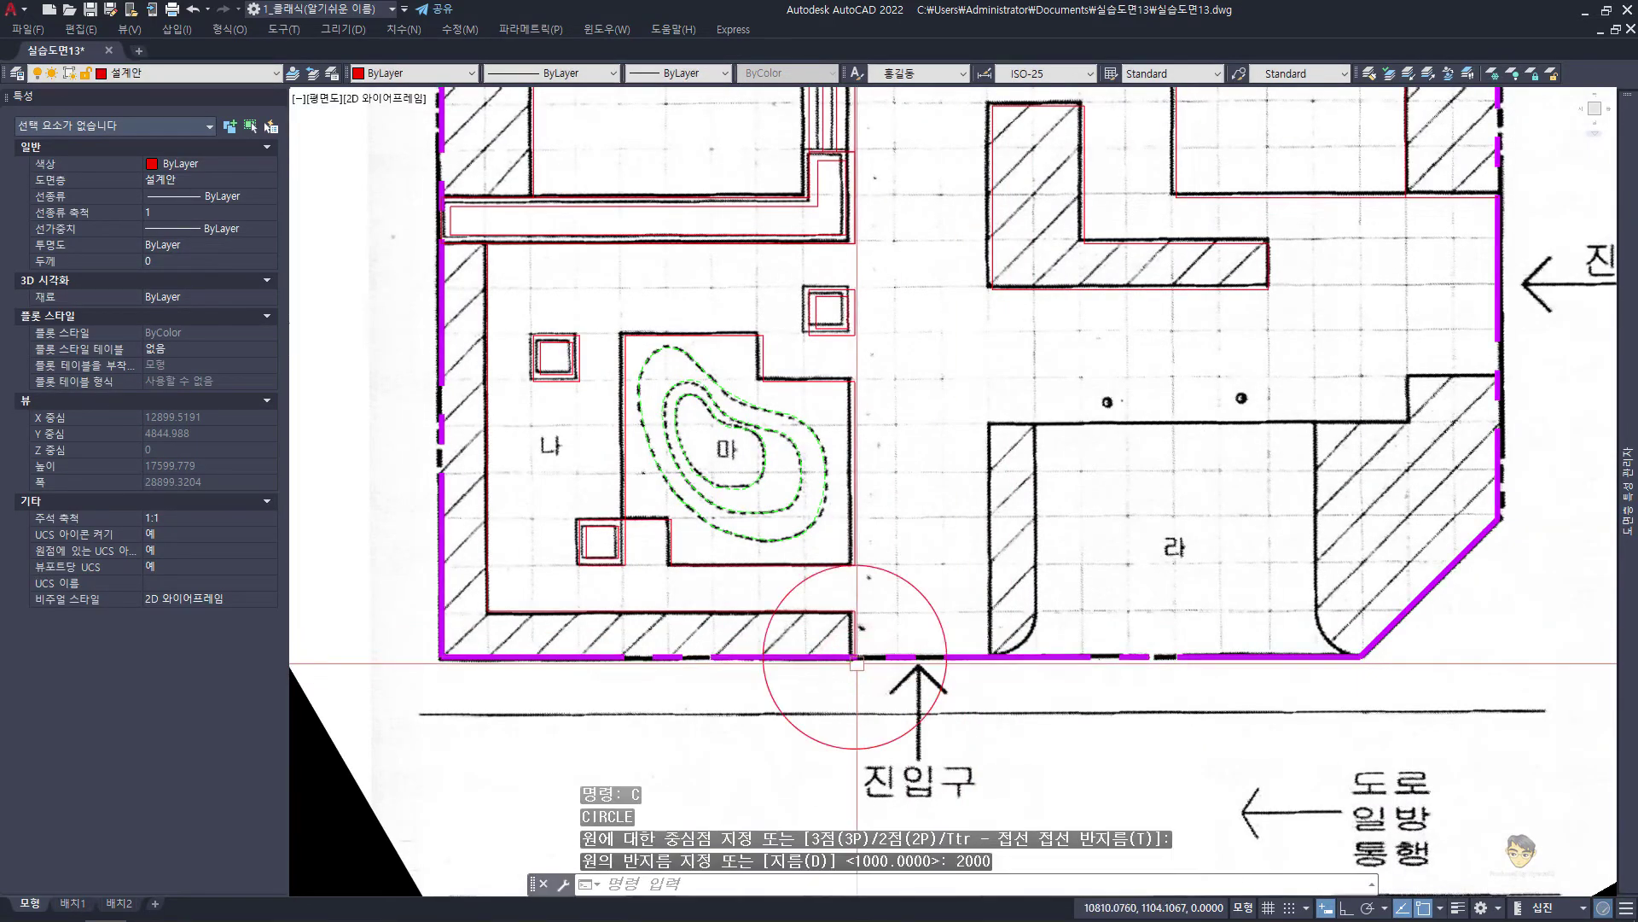
key("Escape")
key("Escape")
type("c")
key("Return")
left_click(948, 657)
type("1000")
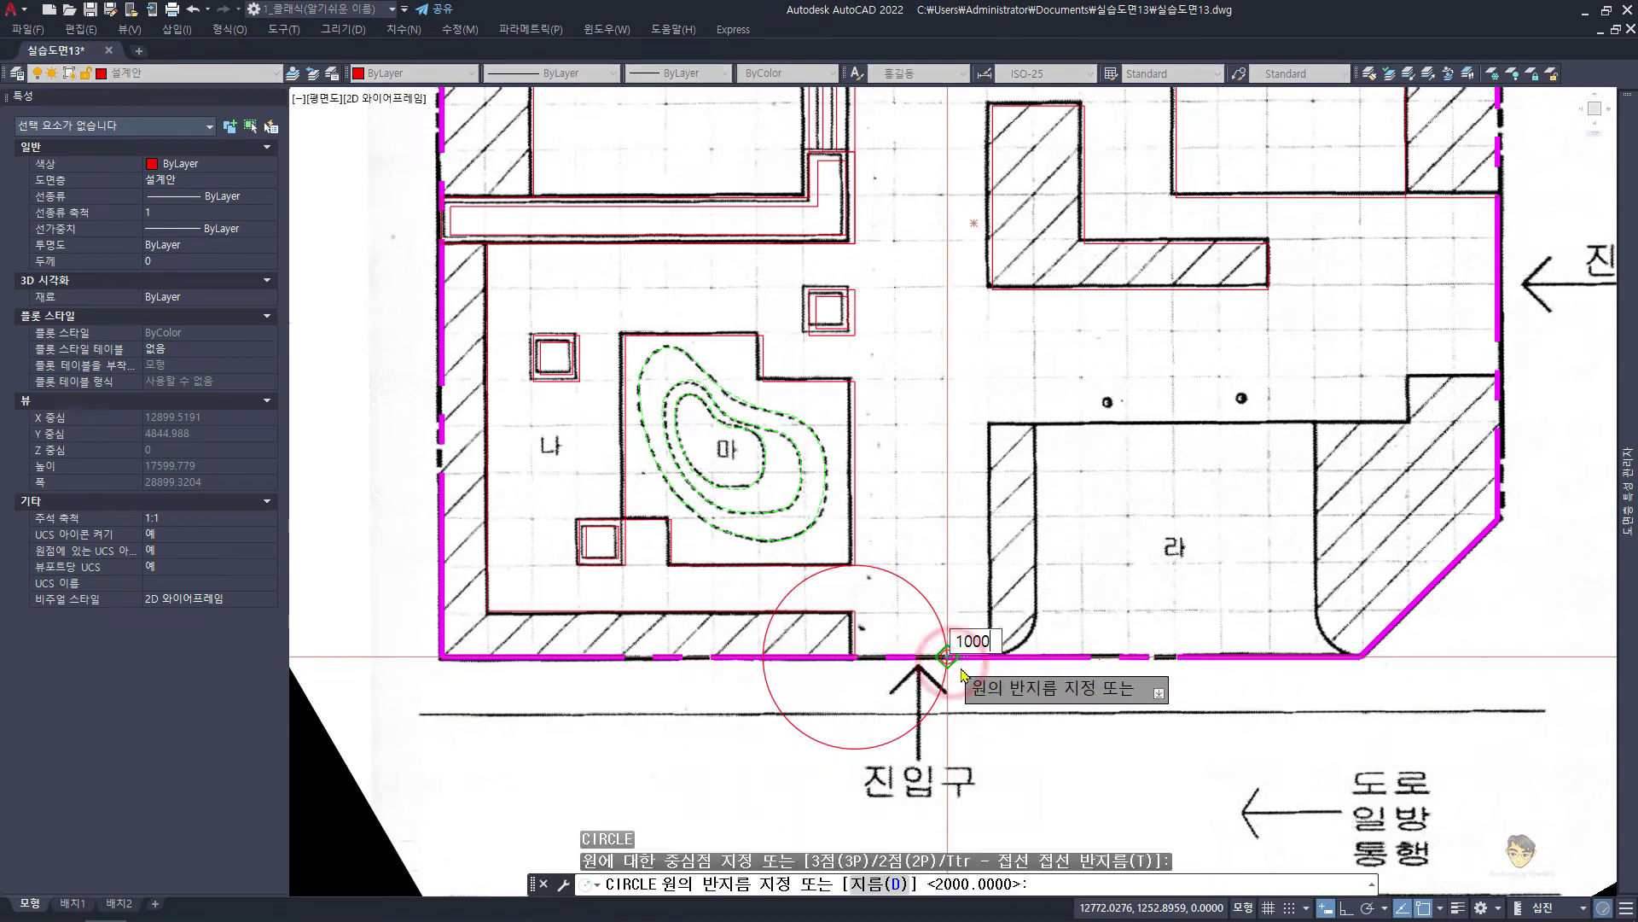
key("Return")
Trace the wall polyline with ortho on: 5000 up, 1000 across, 8000, then 1000 back
type("pl")
key("Return")
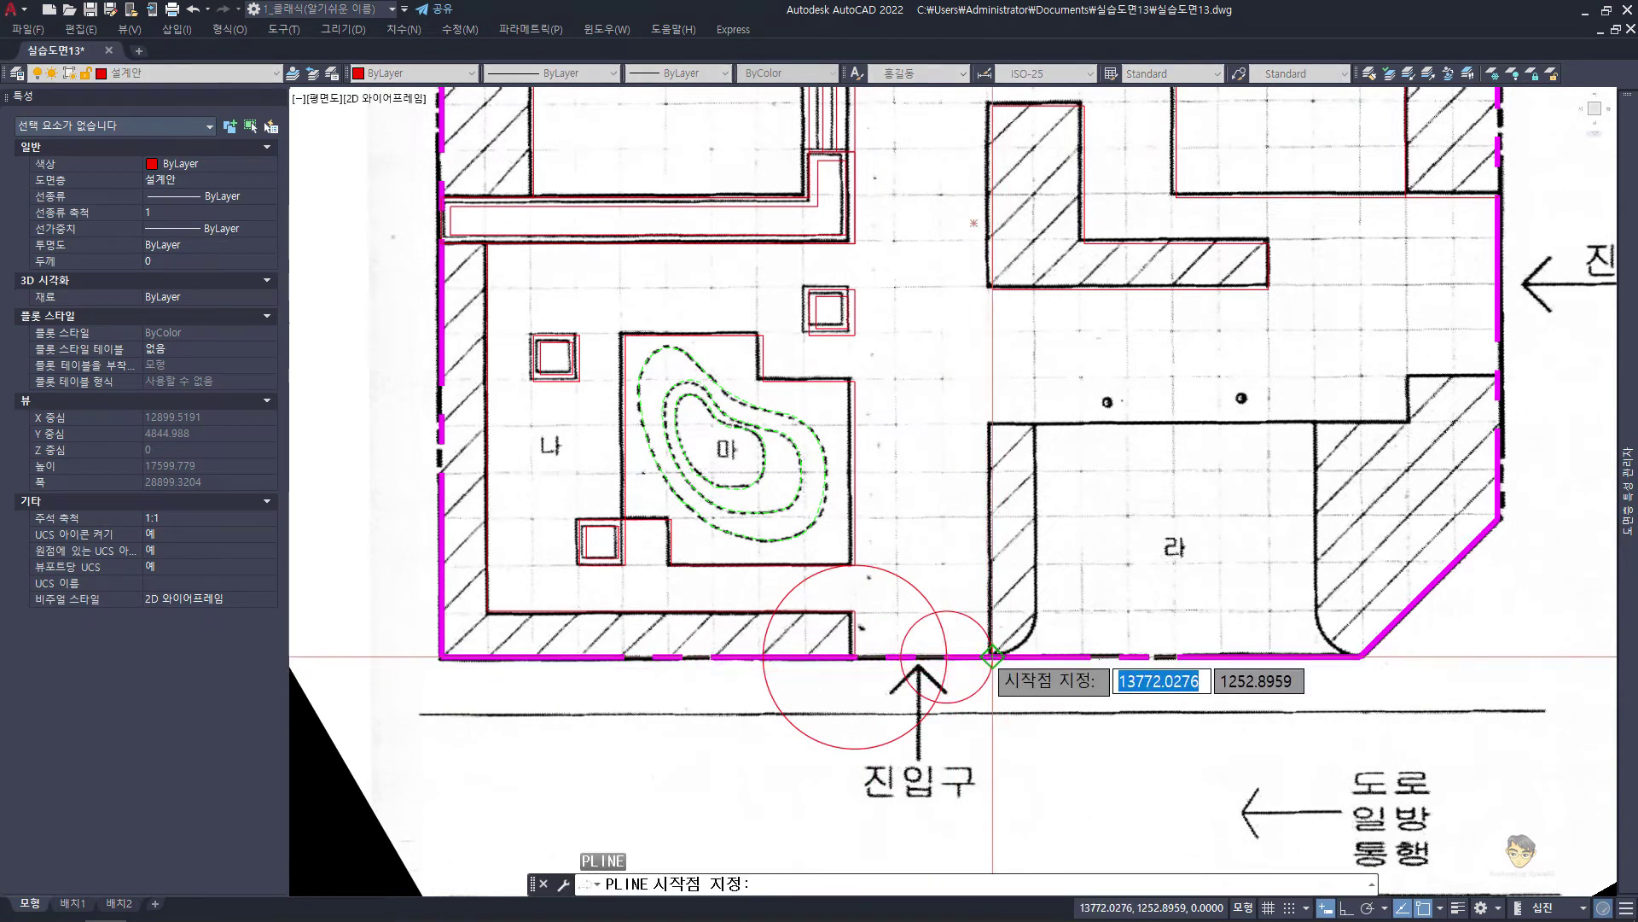
left_click(986, 657)
key("F8")
type("5000")
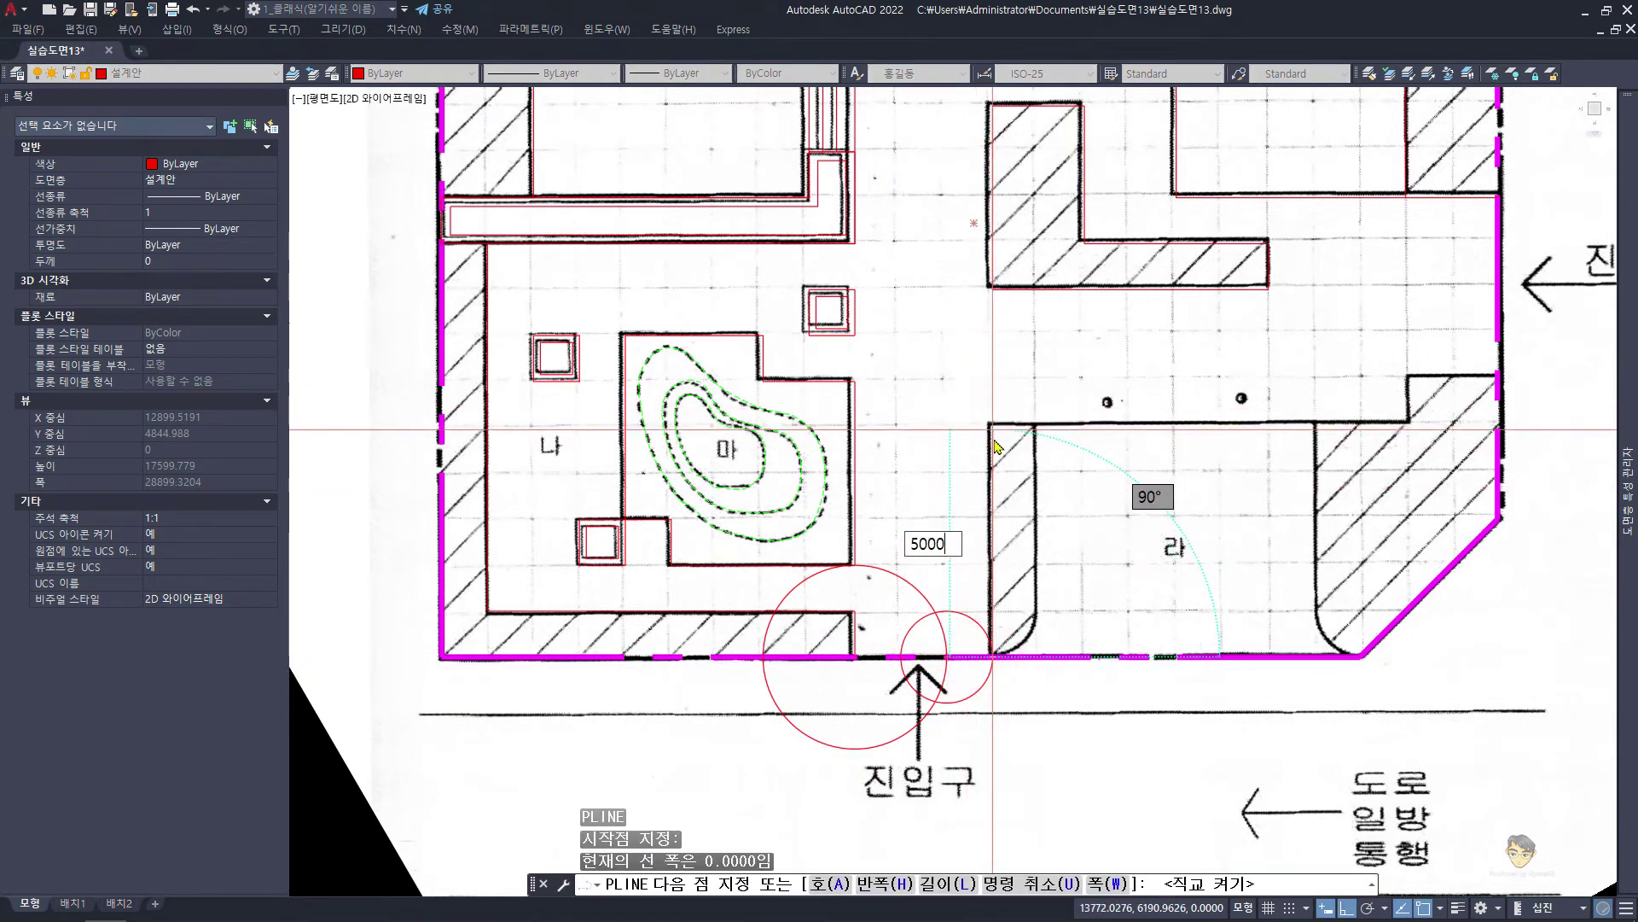
key("Return")
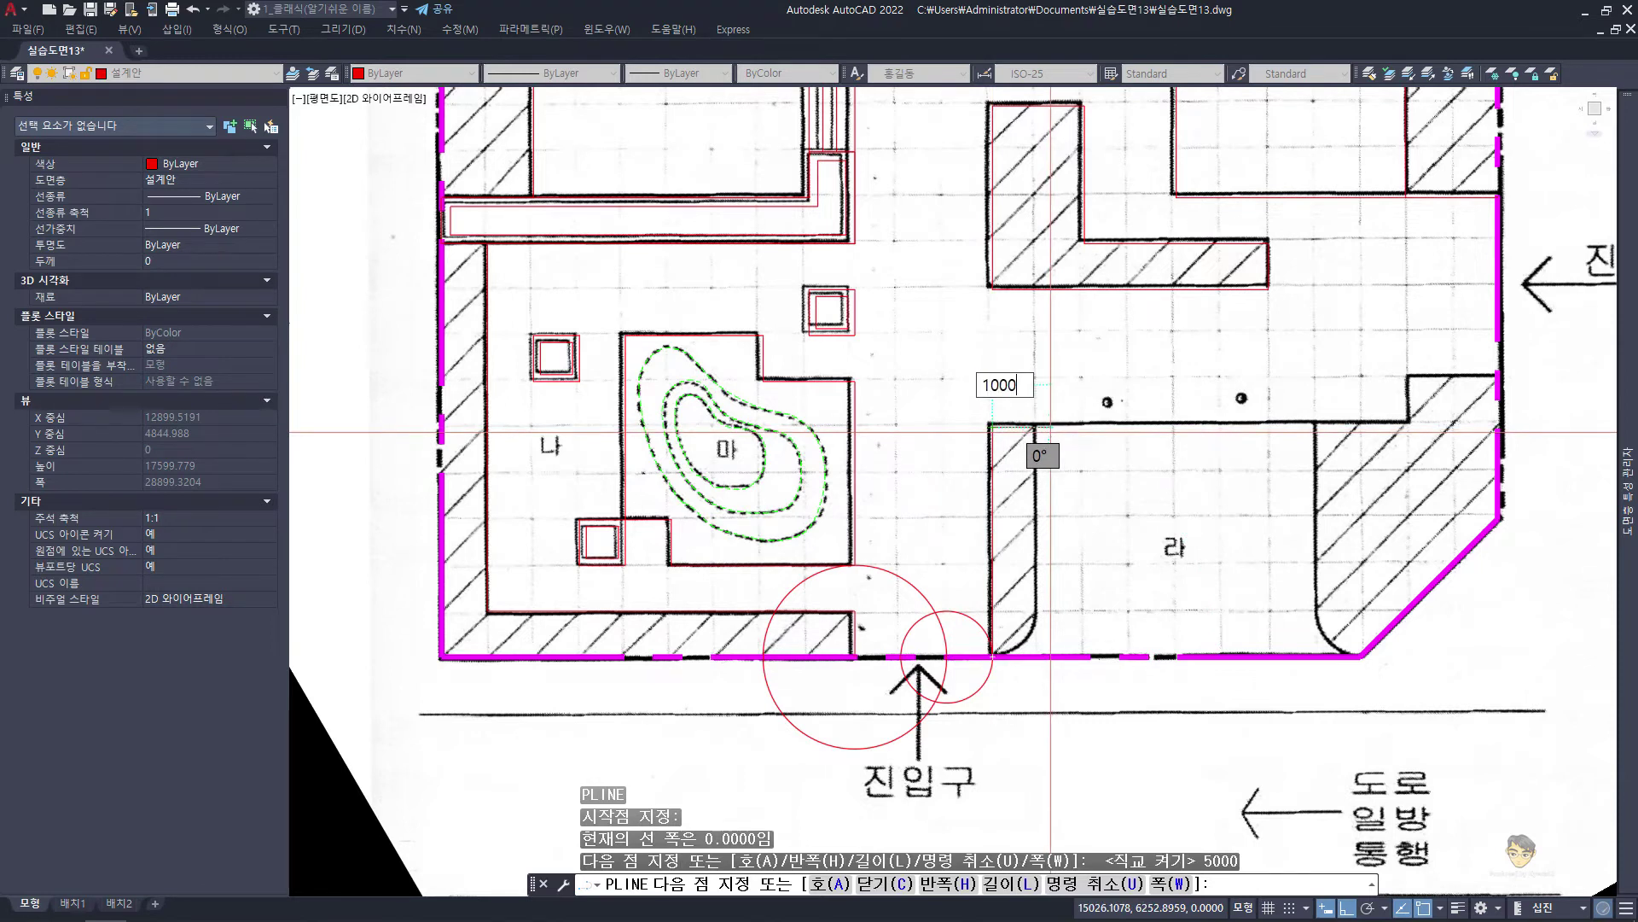
key("Return")
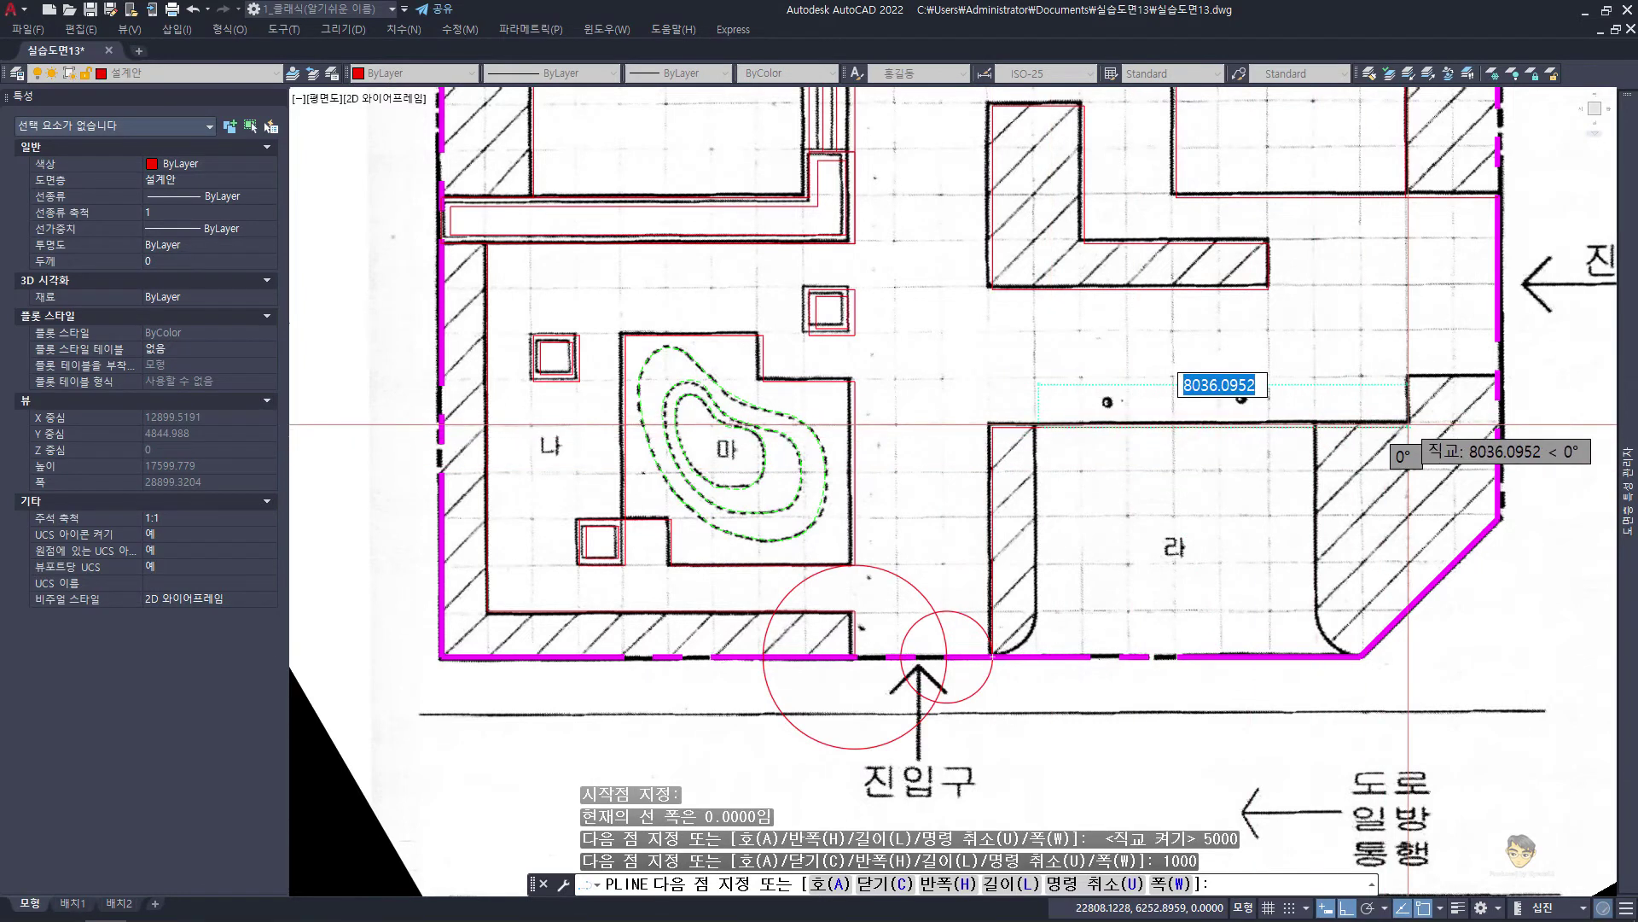
key("Return")
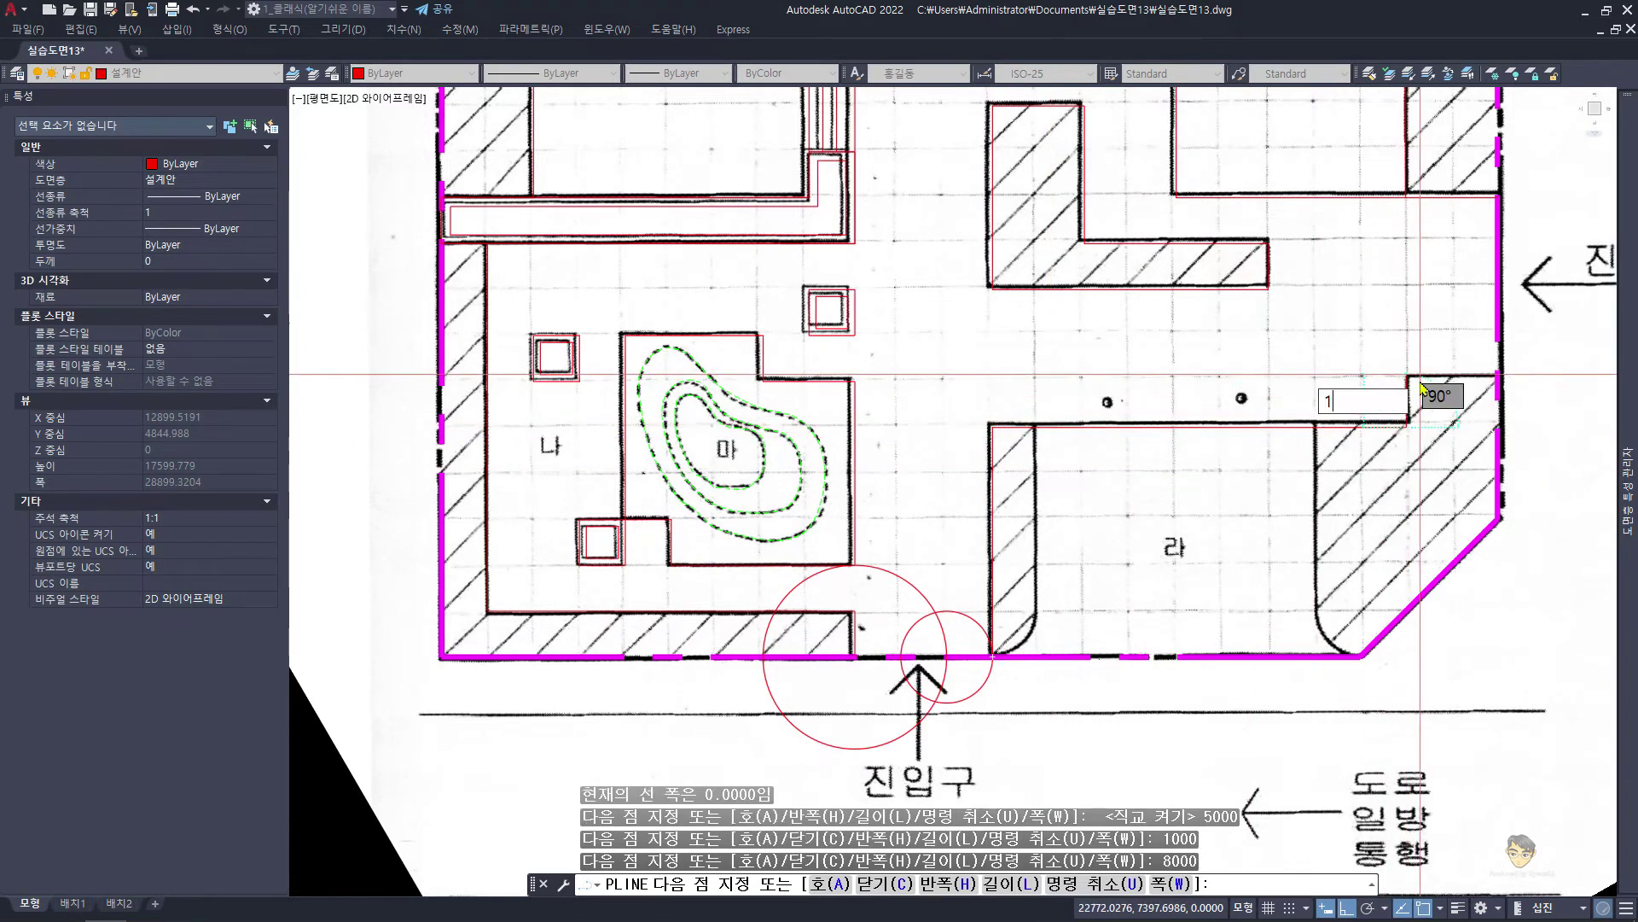
key("Return")
key("Return")
type("c")
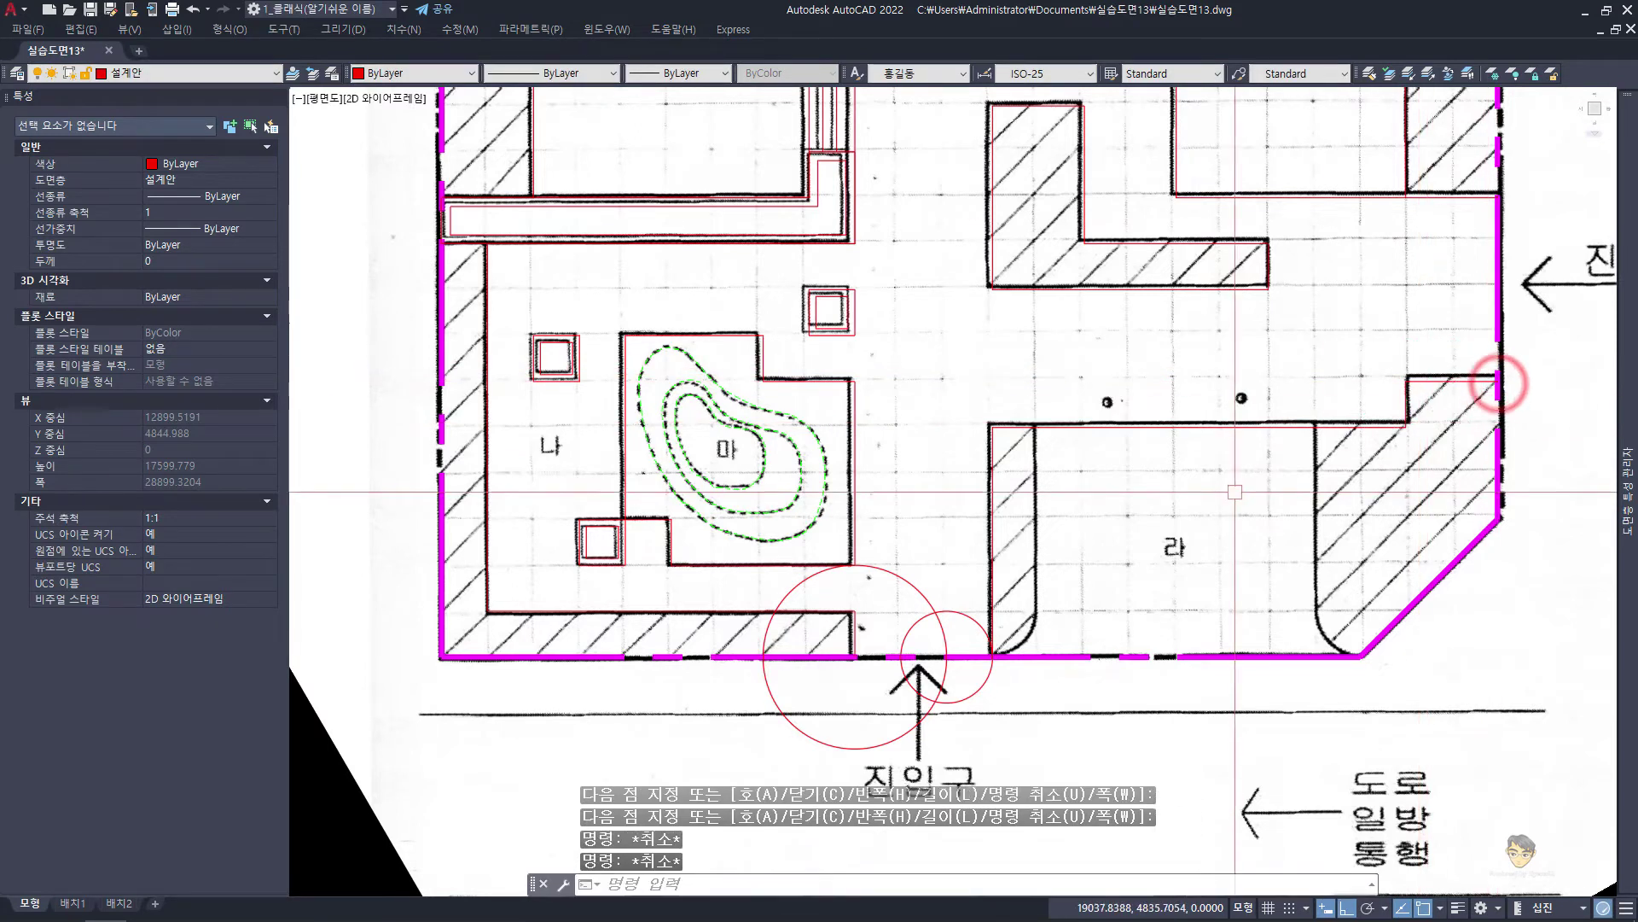
Add a helper circle at the wall corner and run a wall line down to the boundary
key("Return")
left_click(995, 431)
key("Return")
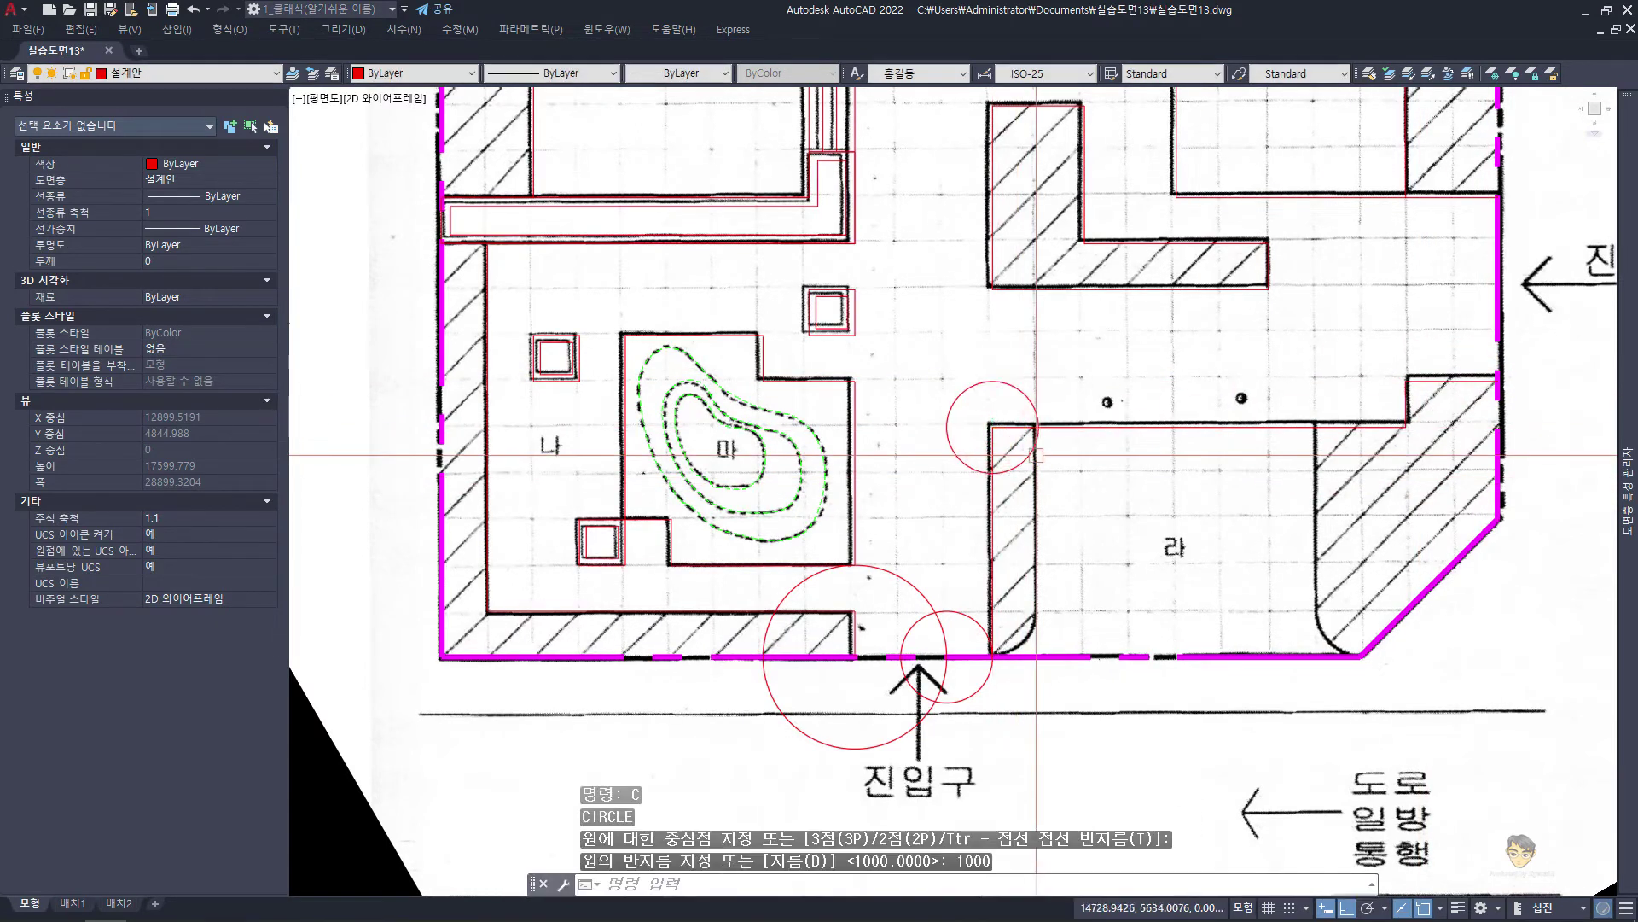
type("pl")
key("Return")
left_click(1038, 427)
left_click(1038, 657)
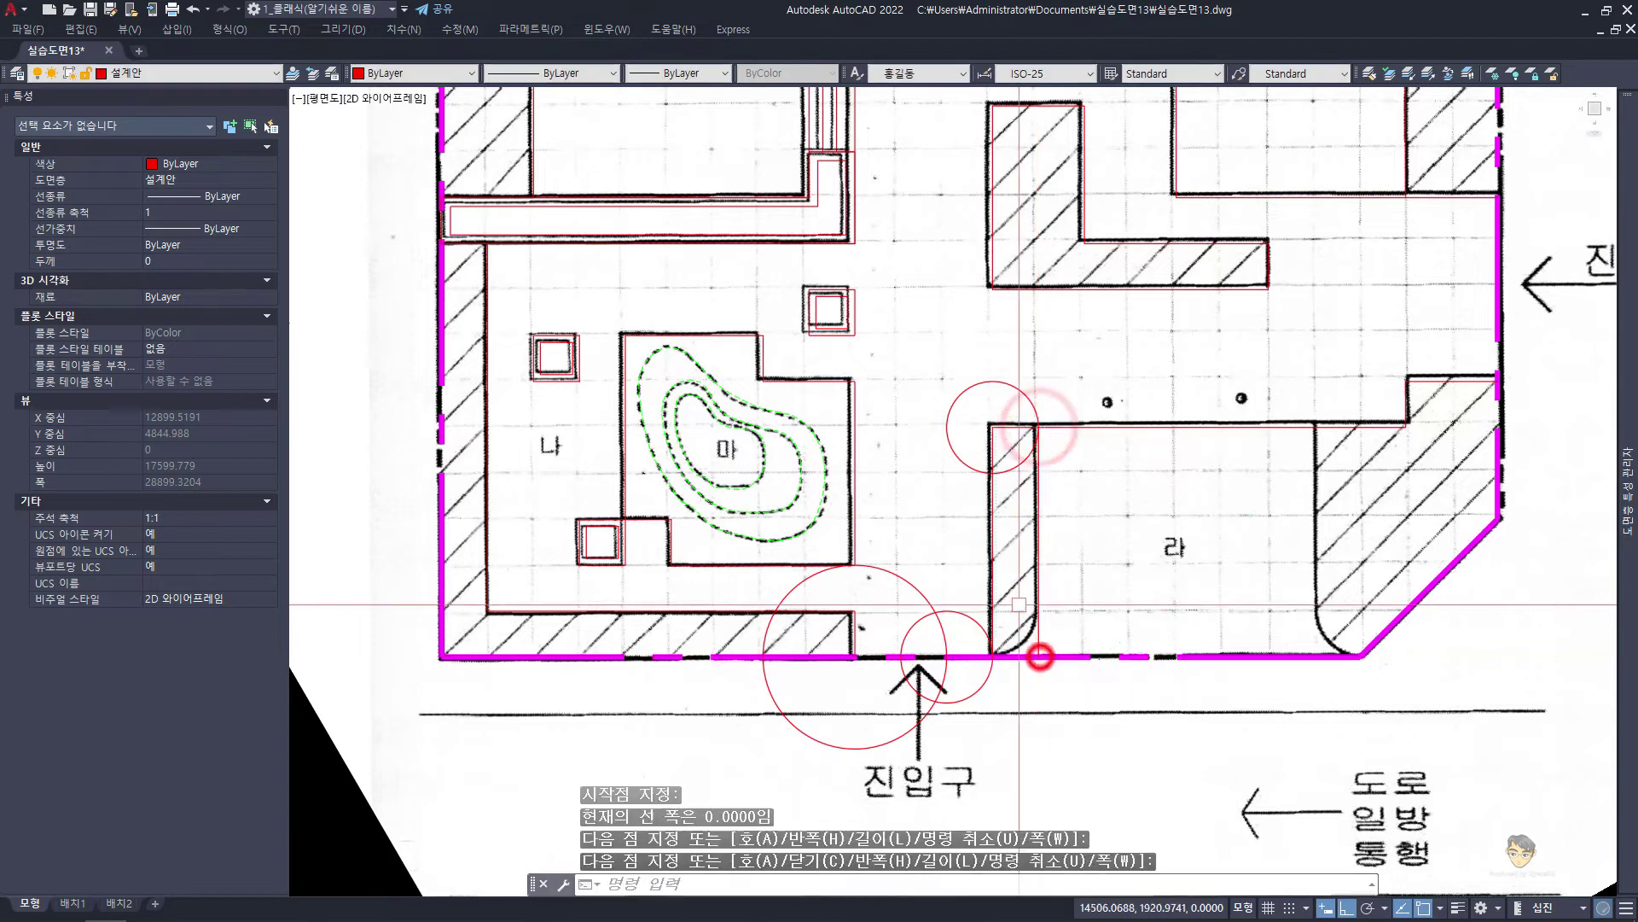
key("Return")
Erase the three helper circles
type("e")
key("Return")
left_click_drag(956, 638, 924, 587)
key("Return")
scroll(1029, 649, "up", 2)
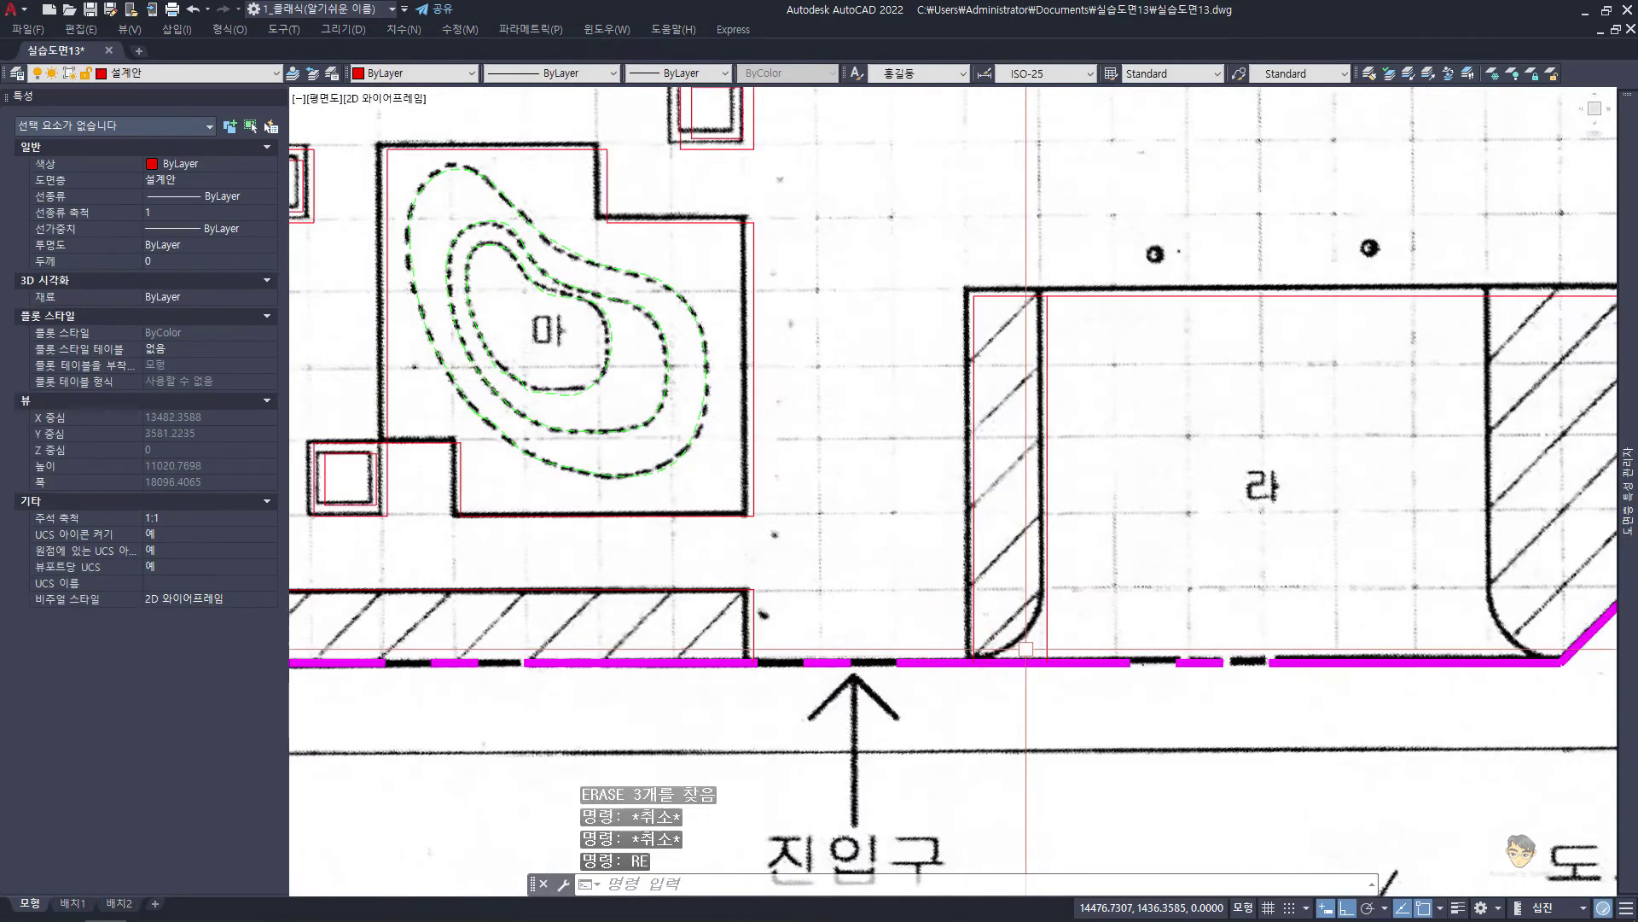
type("c")
Draw a 1000-radius TTR circle tangent to the corner and the bottom boundary
key("Return")
type("t")
key("Return")
left_click(1049, 589)
left_click(1016, 661)
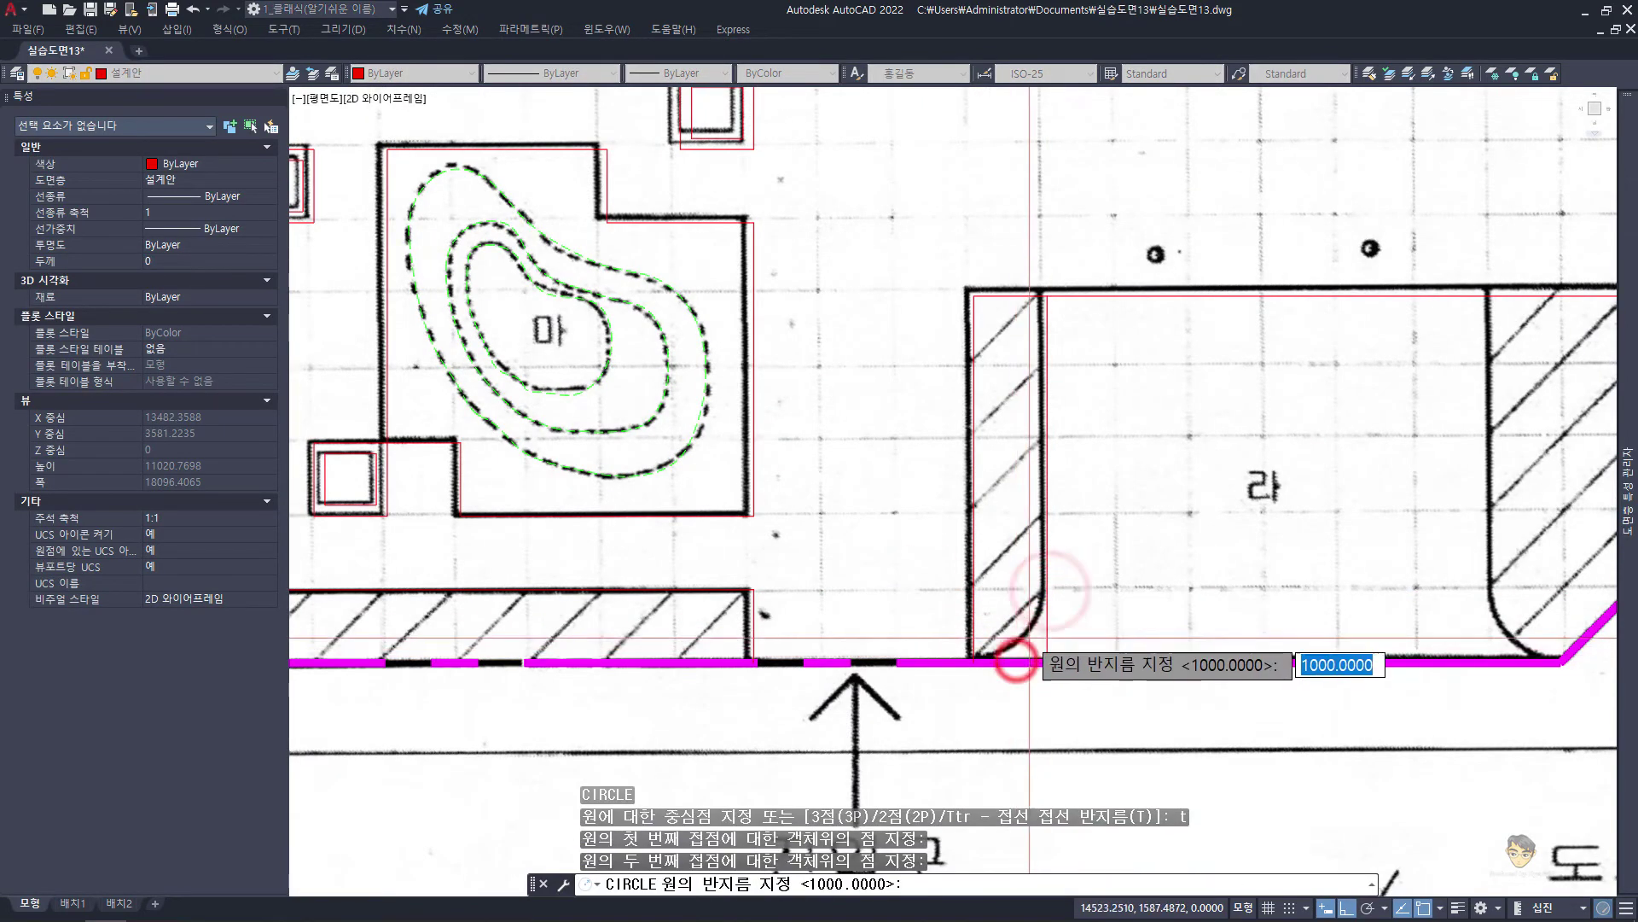
type("1000")
key("Return")
scroll(1029, 635, "up", 2)
type("tr")
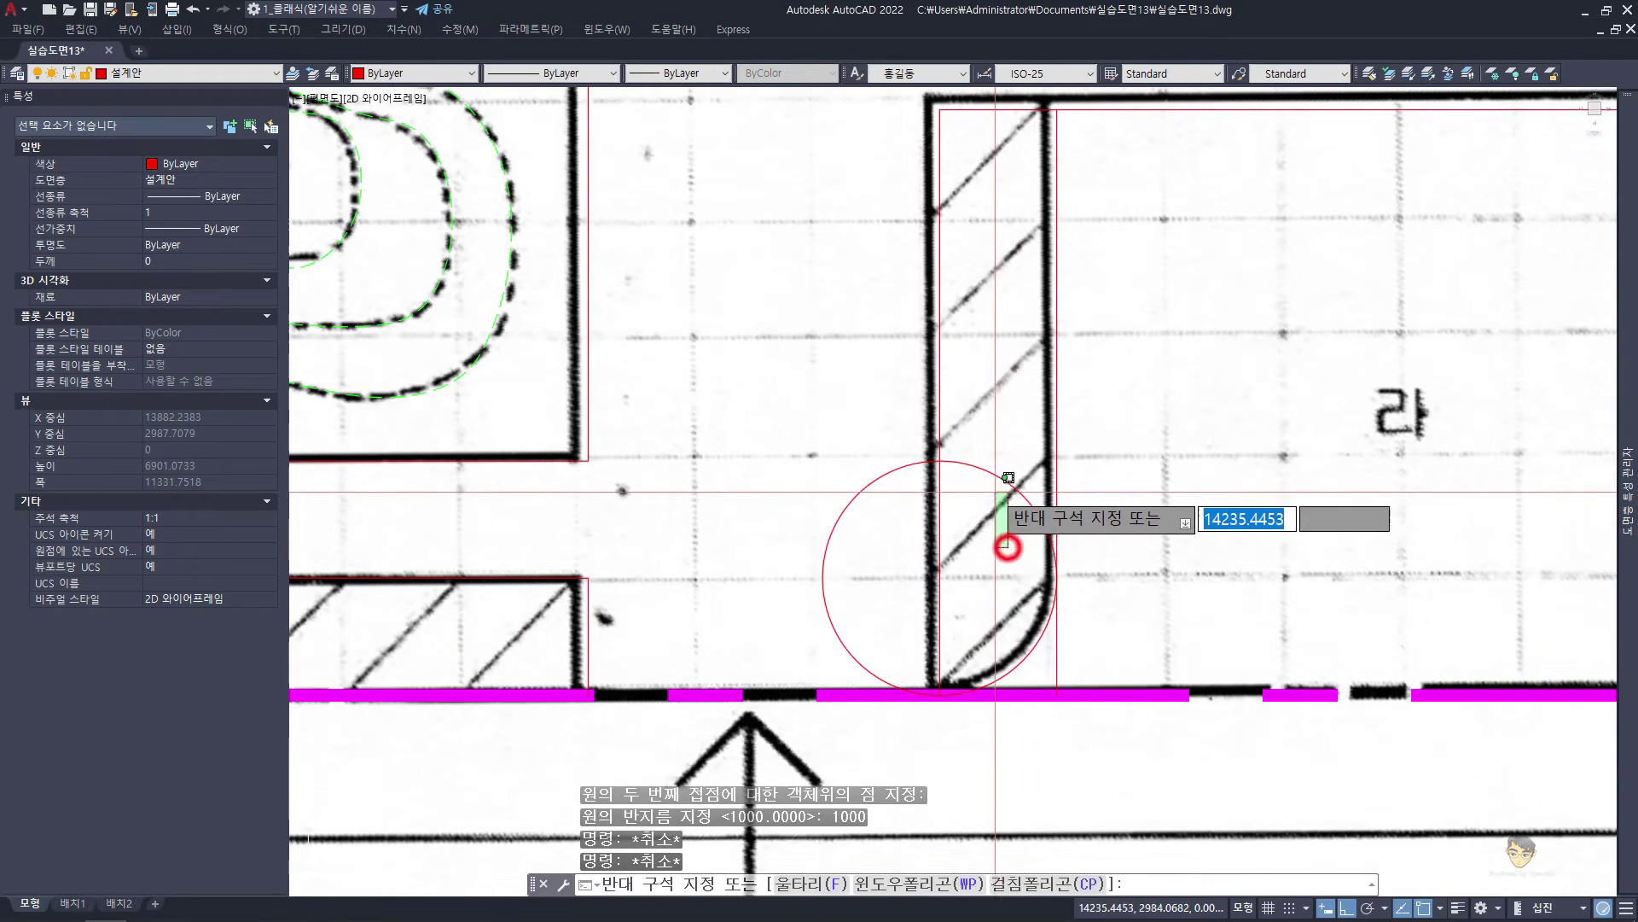
key("Return")
Trim the circle down to the corner arc and cut the excess line below it
left_click(1087, 636)
left_click(982, 523)
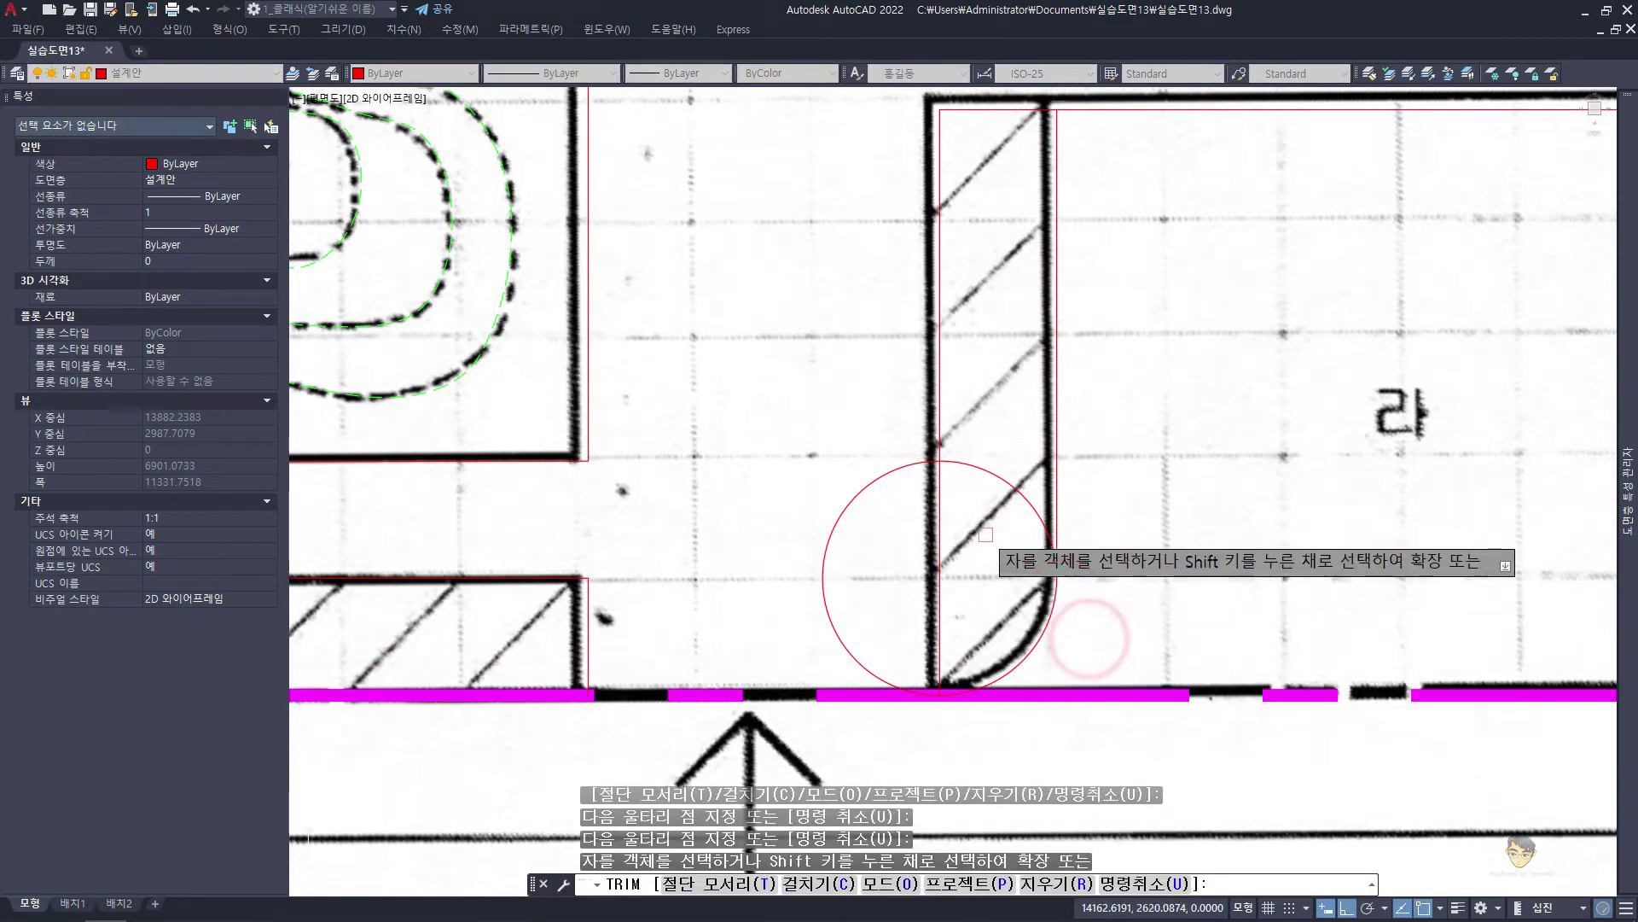
left_click(871, 563)
key("Return")
key("Escape")
key("Escape")
key("Escape")
Select the corner arc for mirroring, then cancel and regenerate the display
scroll(971, 604, "down", 3)
left_click(867, 537)
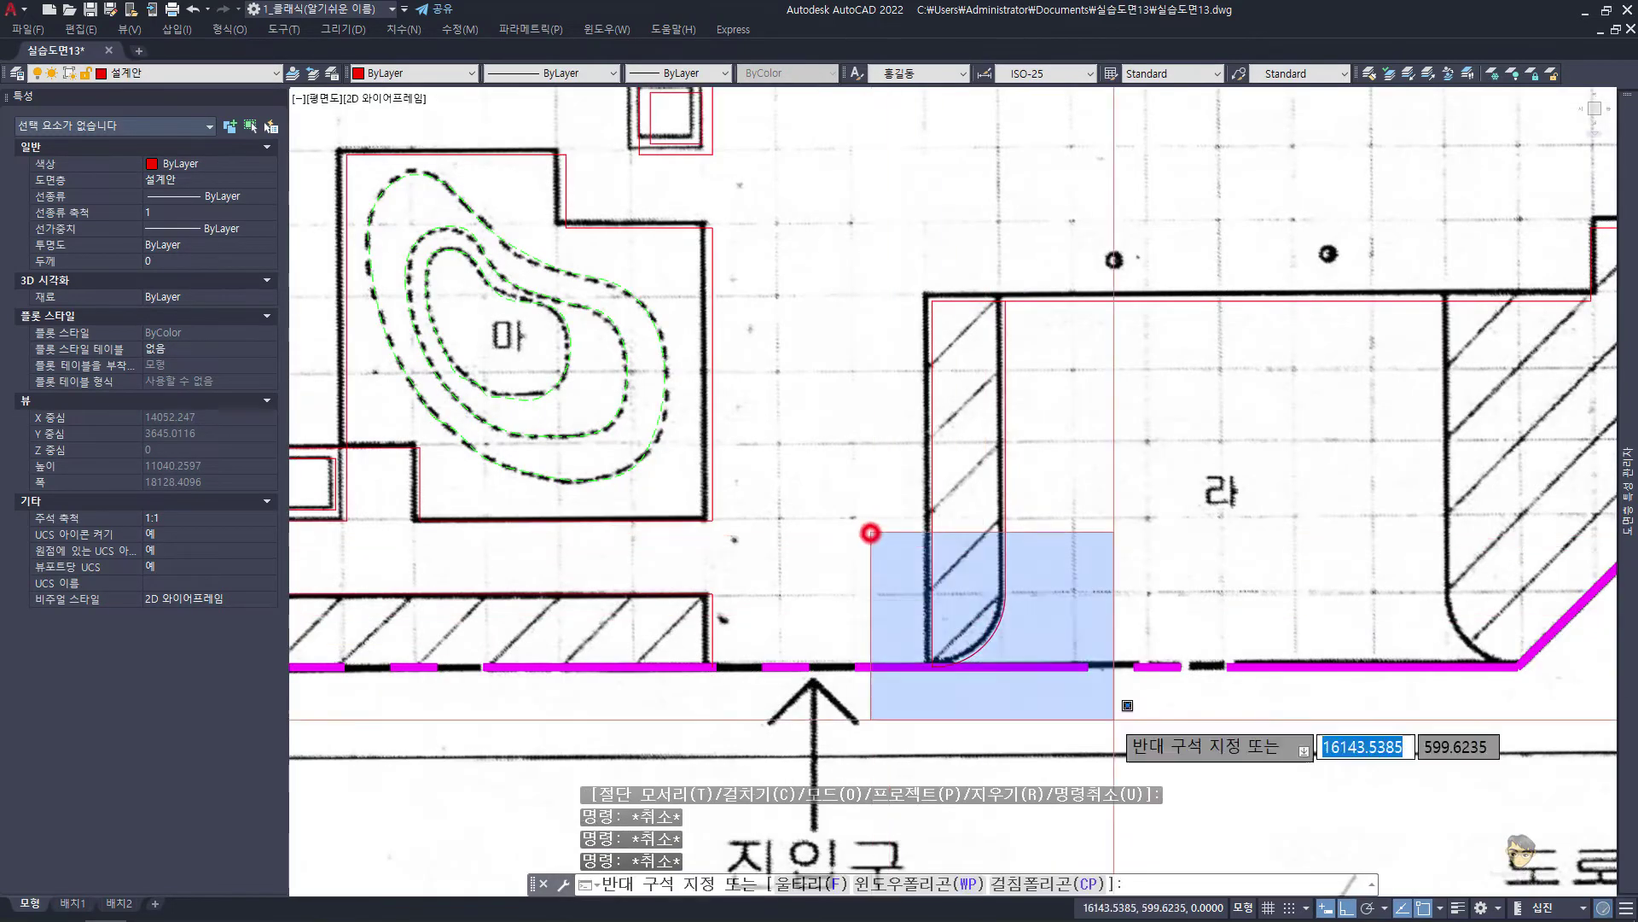
left_click(1116, 717)
type("Mi")
key("Escape")
type("re")
key("Return")
key("Escape")
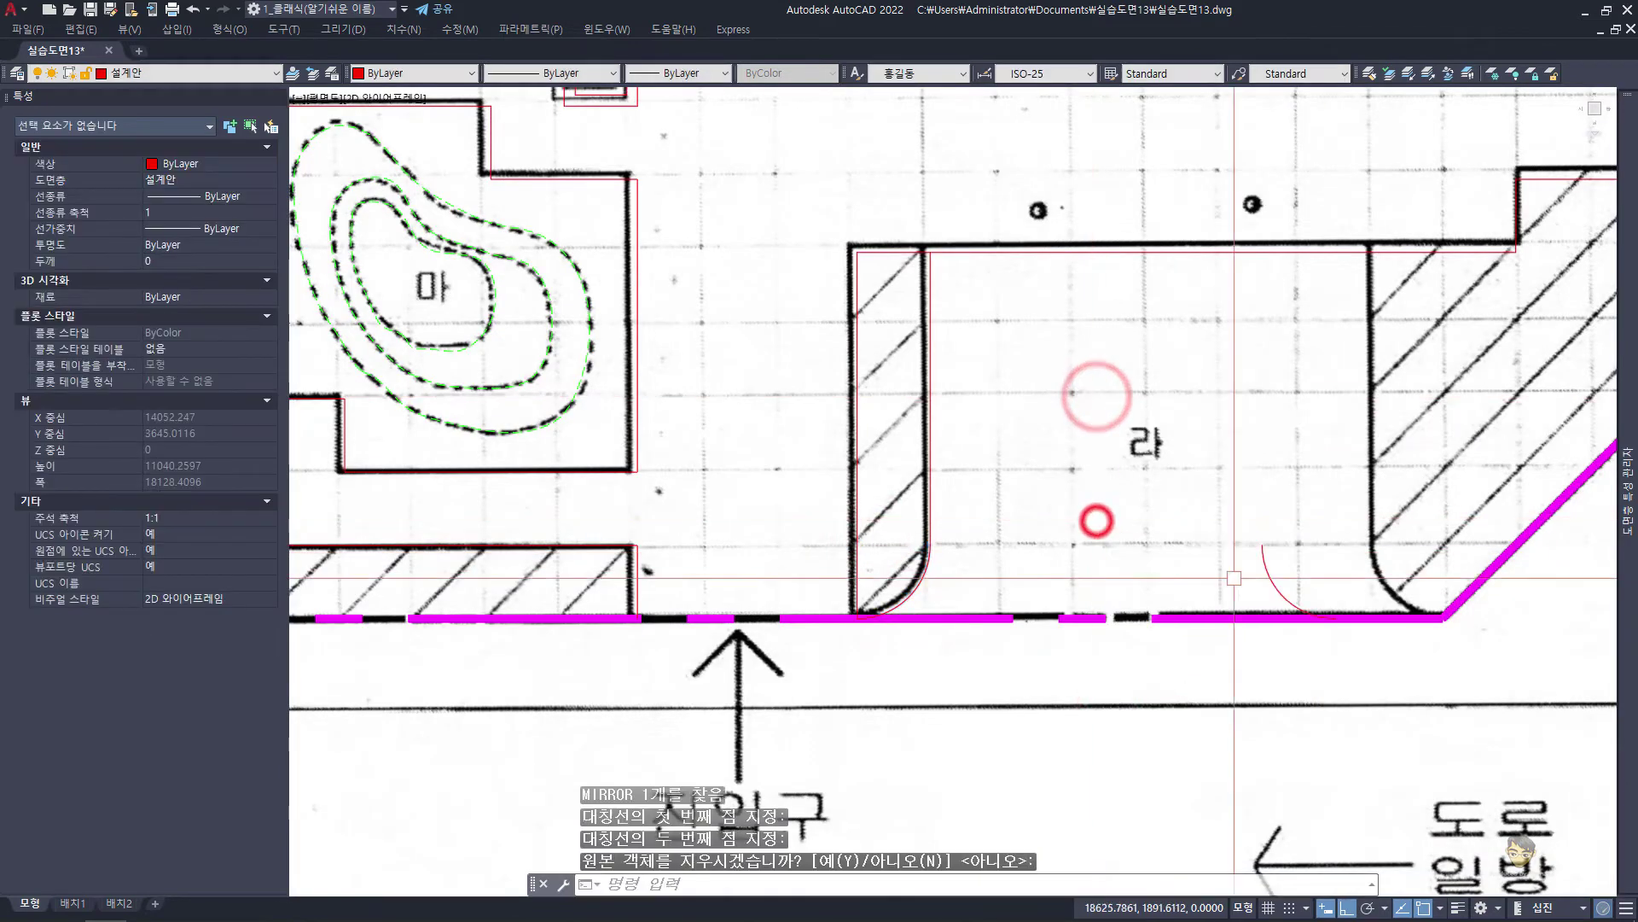
Select the corner arc and begin moving it to the wall endpoint, then cancel
scroll(1092, 512, "up", 2)
left_click(954, 527)
left_click(1073, 662)
type("m")
key("Return")
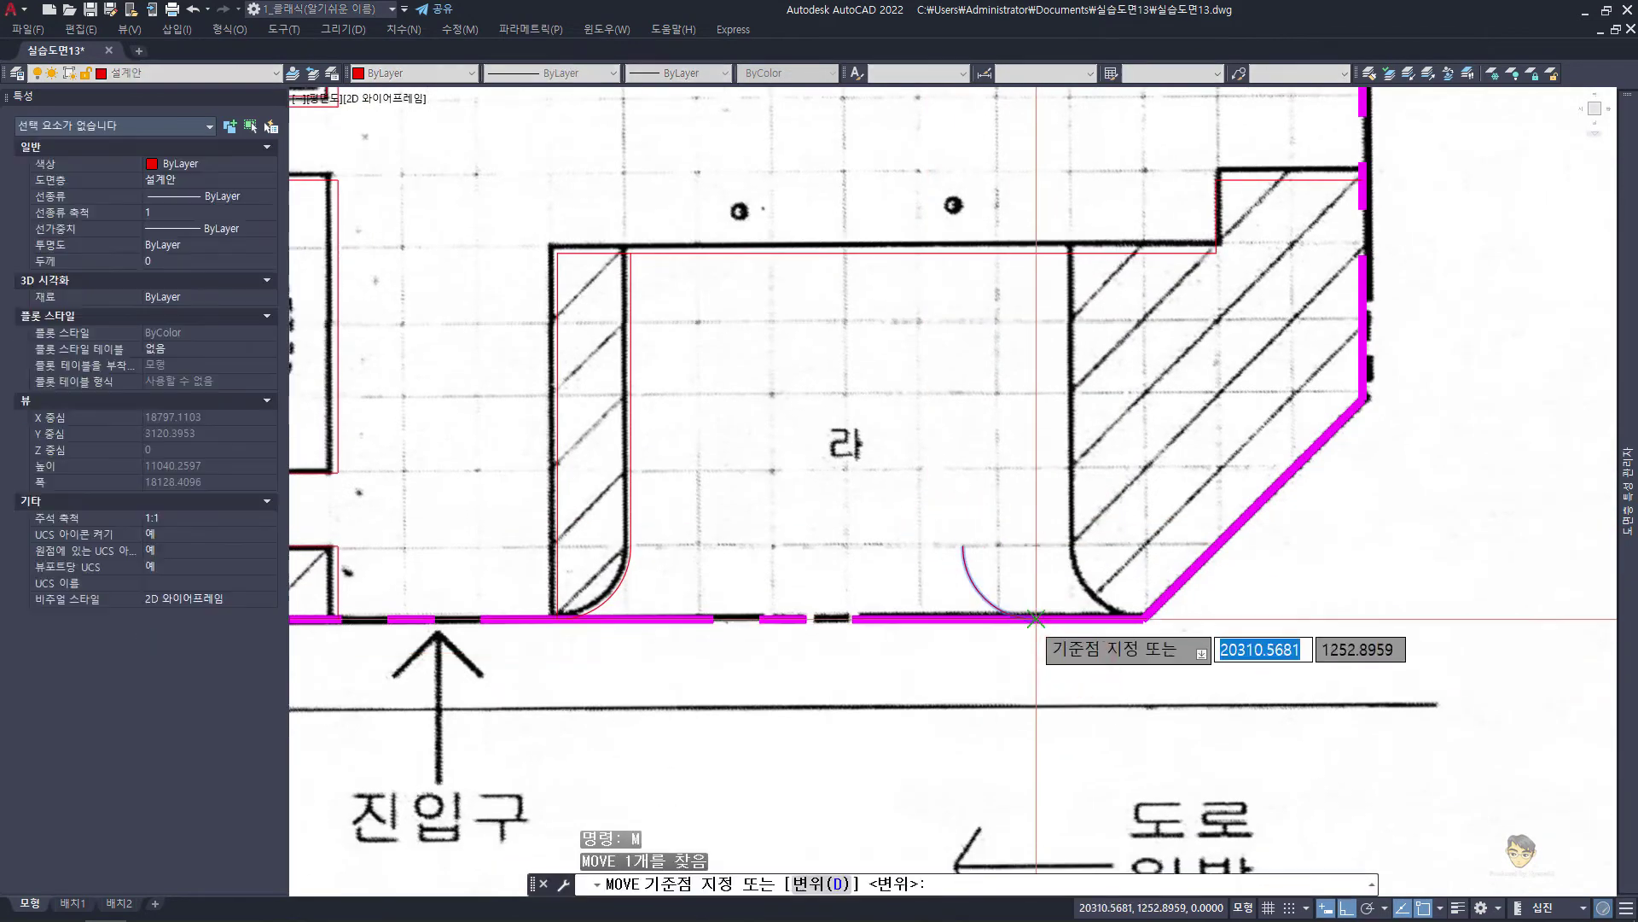
left_click(1142, 619)
key("Escape")
key("Escape")
key("Escape")
Try a wall line along building 라's right side, cancel it, and shift the view
double_click(1073, 544)
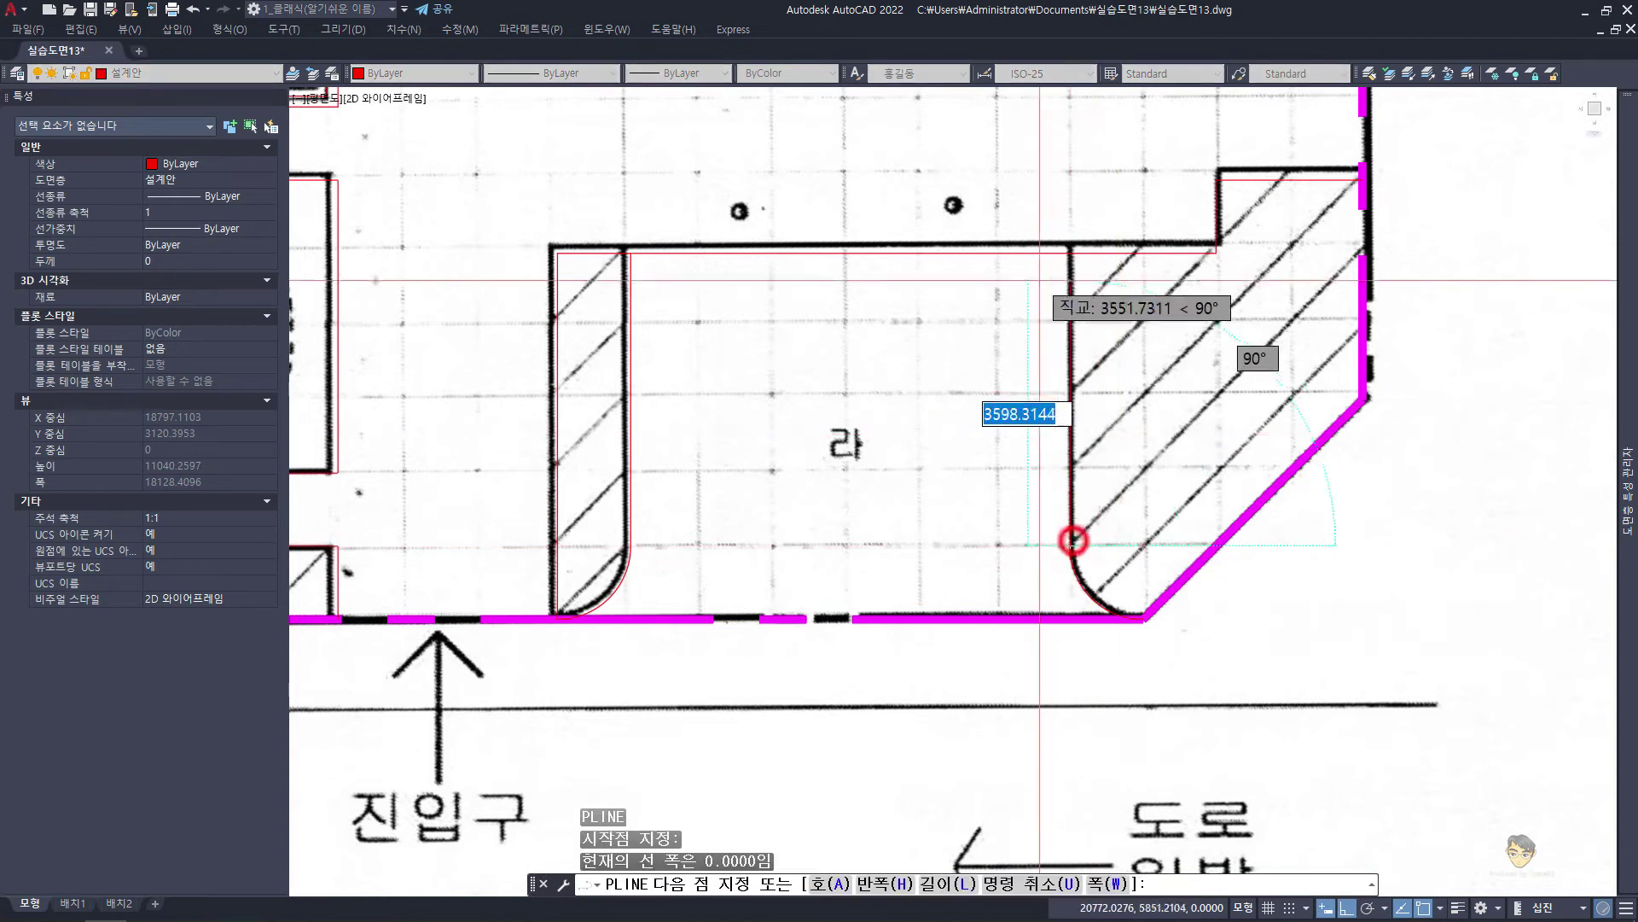
key("Escape")
scroll(1072, 256, "down", 2)
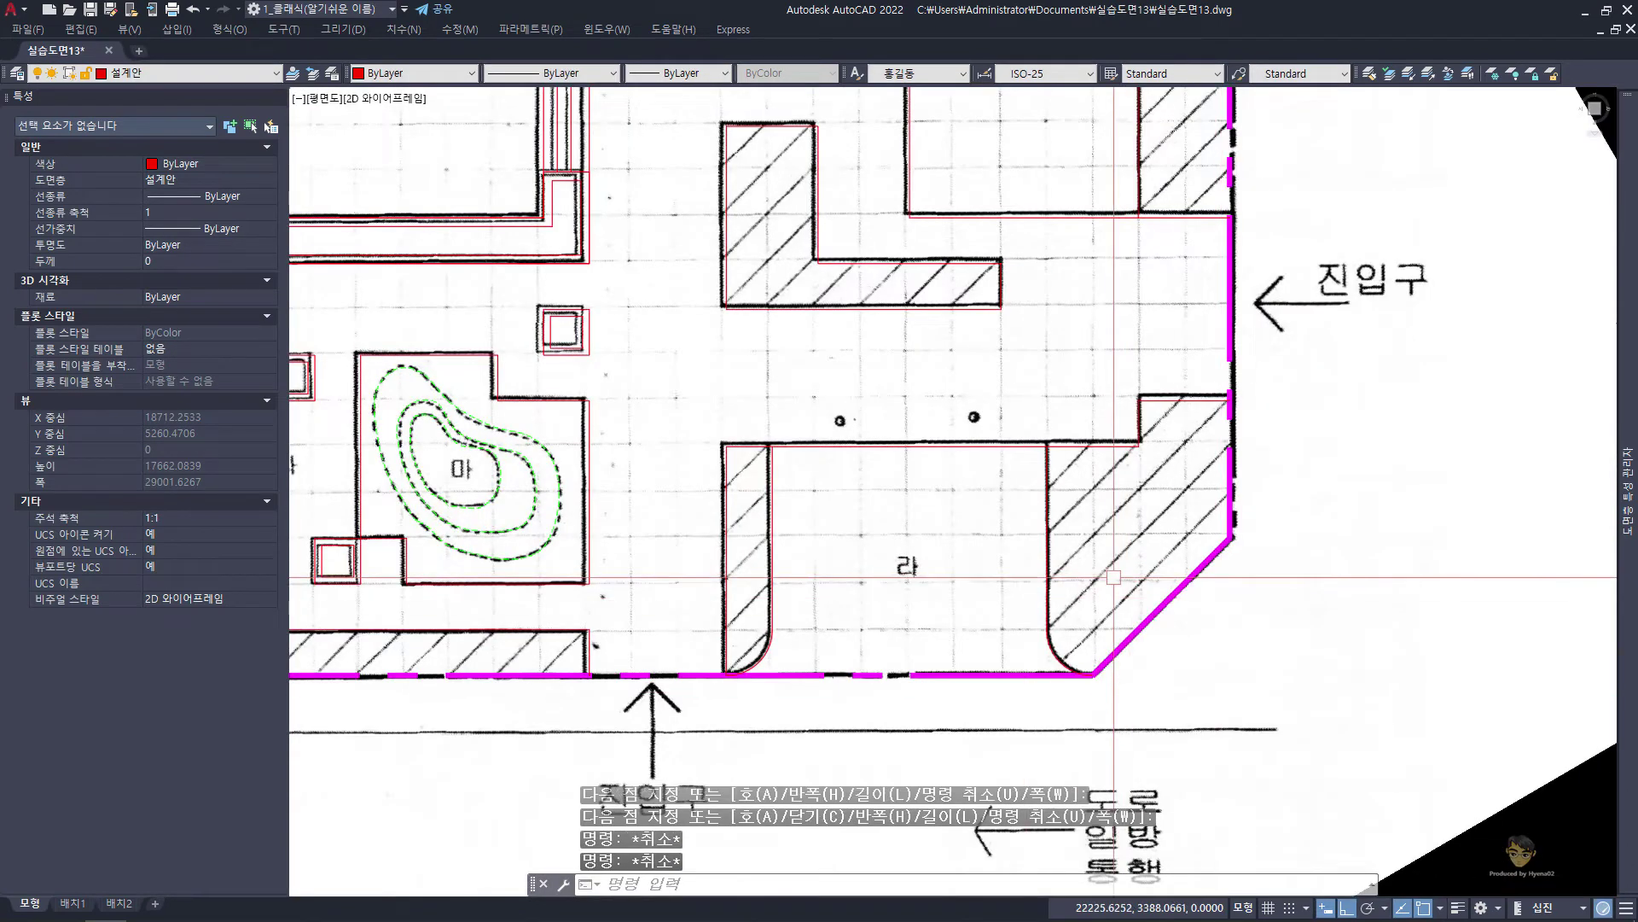
scroll(1114, 576, "down", 3)
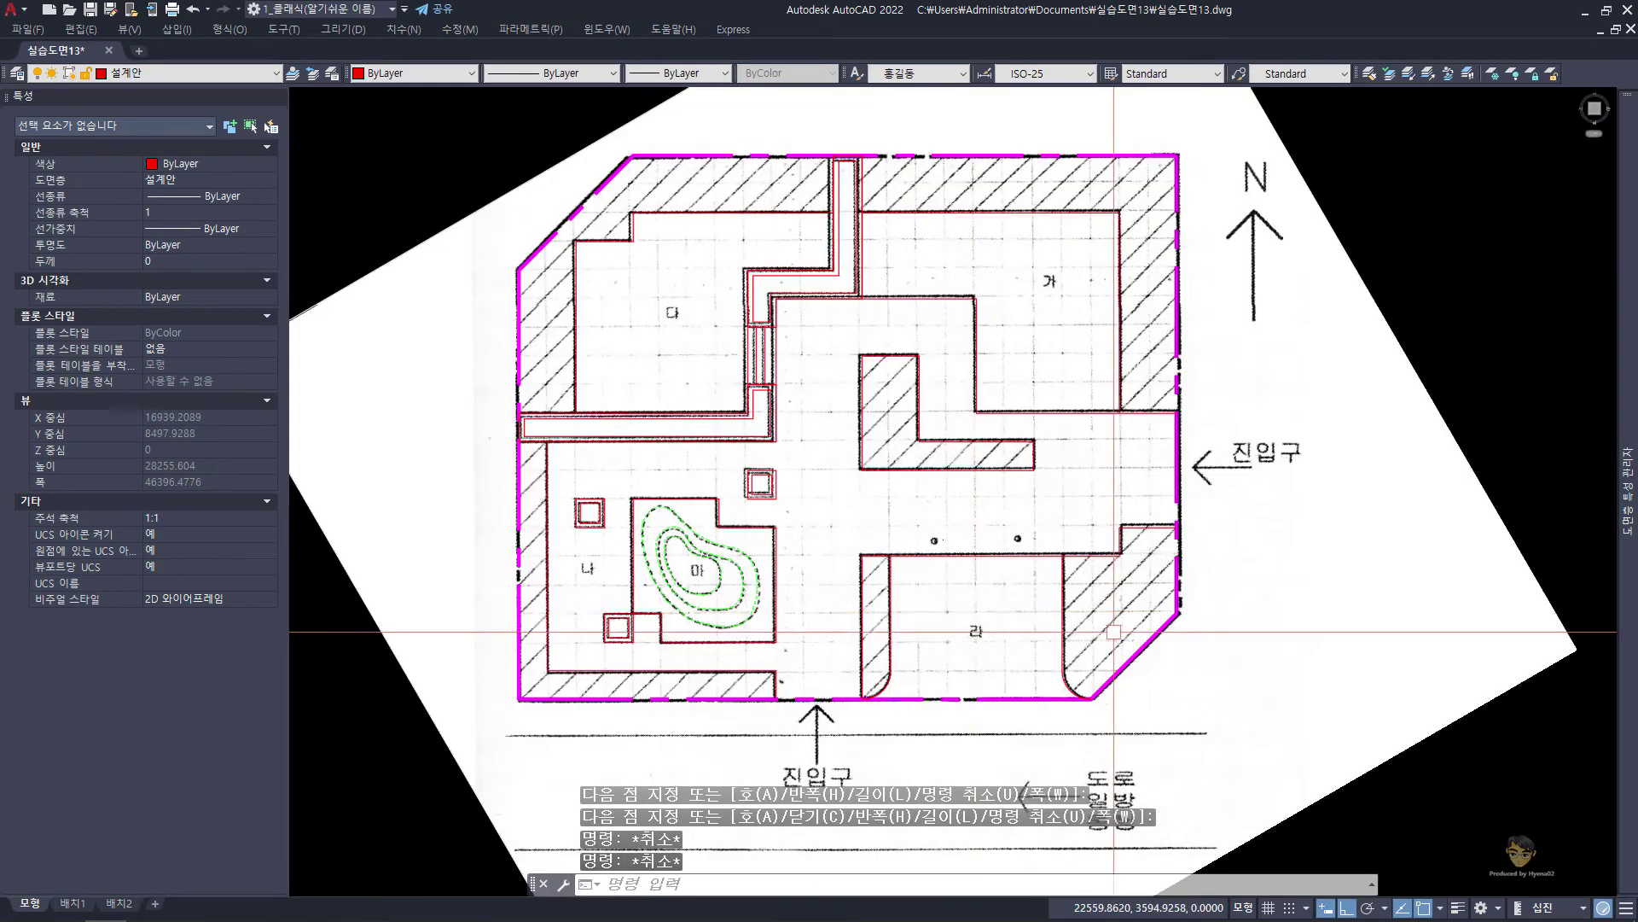
mouse_move(1098, 574)
middle_mouse_down()
mouse_move(996, 603)
mouse_move(1010, 598)
middle_mouse_up()
Regenerate the display and pan to the entrance road area
type("re")
key("Return")
middle_click_drag(996, 655, 1037, 548)
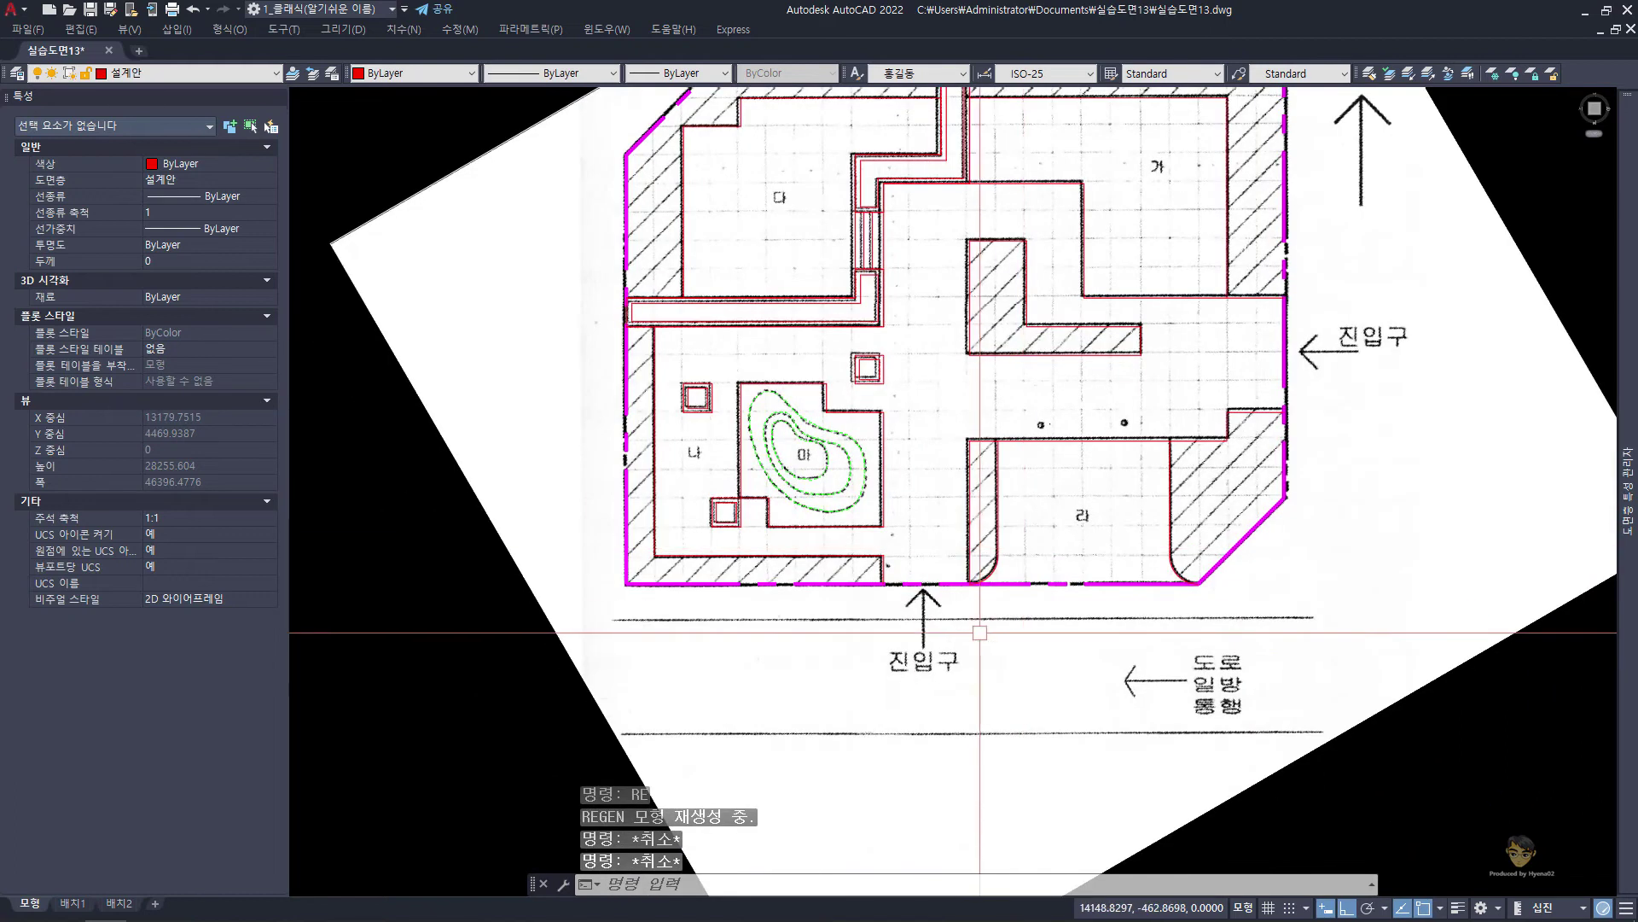
scroll(967, 623, "up", 4)
type("p")
key("Escape")
Draw a polyline point for the entrance arrow
type("p")
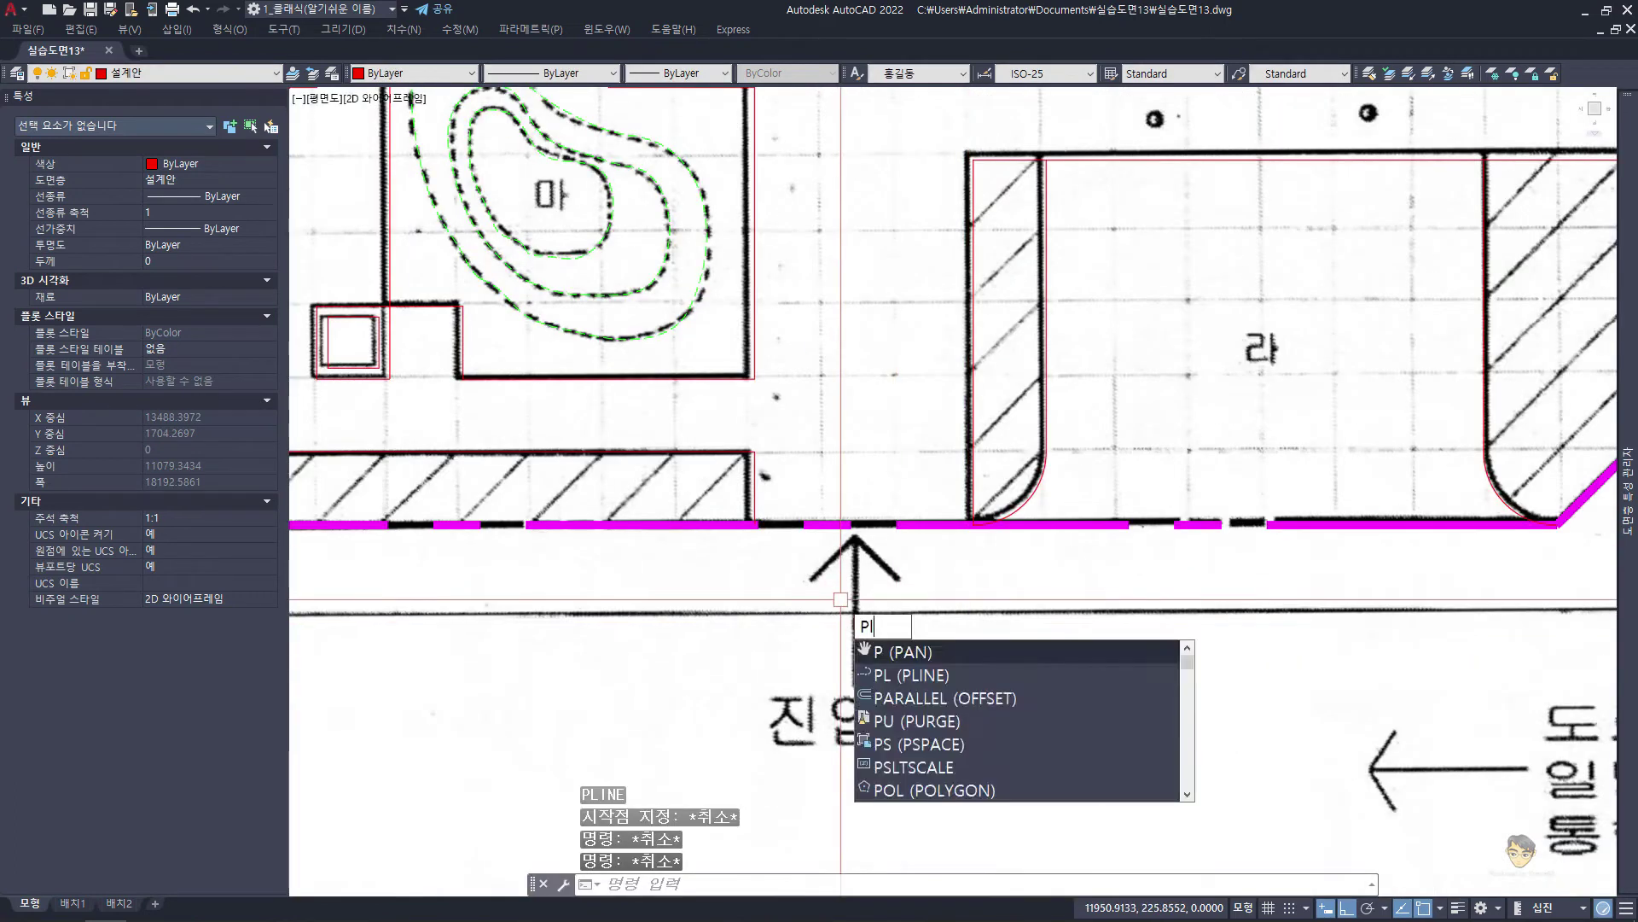
type("l")
key("Return")
left_click(855, 678)
key("Return")
key("Return")
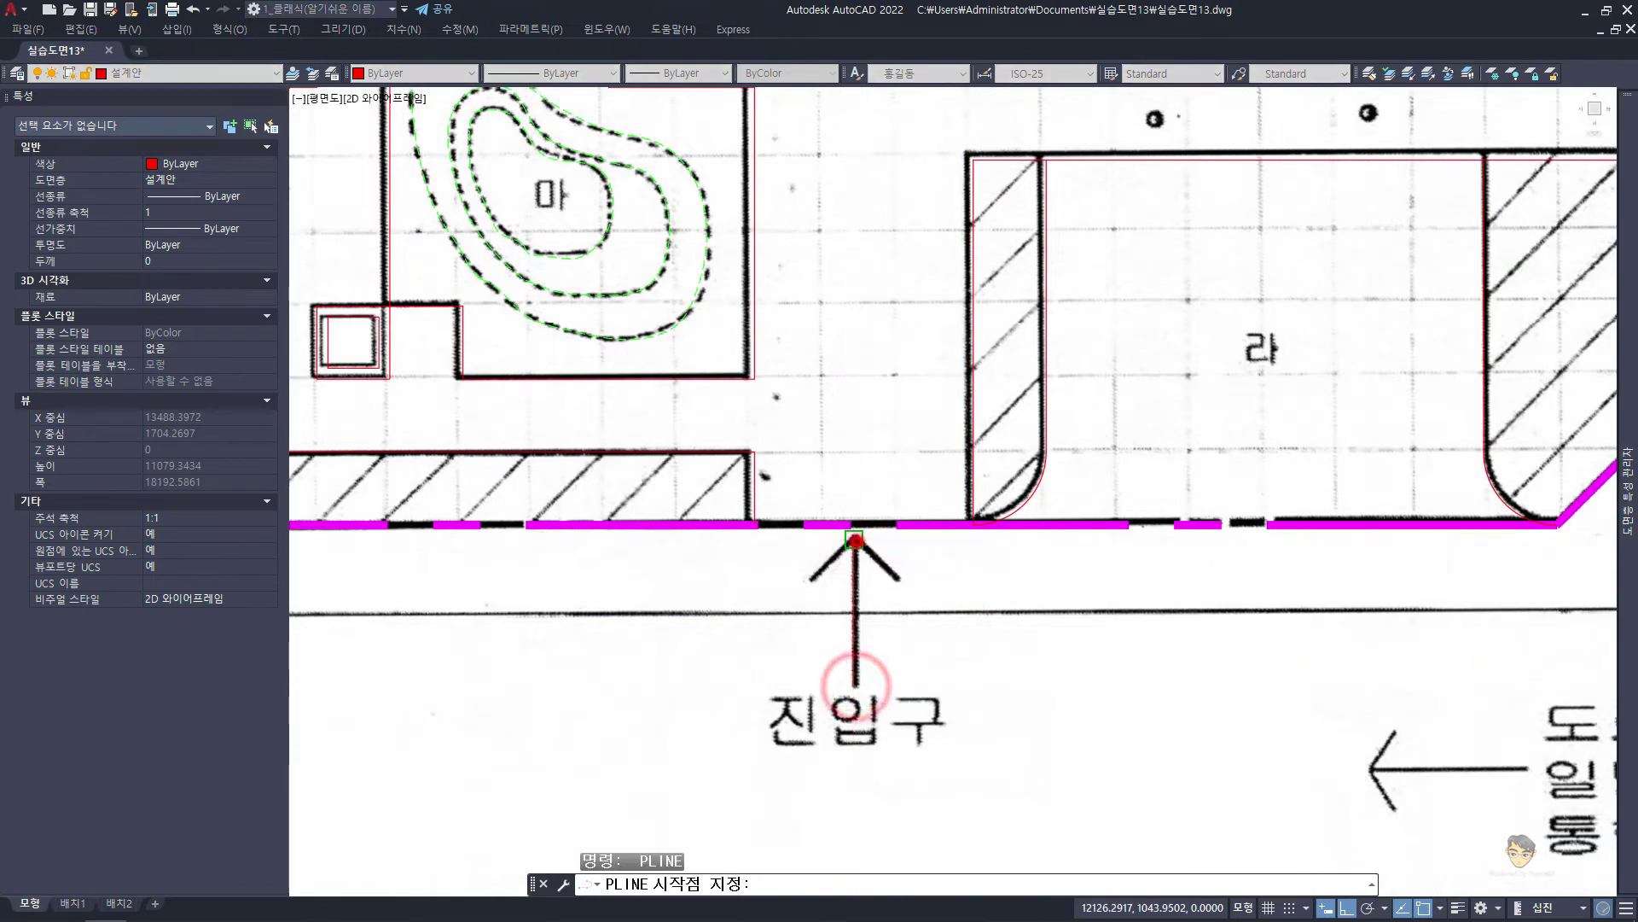
Start mirroring the short arrowhead stroke, then cancel the mirror
left_click(816, 578)
key("Return")
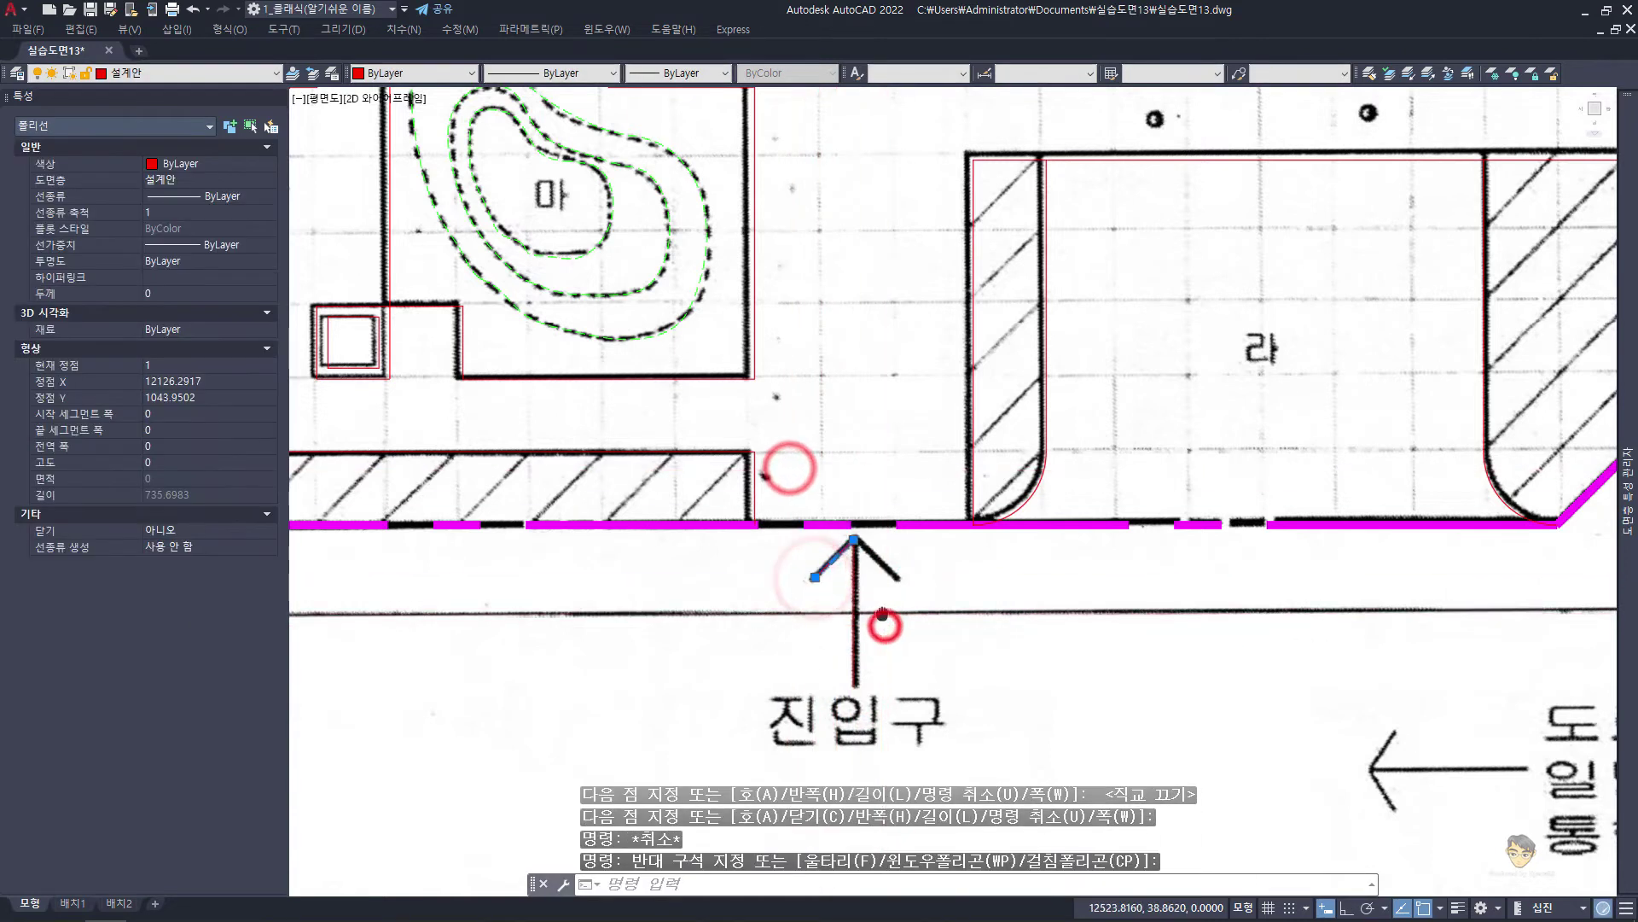
type("mi")
key("Return")
left_click(858, 551)
key("Escape")
Regenerate the display and cancel the window selections near the arrow
type("re")
key("Return")
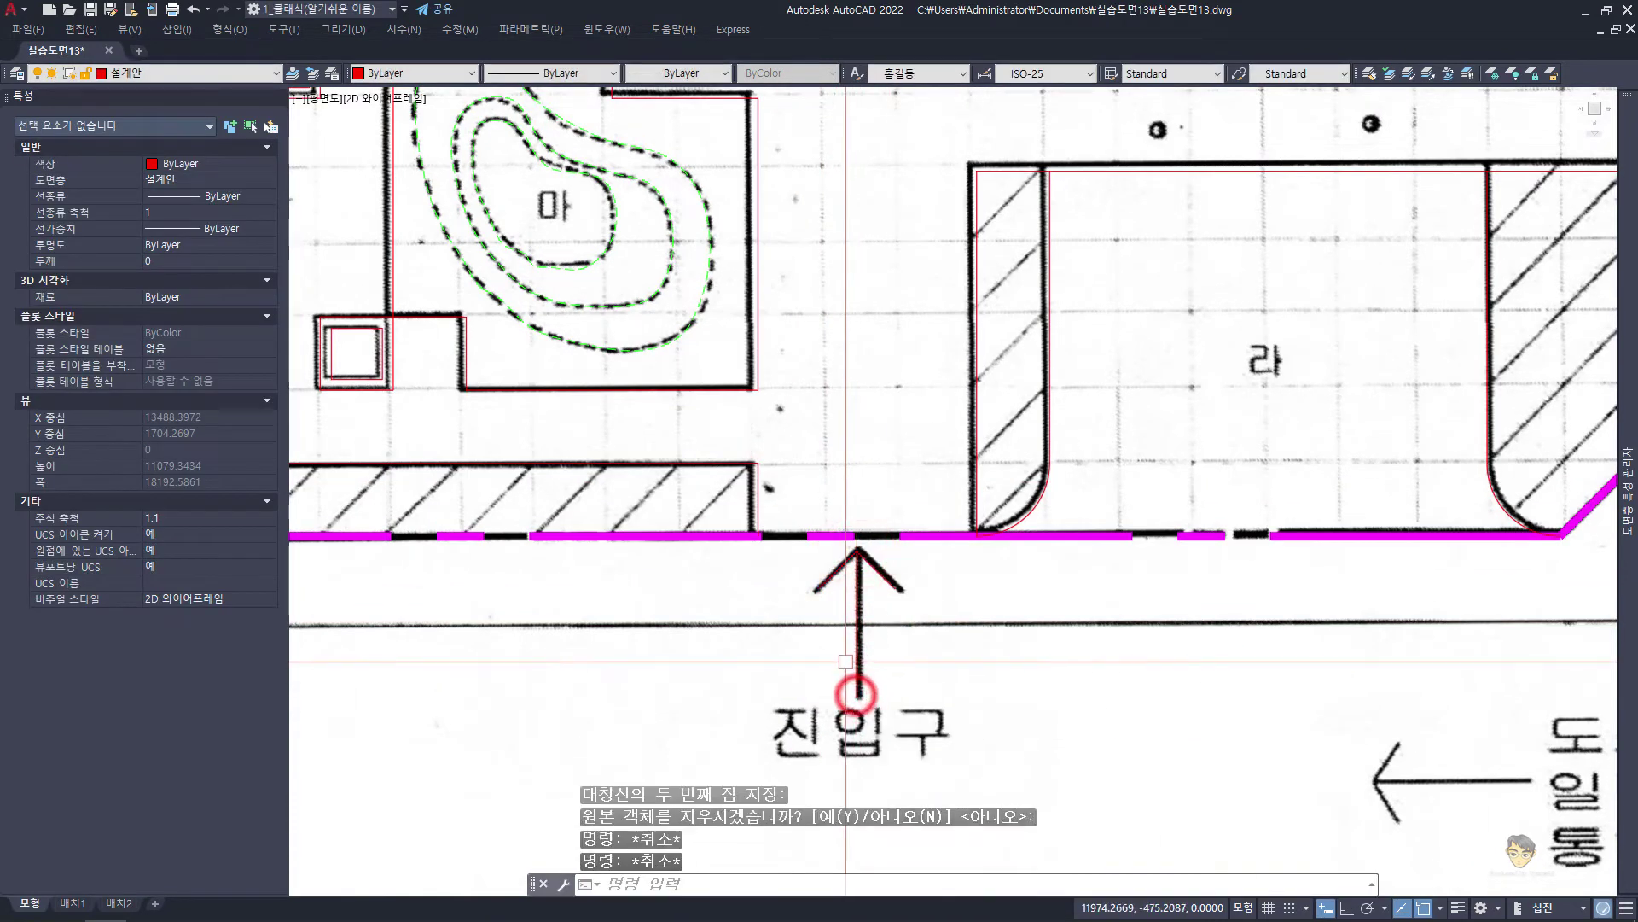
middle_click_drag(849, 688, 883, 654)
key("Escape")
left_click(843, 527)
key("Escape")
Place a 700-high 진입구 DTEXT label below the entrance arrow
type("dt")
key("Return")
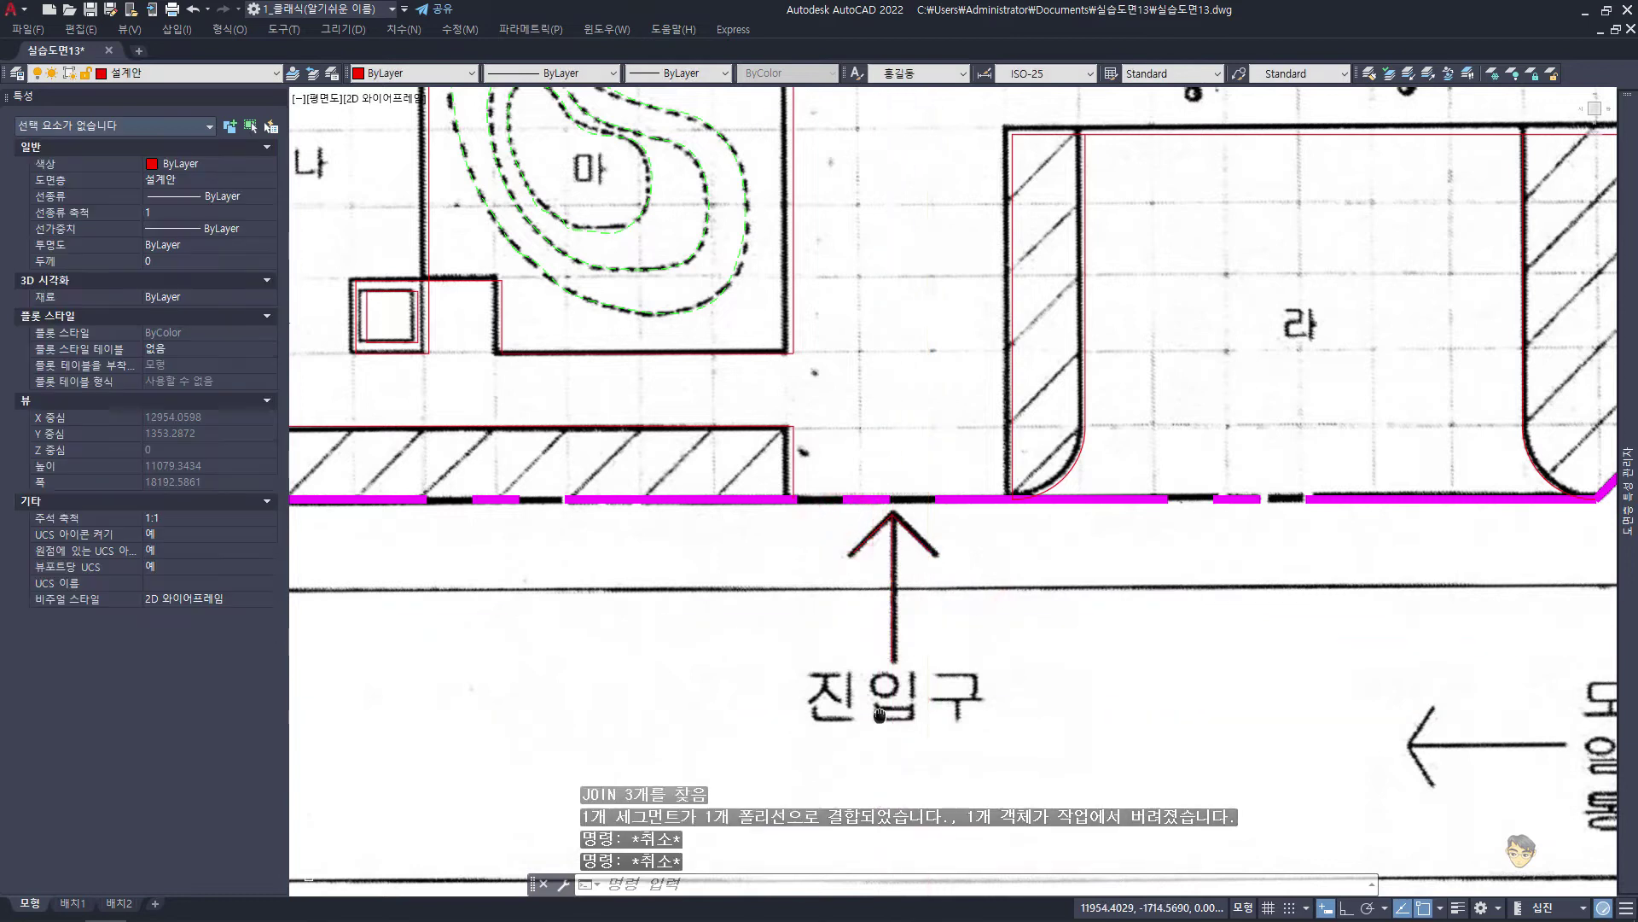
middle_click_drag(857, 729, 898, 678)
left_click(852, 664)
type("700")
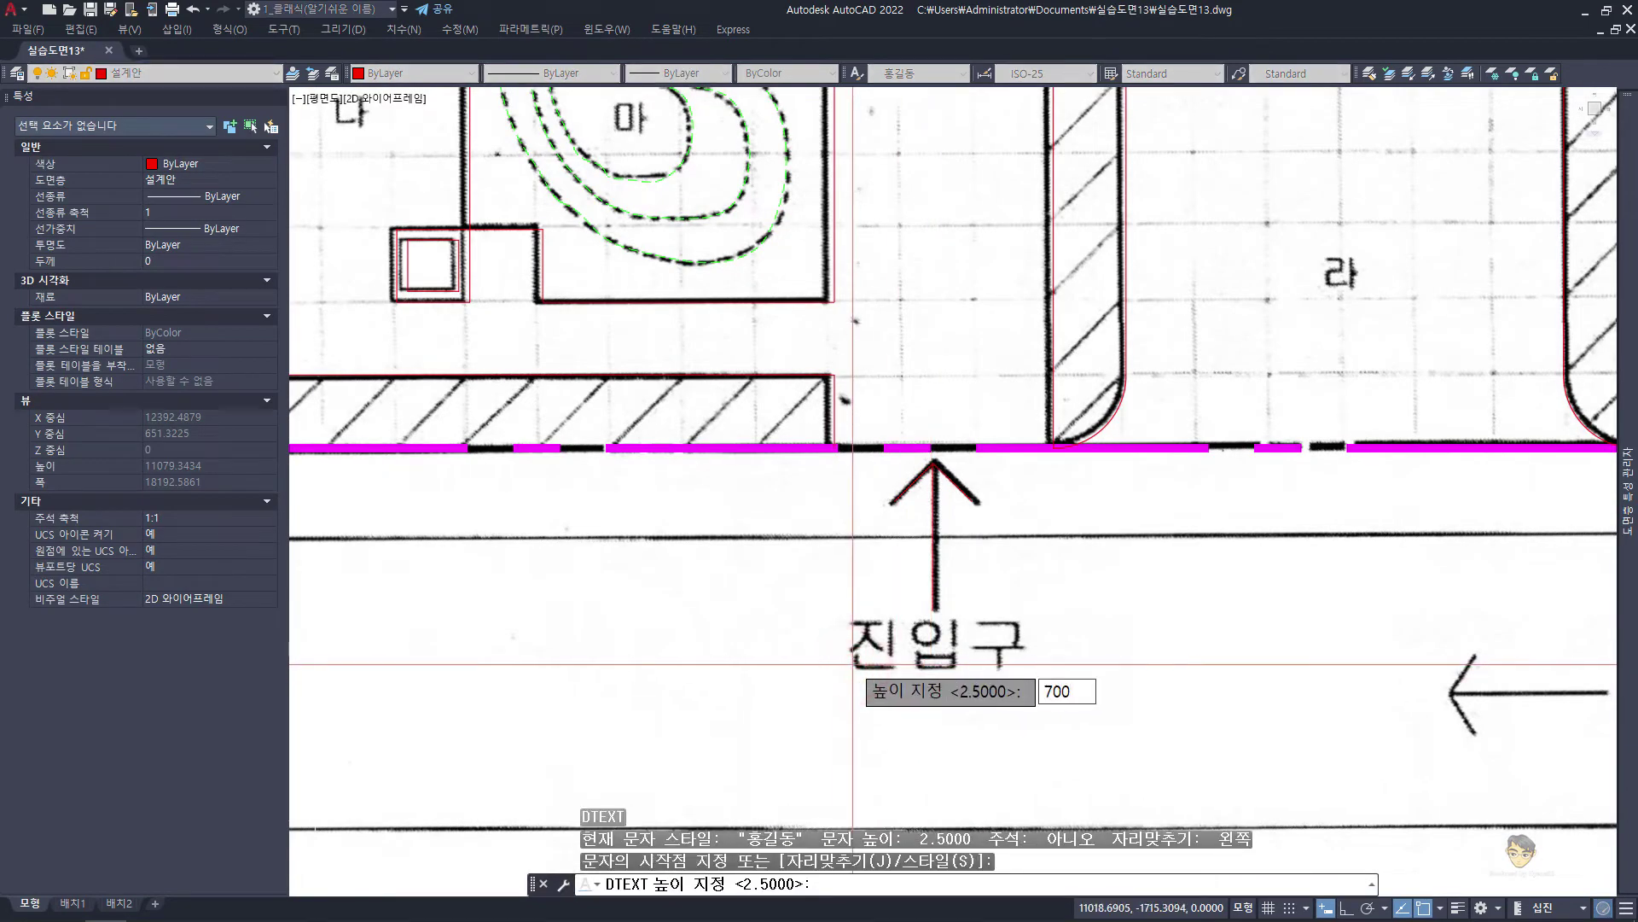
key("Return")
key("Return")
type("진입구")
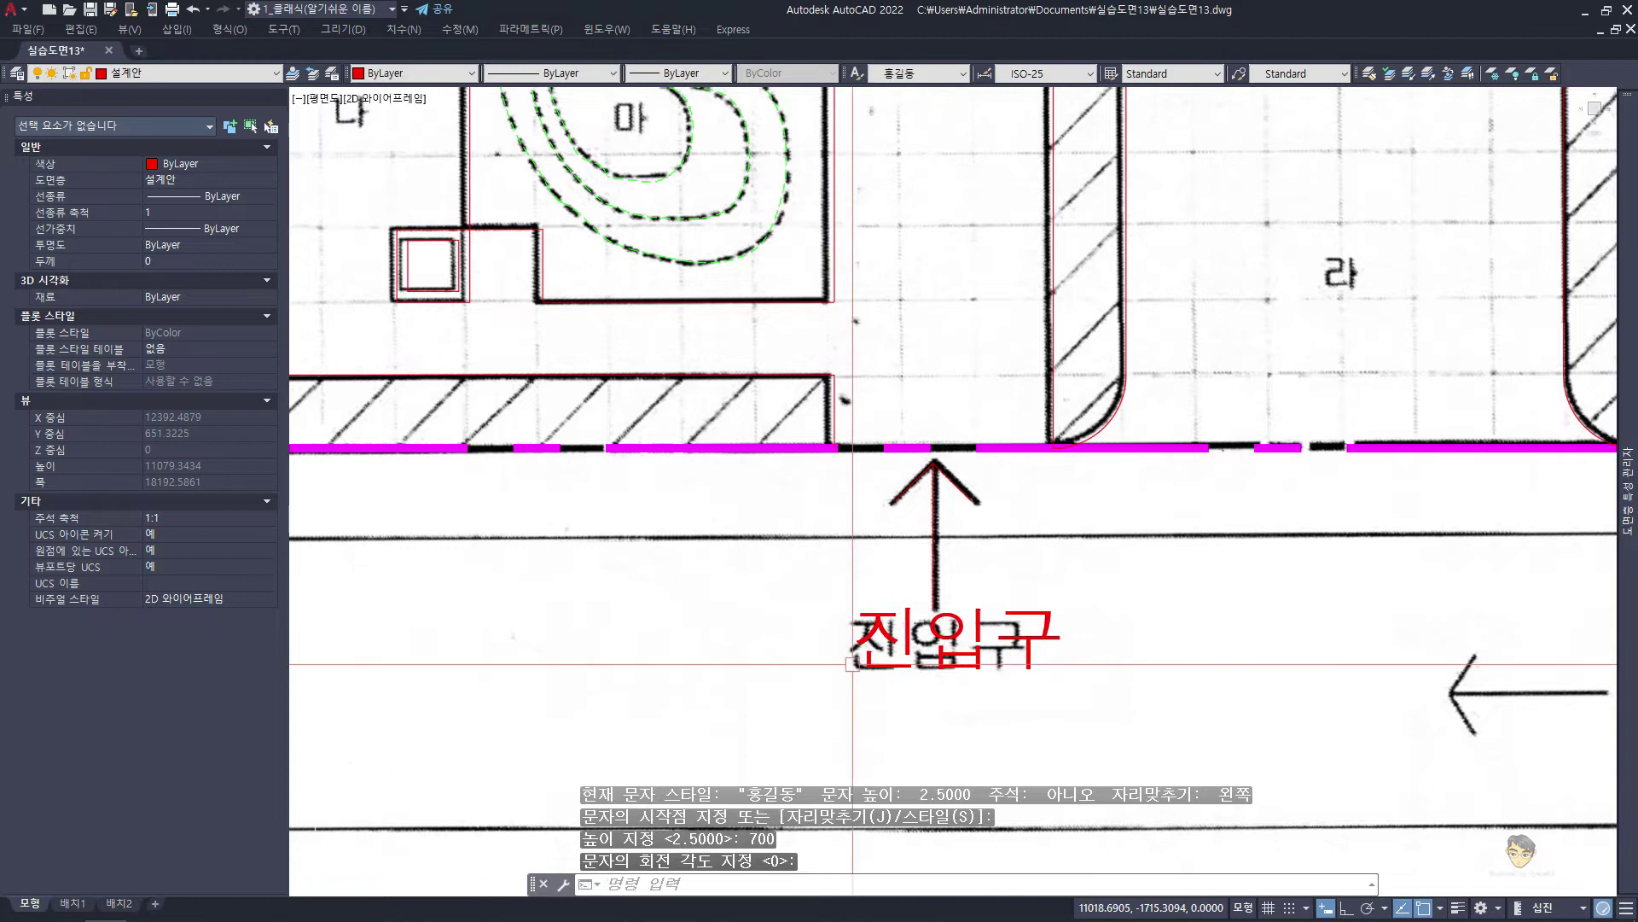
key("Escape")
left_click(918, 655)
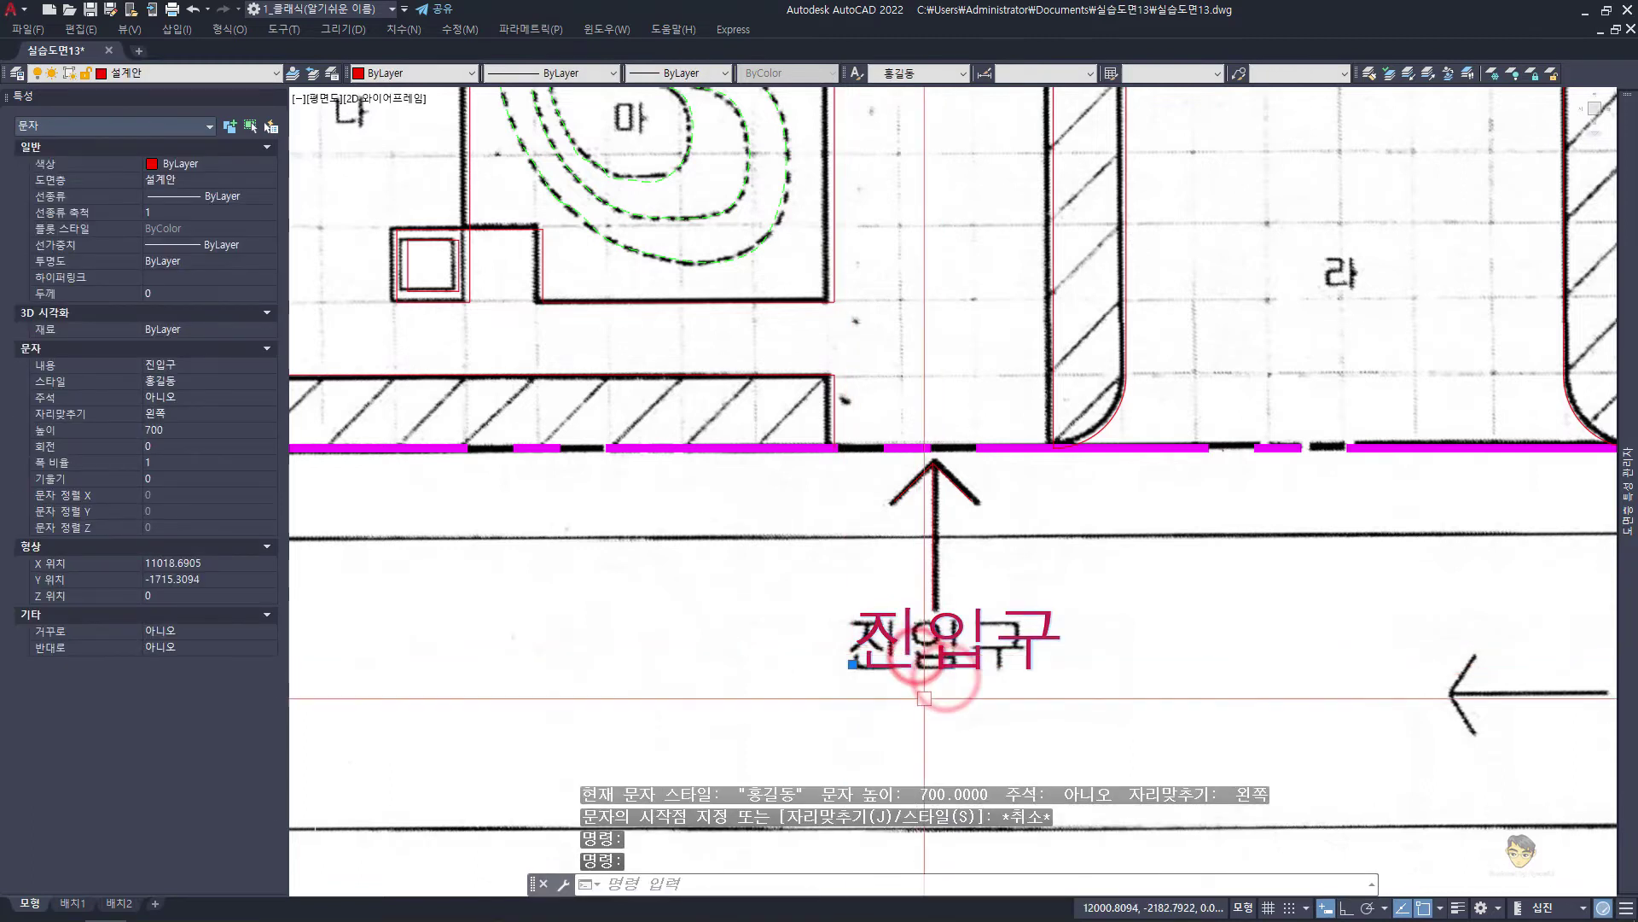
Zoom around the label and regenerate the drawing display
scroll(924, 698, "down", 5)
scroll(853, 597, "up", 4)
type("RE")
key("Return")
key("Escape")
key("Escape")
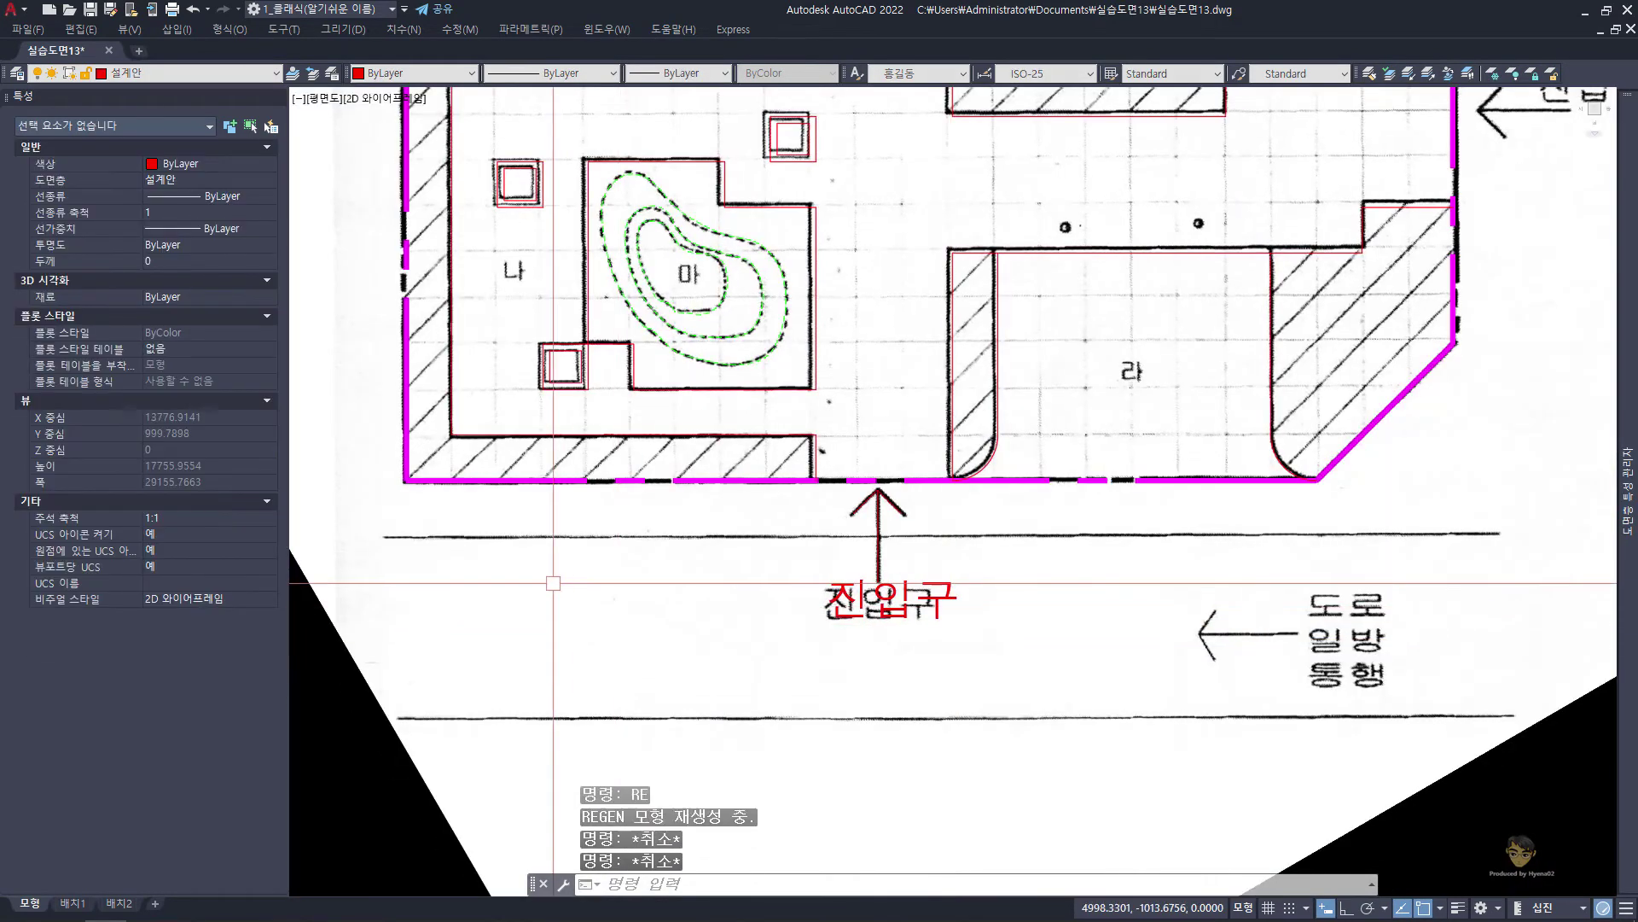
key("Return")
Mark the lower-left wall corner with a 1200-radius circle and trace the upper road line
left_click(406, 481)
type("1200")
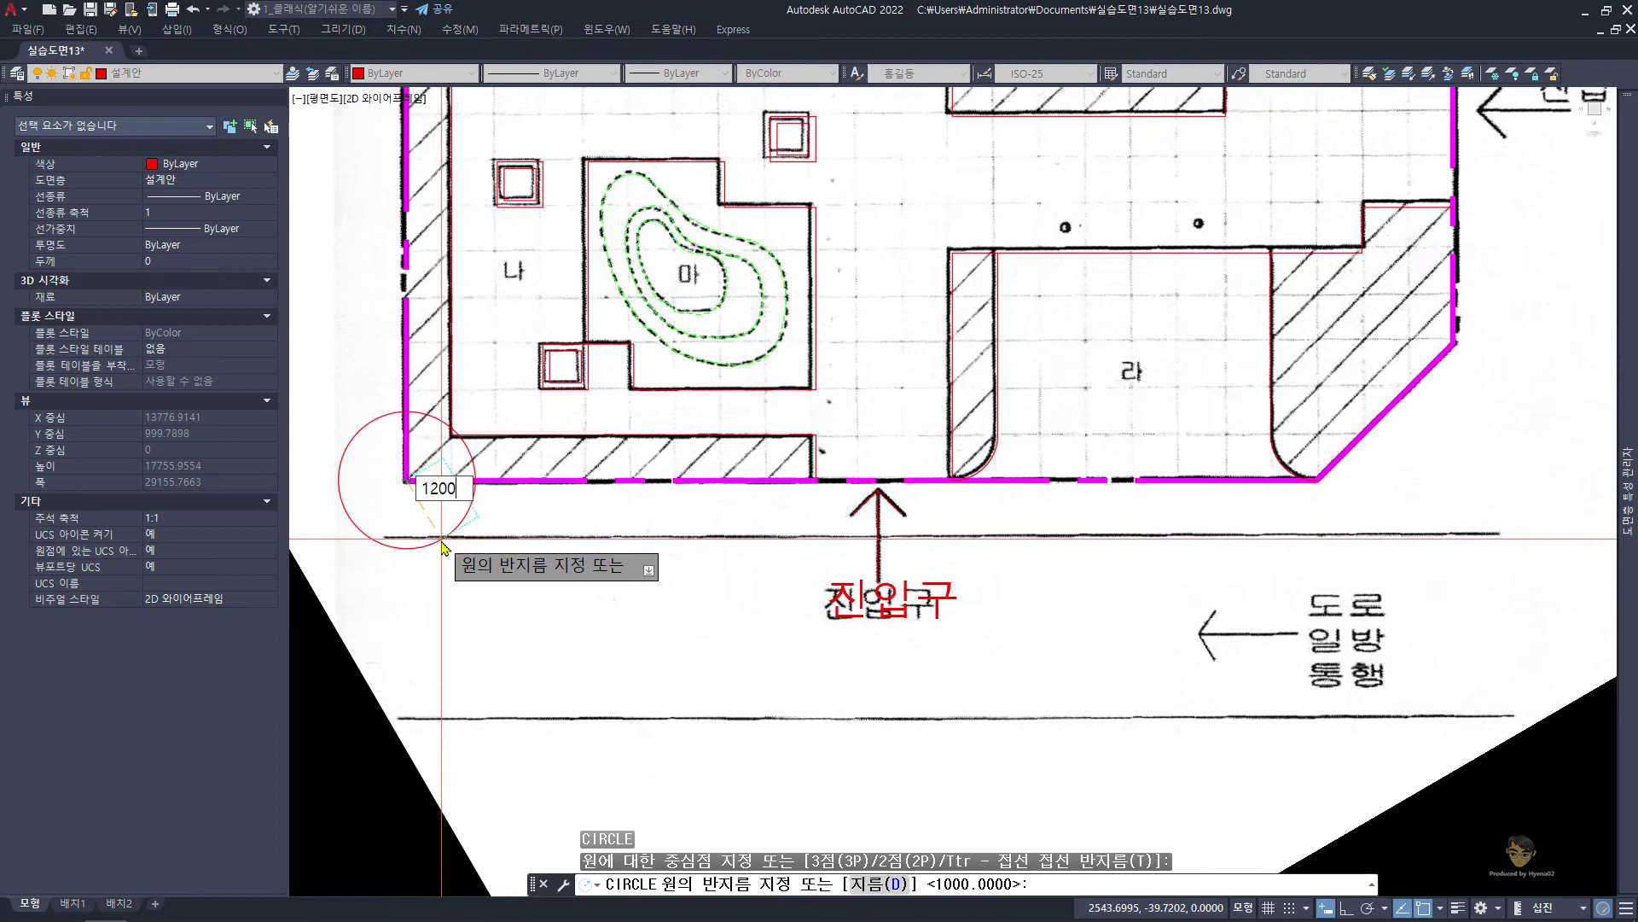
key("Return")
type("pl")
key("Return")
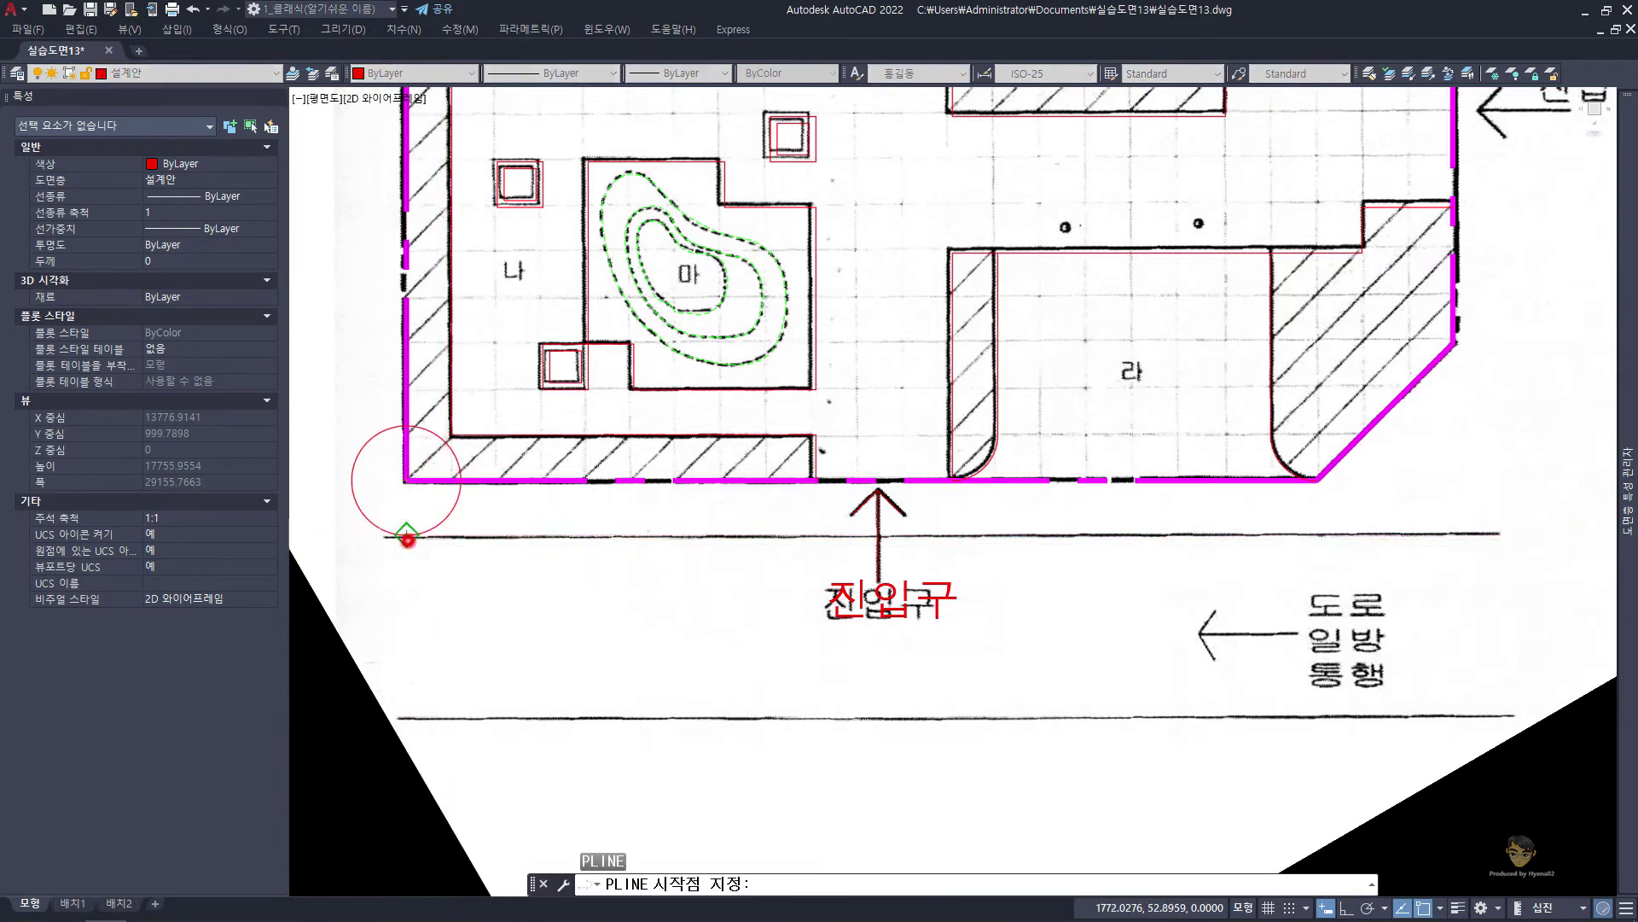
left_click(407, 535)
left_click(1518, 534)
key("Return")
Copy the road line 4000 down to form the lower road line
type("cc")
key("Return")
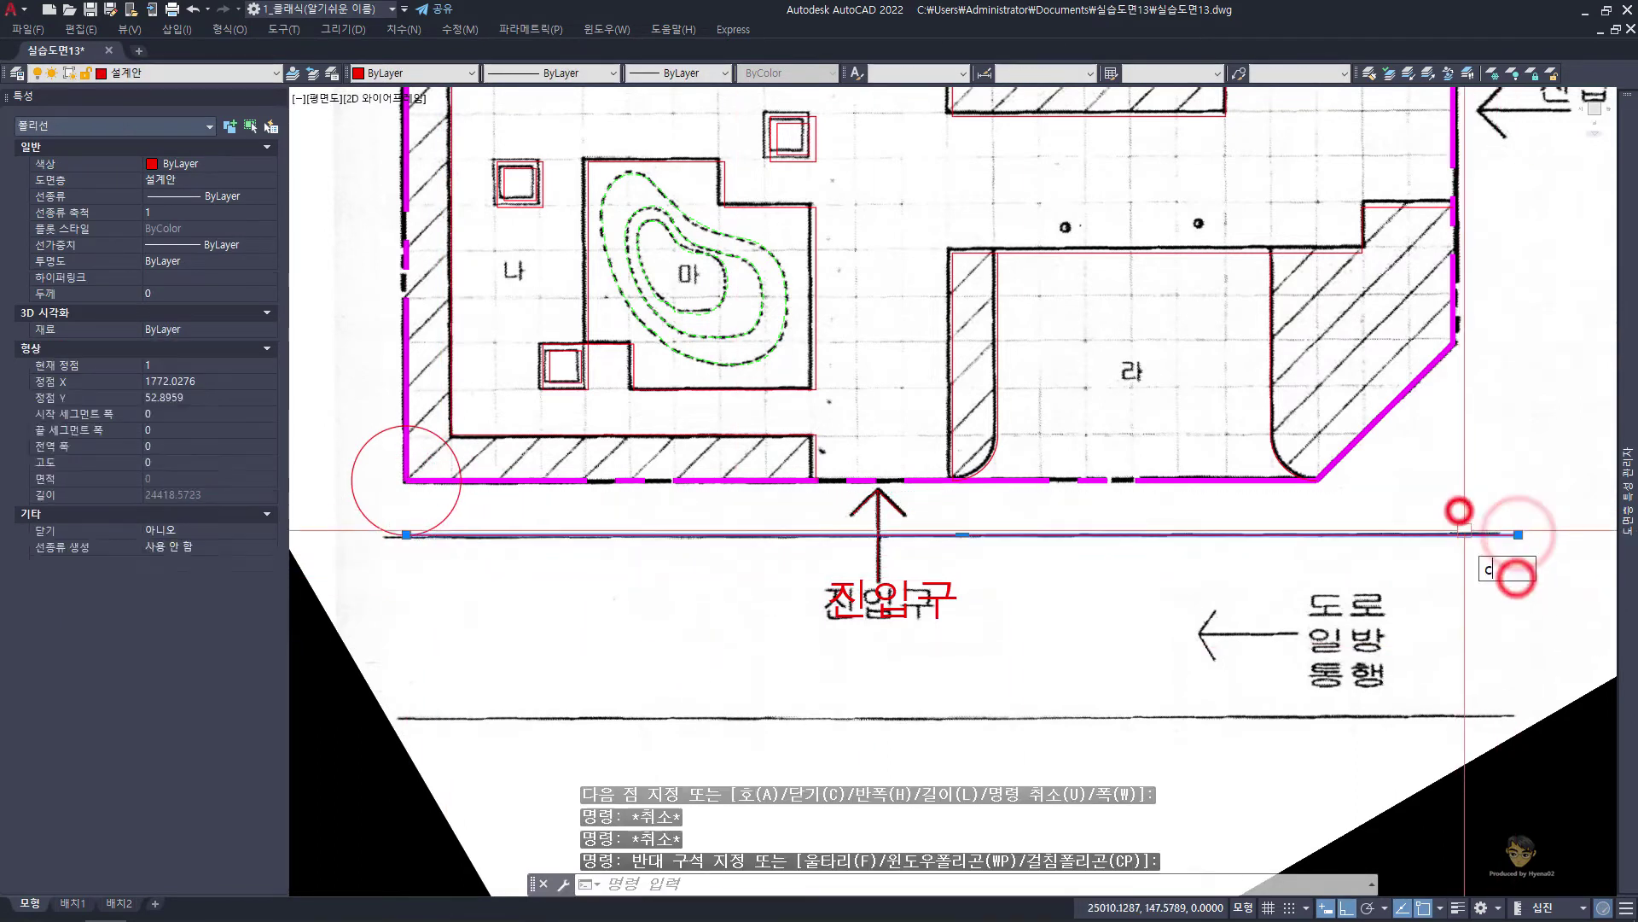
left_click(1464, 512)
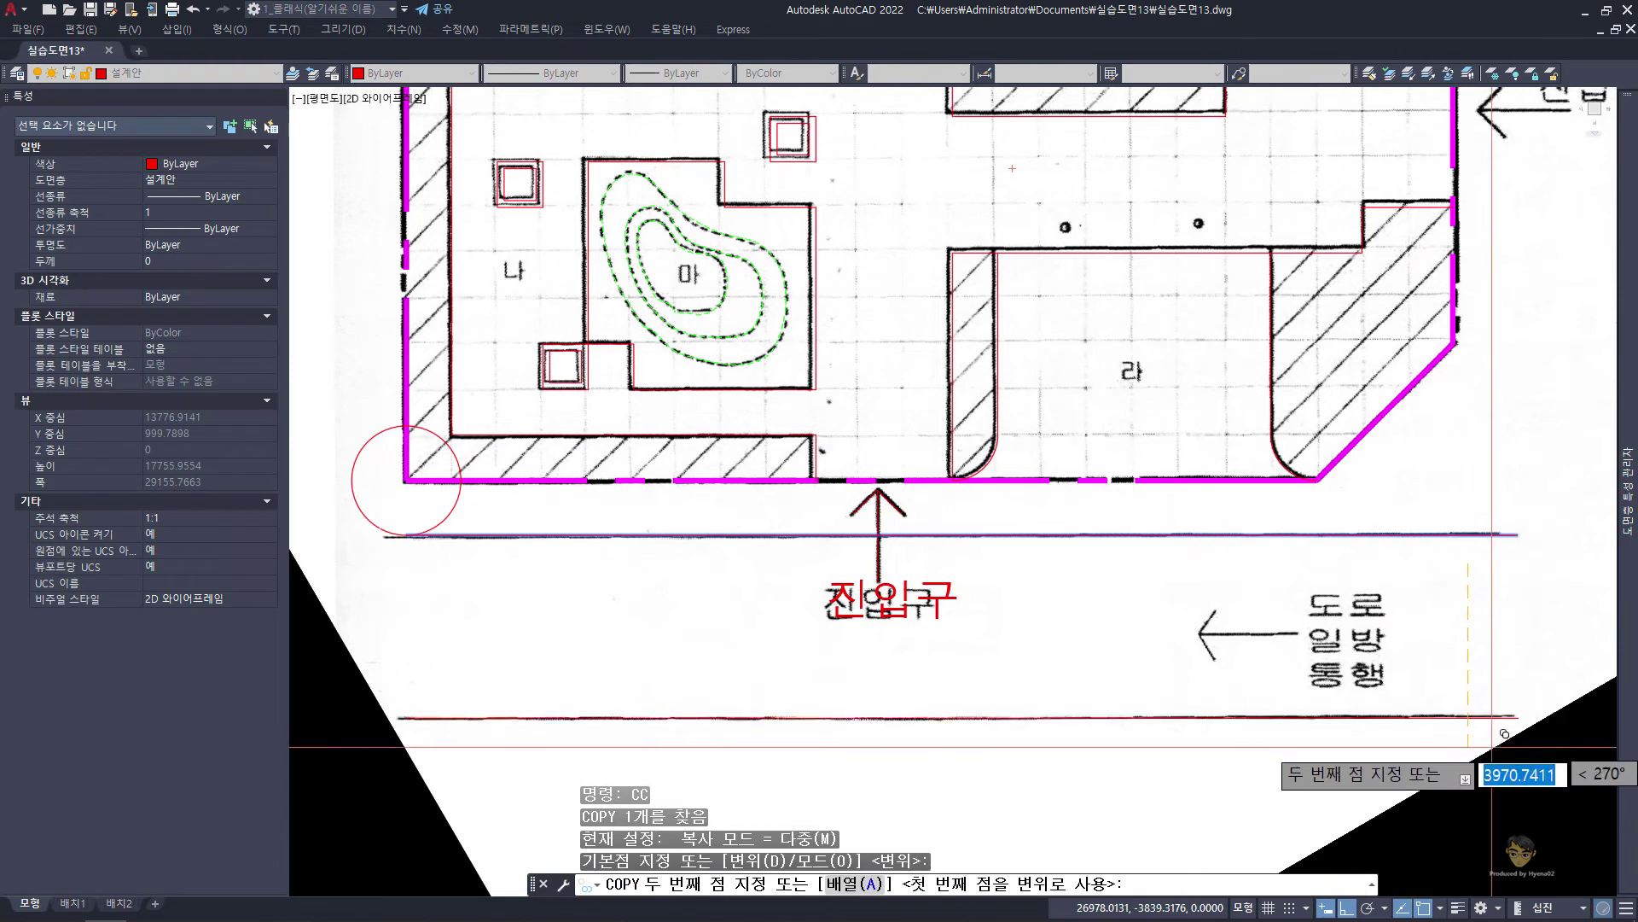
left_click(1516, 536)
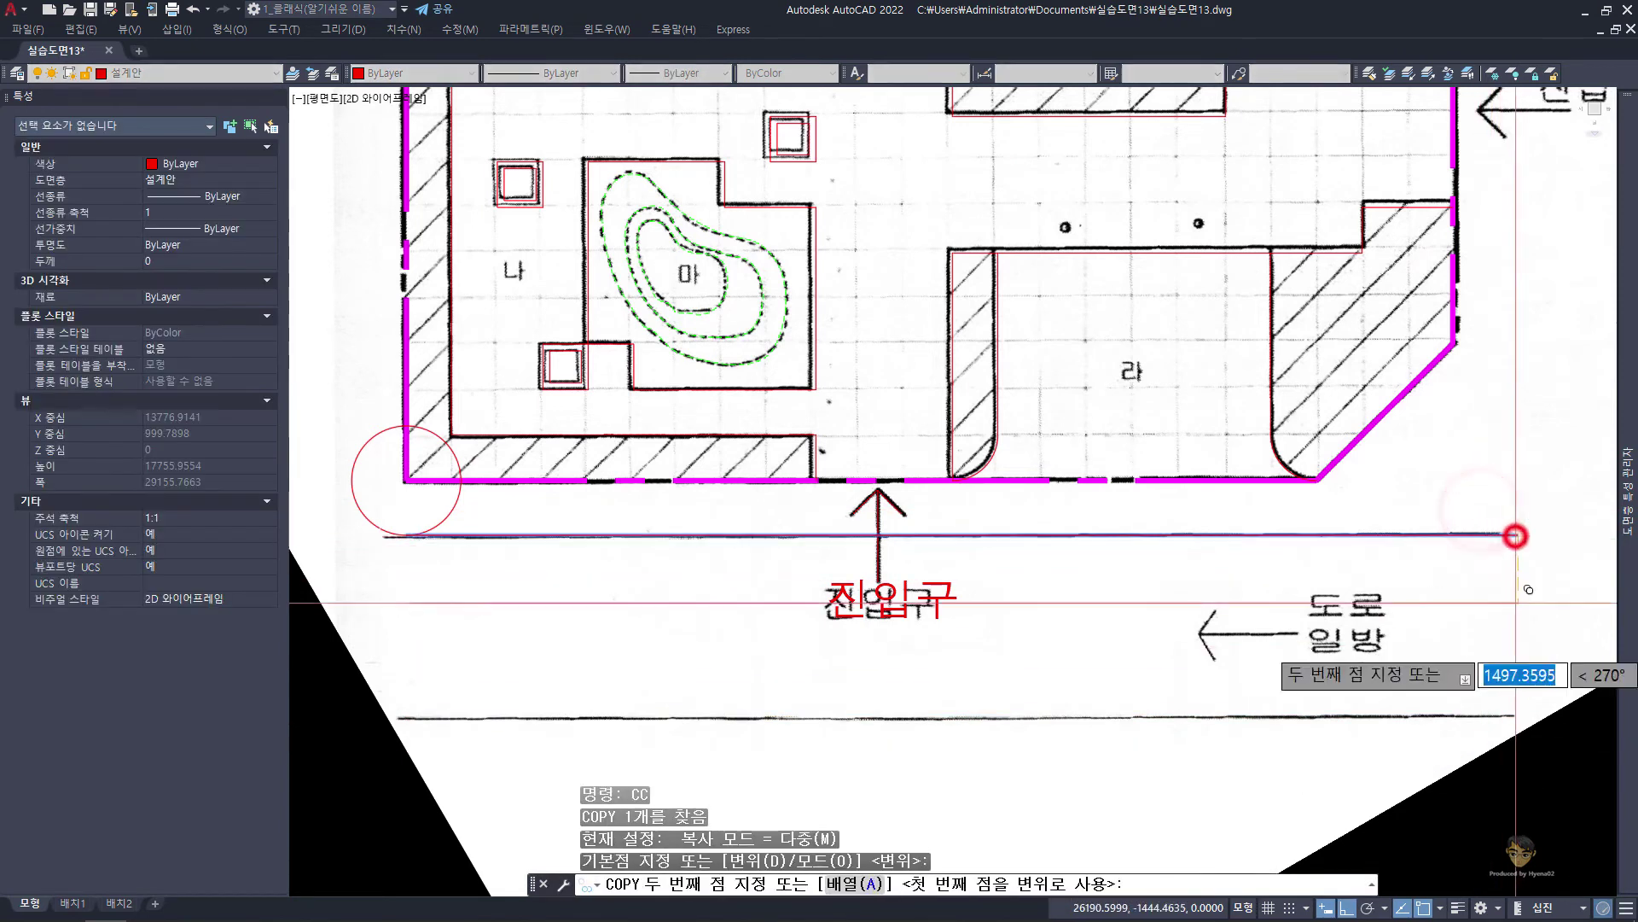
key("Return")
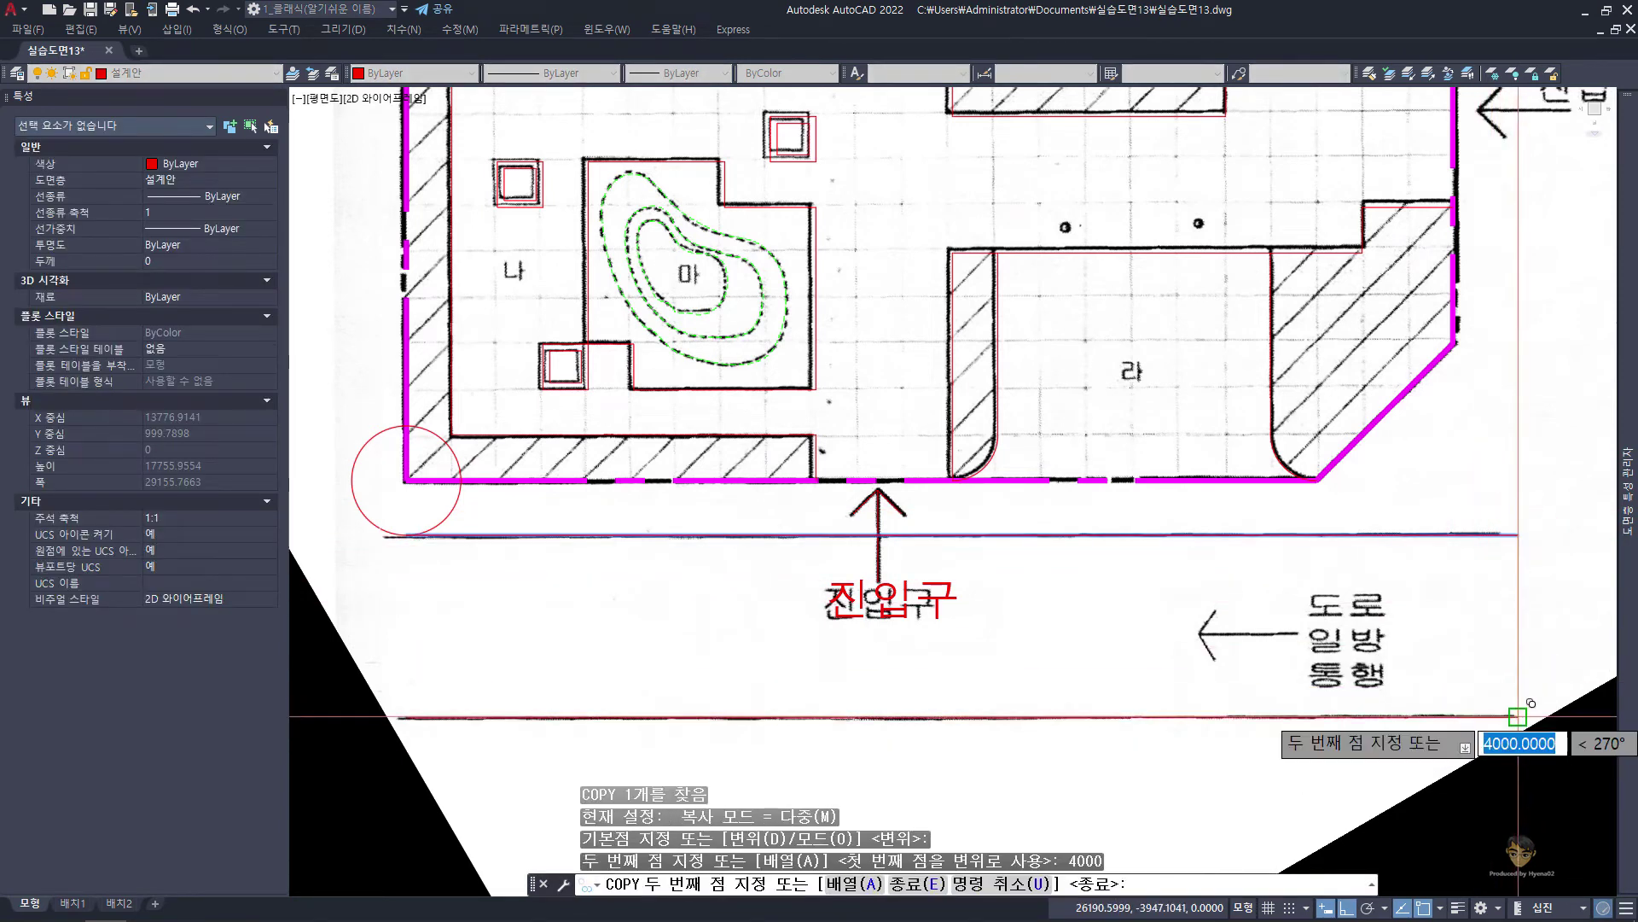
key("Escape")
type("re")
key("Return")
key("Escape")
Copy the red entrance arrow to the right
left_click(828, 440)
left_click(943, 610)
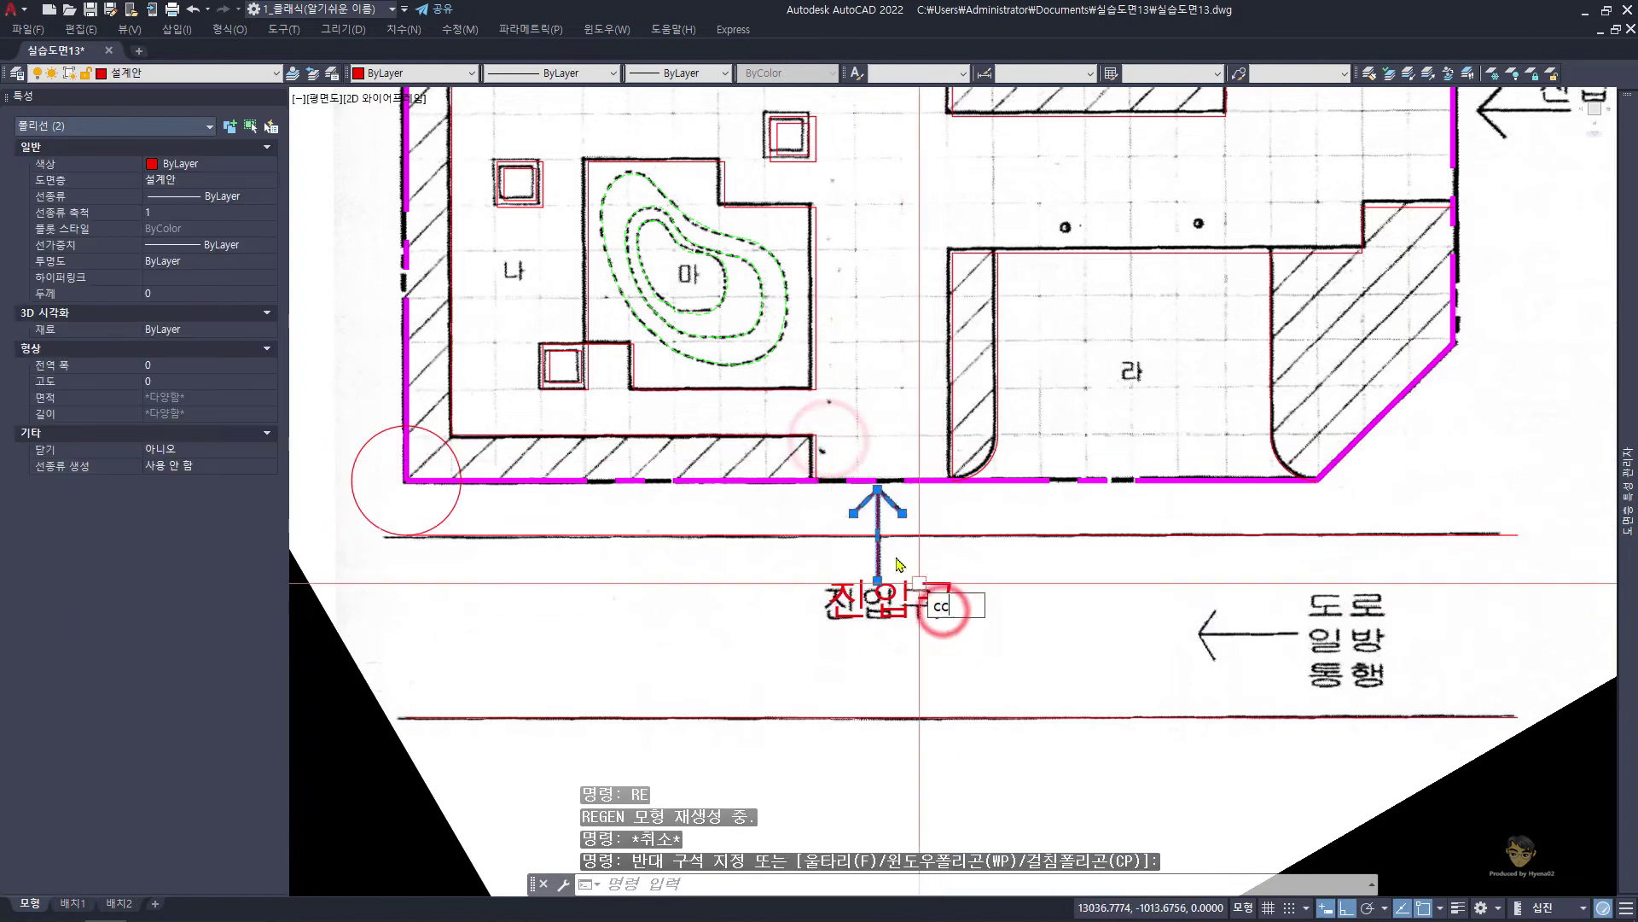
type("co")
key("Return")
left_click(877, 486)
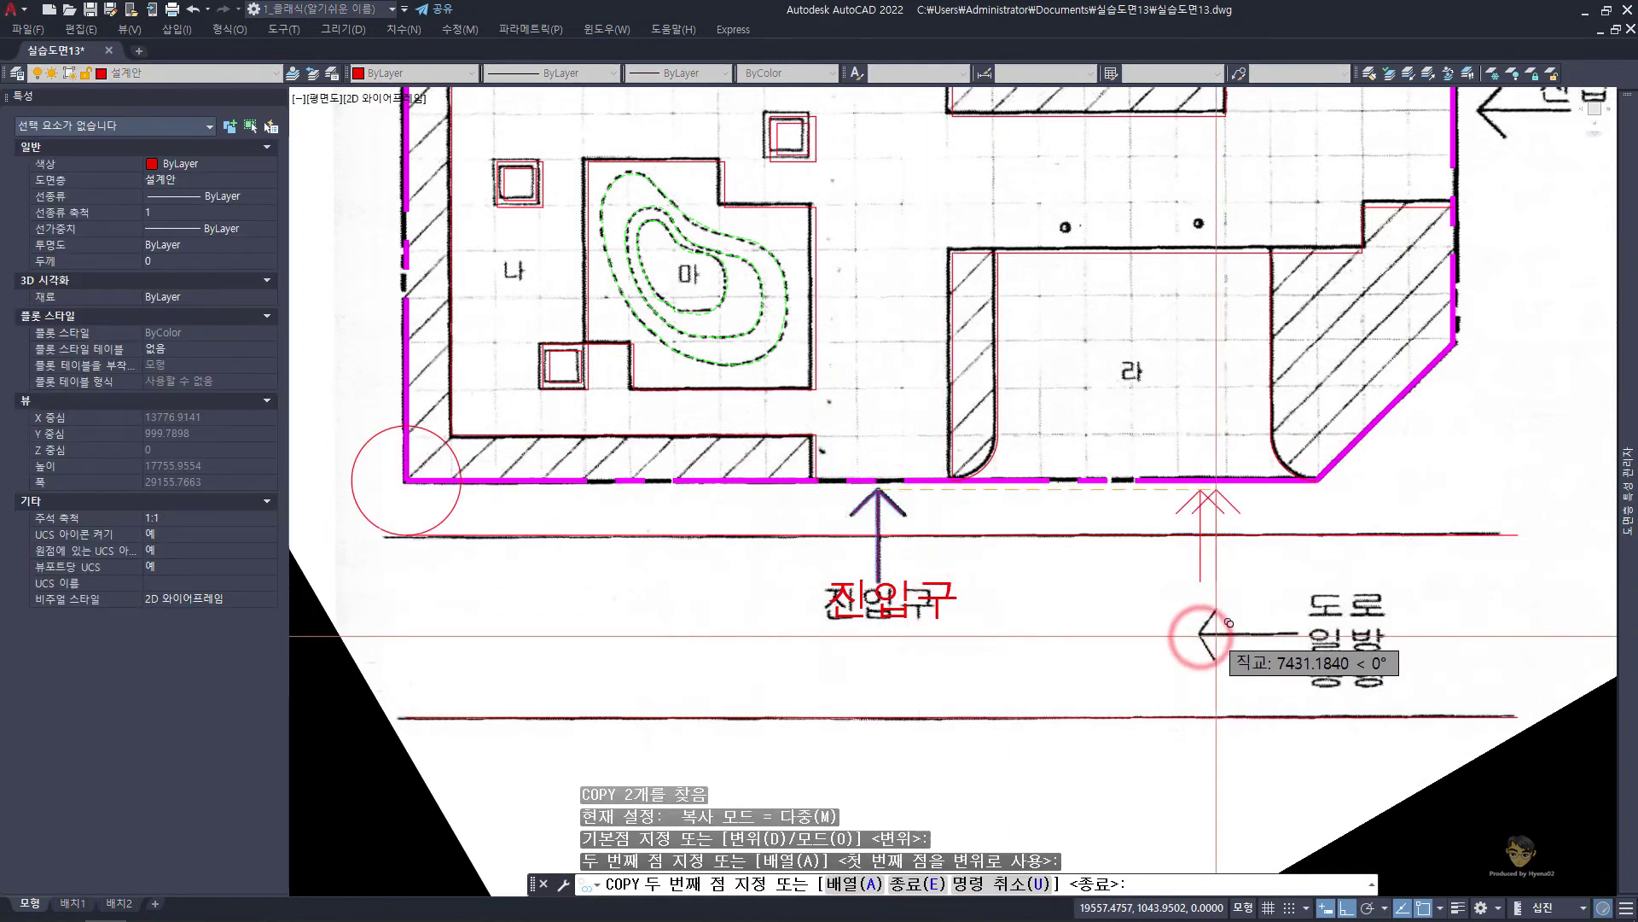
scroll(1216, 635, "up", 3)
left_click(1195, 475)
key("Escape")
scroll(1195, 475, "down", 2)
Move the arrow copy down beside the 도로 일방 통행 note, with ortho off
type("m")
key("Return")
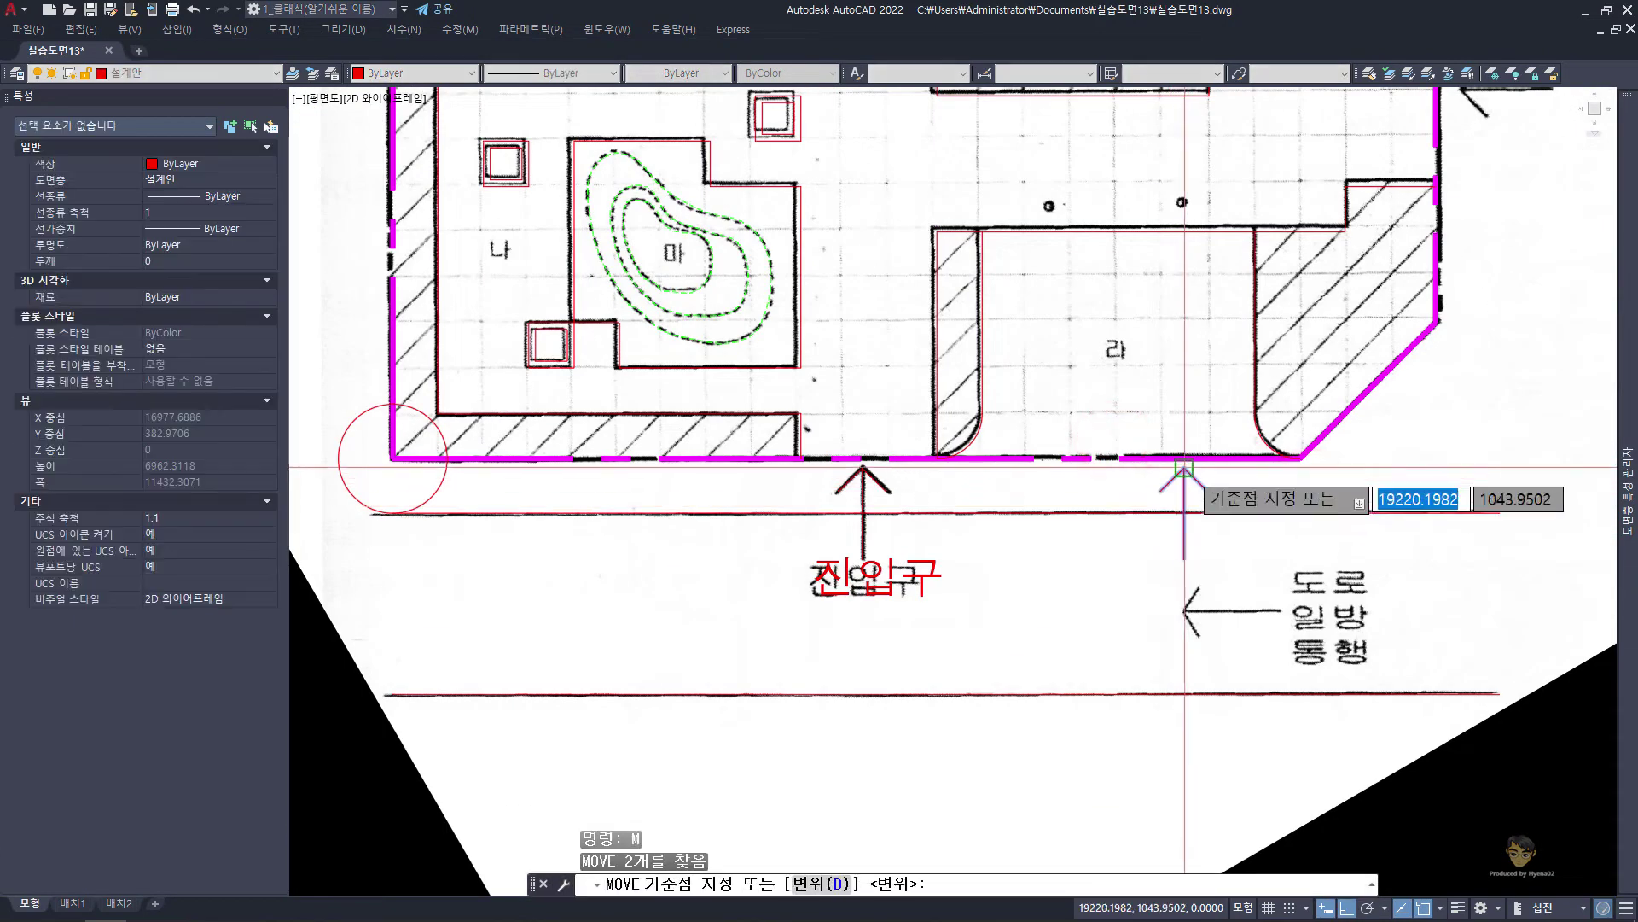
left_click(1184, 468)
key("F8")
left_click(1185, 608)
key("Return")
key("Escape")
key("Escape")
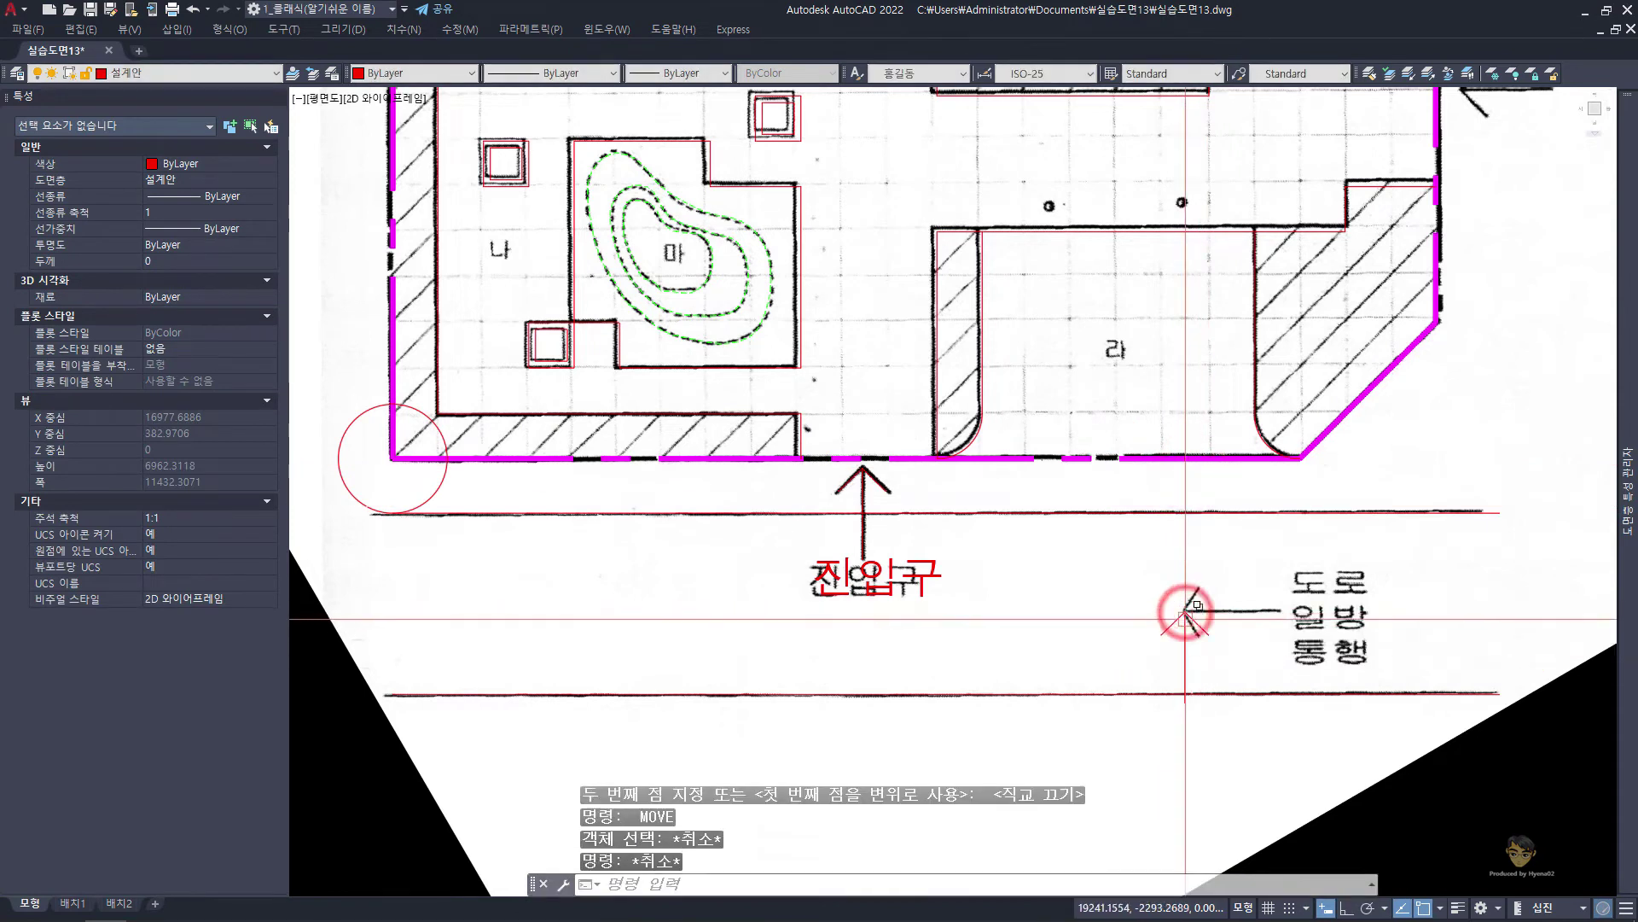
Rotate the arrow copy 90° about its tip so it points left
type("ro")
key("Return")
type("p")
key("Return")
key("Return")
left_click(1185, 614)
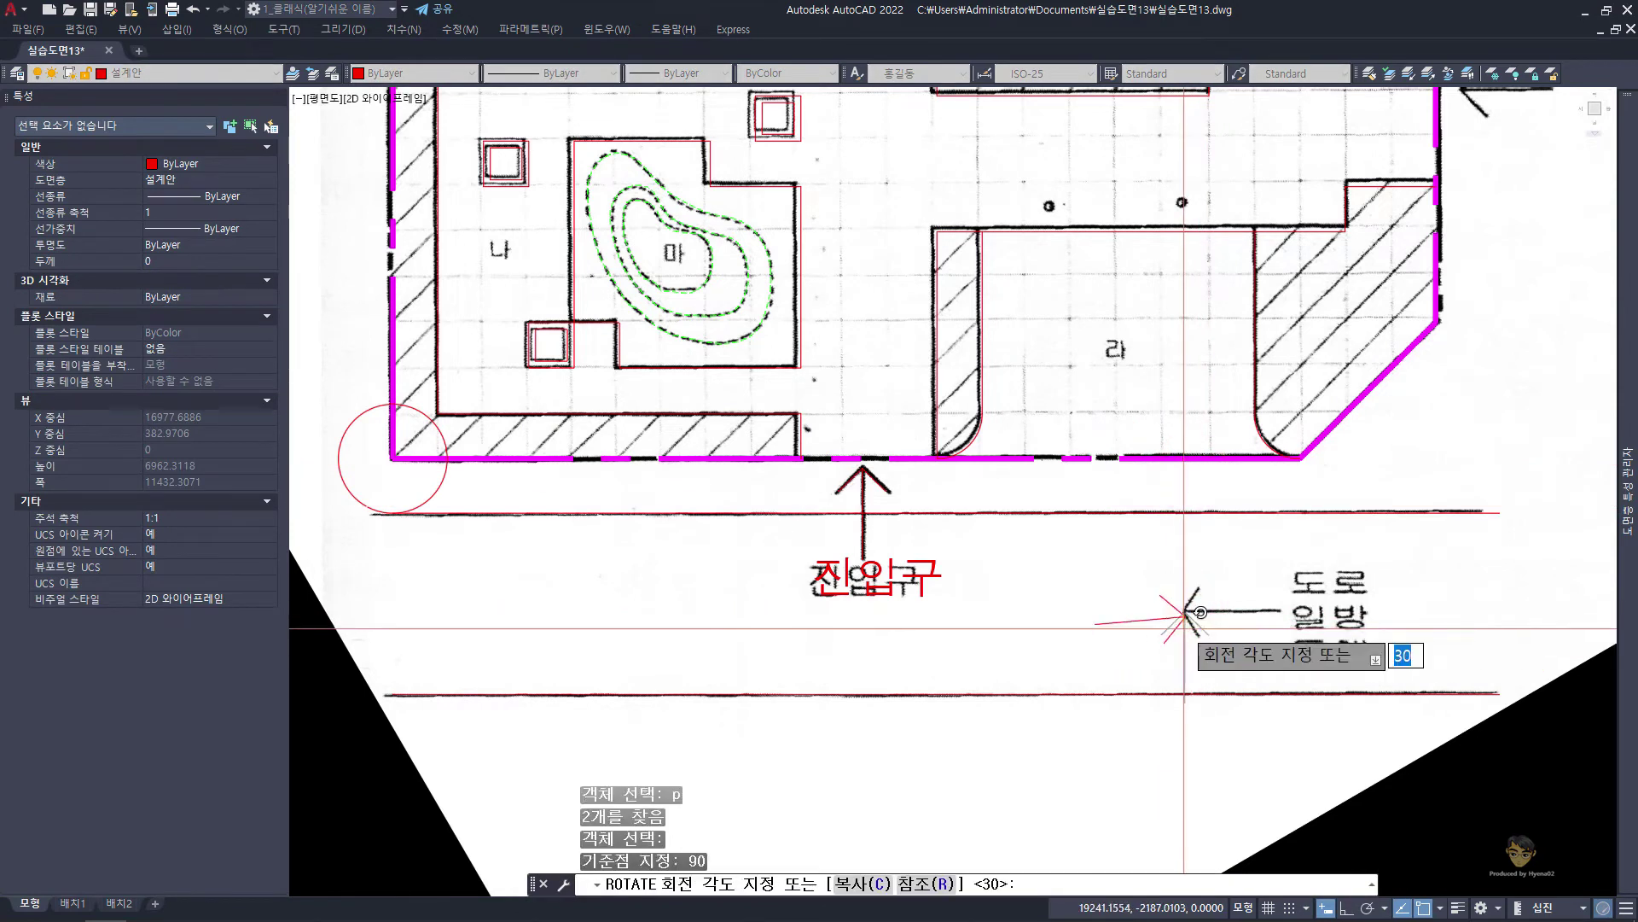
key("Return")
left_click(1144, 595)
left_click(1250, 731)
type("rt")
key("Return")
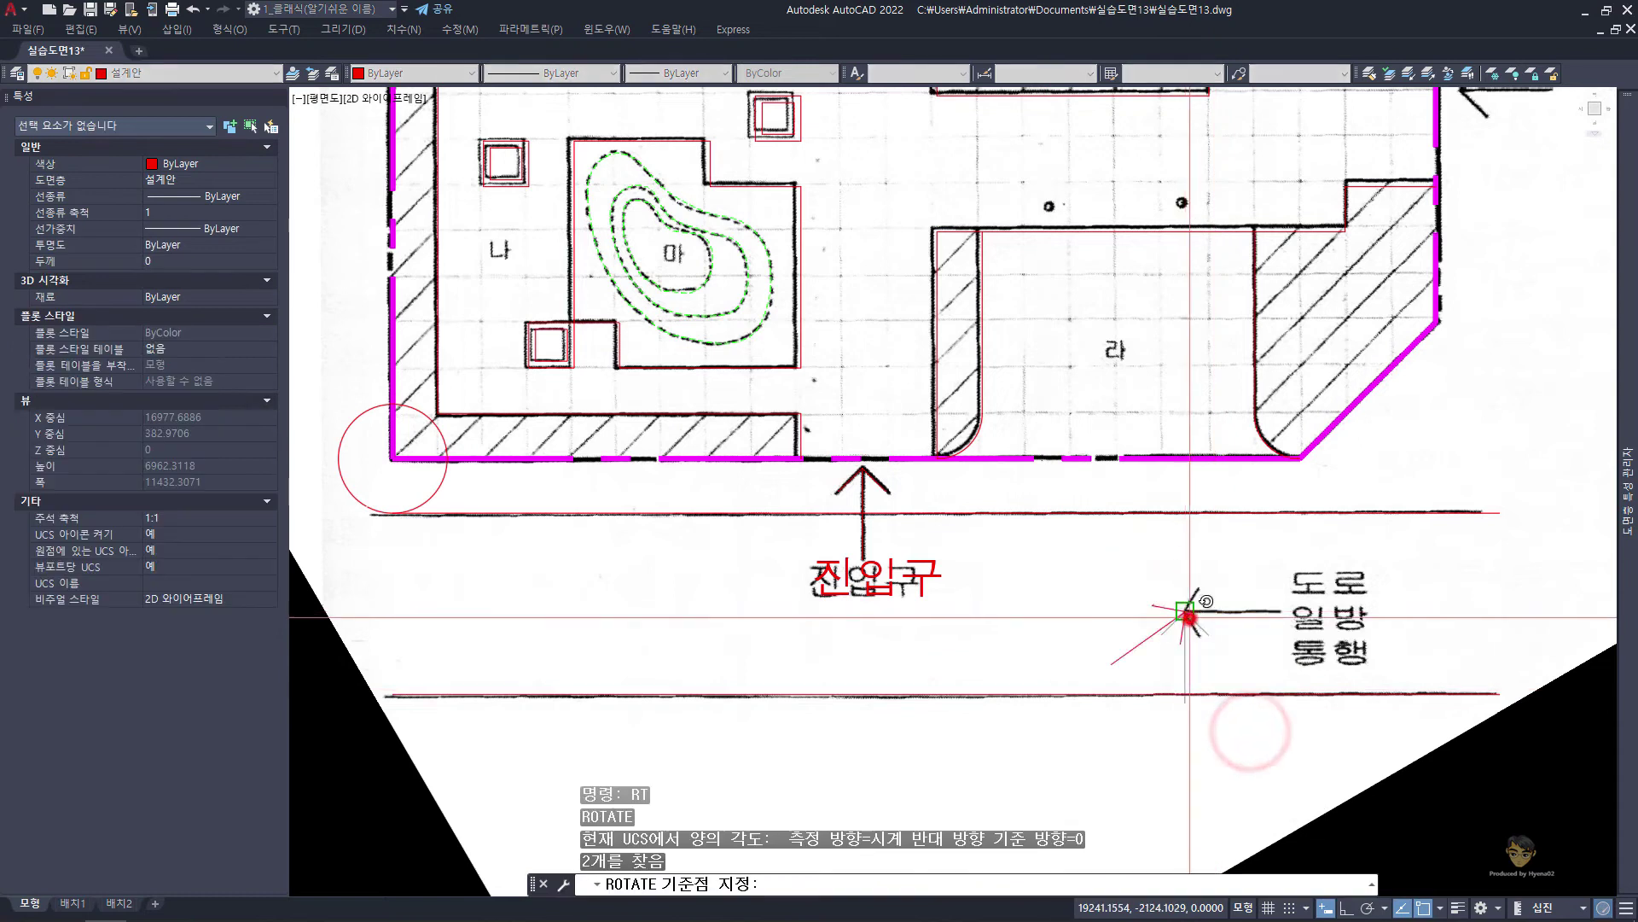
left_click(1185, 612)
key("Return")
Copy the 진입구 label beside the left arrow and reword it to 도로
left_click(862, 577)
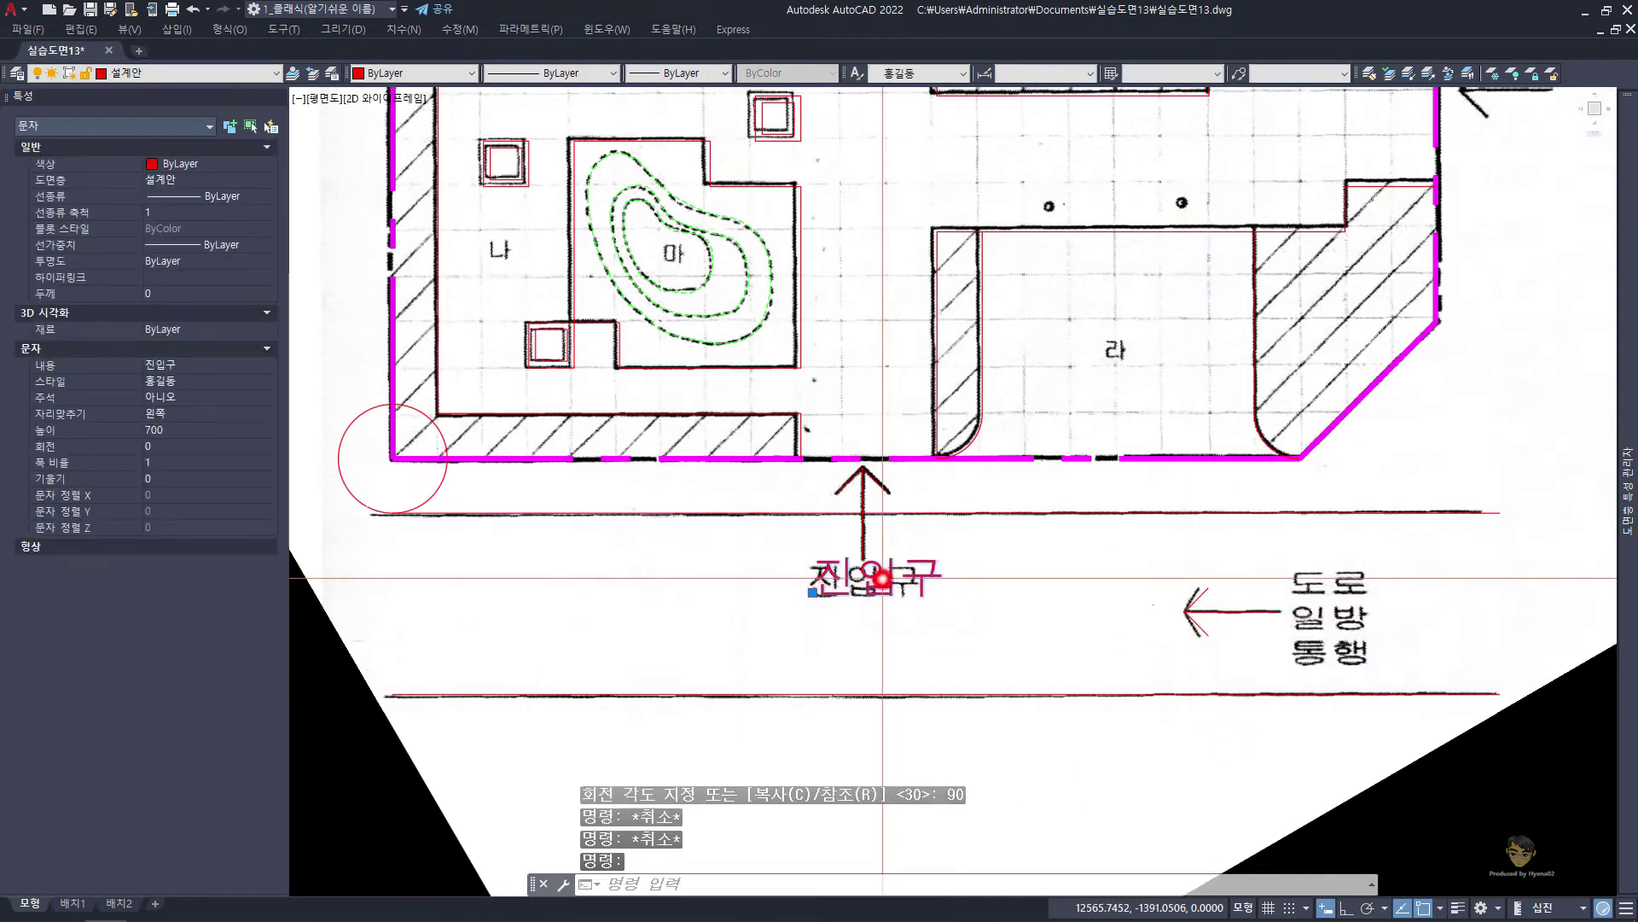
type("cc")
key("Return")
left_click(845, 581)
left_click(1323, 594)
key("Return")
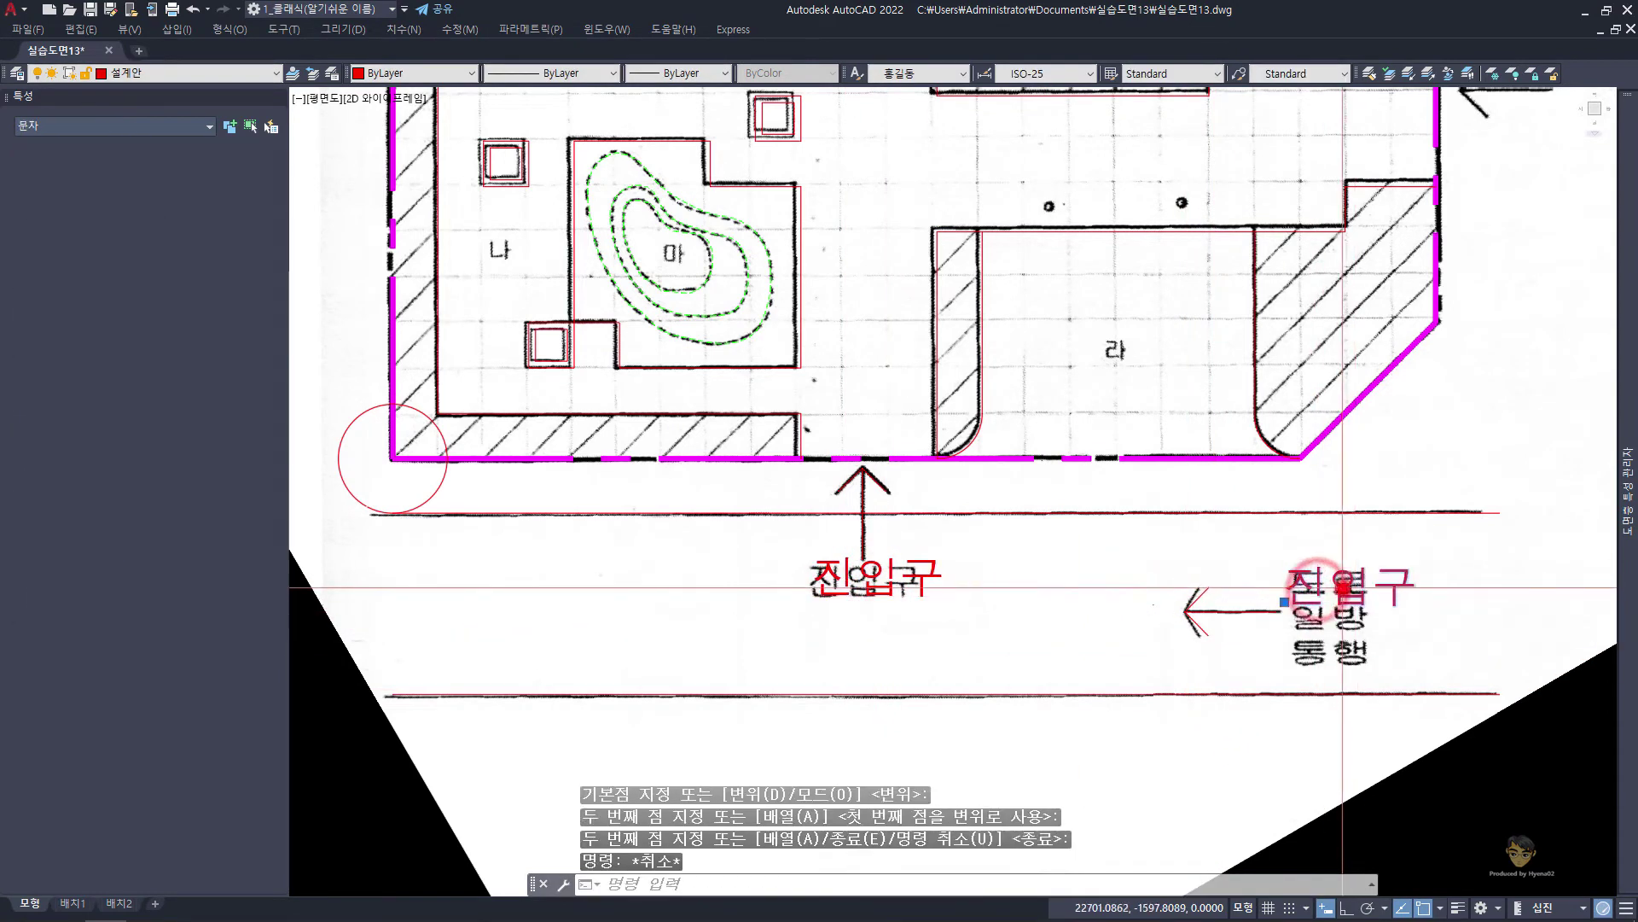
double_click(1331, 598)
type("로")
Copy the 도로 label twice below it and edit the copies to 일방 and 통행
key("Return")
key("Escape")
key("Escape")
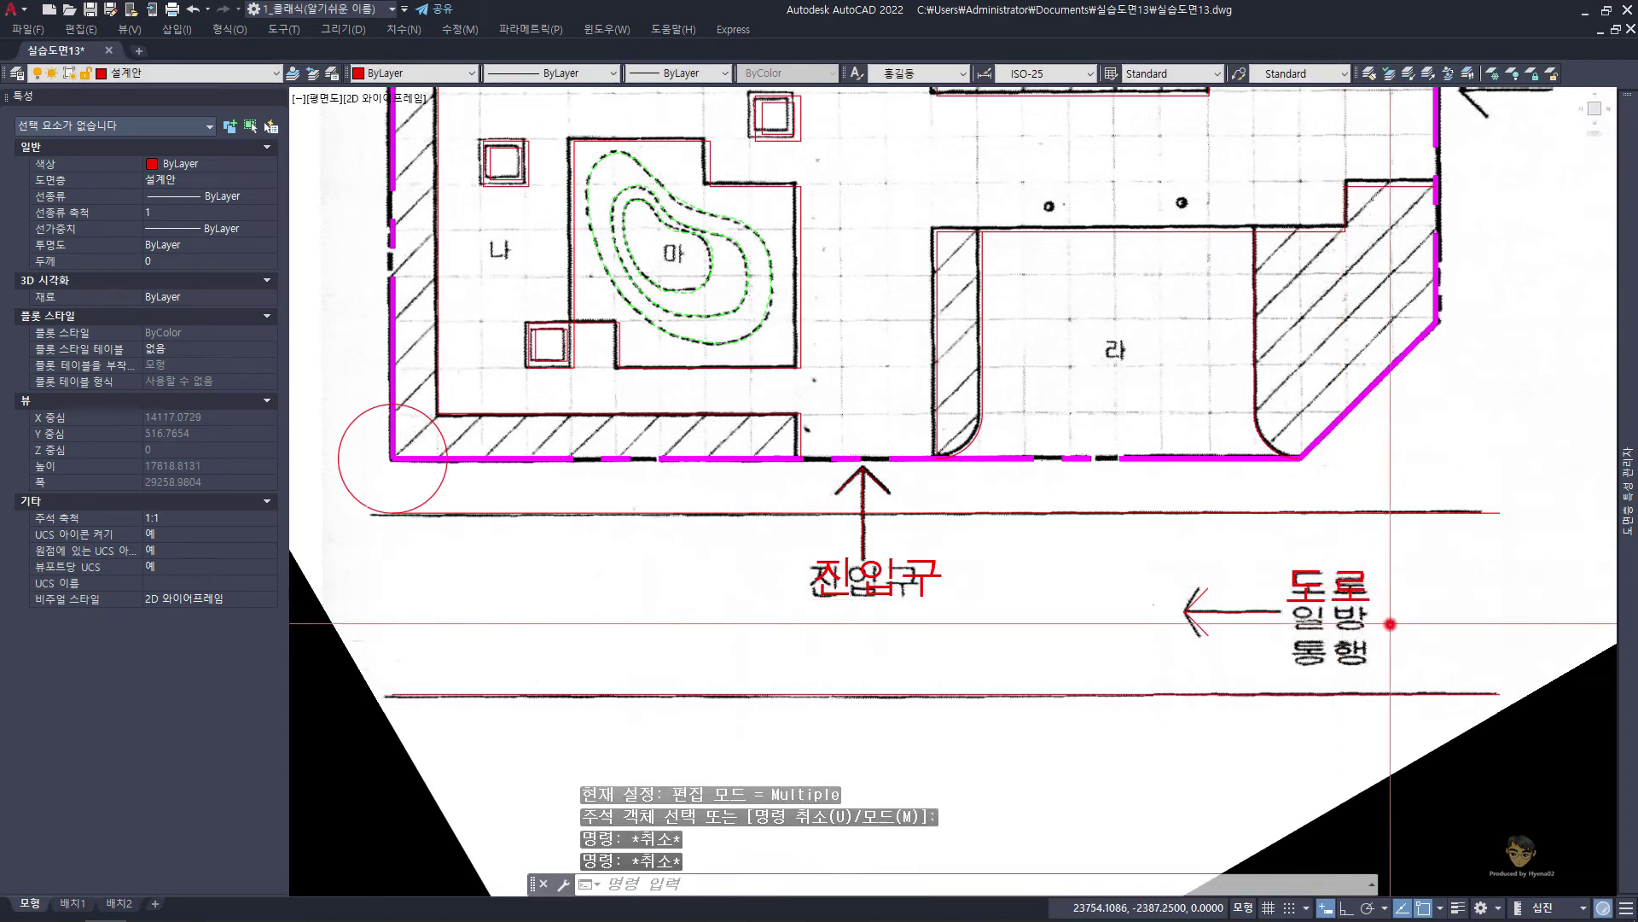
left_click(1391, 623)
left_click(1350, 578)
key("Return")
left_click(1393, 580)
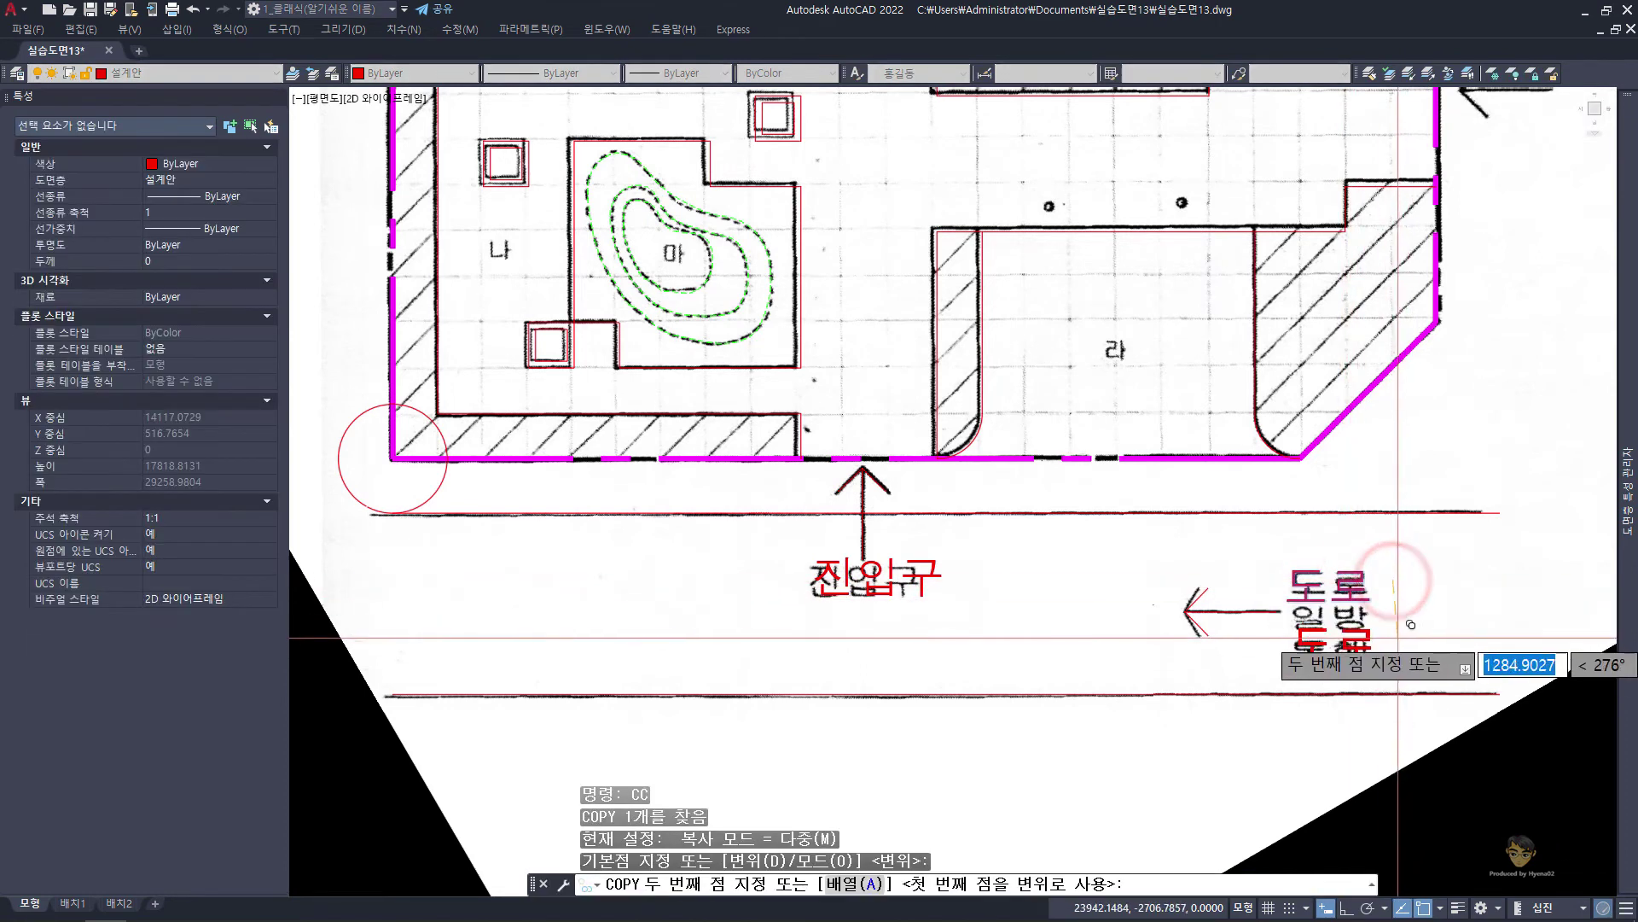
left_click(1396, 616)
left_click(1407, 653)
key("Return")
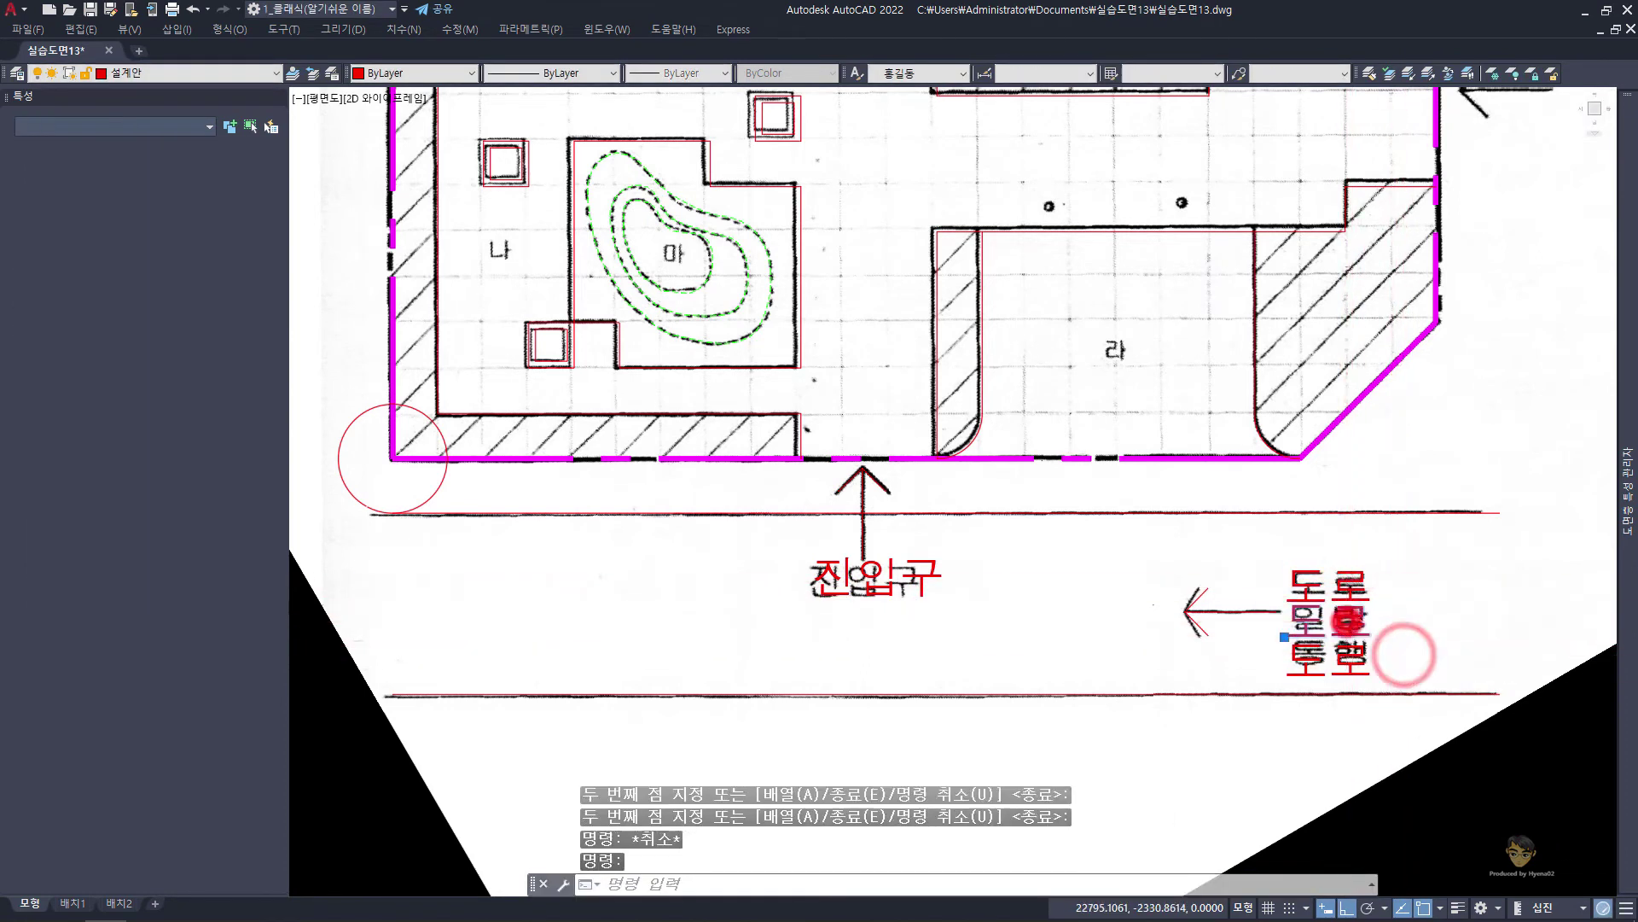
double_click(1344, 626)
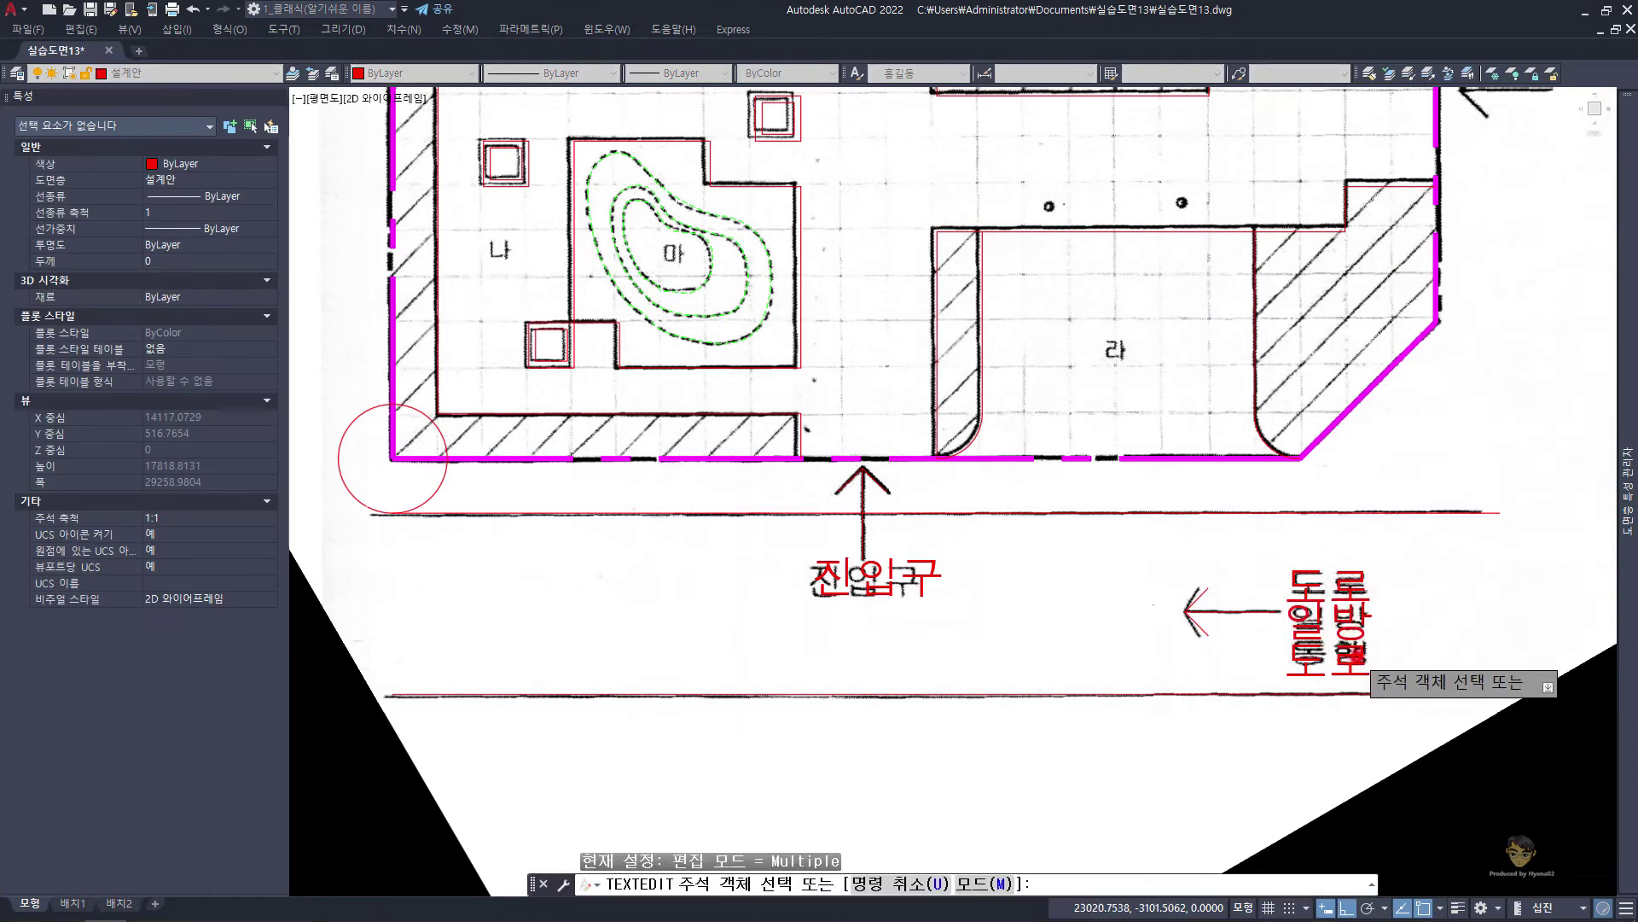
left_click(1357, 657)
key("Escape")
key("Escape")
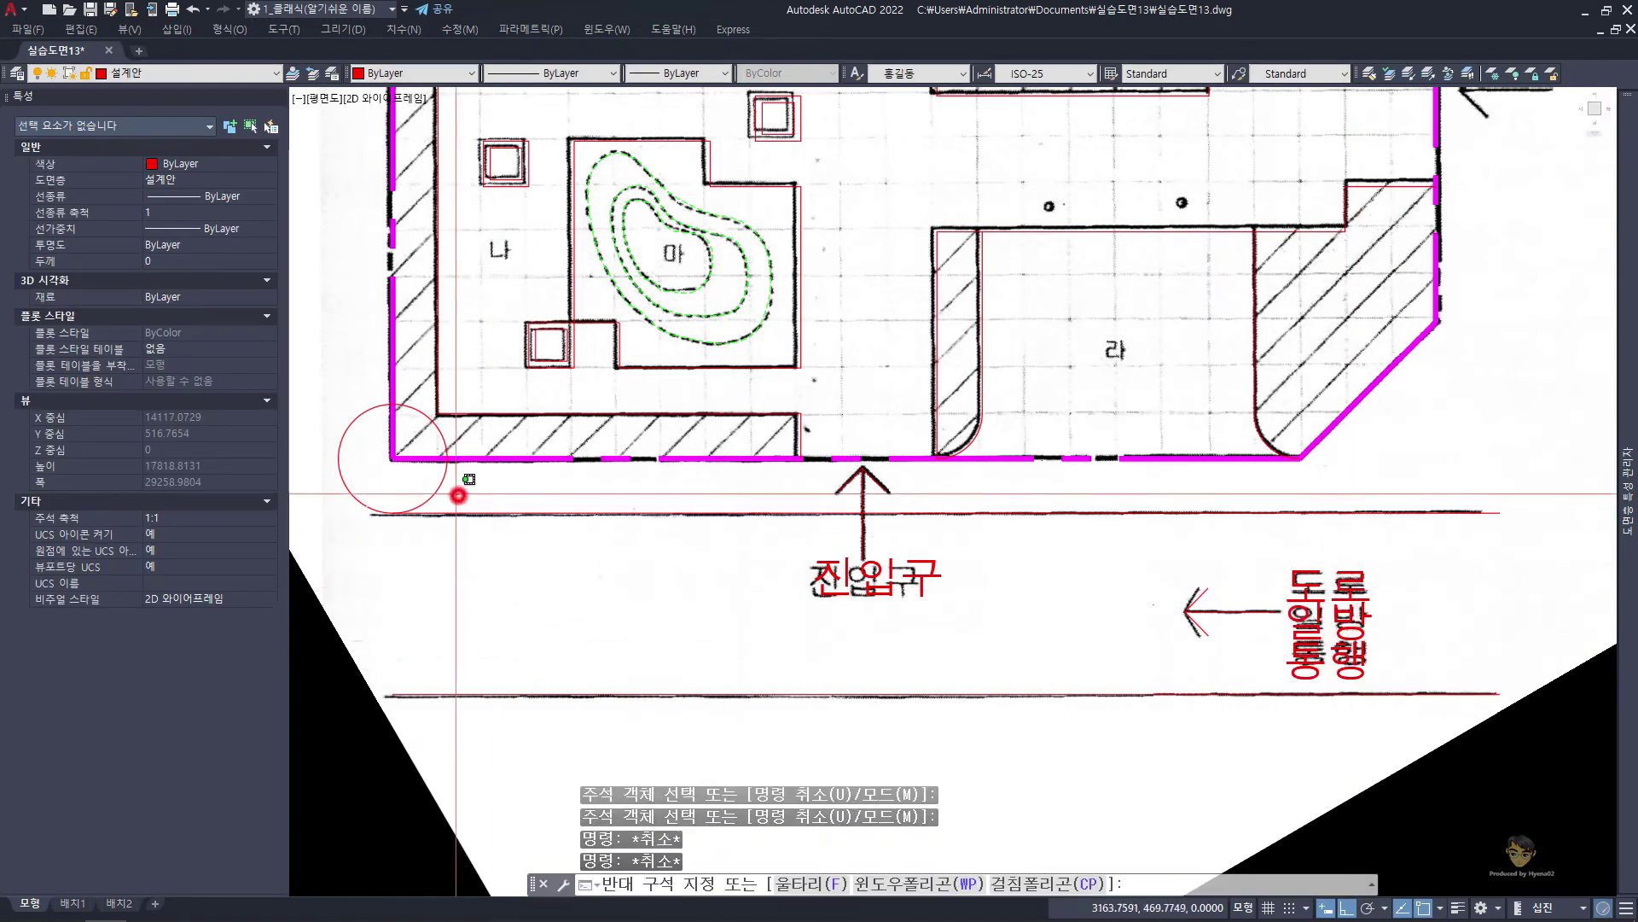
Erase the 1200-radius corner circle
left_click(452, 487)
key("Escape")
key("Escape")
left_click(487, 492)
left_click(374, 482)
type("e")
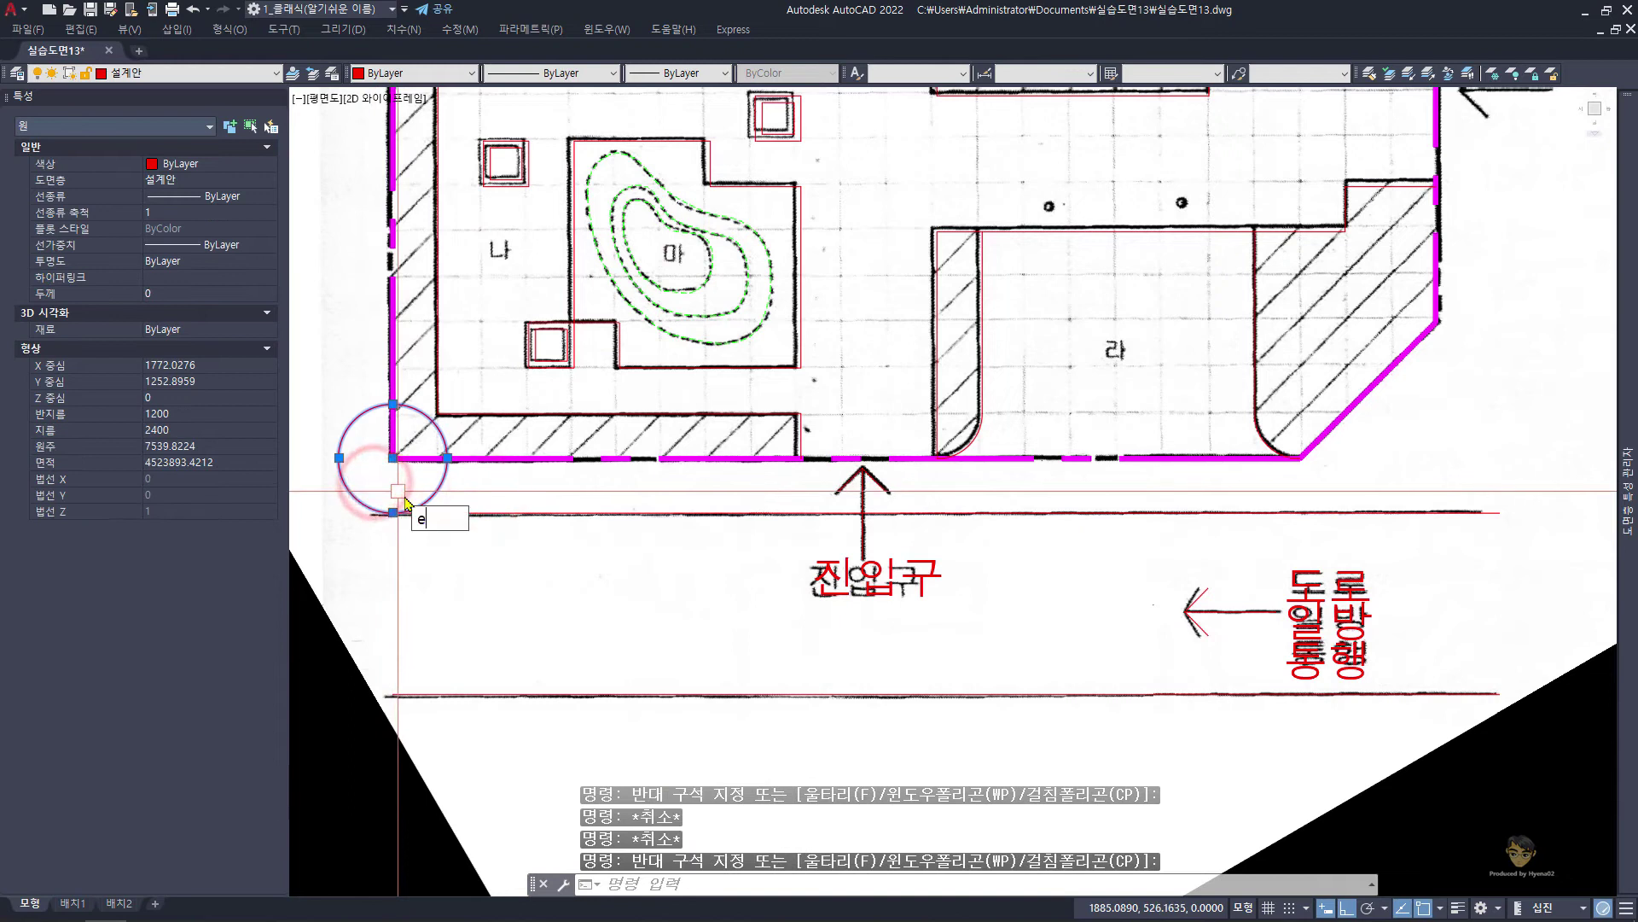
key("Return")
Copy the 진입구 label into room 라 and begin editing it to read 라
left_click(874, 579)
type("cc")
key("Return")
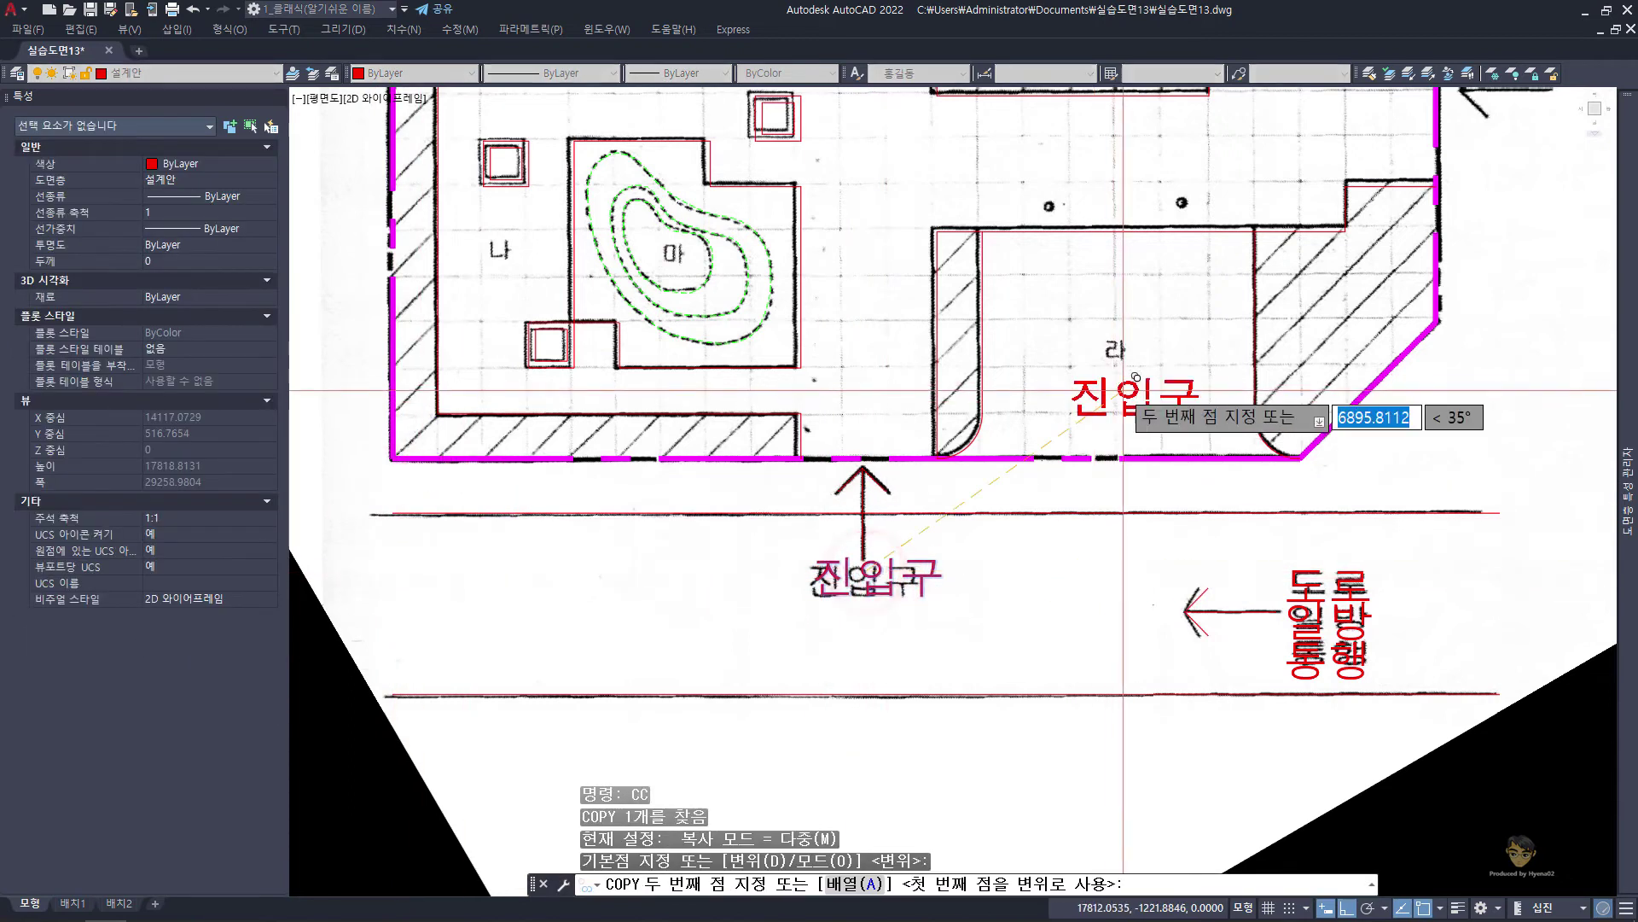
left_click(1148, 337)
key("Return")
double_click(1135, 350)
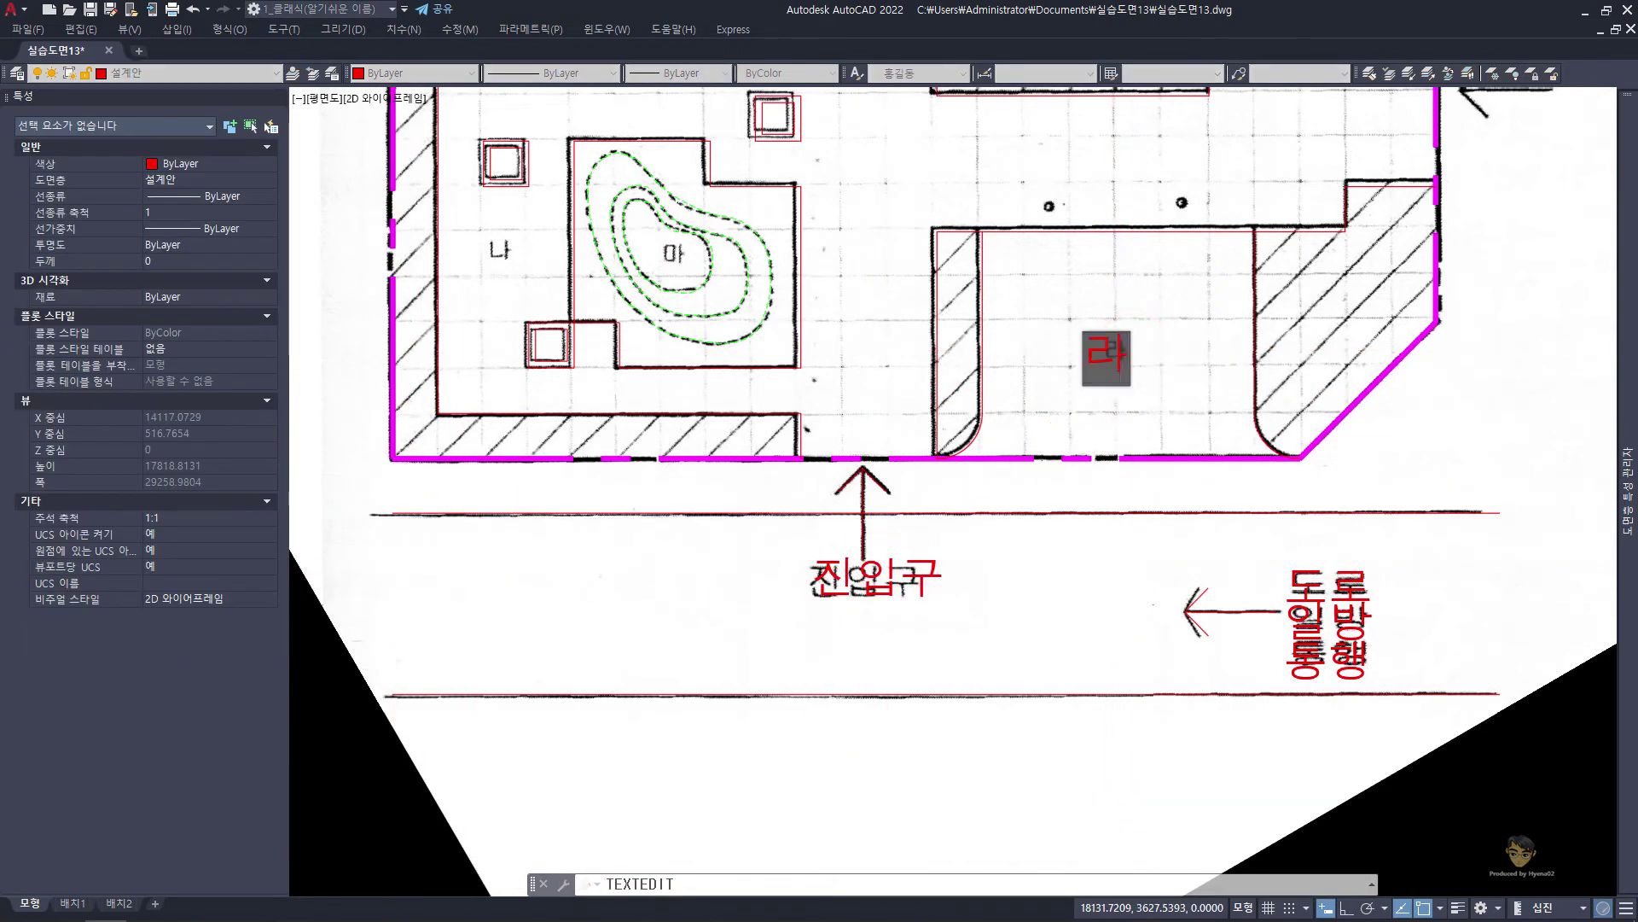
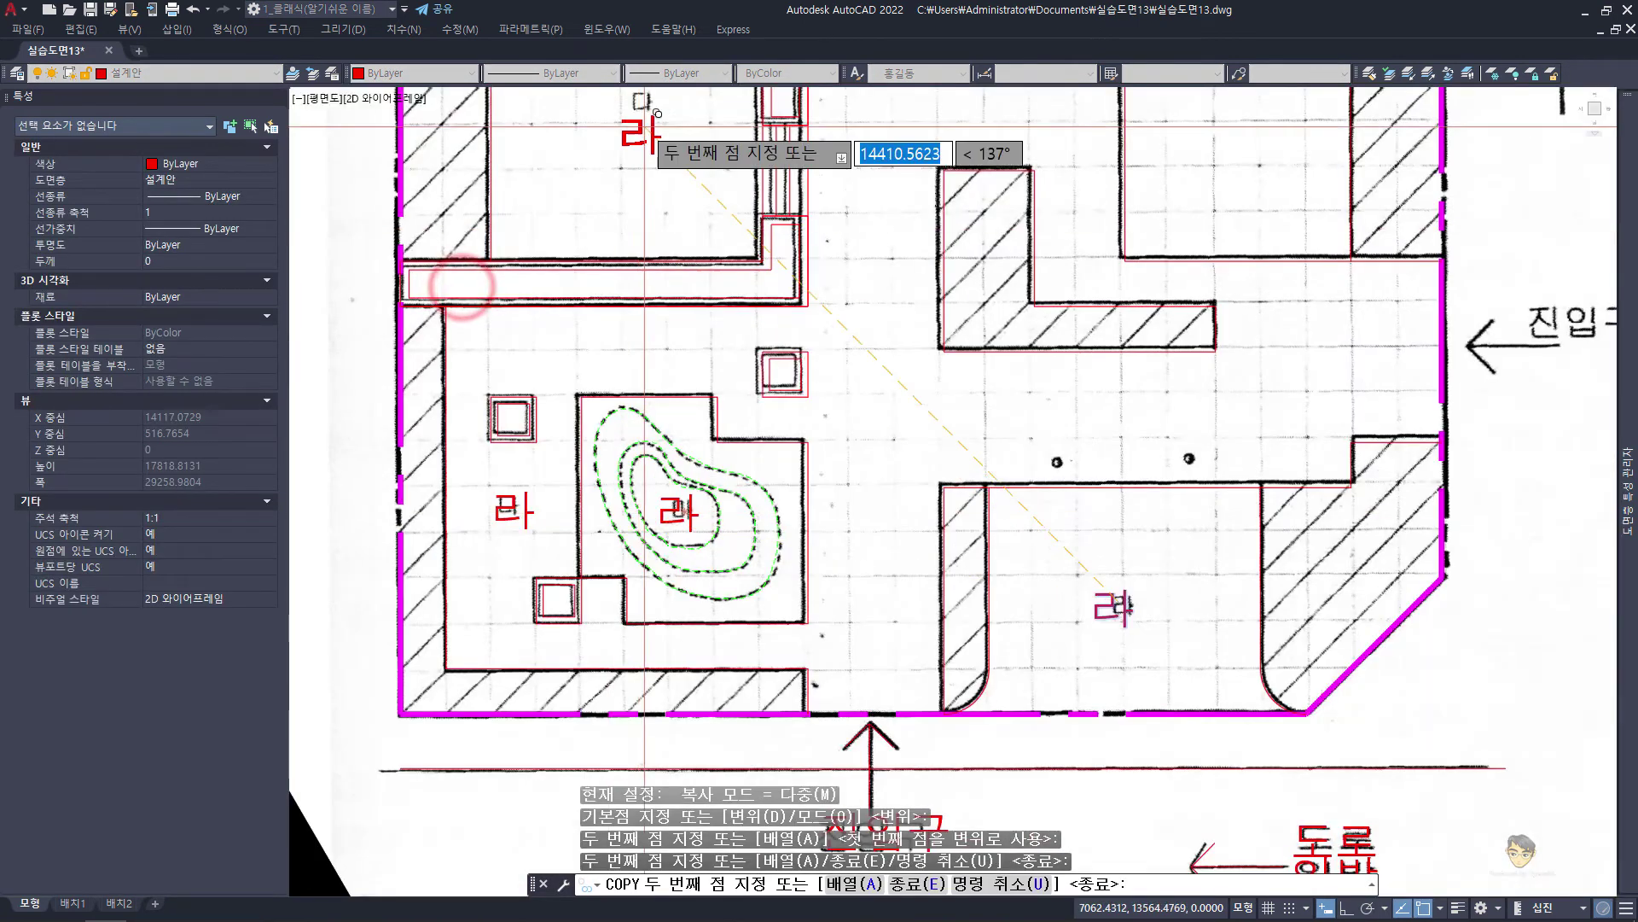
scroll(649, 136, "down", 2)
Retype the three west-side 라 labels as 다, 나 and 마
key("Escape")
double_click(1041, 212)
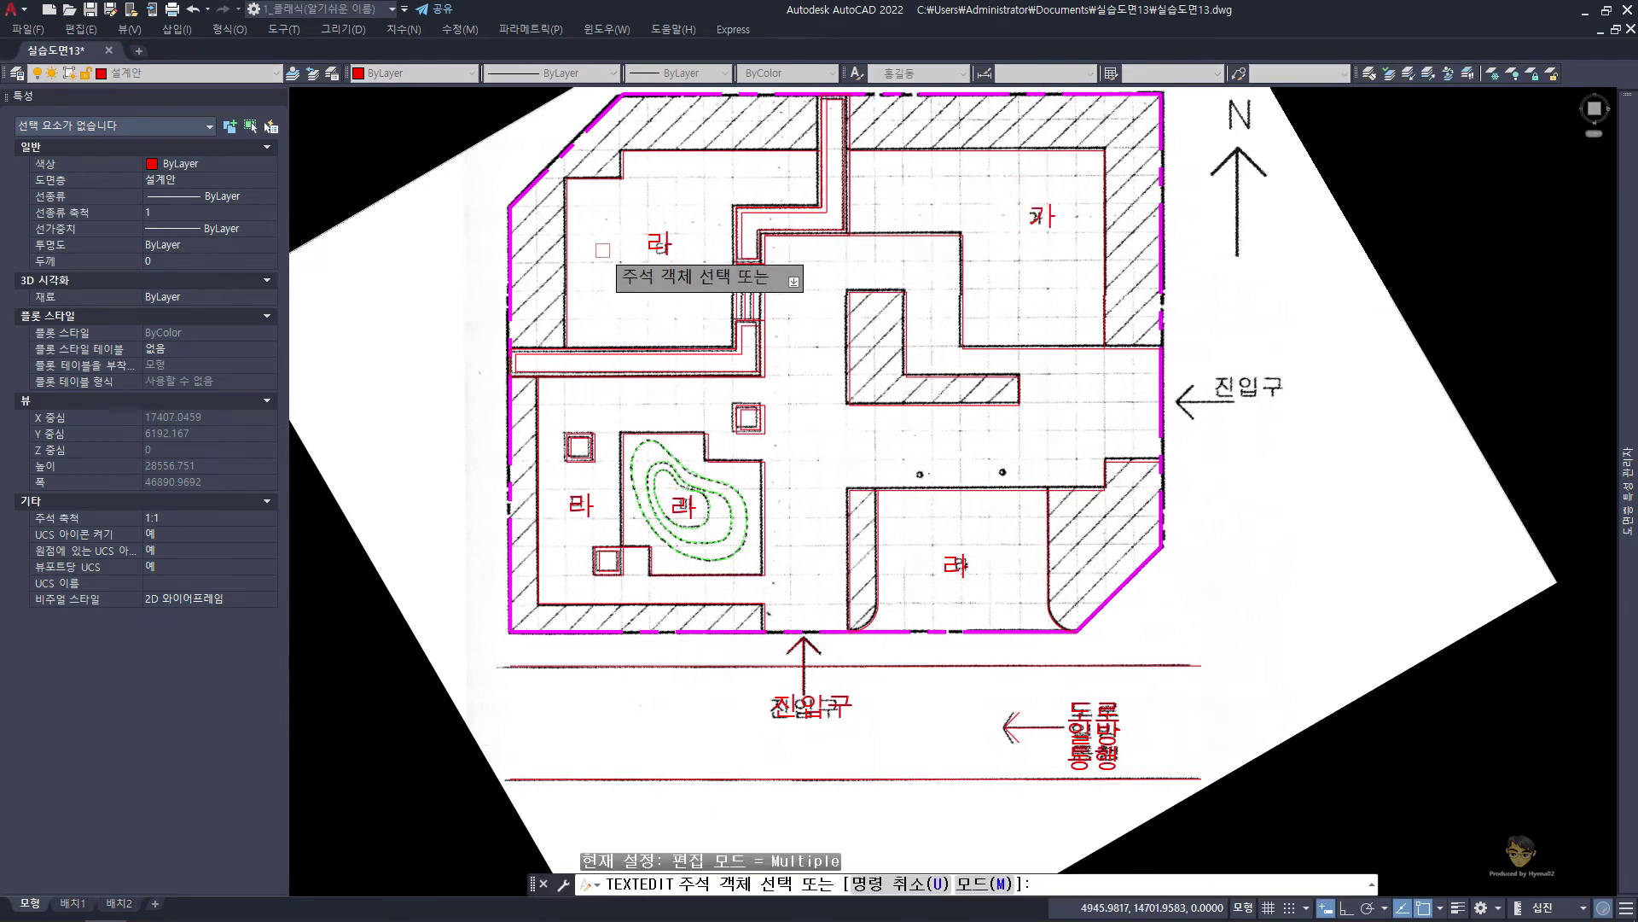
type("다")
key("Return")
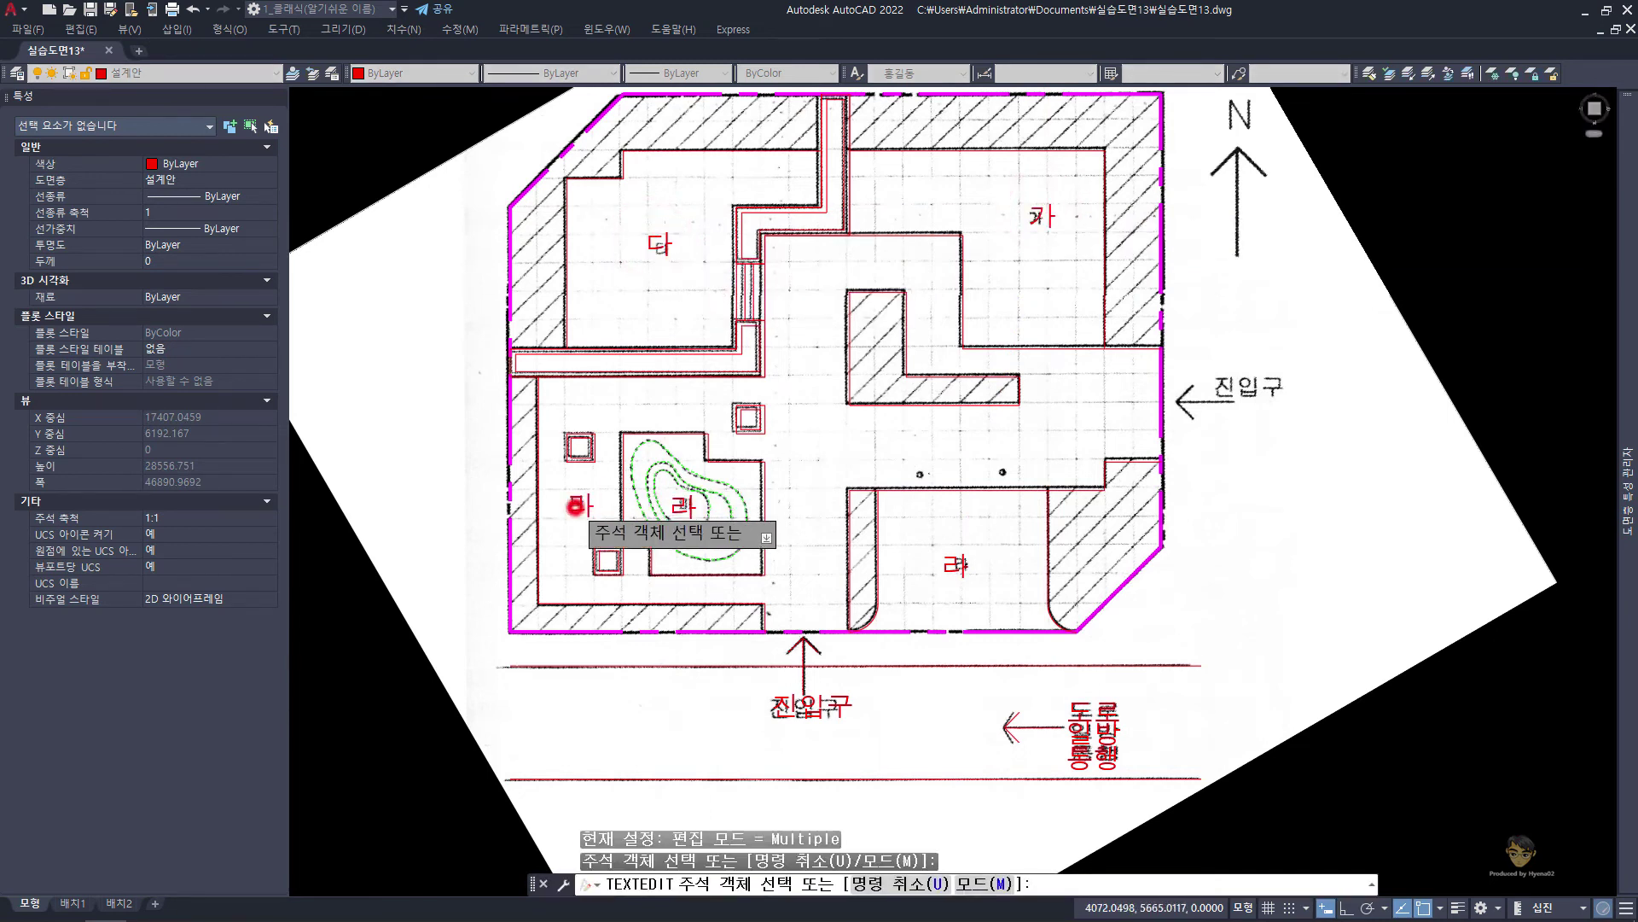
key("Return")
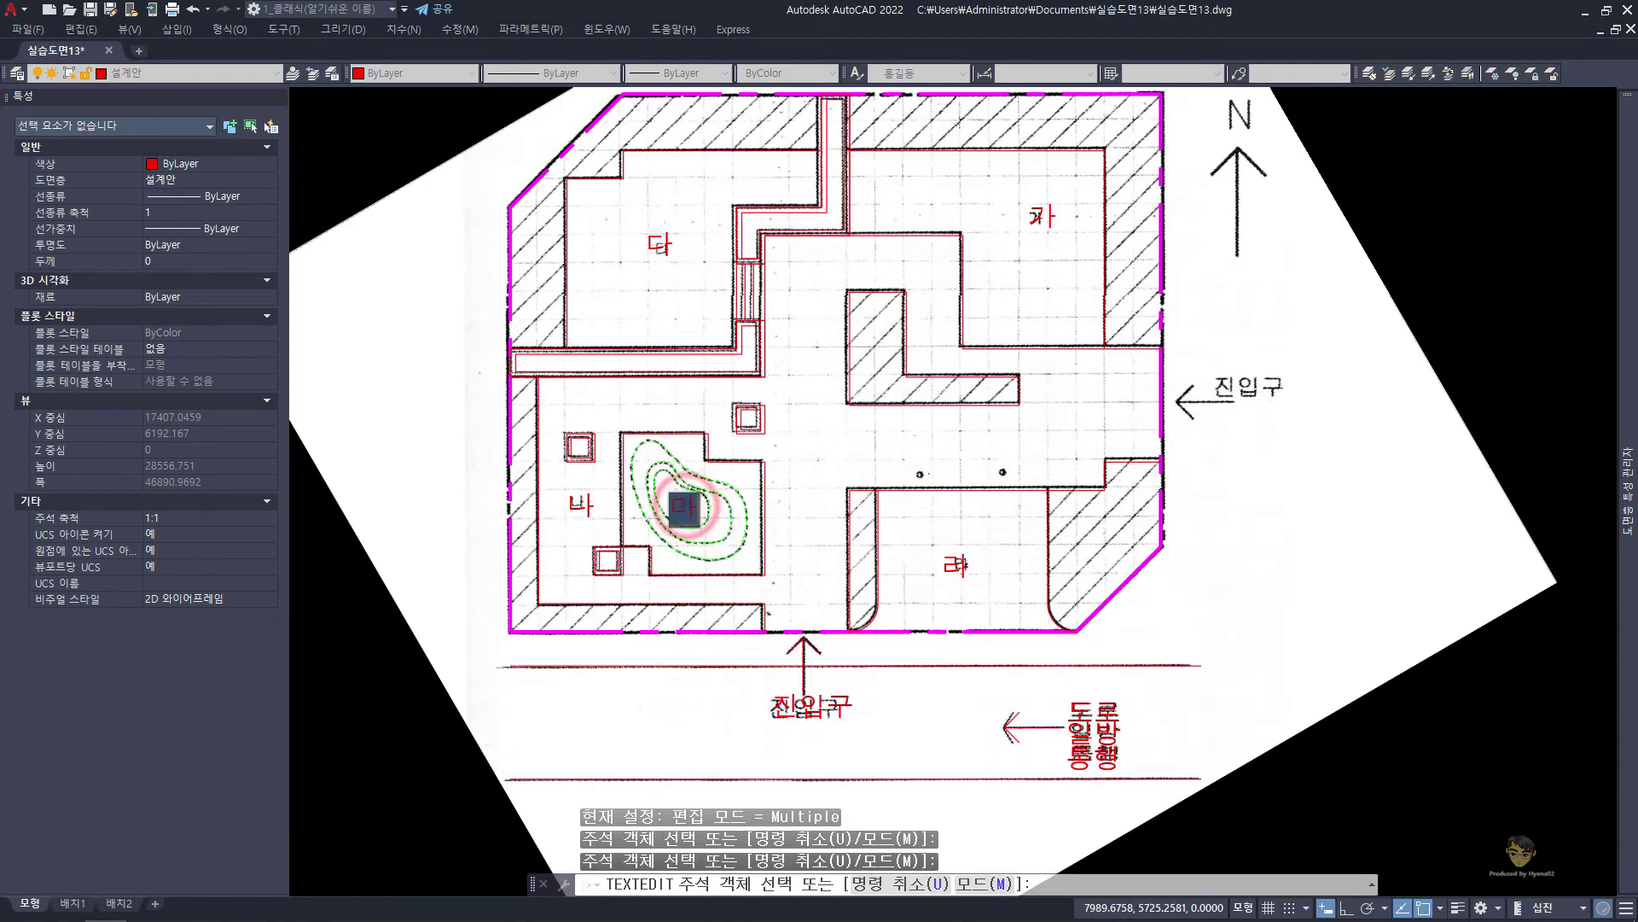
key("Escape")
key("Escape")
key("Escape")
scroll(711, 856, "up", 2)
Copy the south entrance arrow, base at its tip, to the east entrance
left_click(981, 661)
left_click(793, 578)
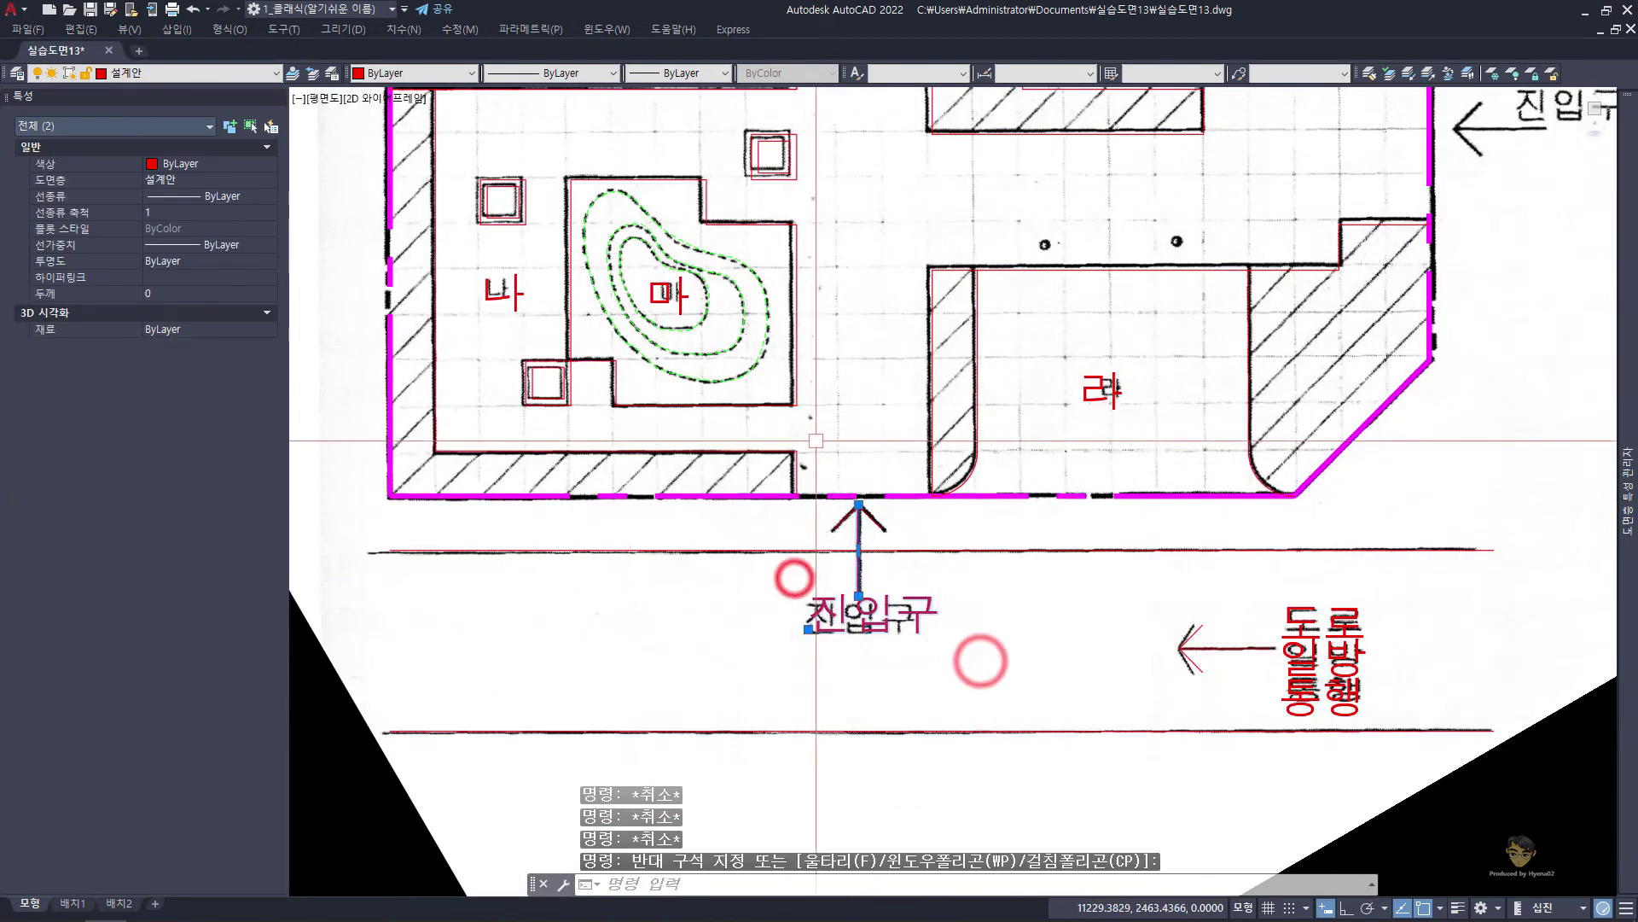
left_click(805, 441)
left_click(923, 620)
type("ㅊ")
key("Return")
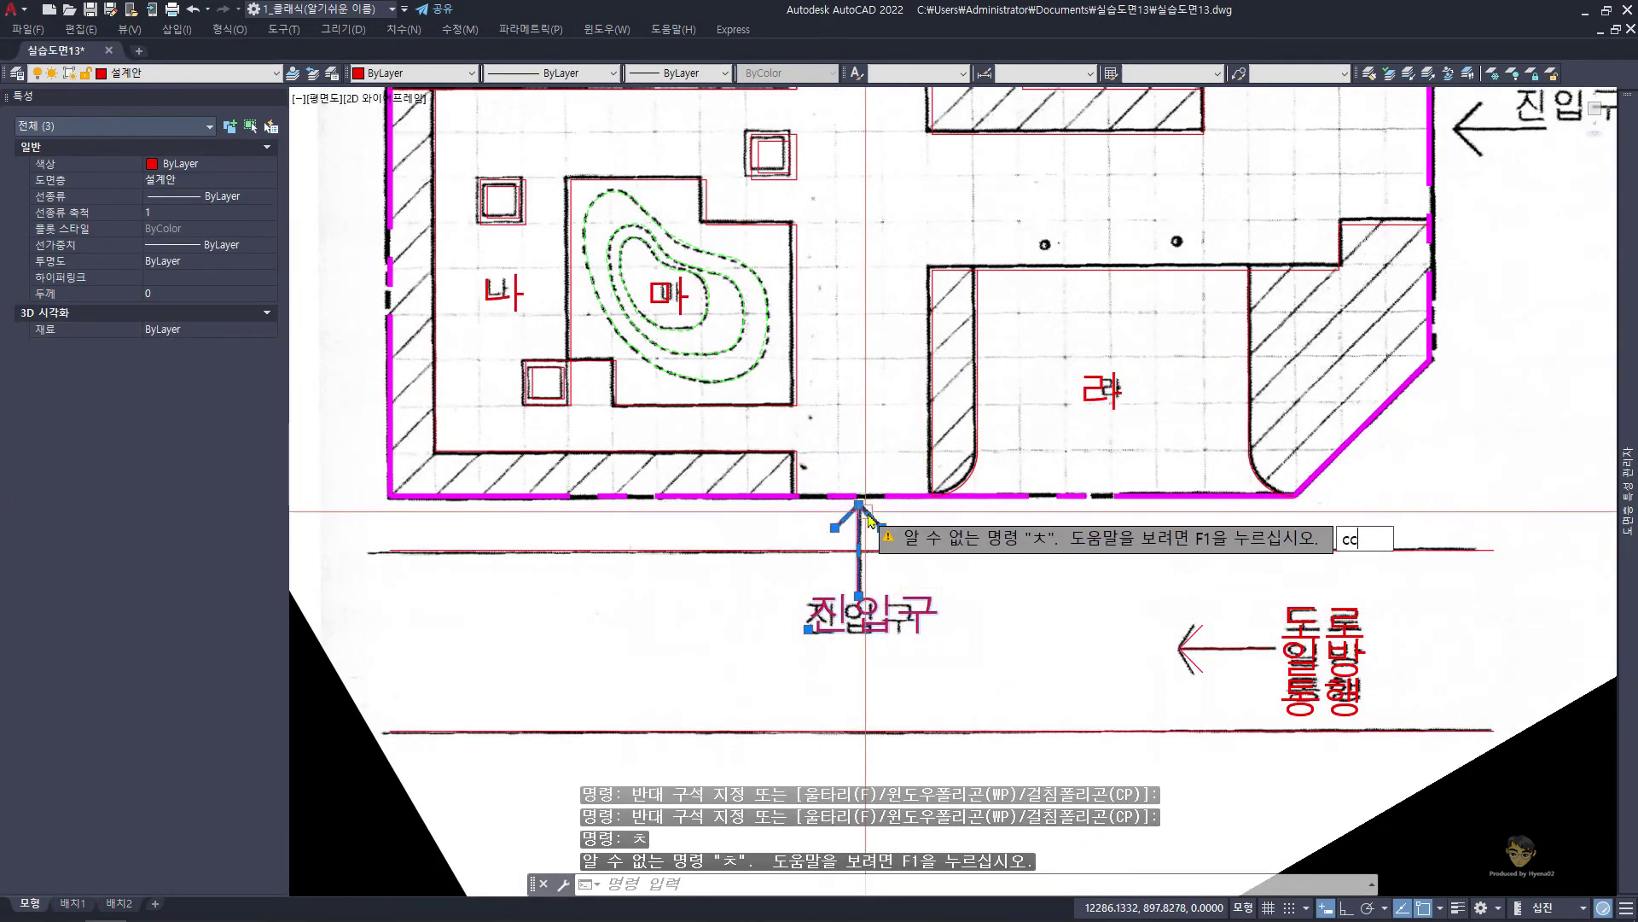
key("Return")
left_click(858, 502)
scroll(1220, 444, "up", 2)
scroll(1170, 311, "up", 2)
scroll(1073, 334, "up", 2)
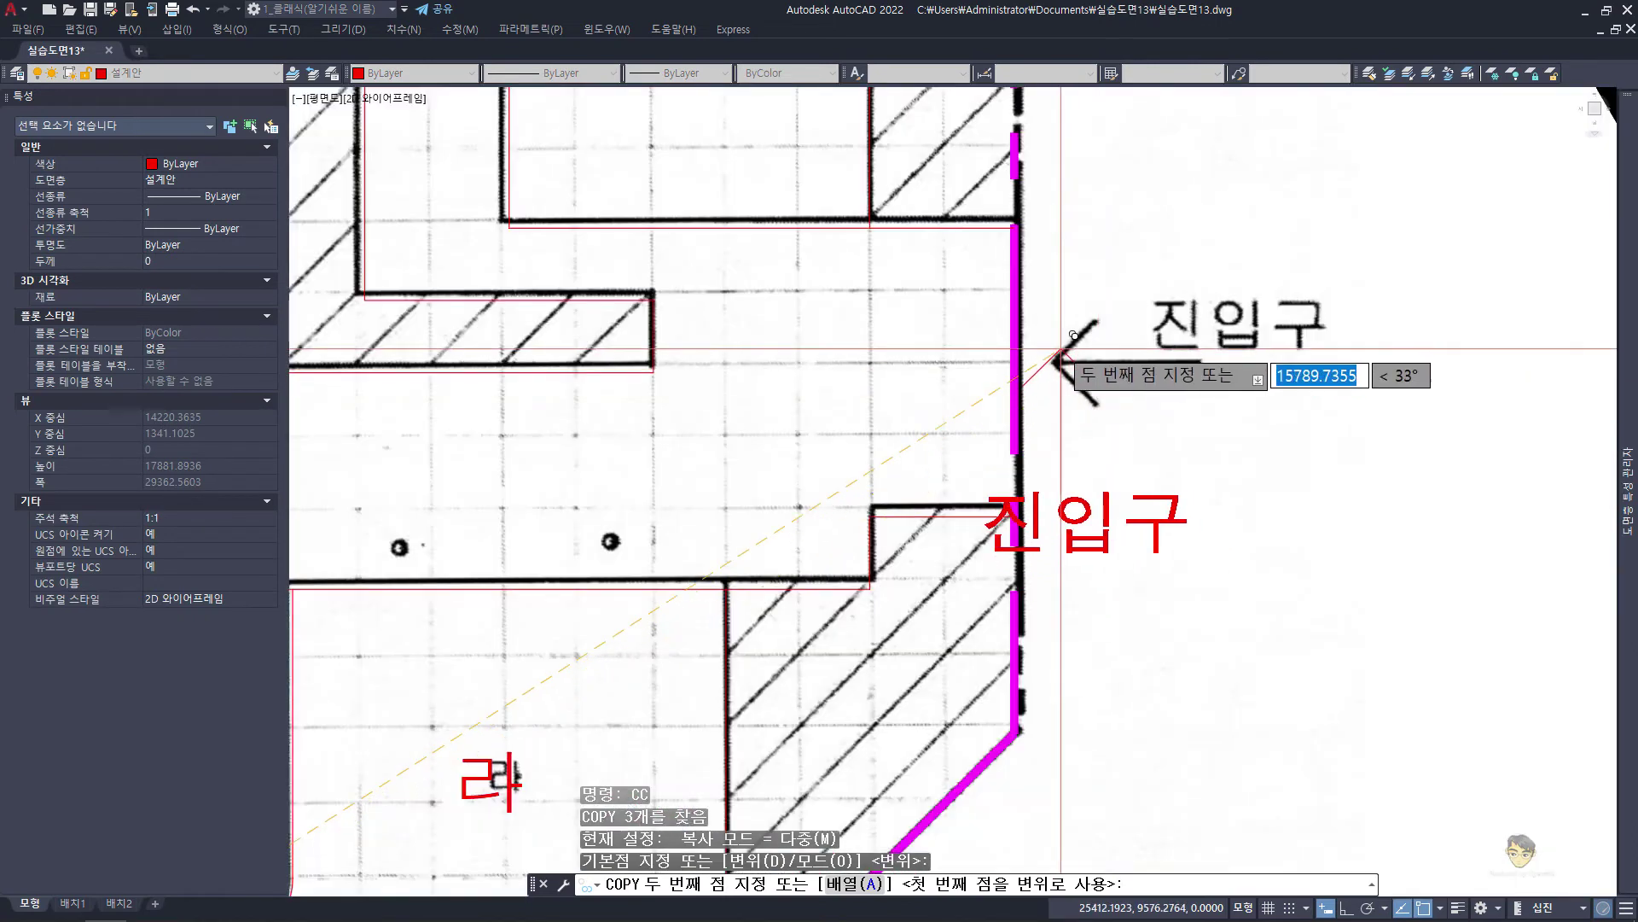
left_click(1065, 357)
key("Escape")
Move the red 진입구 label beside the east entrance
left_click(1097, 512)
type("m")
key("Return")
left_click(1114, 561)
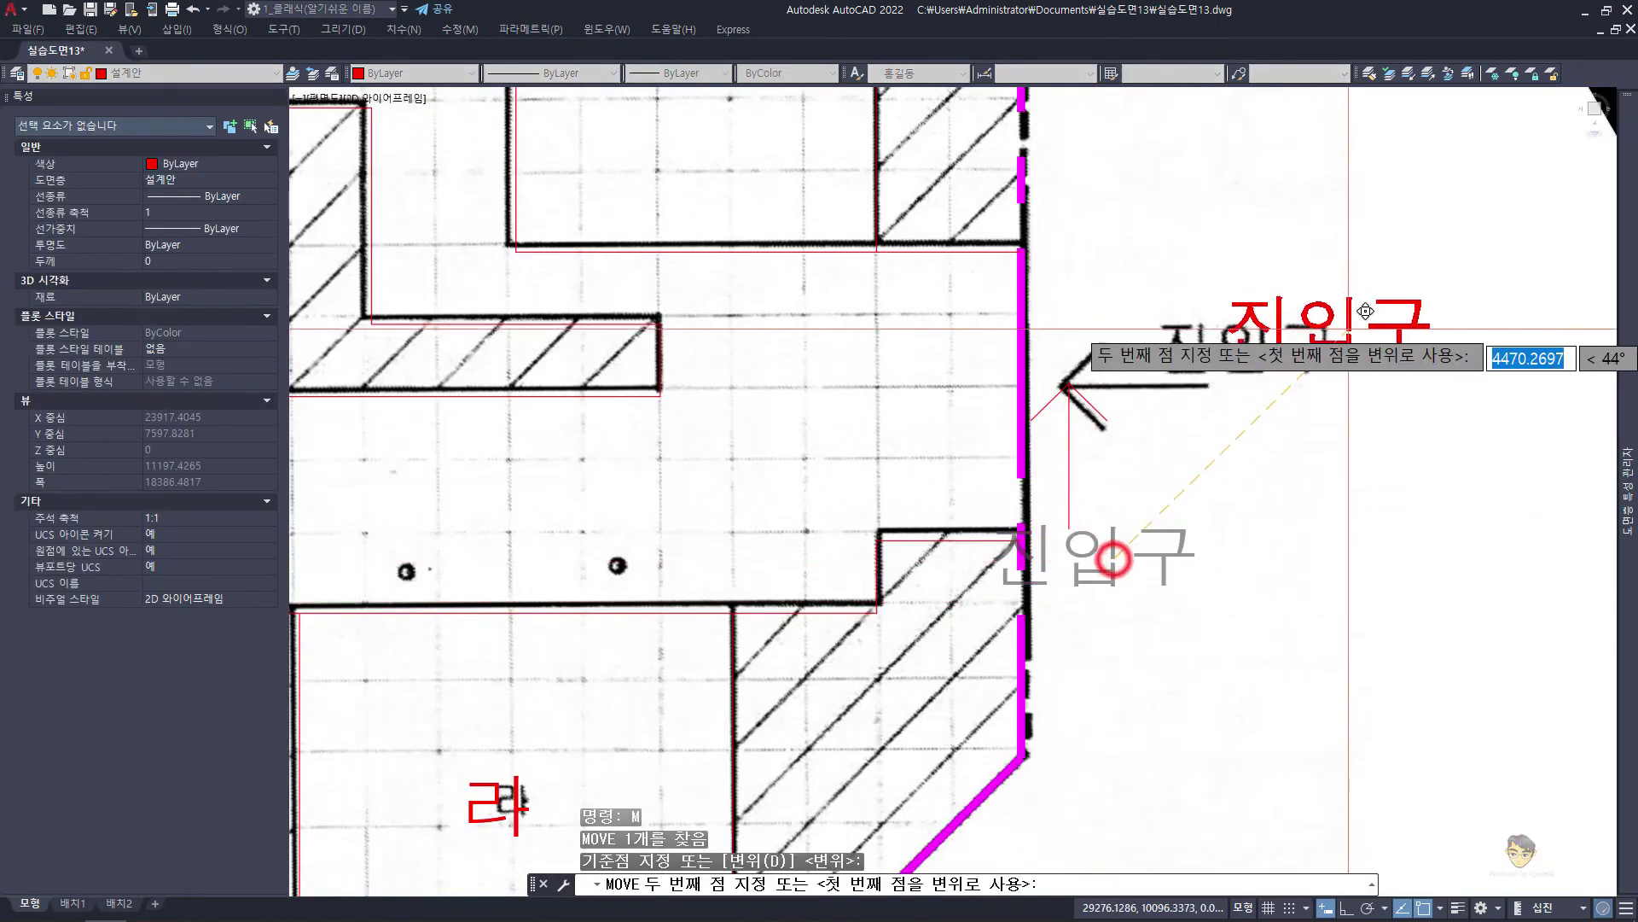
left_click(1366, 311)
scroll(1072, 348, "up", 3)
Regenerate and rotate the copied arrowhead lines 90° to point into the site
type("re")
key("Return")
left_click(1068, 358)
type("r")
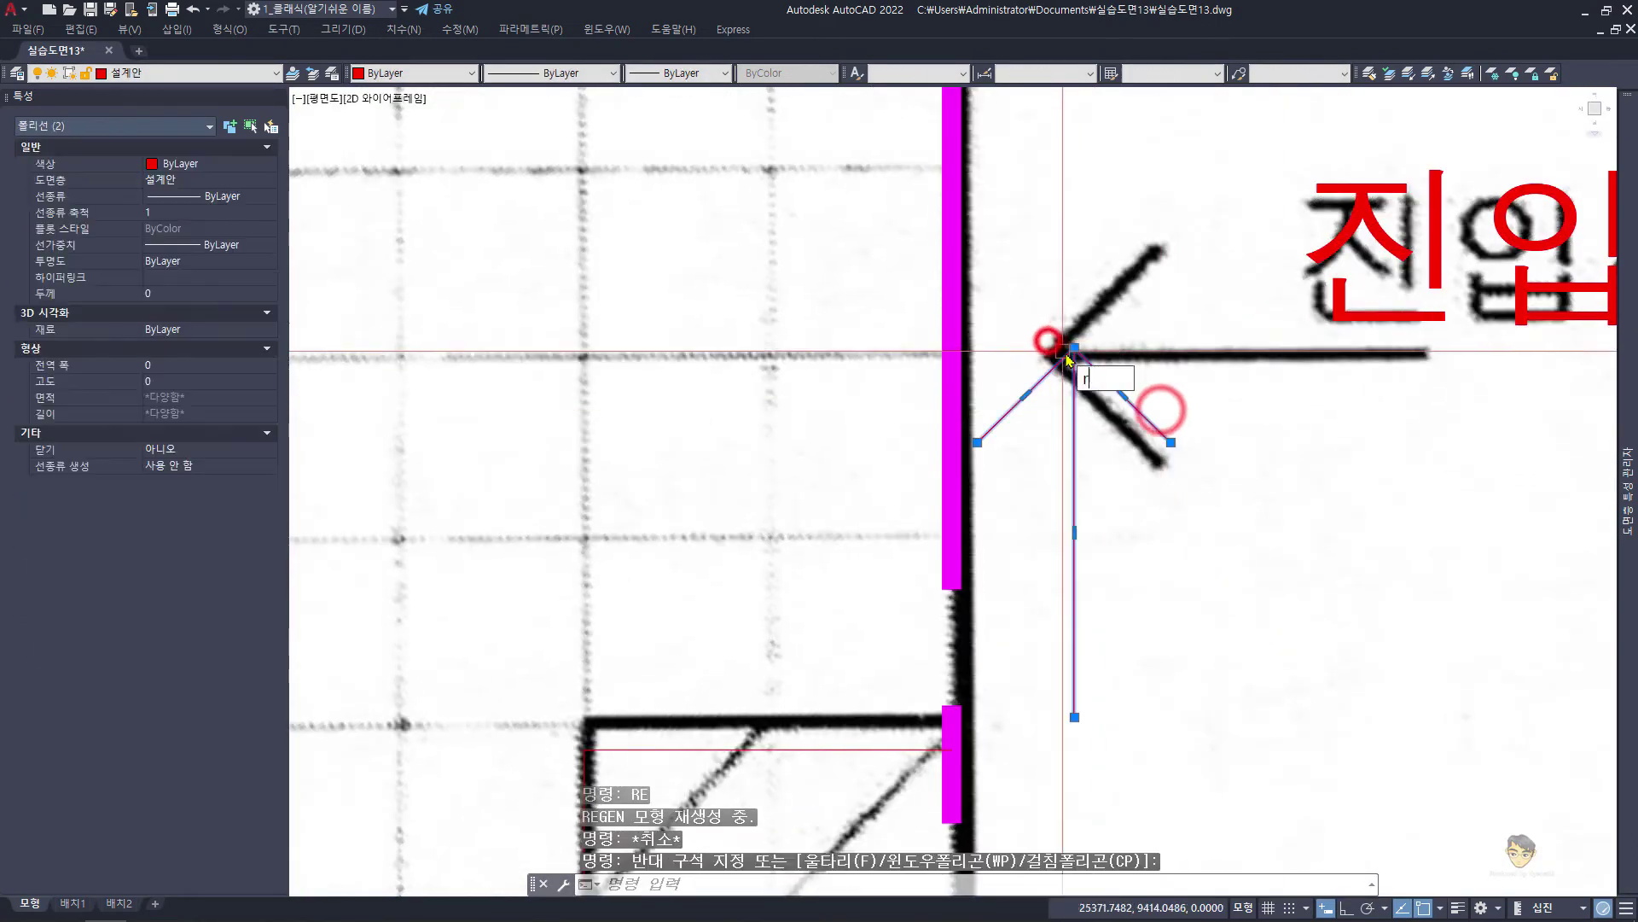
key("Return")
key("Return")
key("Escape")
key("Escape")
scroll(1073, 348, "down", 3)
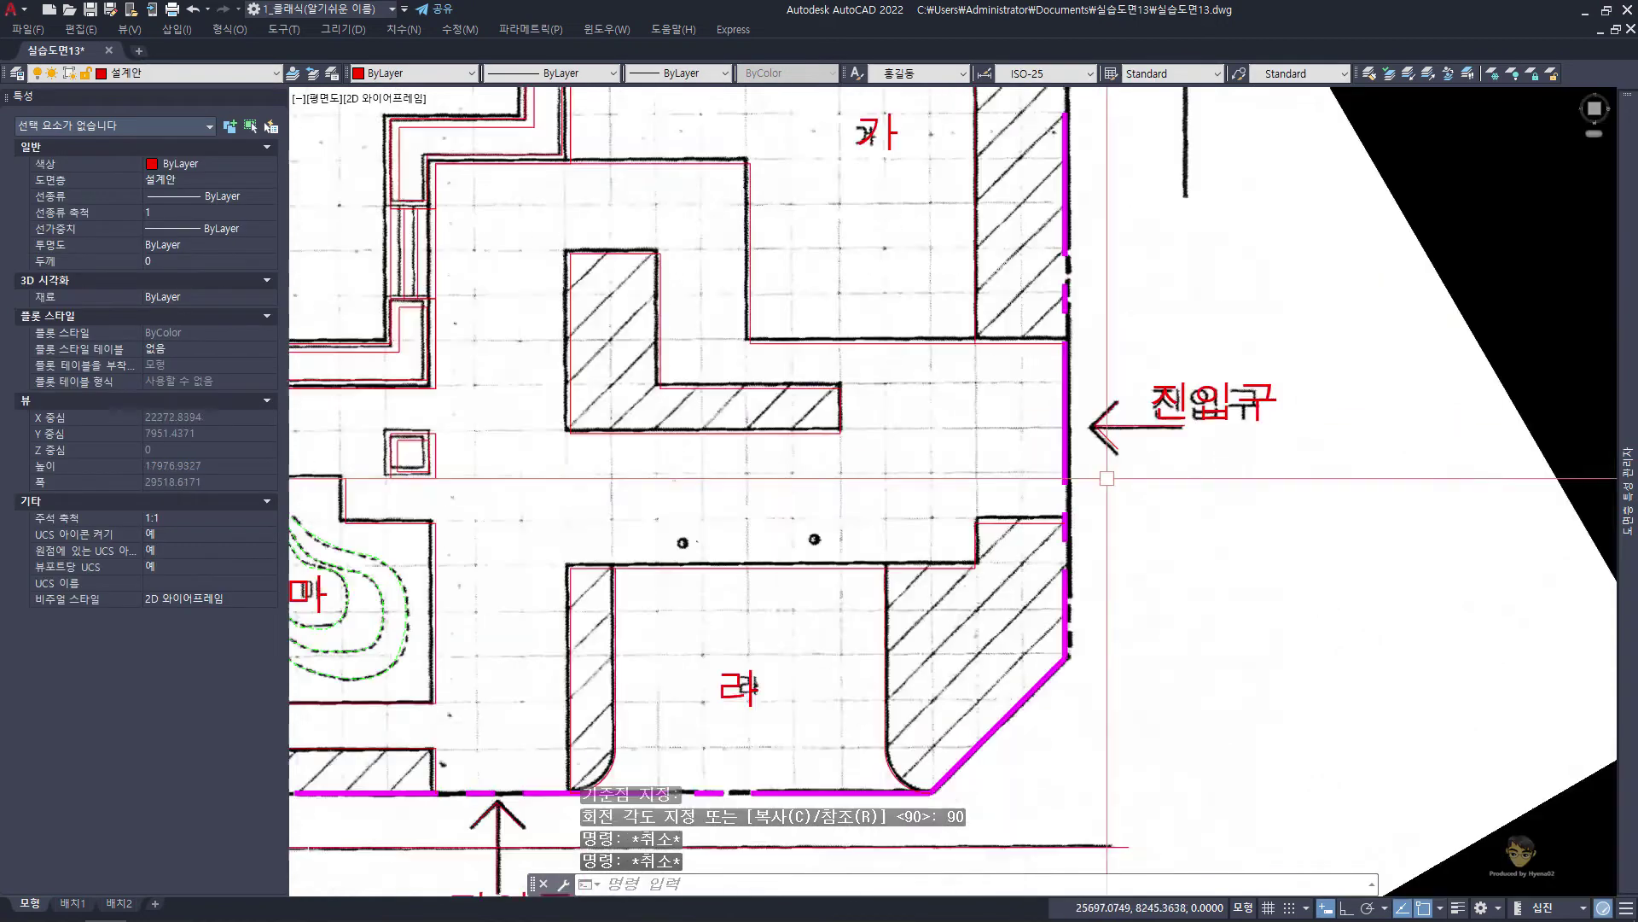
scroll(1073, 348, "down", 4)
middle_click_drag(1090, 519, 1094, 506)
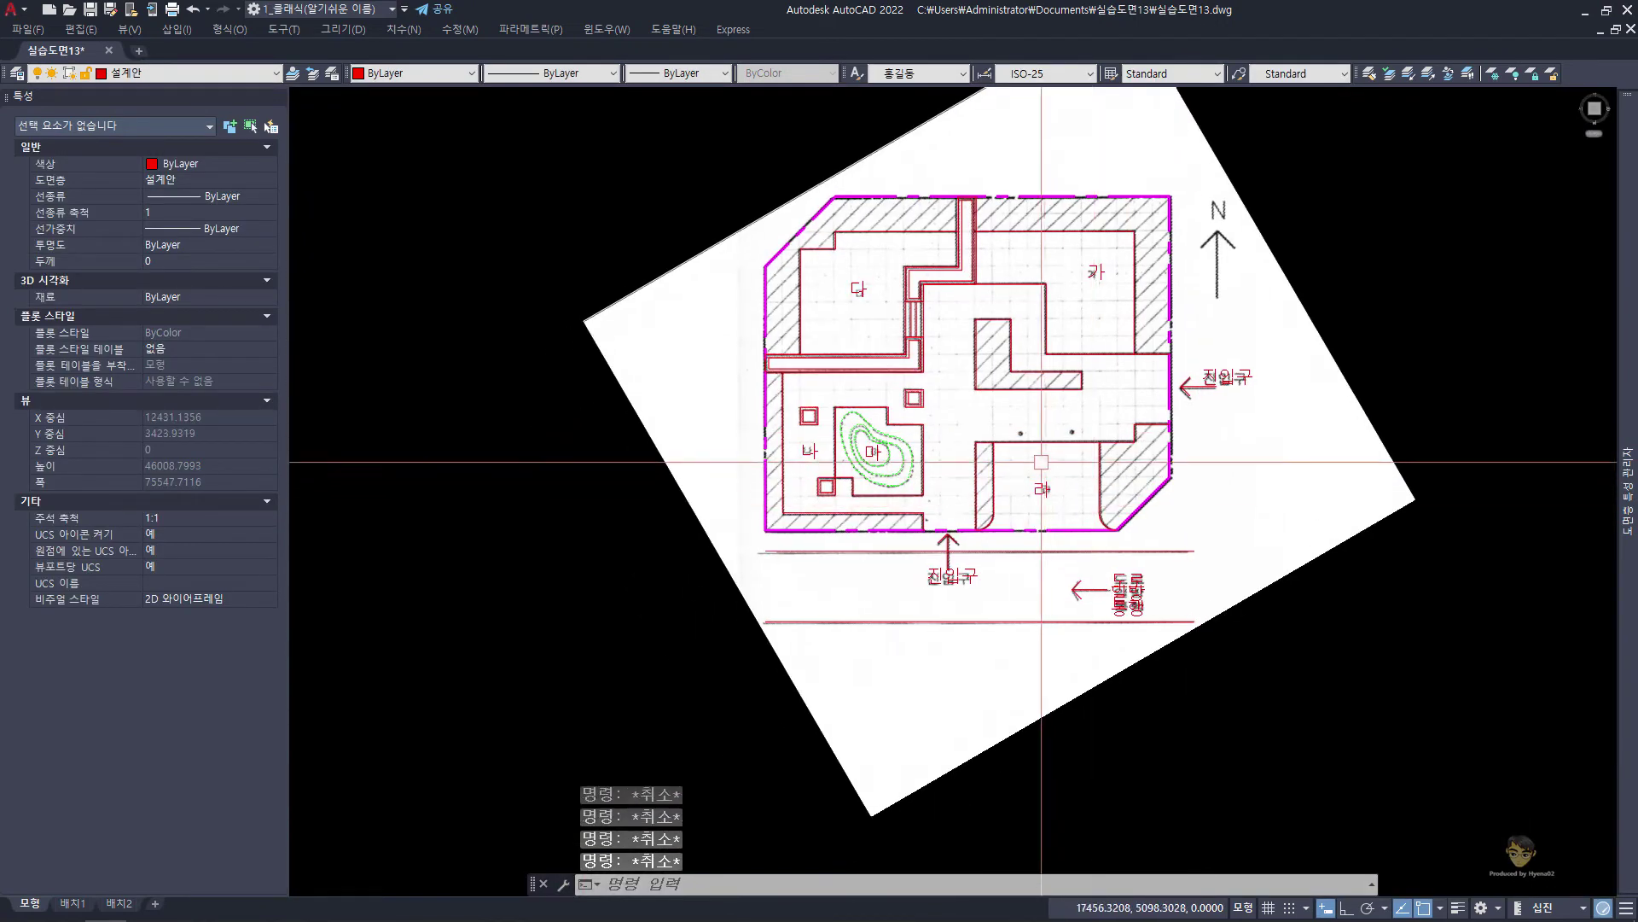
Draw a trial circle and a 1000×1000 rectangle cornered on it
scroll(1008, 450, "up", 3)
scroll(1008, 450, "up", 3)
type("c")
key("Return")
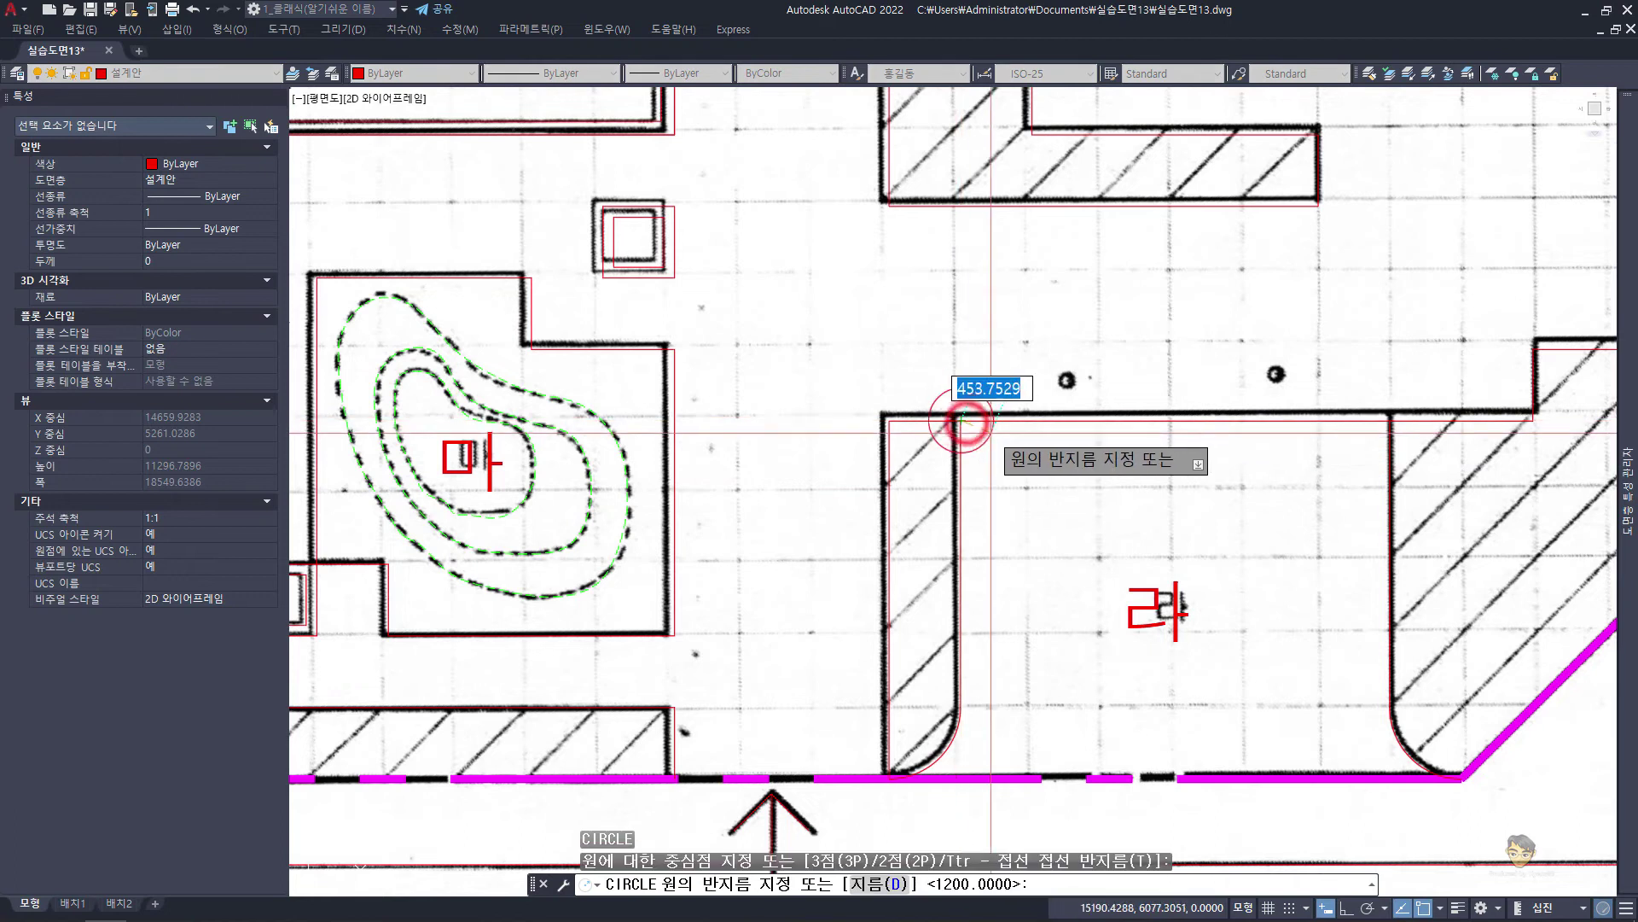
key("Return")
type("rec")
key("Return")
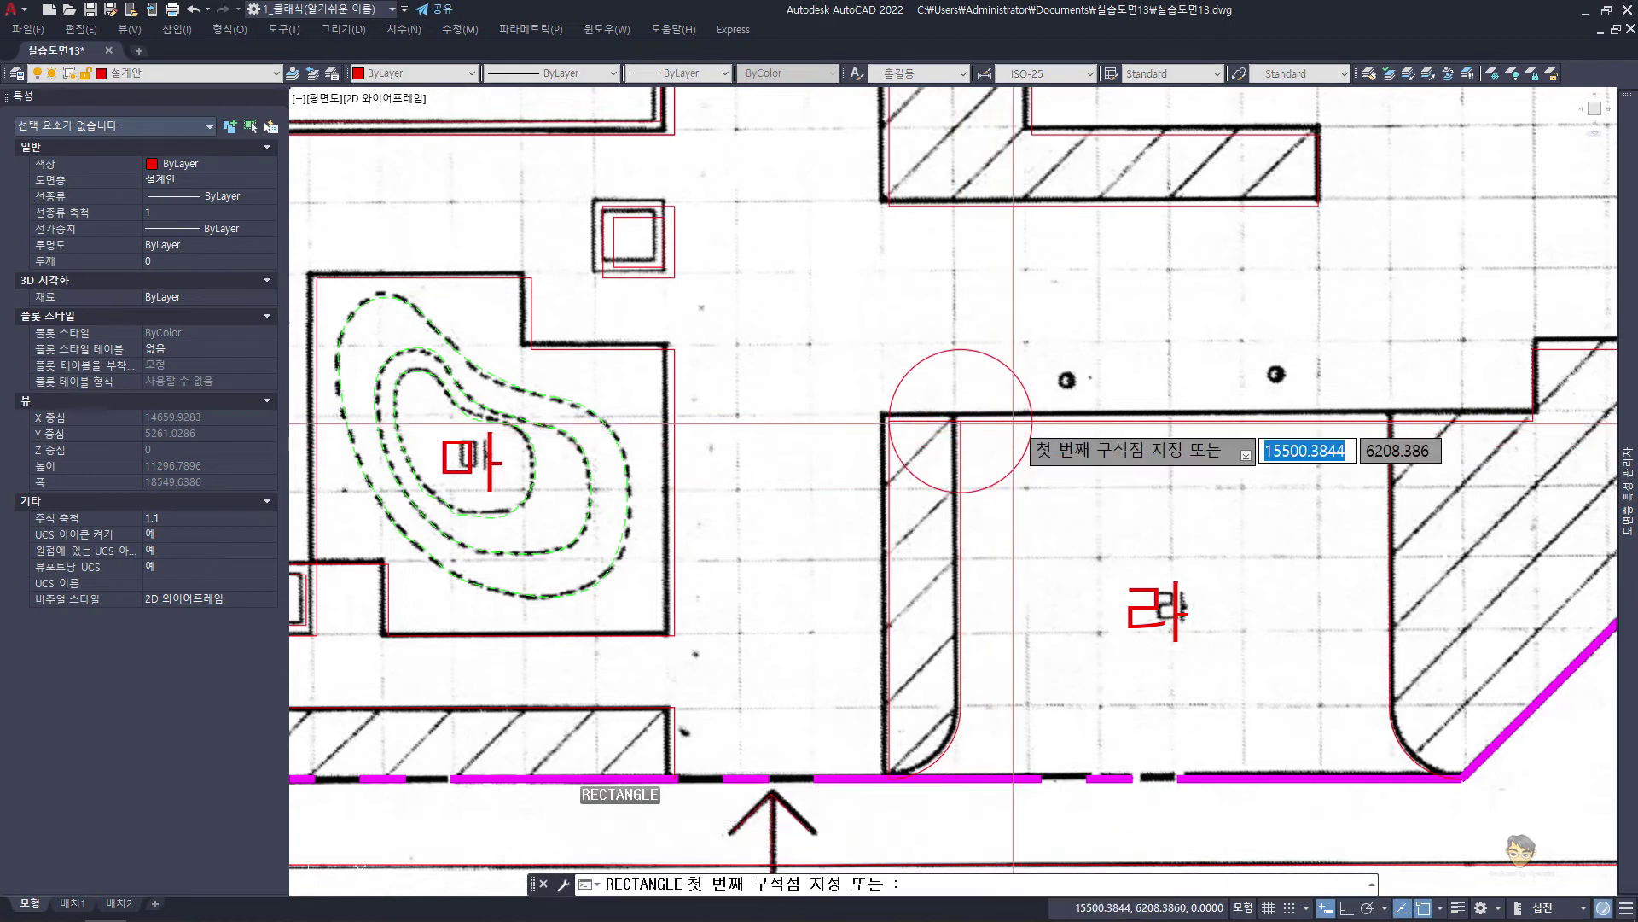
left_click(1031, 418)
key("Tab")
type("1000")
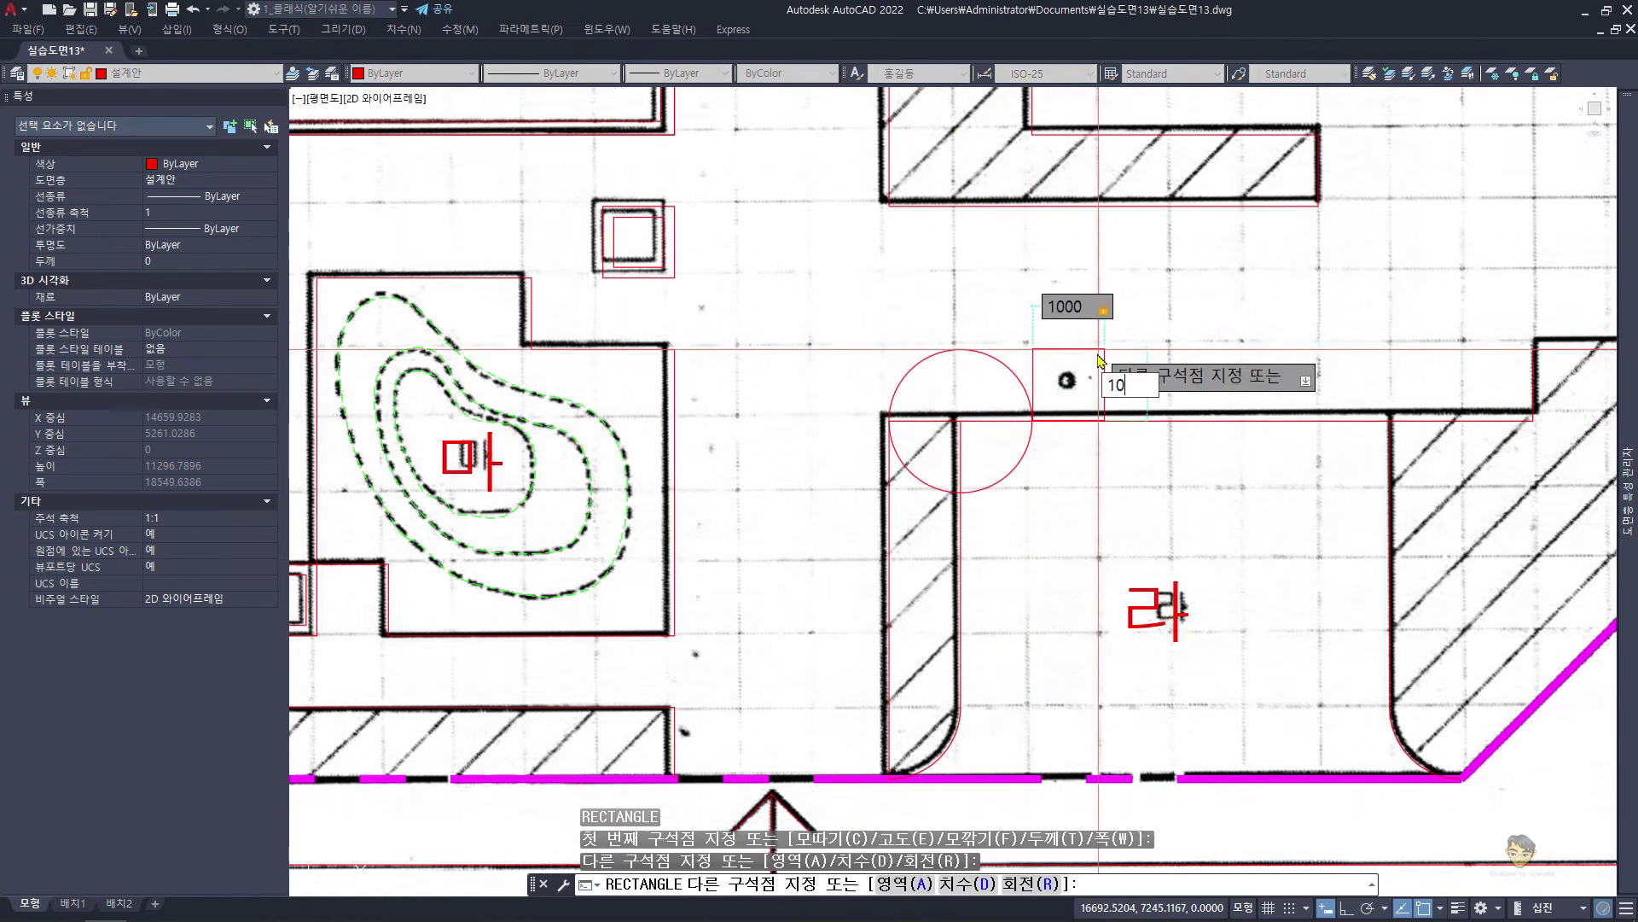
key("Return")
Draw a radius-150 circle on the small dot and copy it 3000 units away
type("c")
key("Return")
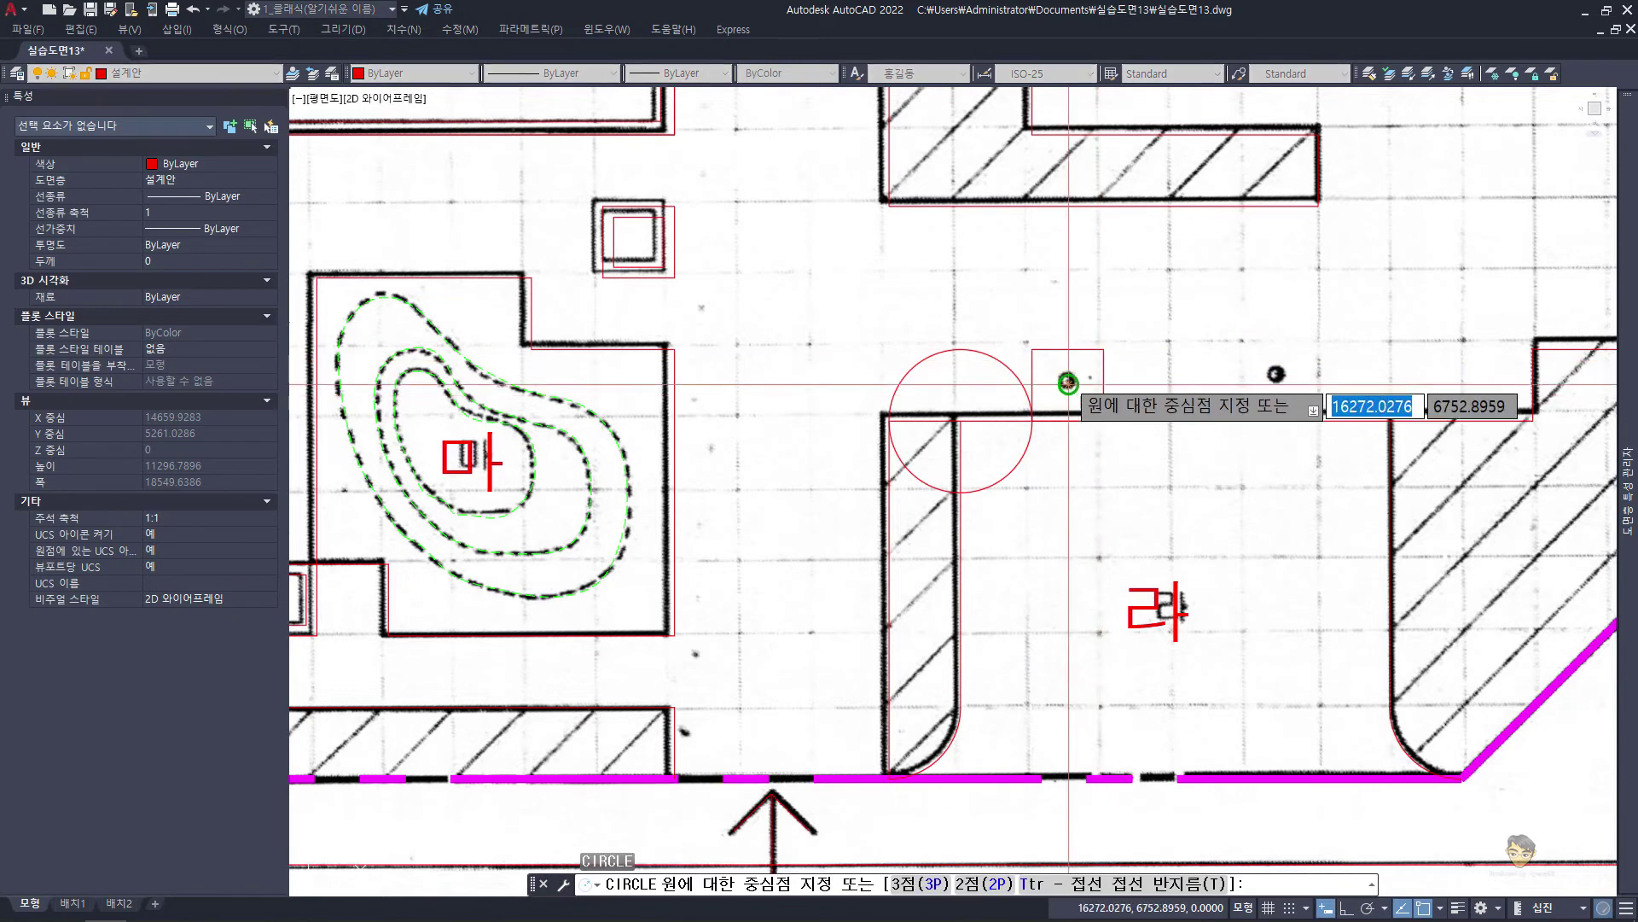
left_click(1067, 382)
key("Return")
type("cc")
key("Return")
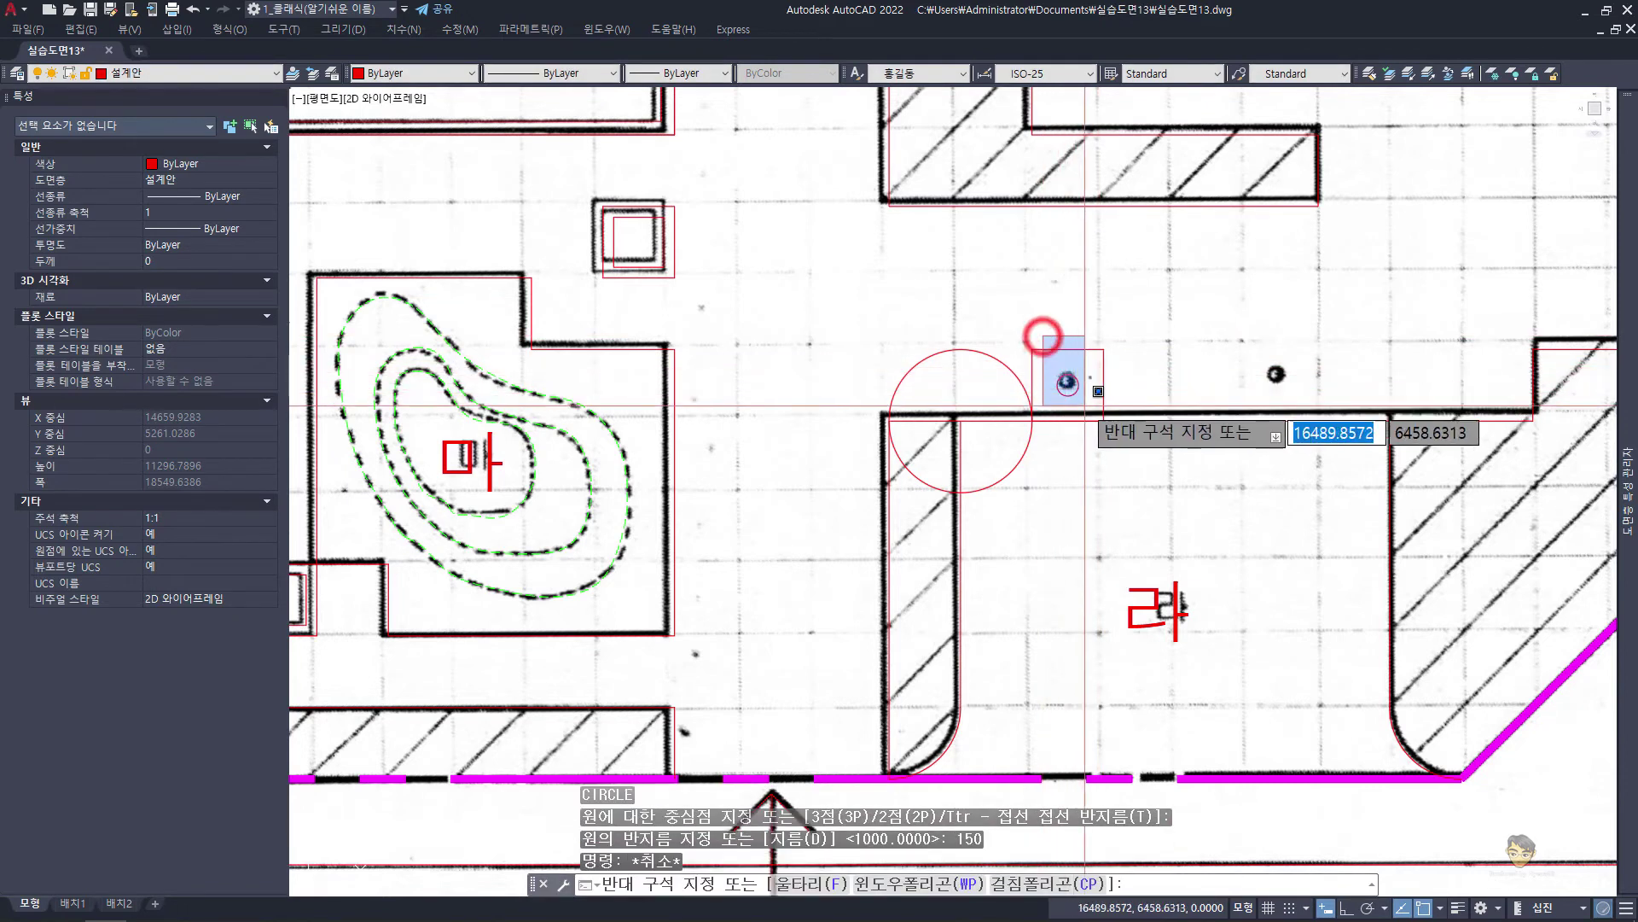
left_click(1077, 392)
key("Return")
left_click(1100, 296)
key("F8")
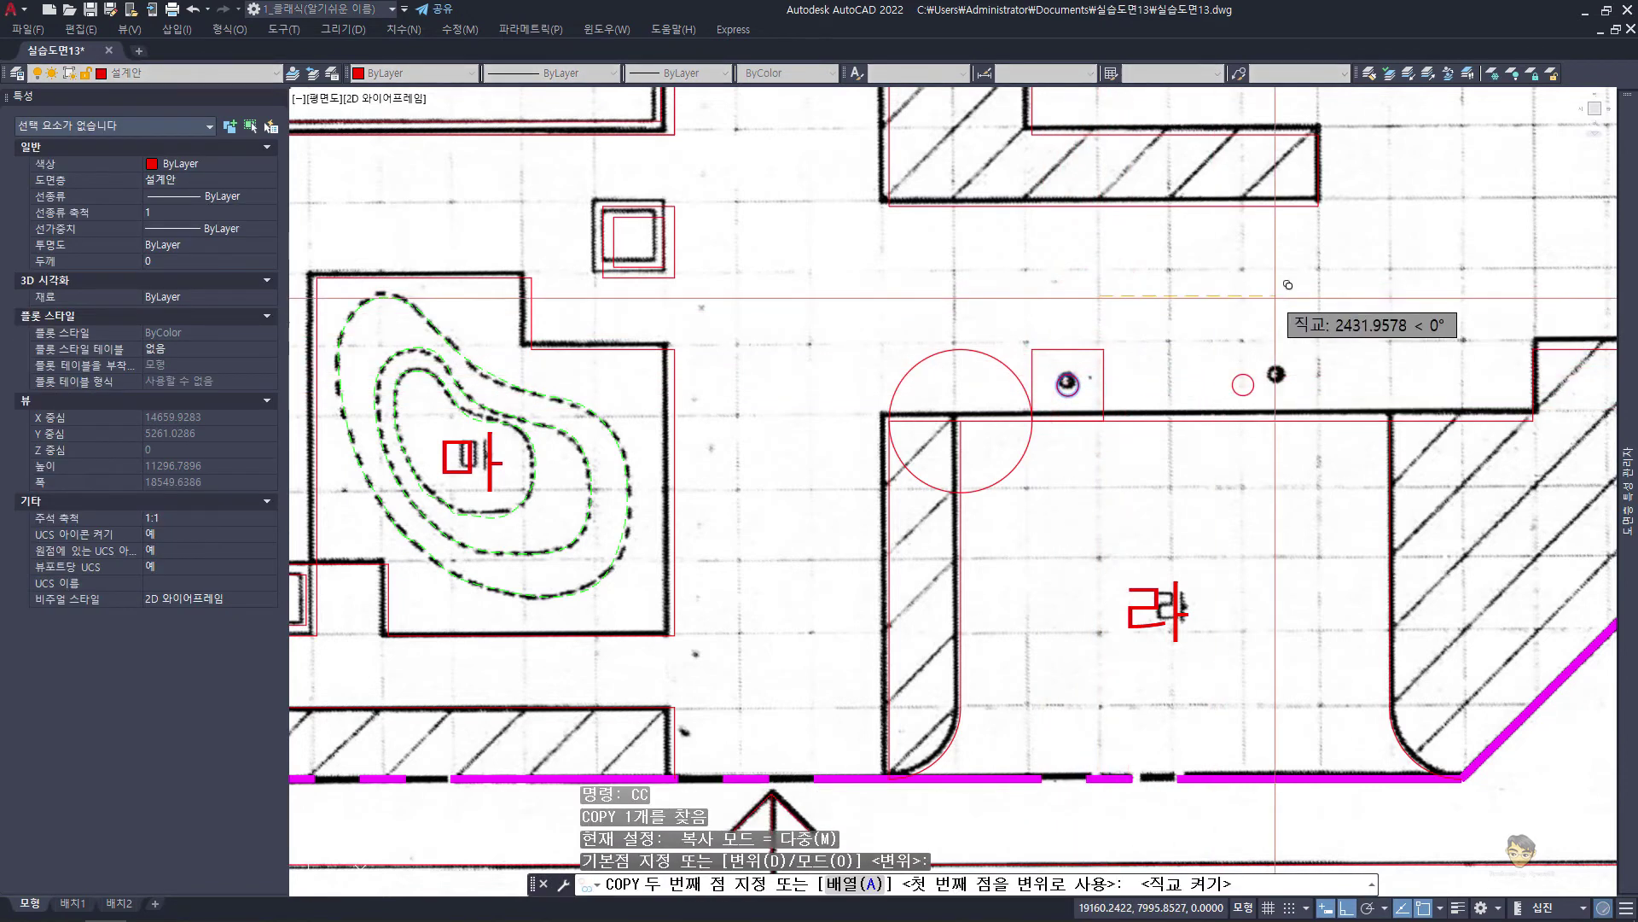
type("30")
key("Return")
Erase the two trial circles
key("Return")
left_click(1110, 359)
left_click(1033, 413)
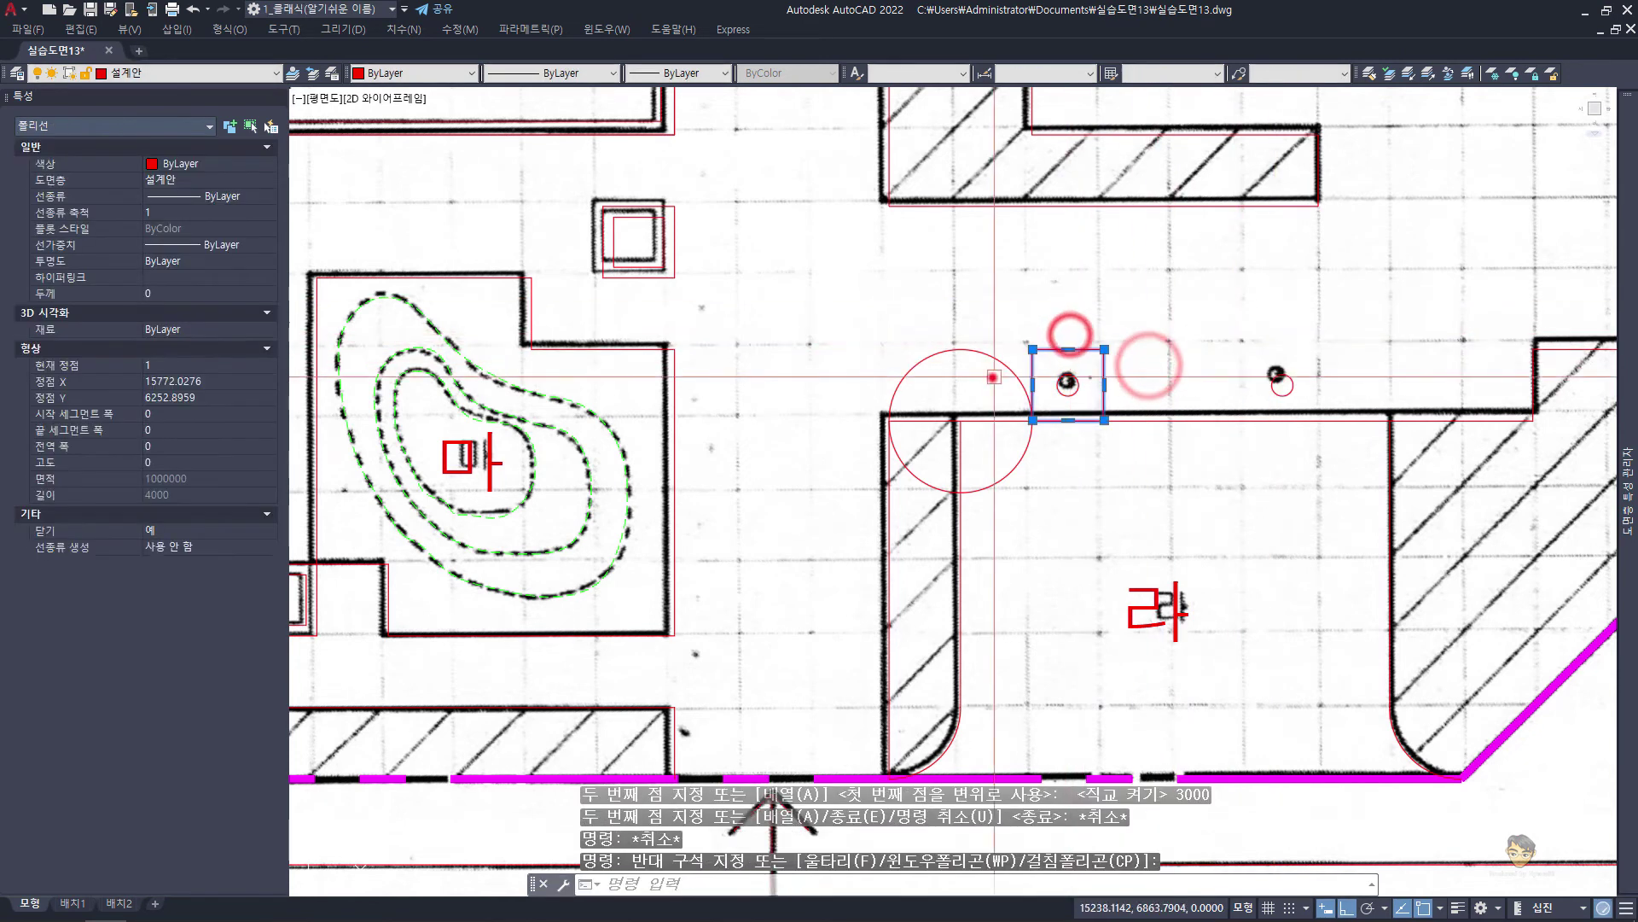
type("e")
key("Return")
type("z")
Zoom out to the whole site plan, regenerate, and bring up Hatch and Gradient
key("Return")
key("Return")
left_click_drag(991, 435, 1015, 656)
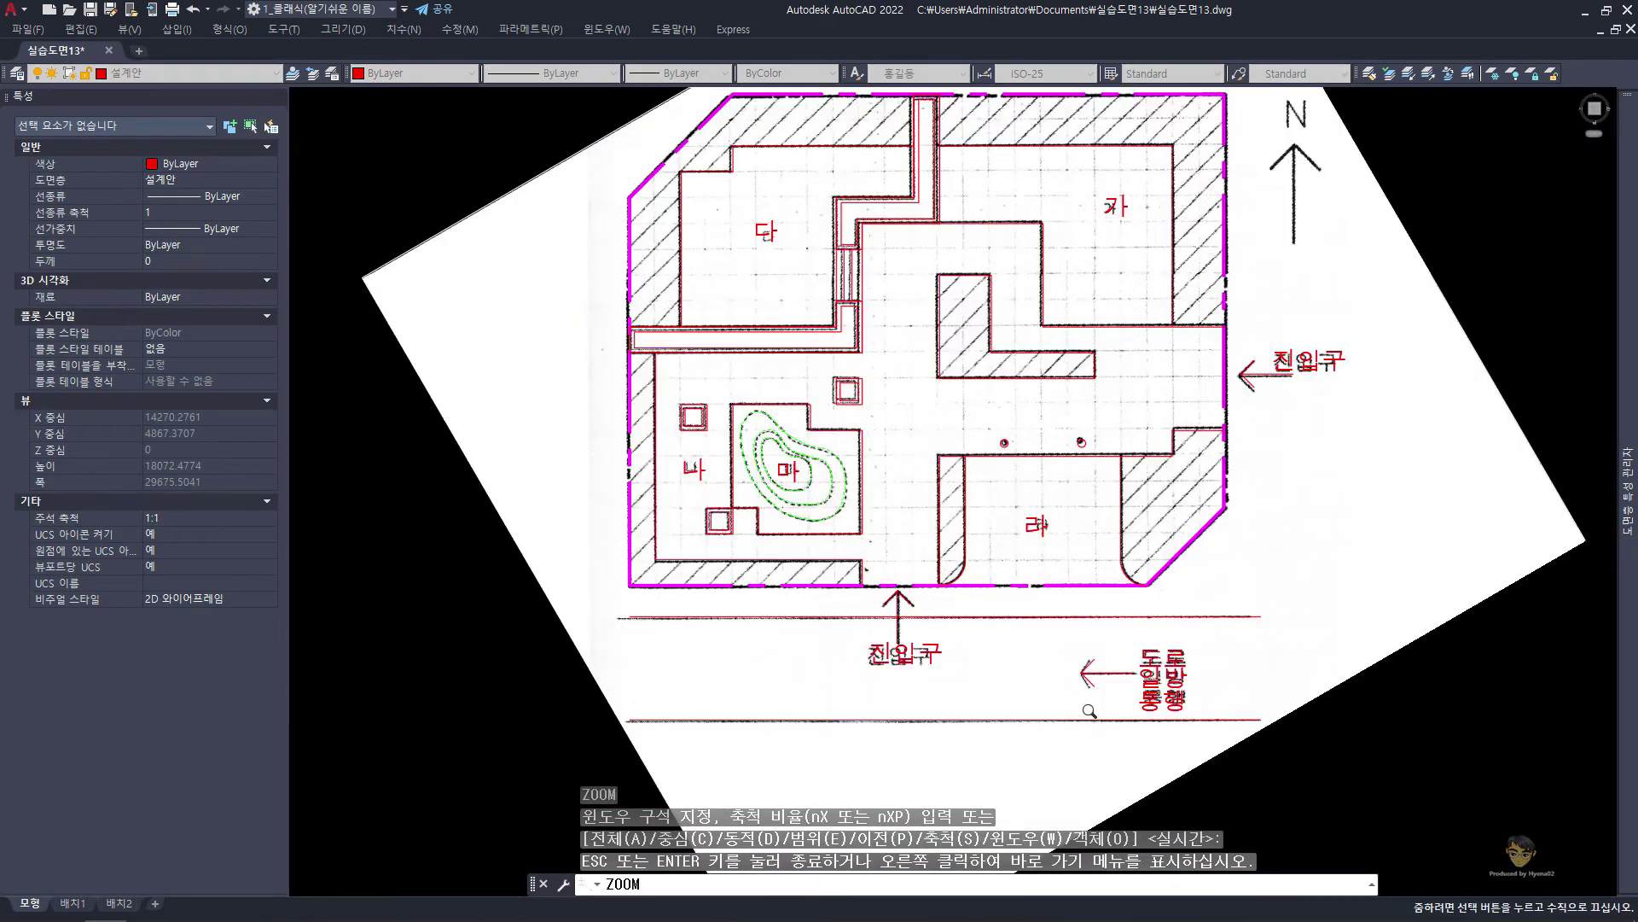
key("Escape")
type("re")
key("Return")
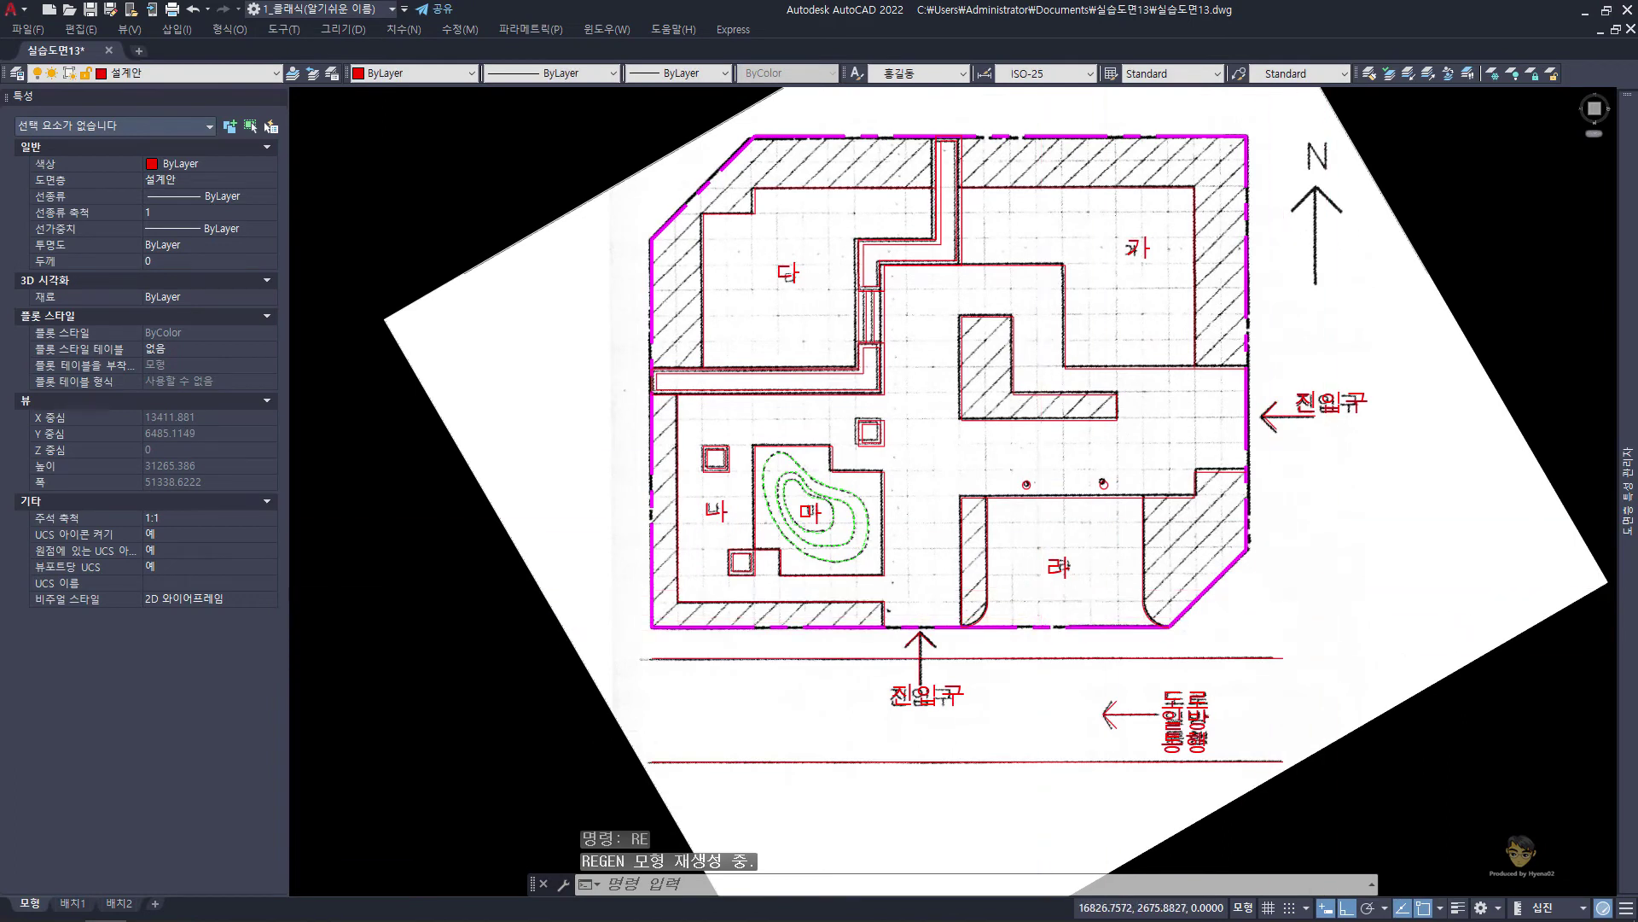
type("h")
key("Return")
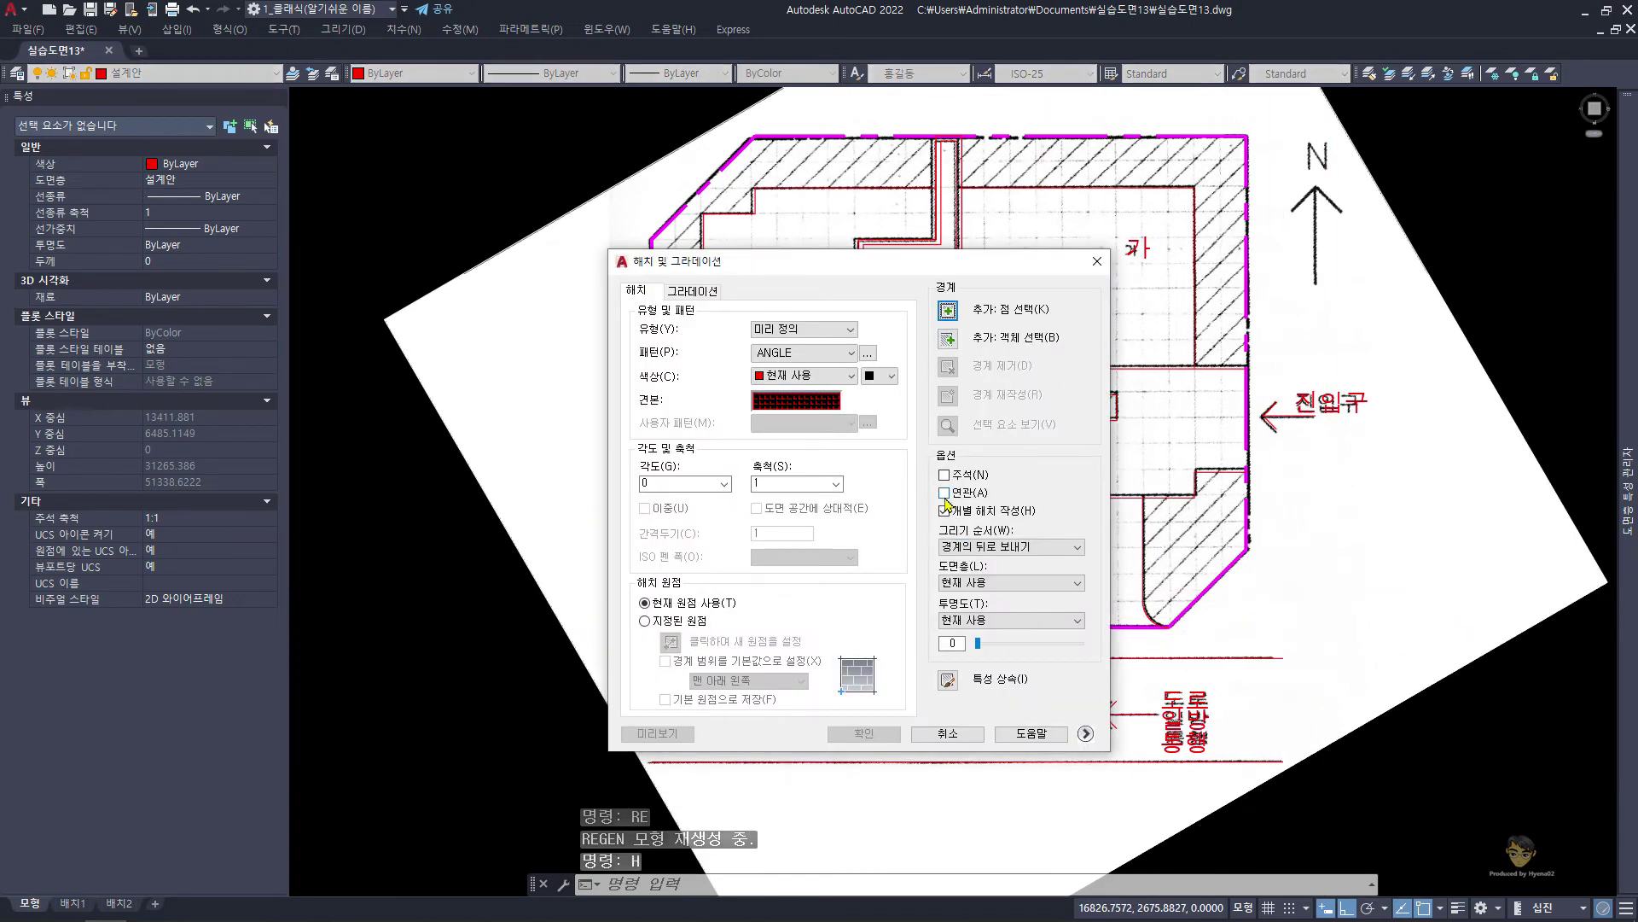
Fill the four wall areas with a SOLID hatch in gray colour 254, then regenerate
left_click(818, 352)
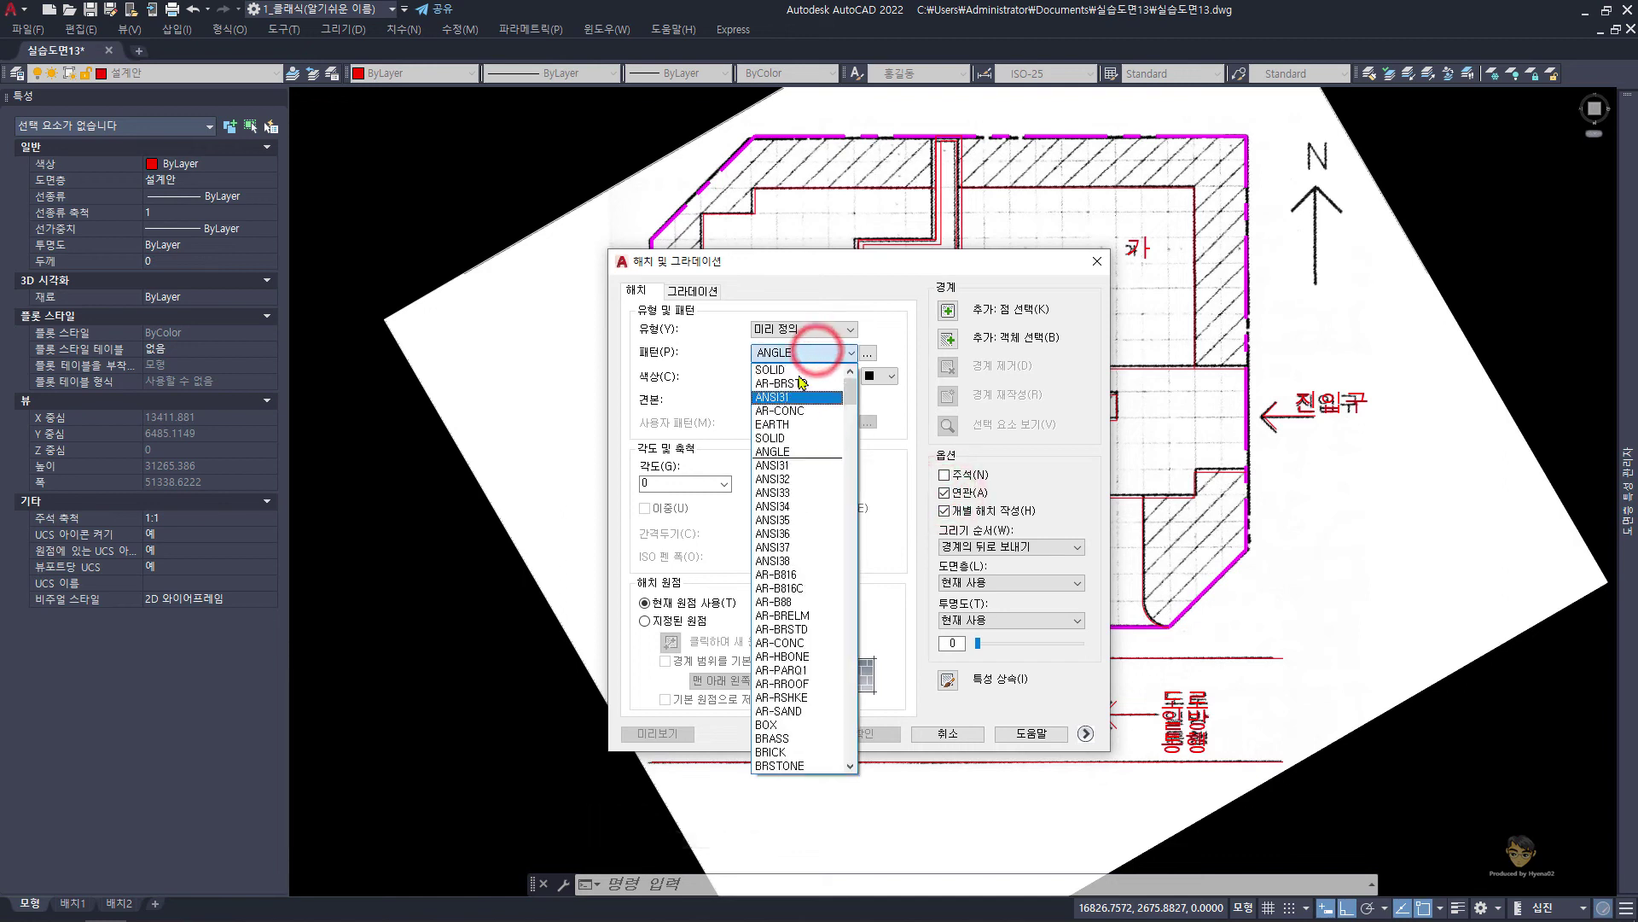
left_click(800, 519)
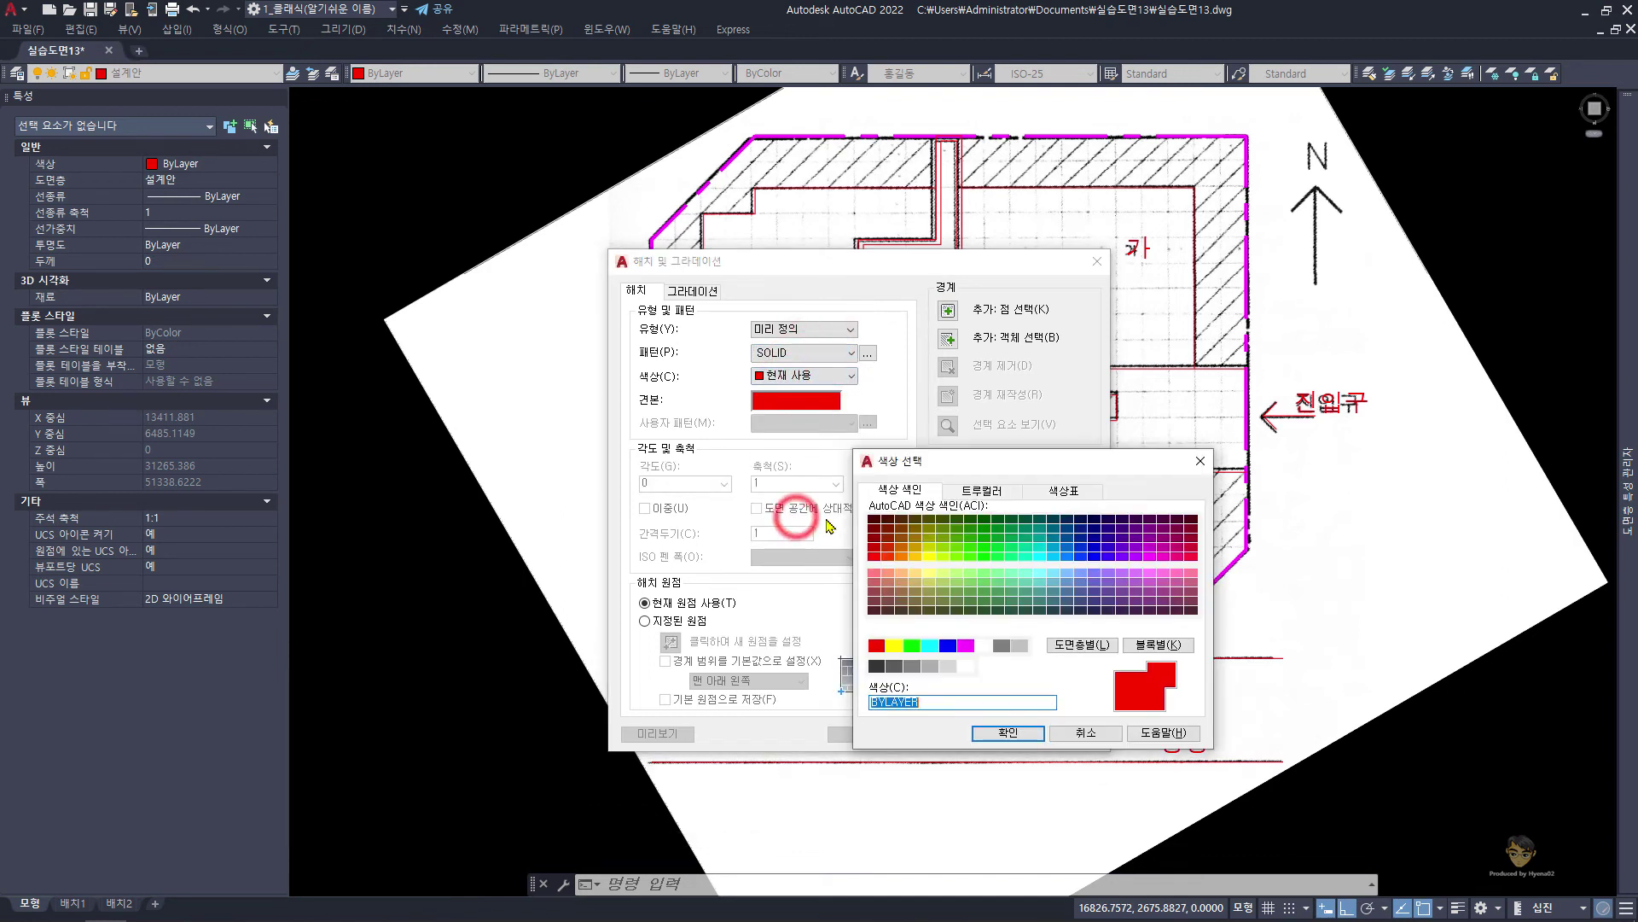
key("Return")
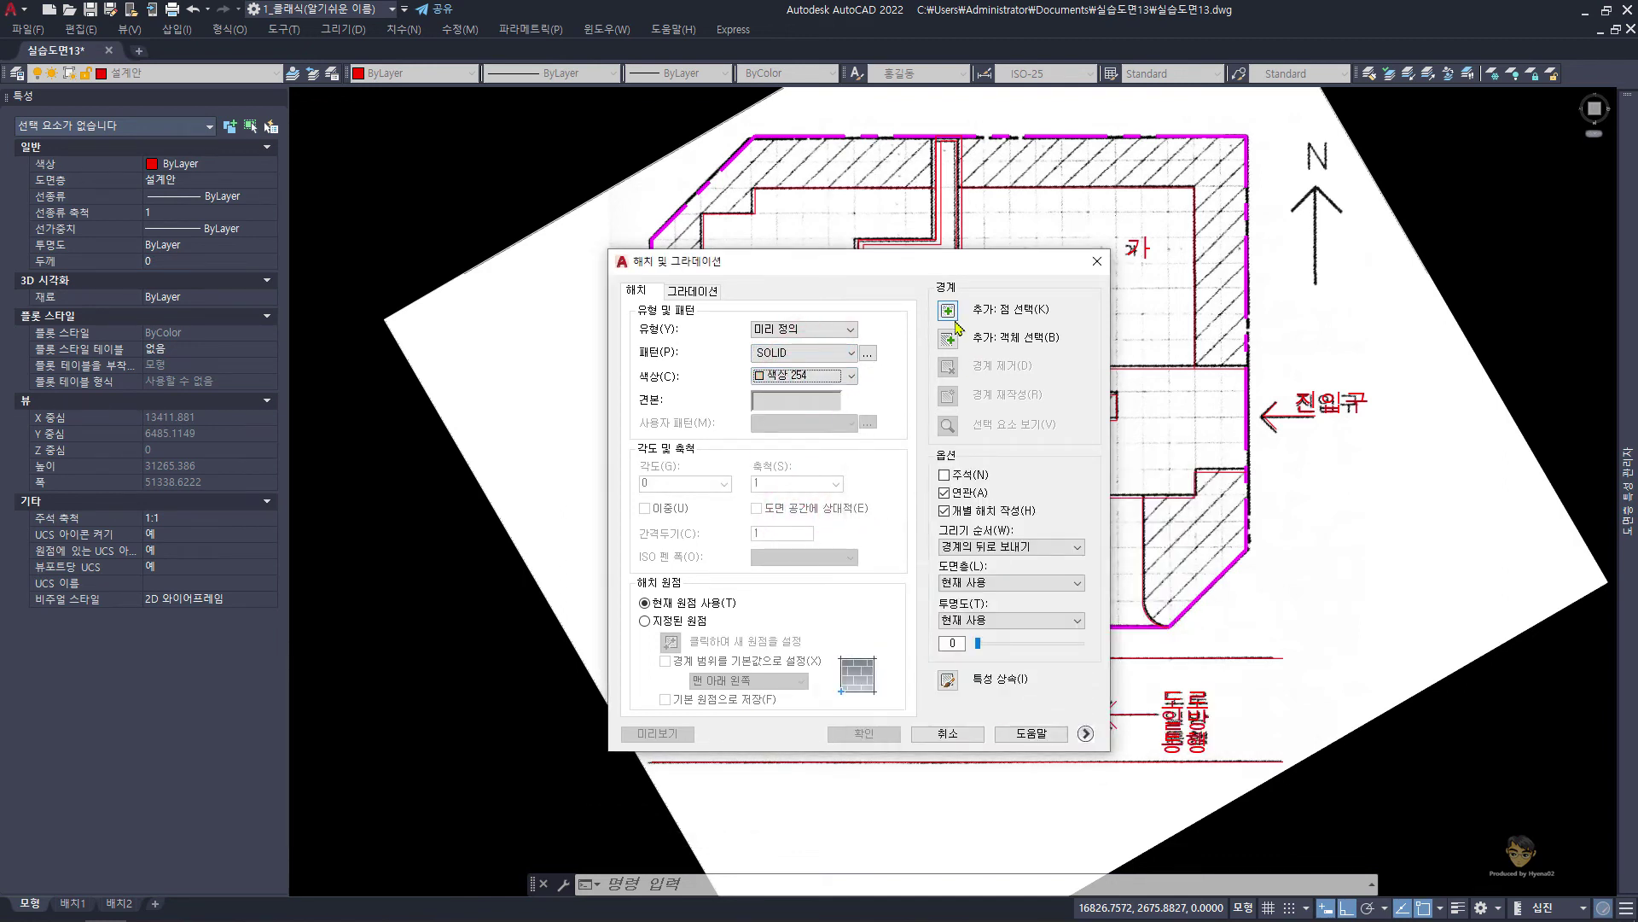
left_click(948, 310)
left_click(841, 162)
left_click(1020, 154)
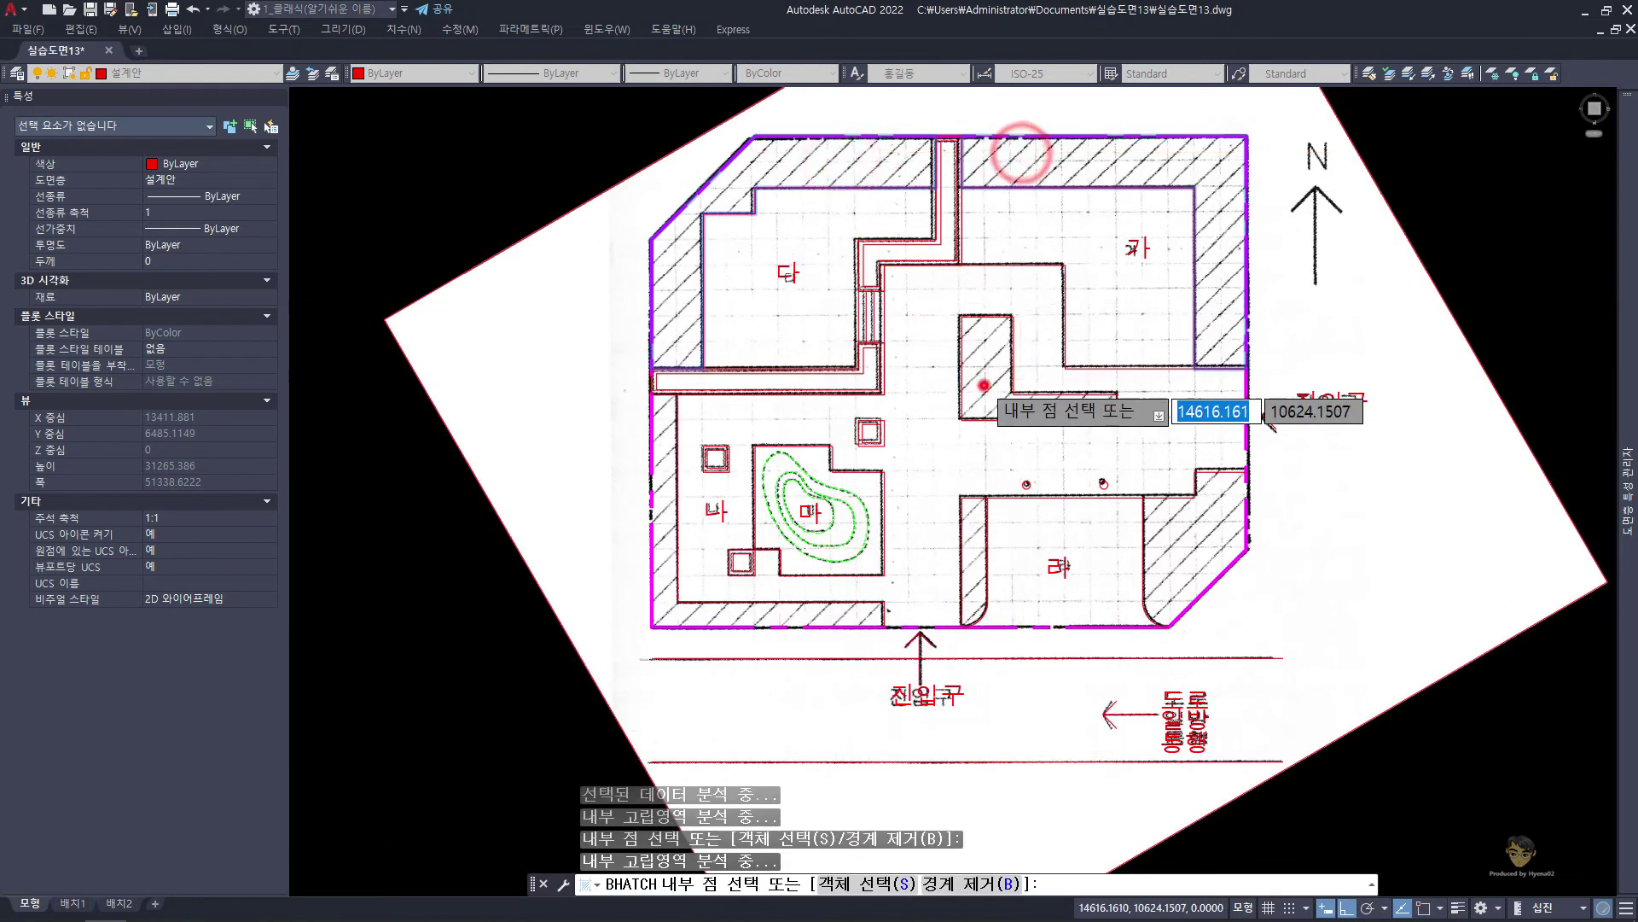
left_click(984, 384)
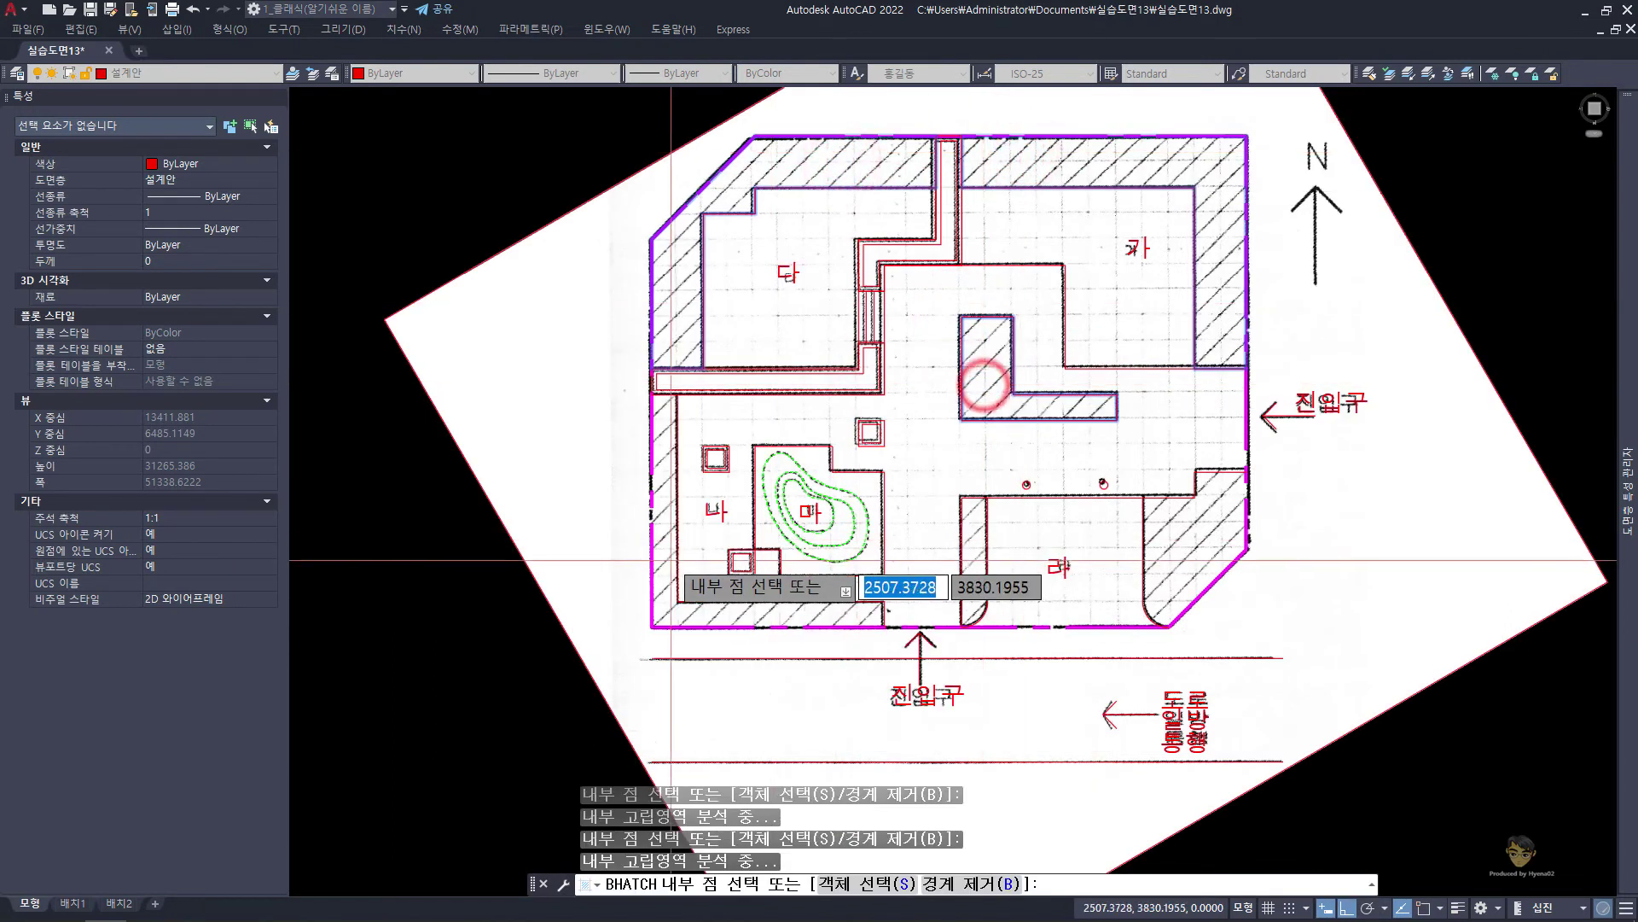
left_click(1206, 543)
key("Return")
key("Return")
key("Escape")
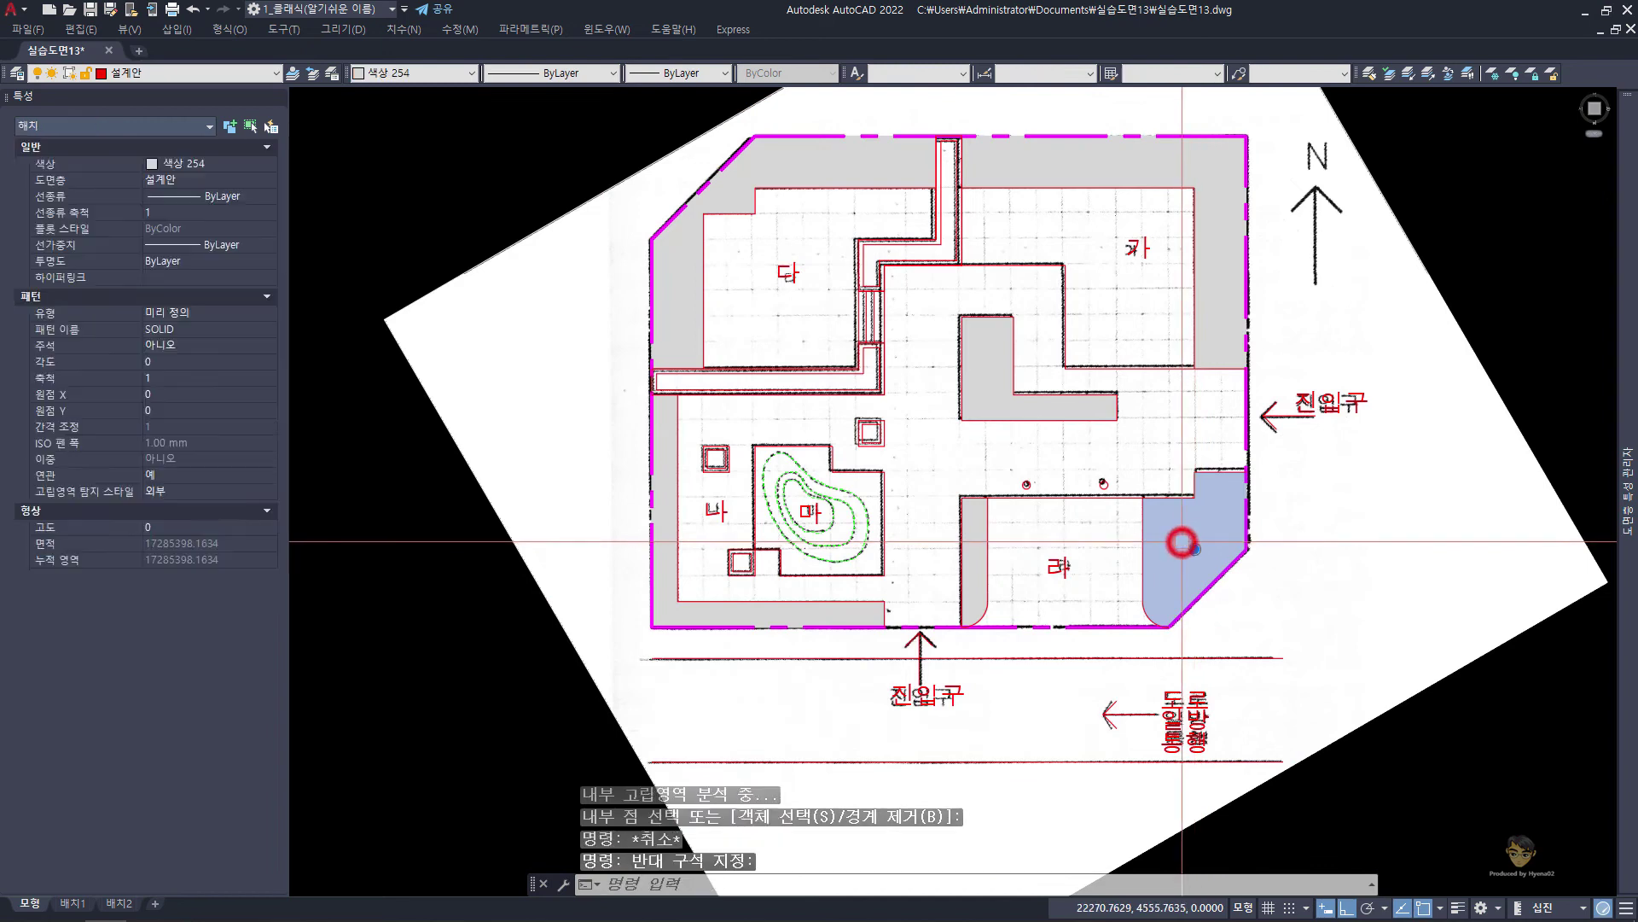
type("RE")
key("Return")
key("Escape")
Turn off the scanned image's layer
scroll(1293, 529, "down", 2)
scroll(1293, 529, "down", 2)
type("ff")
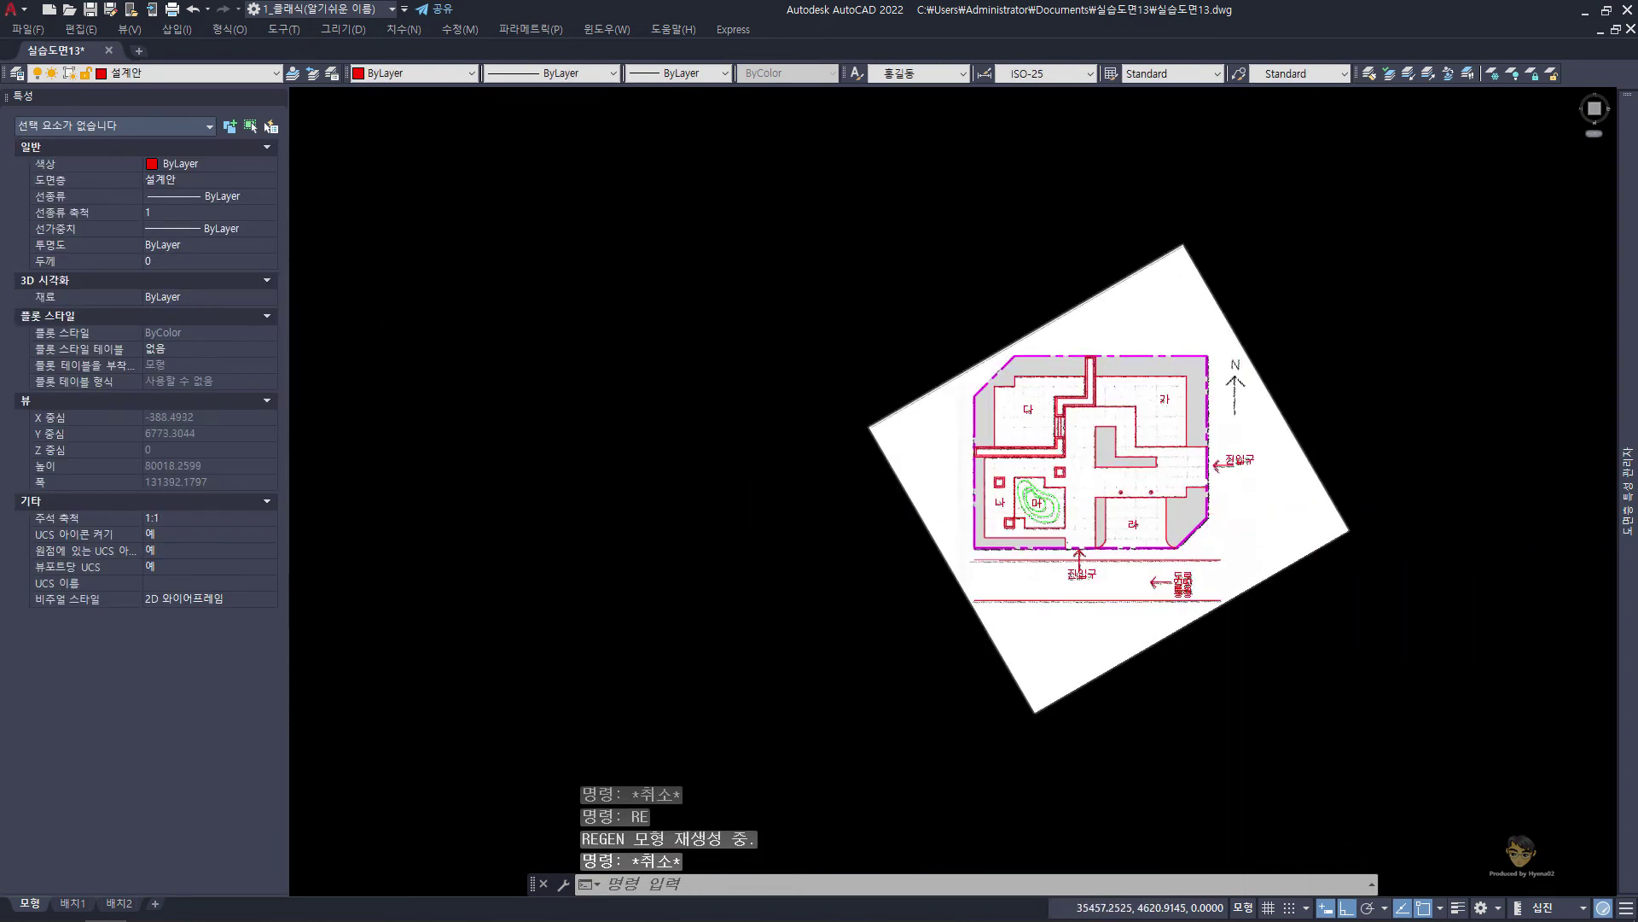
key("Return")
left_click(1262, 469)
key("Escape")
scroll(1086, 494, "up", 3)
scroll(934, 407, "up", 2)
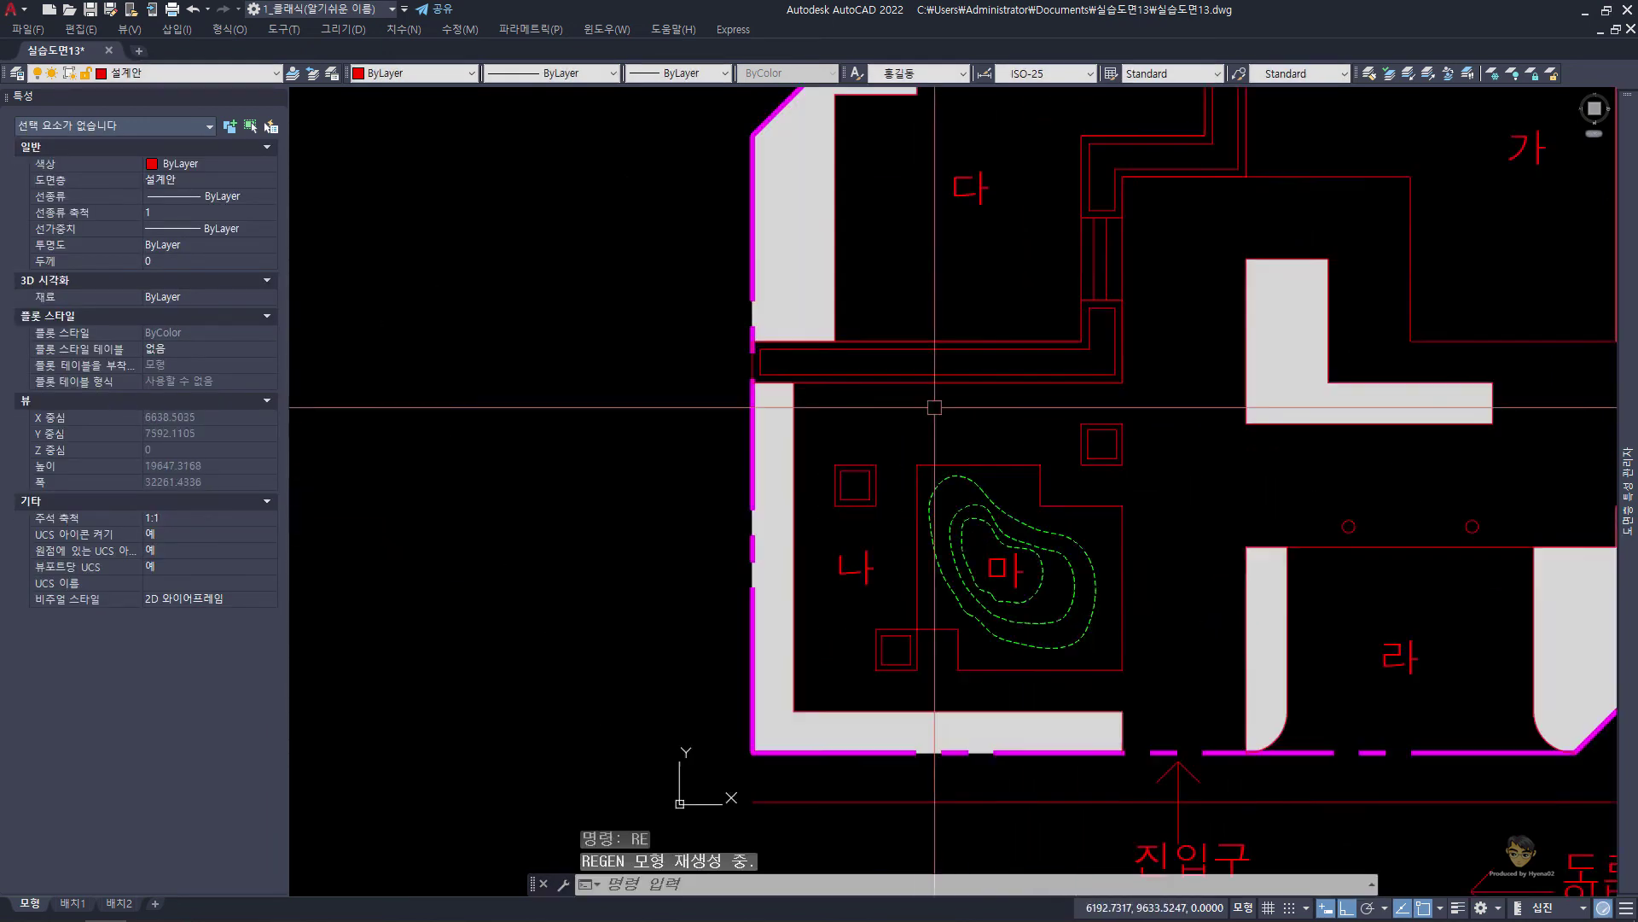
scroll(934, 407, "up", 2)
Solid-fill the 마 zone by pick point, then erase the fill that missed the blob
type("h")
key("Return")
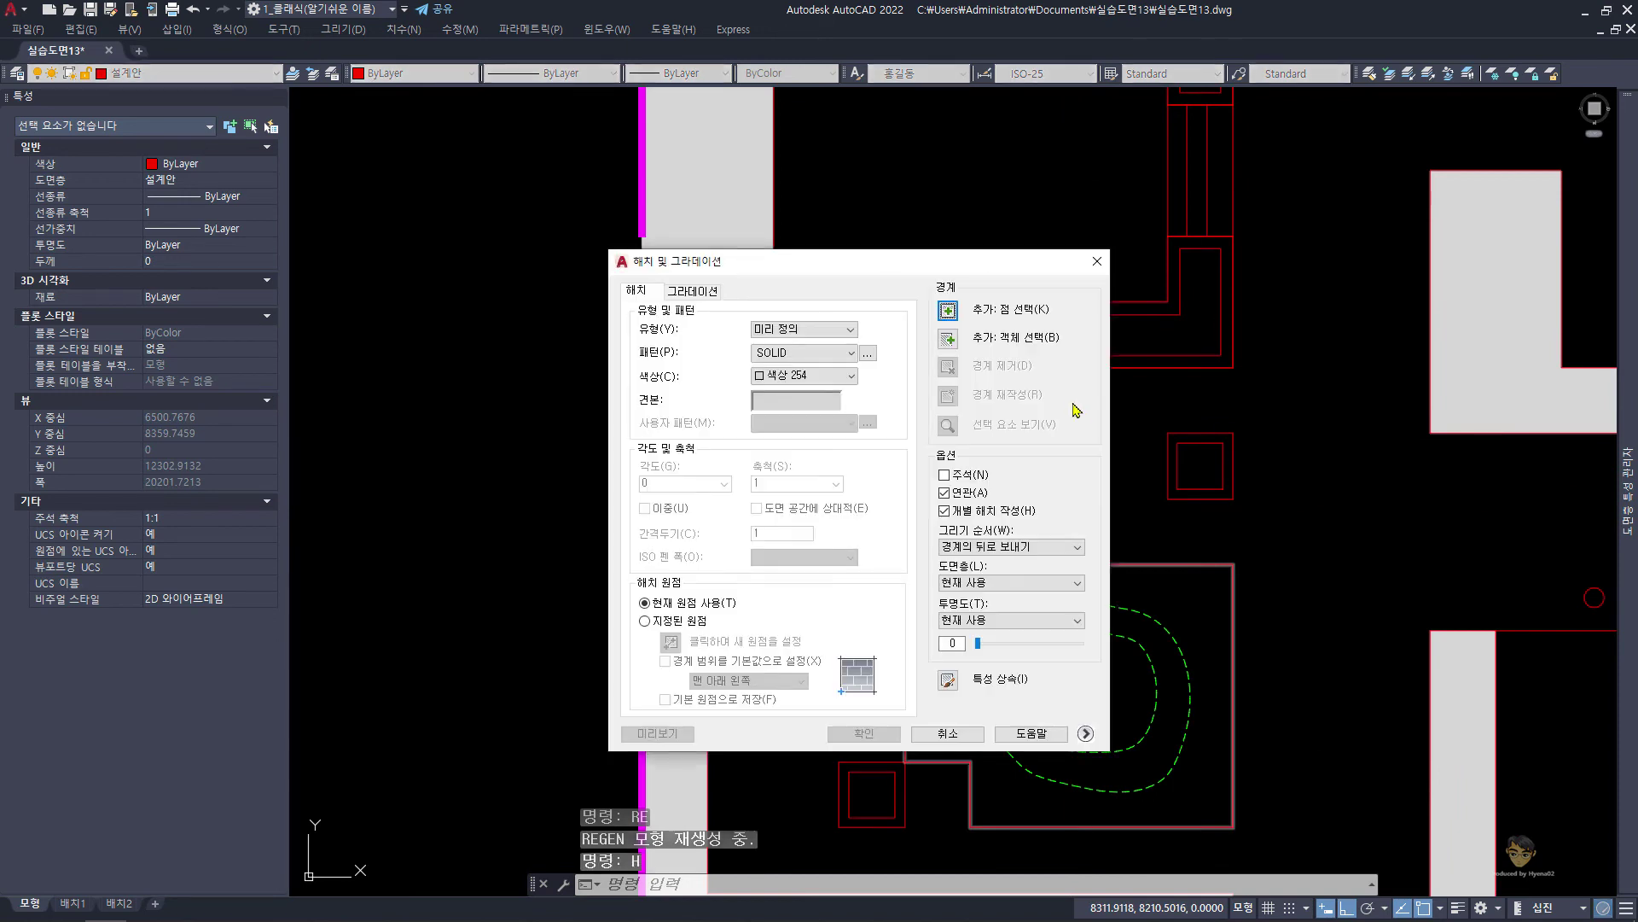
left_click(958, 314)
left_click(1189, 603)
key("Return")
key("Escape")
left_click(1177, 597)
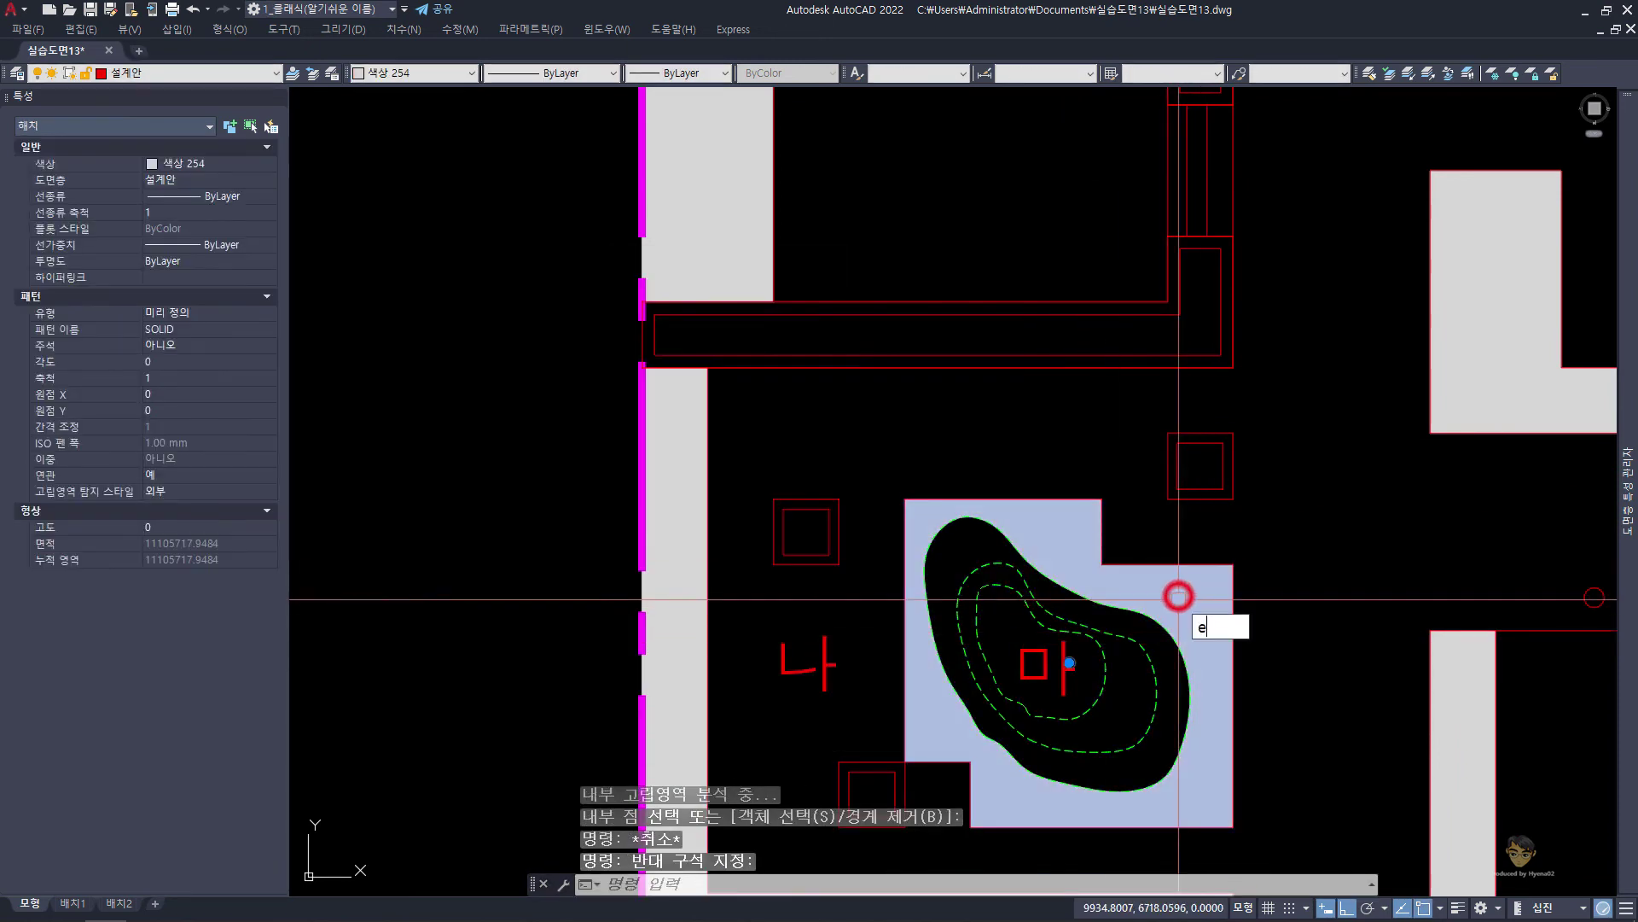
type("e")
key("Return")
Re-hatch the 마 zone in gray by selecting its outline as the boundary
type("h")
key("Return")
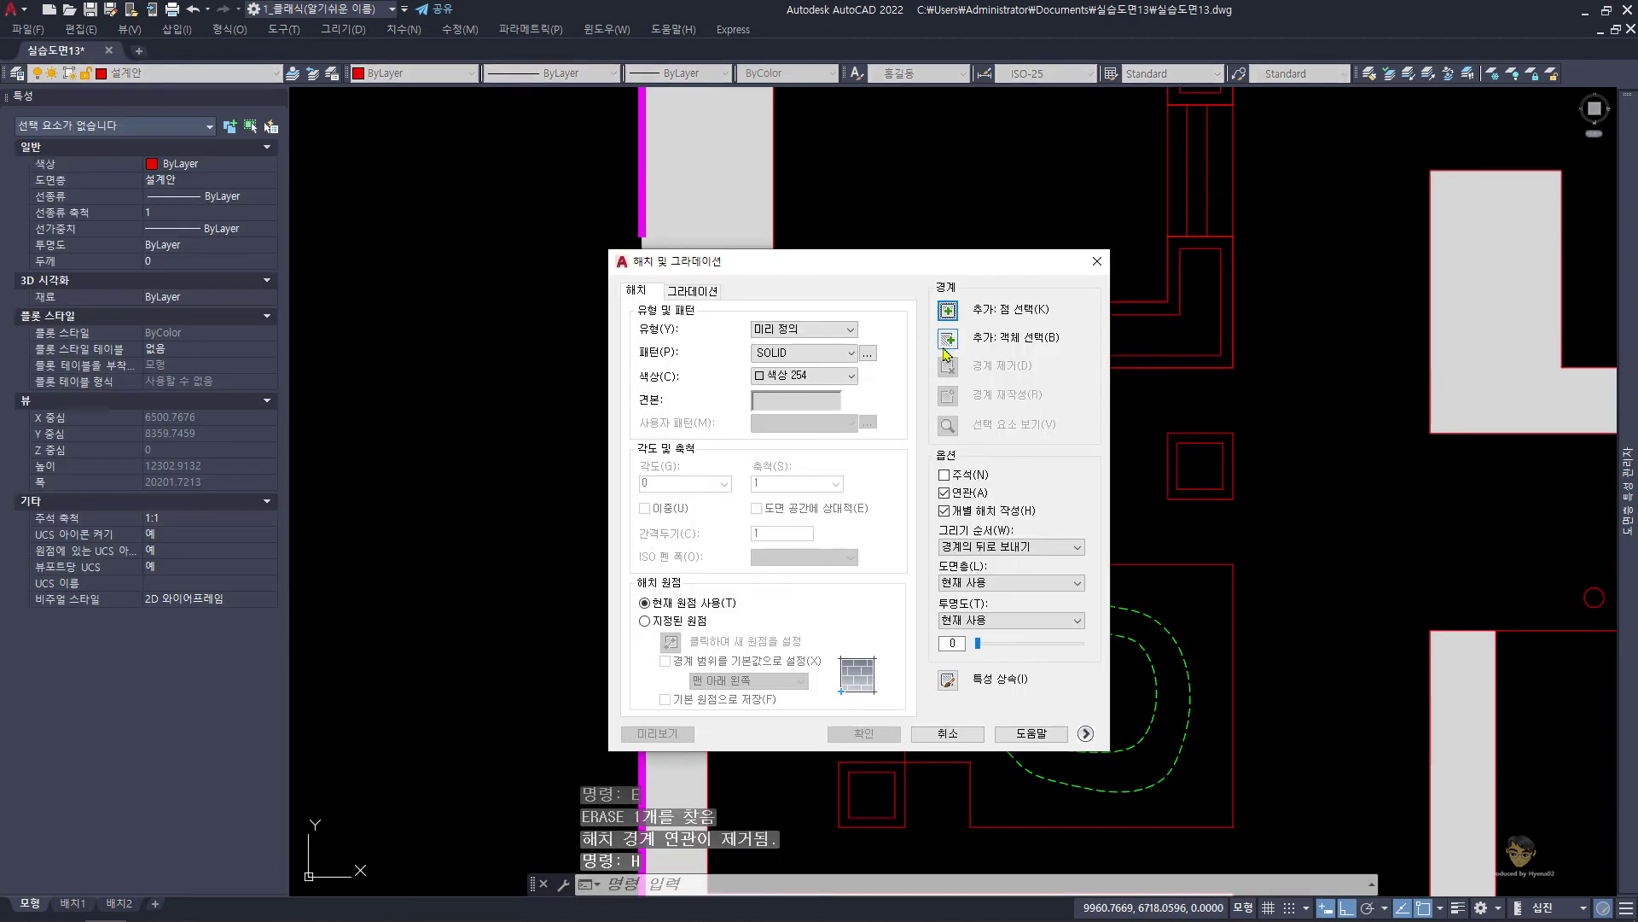
left_click(947, 346)
left_click(1209, 560)
left_click(1199, 602)
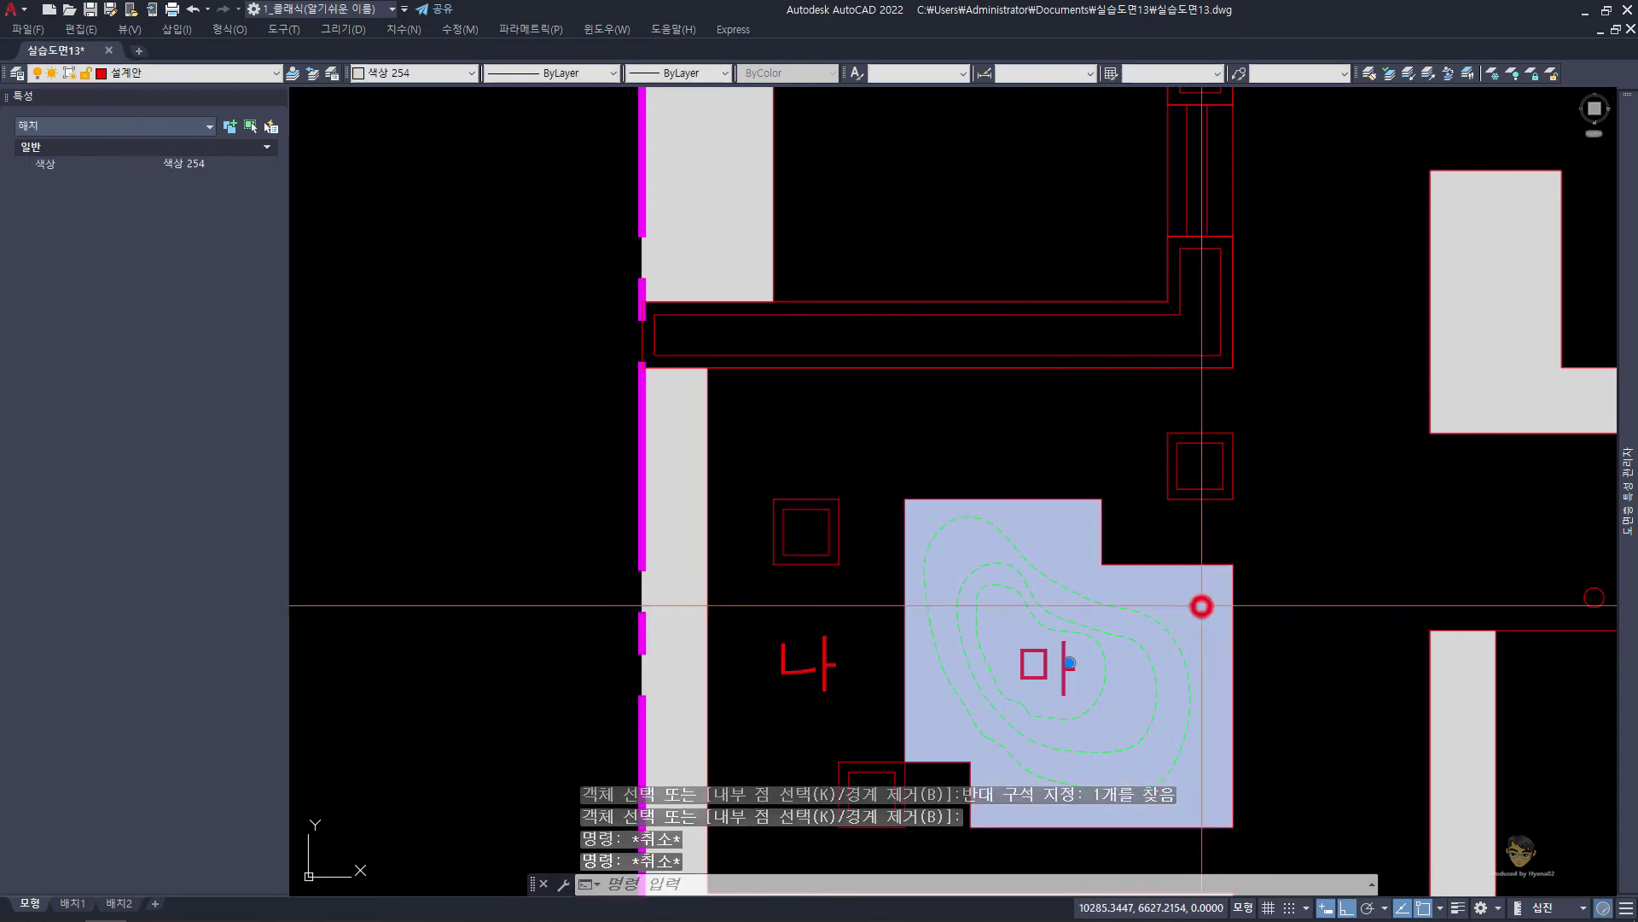
key("Return")
key("Escape")
key("Escape")
scroll(1181, 616, "down", 4)
Regenerate the display and copy the 다 label to just outside the angled top-left corner
type("re")
key("Return")
scroll(1182, 616, "up", 5)
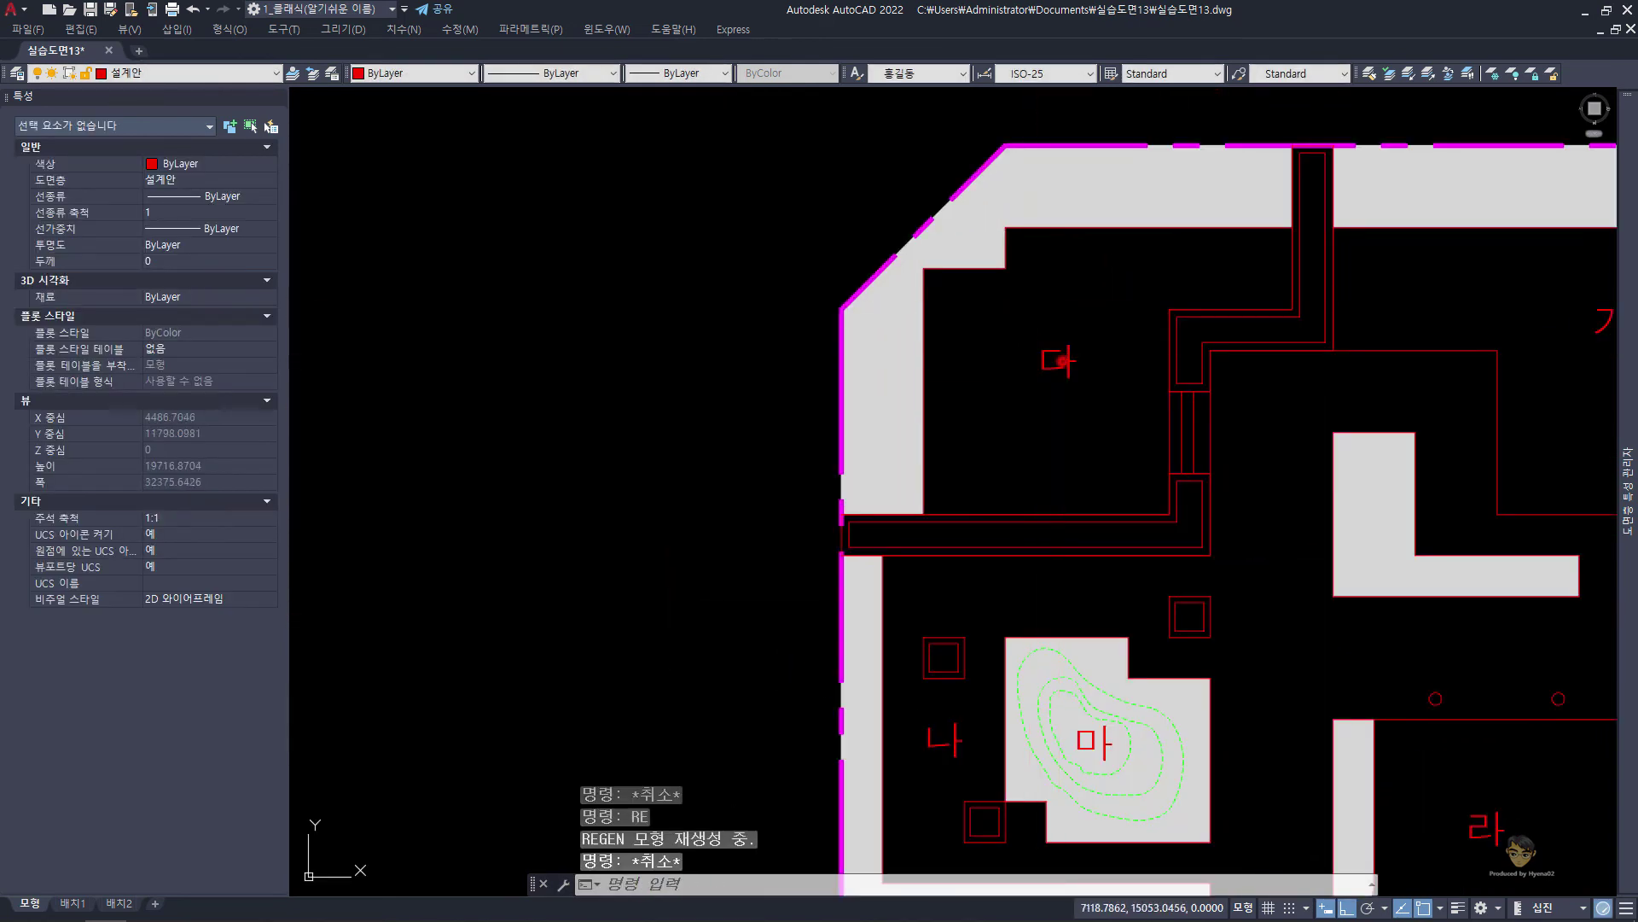
left_click(1065, 355)
type("cc")
key("Return")
left_click(1070, 457)
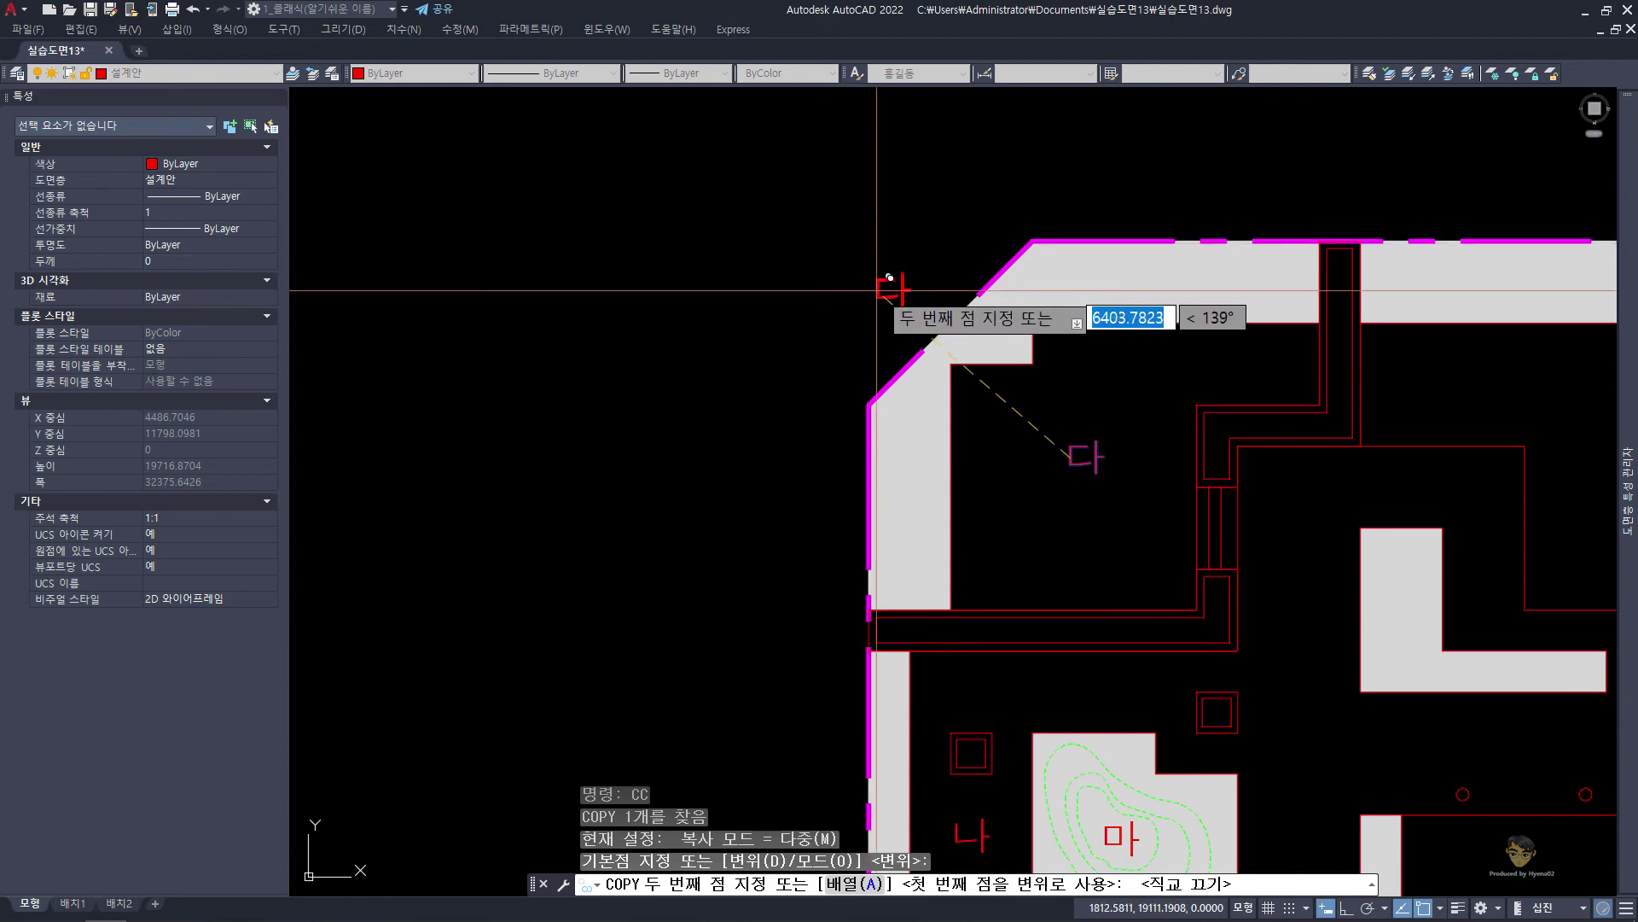
left_click(887, 301)
key("Escape")
key("Escape")
key("Escape")
Check the angled wall band's area and change the copied label to 30.0M2
left_click(1011, 318)
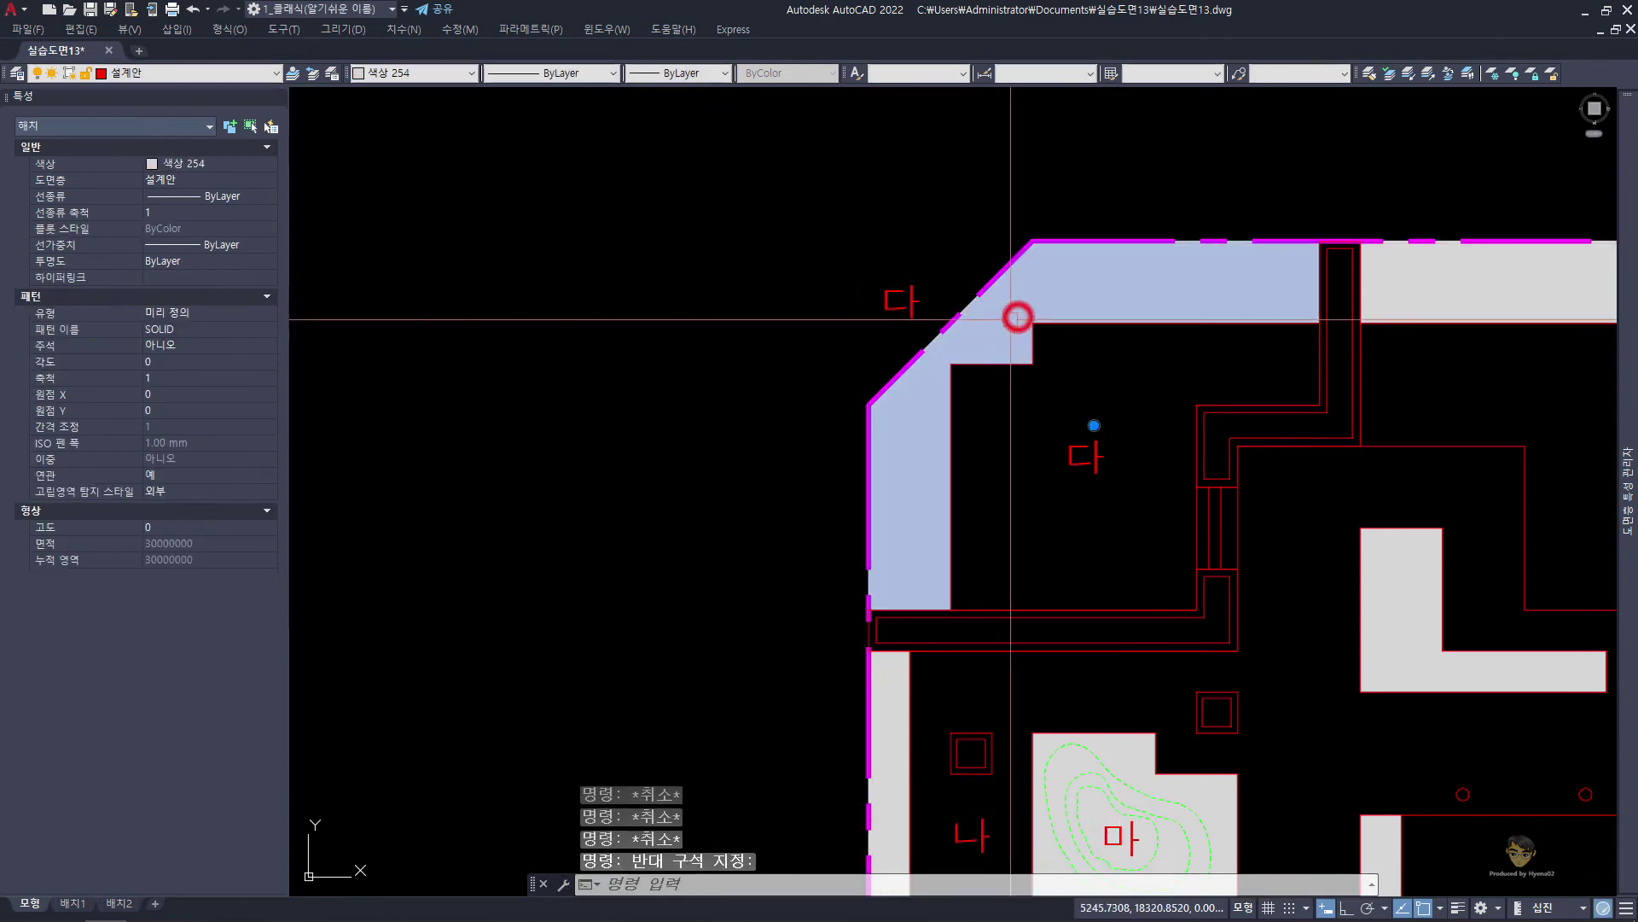
double_click(898, 301)
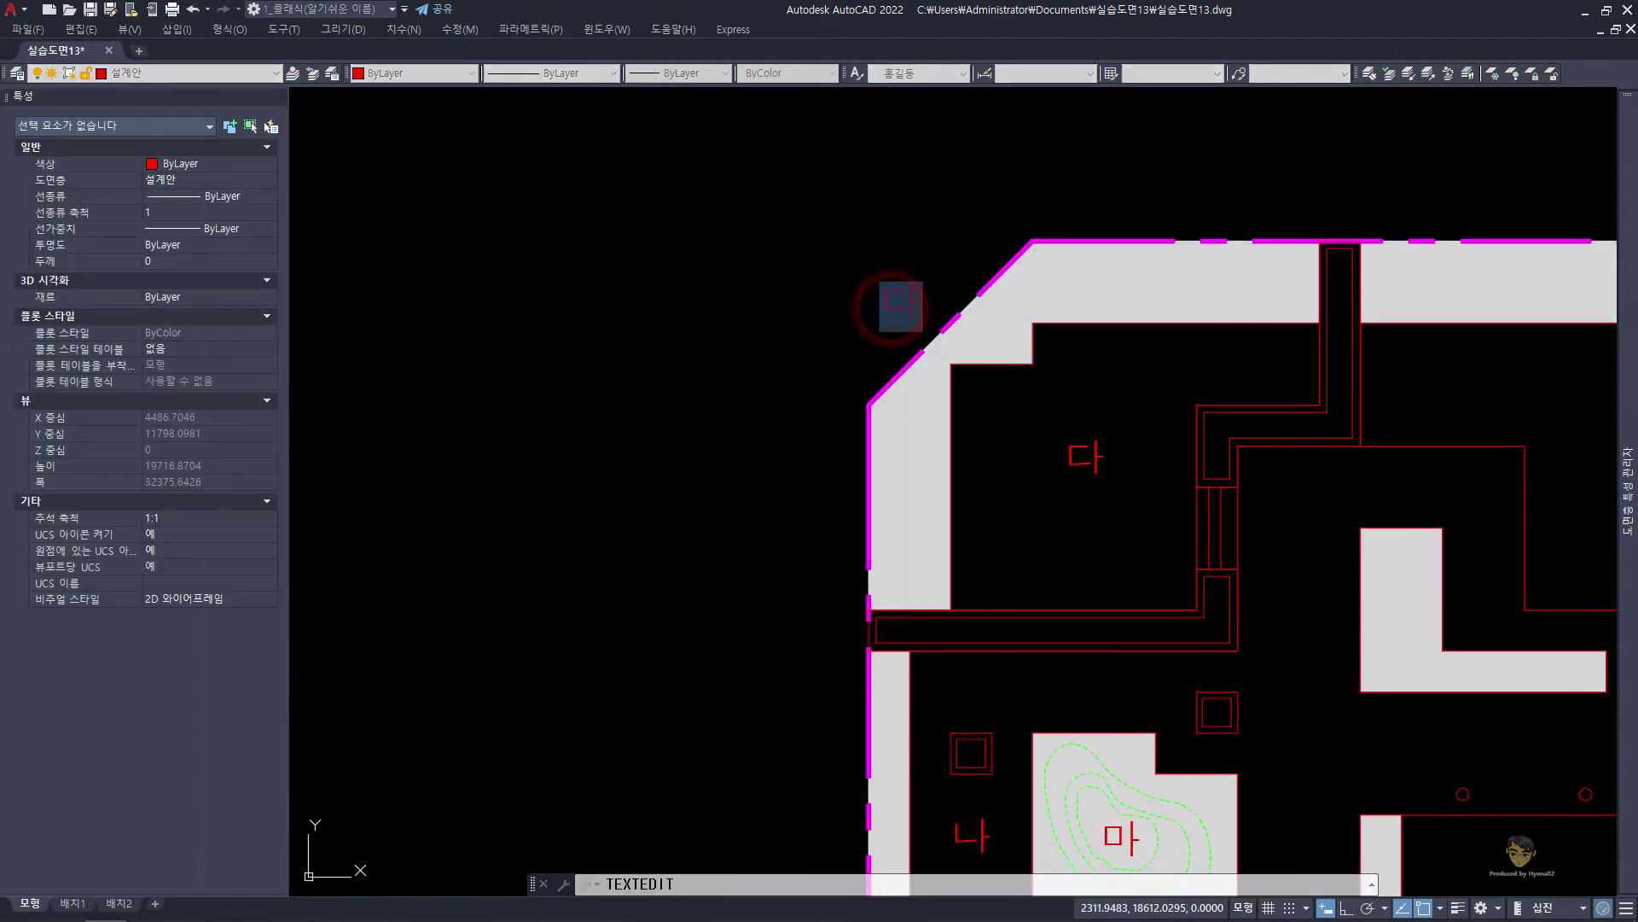
type("30.0M2")
key("Return")
key("Escape")
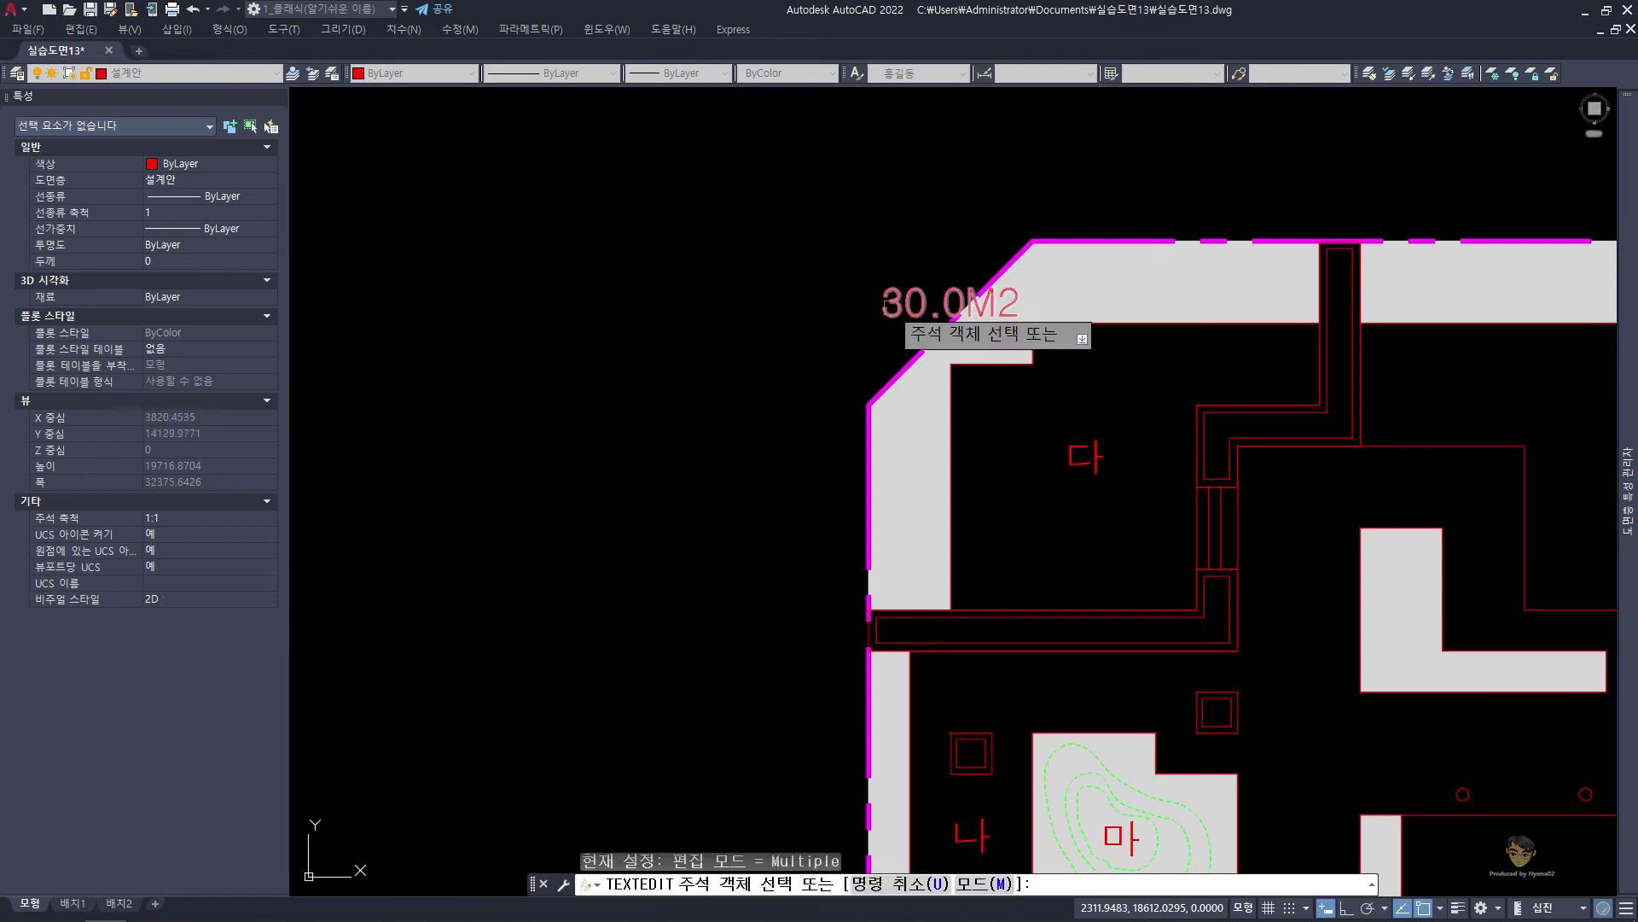
Move the 30.0M2 label beside the angled top-left wall
left_click(939, 303)
type("m")
key("Return")
left_click(907, 279)
left_click(807, 271)
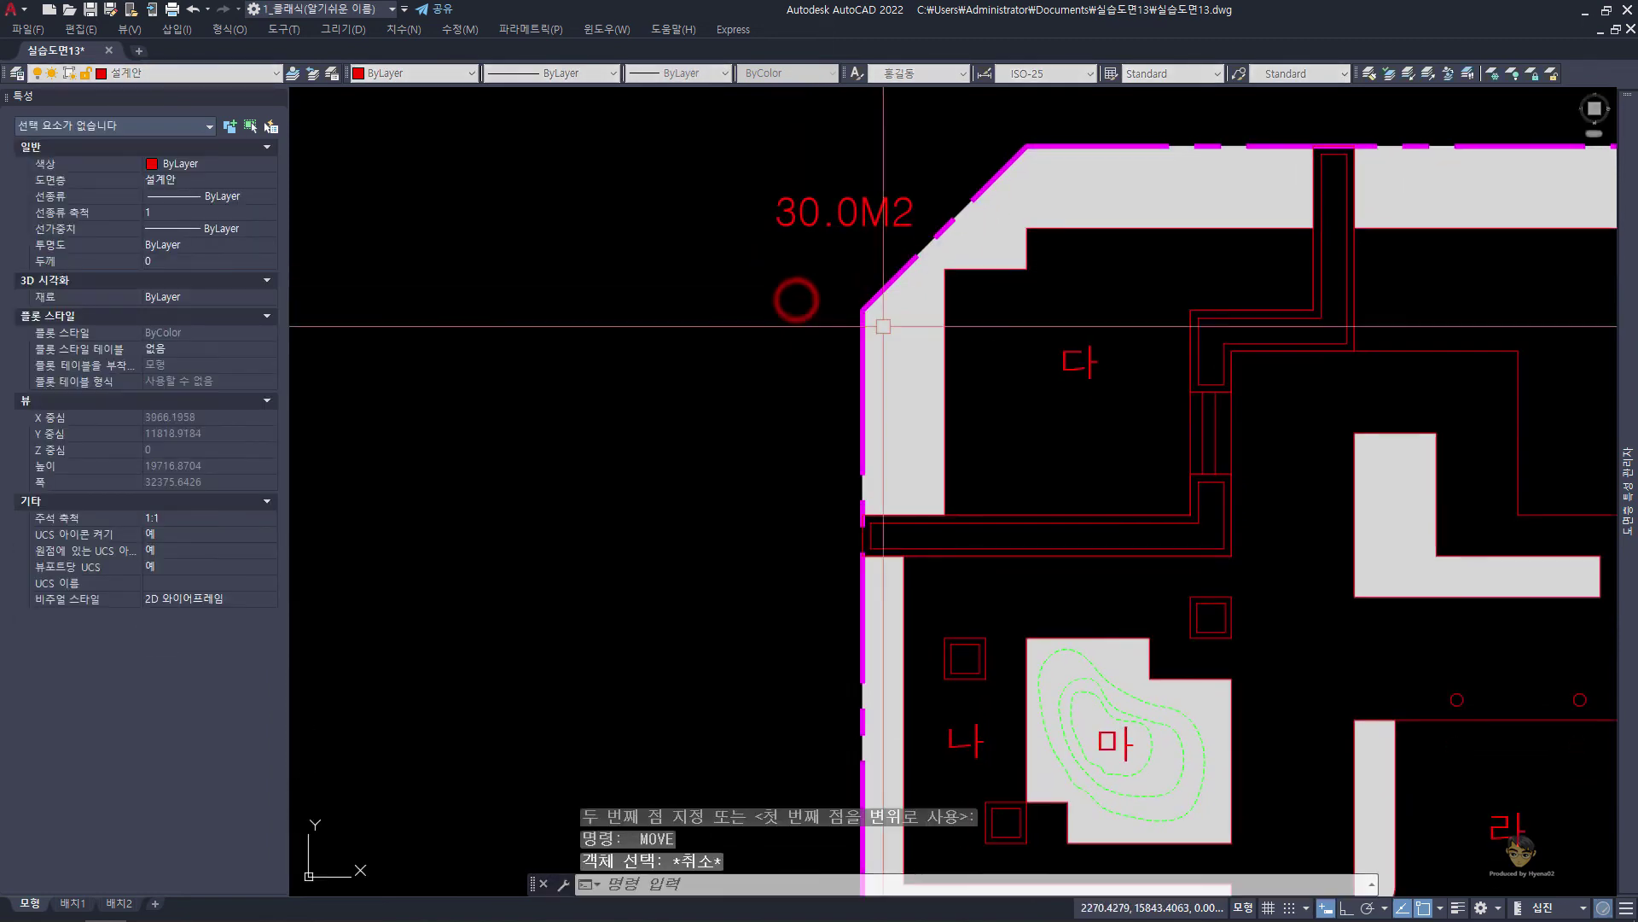
Copy the 30.0M2 label to a spot beside the 마 planting area
scroll(802, 281, "down", 3)
left_click(841, 254)
type("cc")
key("Return")
scroll(1088, 565, "up", 3)
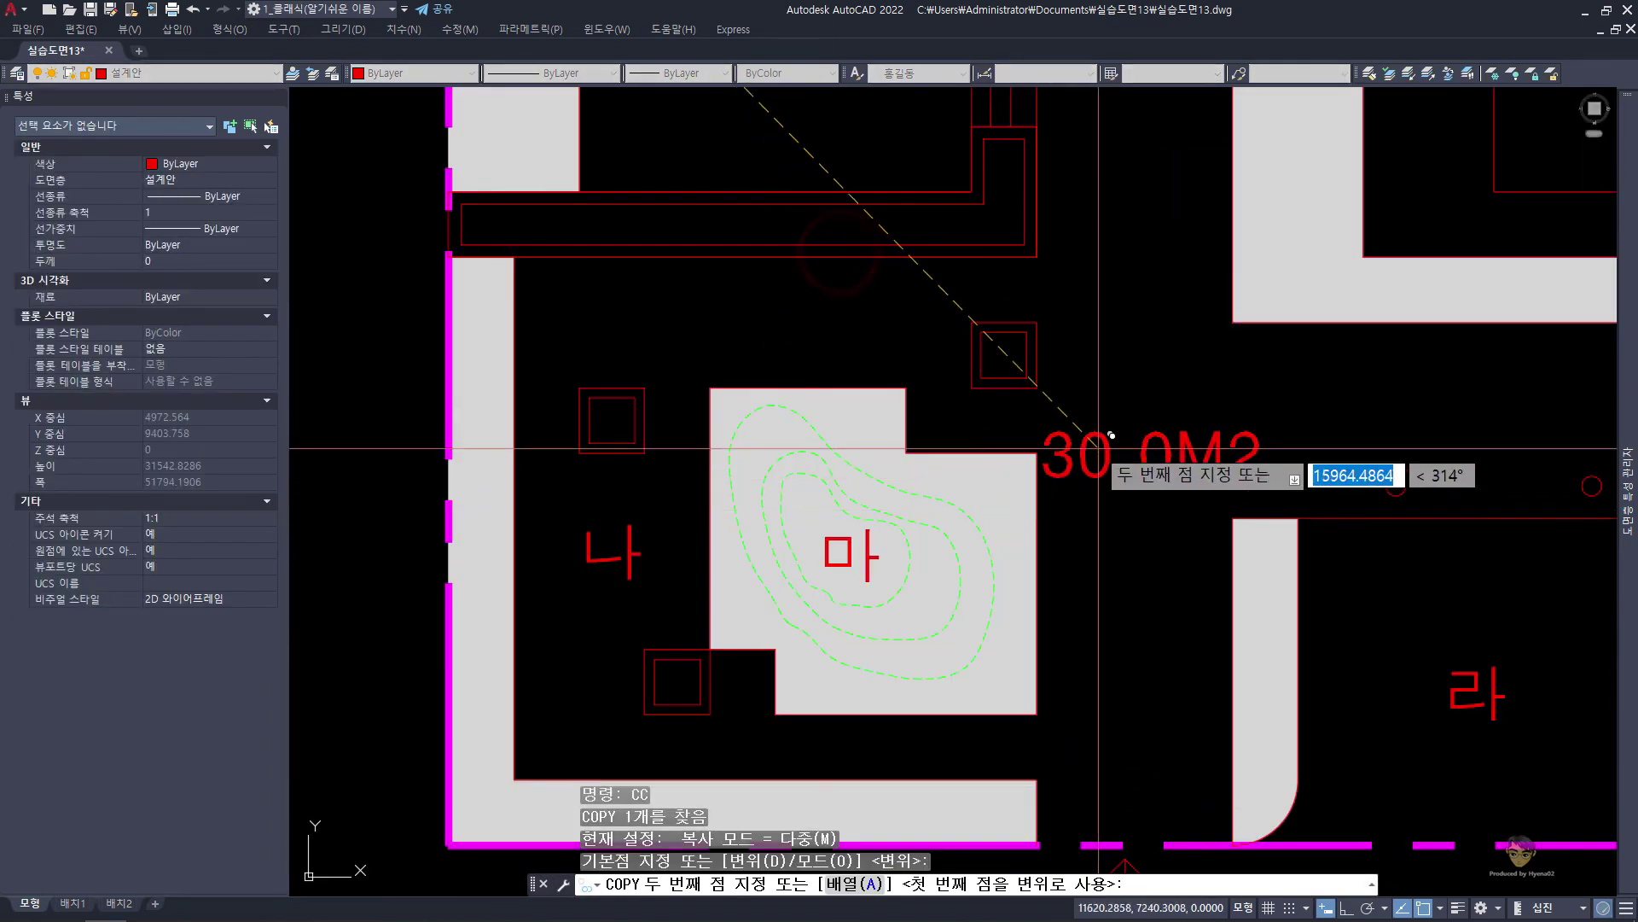
left_click(1043, 467)
key("Escape")
key("Escape")
key("Escape")
Check the 마 zone fill's area and change the label beside 마 to 22.0M2
left_click(1004, 490)
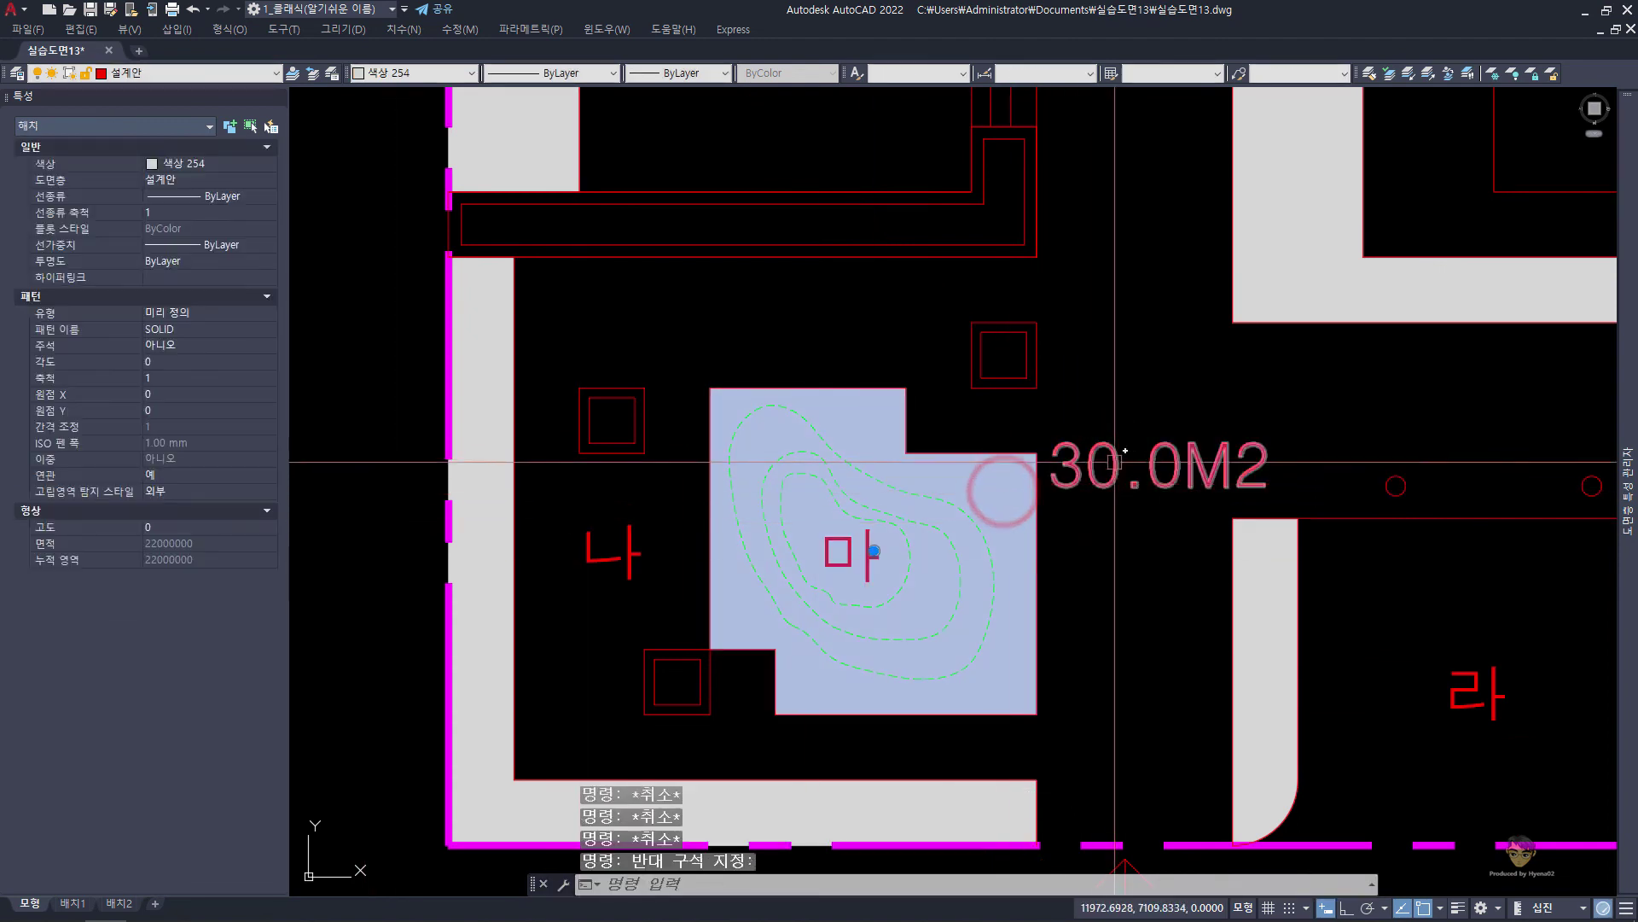
left_click(1101, 476)
double_click(1114, 476)
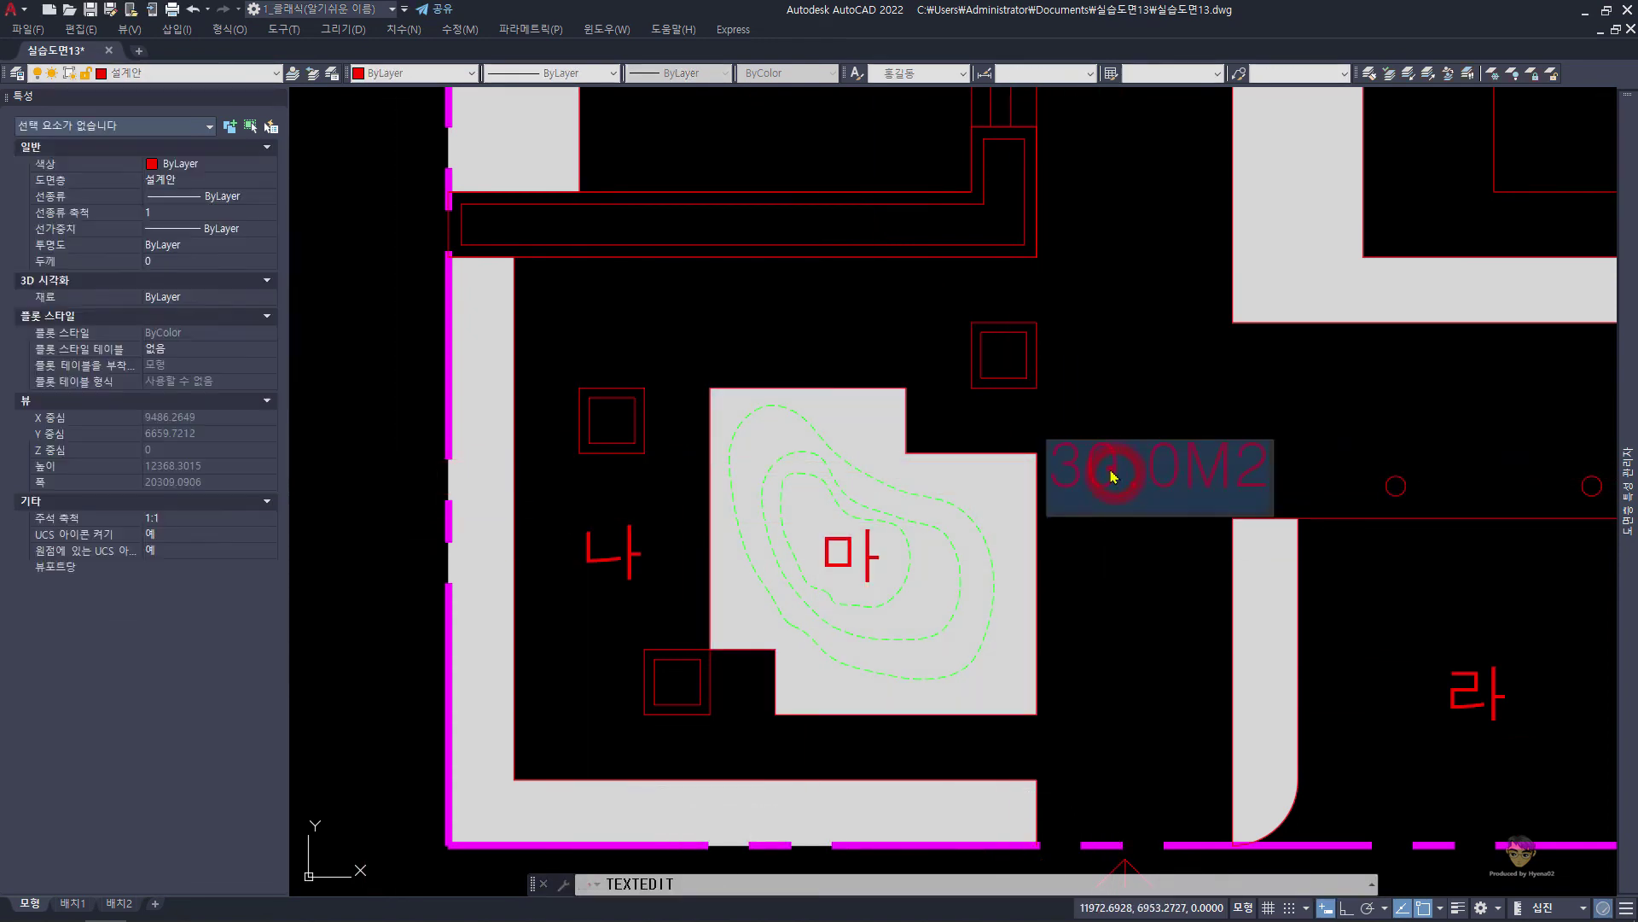
type("2")
key("Return")
key("Return")
Copy the 22.0M2 label into the 라 zone
type("cc")
key("Return")
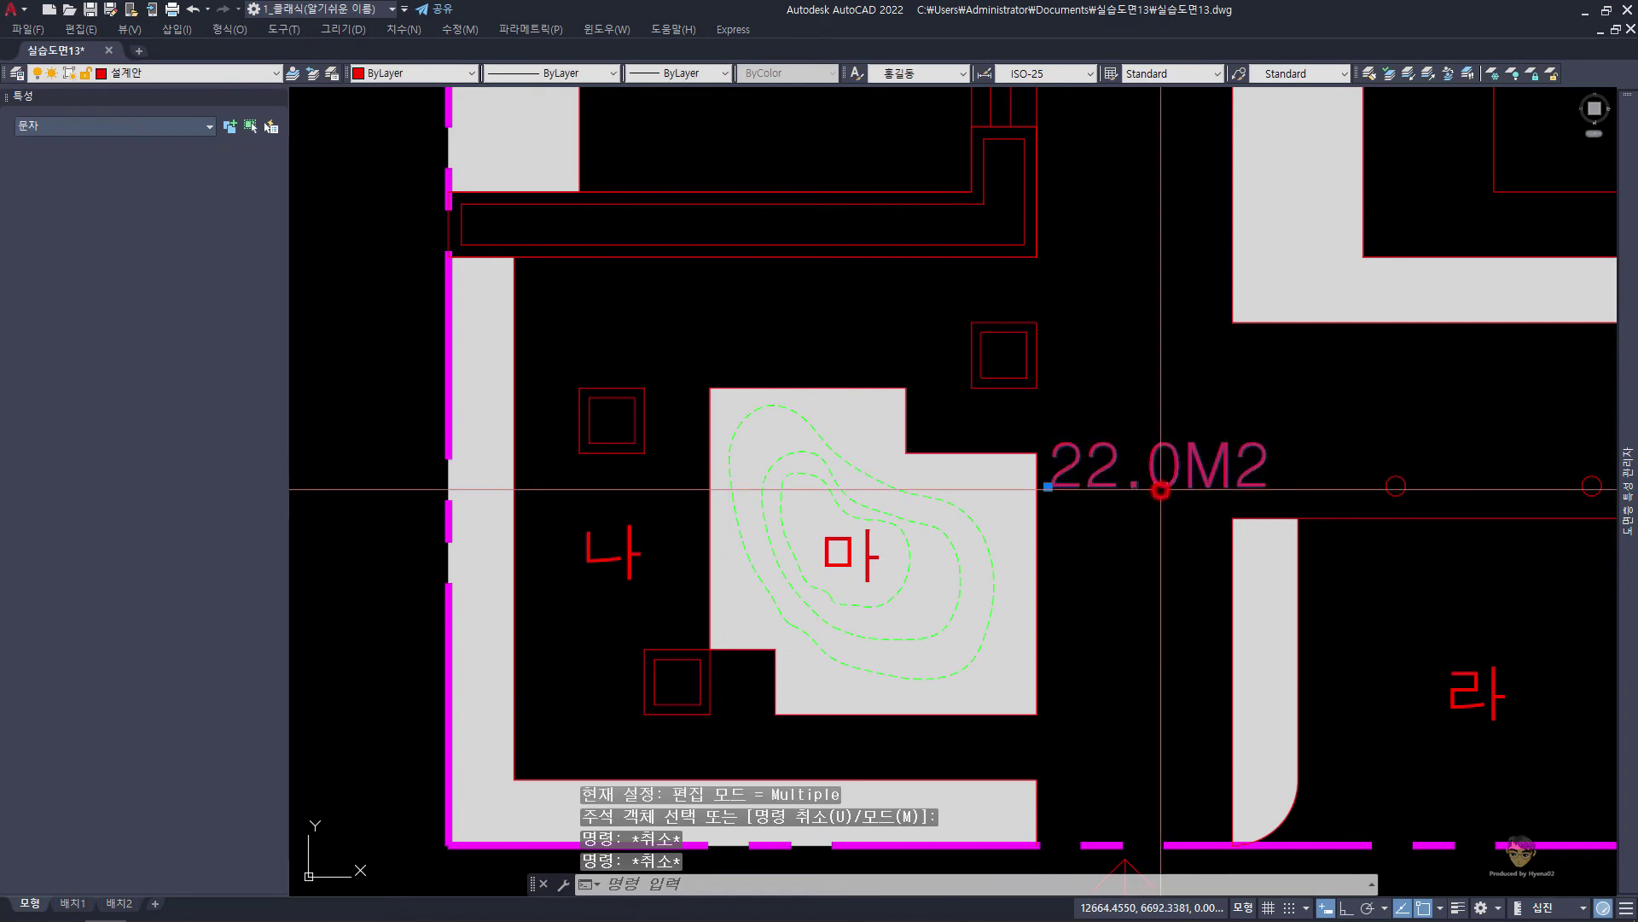
middle_click_drag(1143, 478, 935, 241)
left_click(924, 232)
left_click(1186, 356)
Send the narrow wall fill's area to Quick Calculator and convert it to about 4.79 square metres
key("Escape")
left_click(1058, 376)
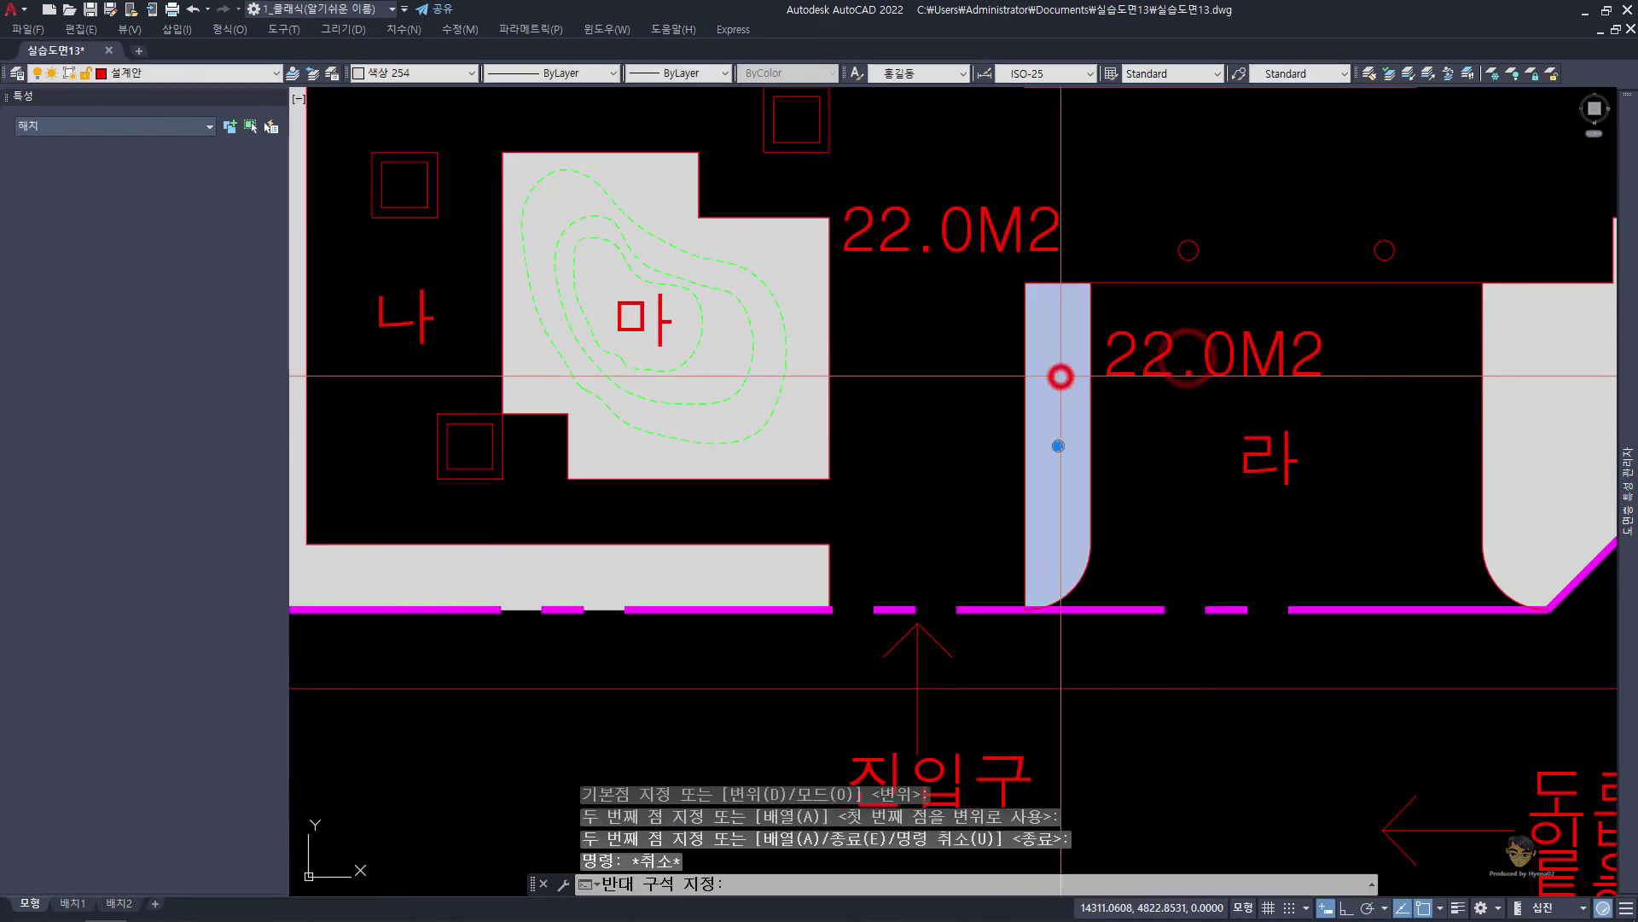
left_click(269, 544)
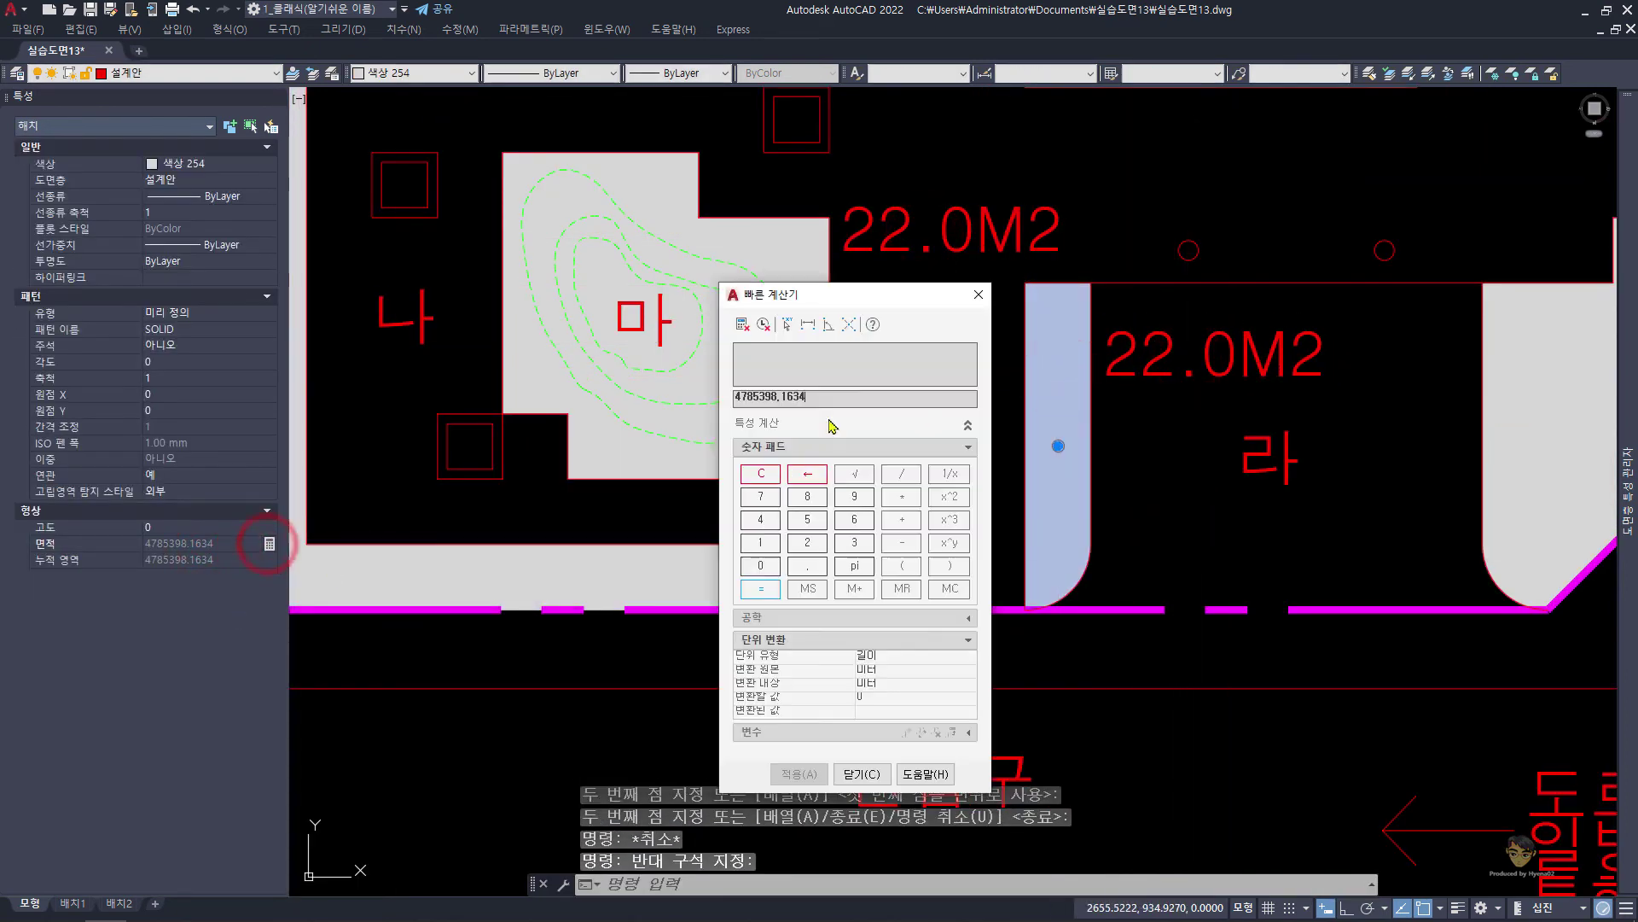
left_click(904, 657)
left_click(891, 686)
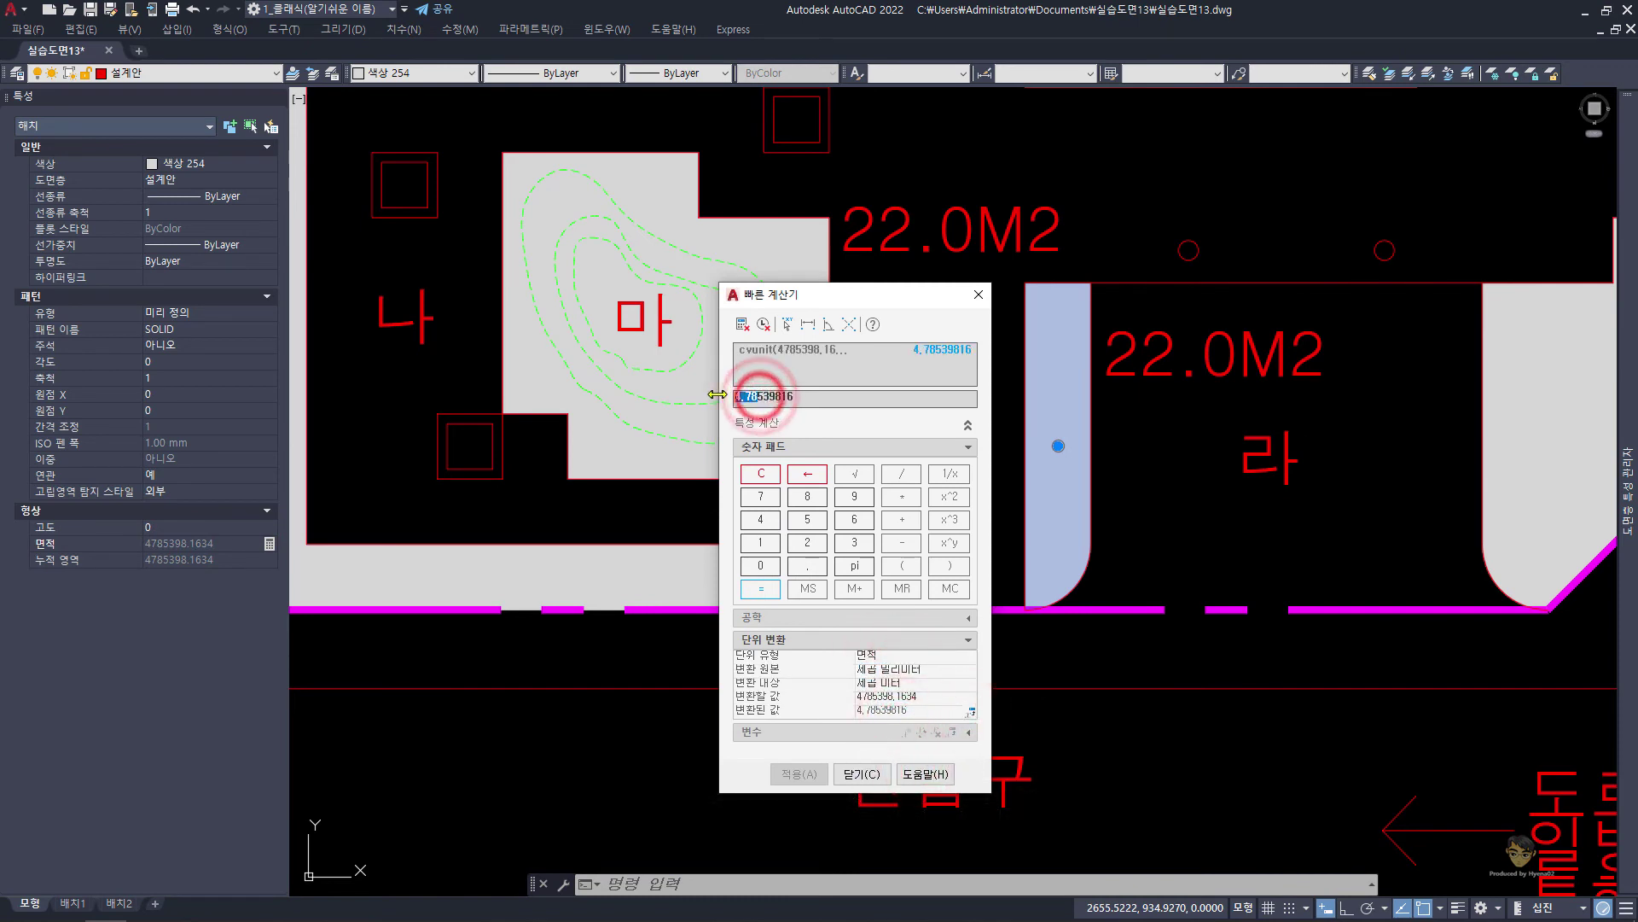
left_click(980, 298)
key("Escape")
Change the 22.0M2 label inside the 라 zone to 4.8M2
left_click(1165, 367)
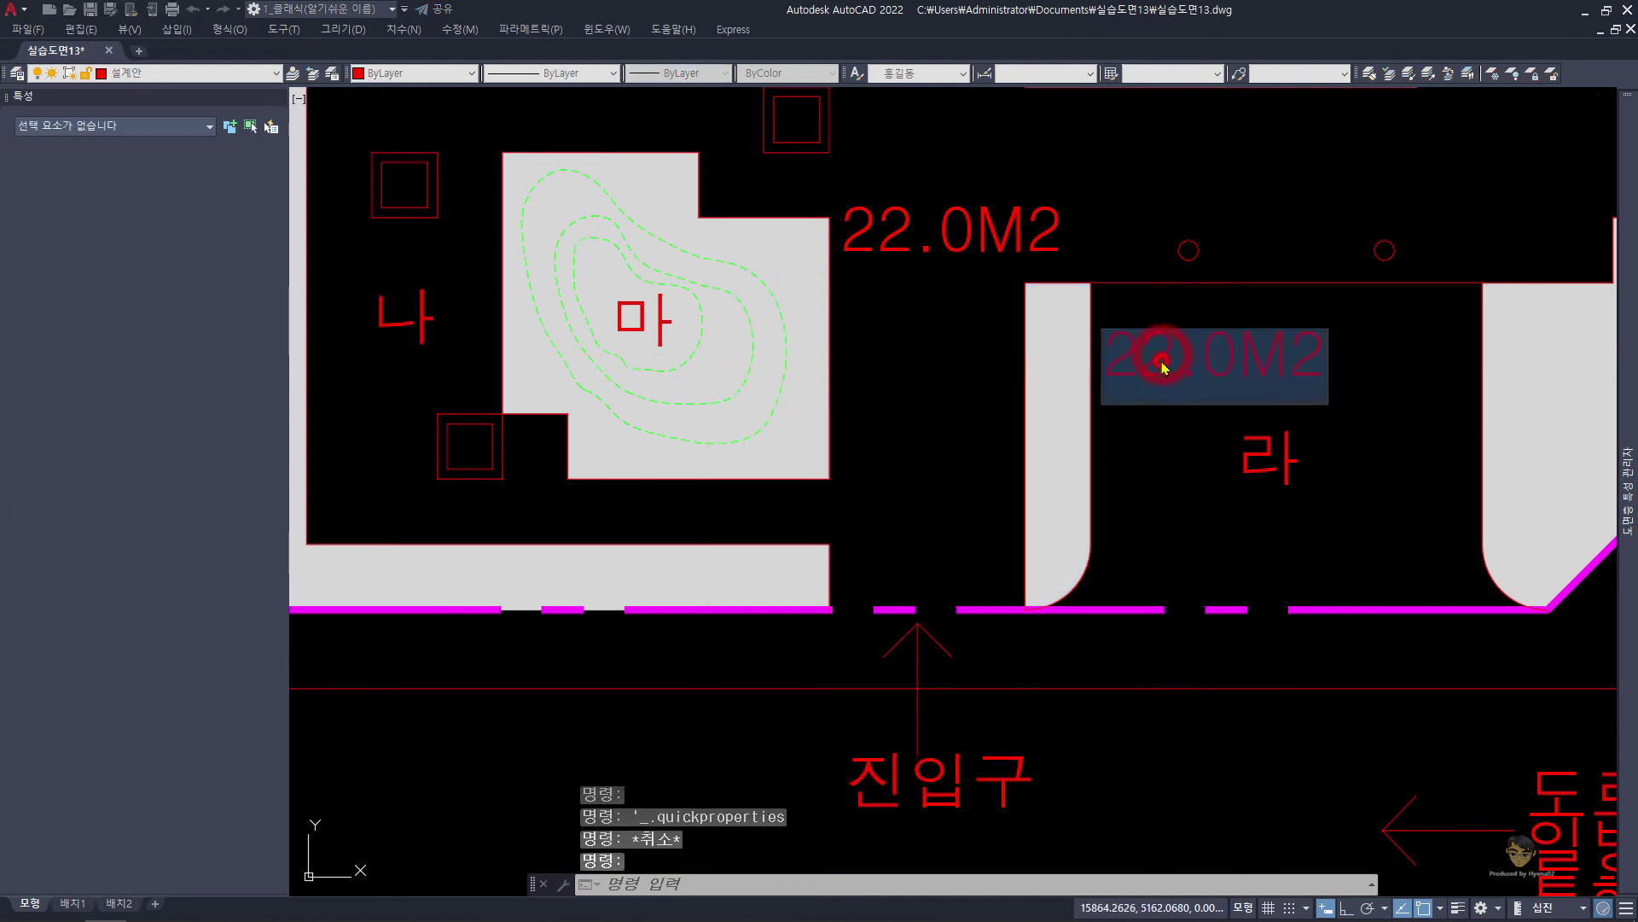
double_click(1165, 367)
type("8")
key("Return")
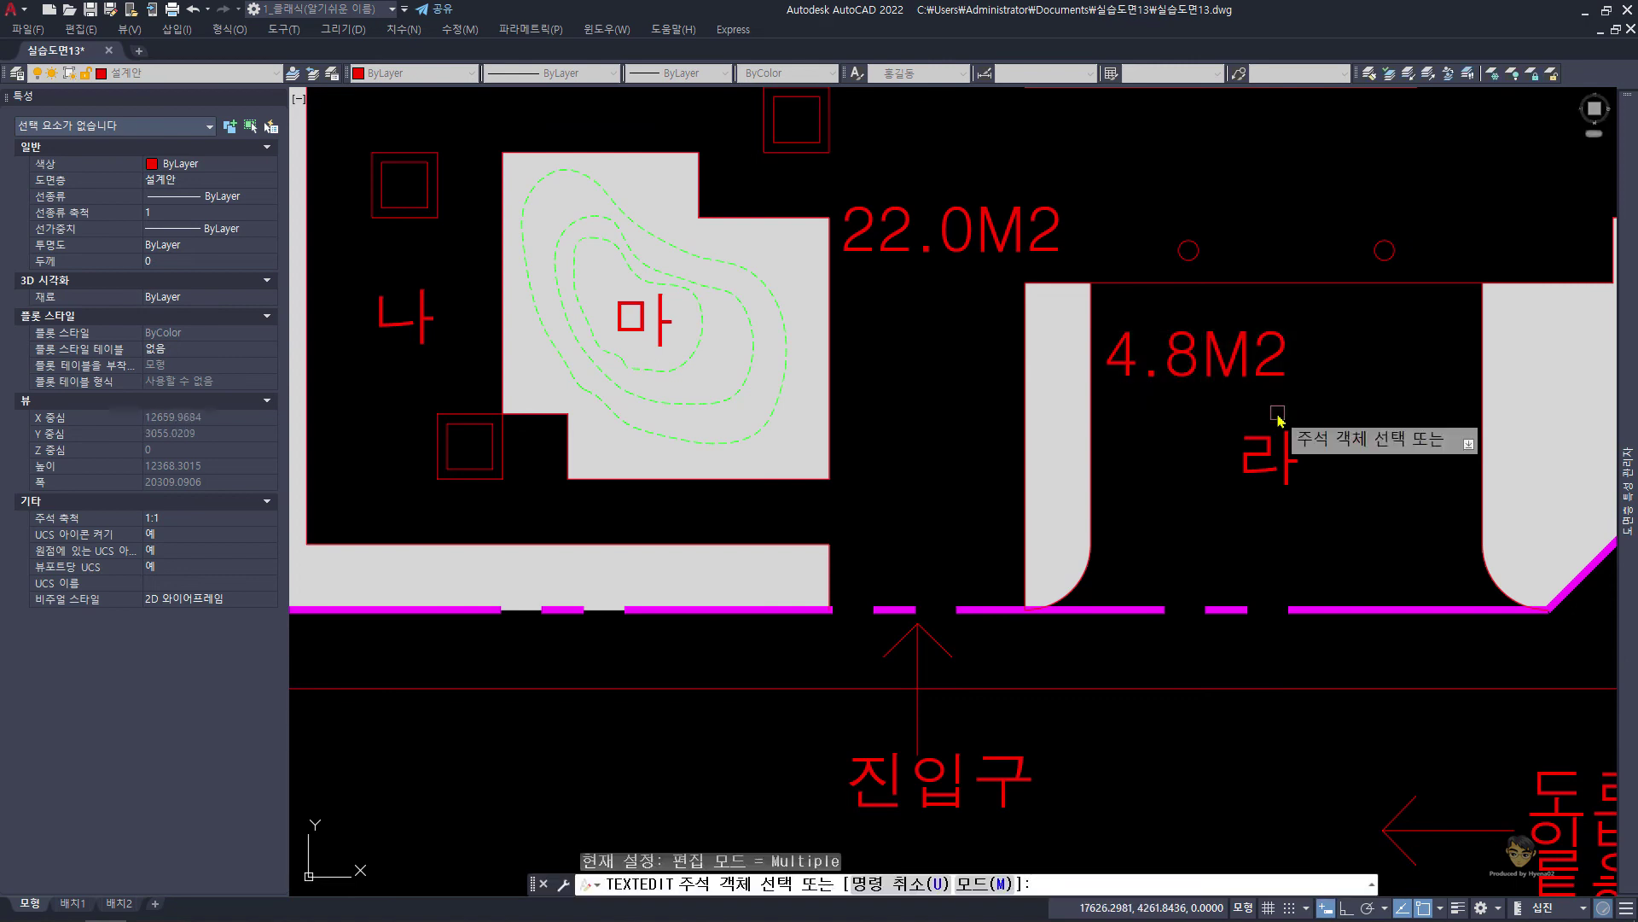
key("Escape")
scroll(1280, 443, "down", 5)
Copy the 4.8M2 label beside the central wall, 가, the right side and 나, leaving the right-side label as ???
key("Escape")
left_click(981, 523)
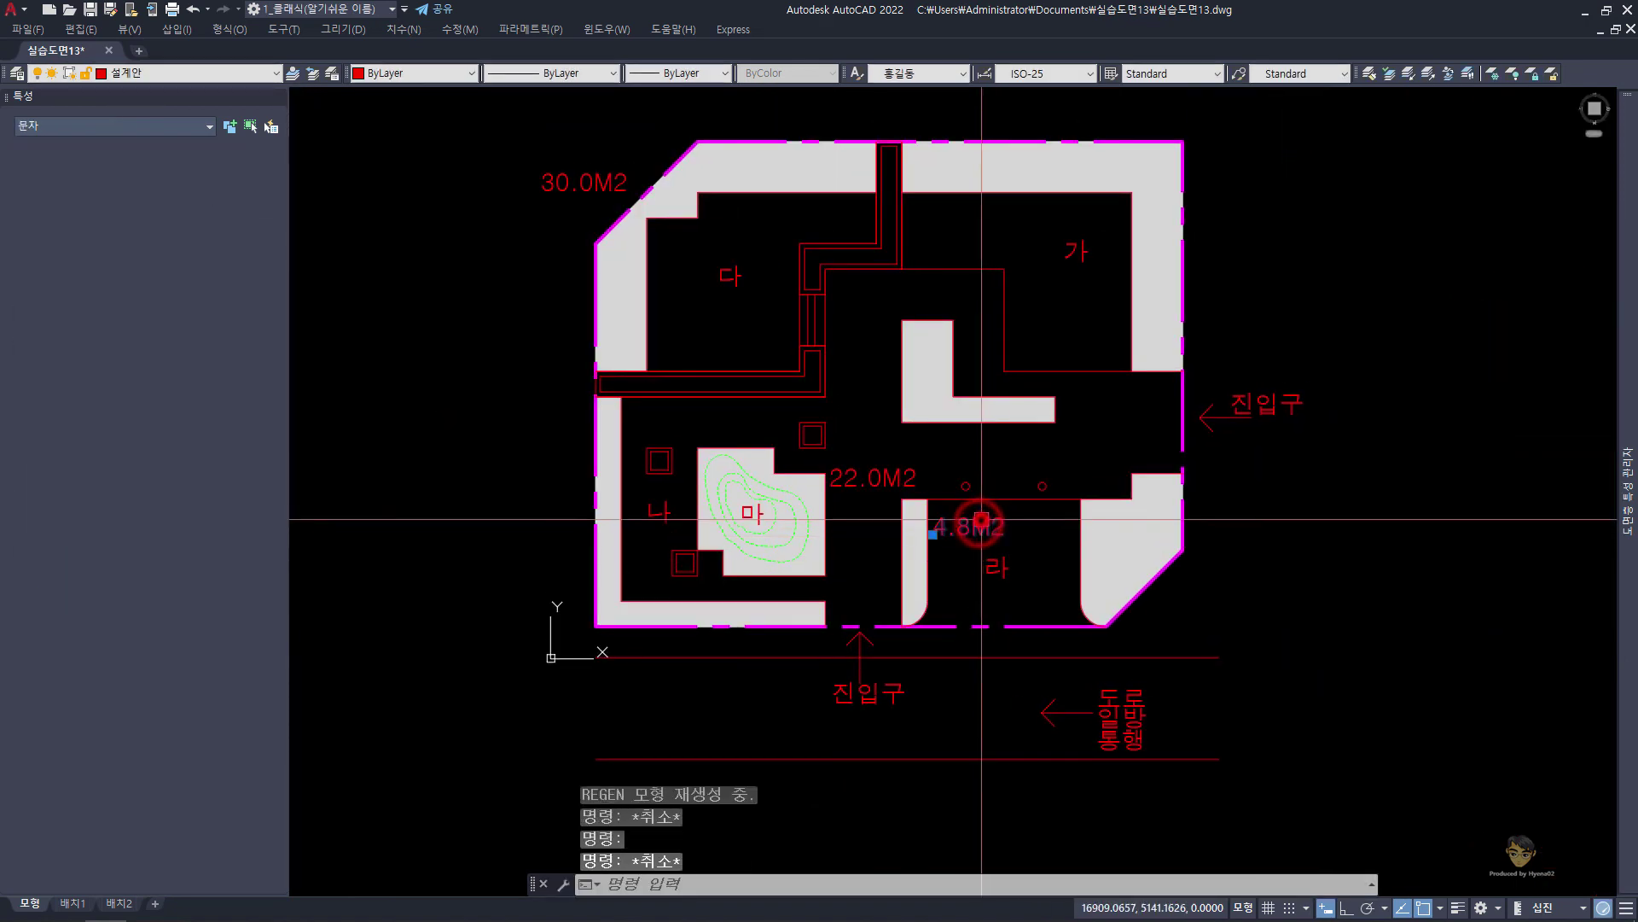
type("ㅊㅊ")
key("Return")
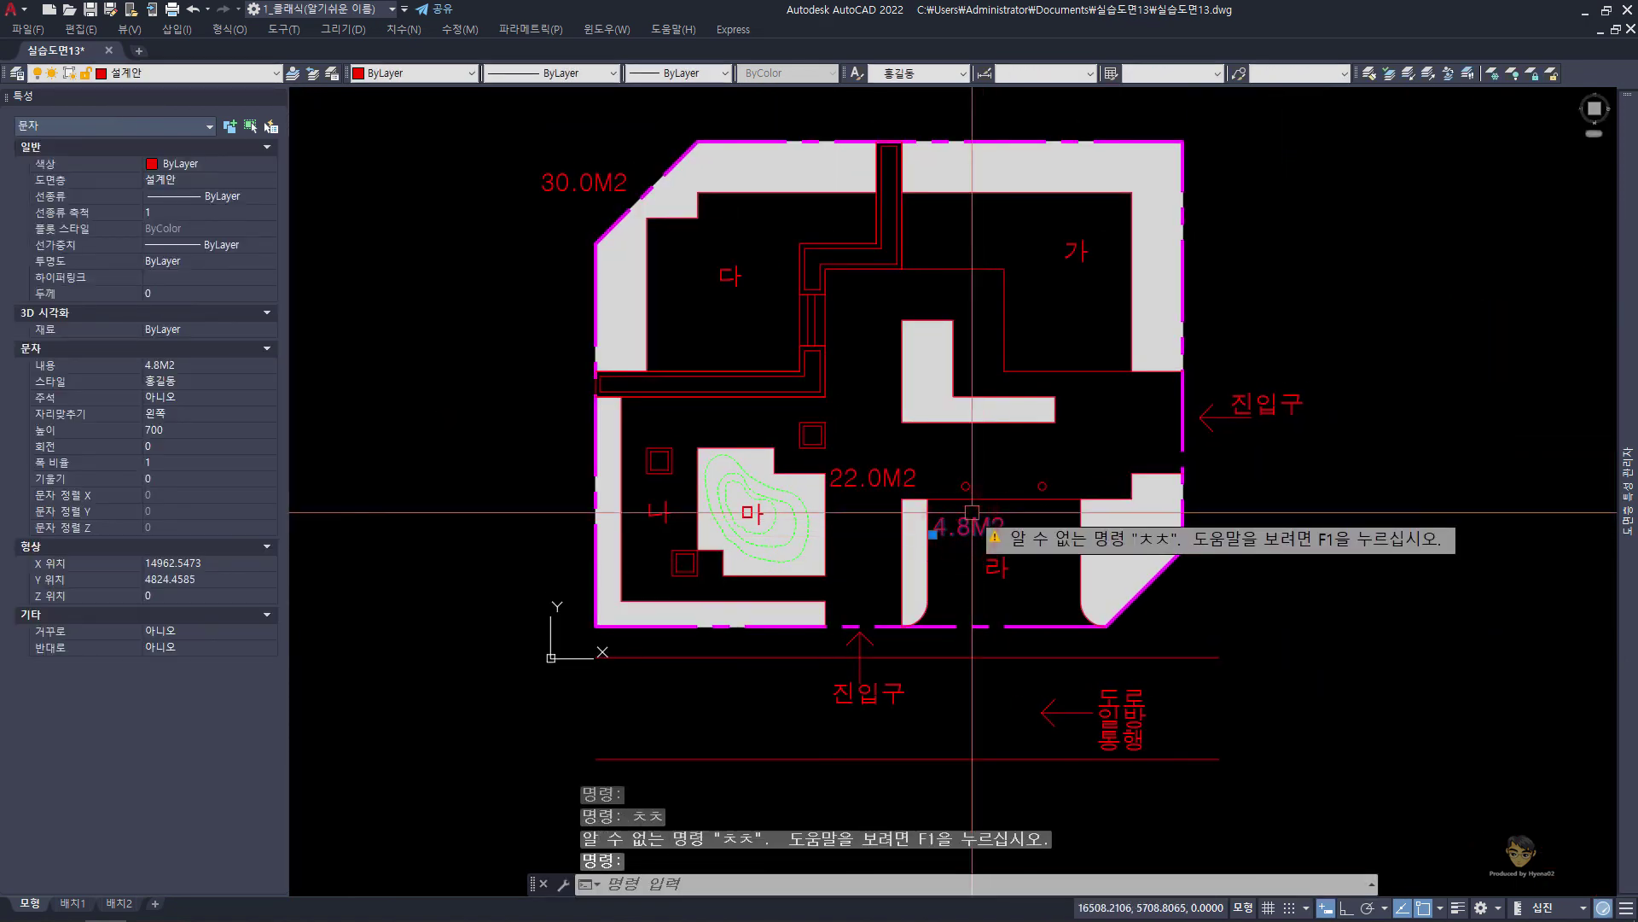
type("cc")
key("Return")
left_click(972, 510)
left_click(1098, 395)
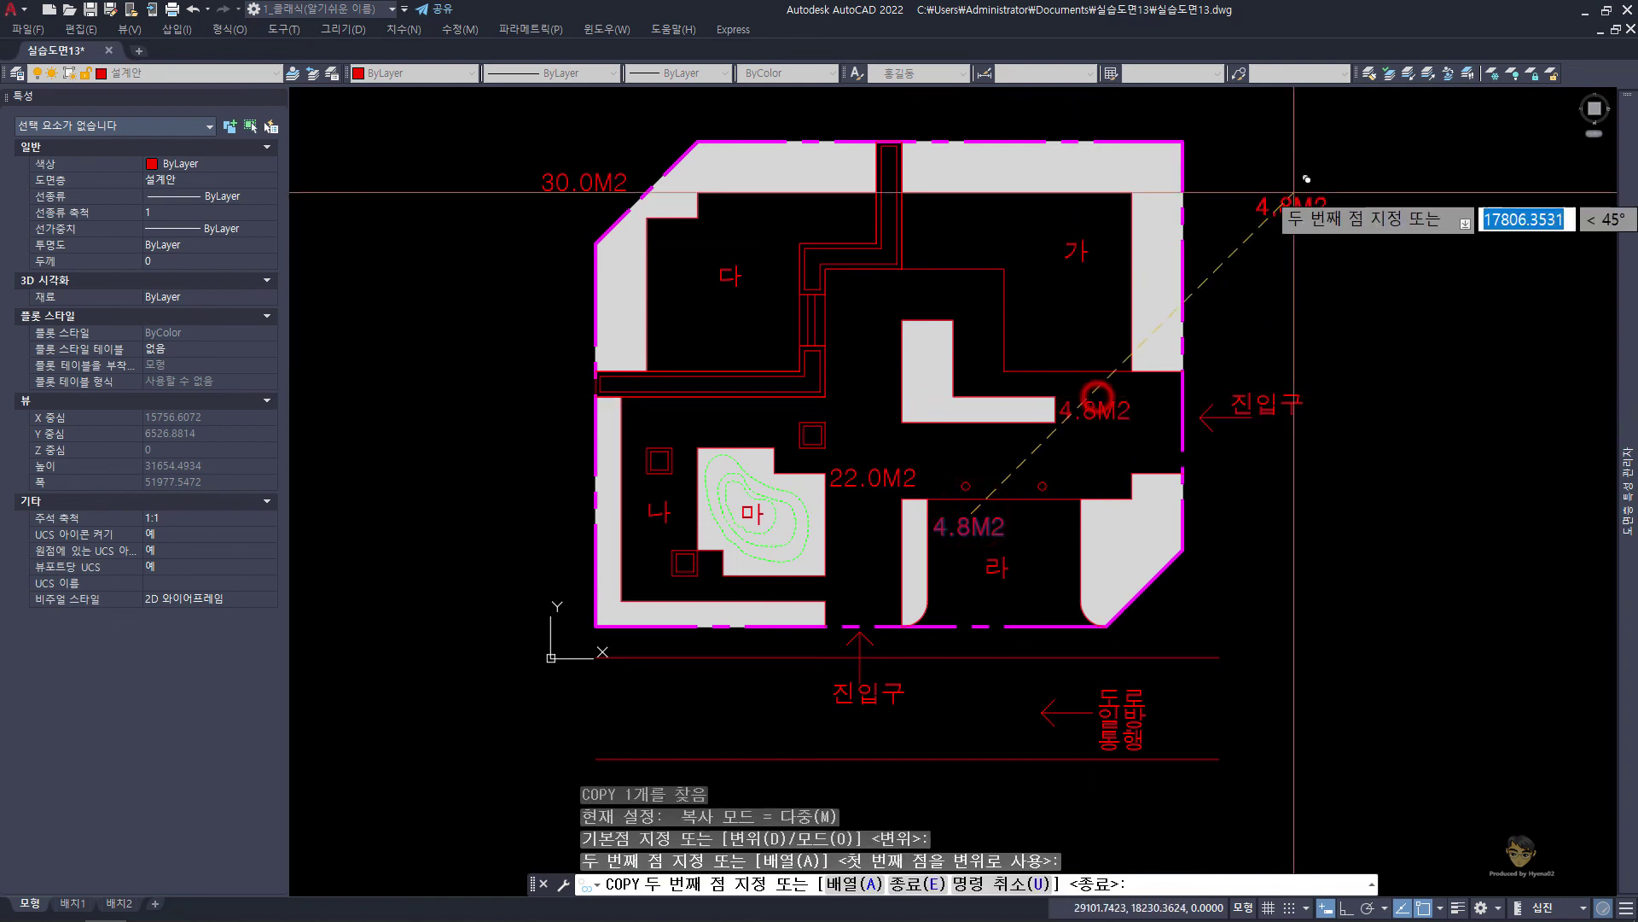
left_click(1230, 242)
left_click(1230, 529)
left_click(544, 522)
key("Escape")
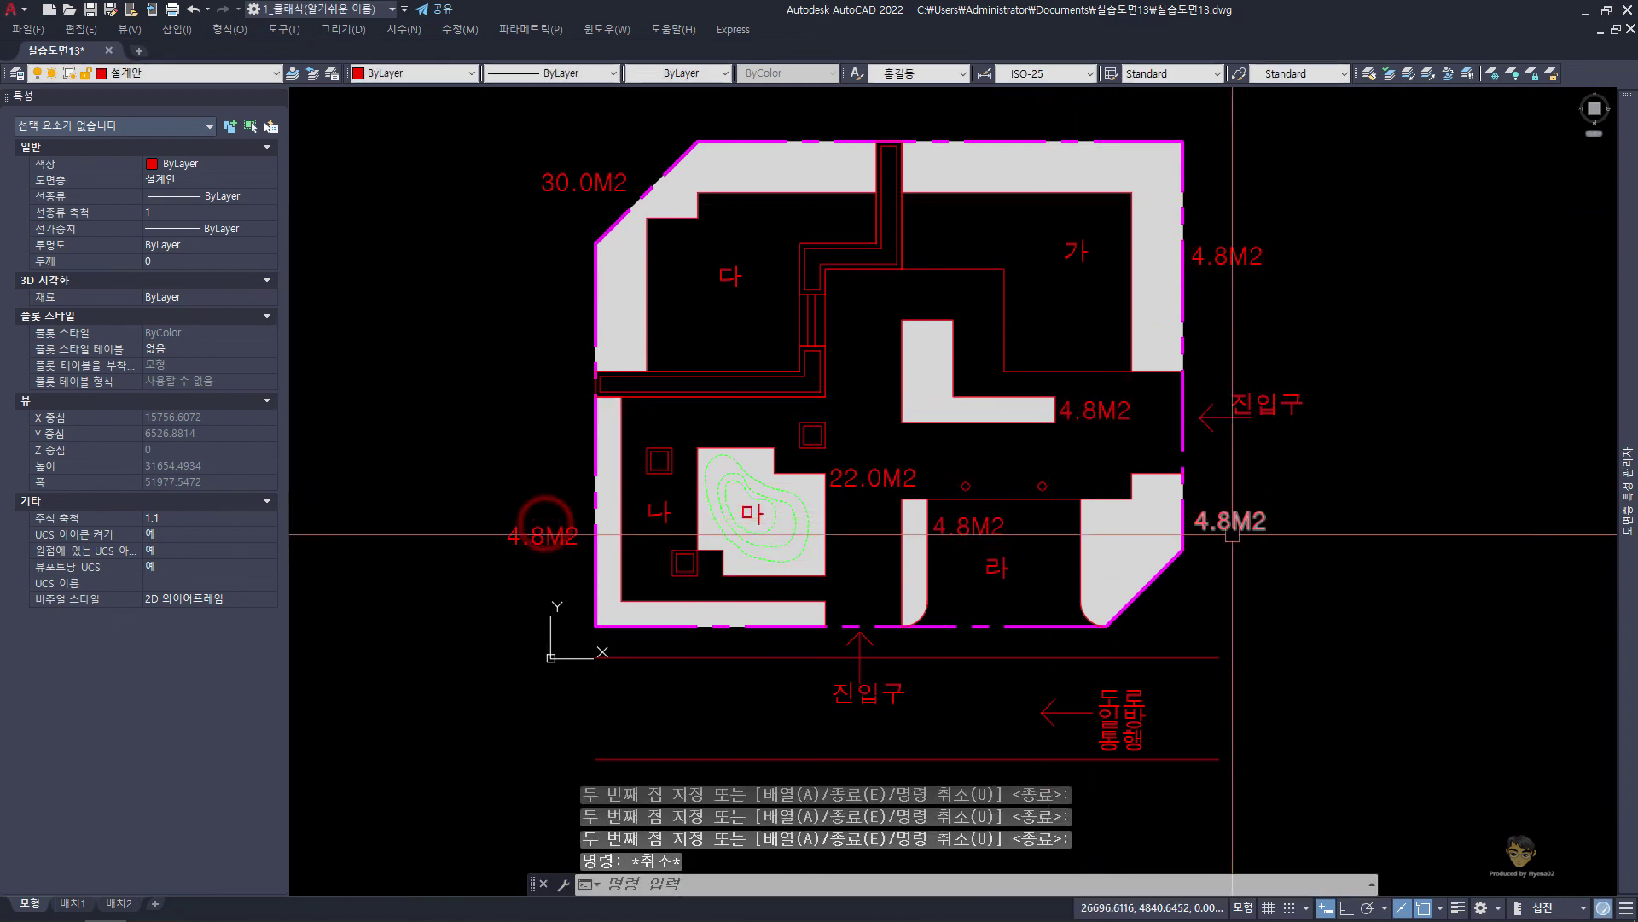
double_click(1227, 527)
type("???")
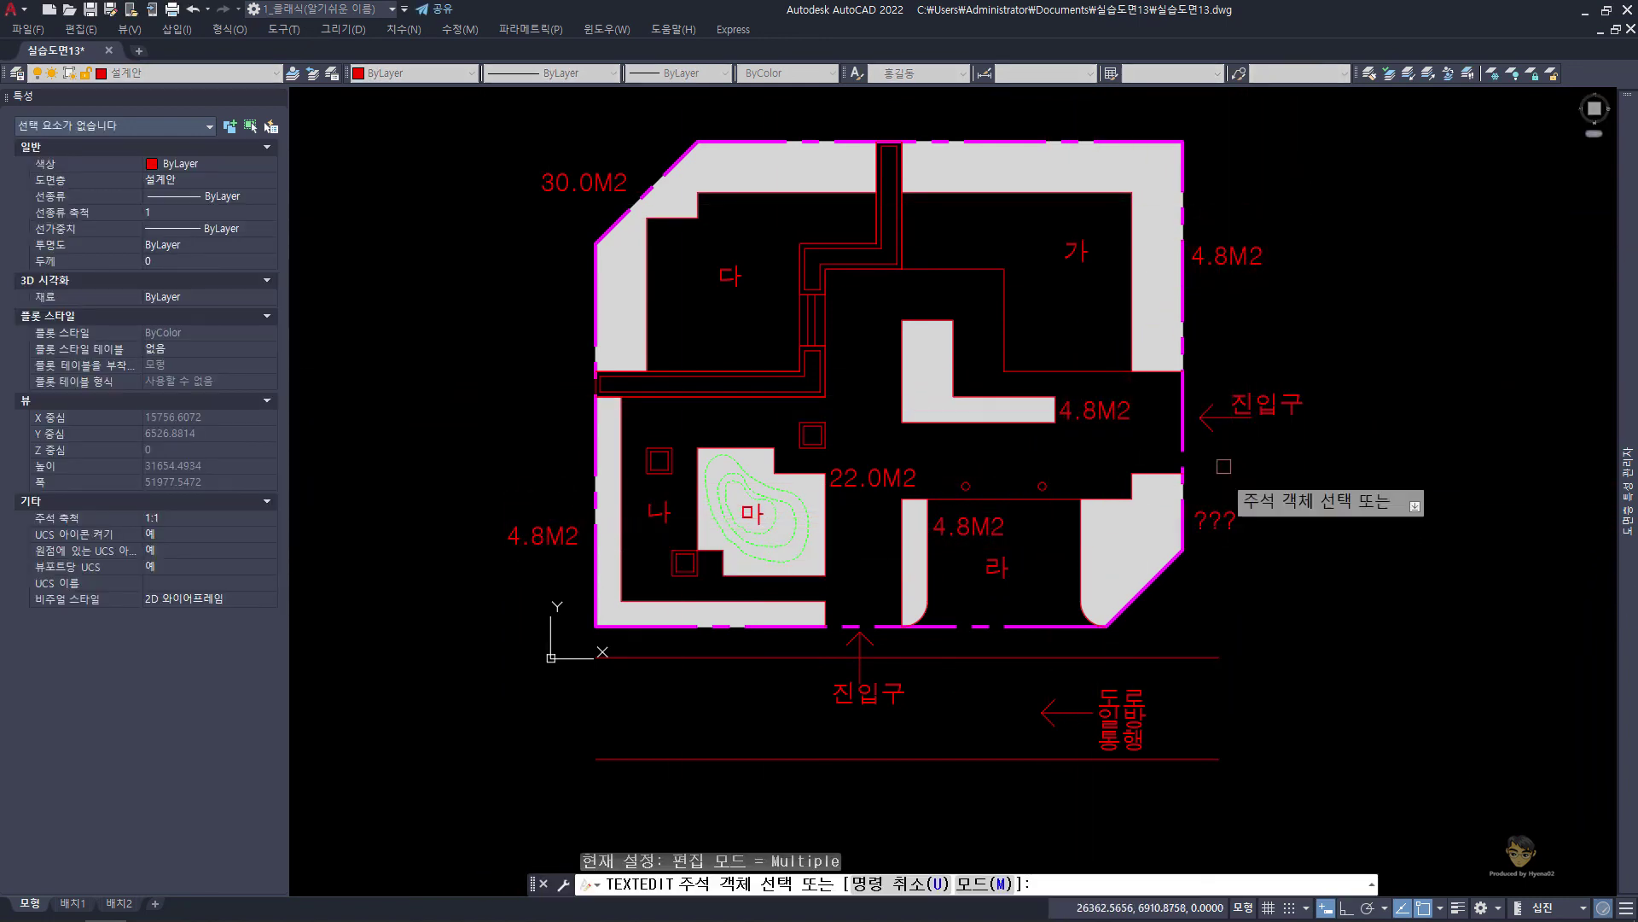
key("Return")
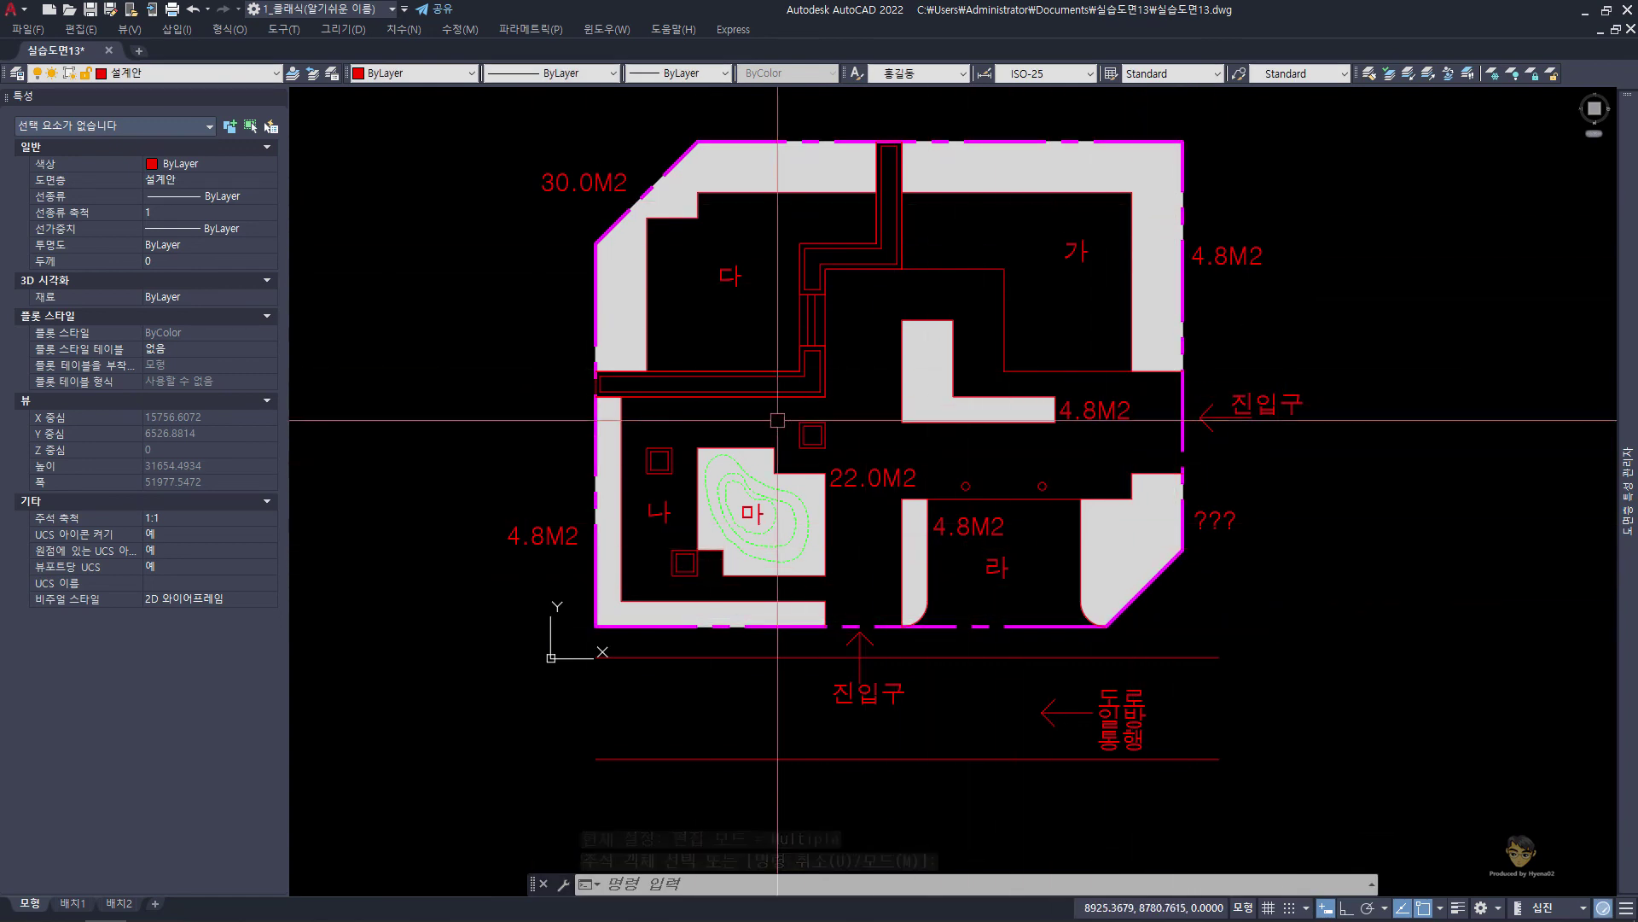
Fill the thin wall strip below 다 with a gray solid hatch
type("bh")
key("Return")
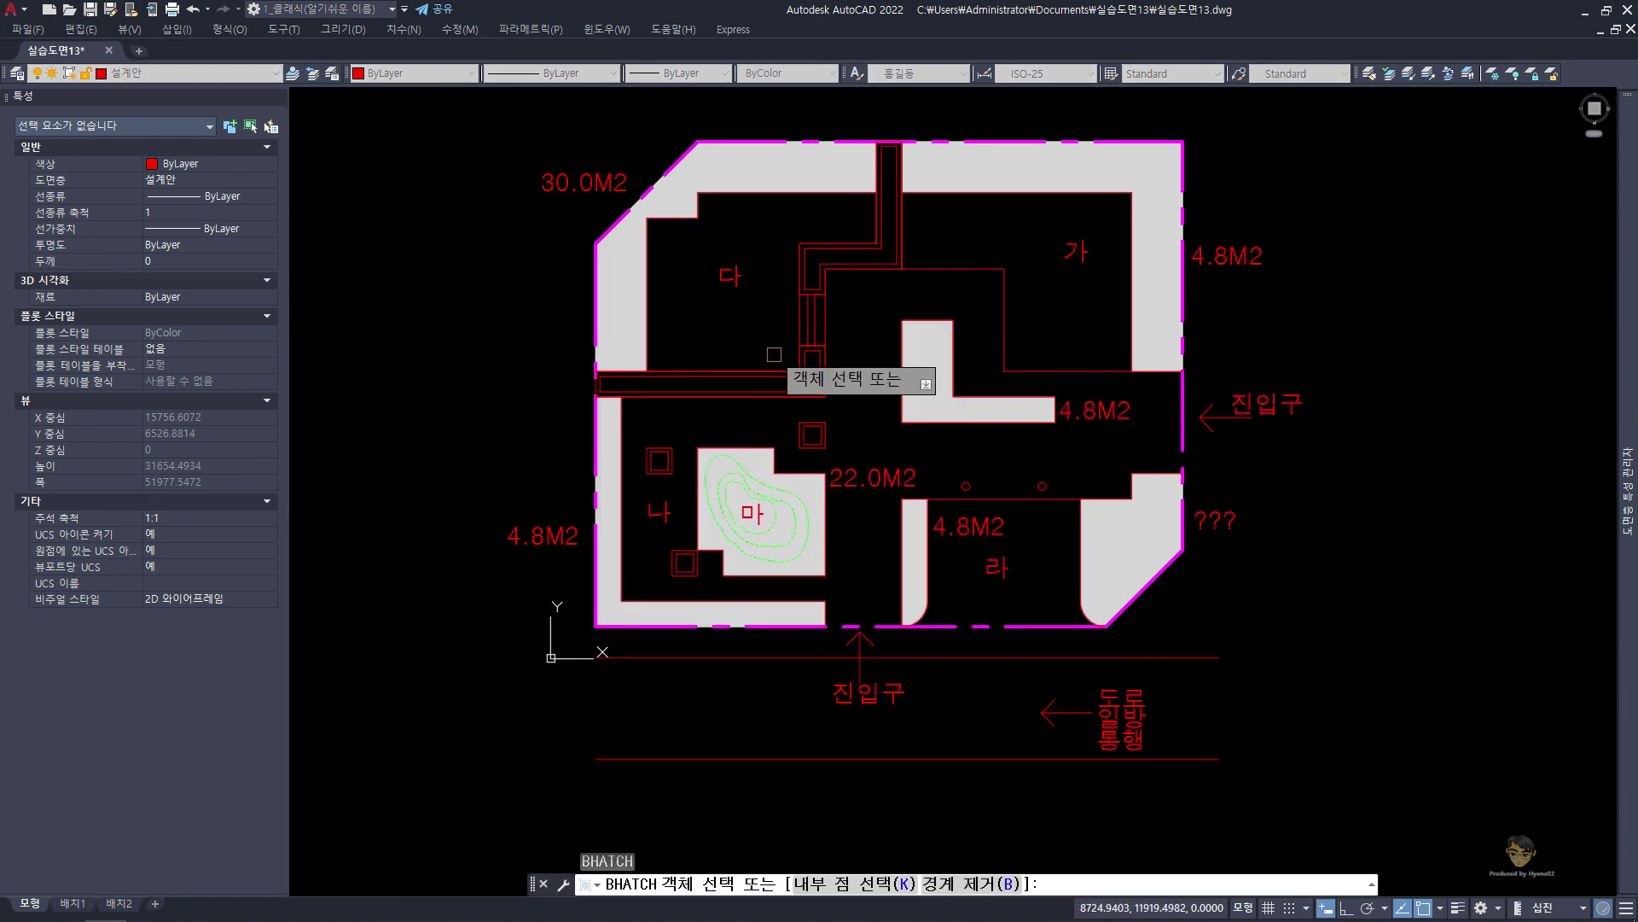
left_click(946, 313)
left_click(888, 335)
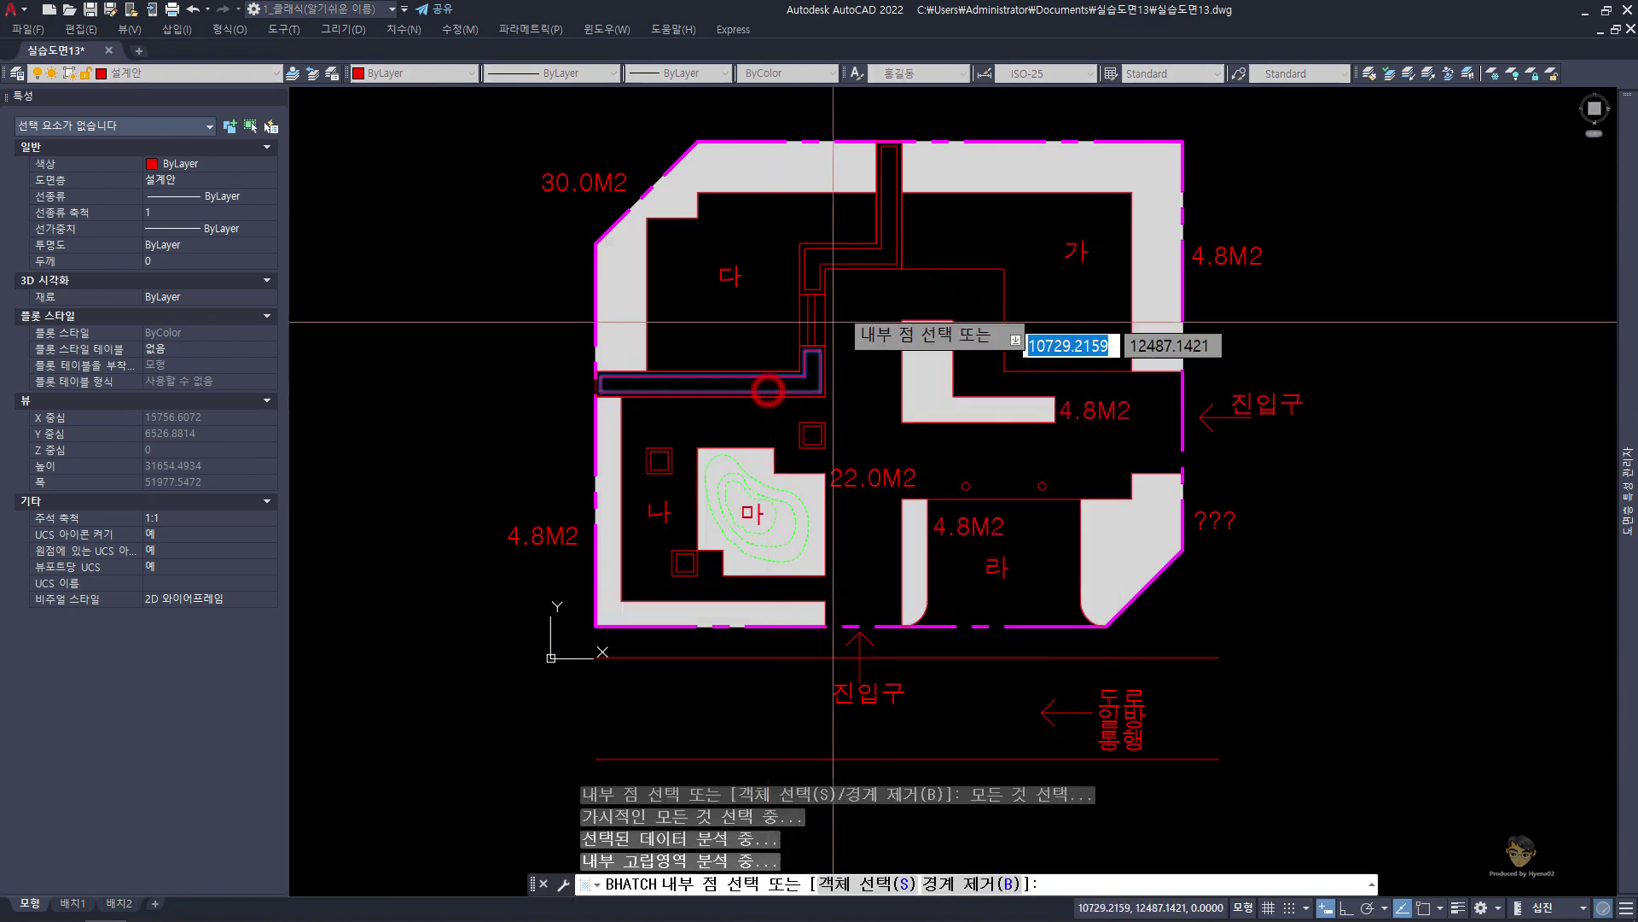
right_click(882, 256)
key("Return")
scroll(768, 358, "up", 2)
left_click(793, 395)
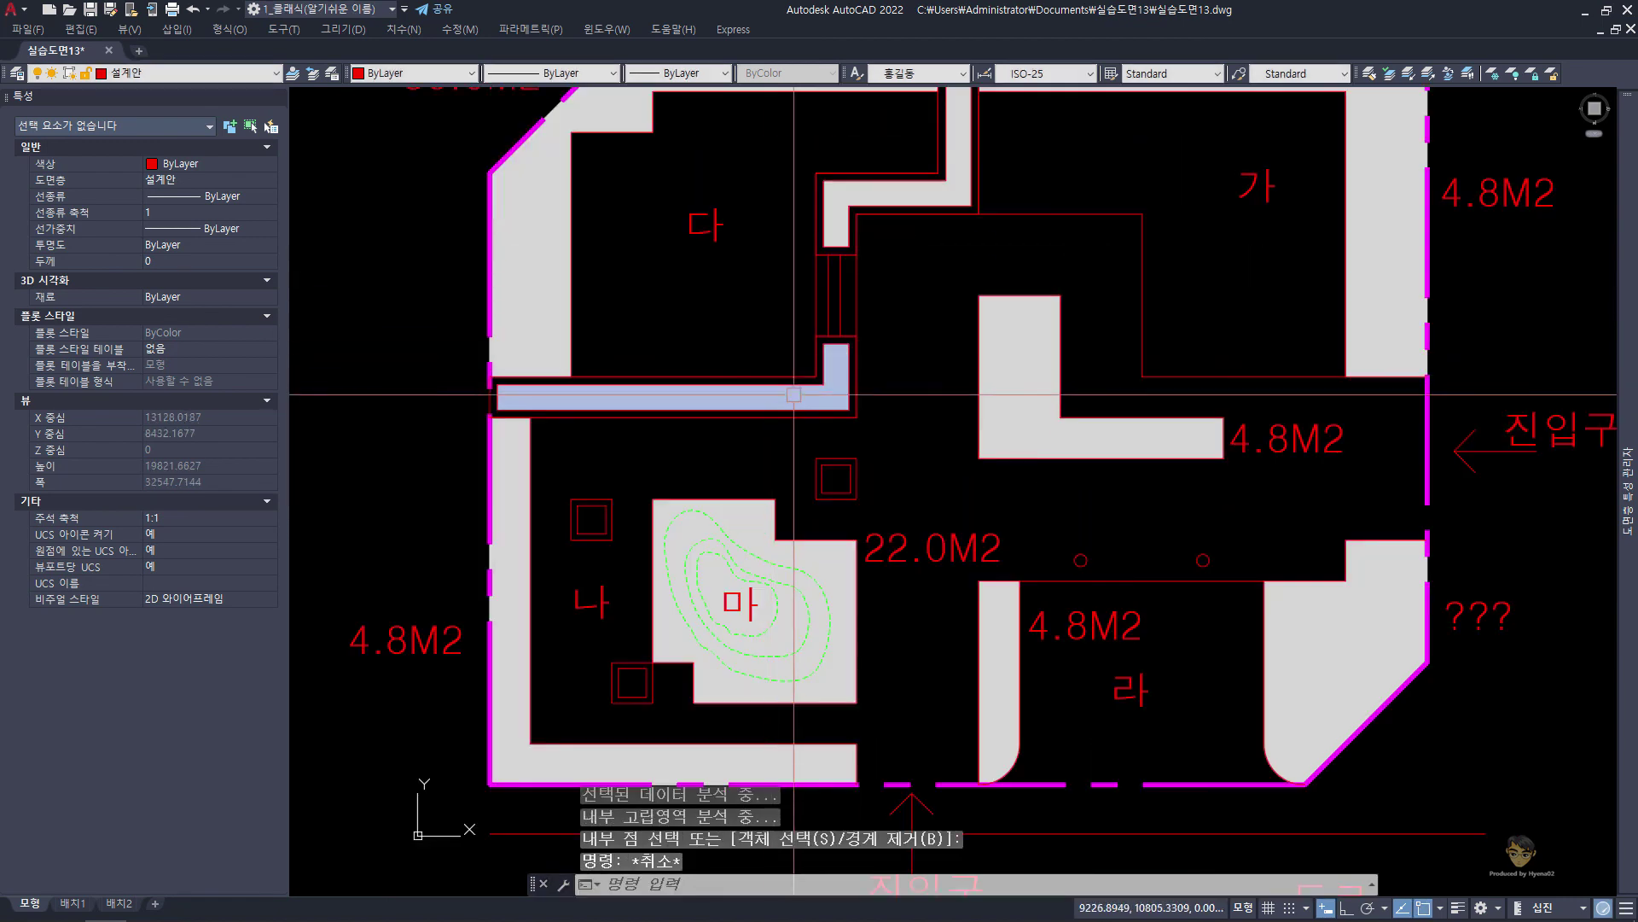
scroll(796, 498, "down", 2)
key("Escape")
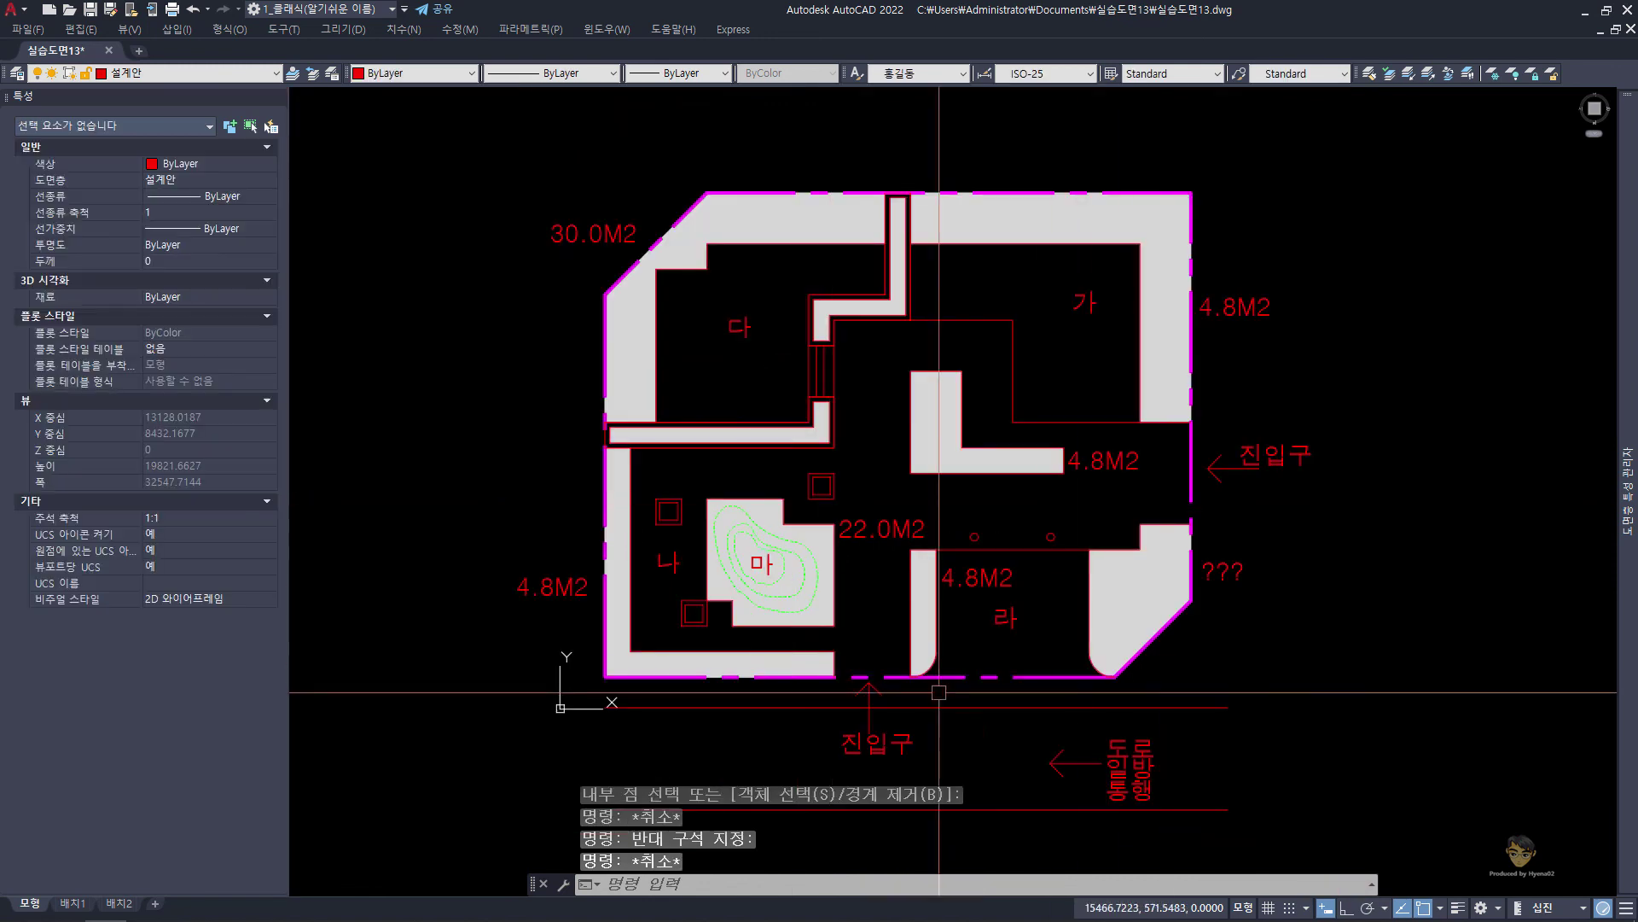